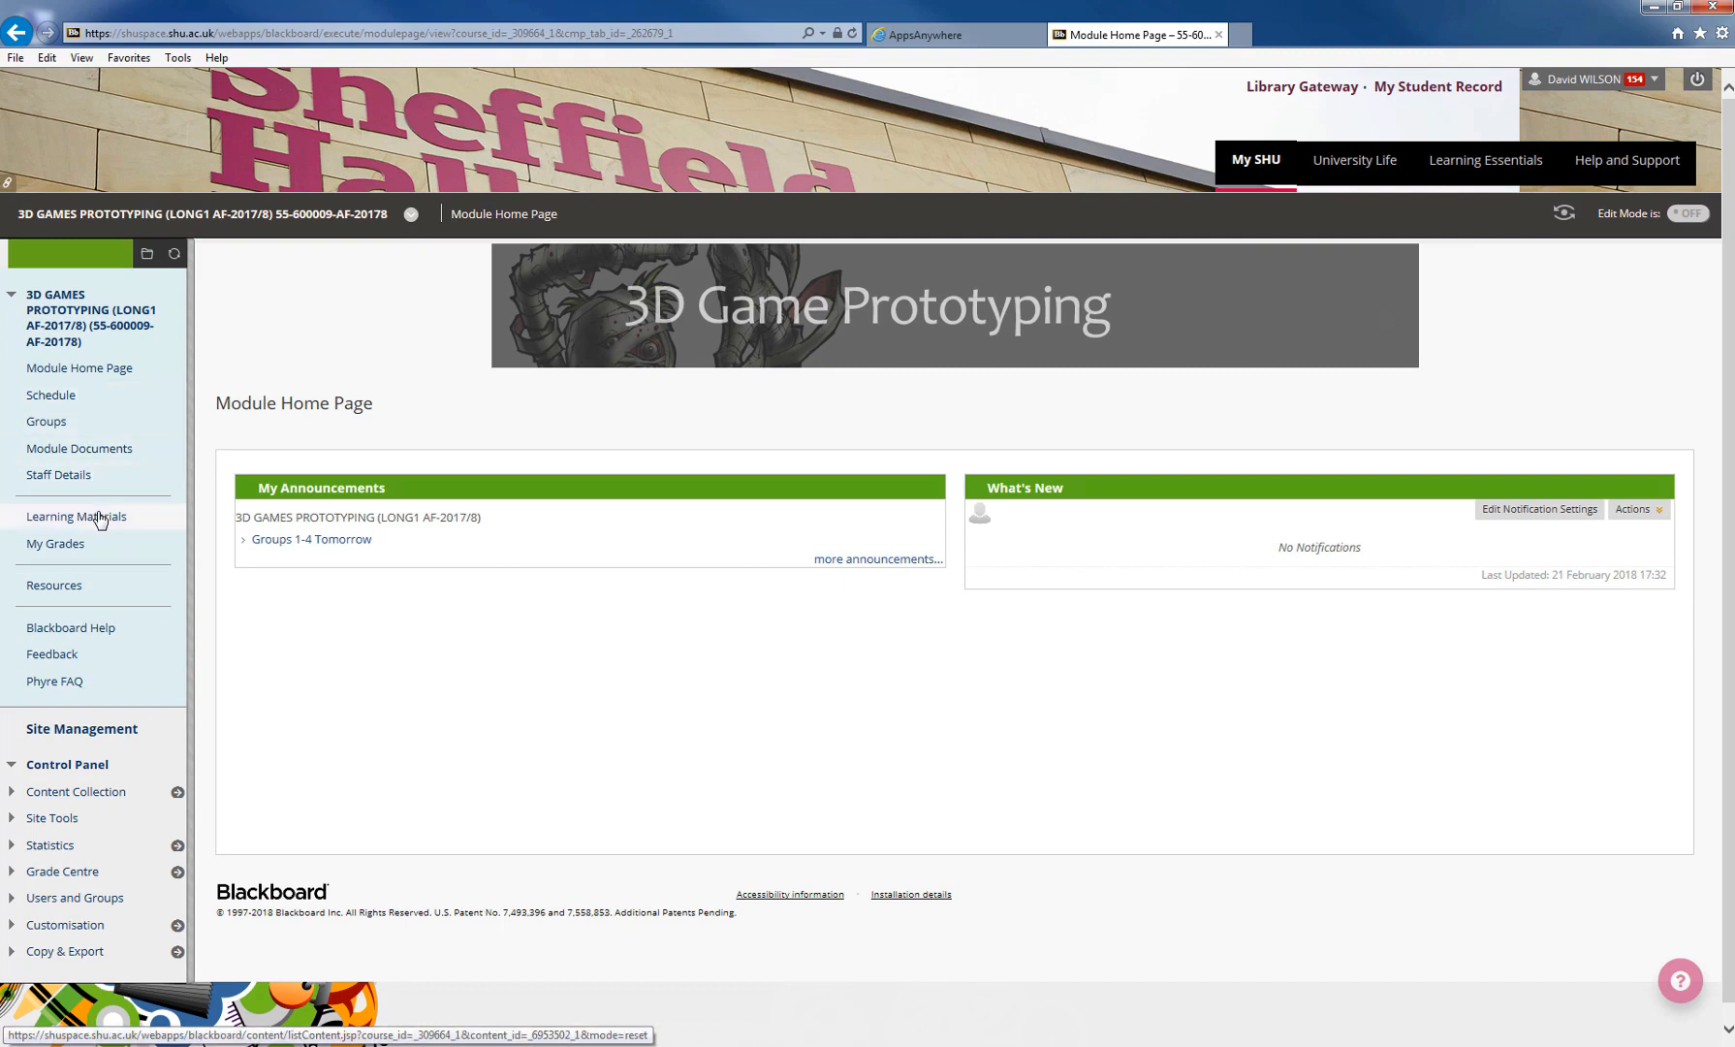
# - Download and save Asset Previewer v17.0b.zip from the module's Resources page, then minimise the browser to reveal the desktop
pyautogui.click(62, 591)
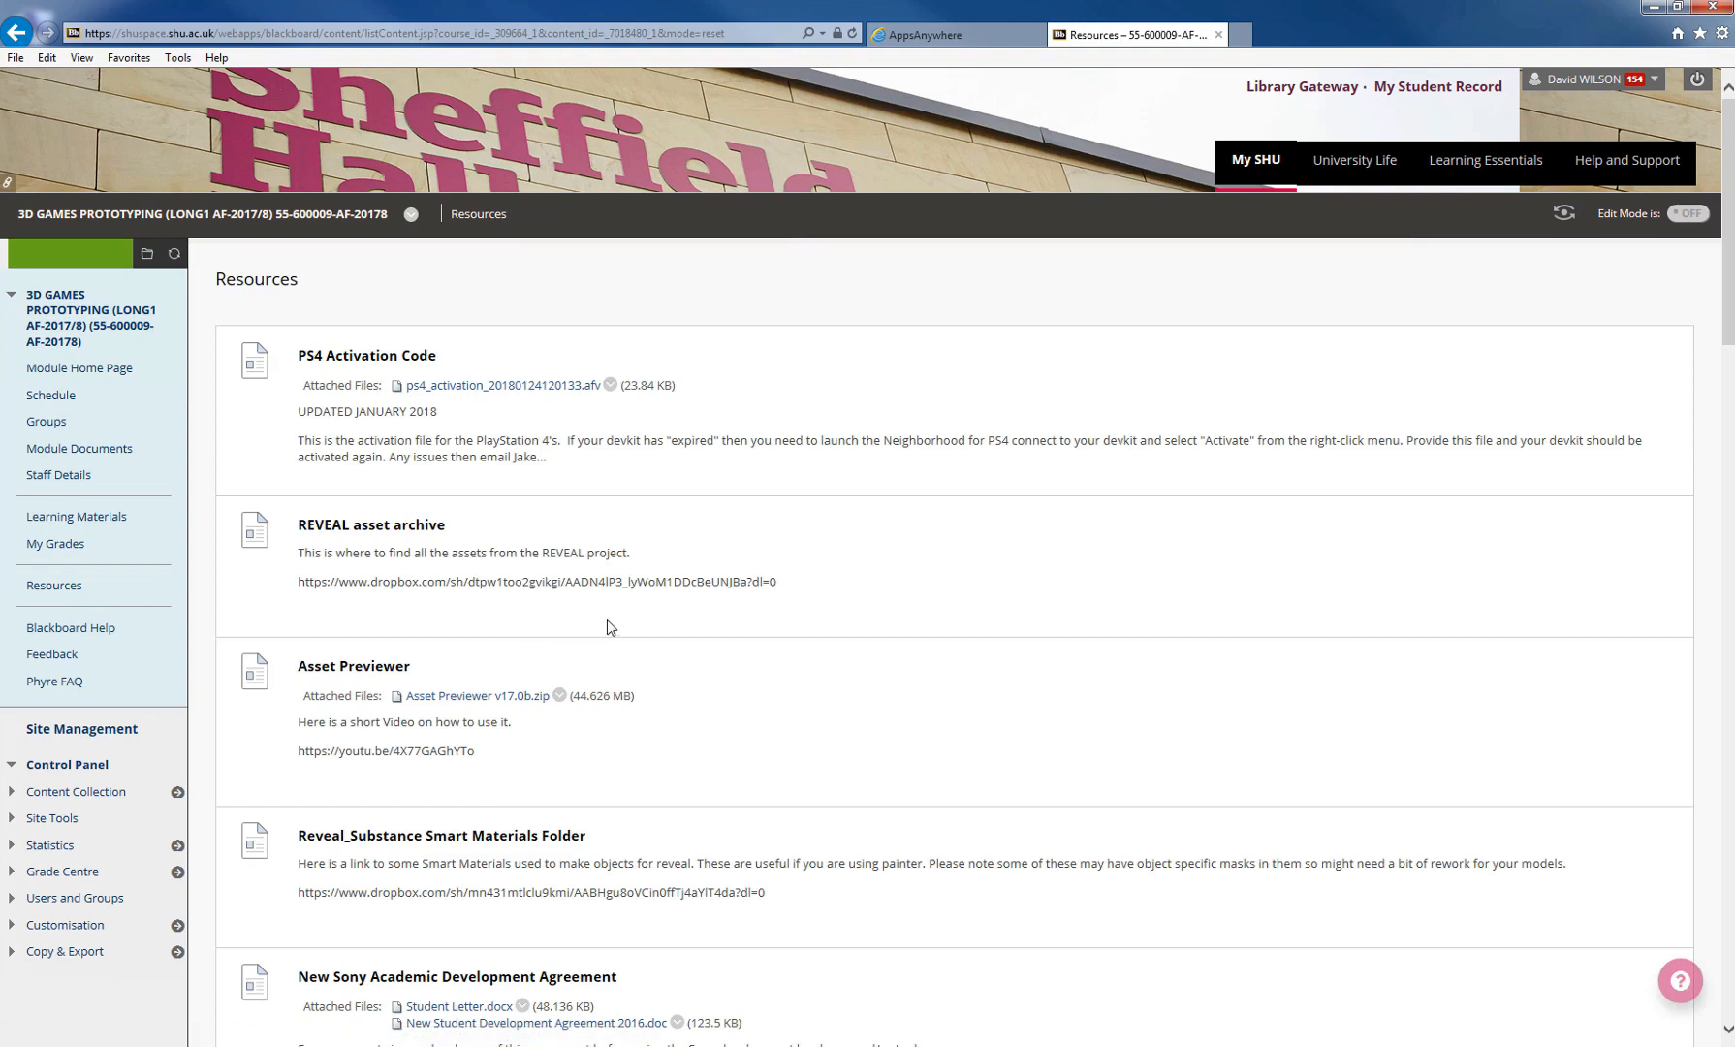
pyautogui.scroll(-3, 620, 552)
pyautogui.scroll(1, 542, 558)
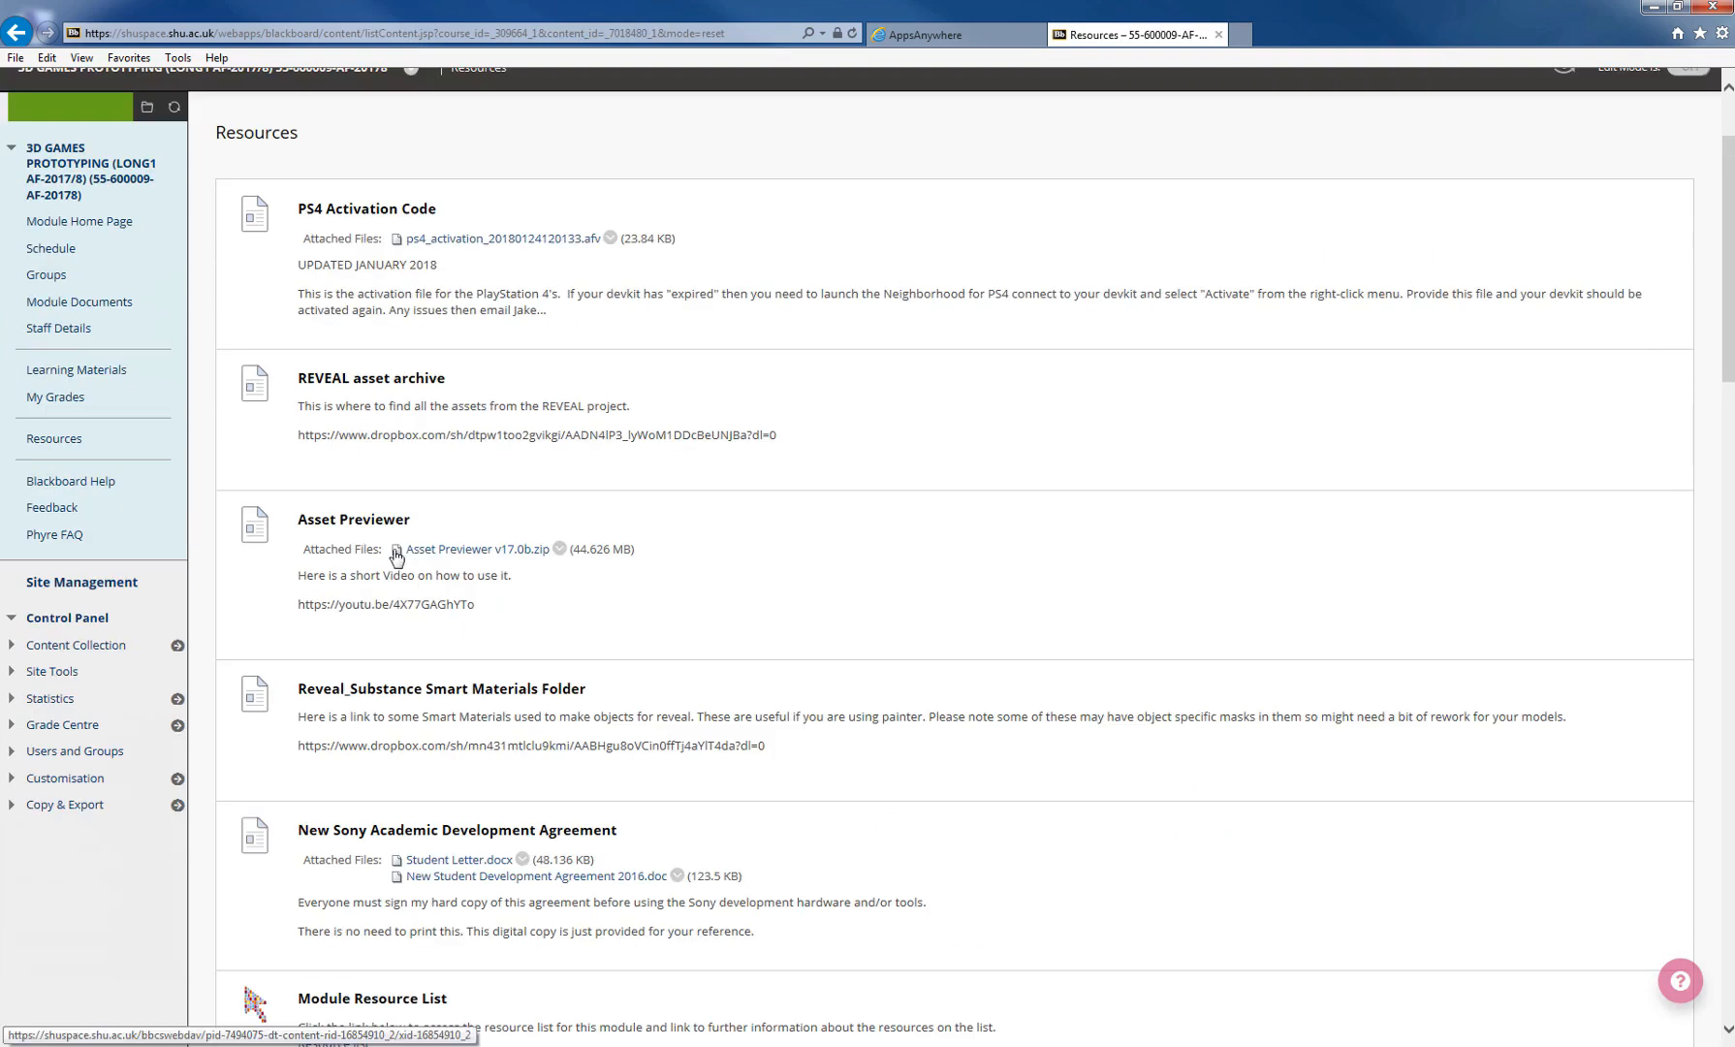
pyautogui.click(492, 553)
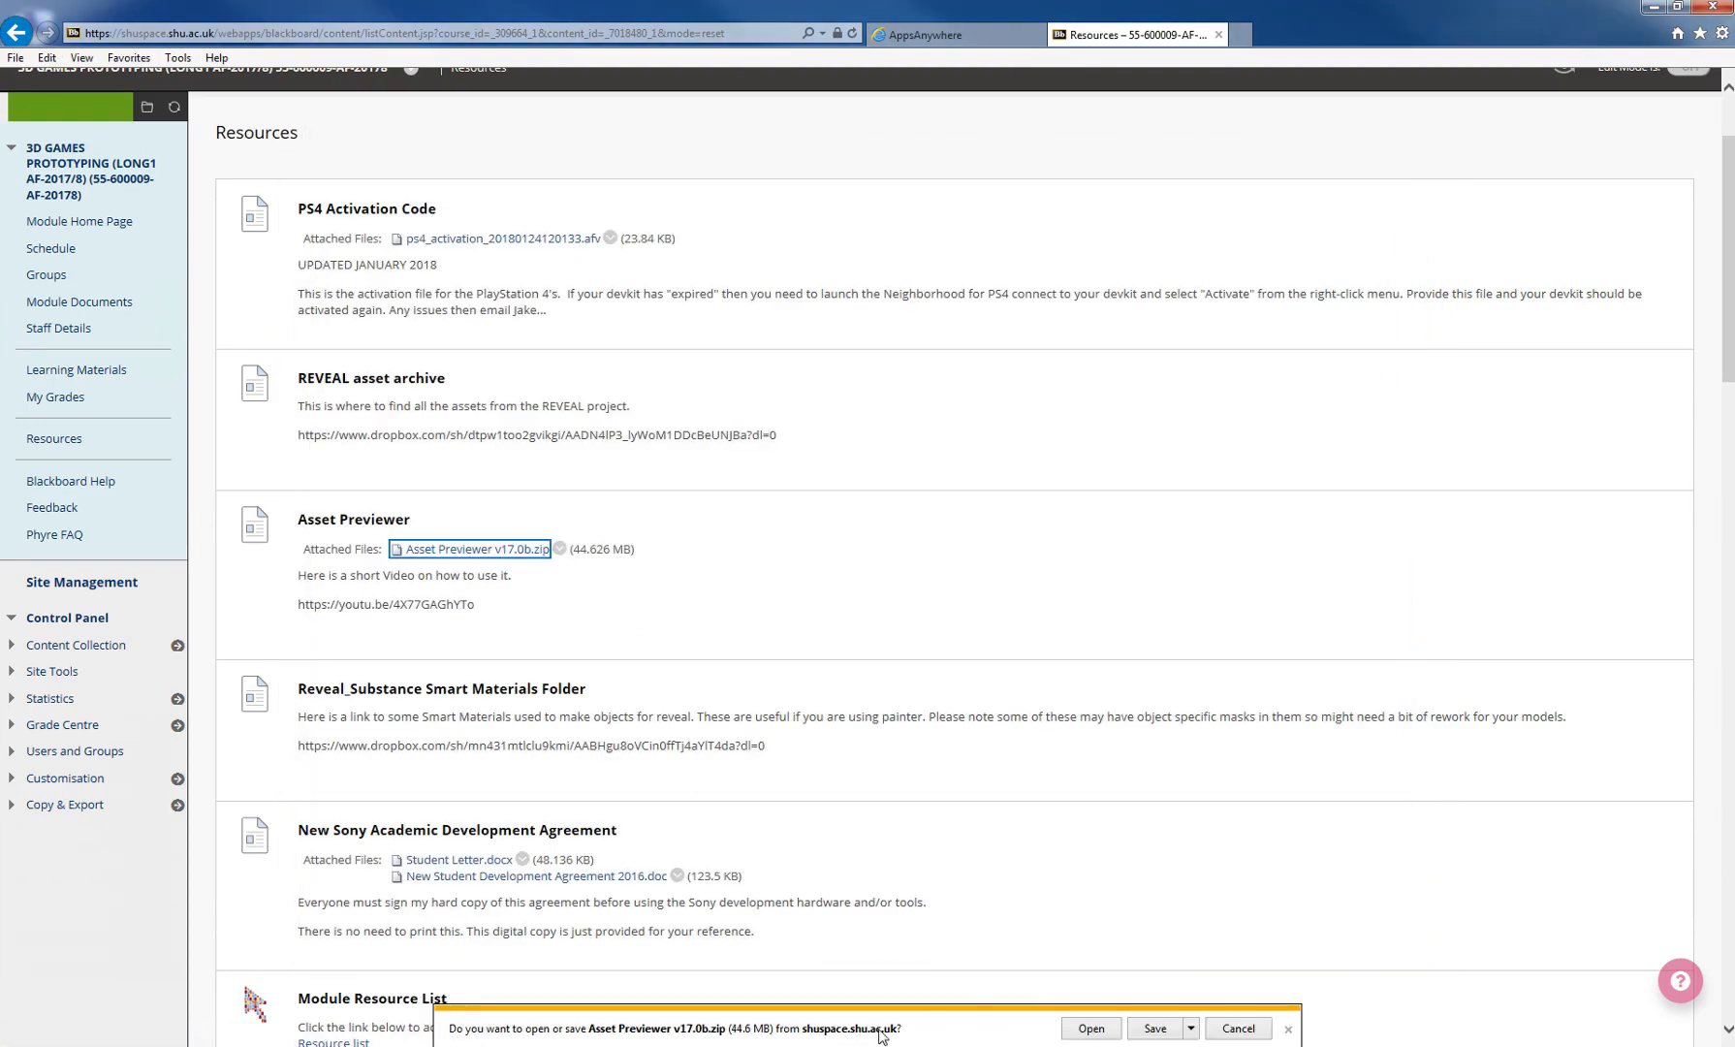
pyautogui.click(1150, 1031)
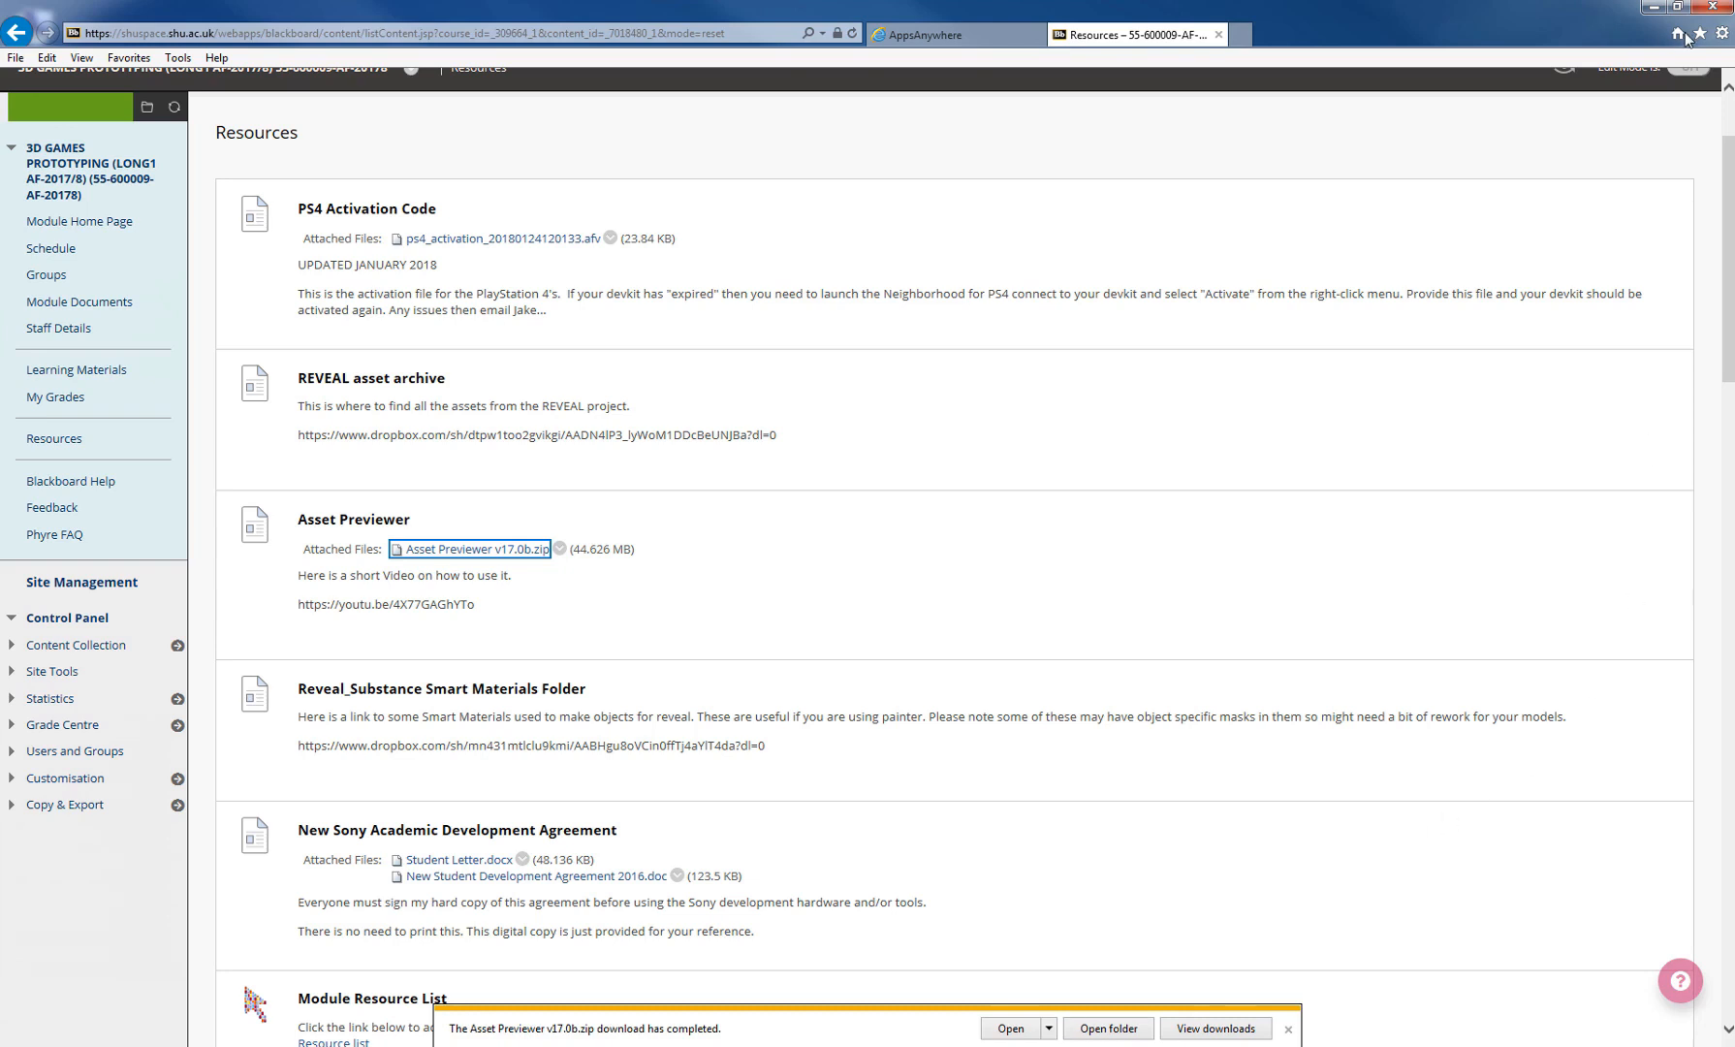
pyautogui.click(1654, 9)
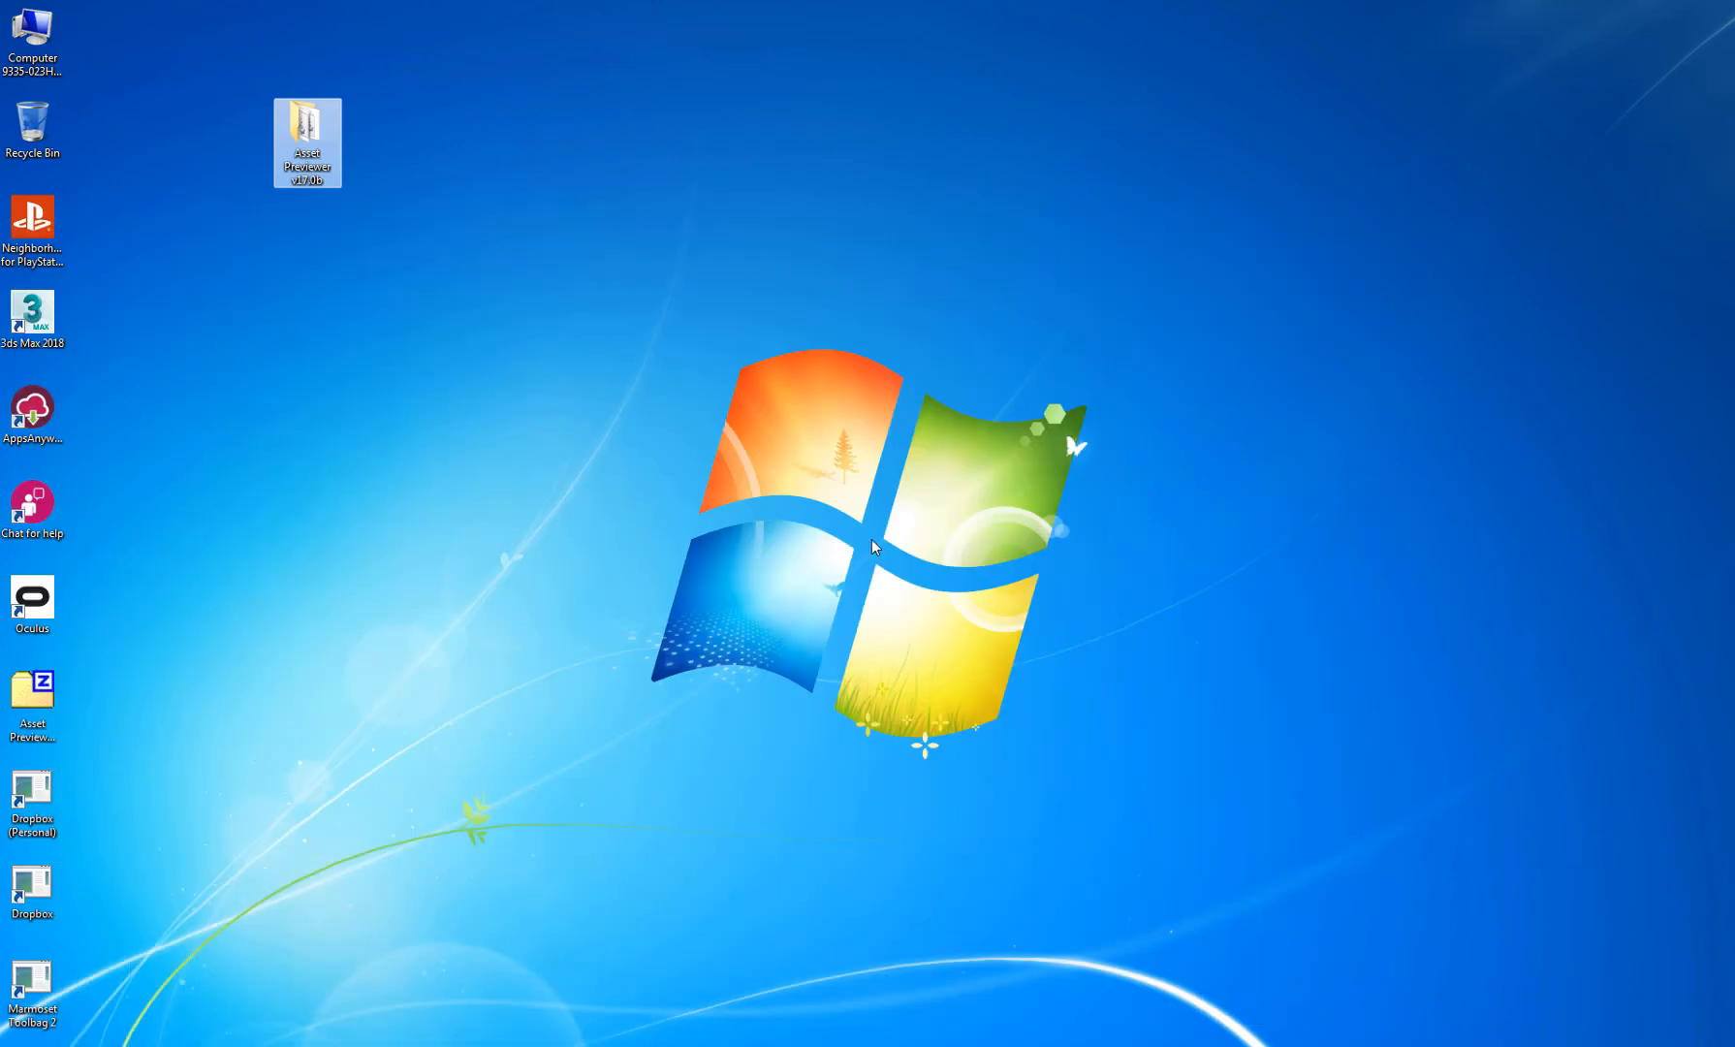
# - Open the extracted Asset Previewer v17.0b folder on the desktop and look through its Models subfolder before returning to the main folder
pyautogui.doubleClick(310, 128)
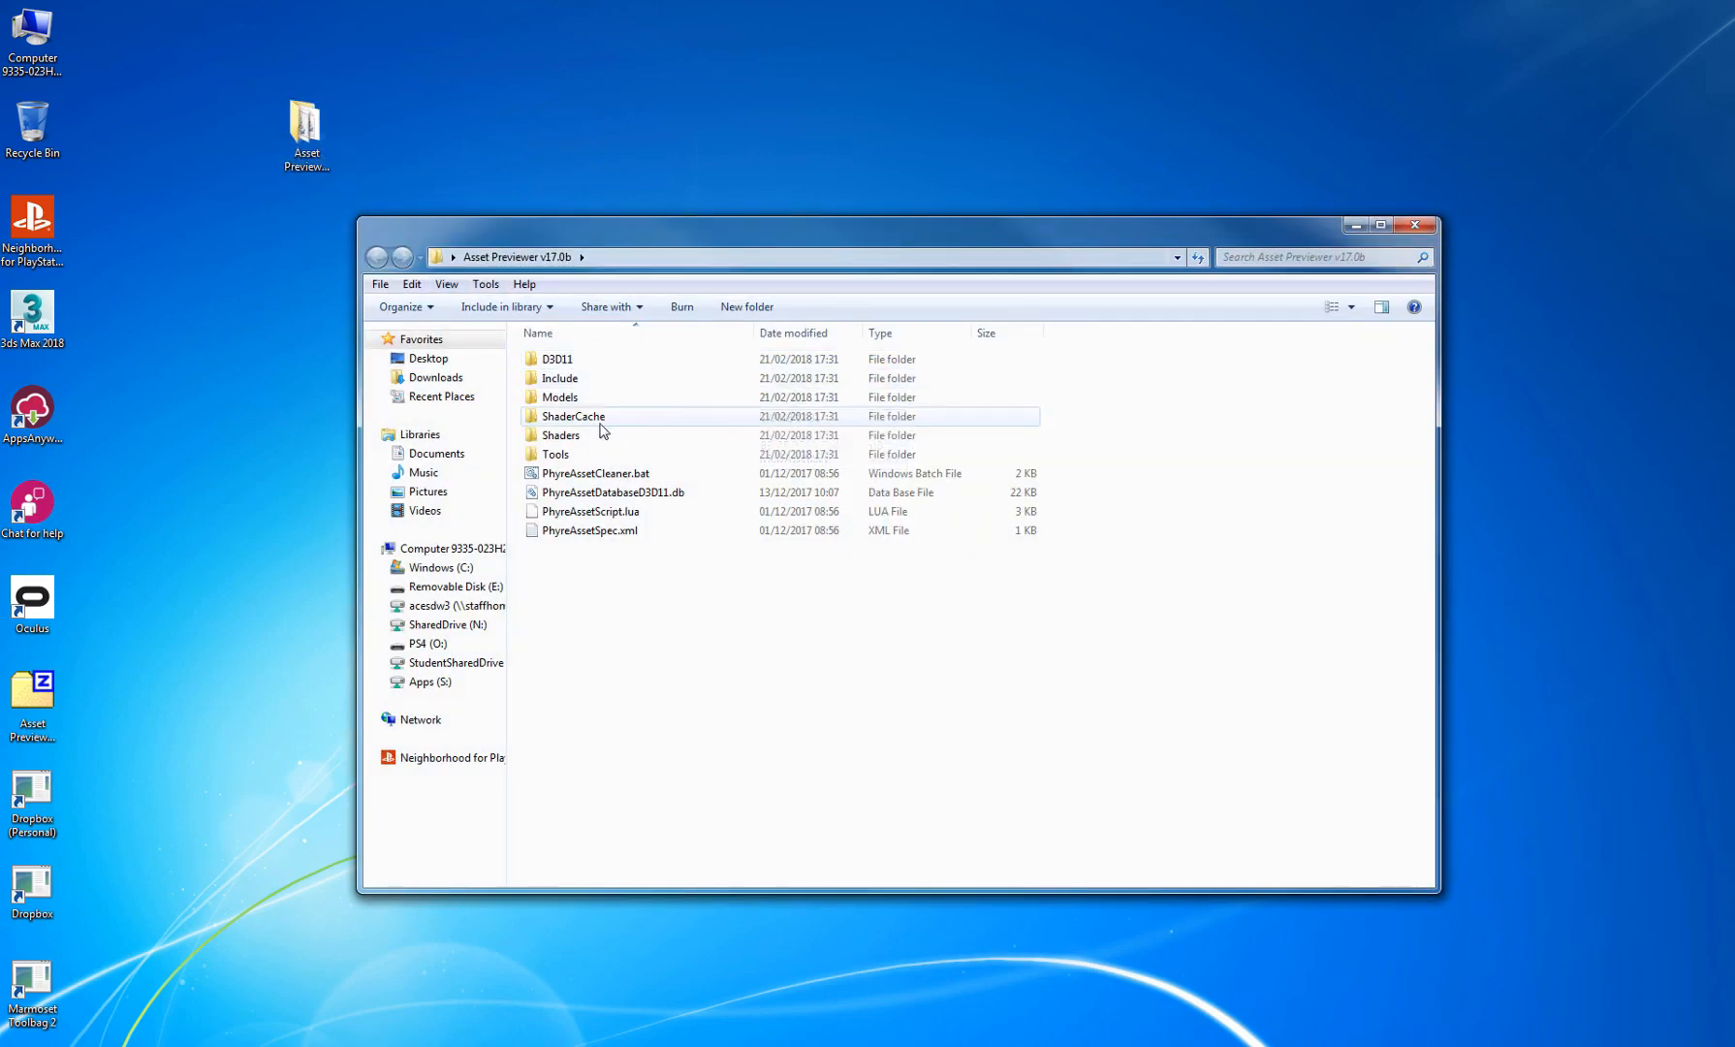
pyautogui.doubleClick(563, 399)
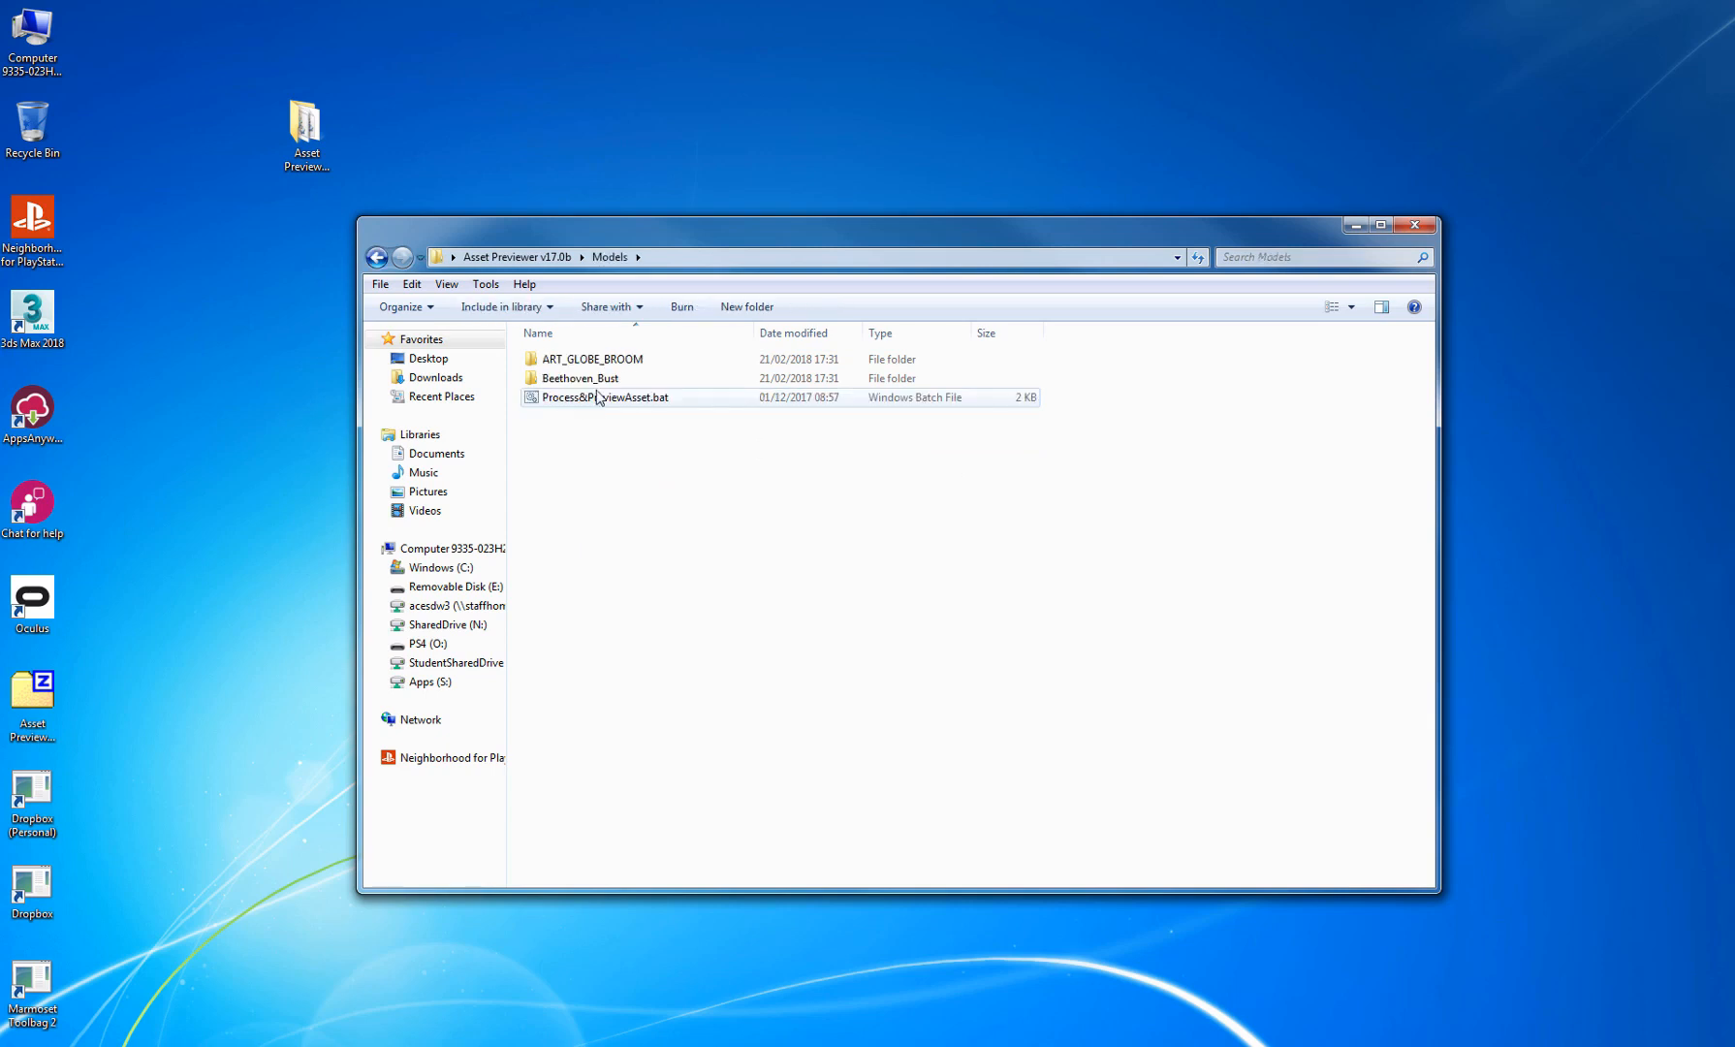
pyautogui.click(592, 360)
pyautogui.click(586, 379)
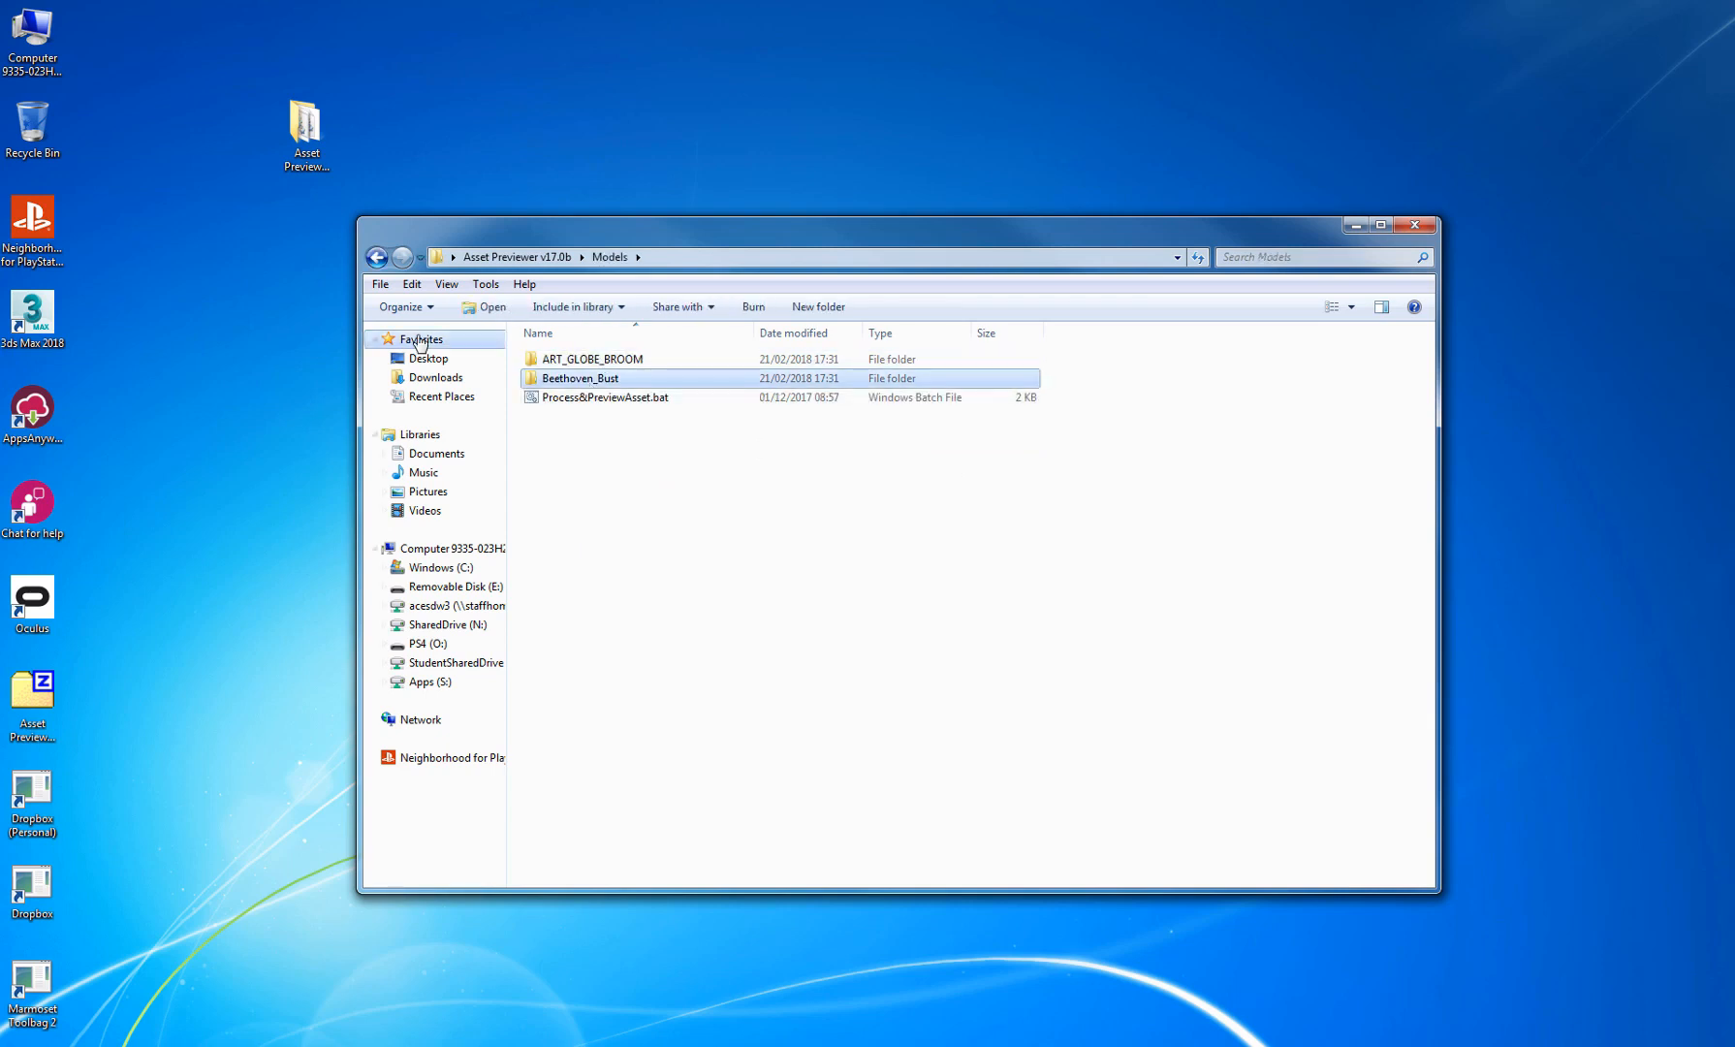
pyautogui.click(377, 259)
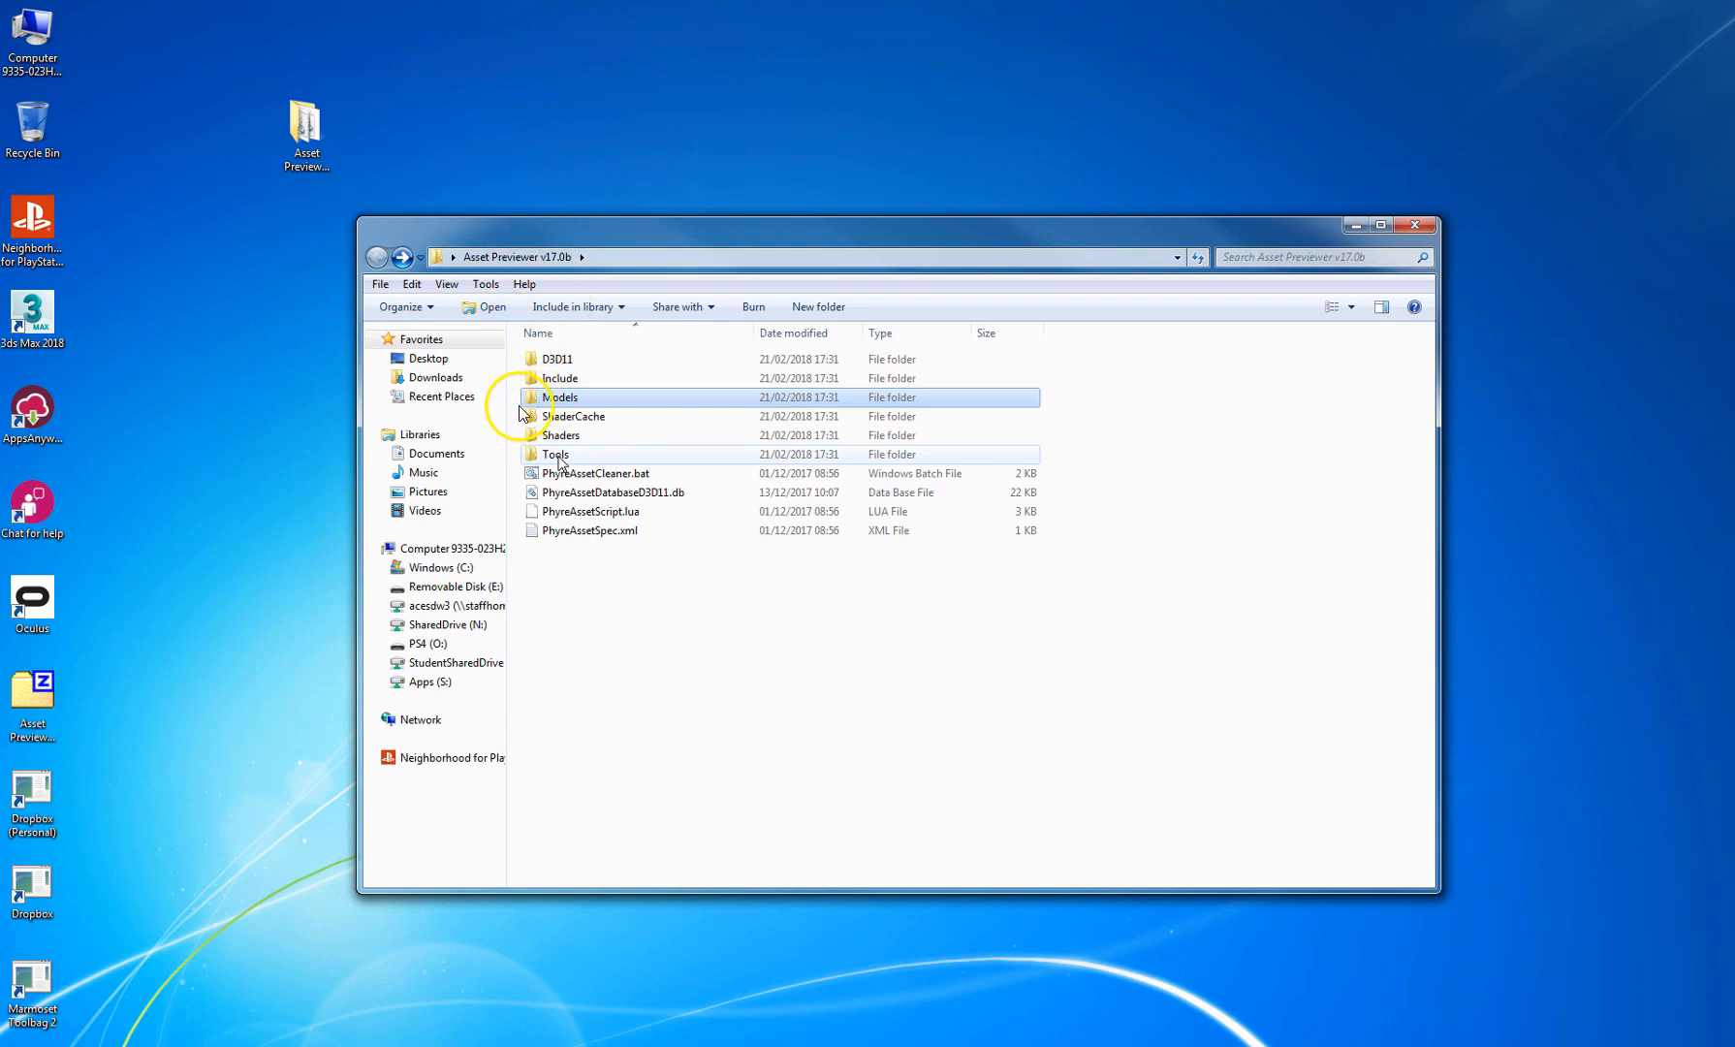
pyautogui.moveTo(525, 407); pyautogui.dragTo(609, 406)
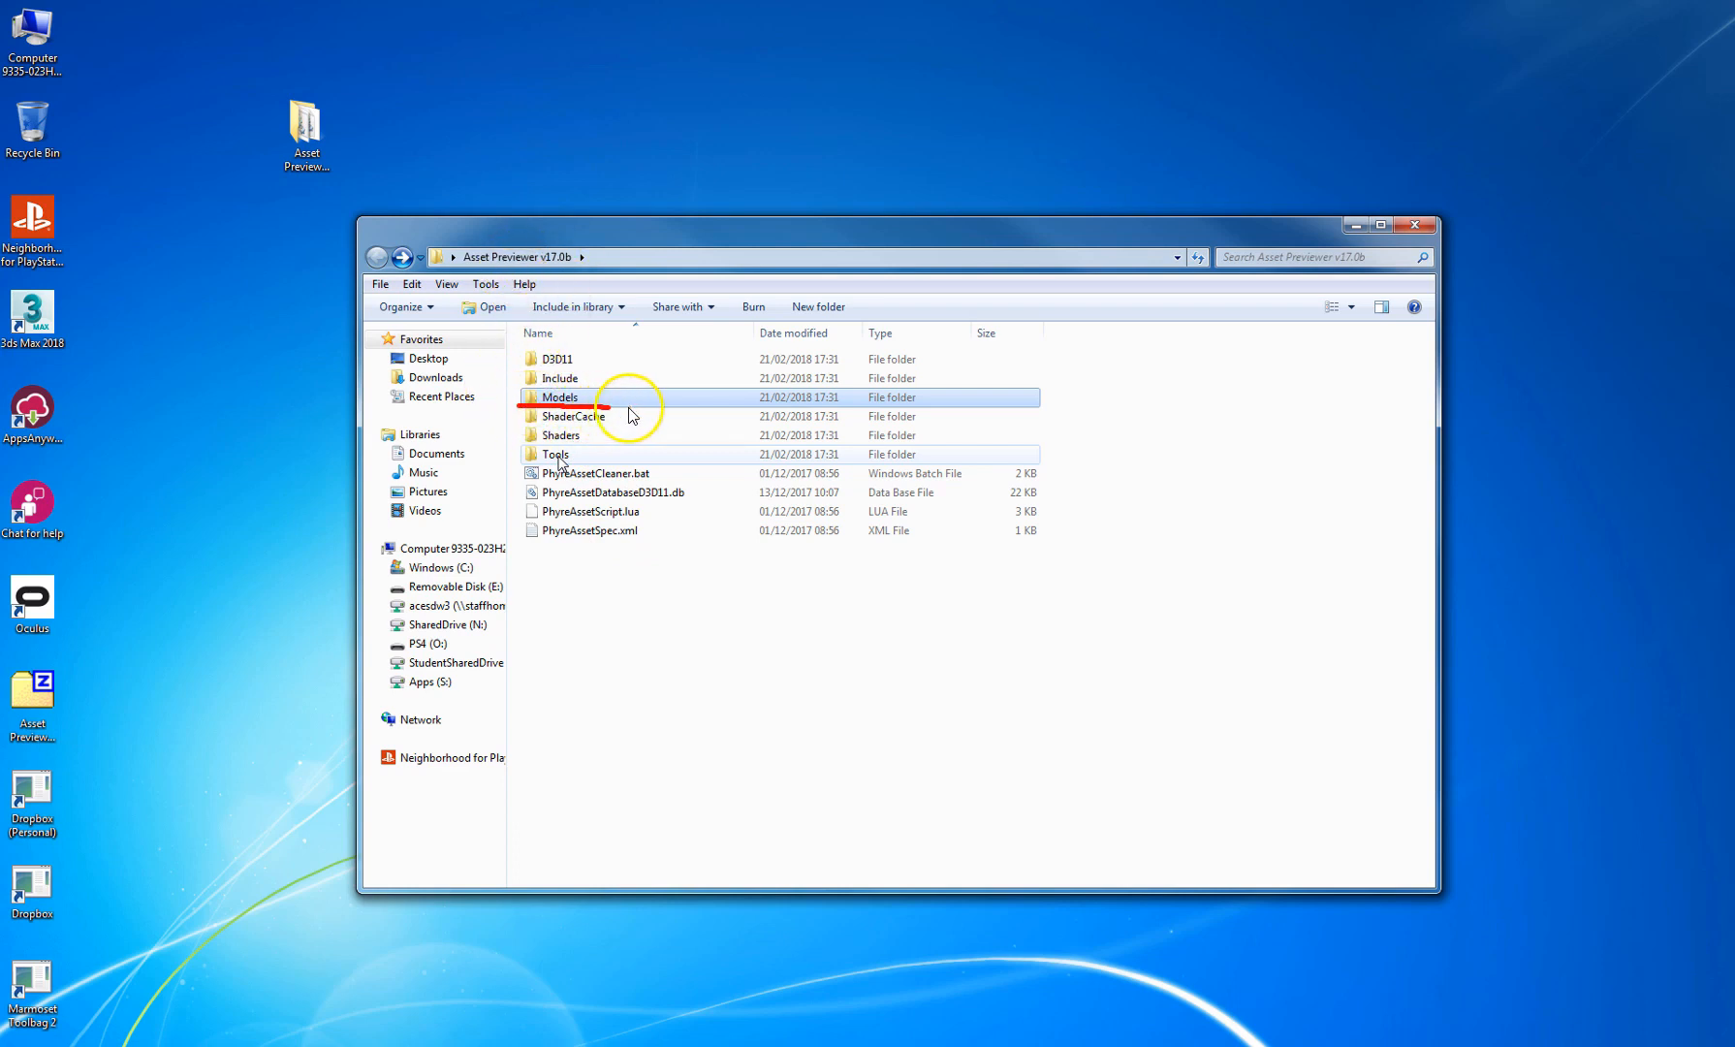
pyautogui.moveTo(515, 440); pyautogui.dragTo(600, 439)
# - Open the Shaders folder and locate the RVPBR.fx shader file
pyautogui.doubleClick(565, 438)
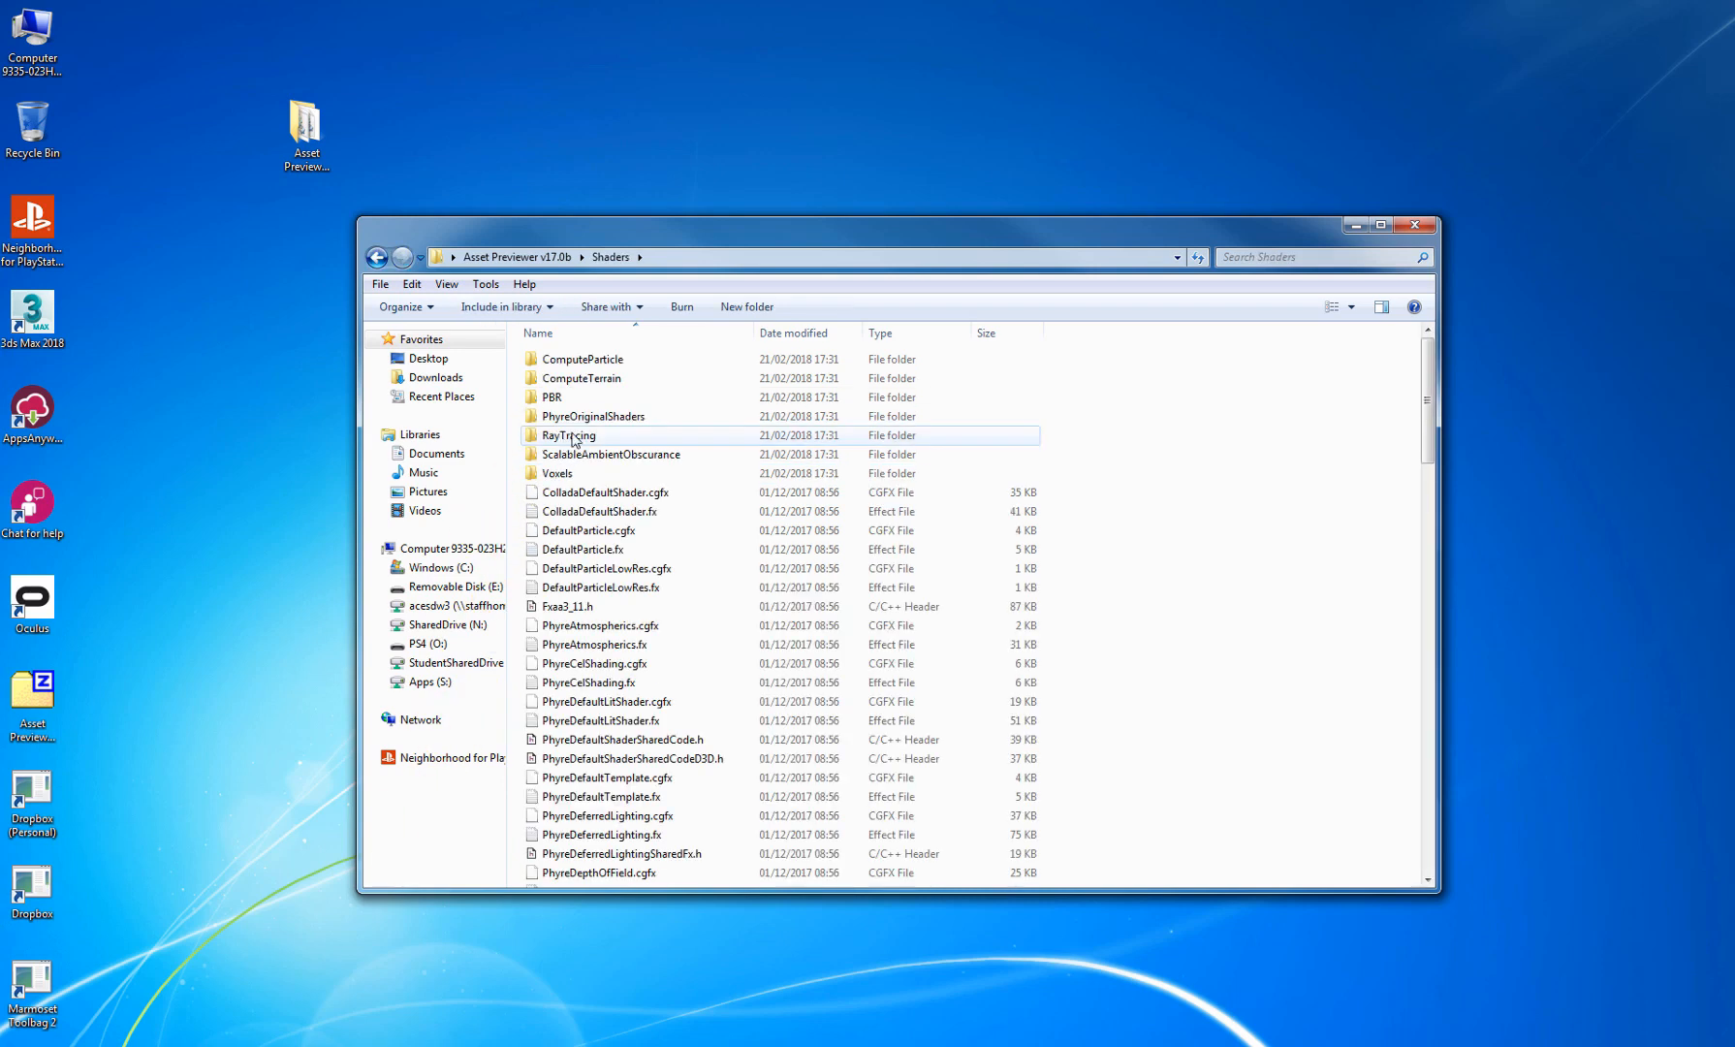
pyautogui.scroll(-2, 621, 562)
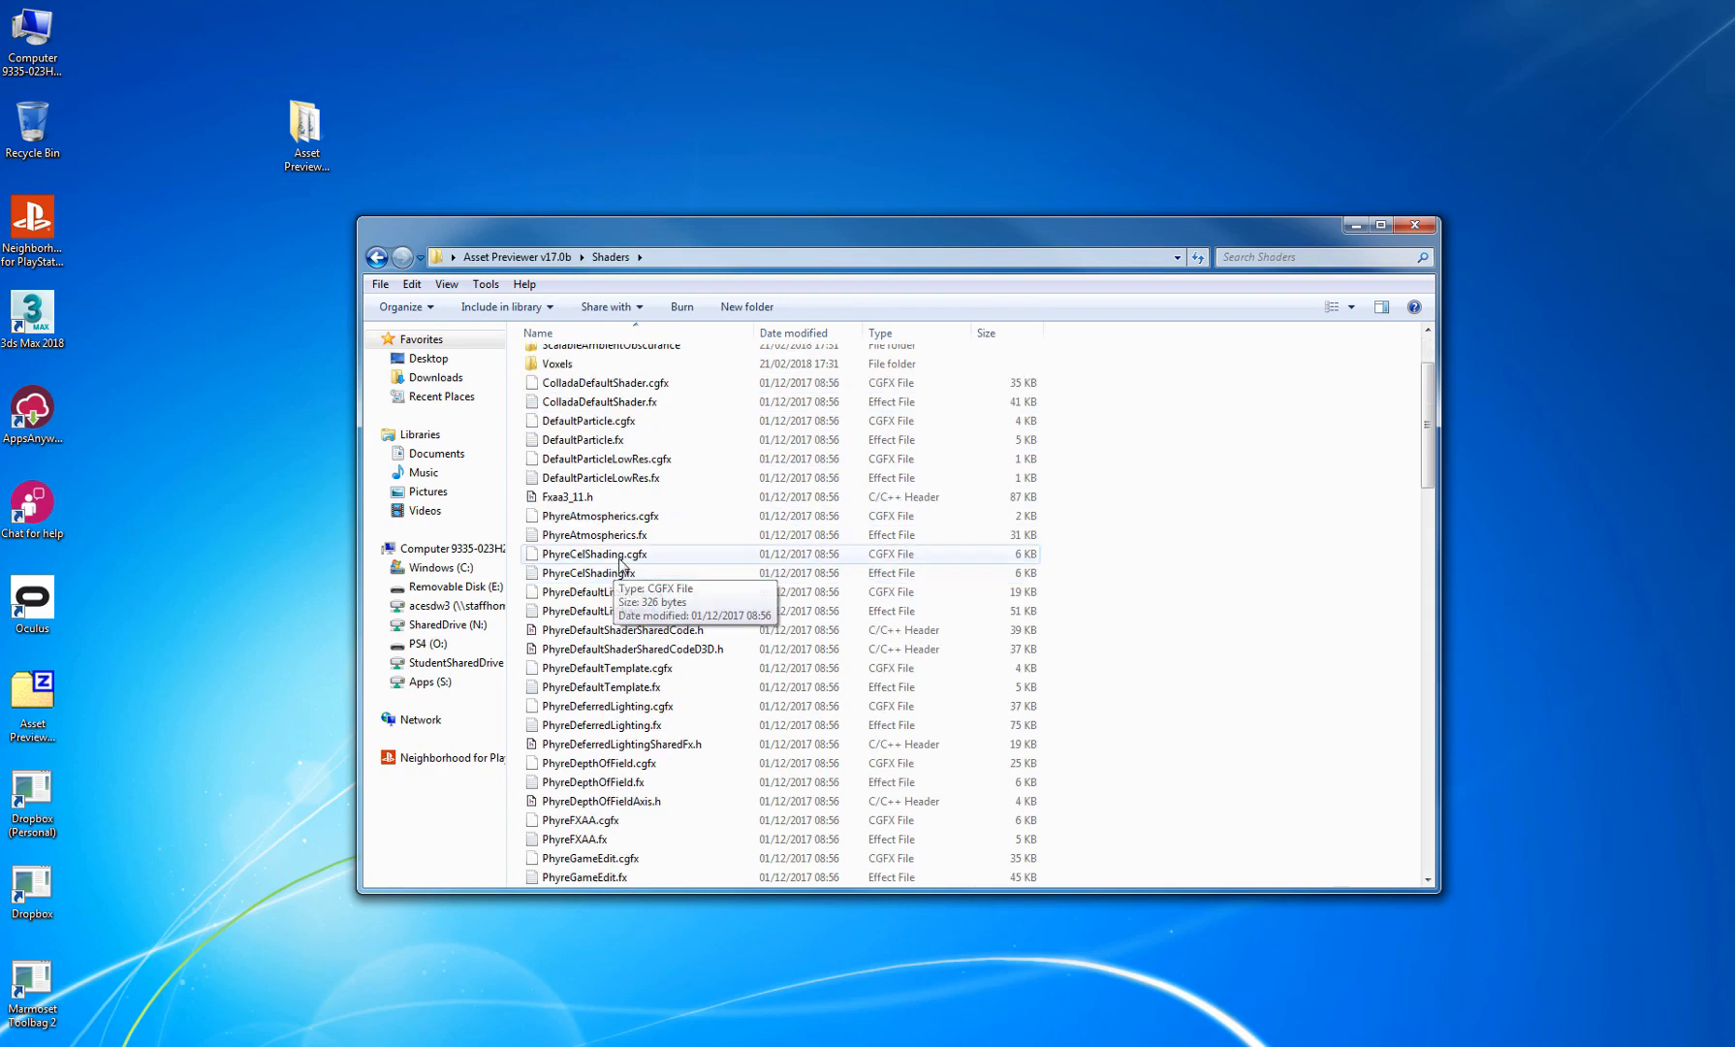
pyautogui.scroll(-5, 620, 562)
pyautogui.scroll(-18, 621, 562)
pyautogui.scroll(-4, 620, 564)
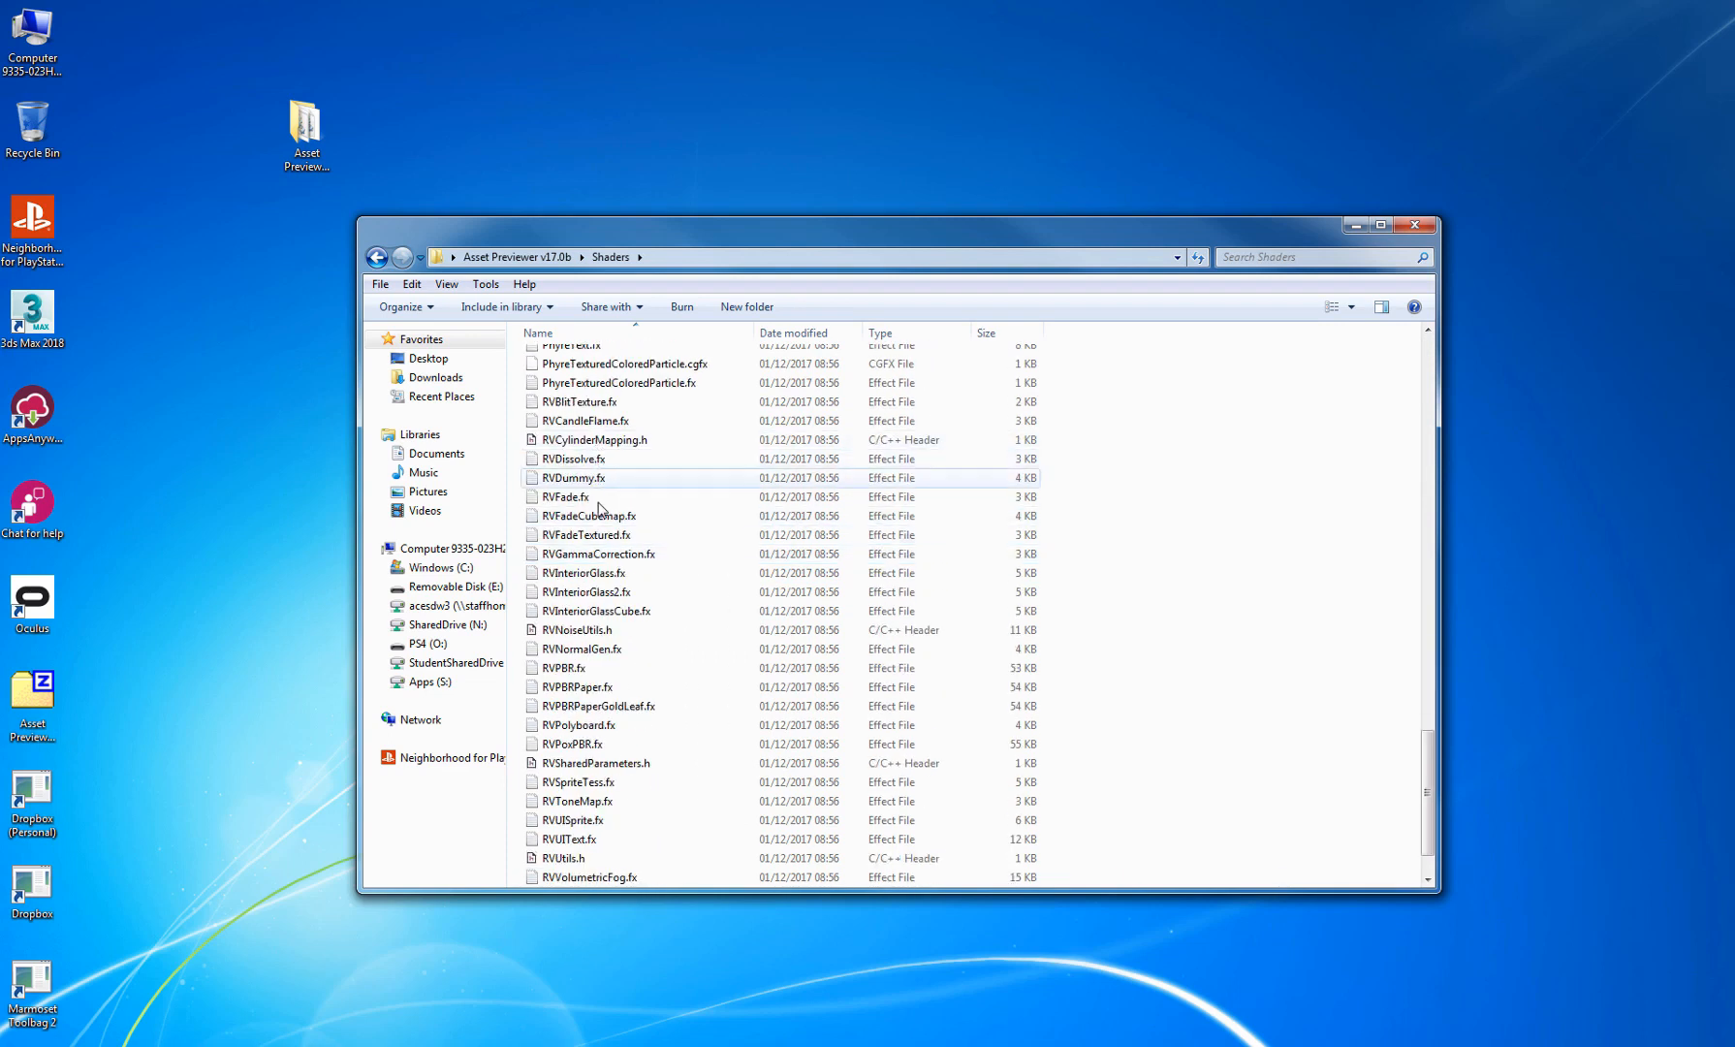
pyautogui.scroll(-1, 609, 577)
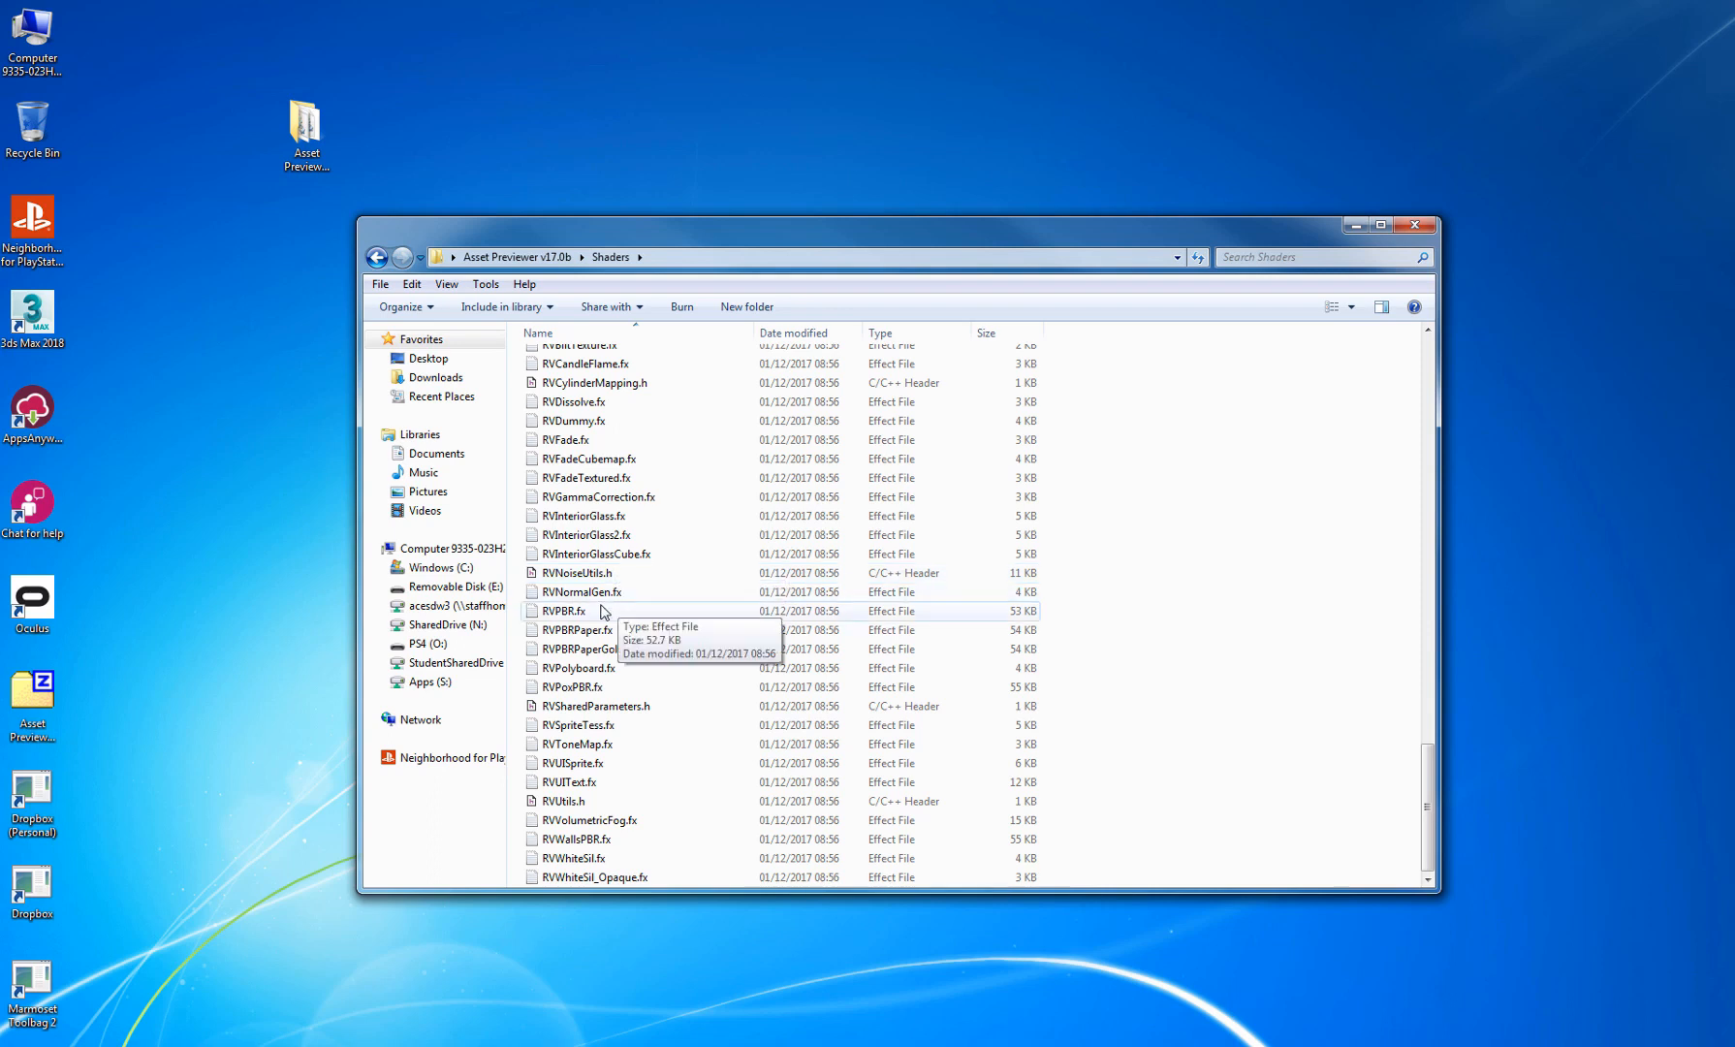
pyautogui.click(567, 612)
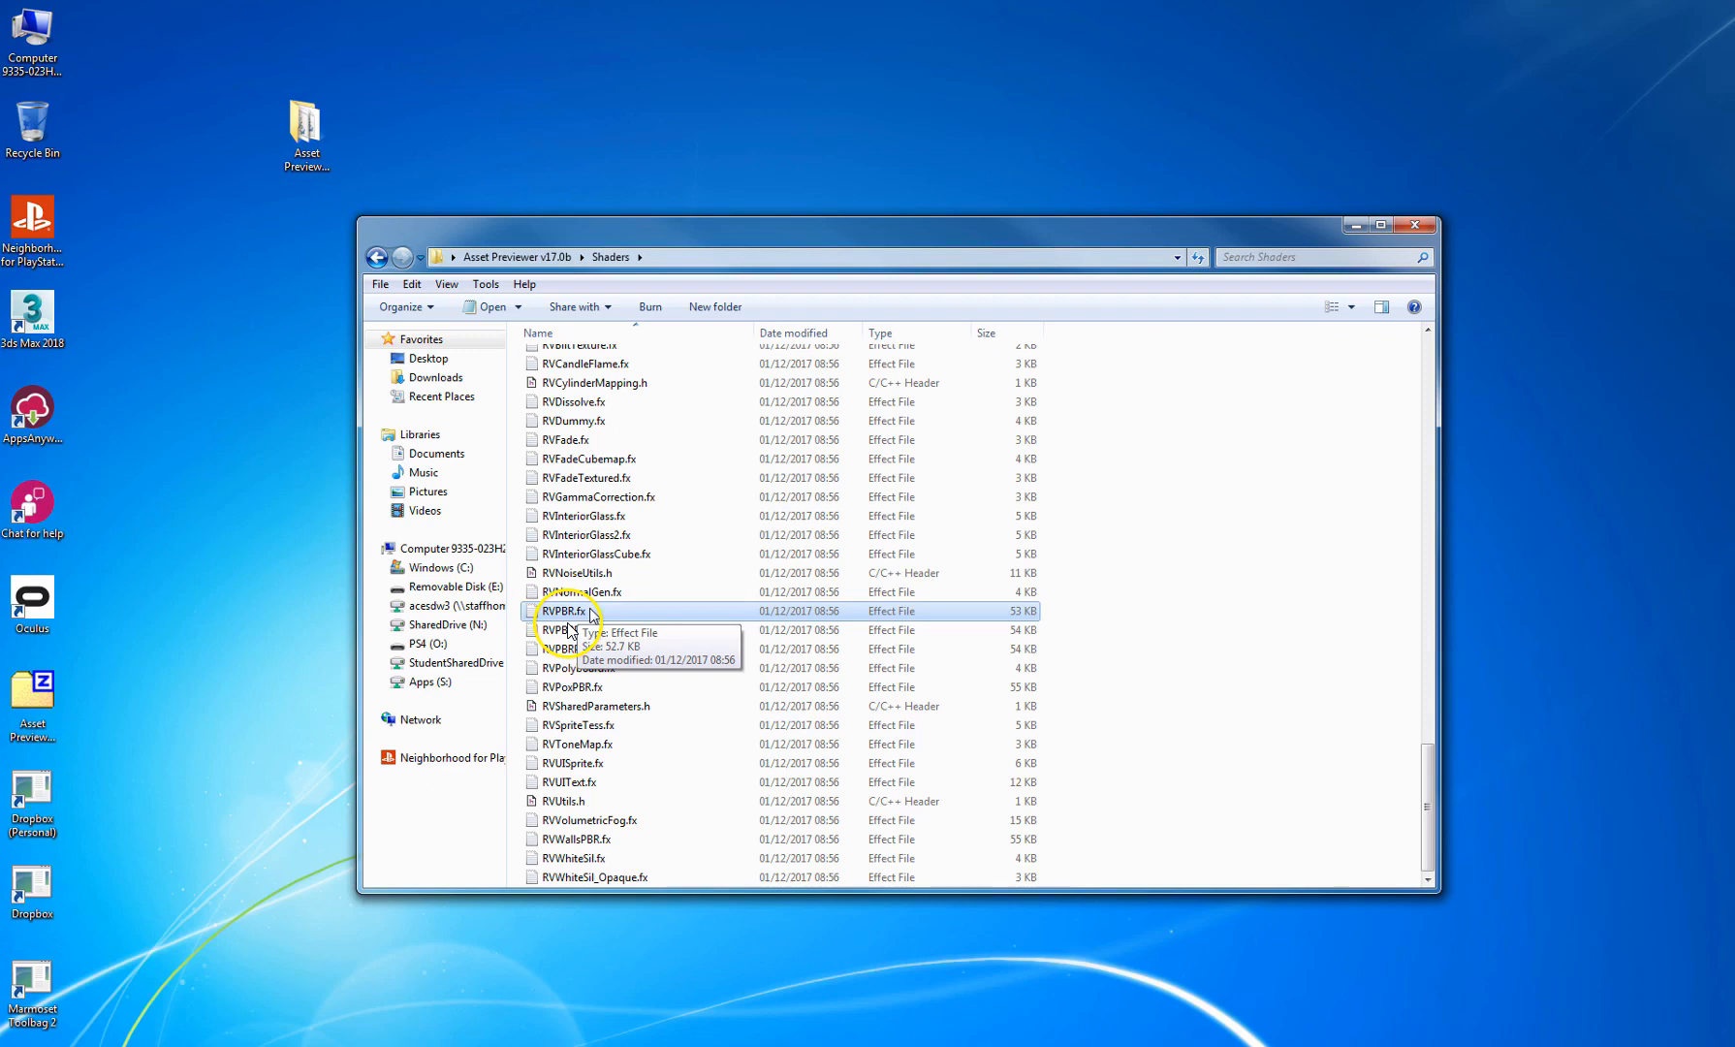
pyautogui.moveTo(522, 618); pyautogui.dragTo(608, 617)
# - Find the PhyrePBR.fx shader file in the same folder and look over the neighbouring Phyre shaders
pyautogui.scroll(12, 631, 446)
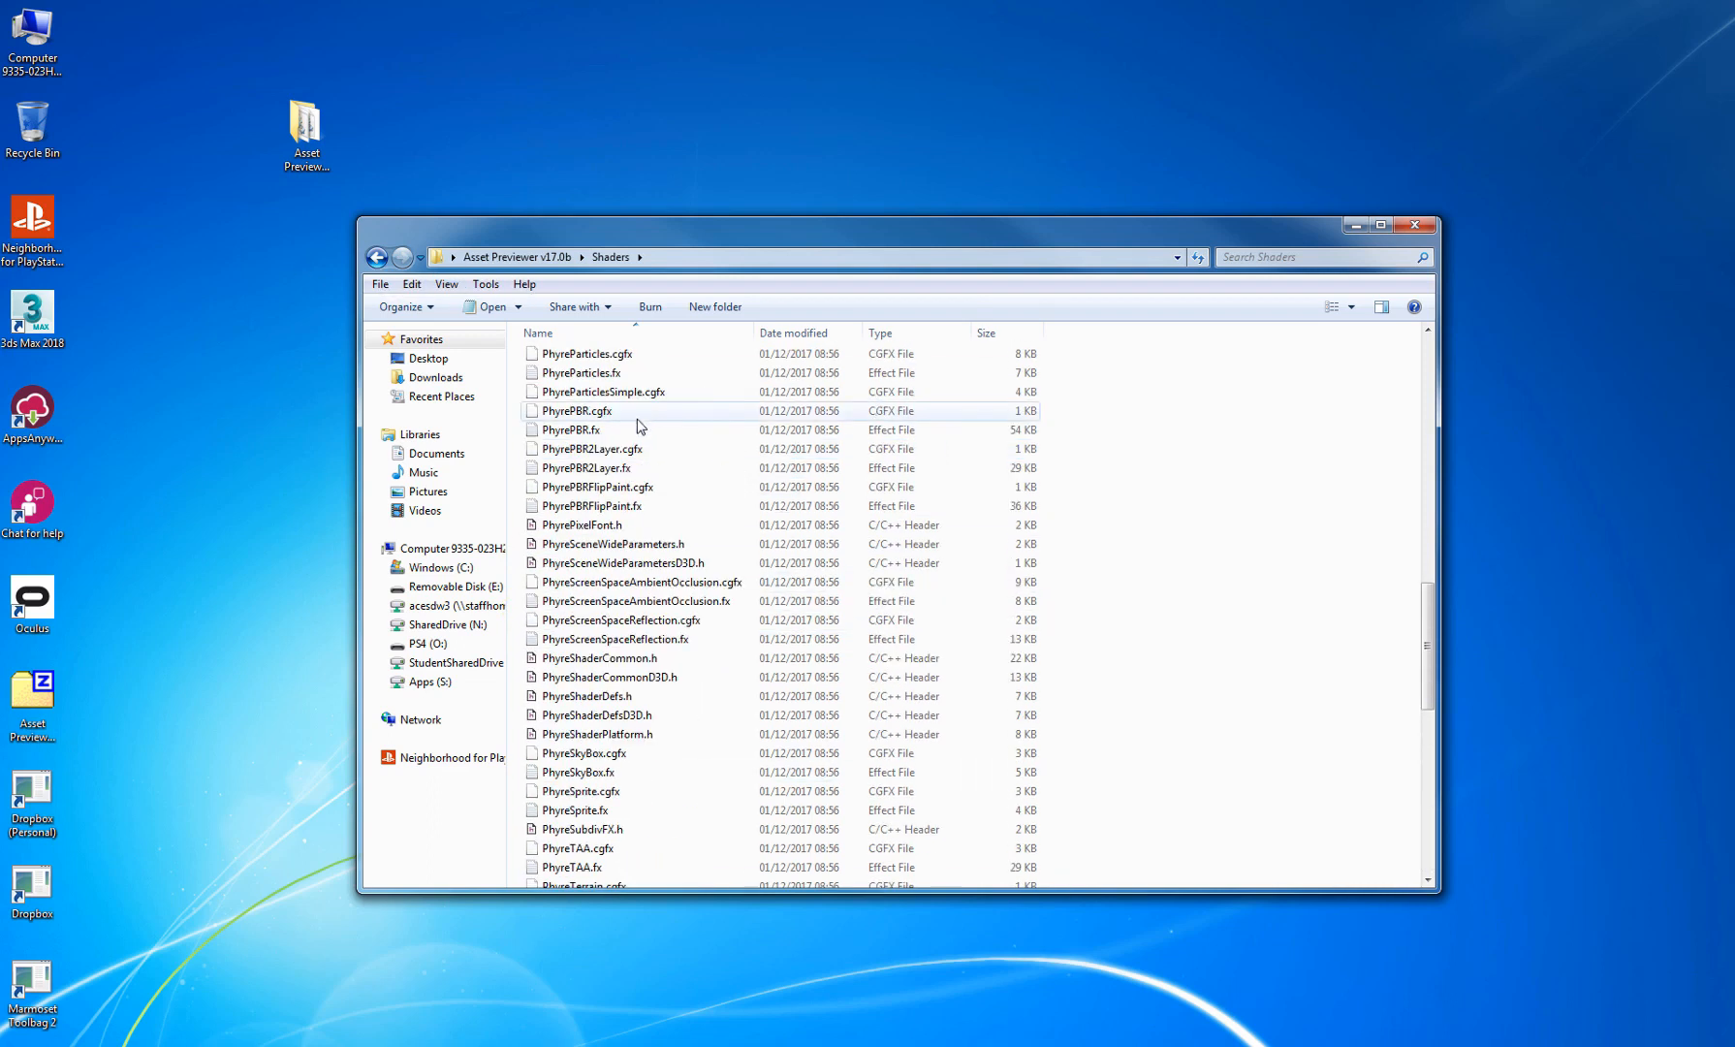
pyautogui.click(639, 419)
pyautogui.click(596, 431)
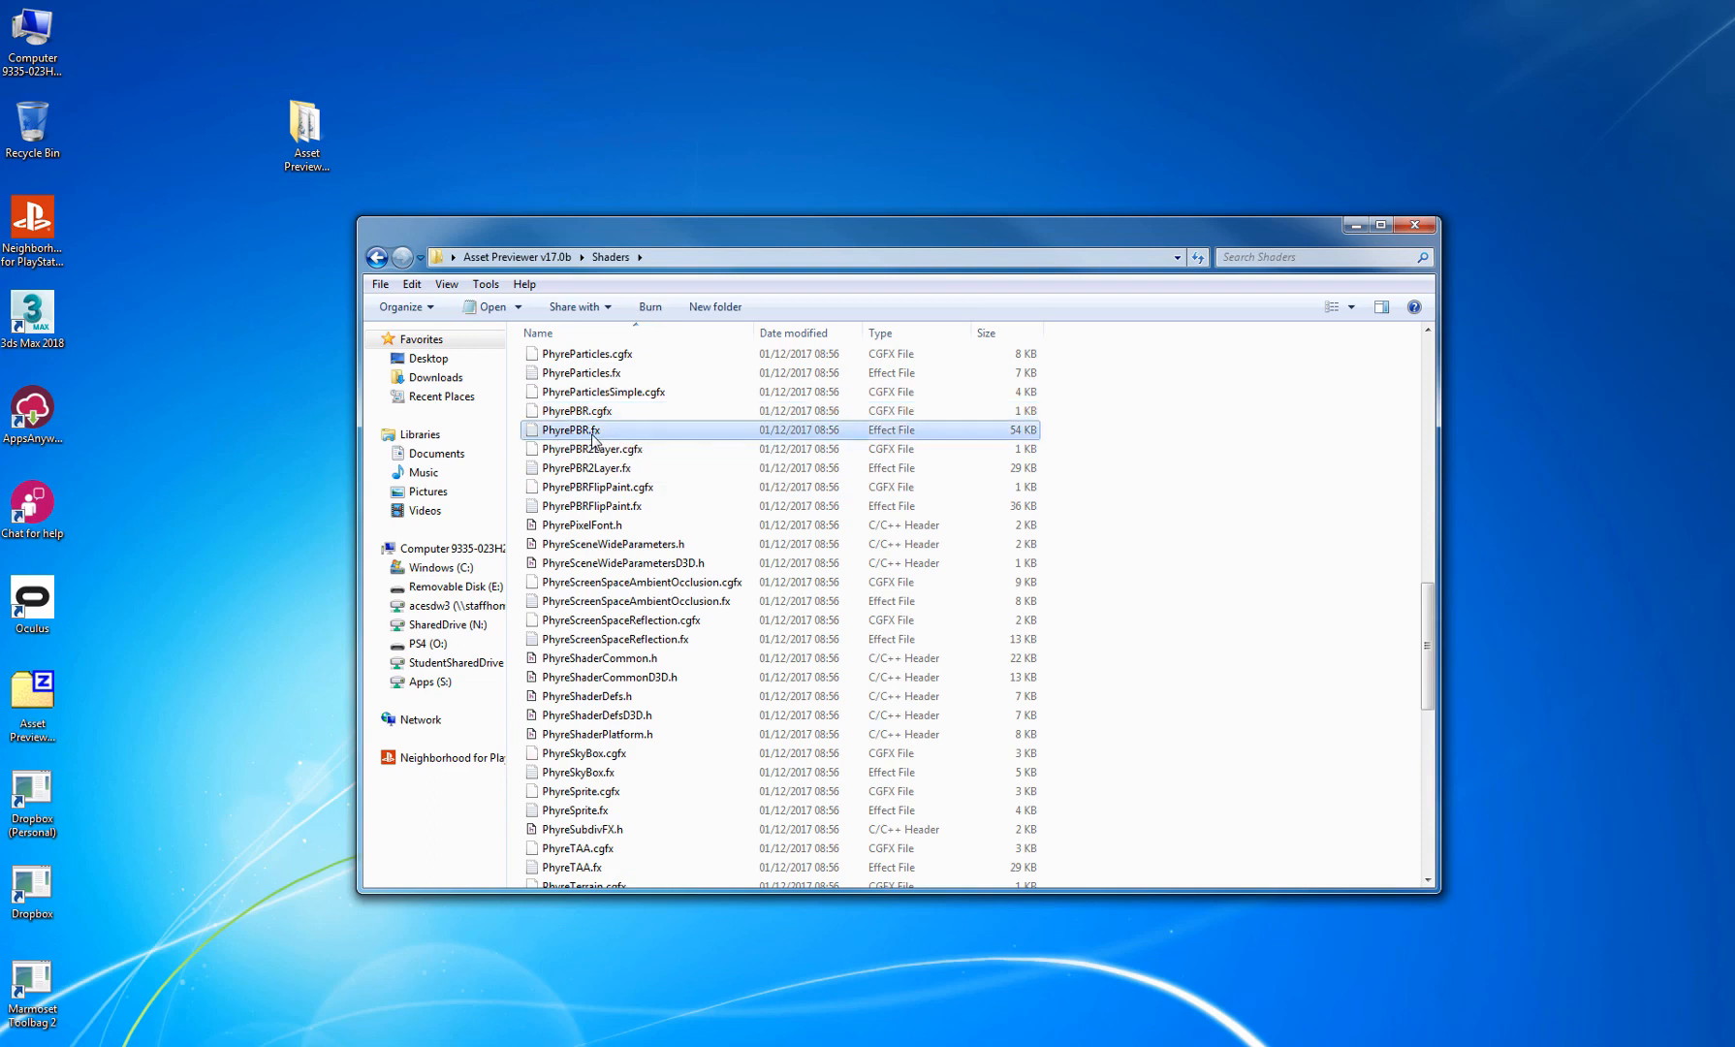
pyautogui.scroll(10, 573, 407)
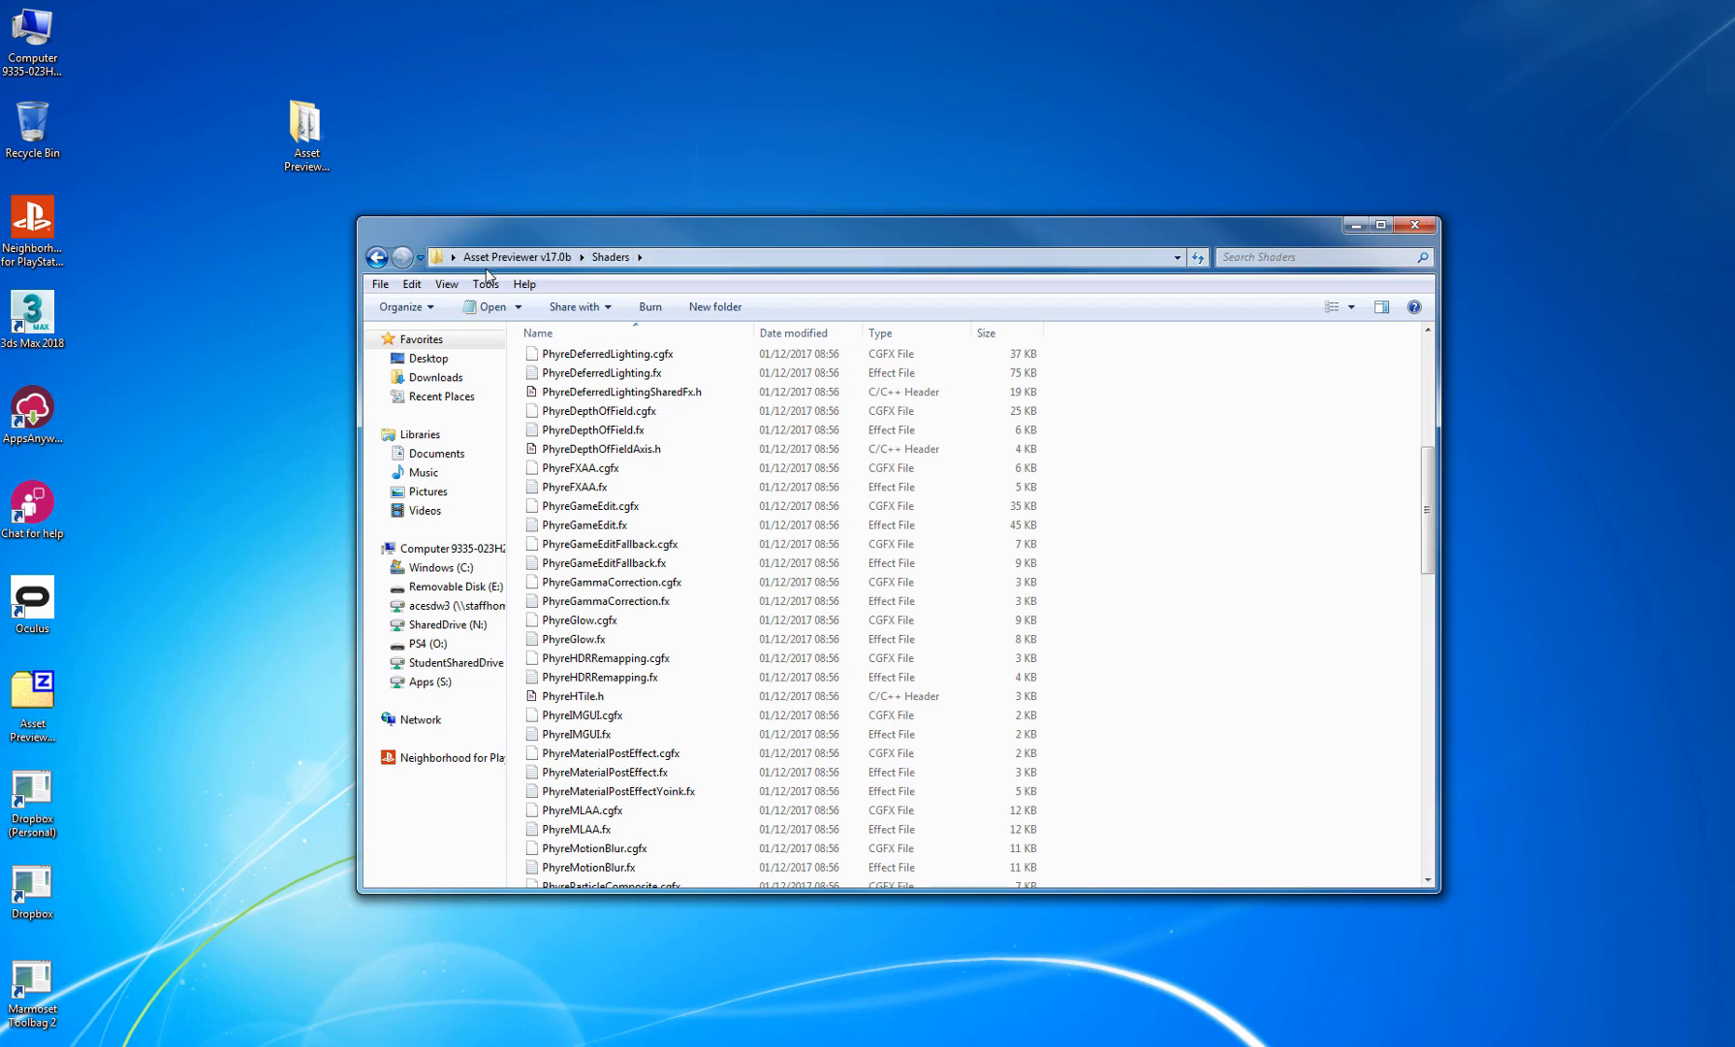
# - Open the ART_GLOBE_BROOM folder inside Models and review its .dae, .mb, DDS texture and batch files
pyautogui.click(394, 261)
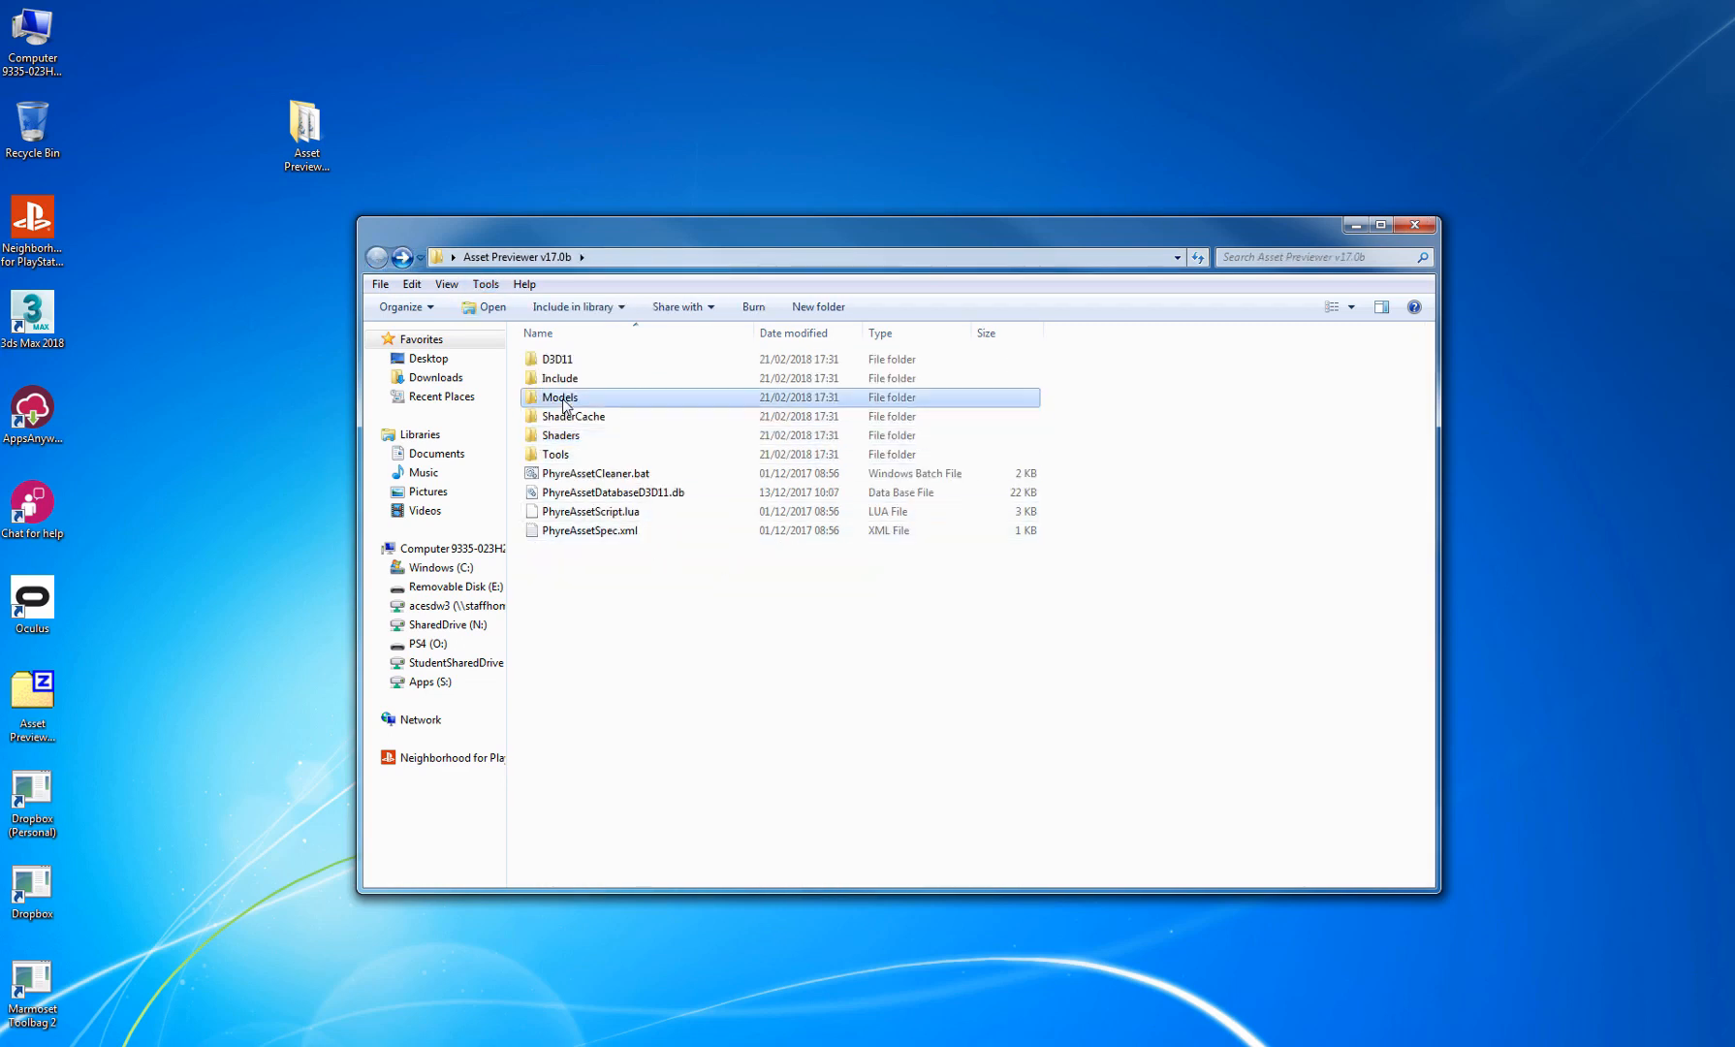
pyautogui.doubleClick(558, 397)
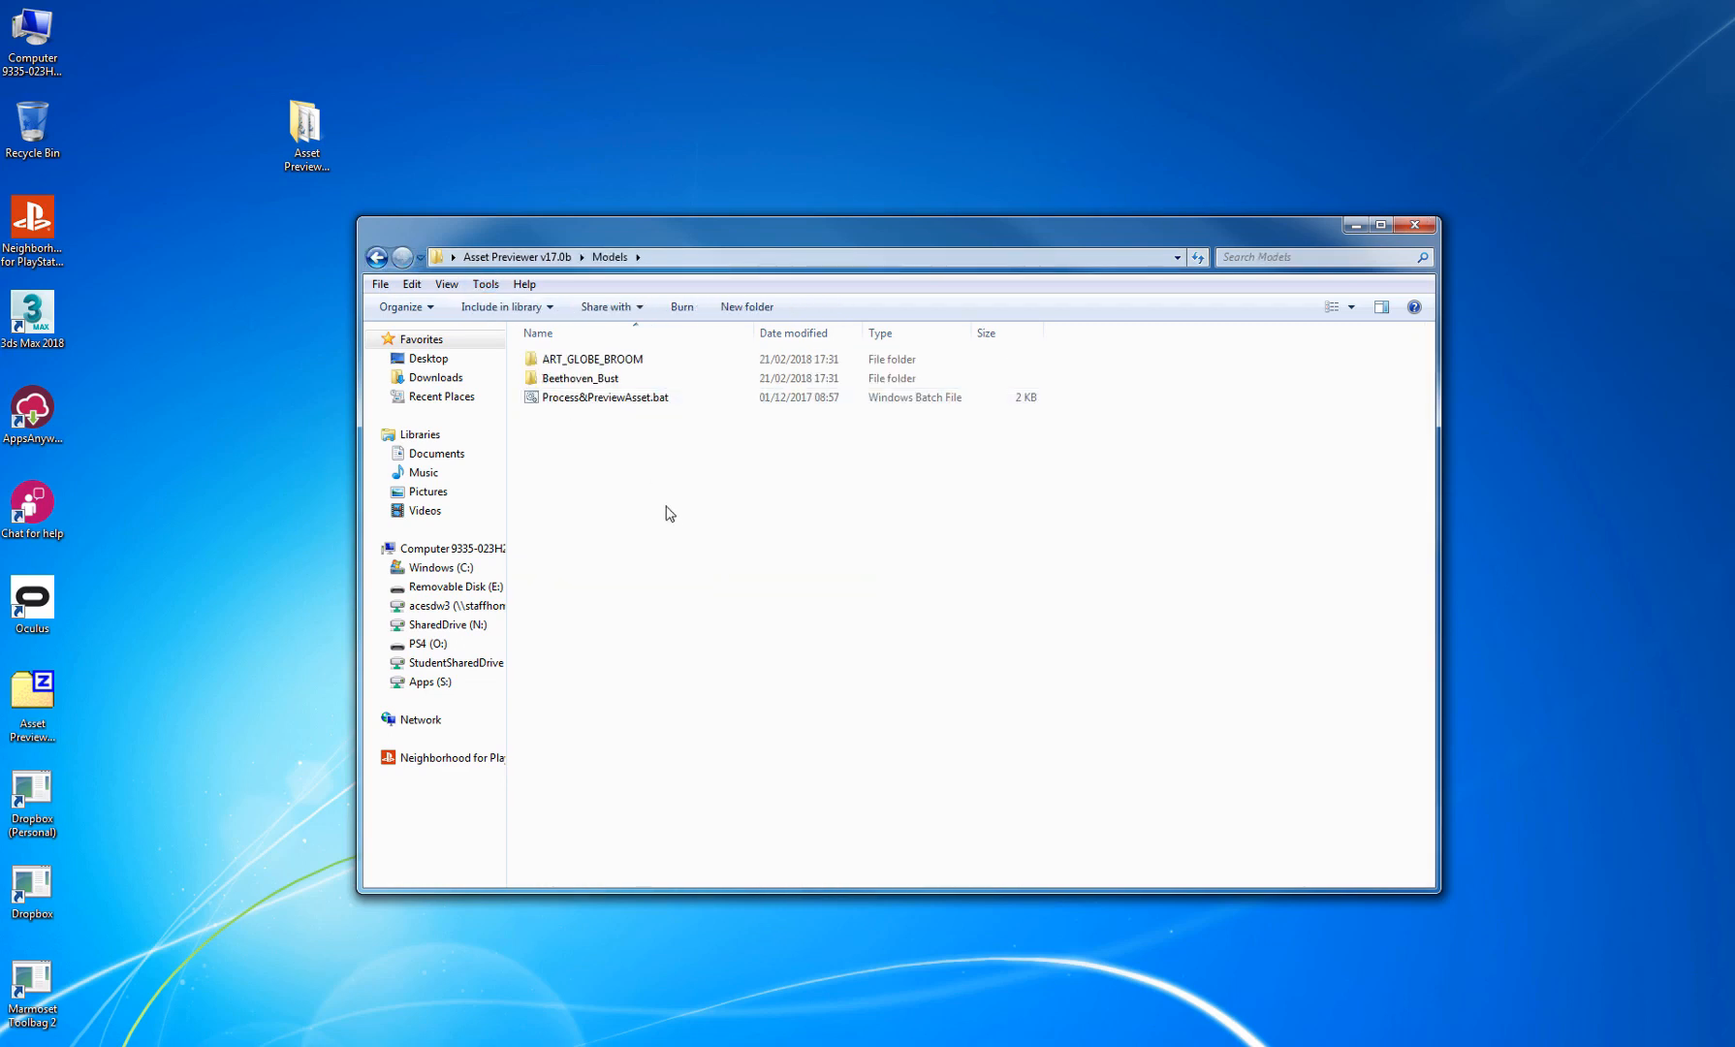
pyautogui.doubleClick(569, 364)
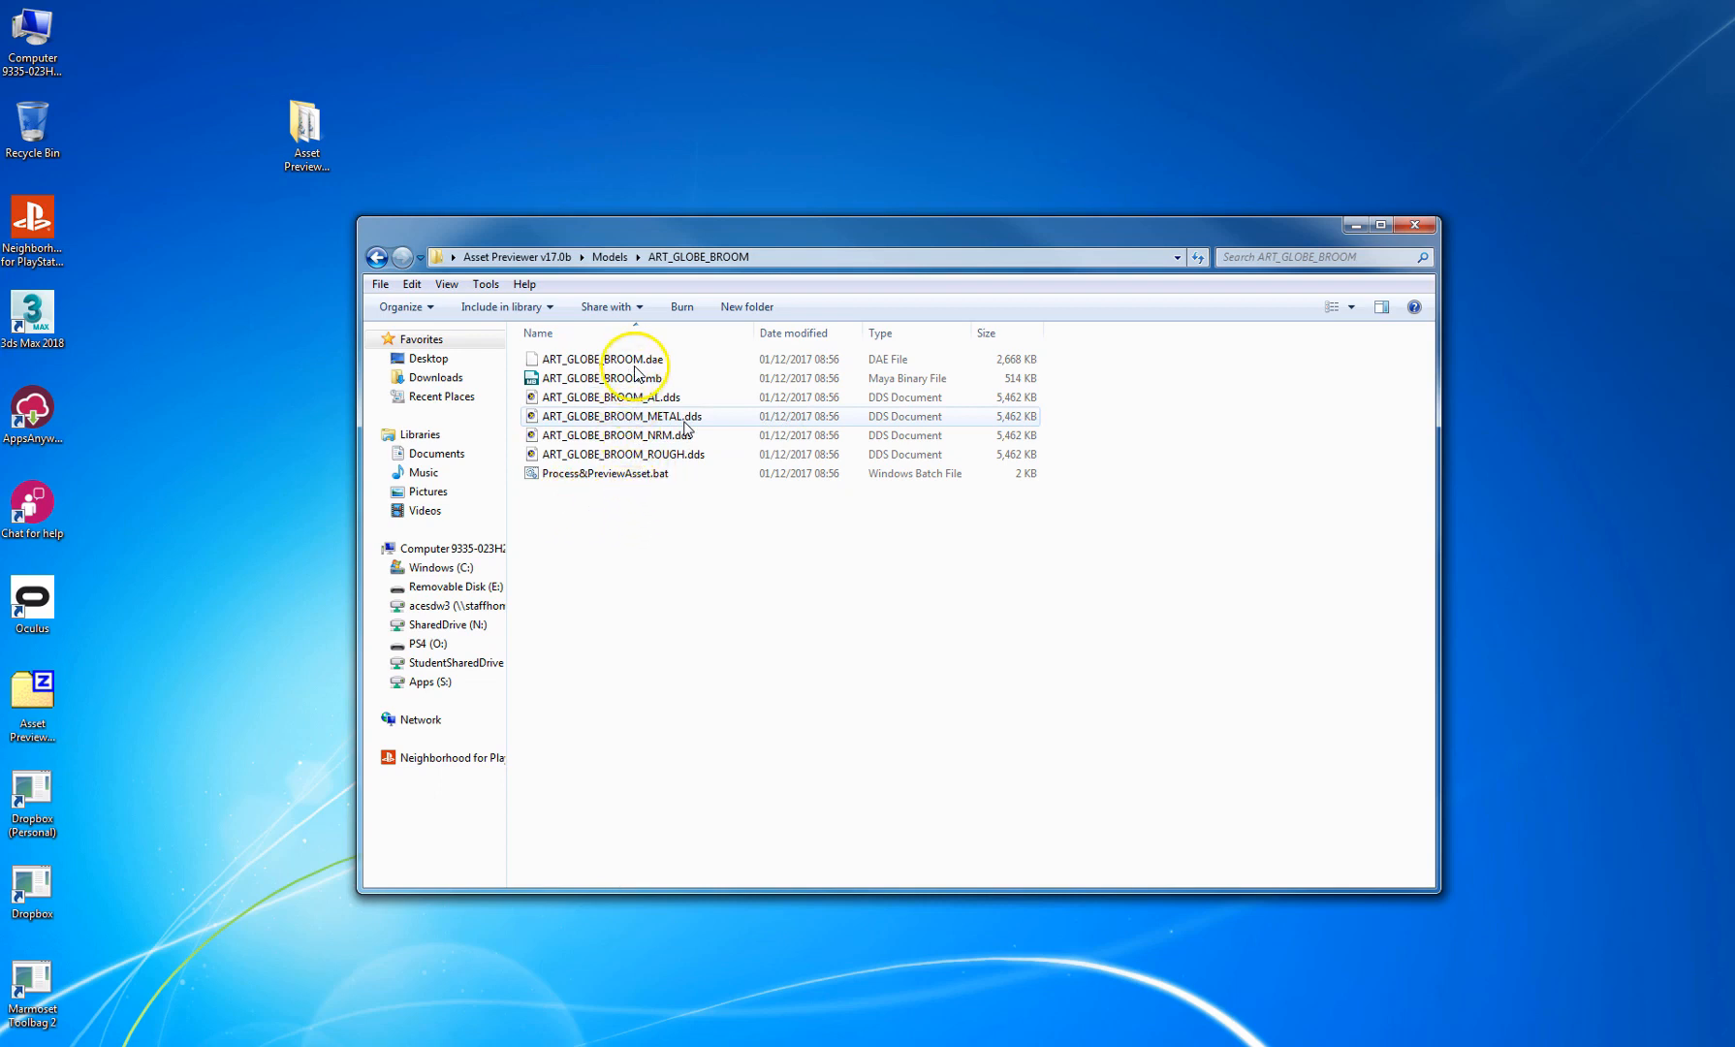
pyautogui.moveTo(637, 366); pyautogui.dragTo(669, 369)
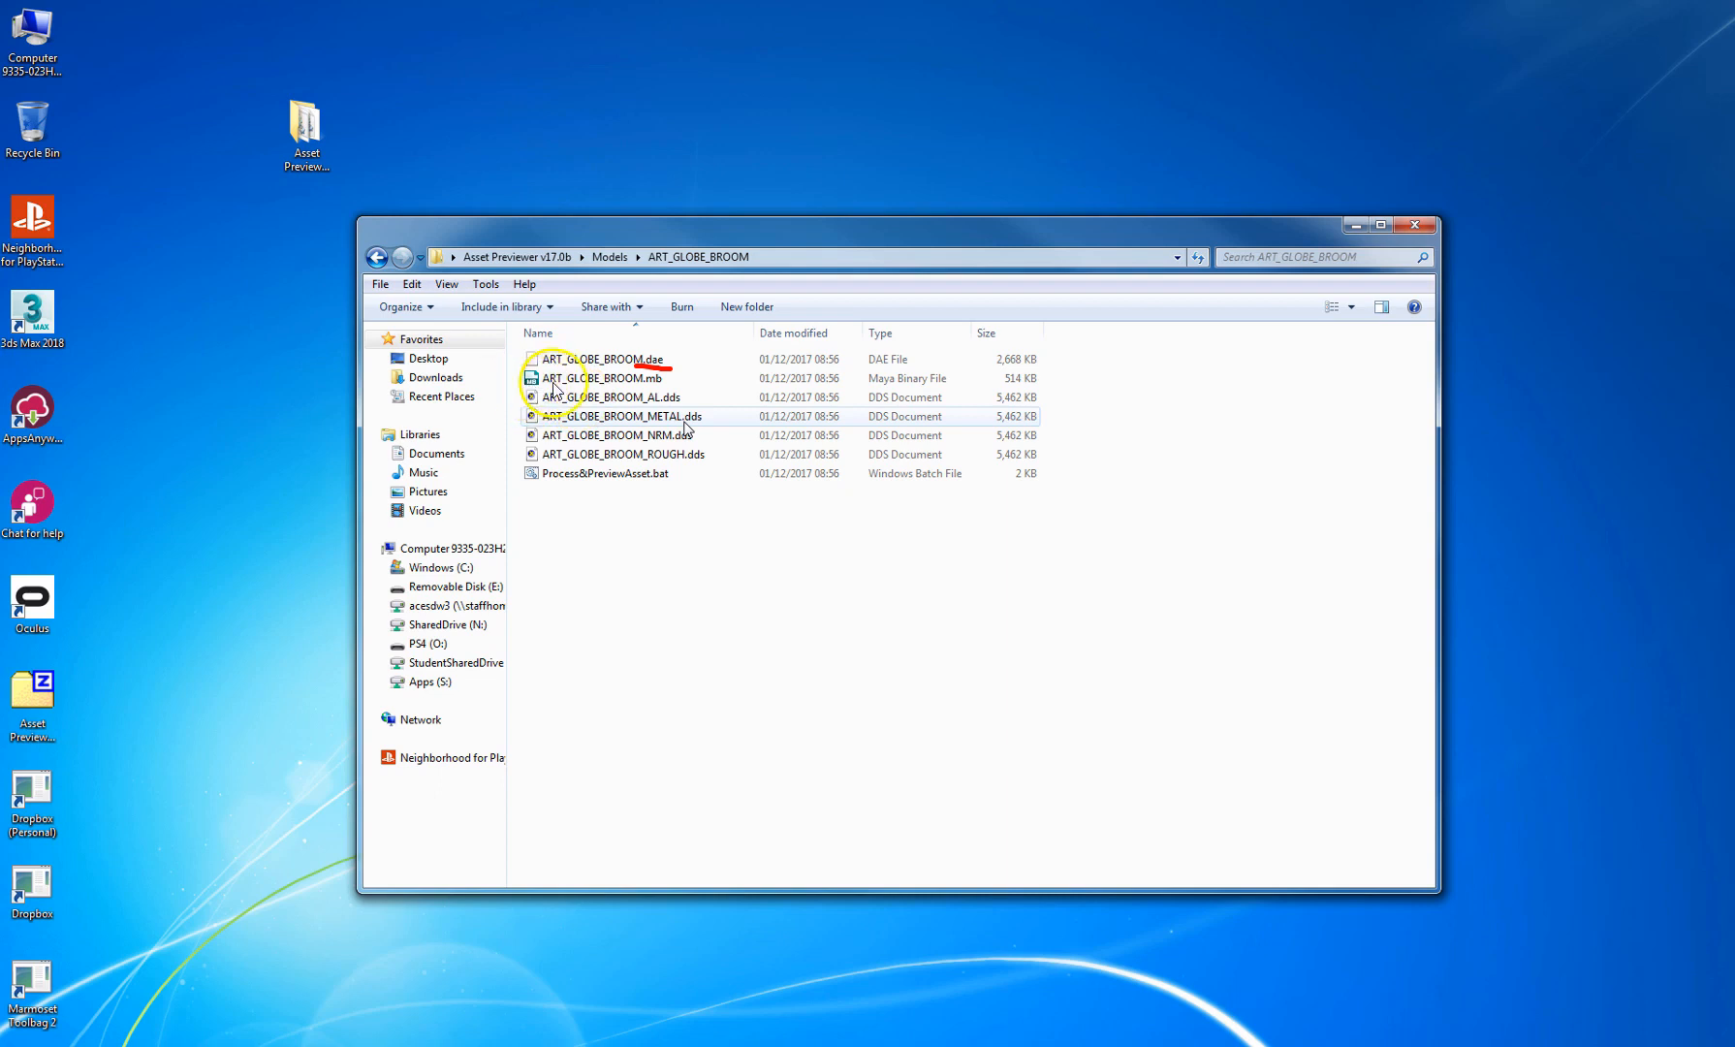
pyautogui.moveTo(632, 383); pyautogui.dragTo(667, 383)
pyautogui.moveTo(646, 401); pyautogui.dragTo(682, 399)
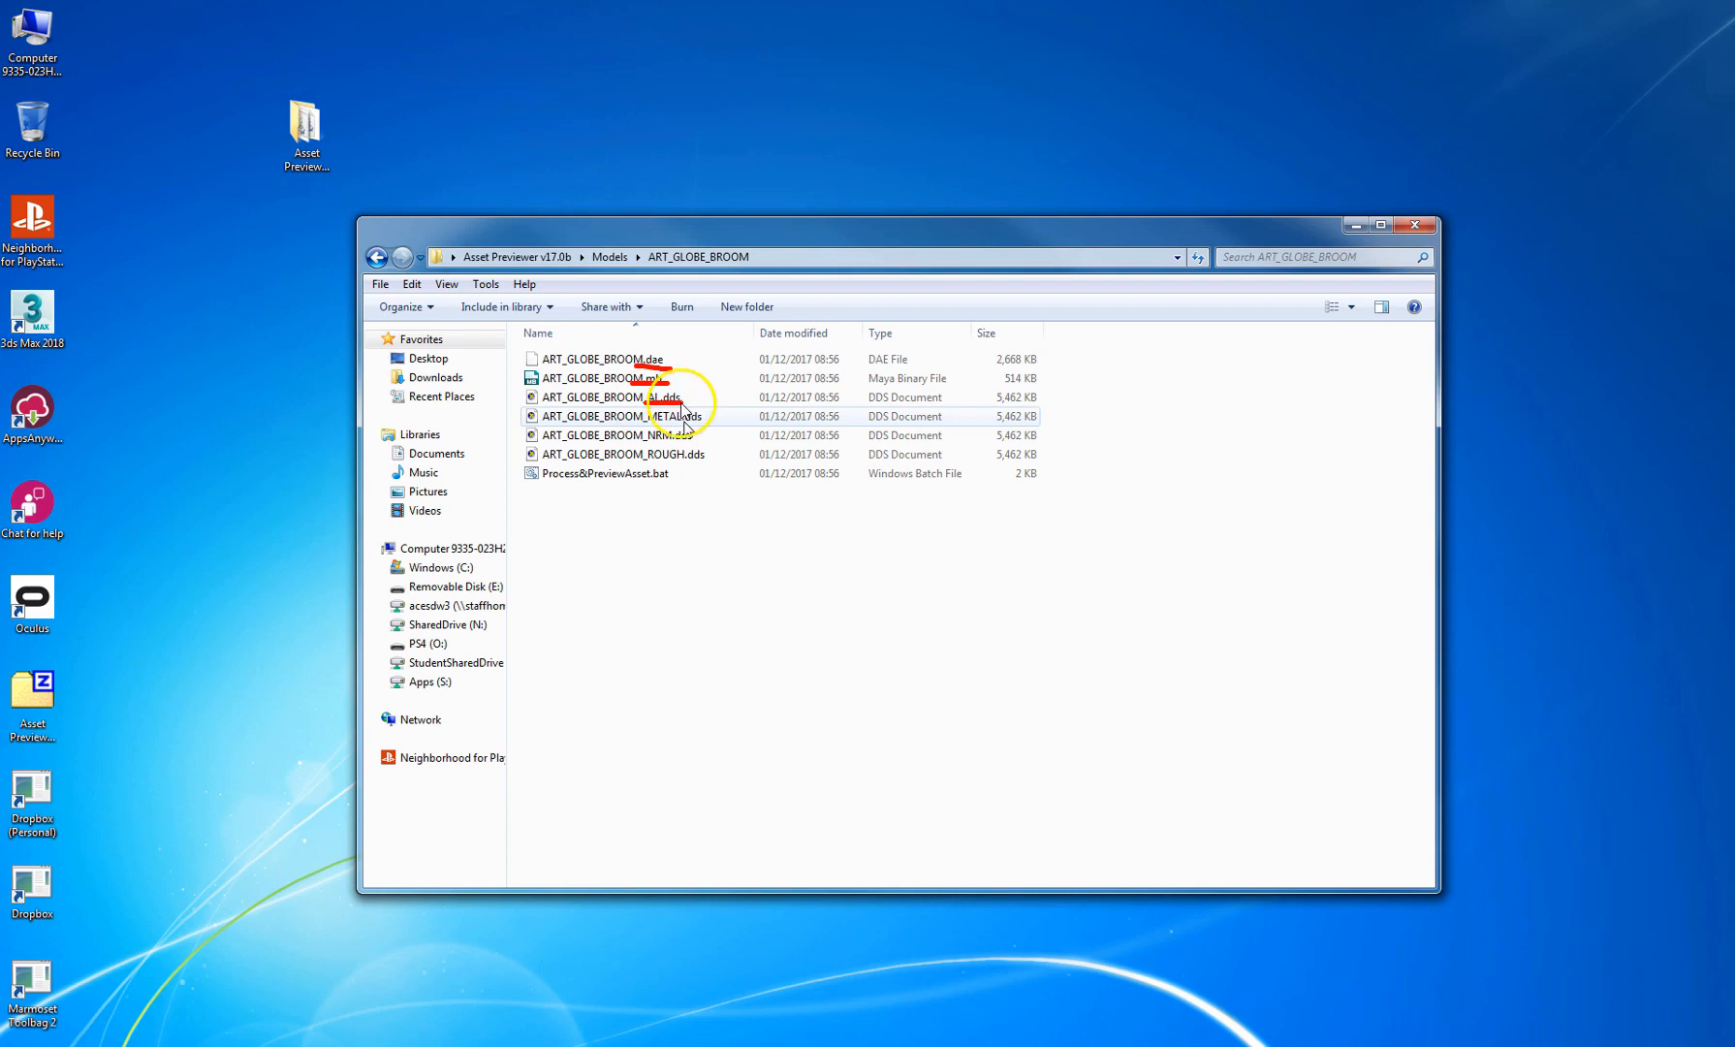
pyautogui.moveTo(645, 420); pyautogui.dragTo(702, 420)
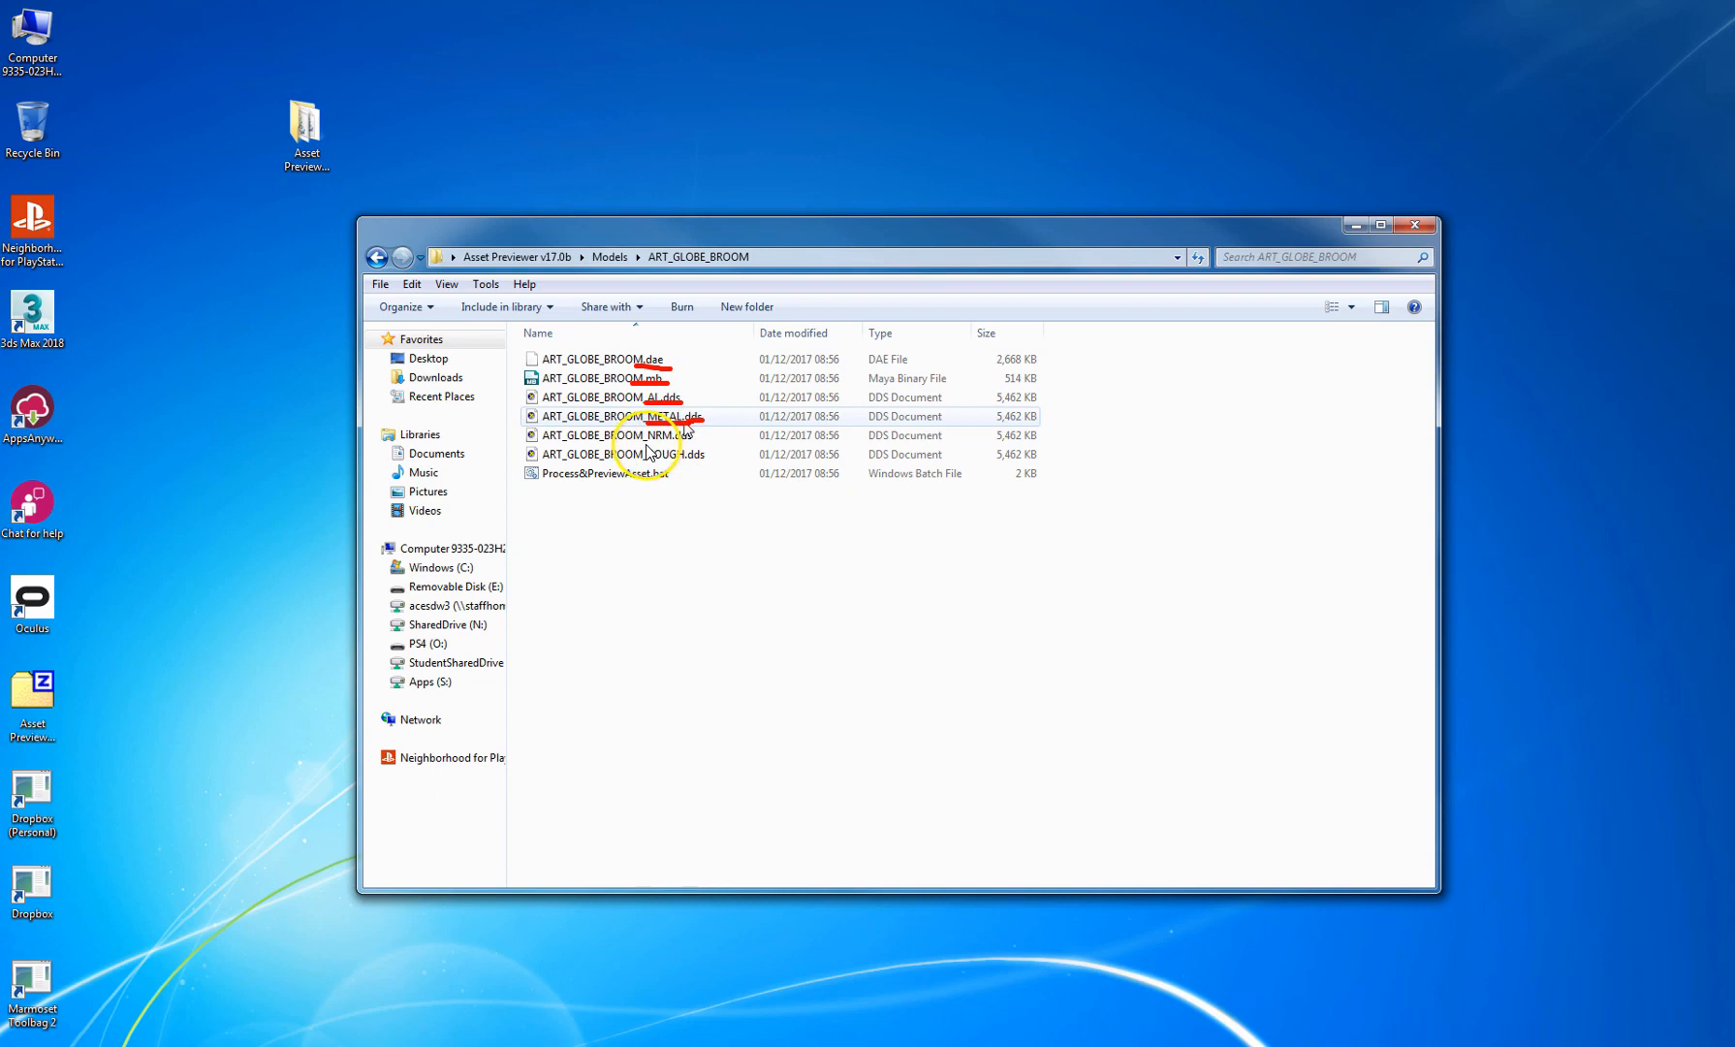
pyautogui.moveTo(641, 439); pyautogui.dragTo(705, 439)
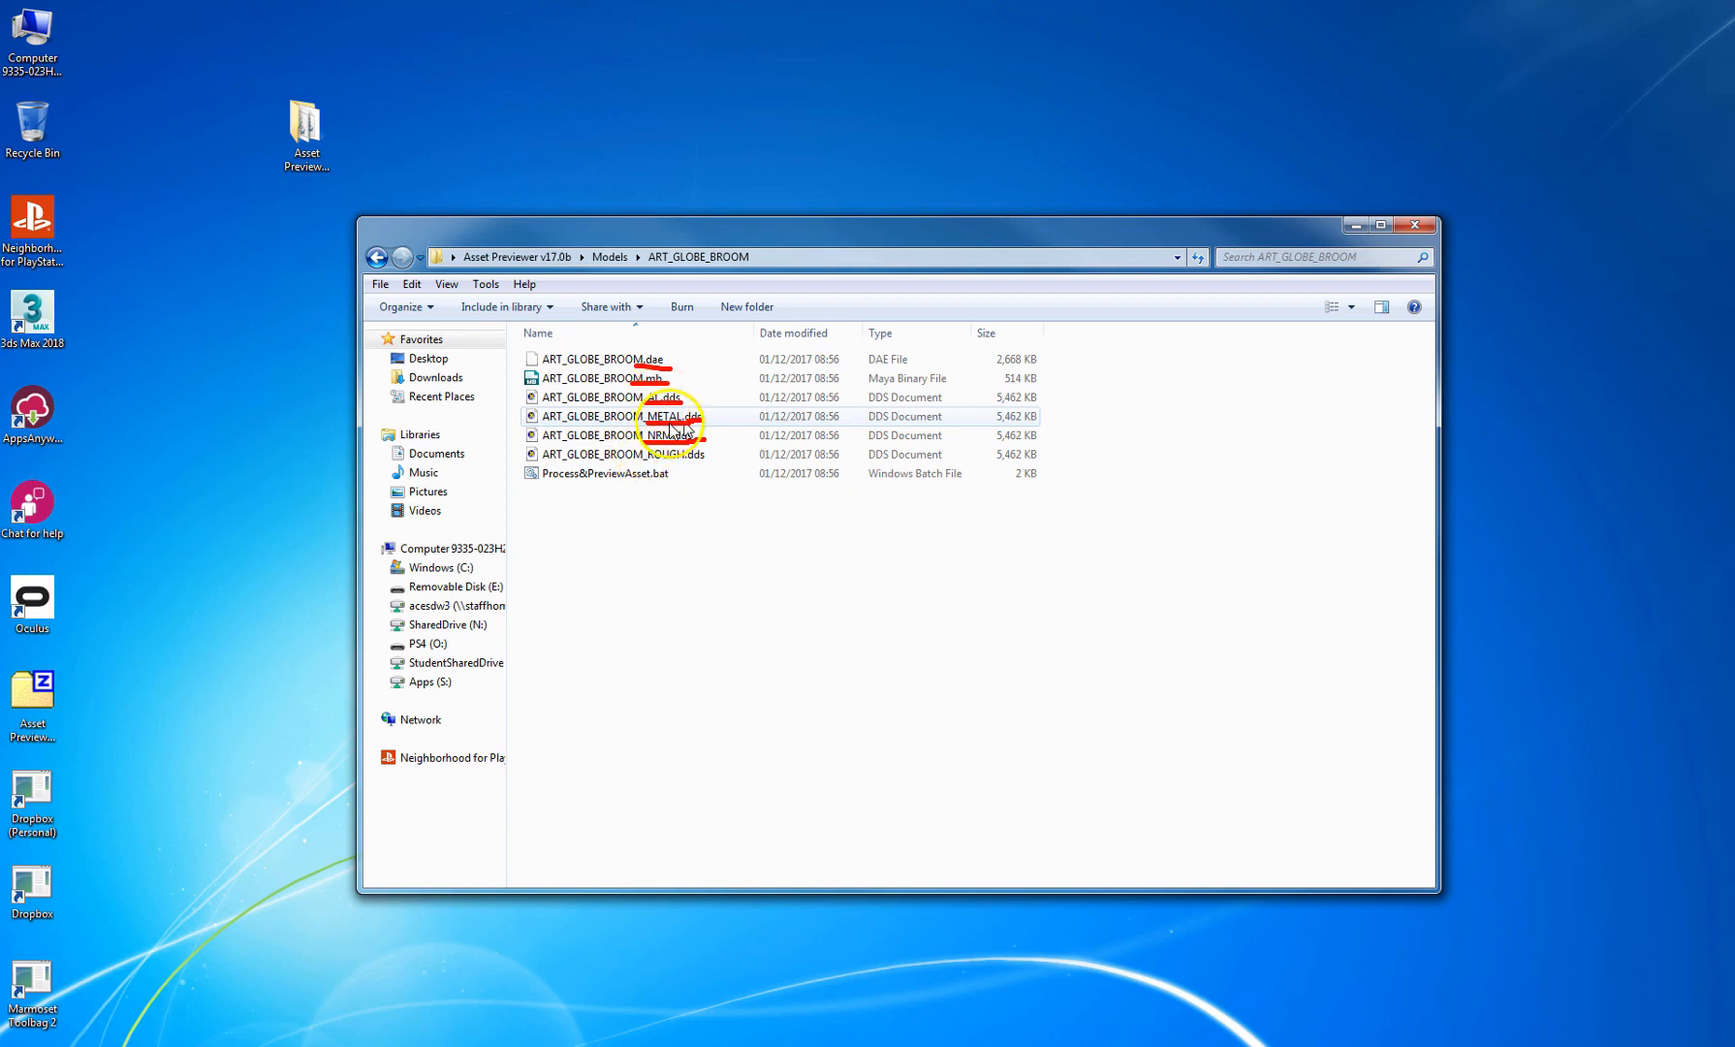
pyautogui.moveTo(649, 464); pyautogui.dragTo(714, 463)
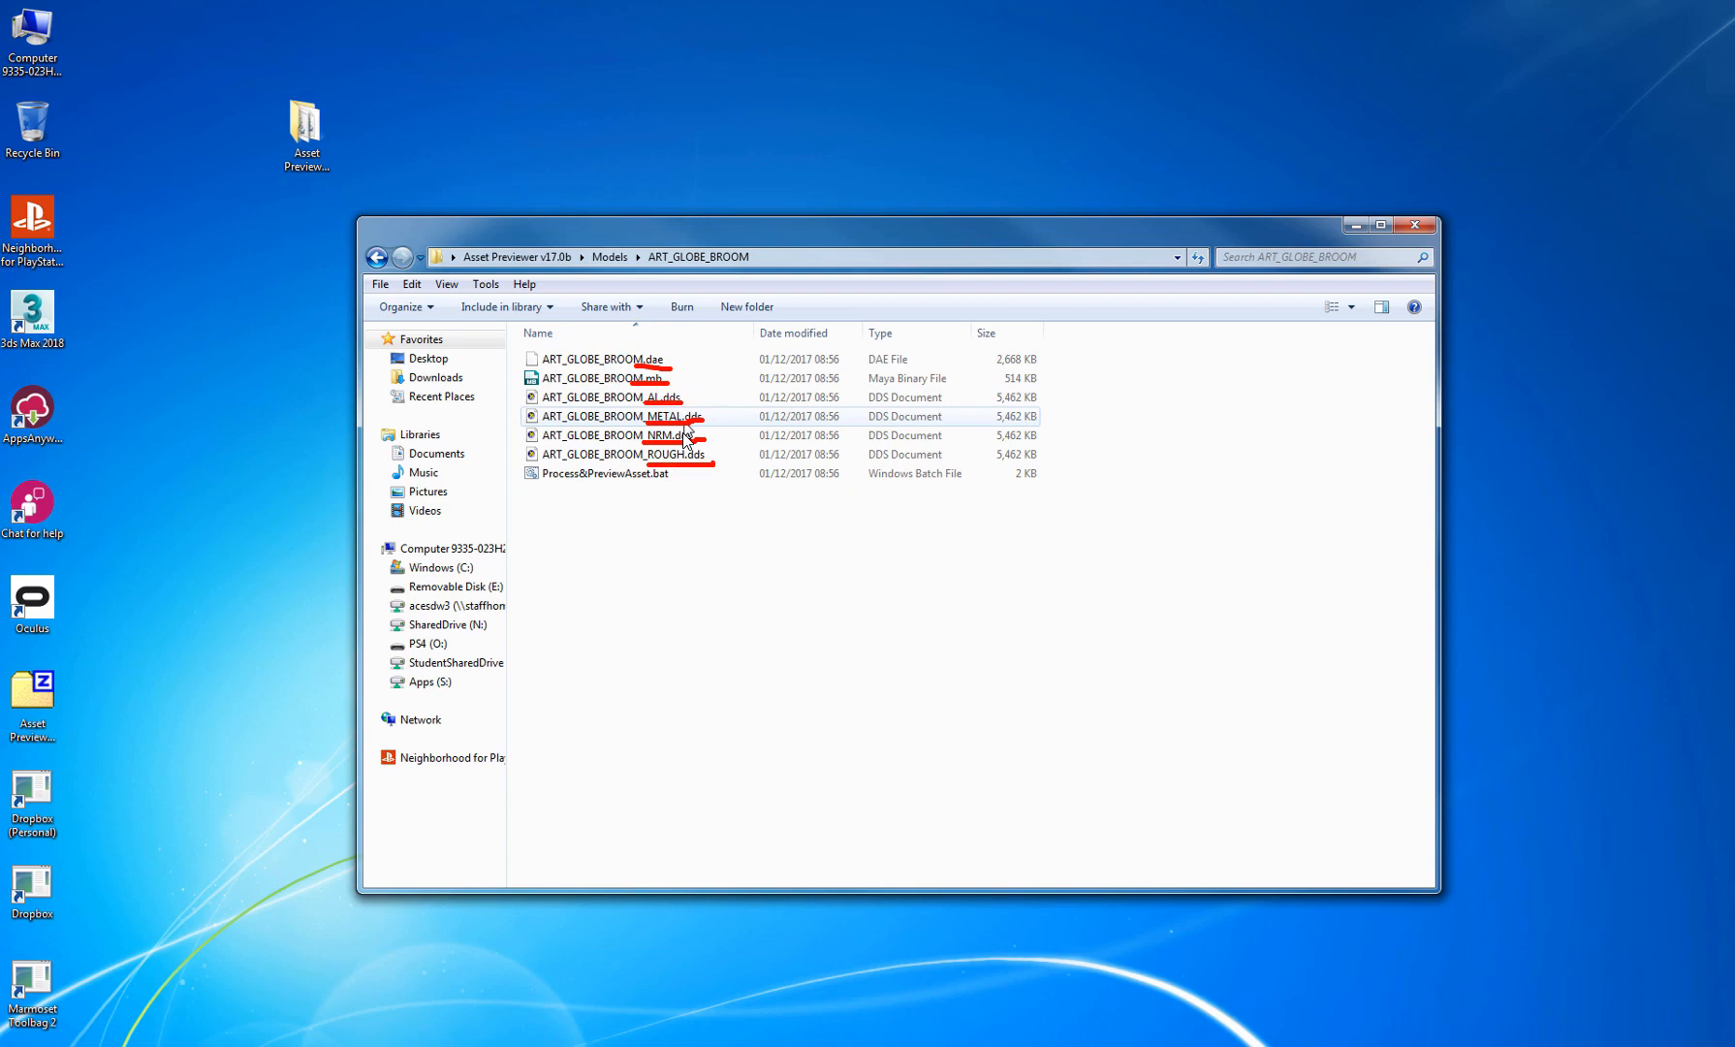
pyautogui.click(608, 471)
# - Process ART_GLOBE_BROOM.dae with Process&PreviewAsset.bat and answer "p" in the console to launch the PBR preview
pyautogui.moveTo(625, 359)
pyautogui.mouseDown()
pyautogui.moveTo(670, 400)
pyautogui.moveTo(646, 482)
pyautogui.mouseUp()
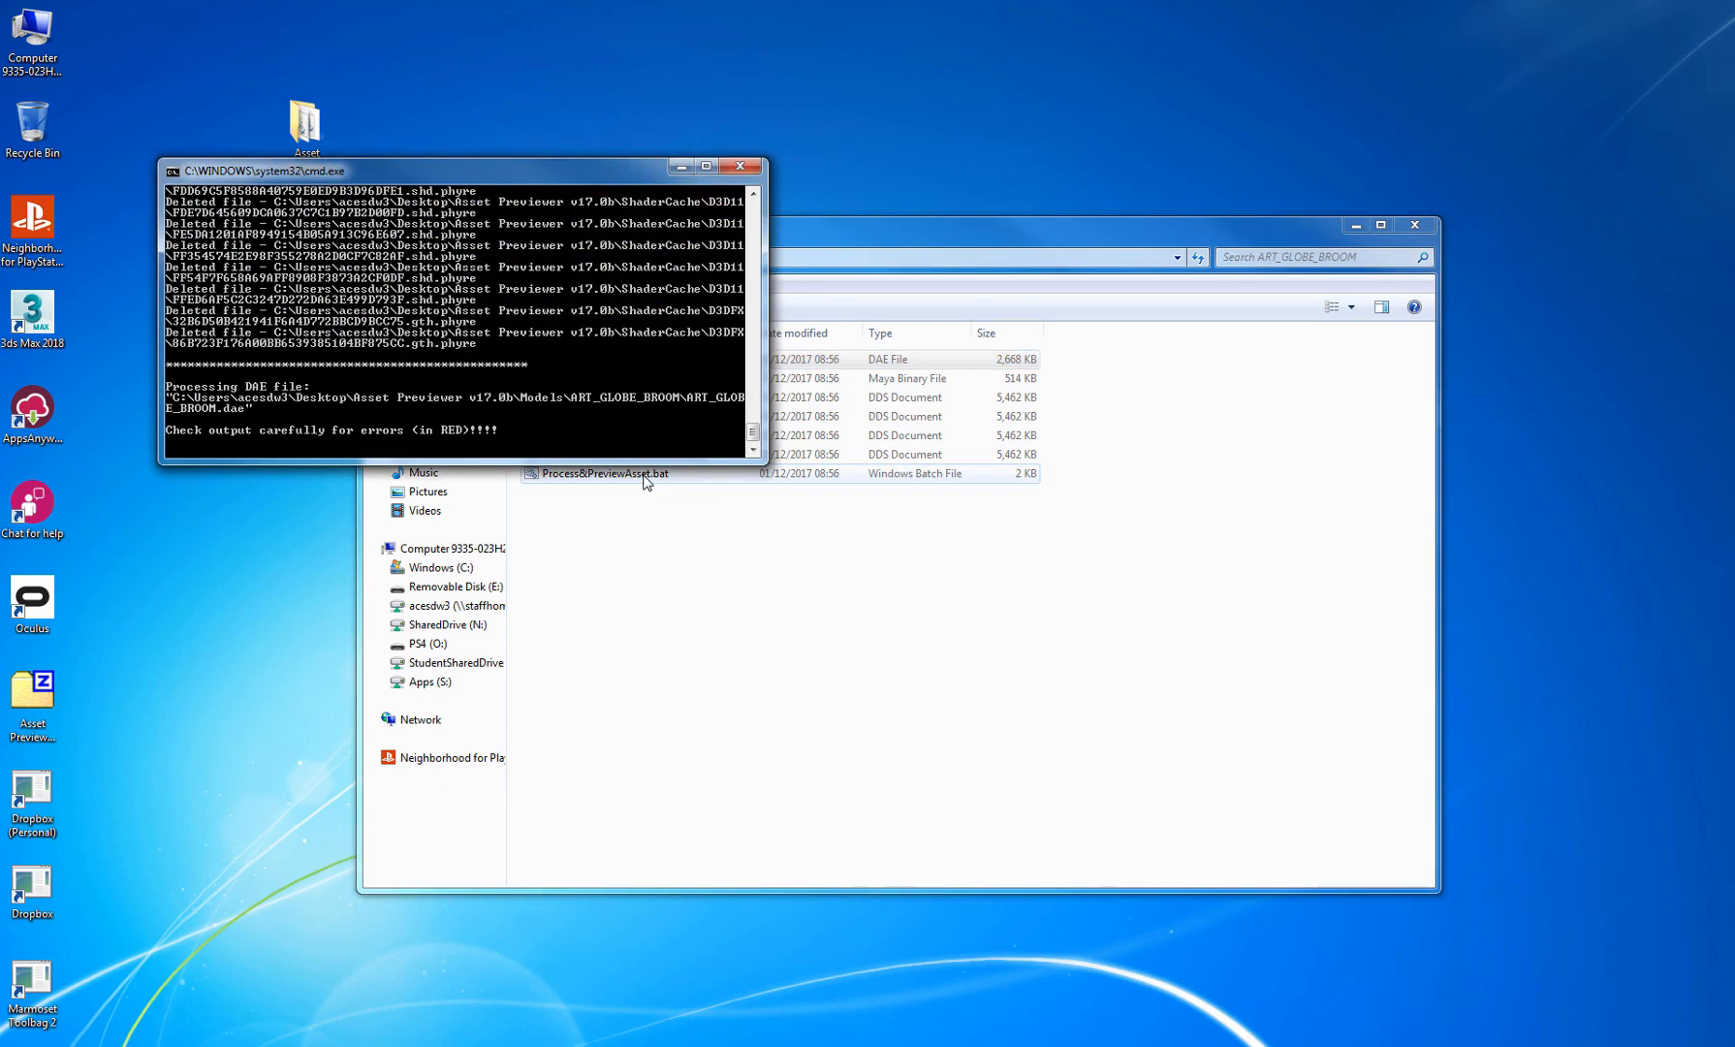
pyautogui.moveTo(757, 459); pyautogui.dragTo(860, 689)
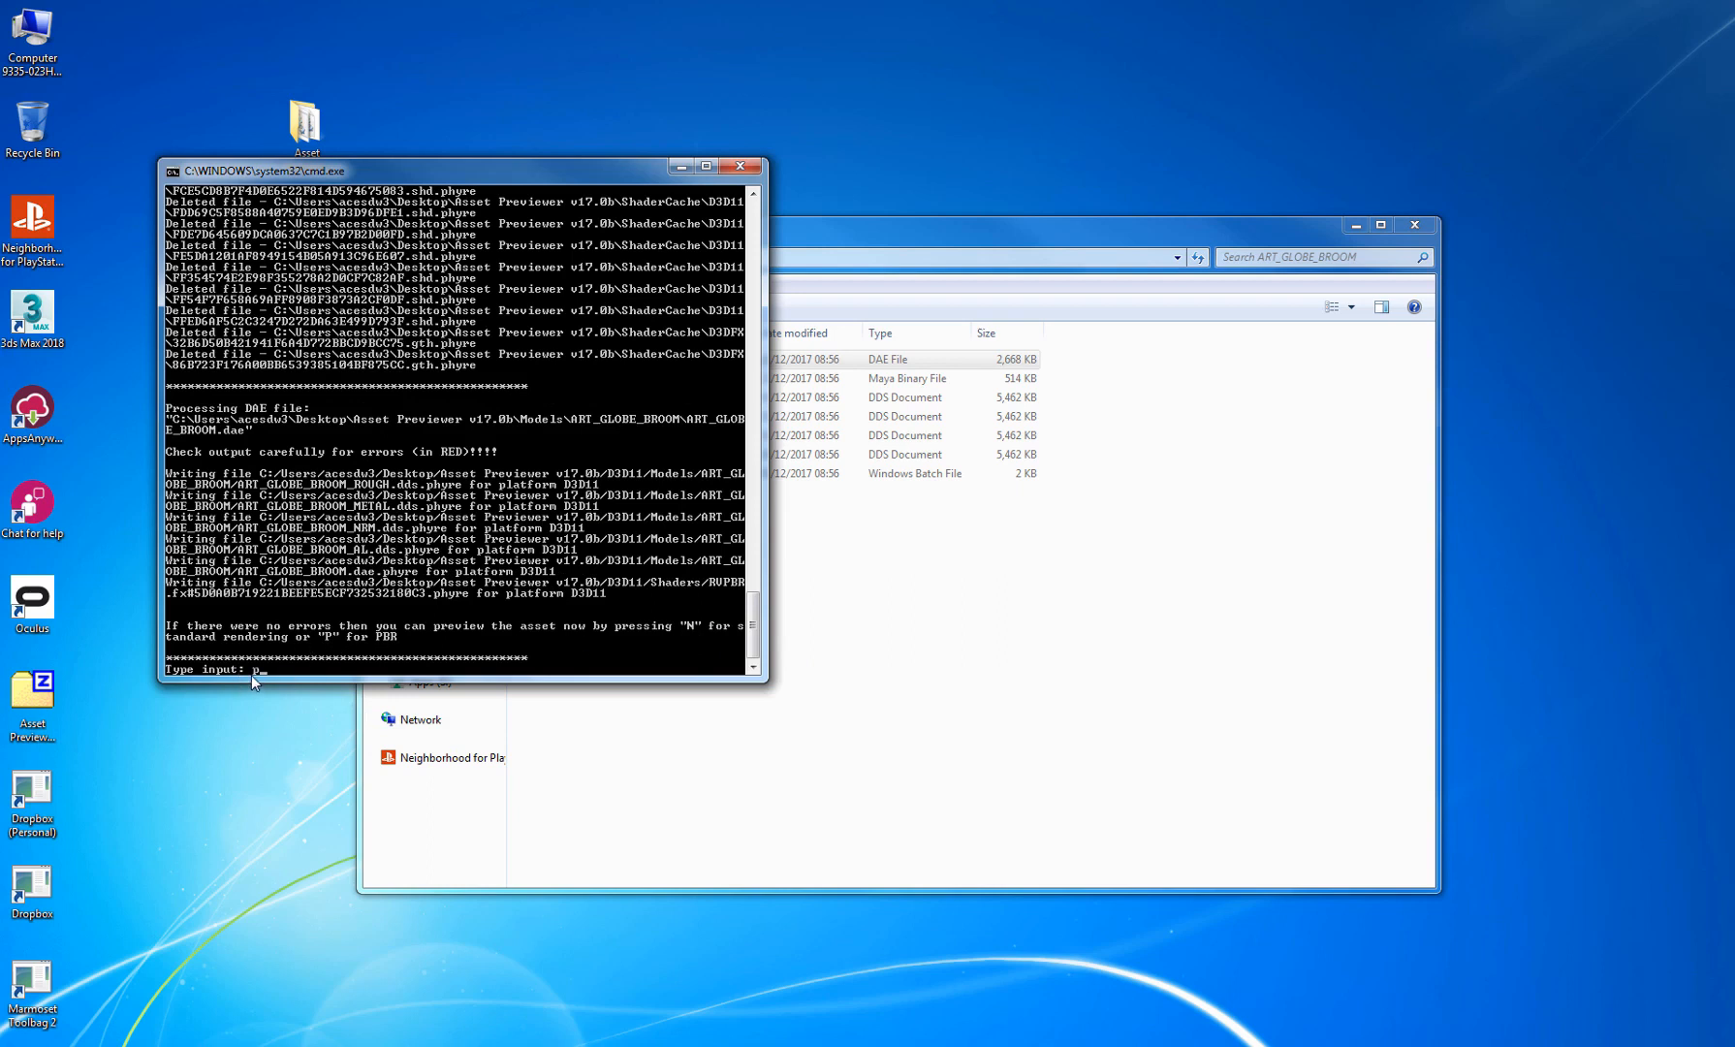
pyautogui.press('Return')
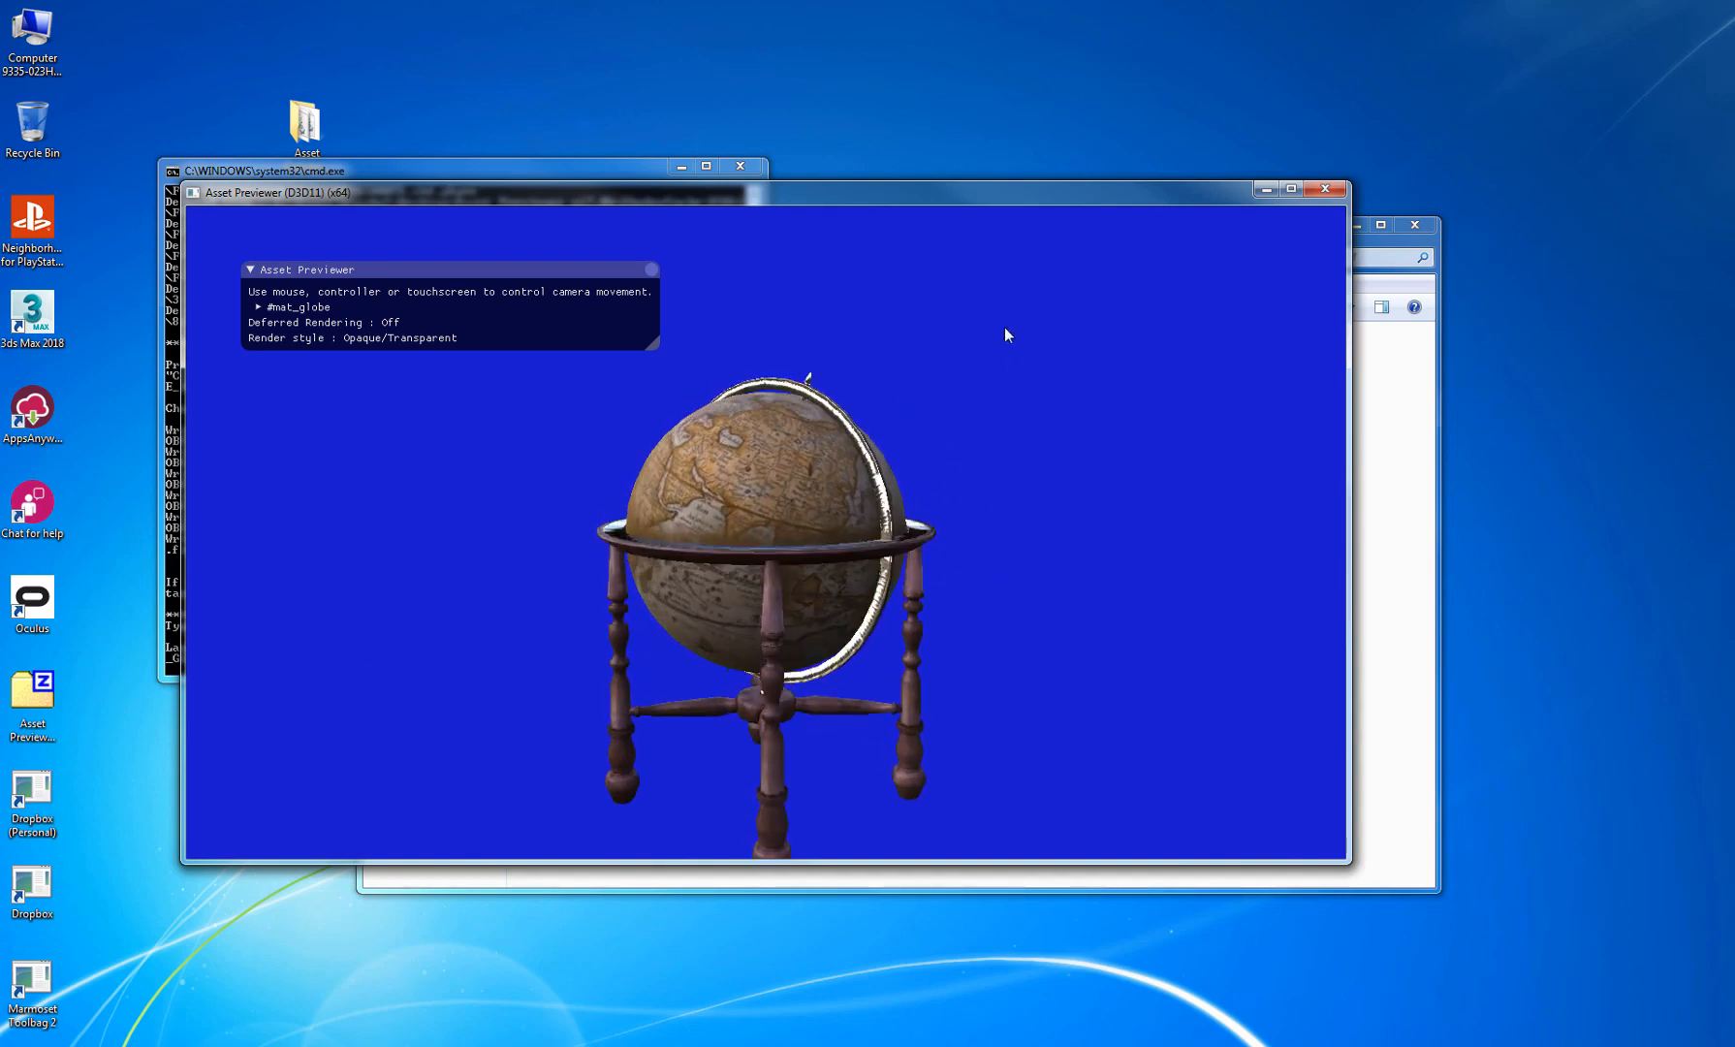
# - Inspect the globe model from another angle in the Asset Previewer, then close the preview and deselect the file
pyautogui.moveTo(875, 411); pyautogui.dragTo(770, 442)
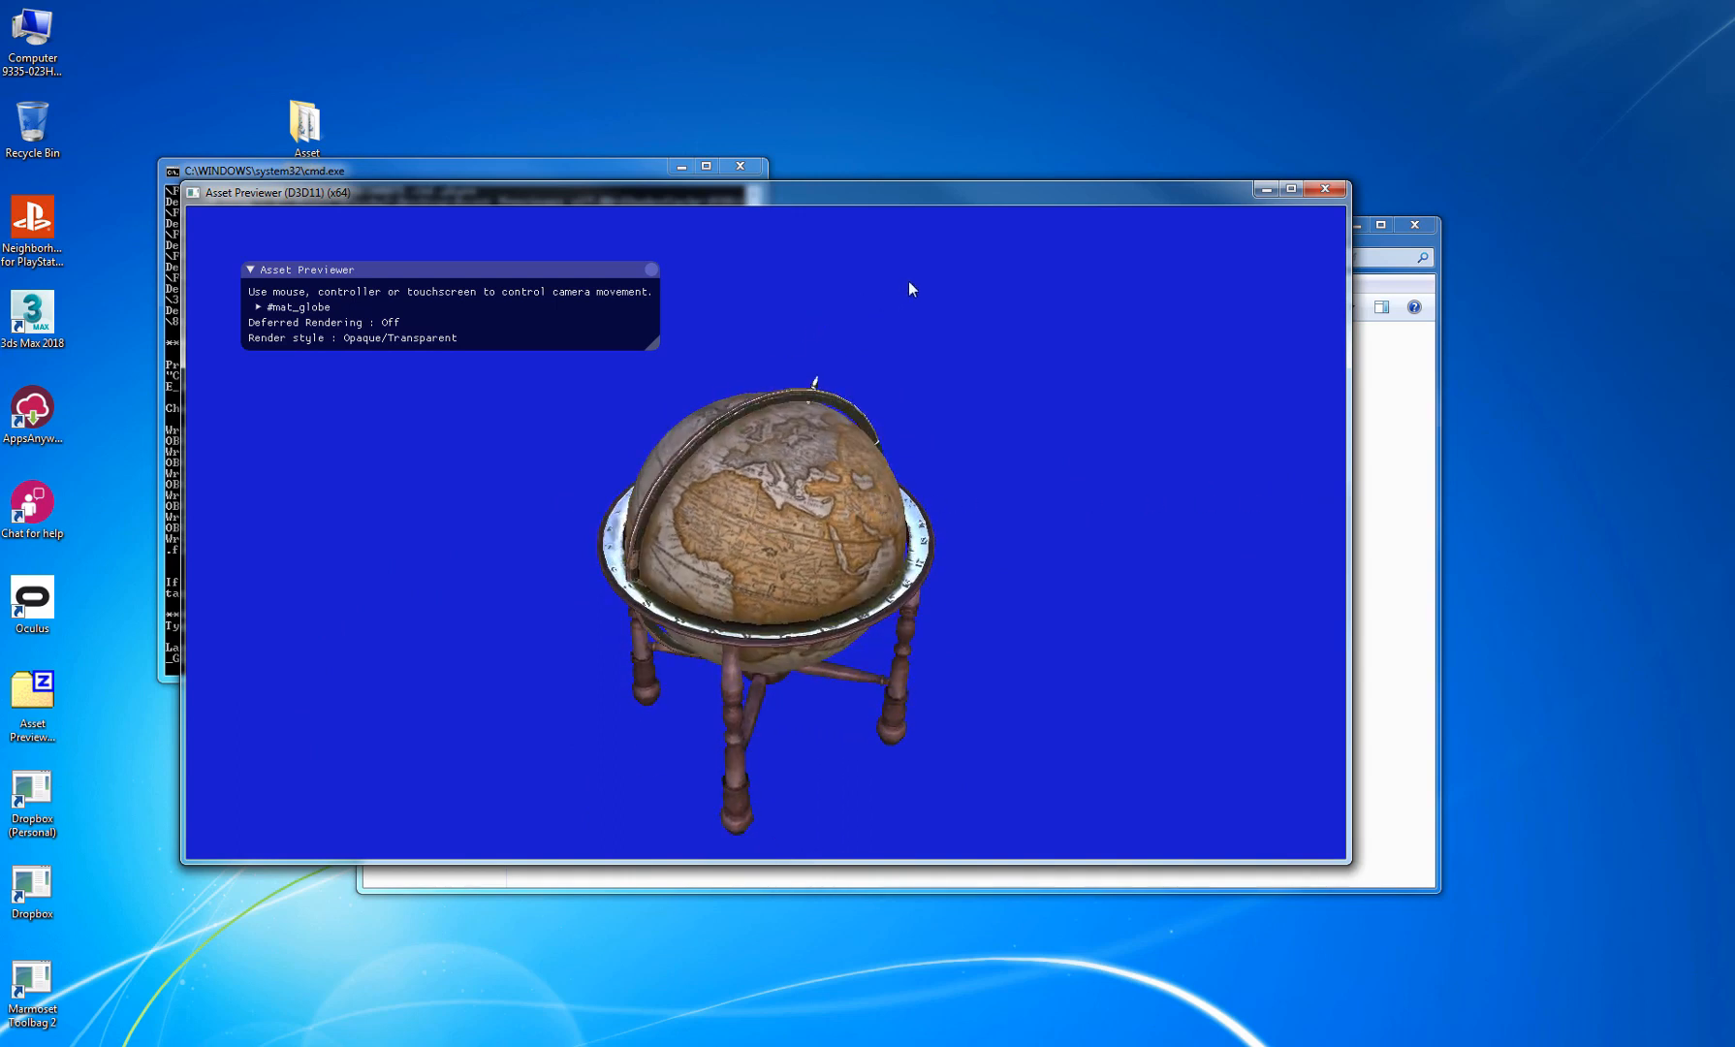
pyautogui.click(1325, 189)
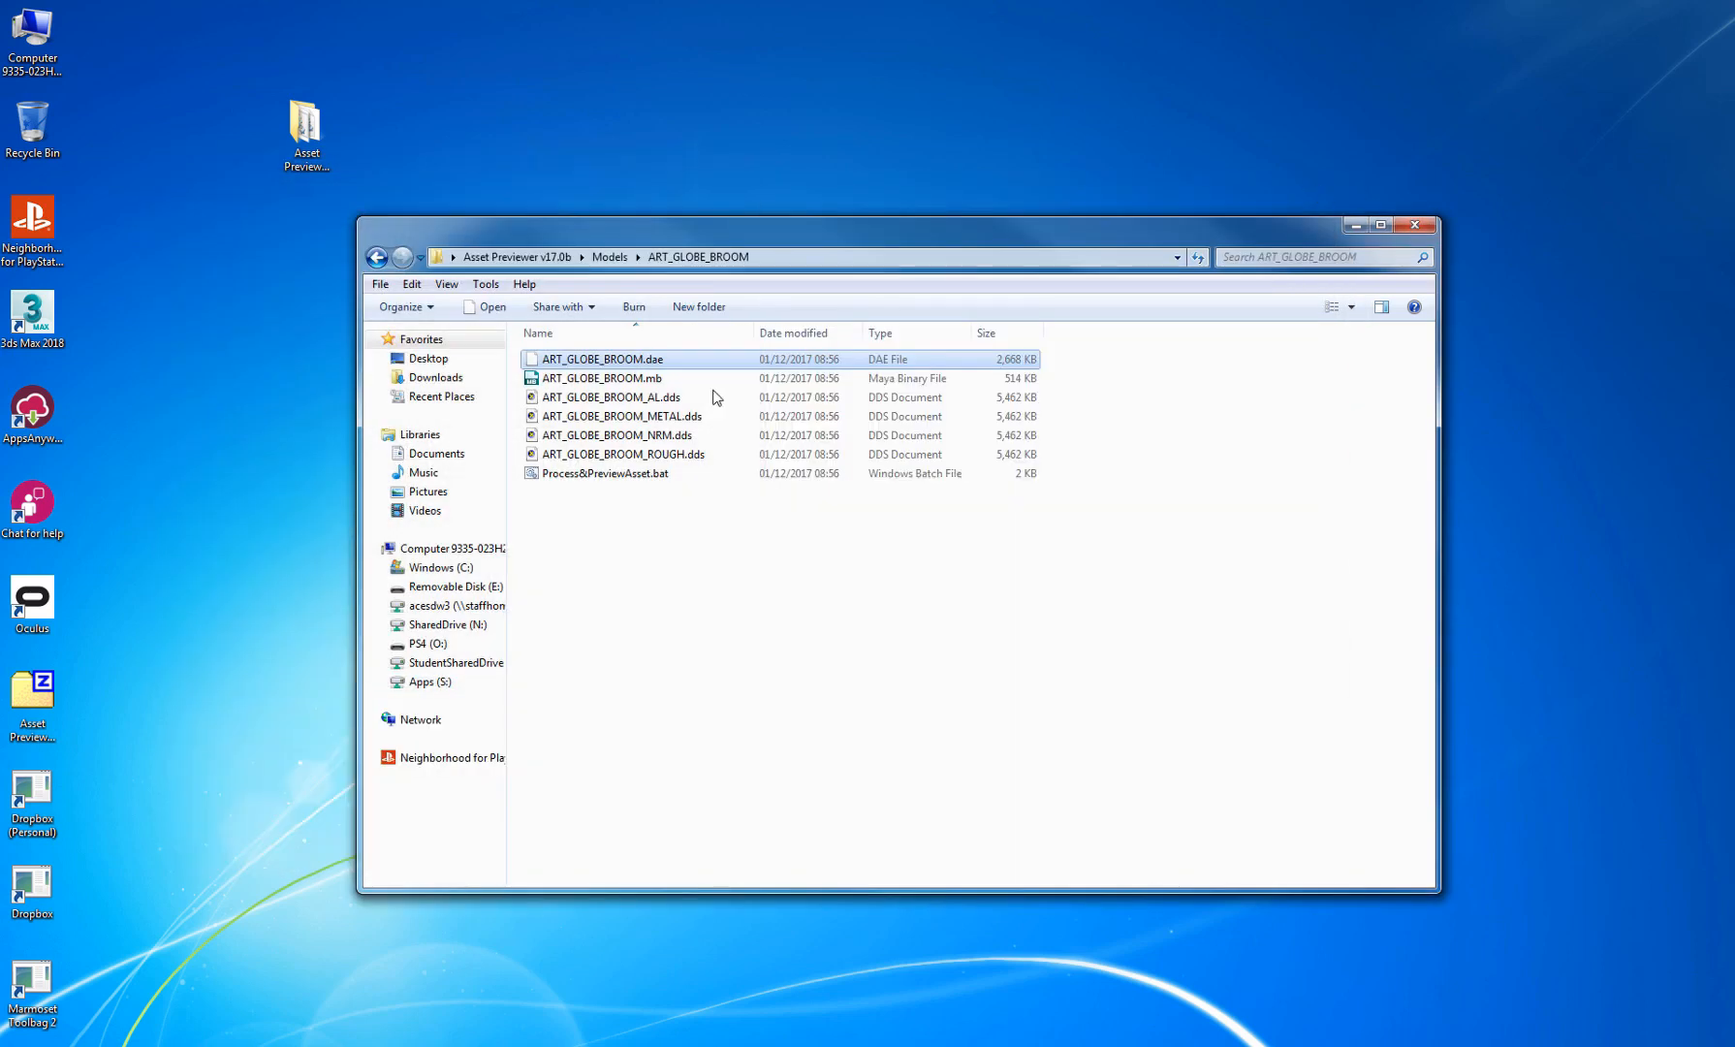
pyautogui.click(667, 529)
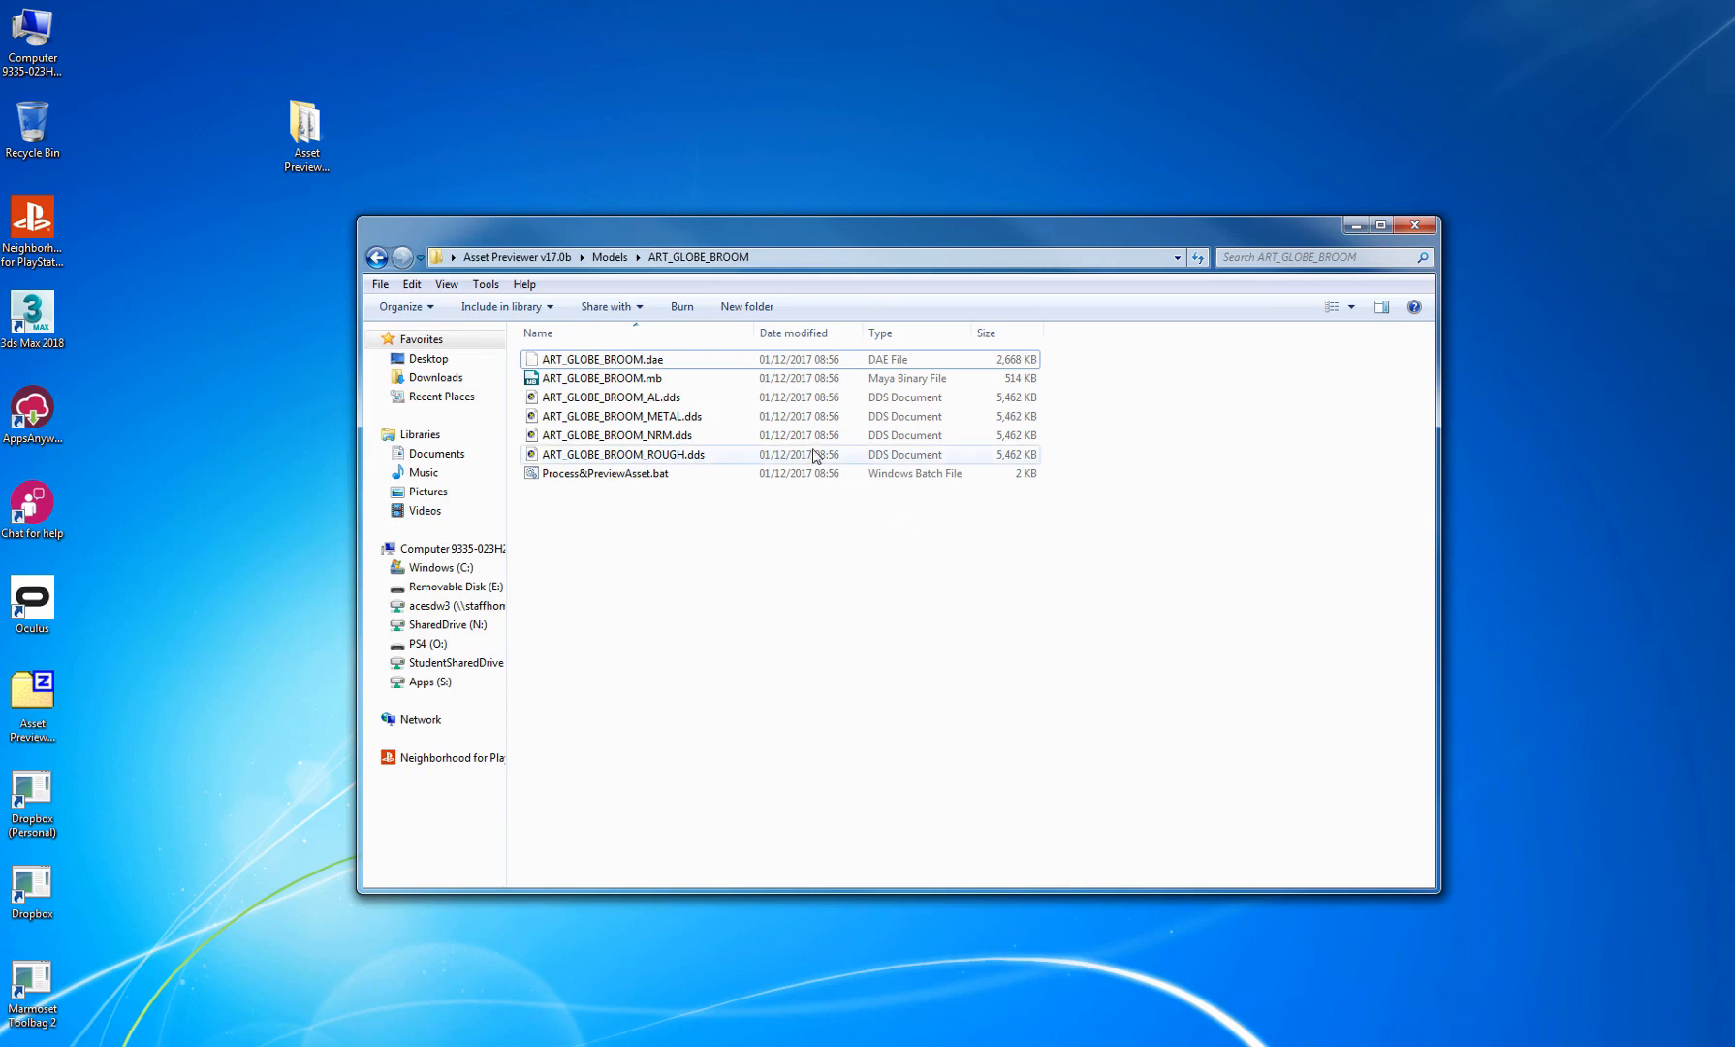
# - Switch to Autodesk Maya 2017 and maximise its window
pyautogui.moveTo(213, 1045)
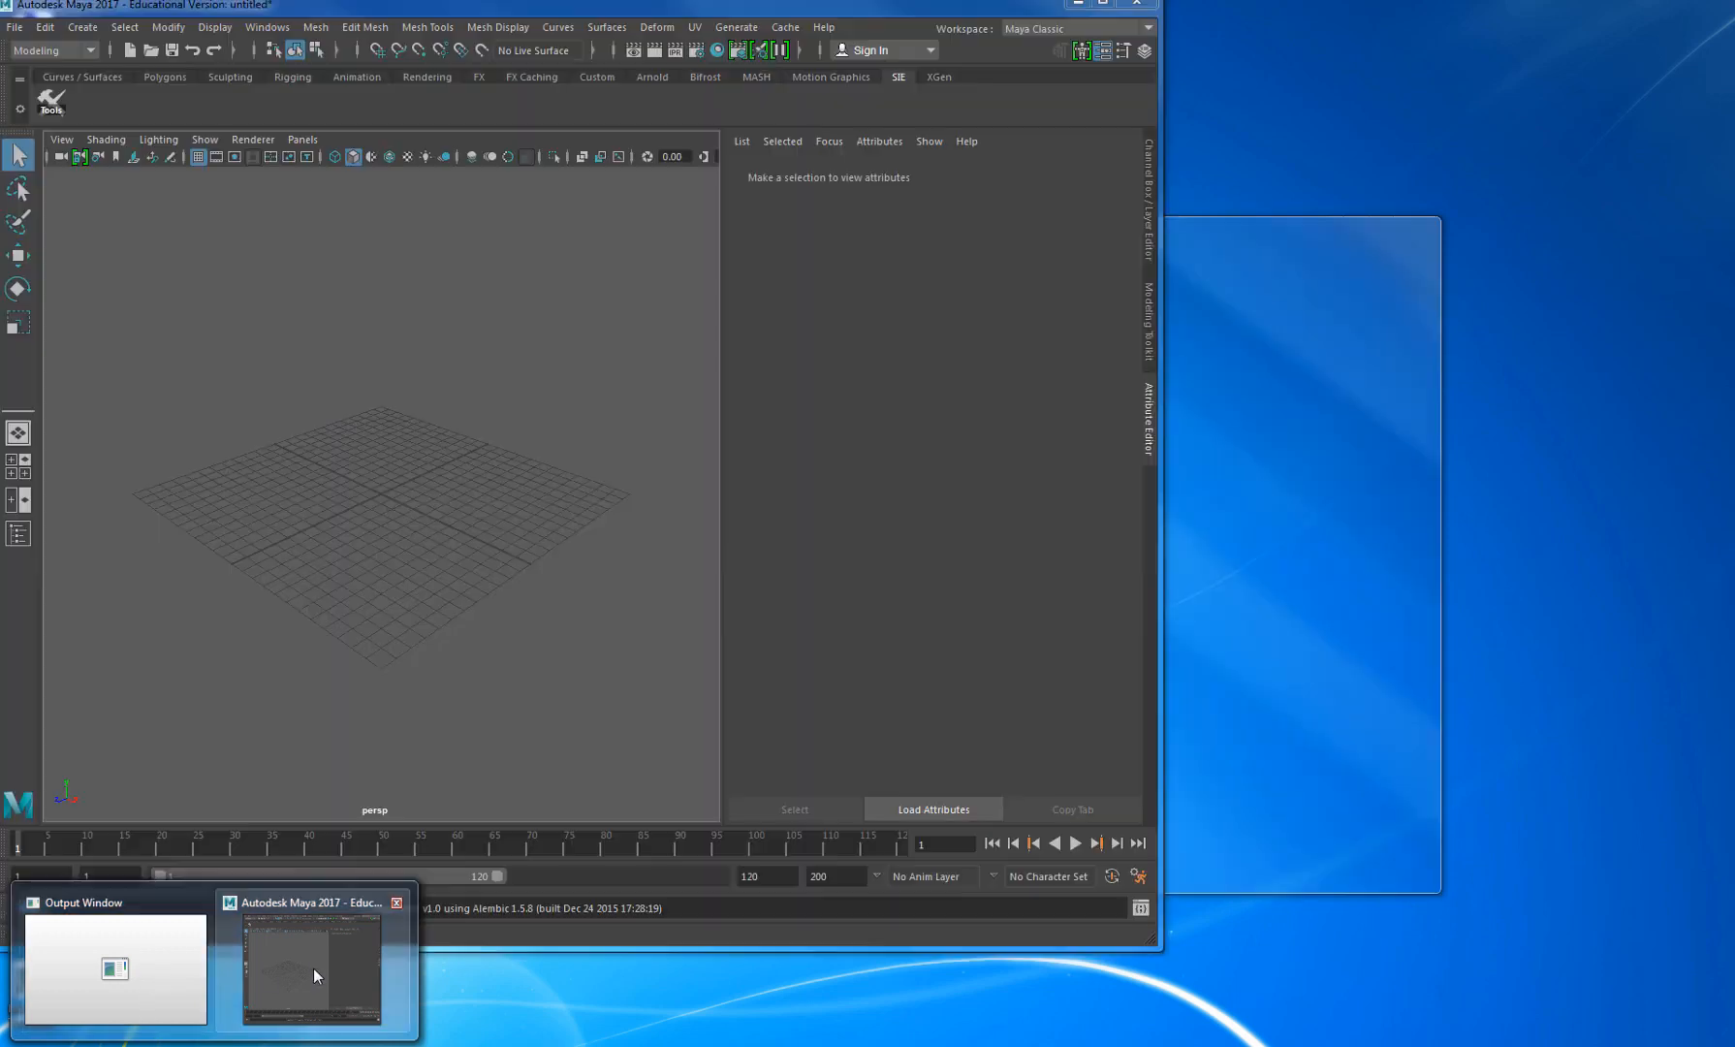
pyautogui.click(313, 967)
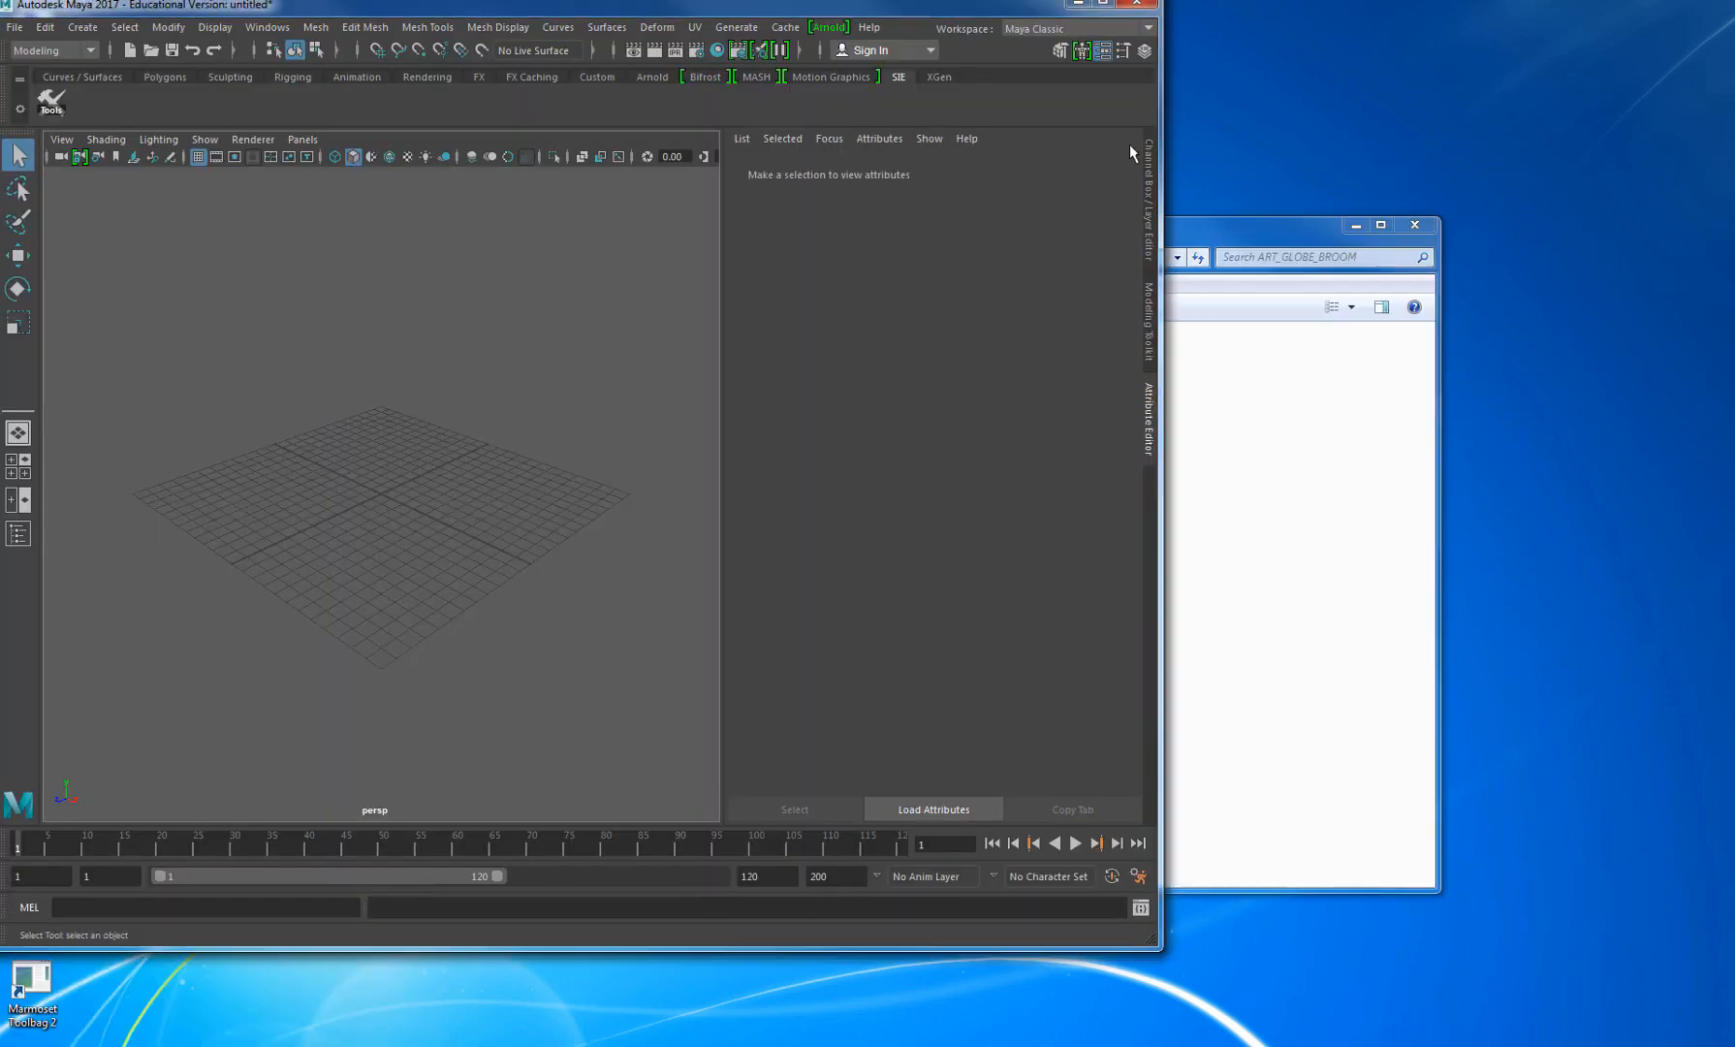
pyautogui.click(1102, 4)
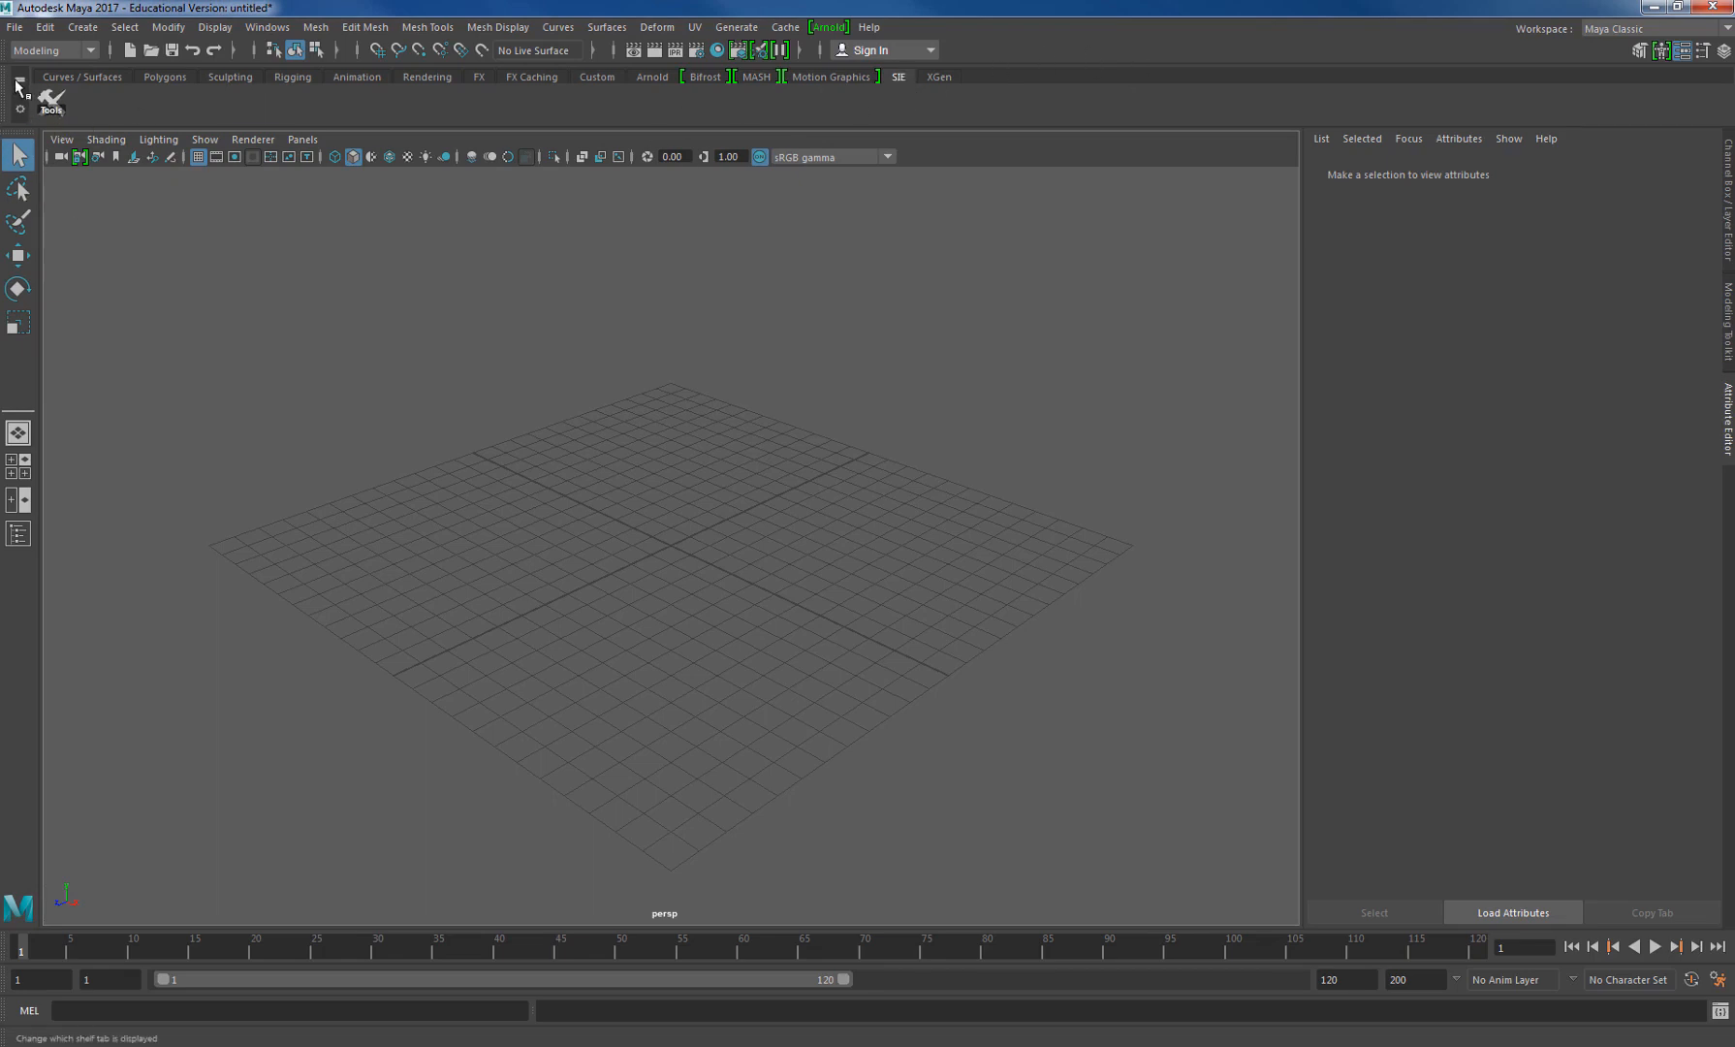
pyautogui.click(20, 110)
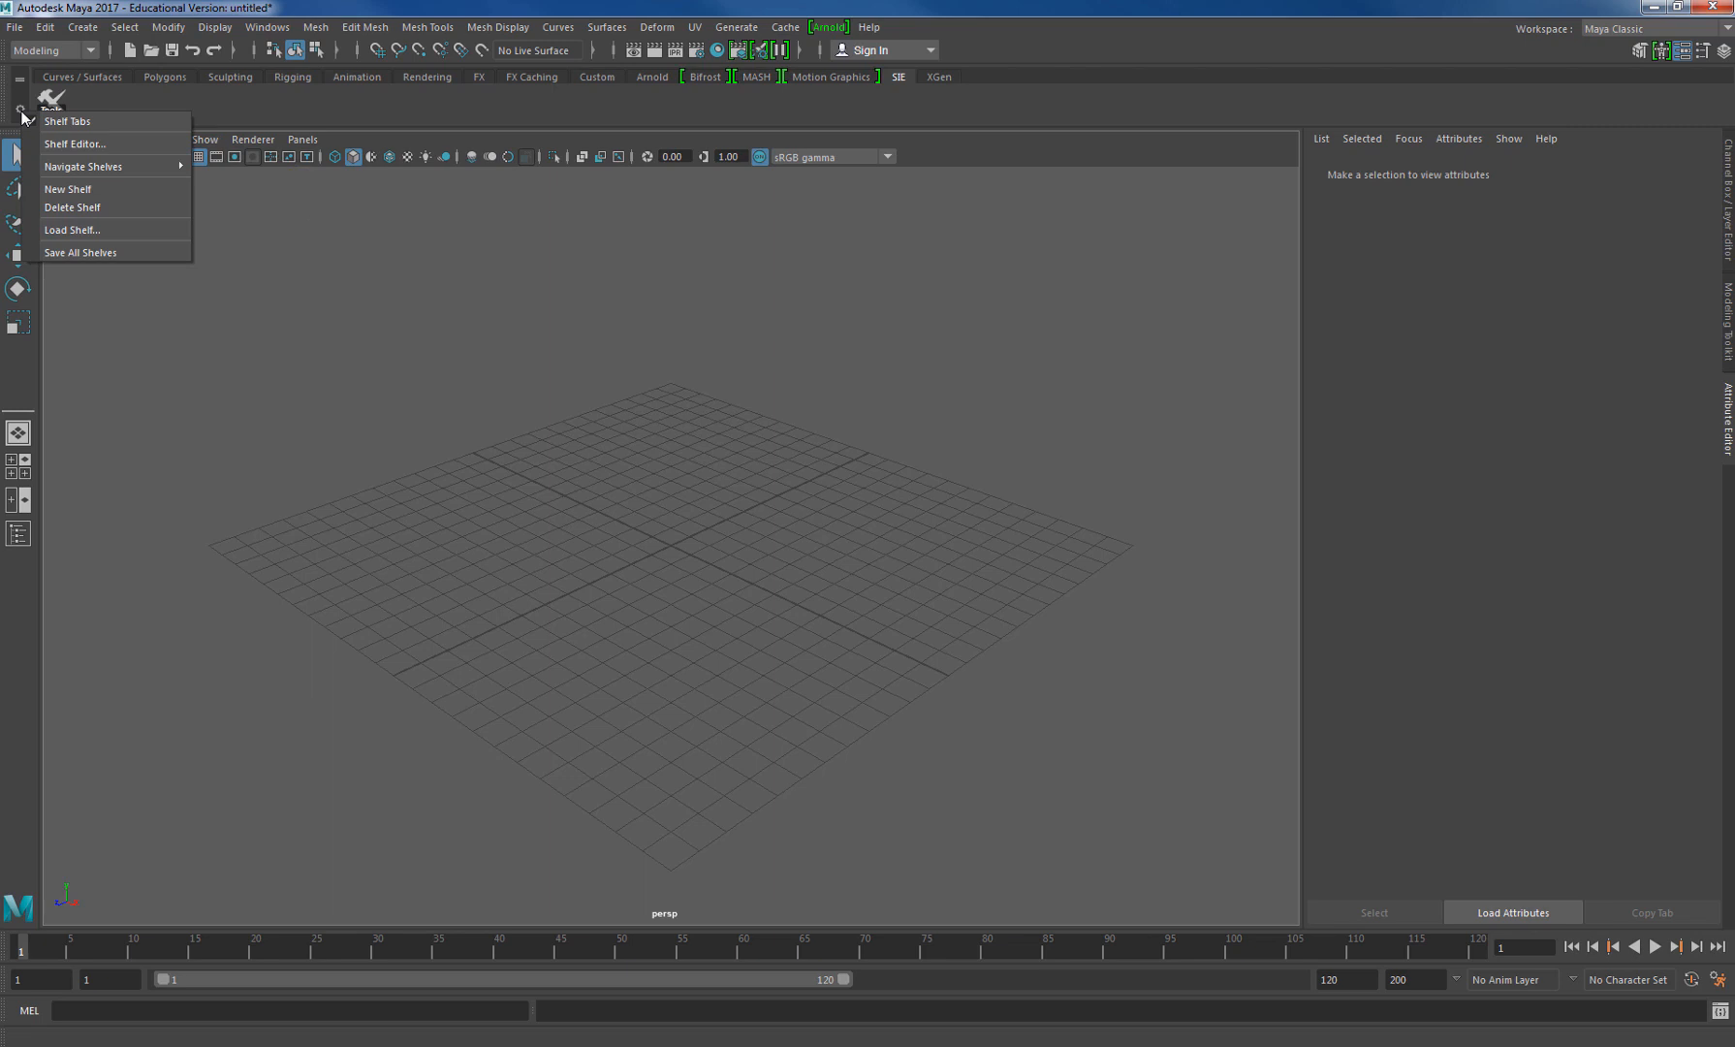
pyautogui.click(75, 190)
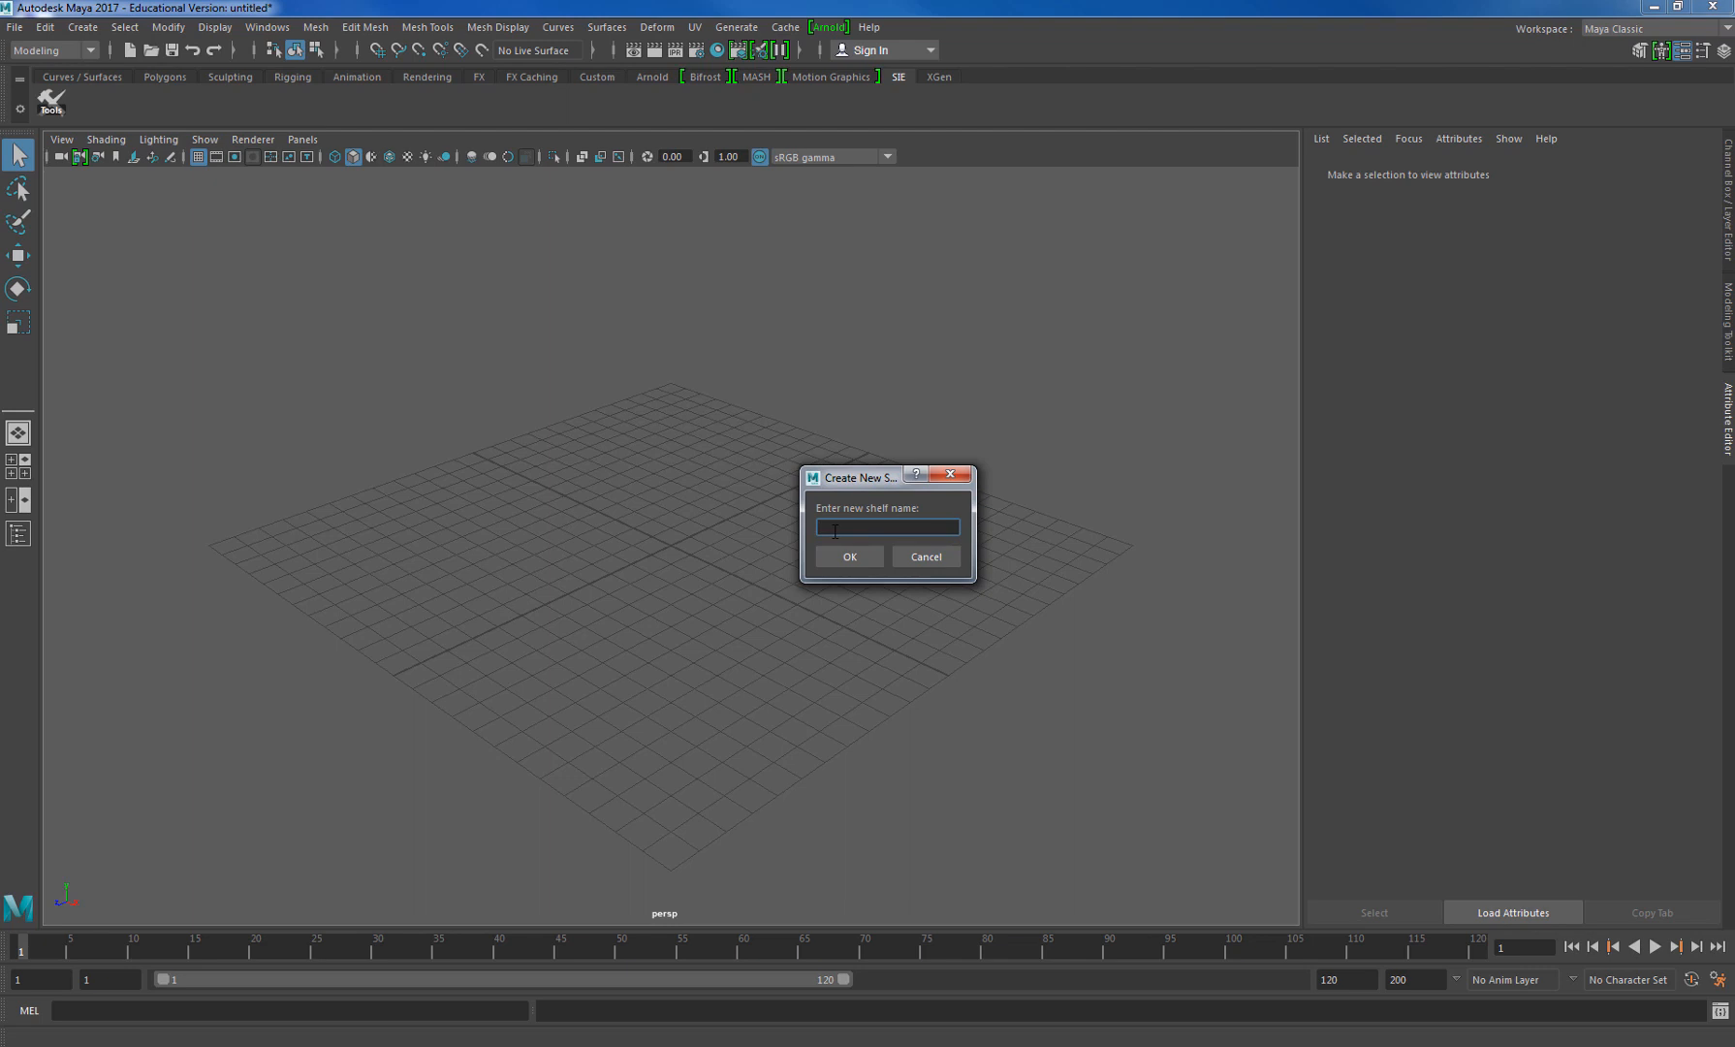
pyautogui.write('SIE')
pyautogui.click(957, 476)
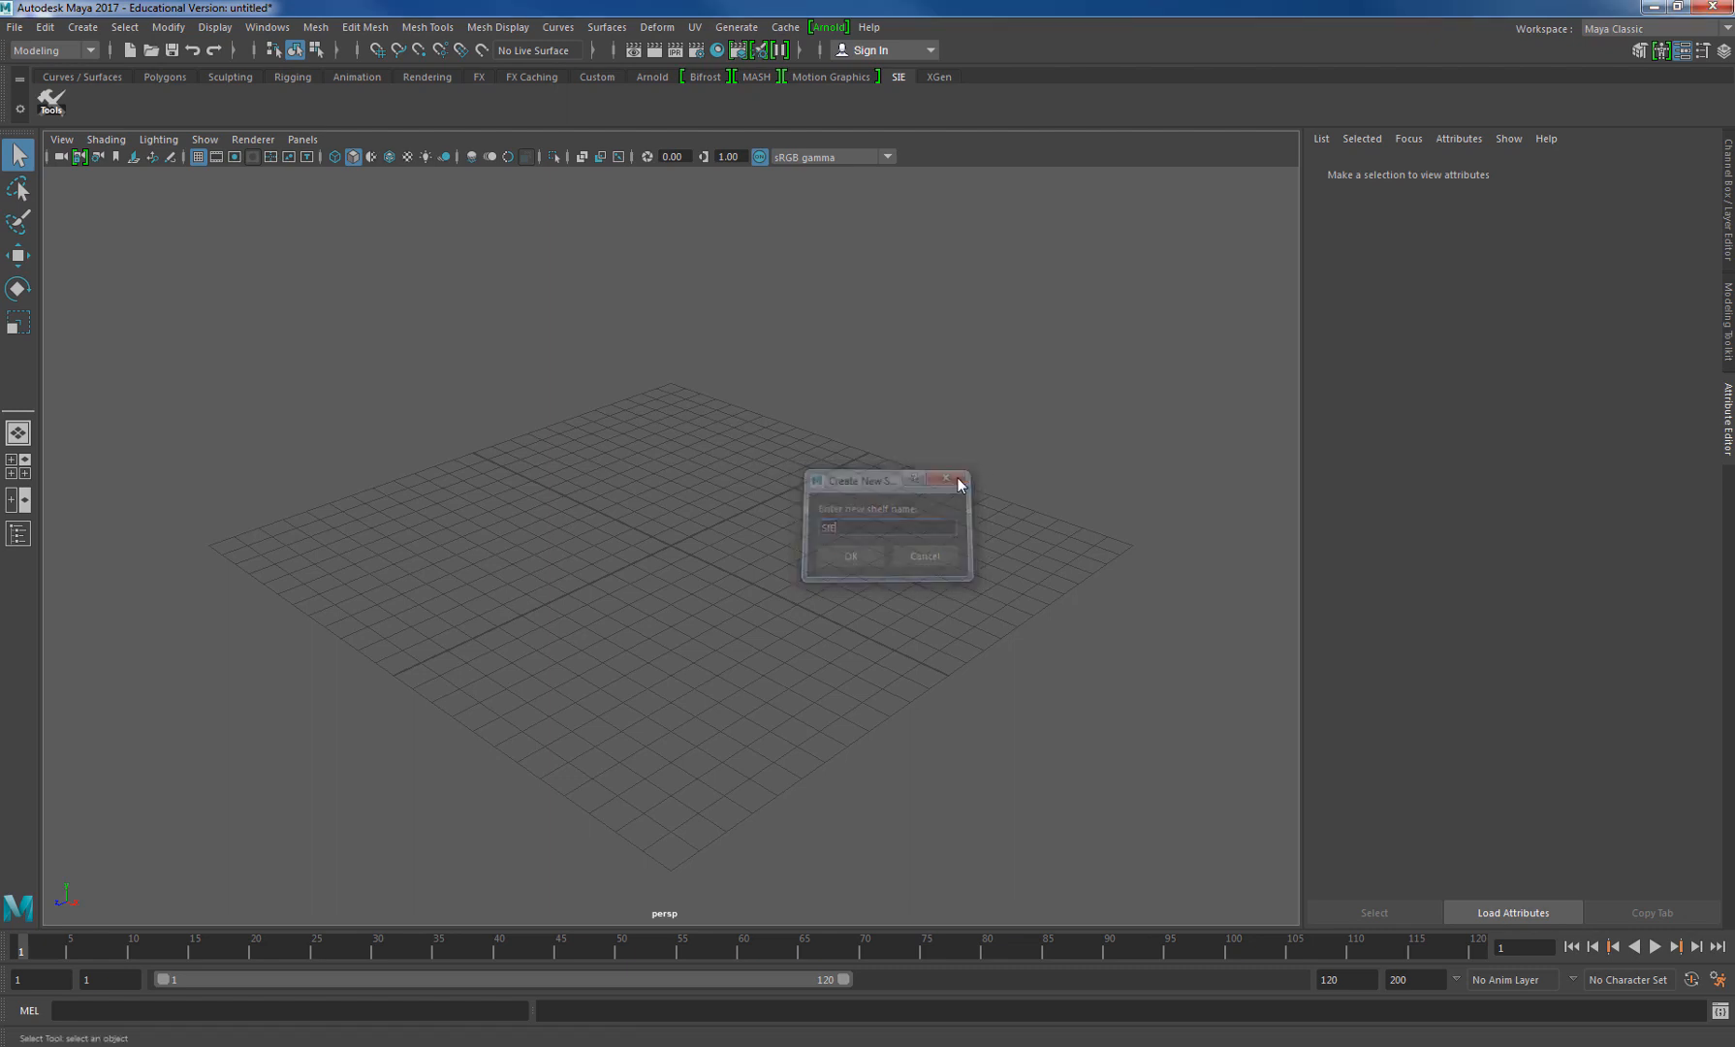
# - Launch the SIE COLLADA Tools, enlarge their window and change the perspective viewport to Viewport 2.0
pyautogui.click(55, 99)
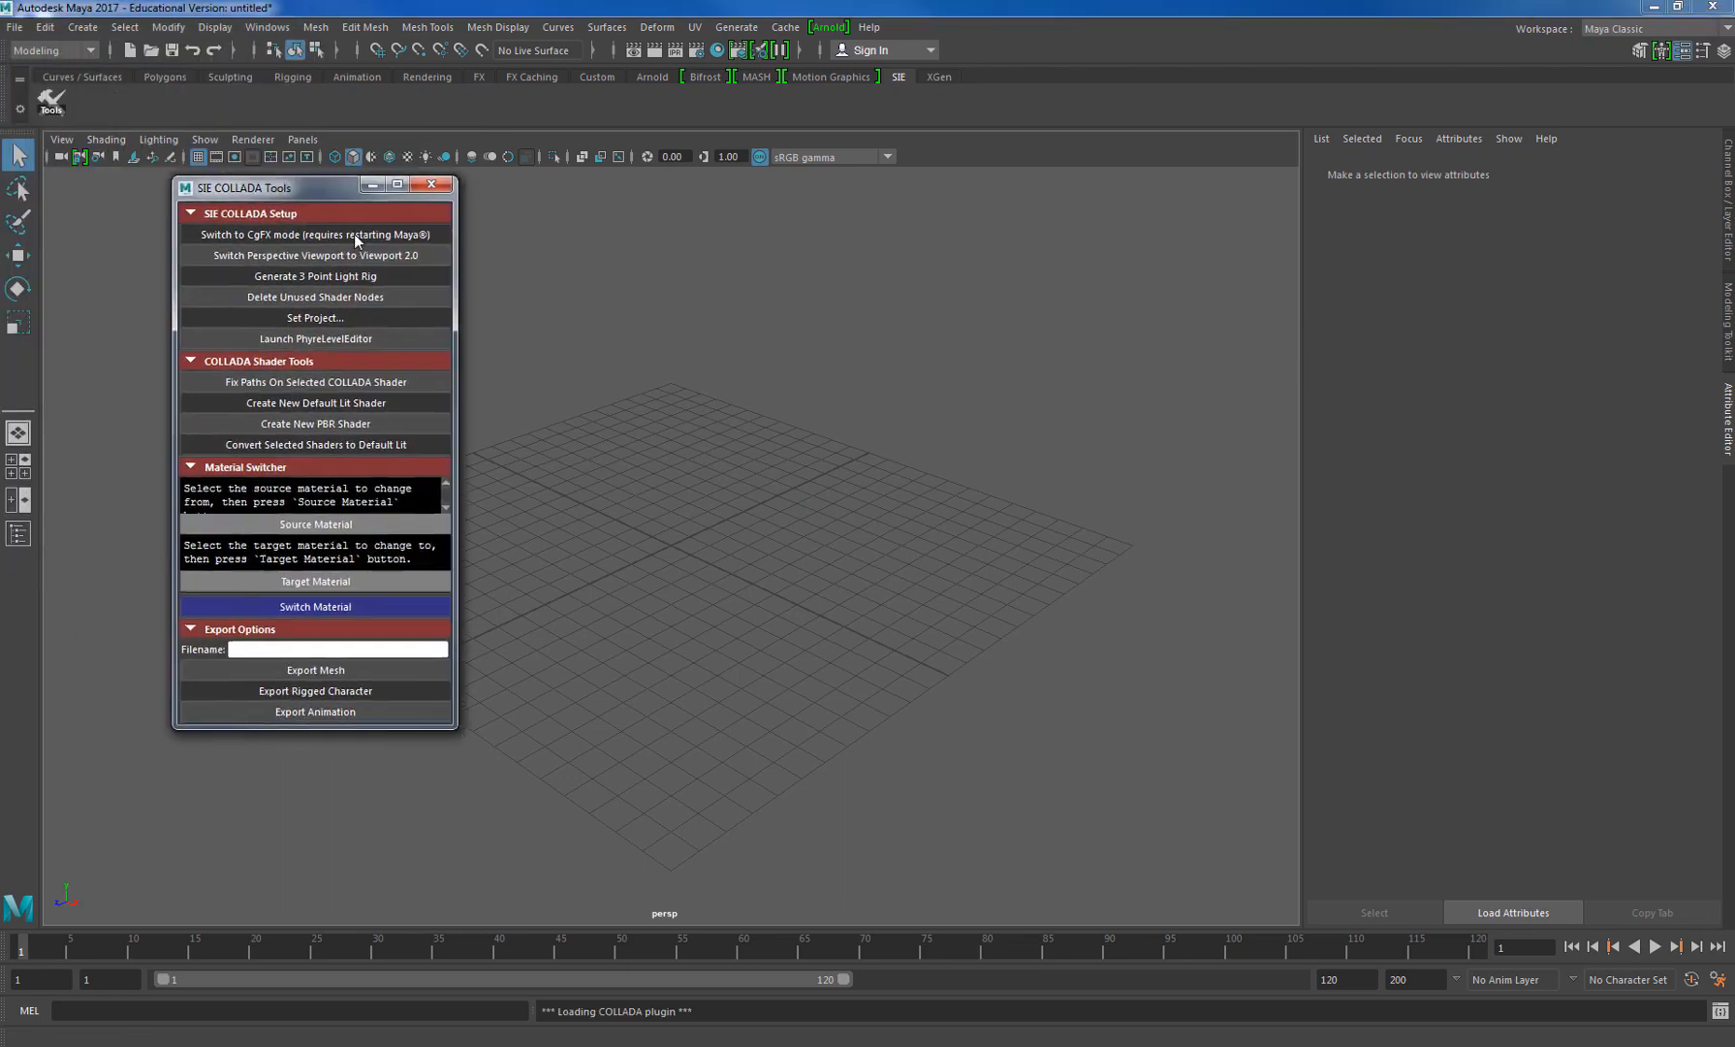
pyautogui.moveTo(637, 753); pyautogui.dragTo(783, 799)
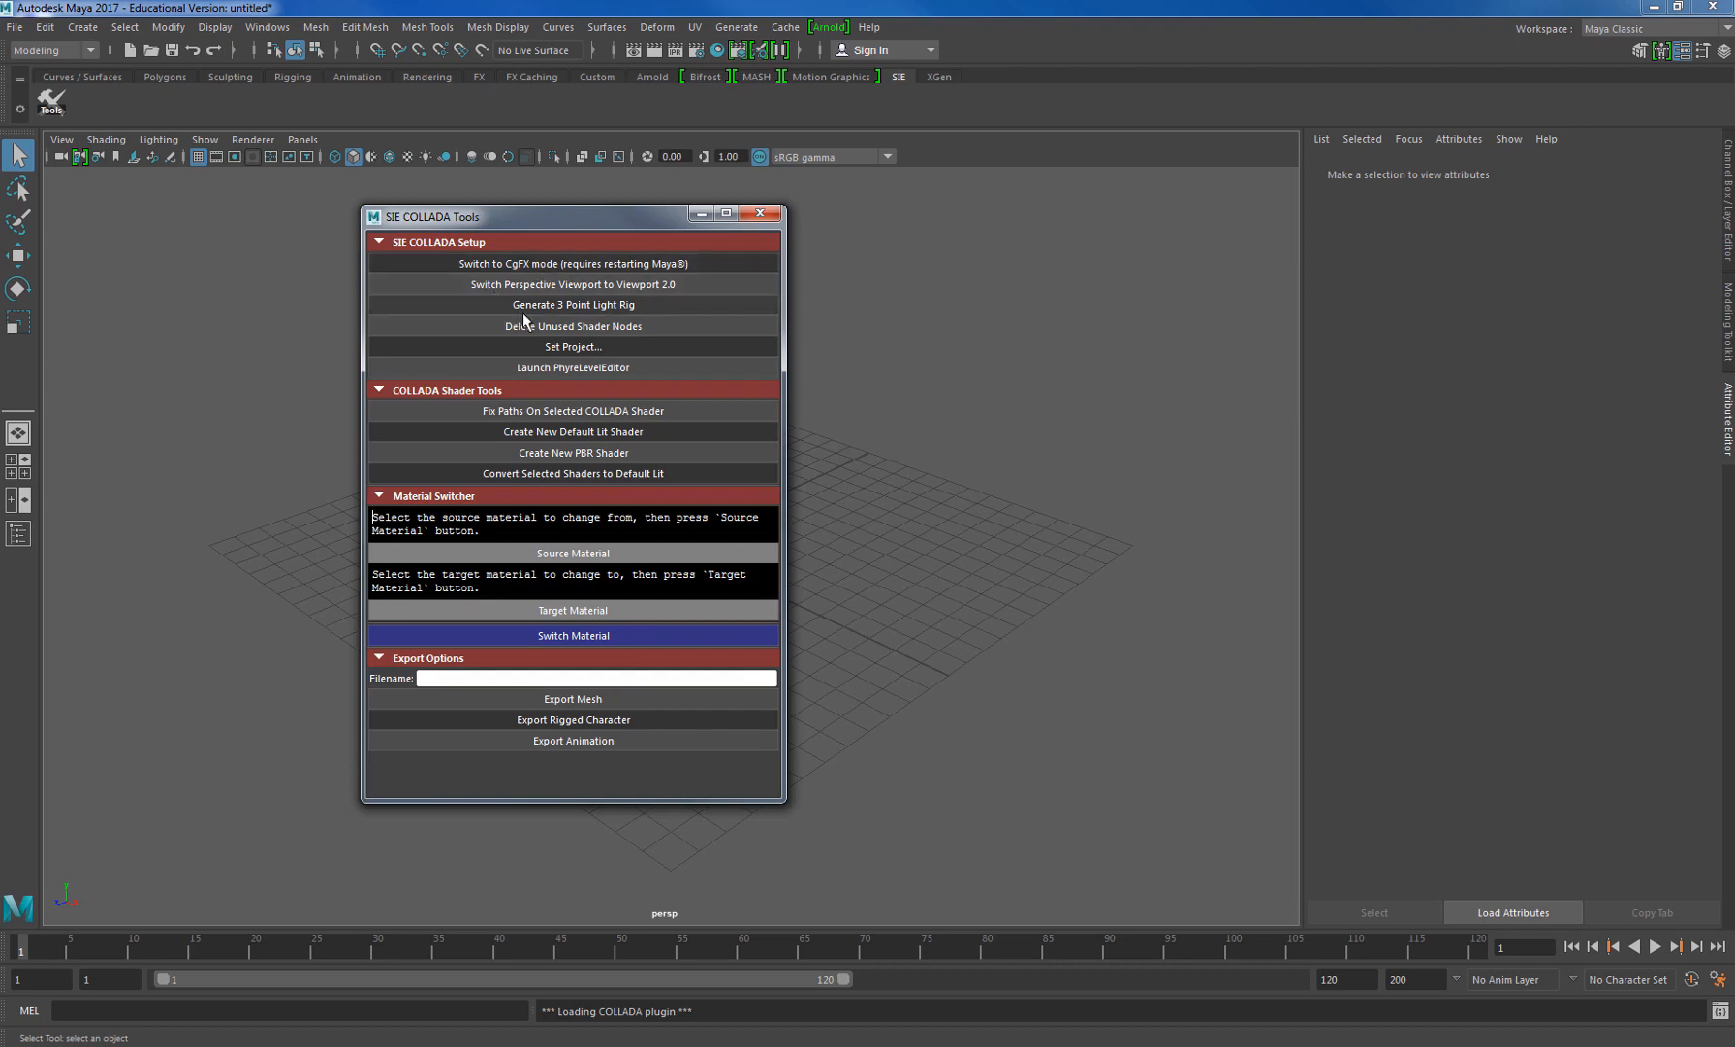
pyautogui.click(600, 287)
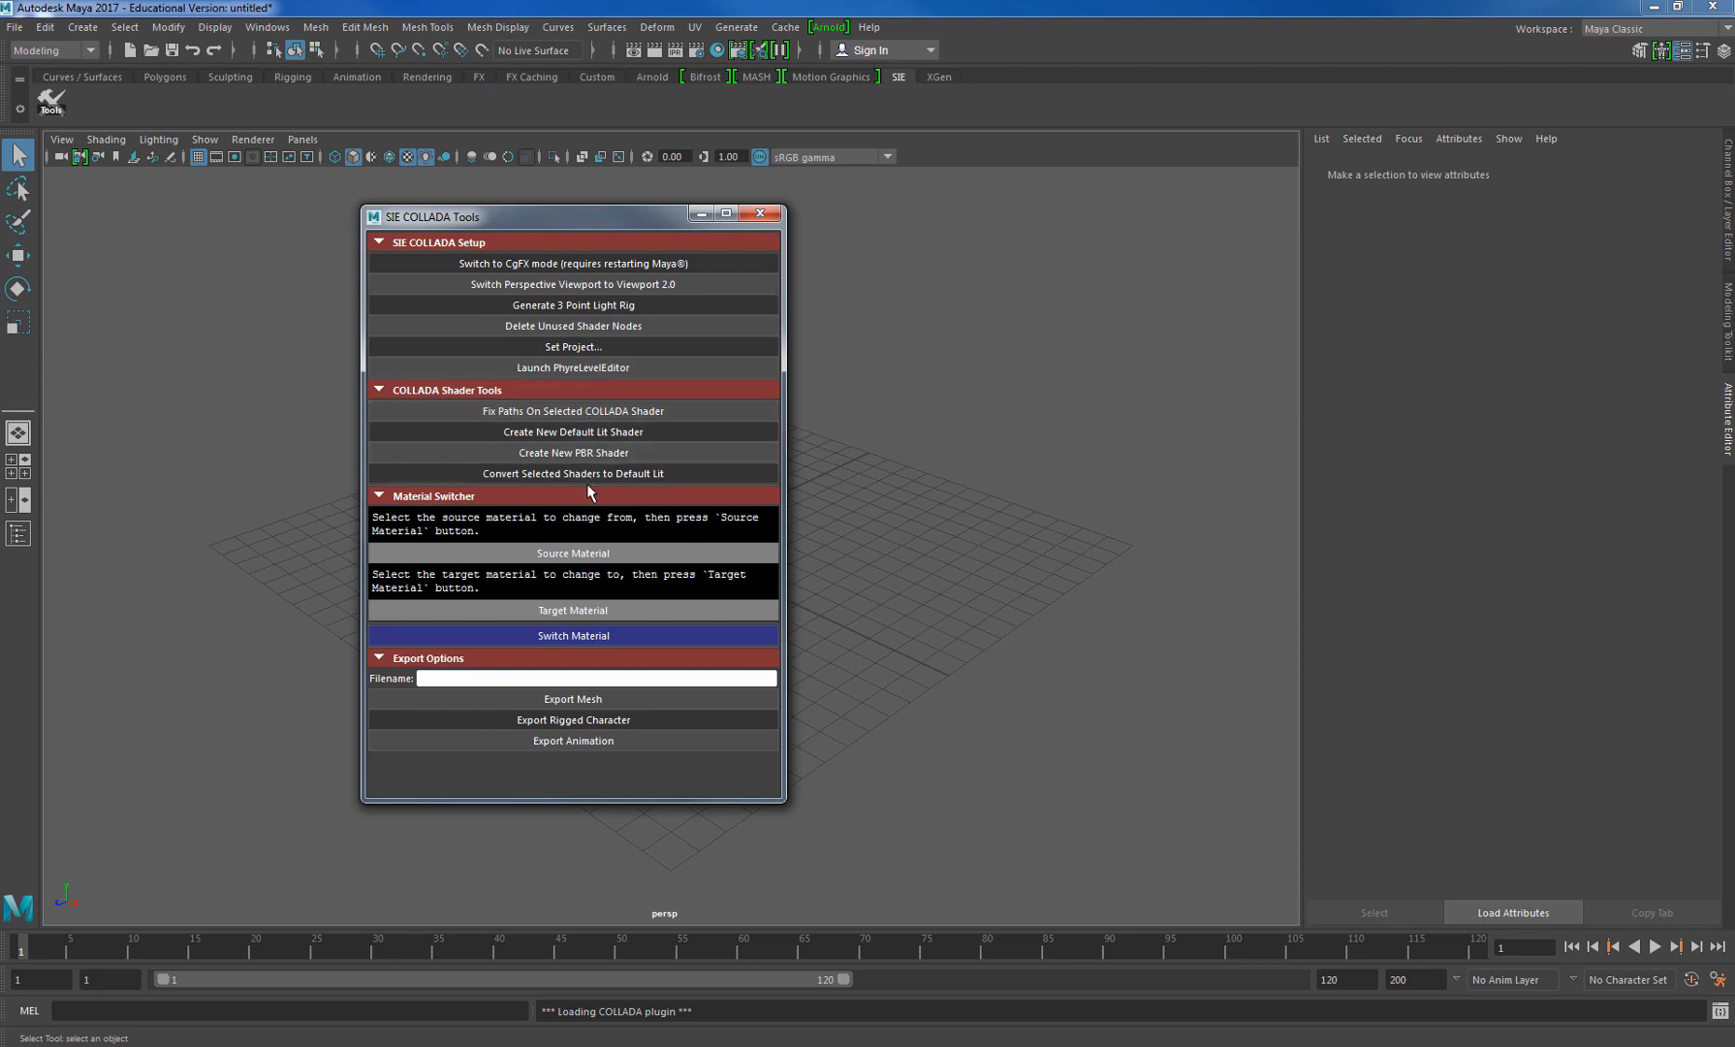
pyautogui.click(586, 455)
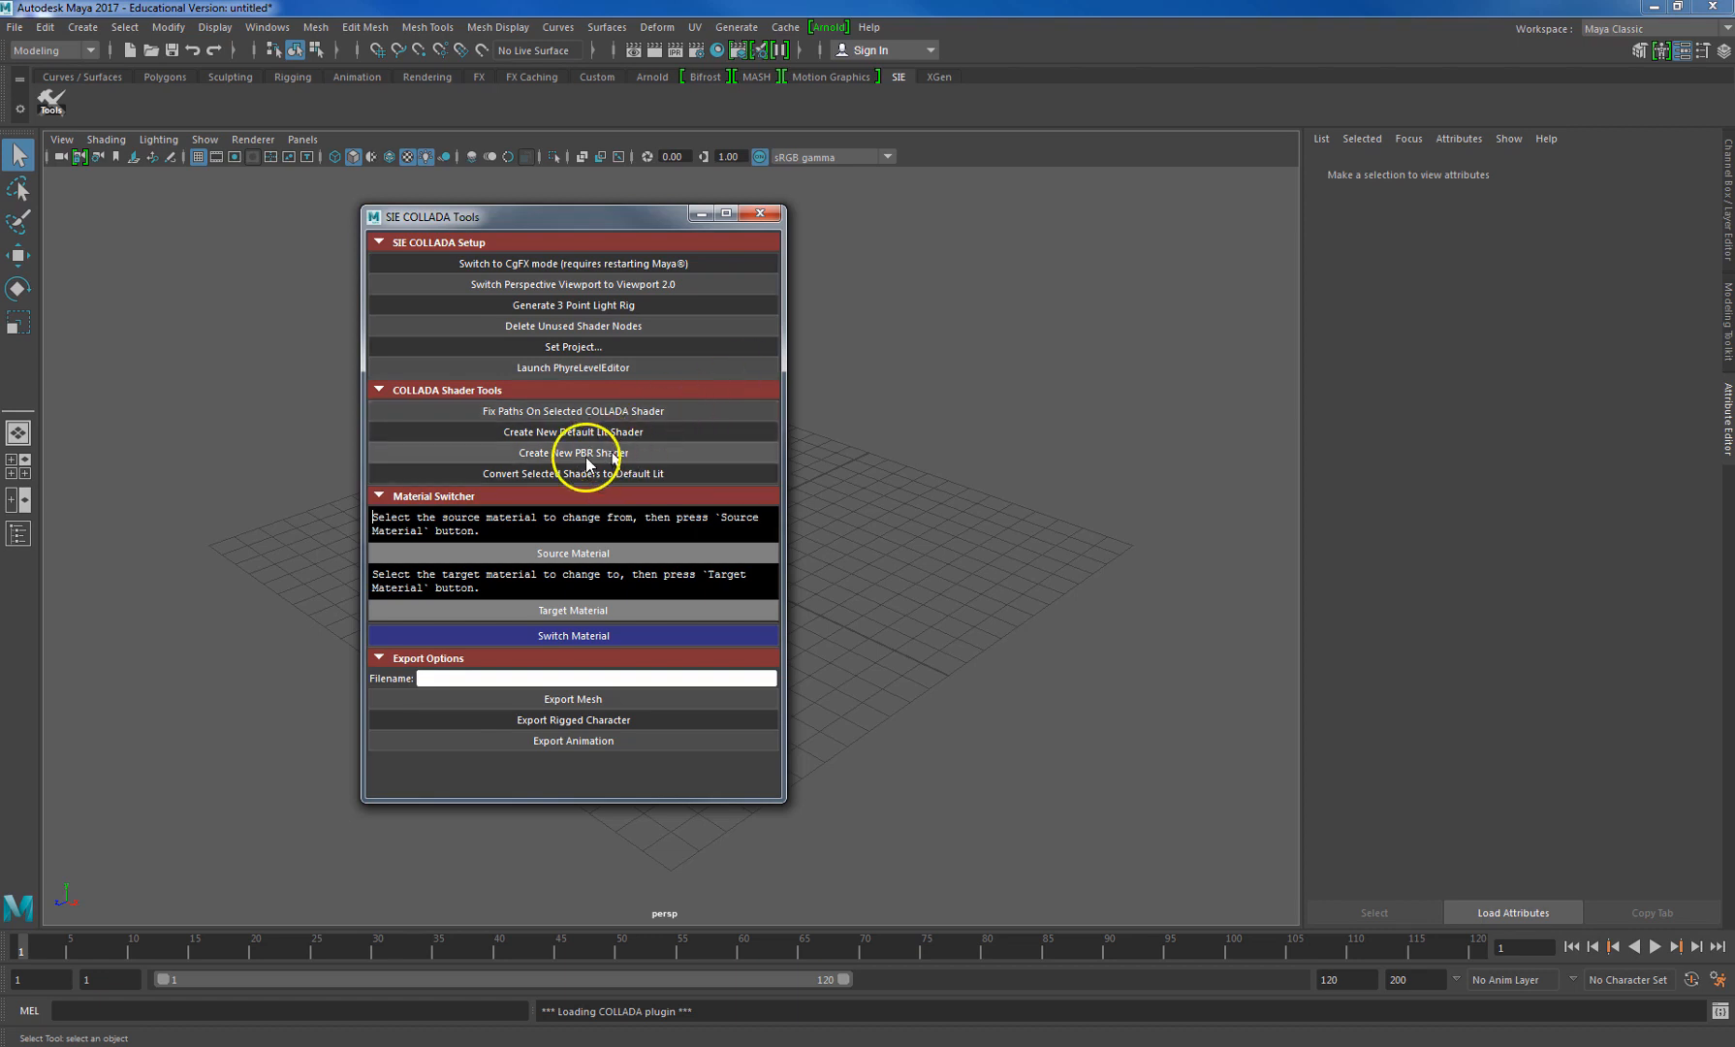
pyautogui.moveTo(539, 465); pyautogui.dragTo(645, 457)
pyautogui.click(587, 453)
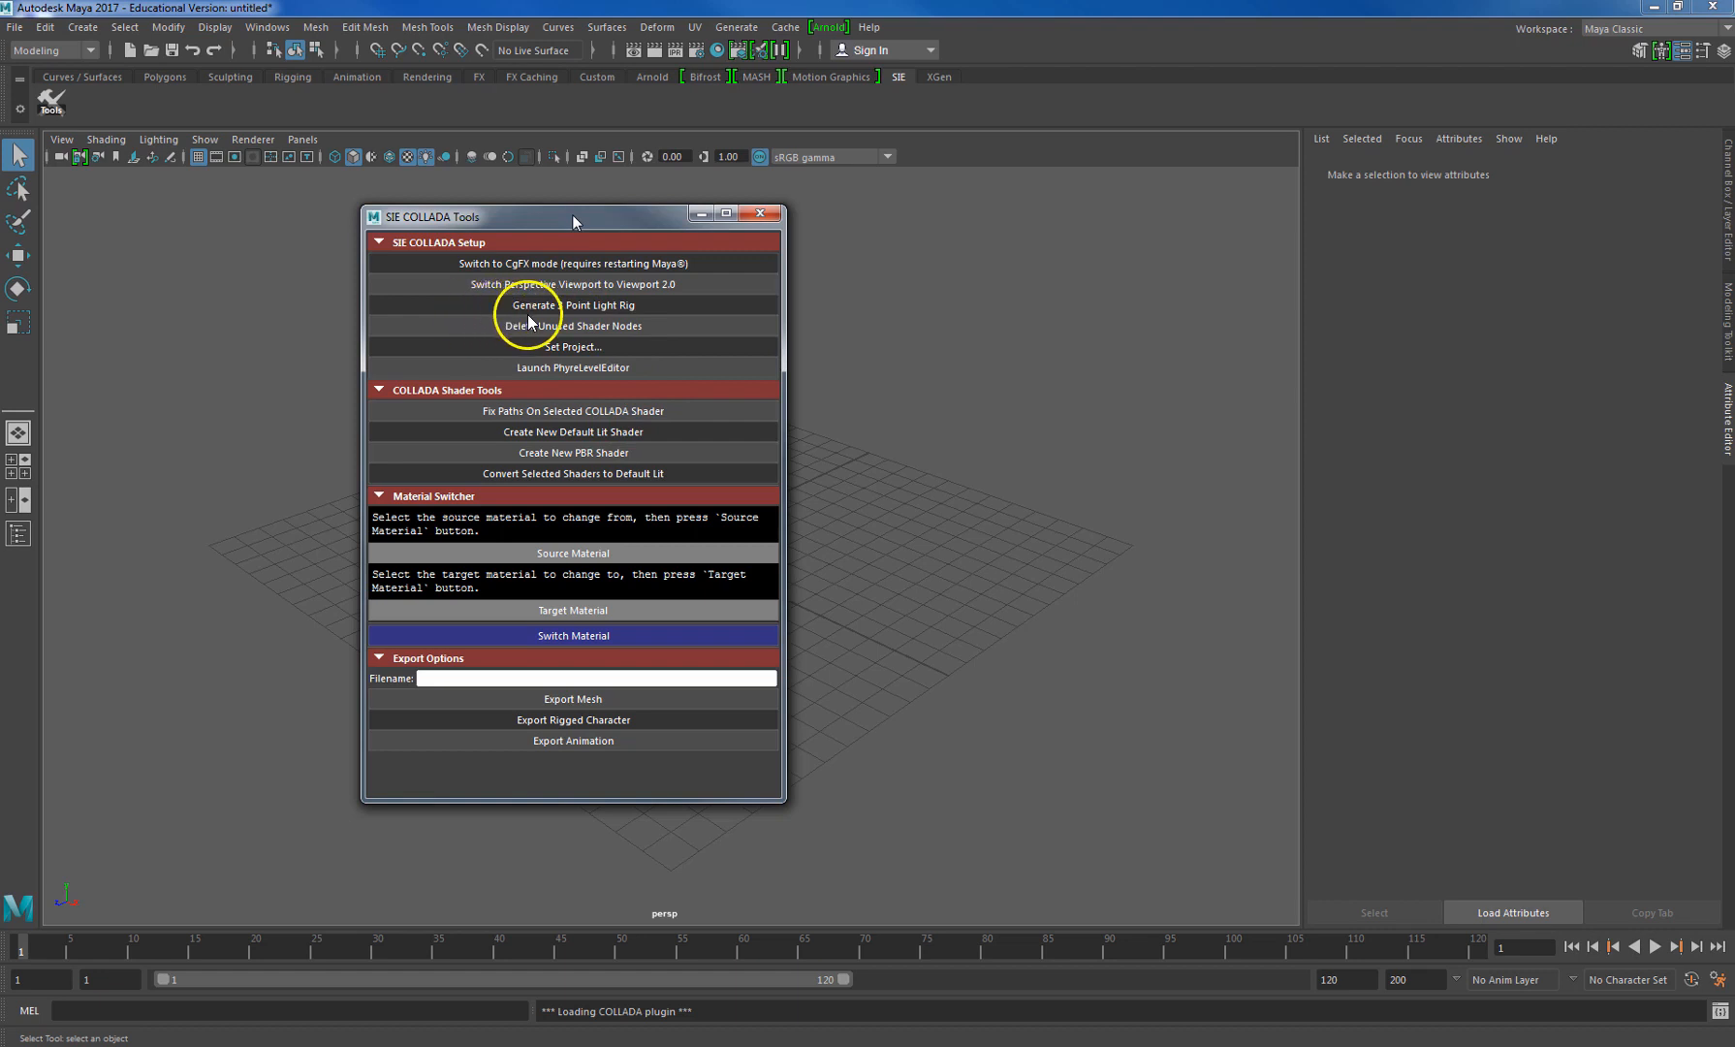
pyautogui.moveTo(506, 309); pyautogui.dragTo(653, 314)
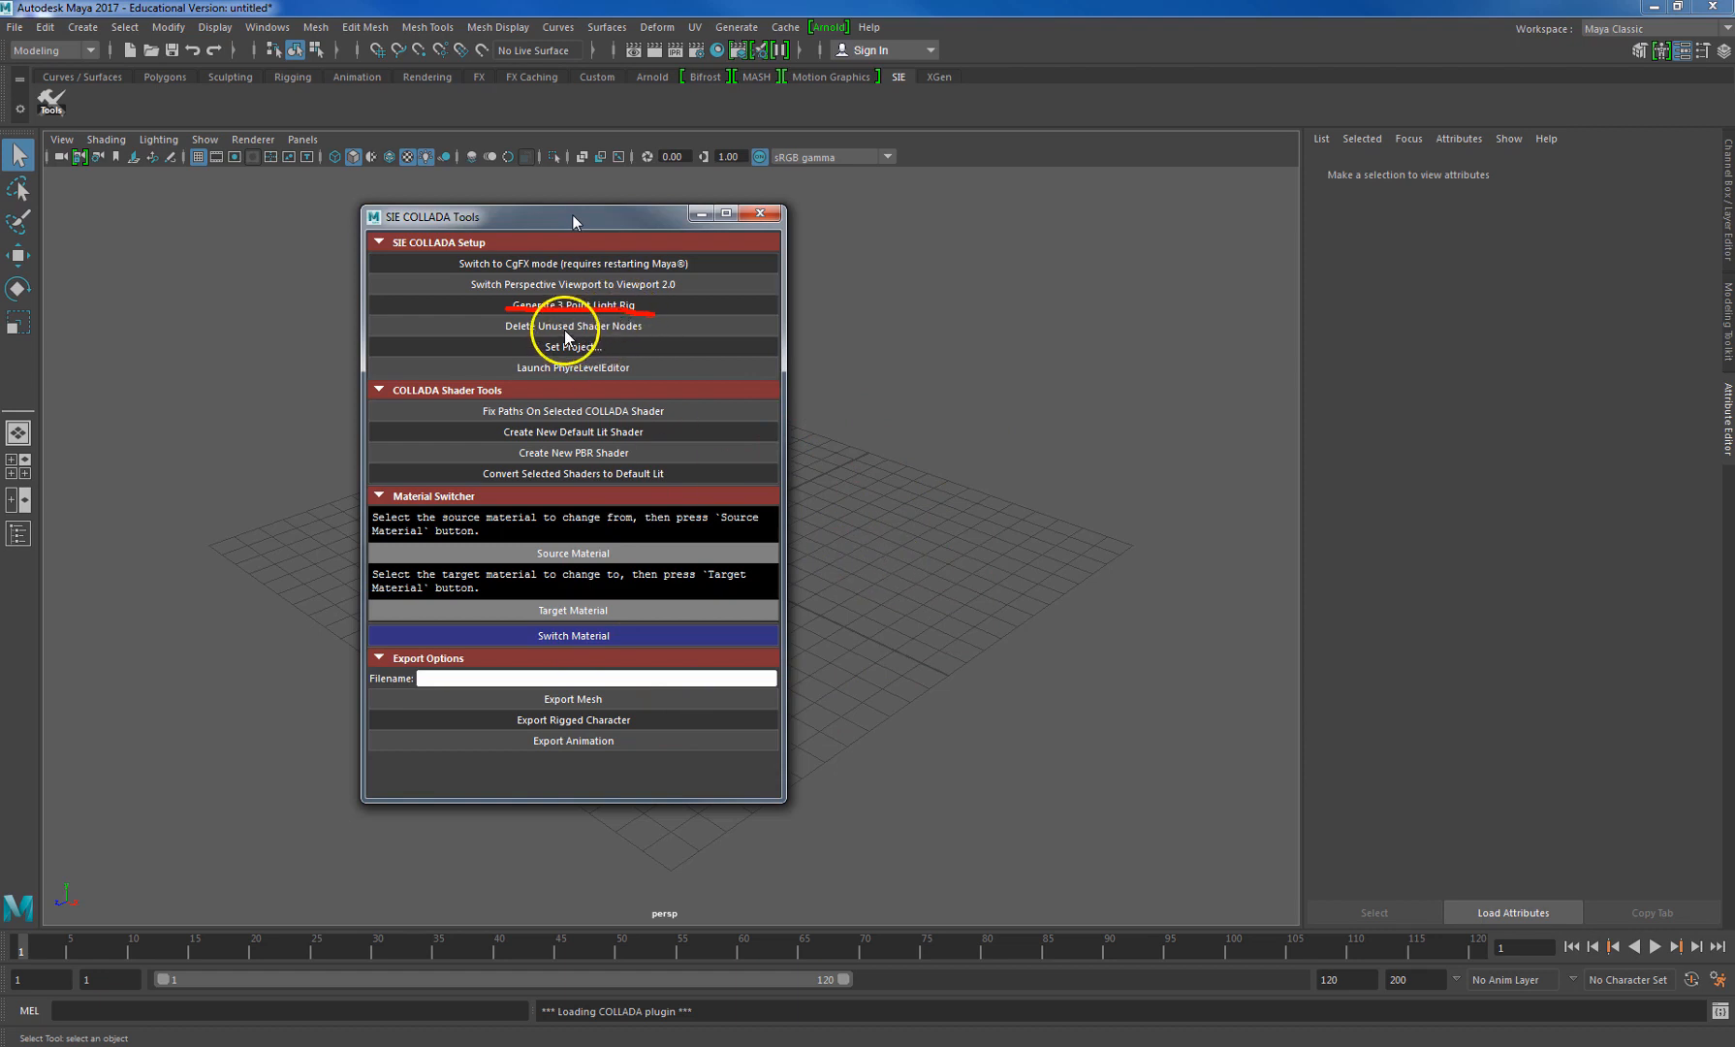
pyautogui.moveTo(502, 339); pyautogui.dragTo(644, 338)
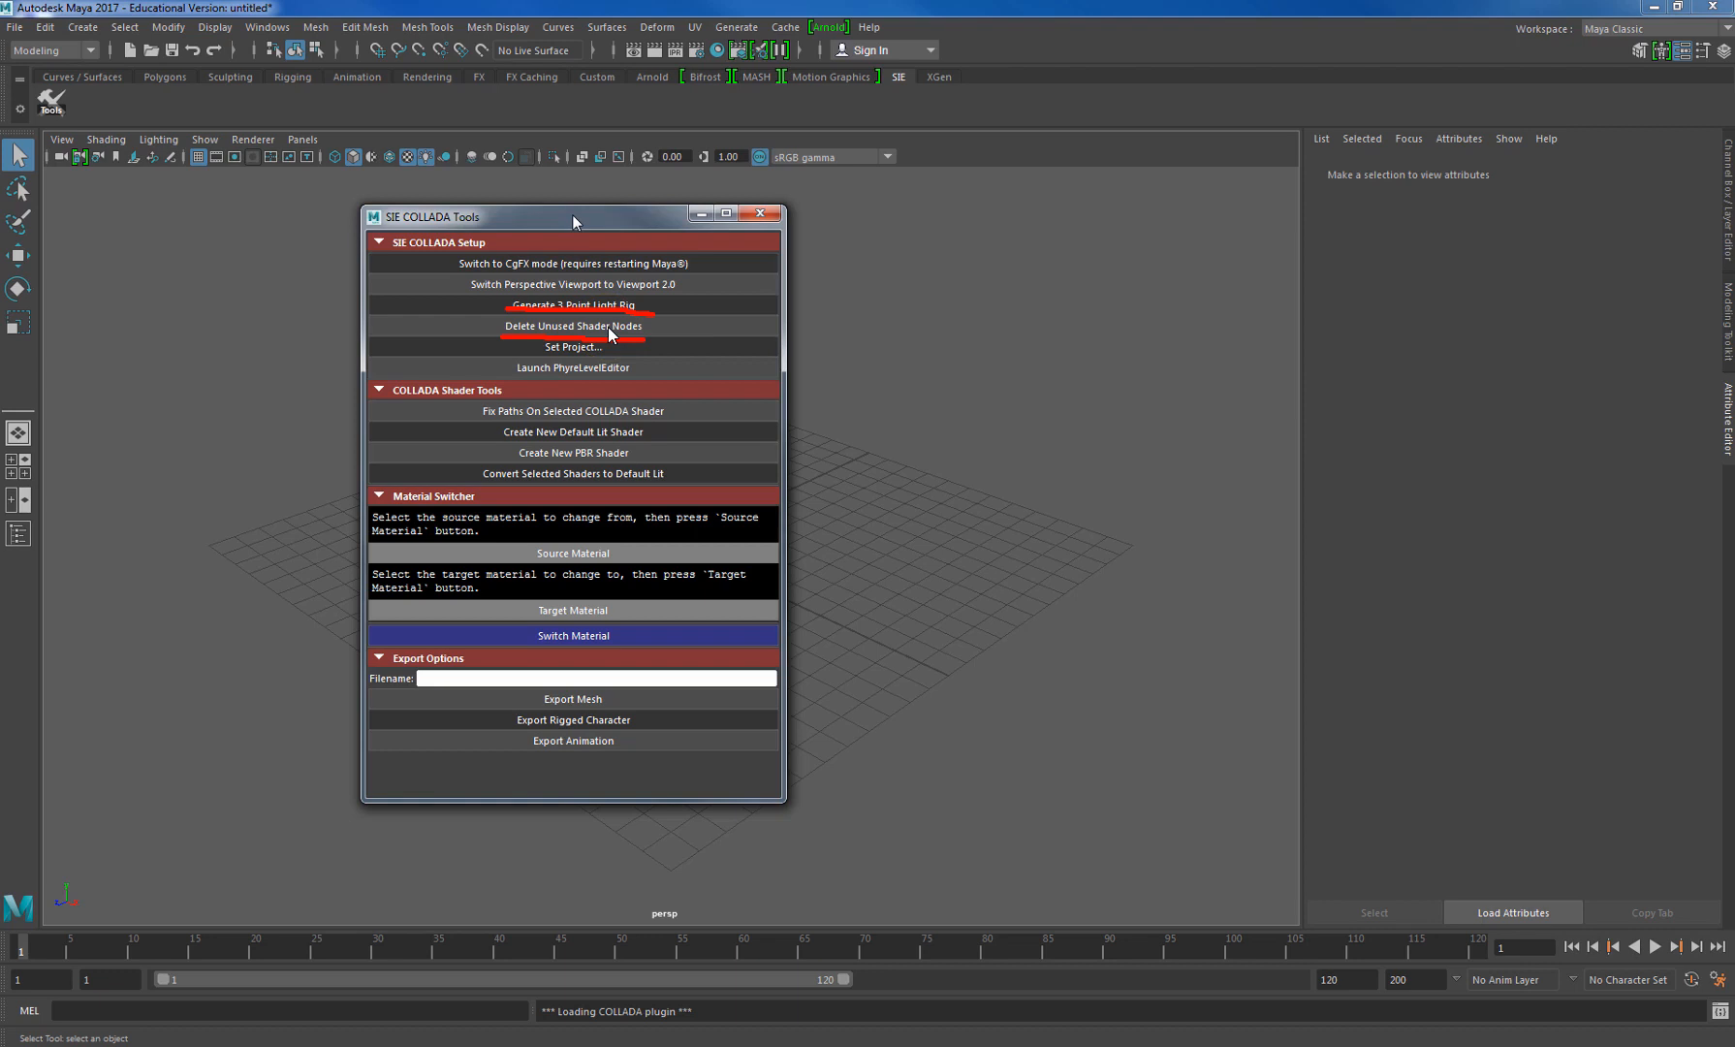
pyautogui.click(582, 331)
# - Narrow the SIE COLLADA Tools window and place it along the viewport's left edge, clear of the grid centre
pyautogui.moveTo(572, 214); pyautogui.dragTo(294, 229)
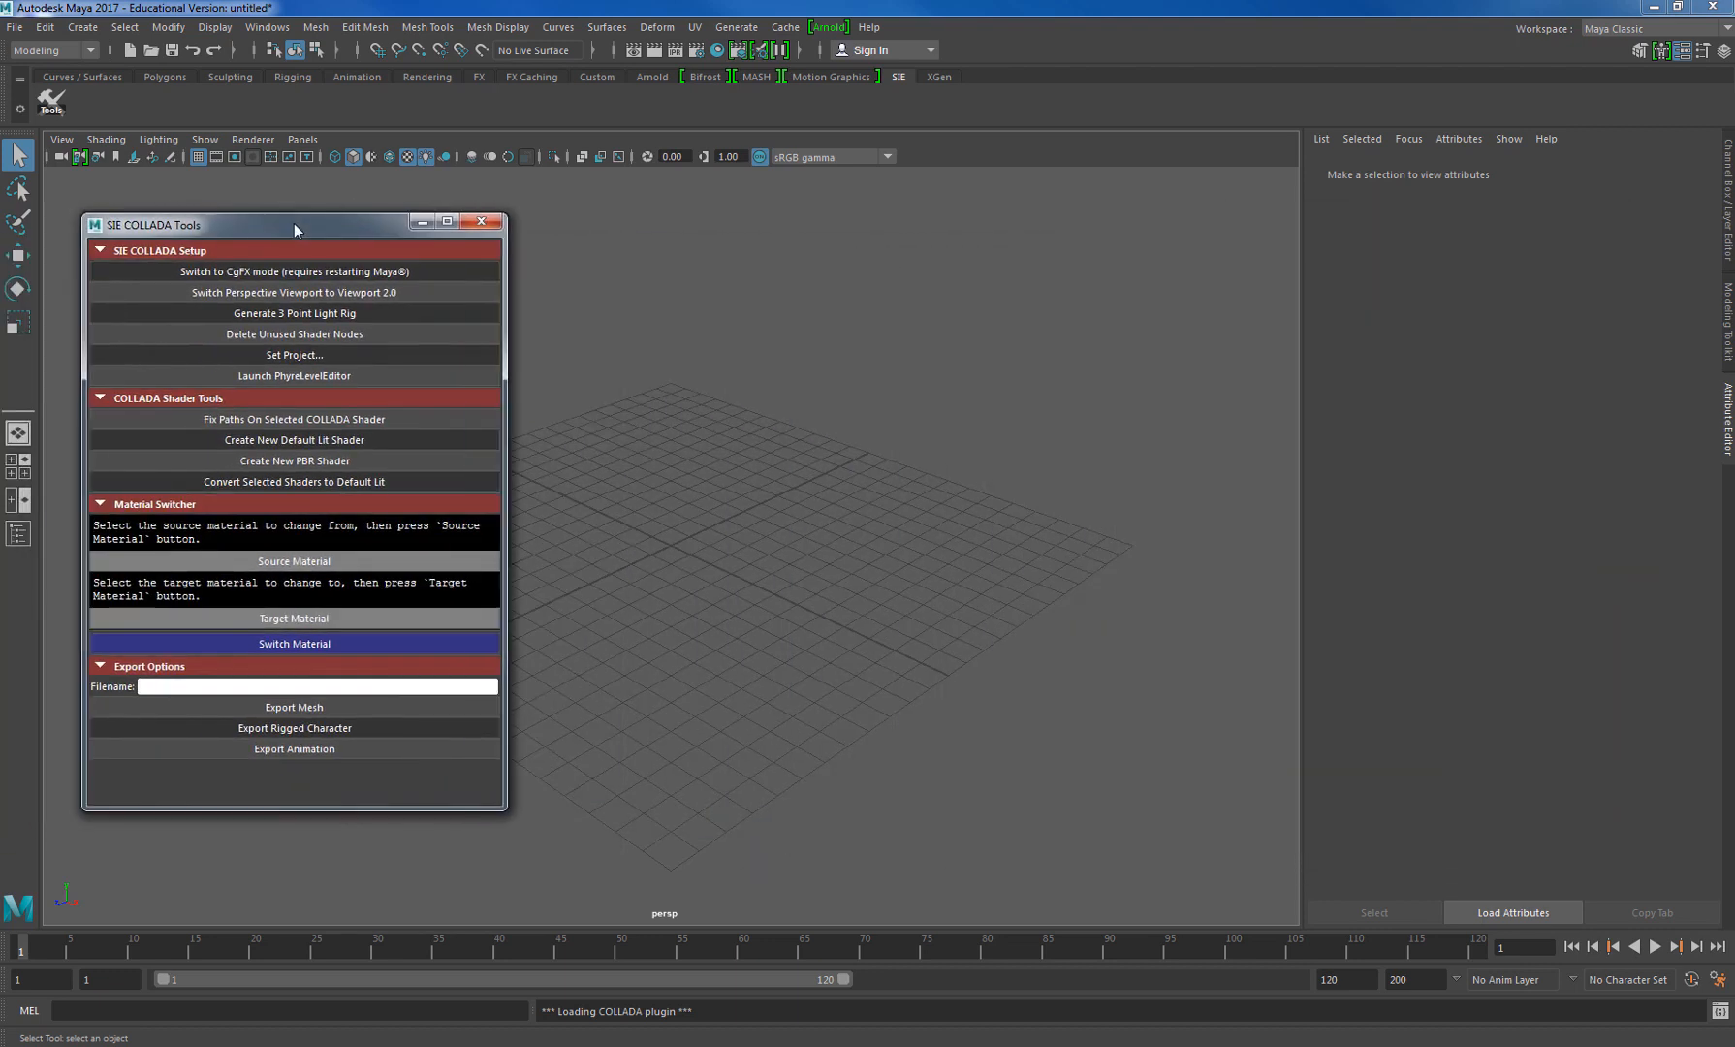
pyautogui.moveTo(505, 329); pyautogui.dragTo(364, 335)
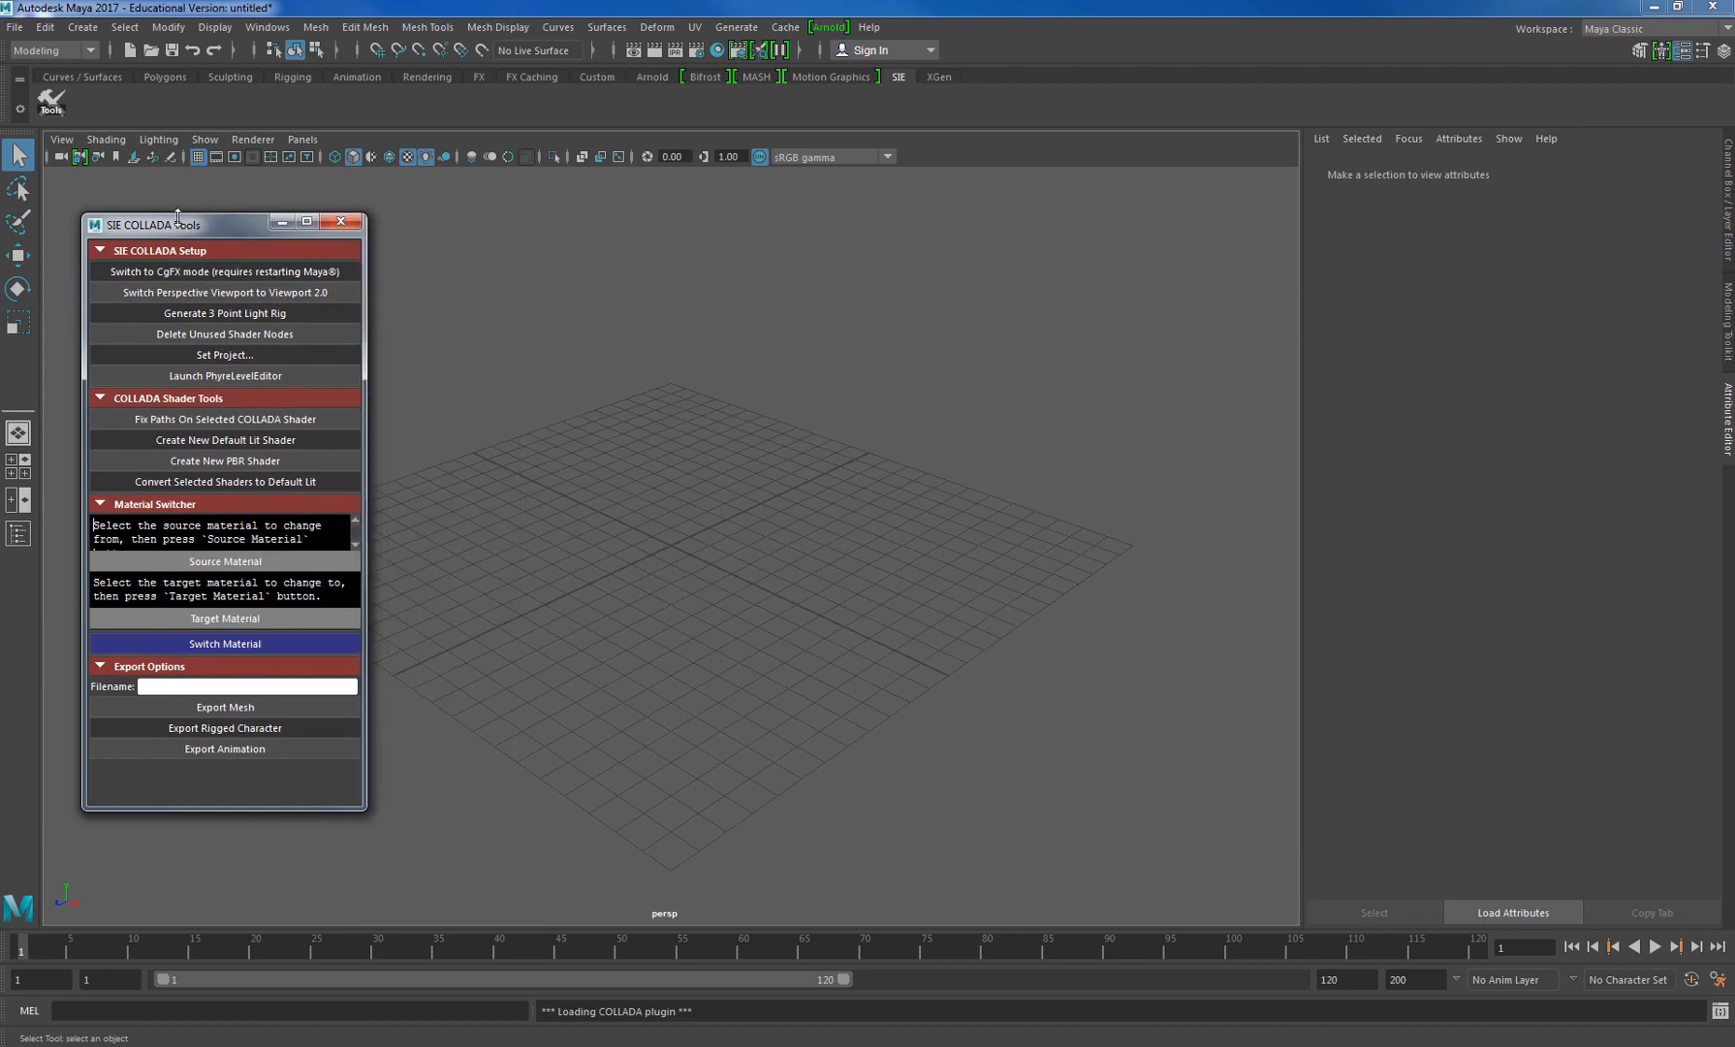
pyautogui.moveTo(206, 225); pyautogui.dragTo(174, 191)
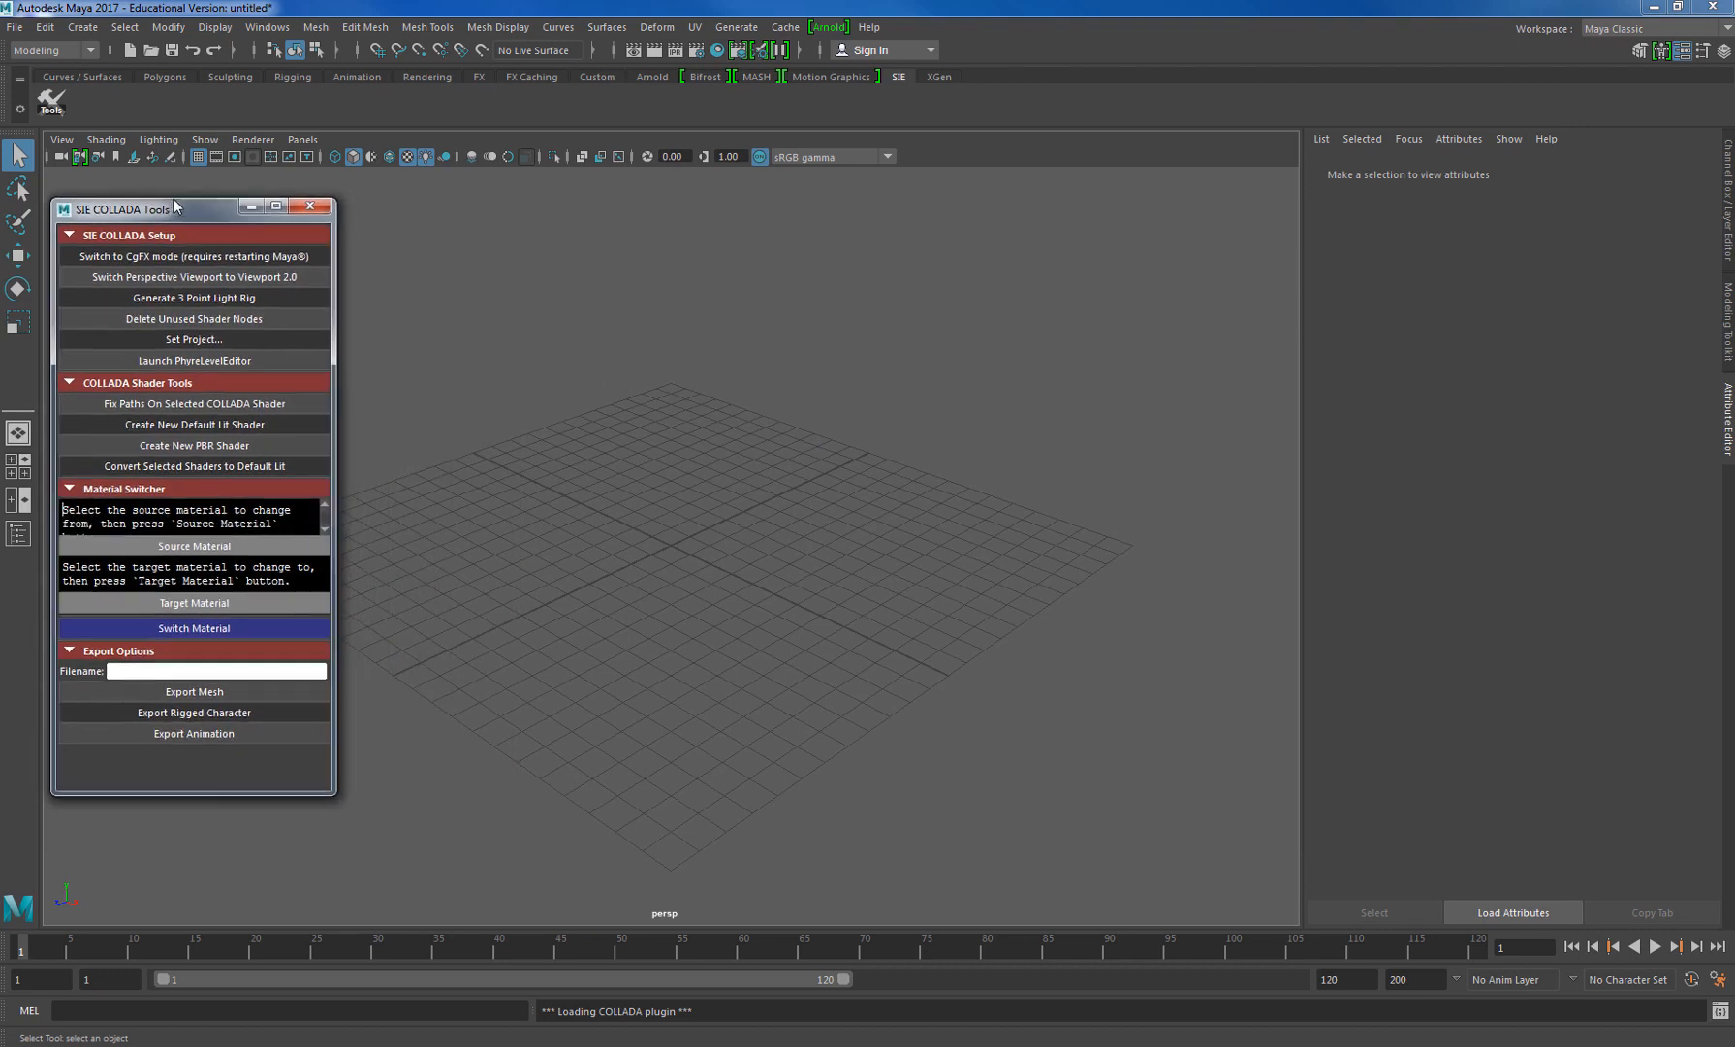
# - Import ass_beethoven_outside.dae from the Beethoven_Bust folder in Asset Previewer v17.0b's Models folder and dismiss the import warnings
pyautogui.click(15, 26)
pyautogui.click(917, 483)
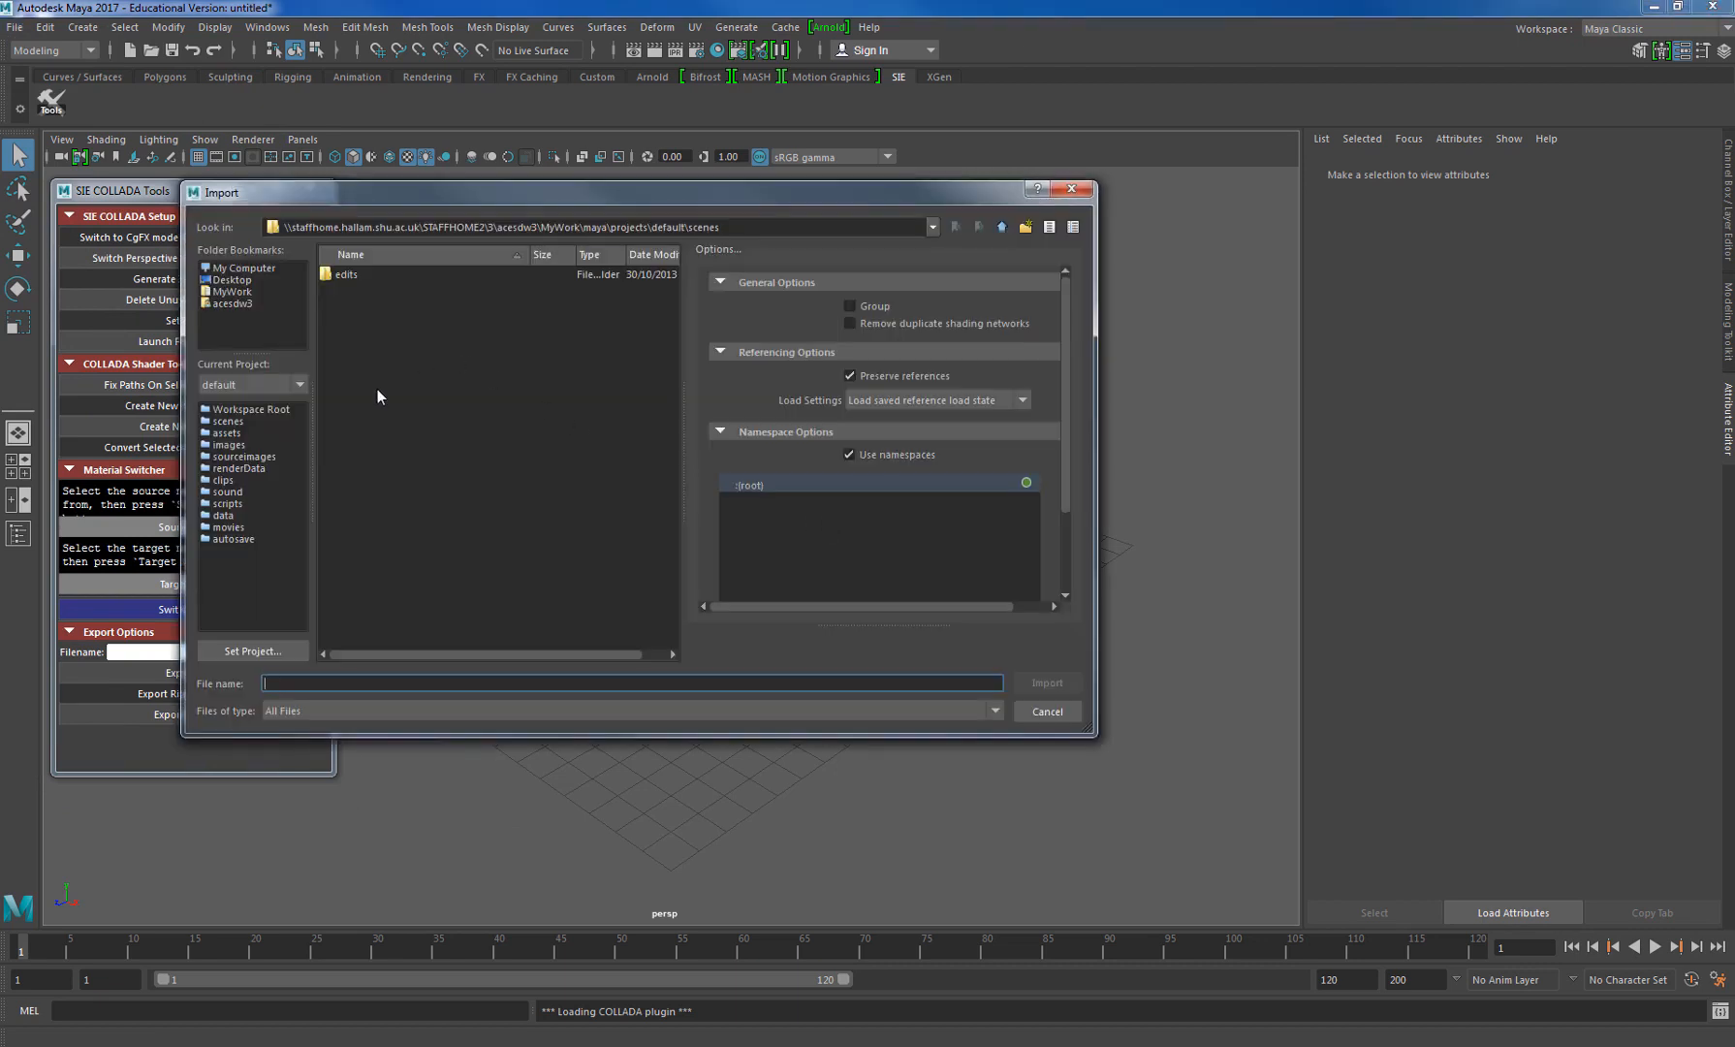
pyautogui.click(234, 280)
pyautogui.doubleClick(386, 274)
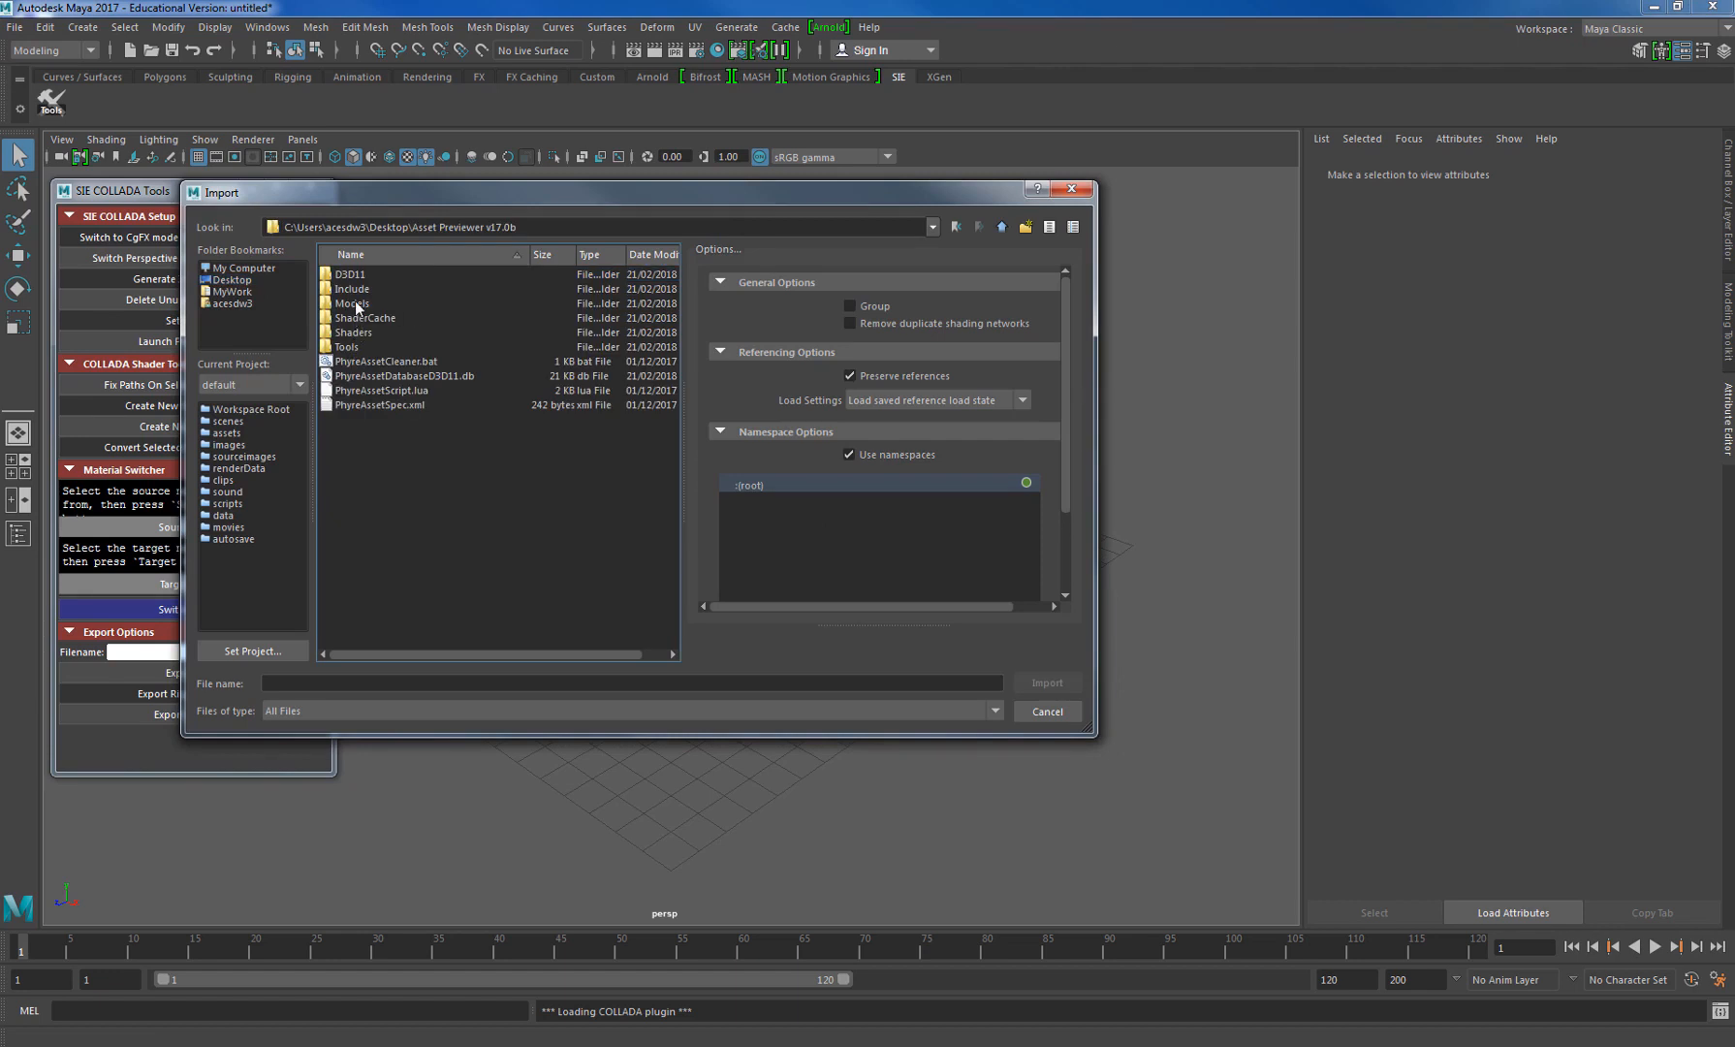
pyautogui.doubleClick(353, 303)
pyautogui.doubleClick(389, 289)
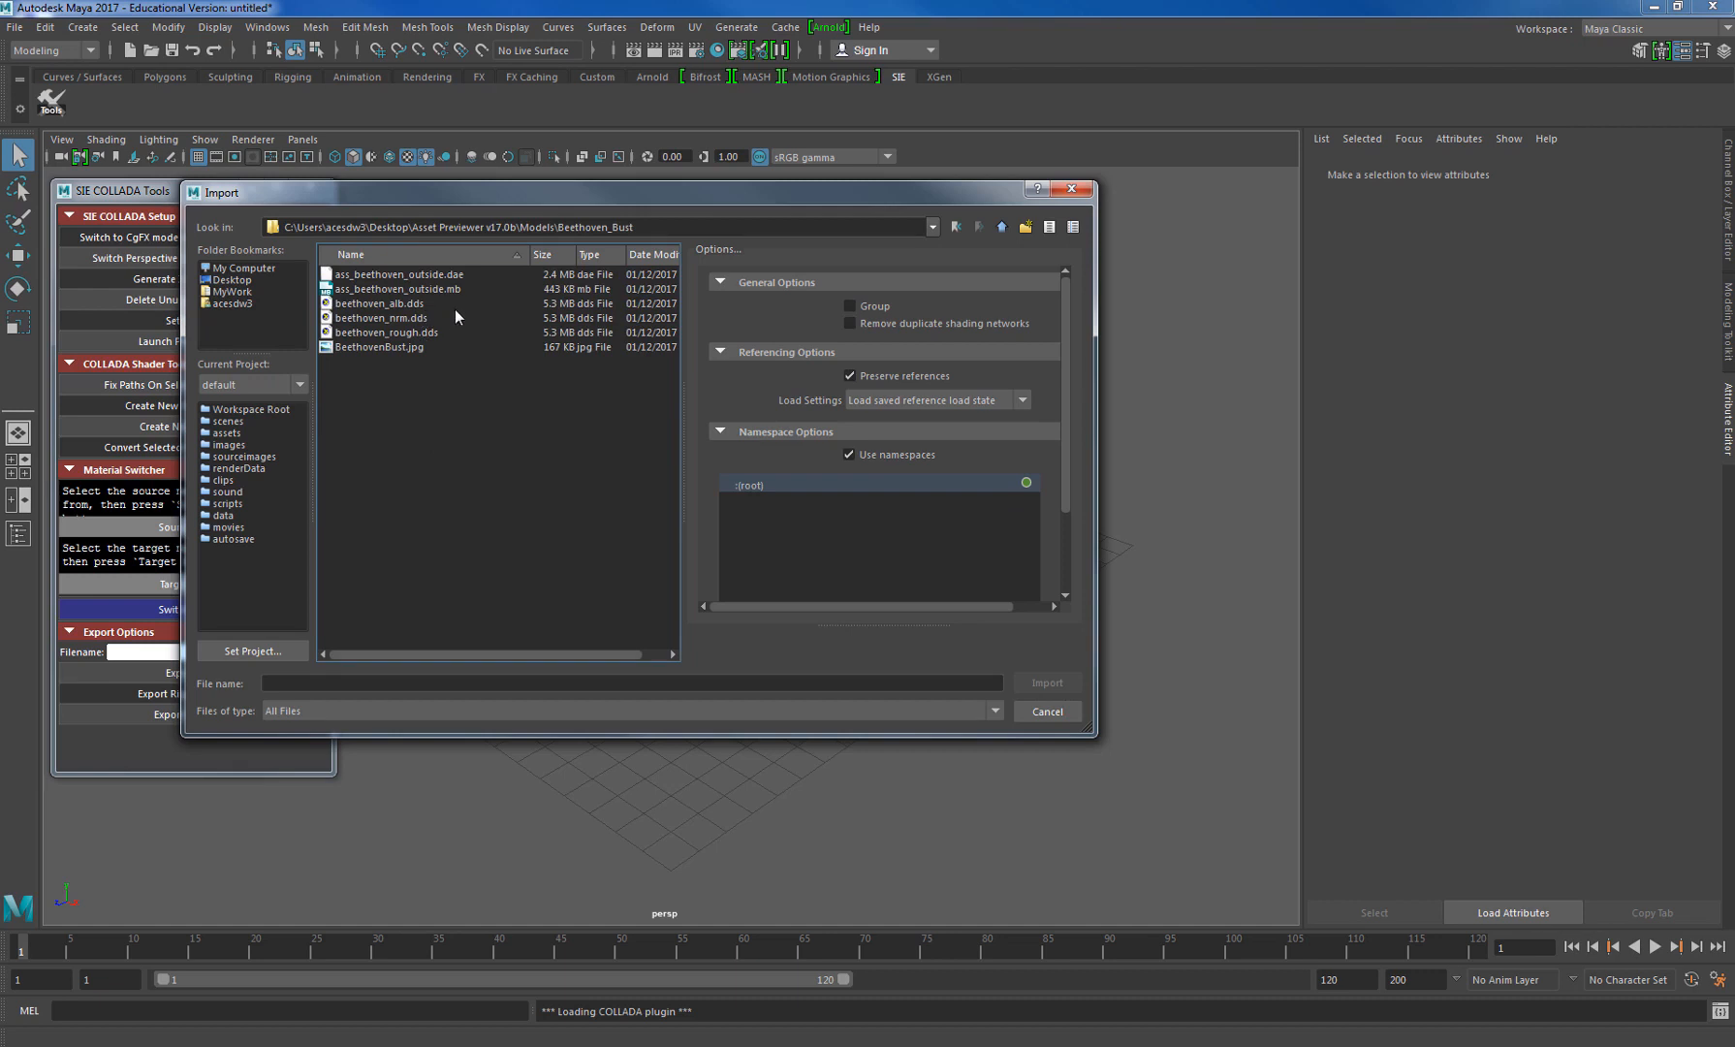
pyautogui.click(434, 277)
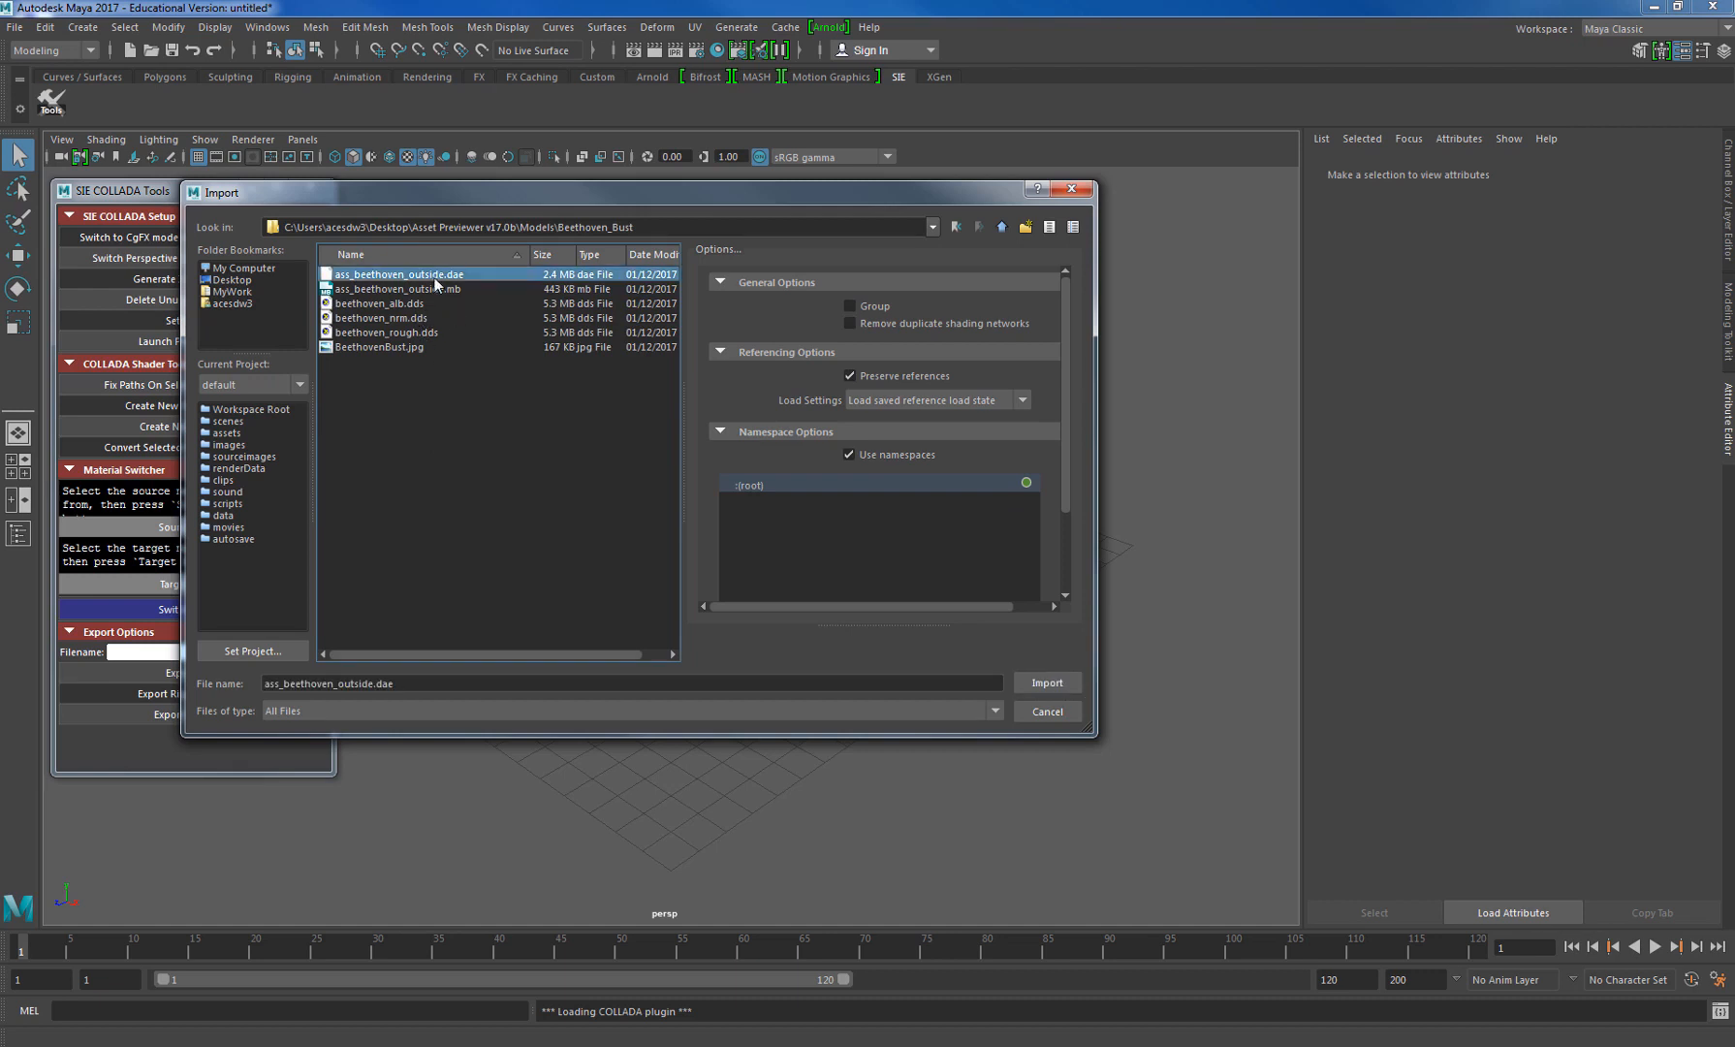
pyautogui.click(1043, 680)
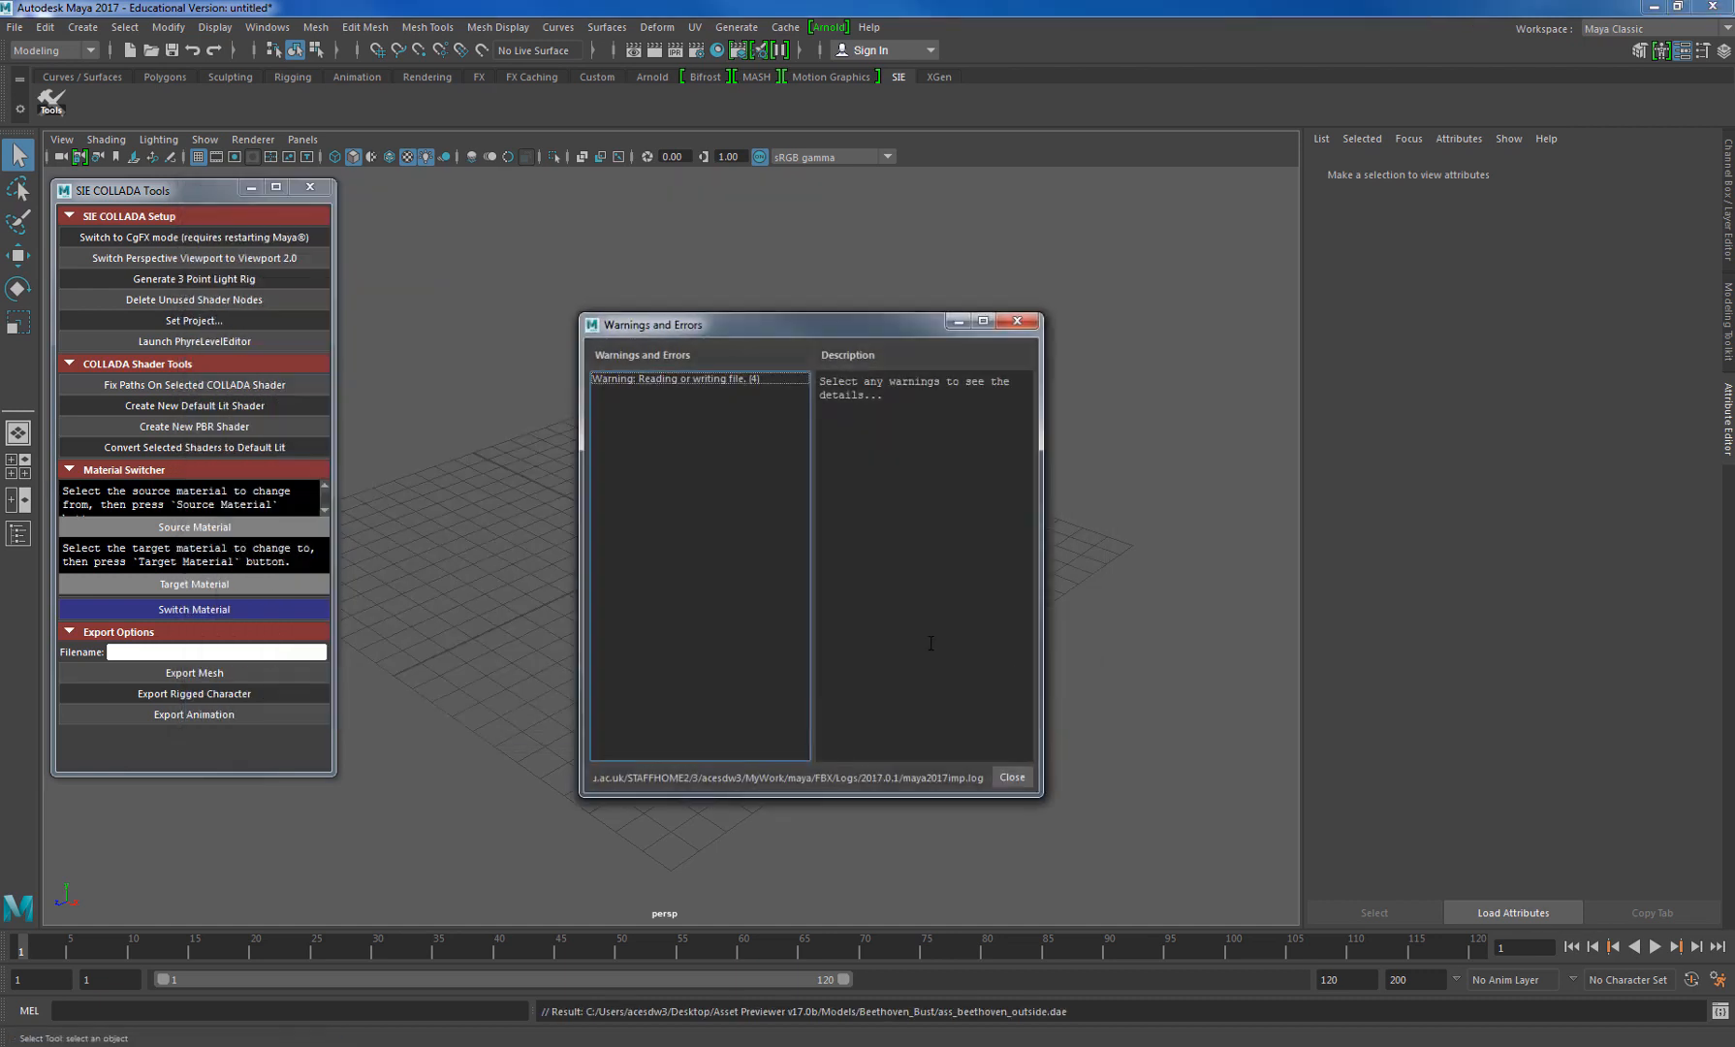
pyautogui.click(1012, 777)
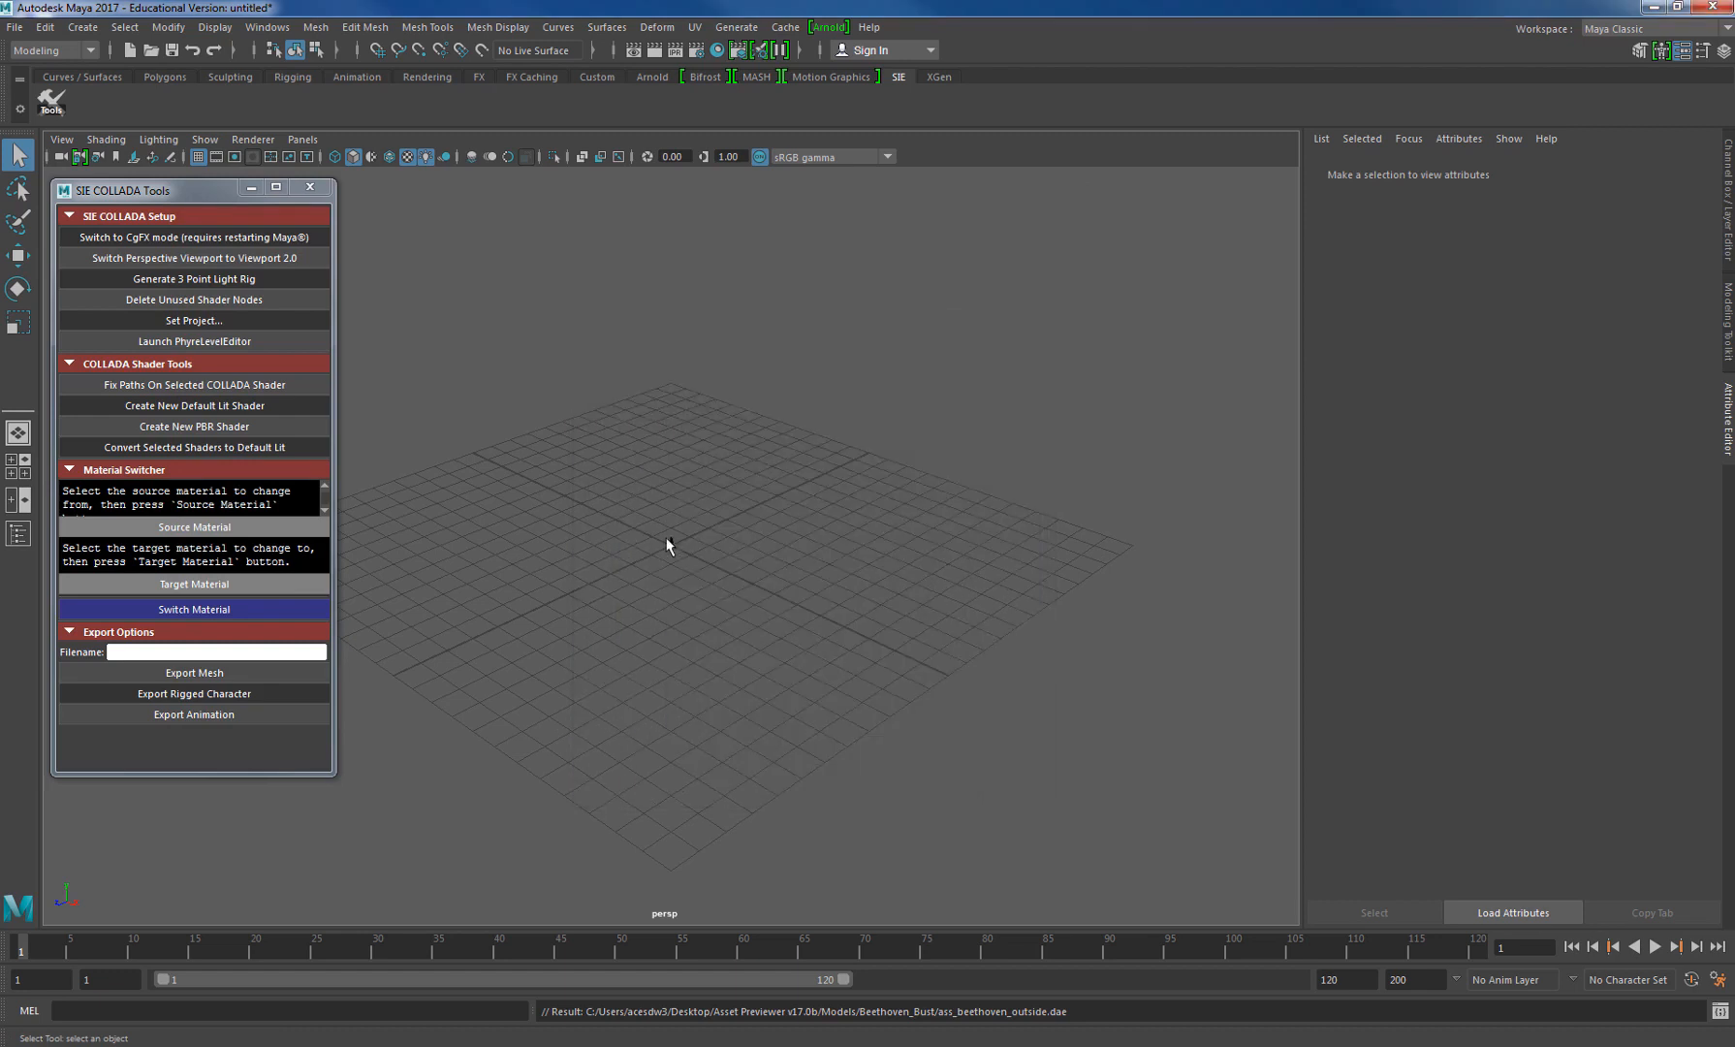
# - Examine the imported Beethoven bust up close, then select it and check its lambert1 material attributes
pyautogui.scroll(5, 670, 539)
pyautogui.scroll(3, 670, 539)
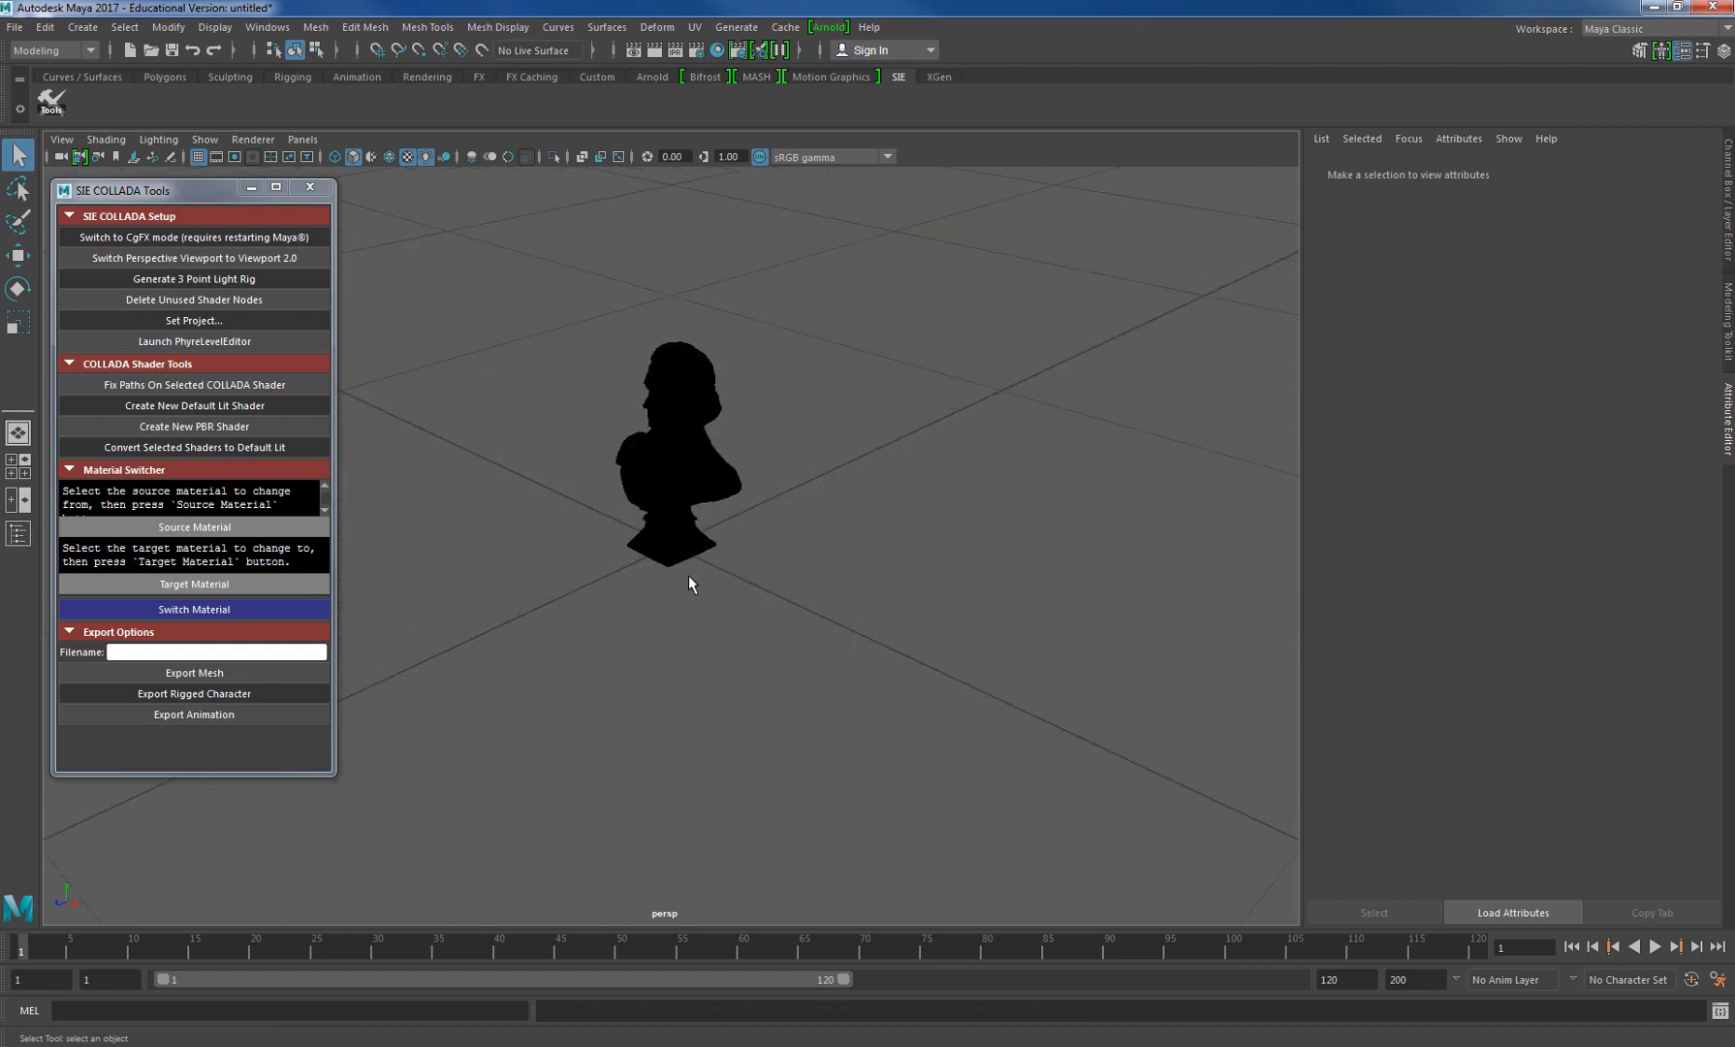
pyautogui.keyDown('alt'); pyautogui.moveTo(692, 504); pyautogui.dragTo(756, 549); pyautogui.keyUp('alt')
pyautogui.scroll(5, 675, 423)
pyautogui.click(822, 549)
pyautogui.scroll(-3, 822, 548)
pyautogui.scroll(3, 765, 504)
pyautogui.keyDown('alt'); pyautogui.moveTo(835, 445); pyautogui.dragTo(805, 470); pyautogui.keyUp('alt')
pyautogui.click(1637, 170)
pyautogui.click(1033, 470)
pyautogui.click(725, 496)
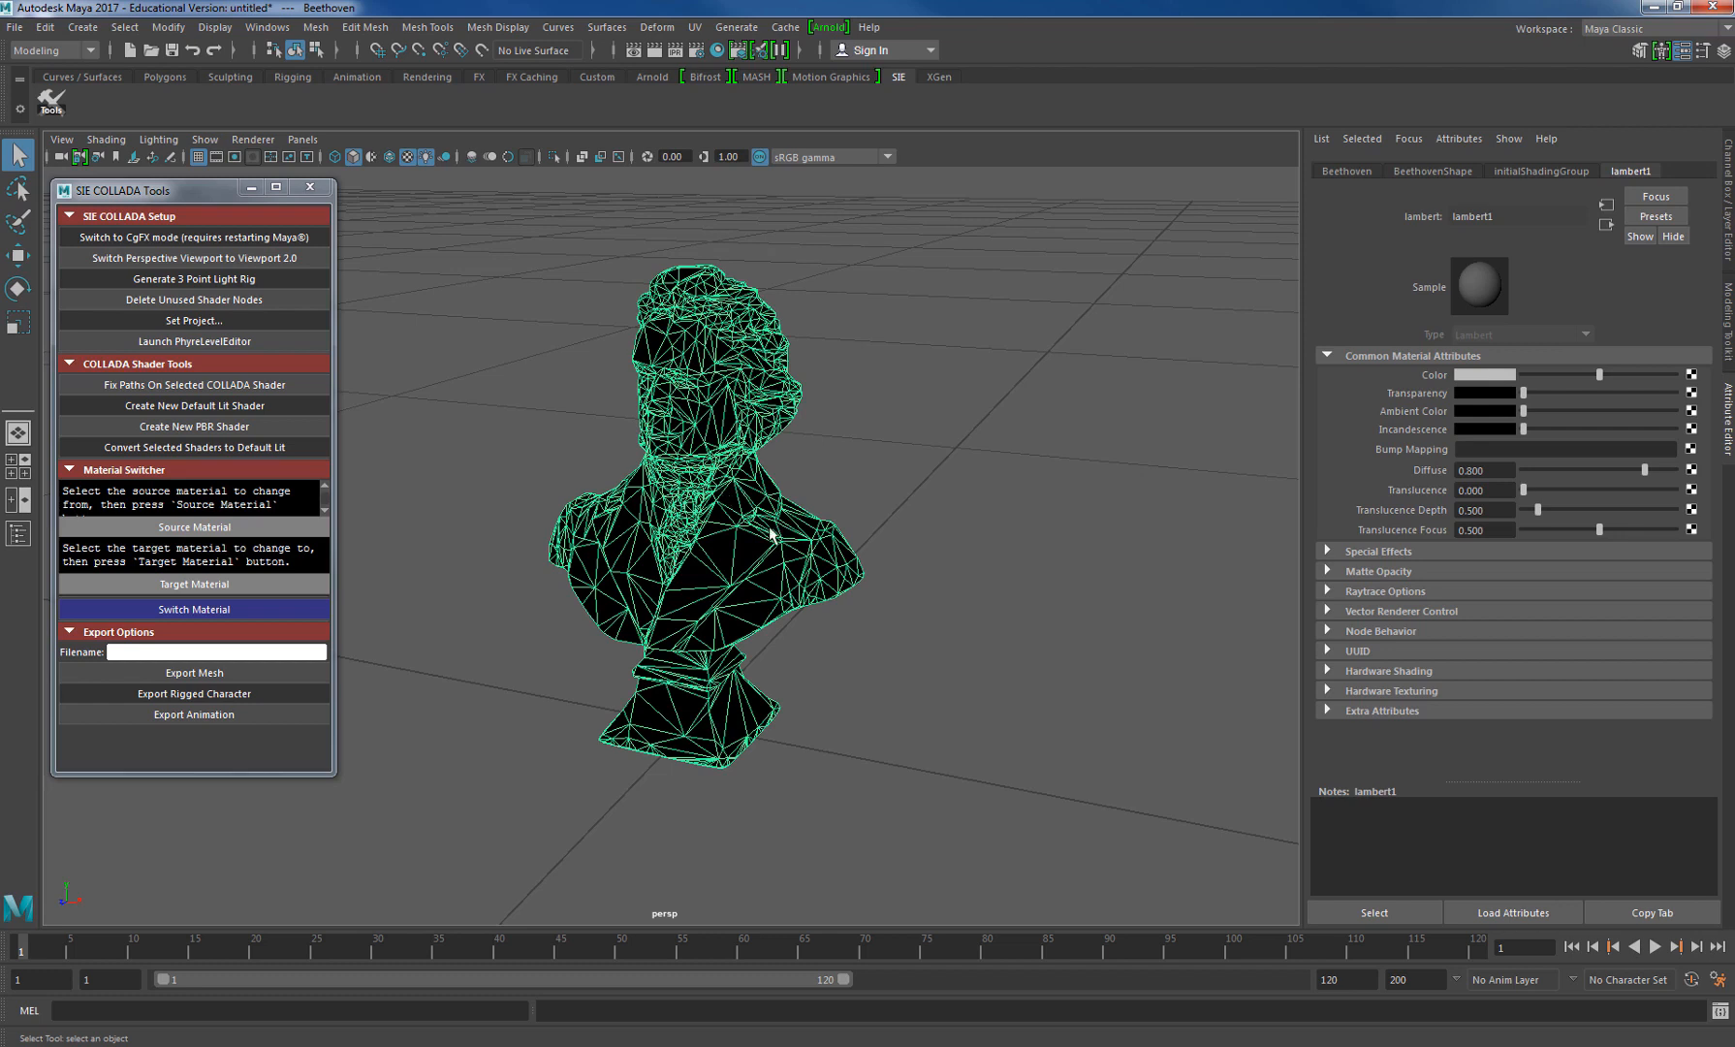
# - Minimise Maya and create a folder named BEEF_OVEN inside the Asset Previewer's Models folder in Windows Explorer
pyautogui.click(1652, 7)
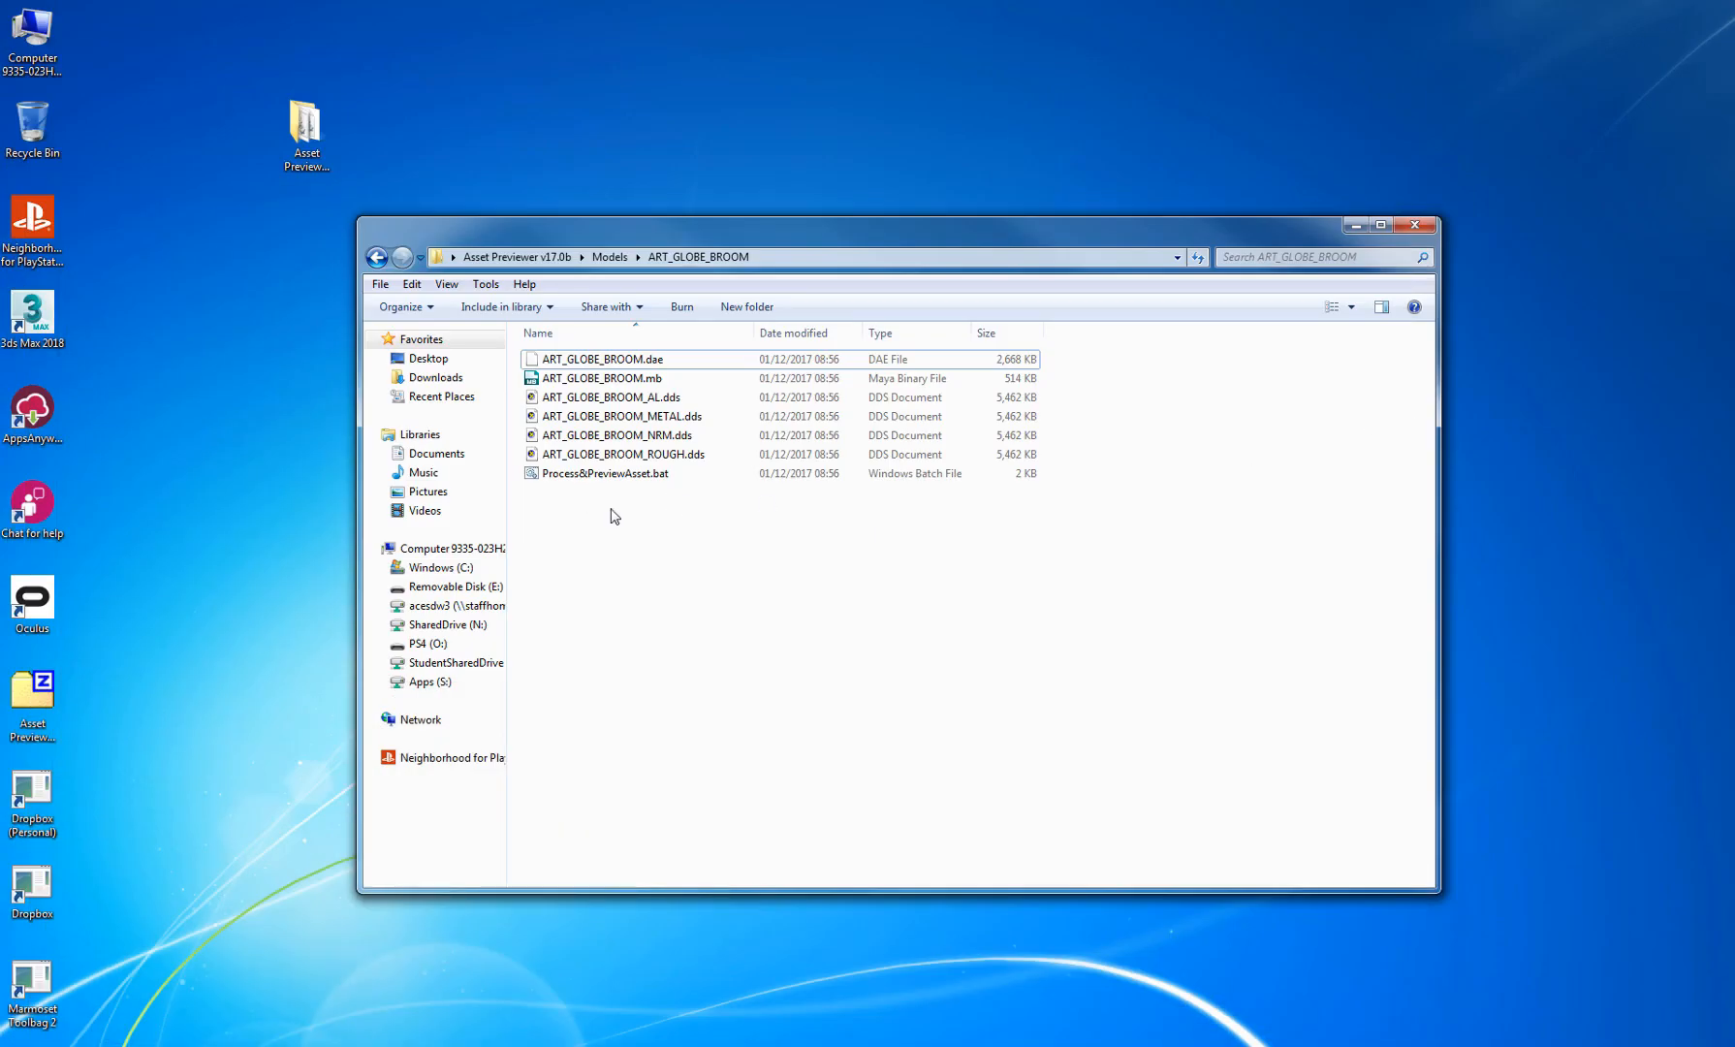
pyautogui.click(376, 257)
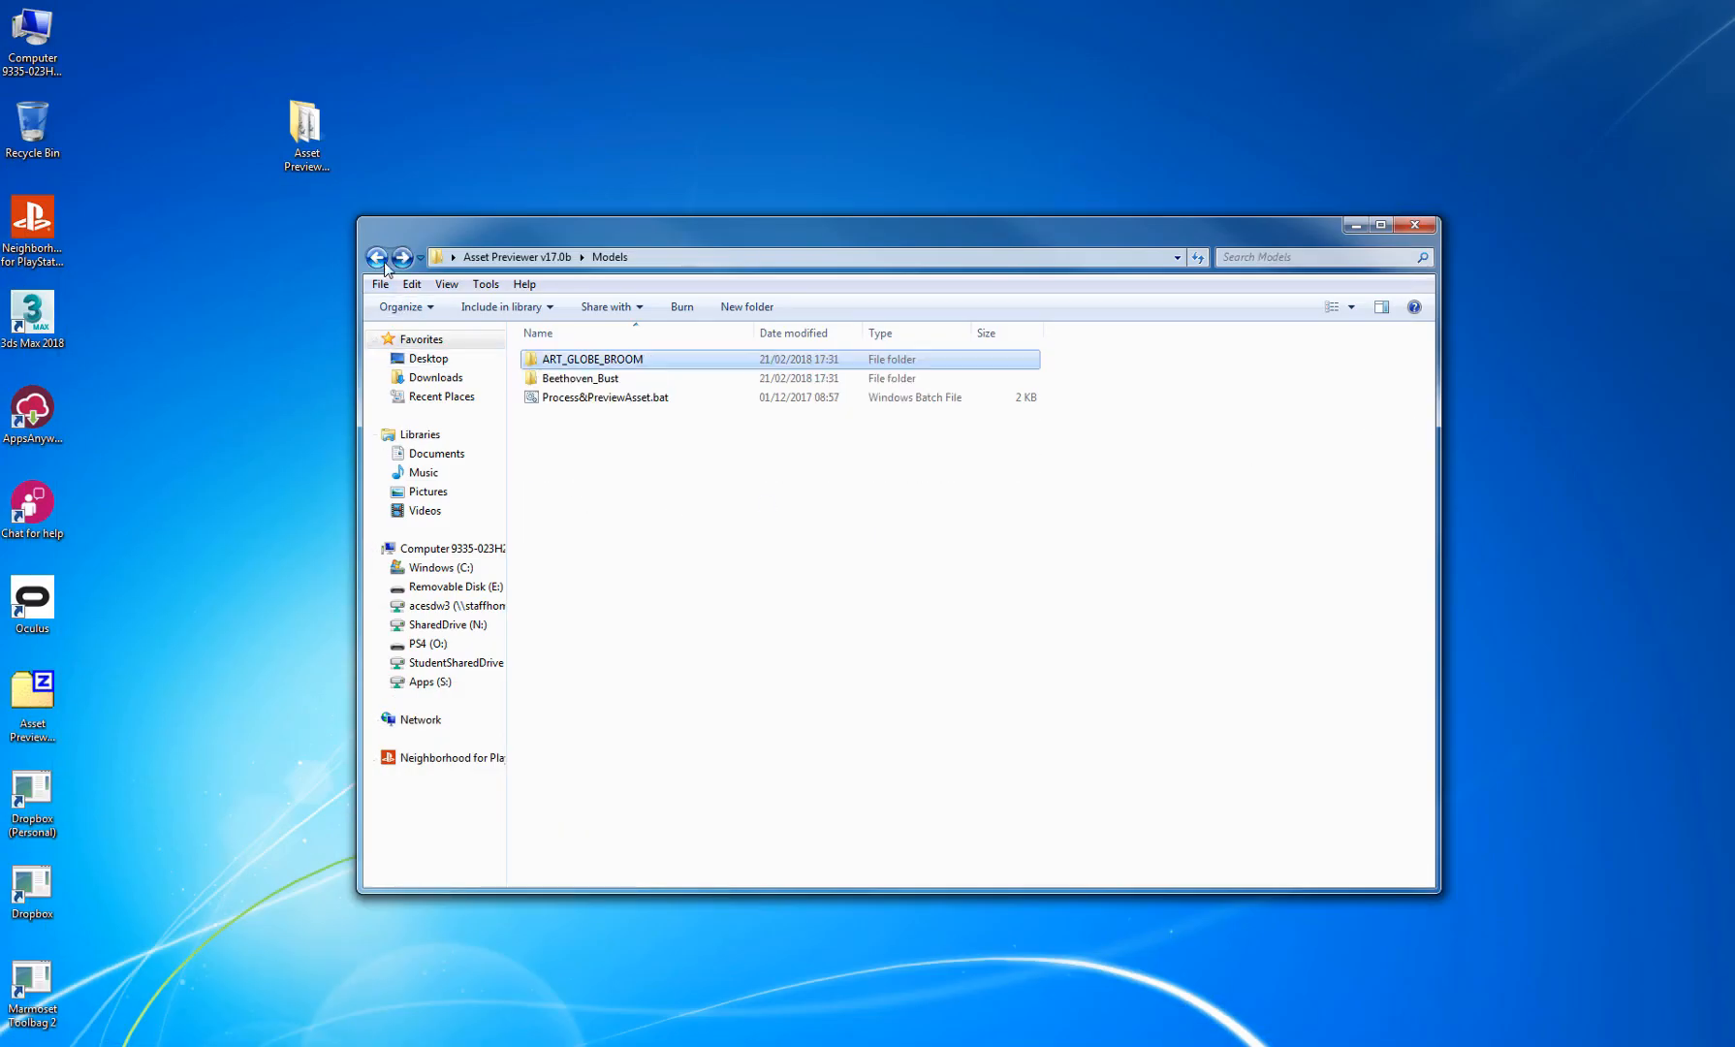
pyautogui.click(579, 378)
pyautogui.rightClick(555, 436)
pyautogui.moveTo(659, 674)
pyautogui.click(848, 669)
pyautogui.write('B')
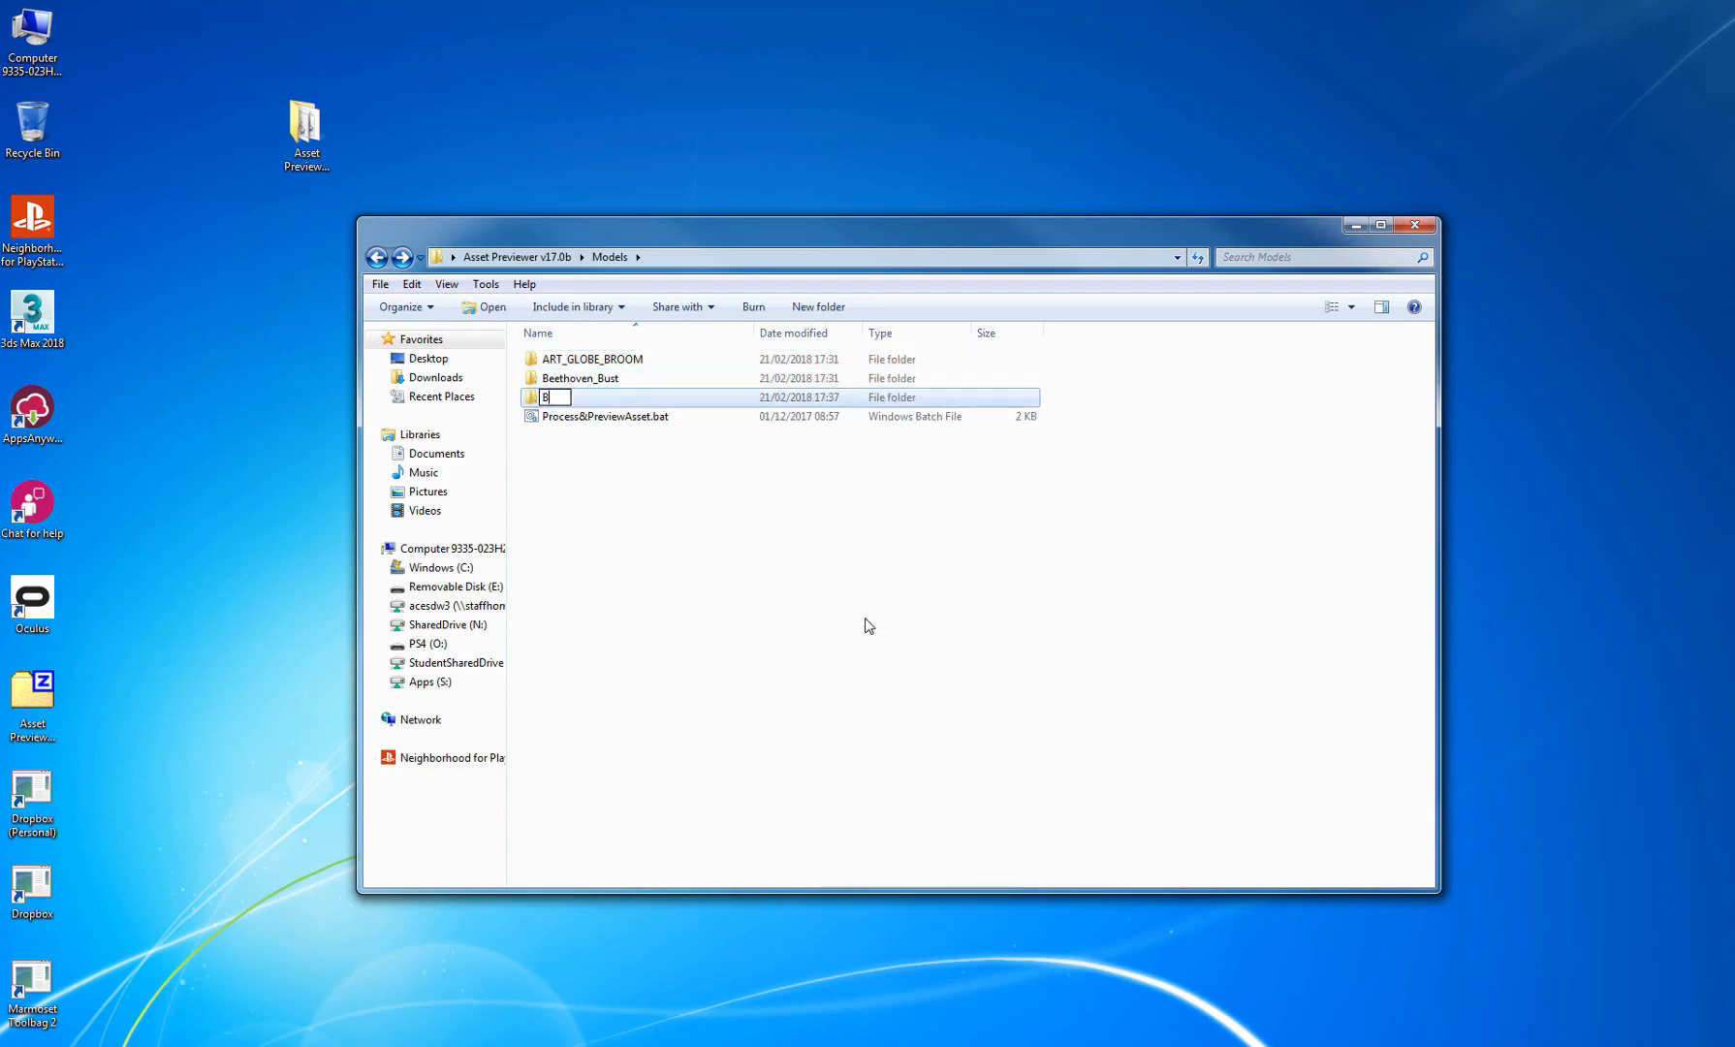
pyautogui.write('EEF_OVEN')
pyautogui.press('Return')
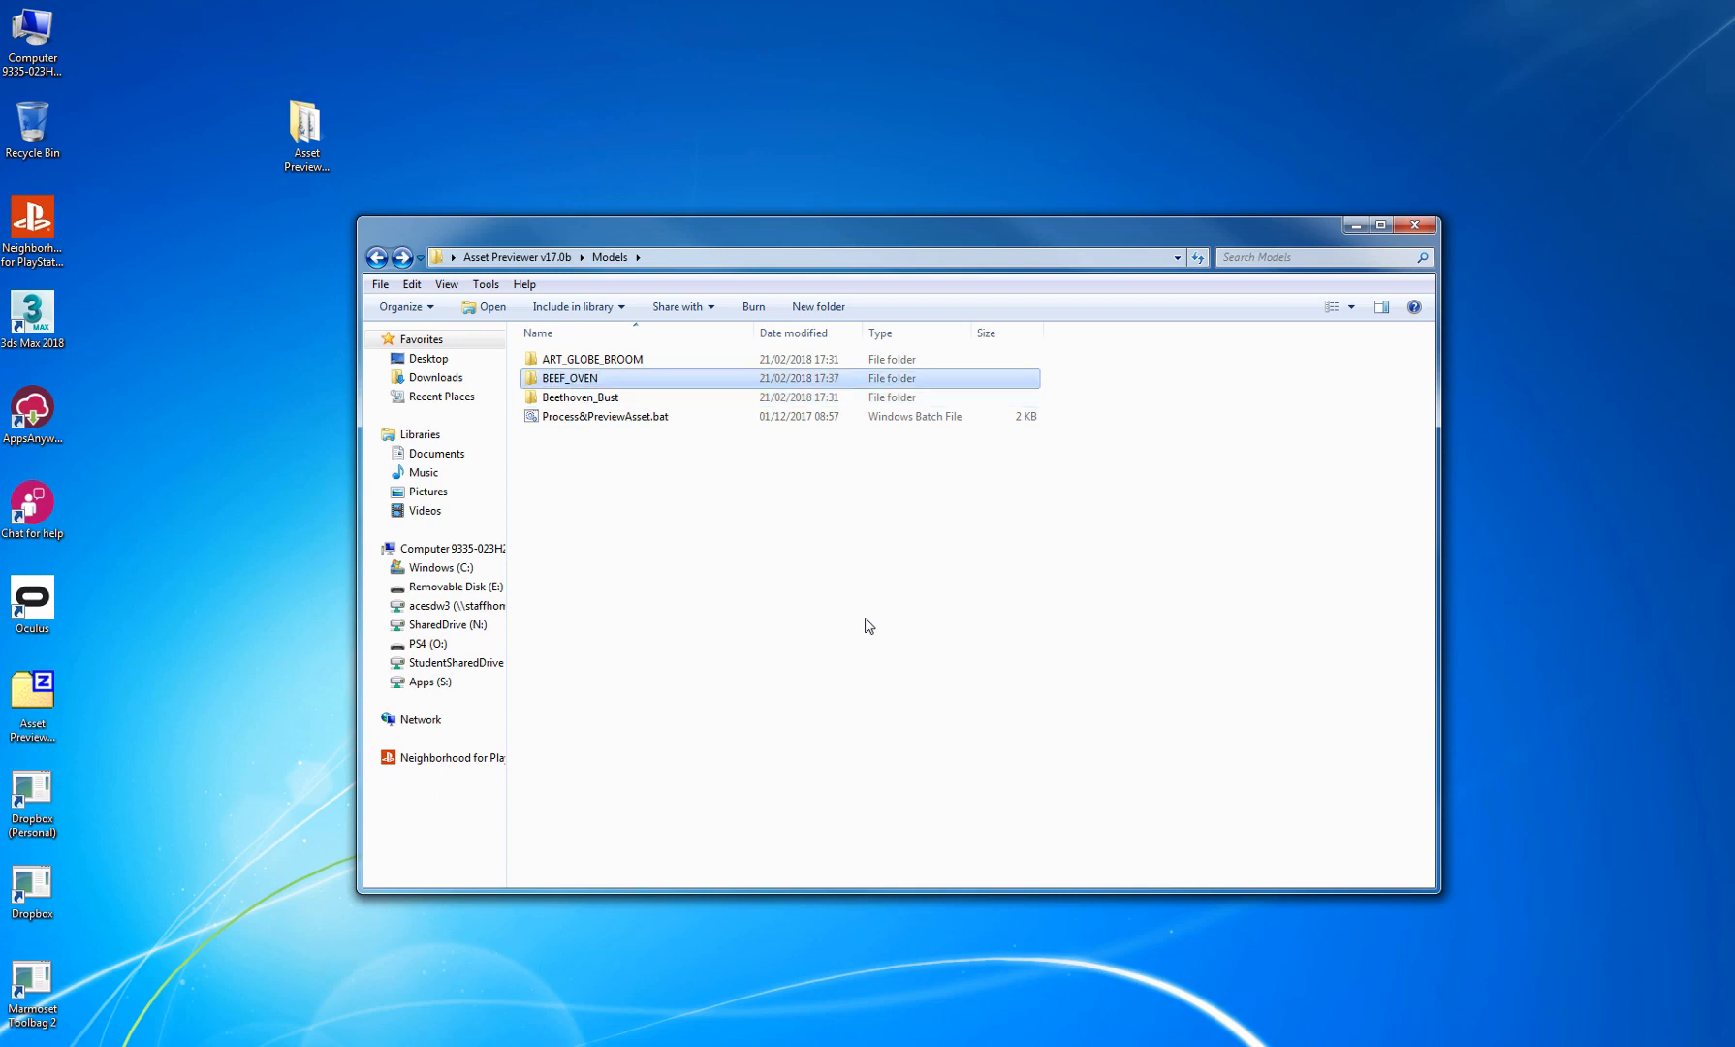
# - Copy beethoven_alb.dds, beethoven_nrm.dds and beethoven_rough.dds from Beethoven_Bust into BEEF_OVEN, then return to the parent folder
pyautogui.doubleClick(593, 398)
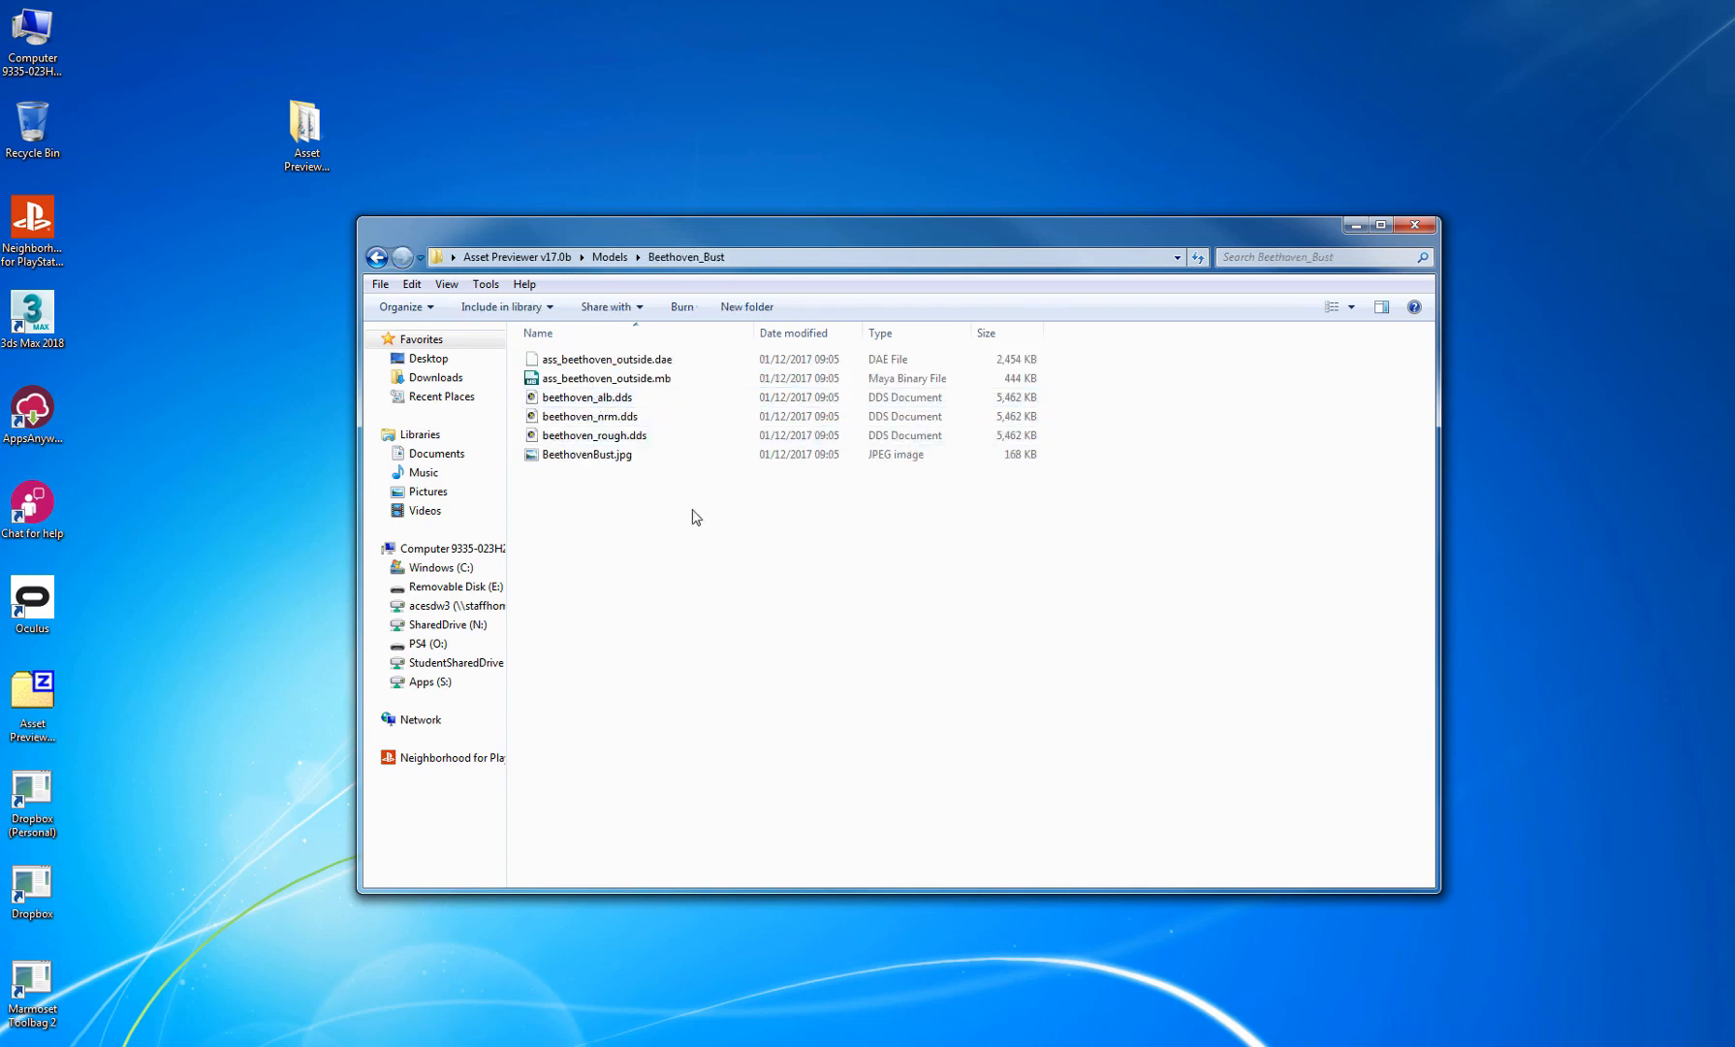
pyautogui.click(593, 398)
pyautogui.keyDown('ctrl'); pyautogui.click(621, 416); pyautogui.keyUp('ctrl')
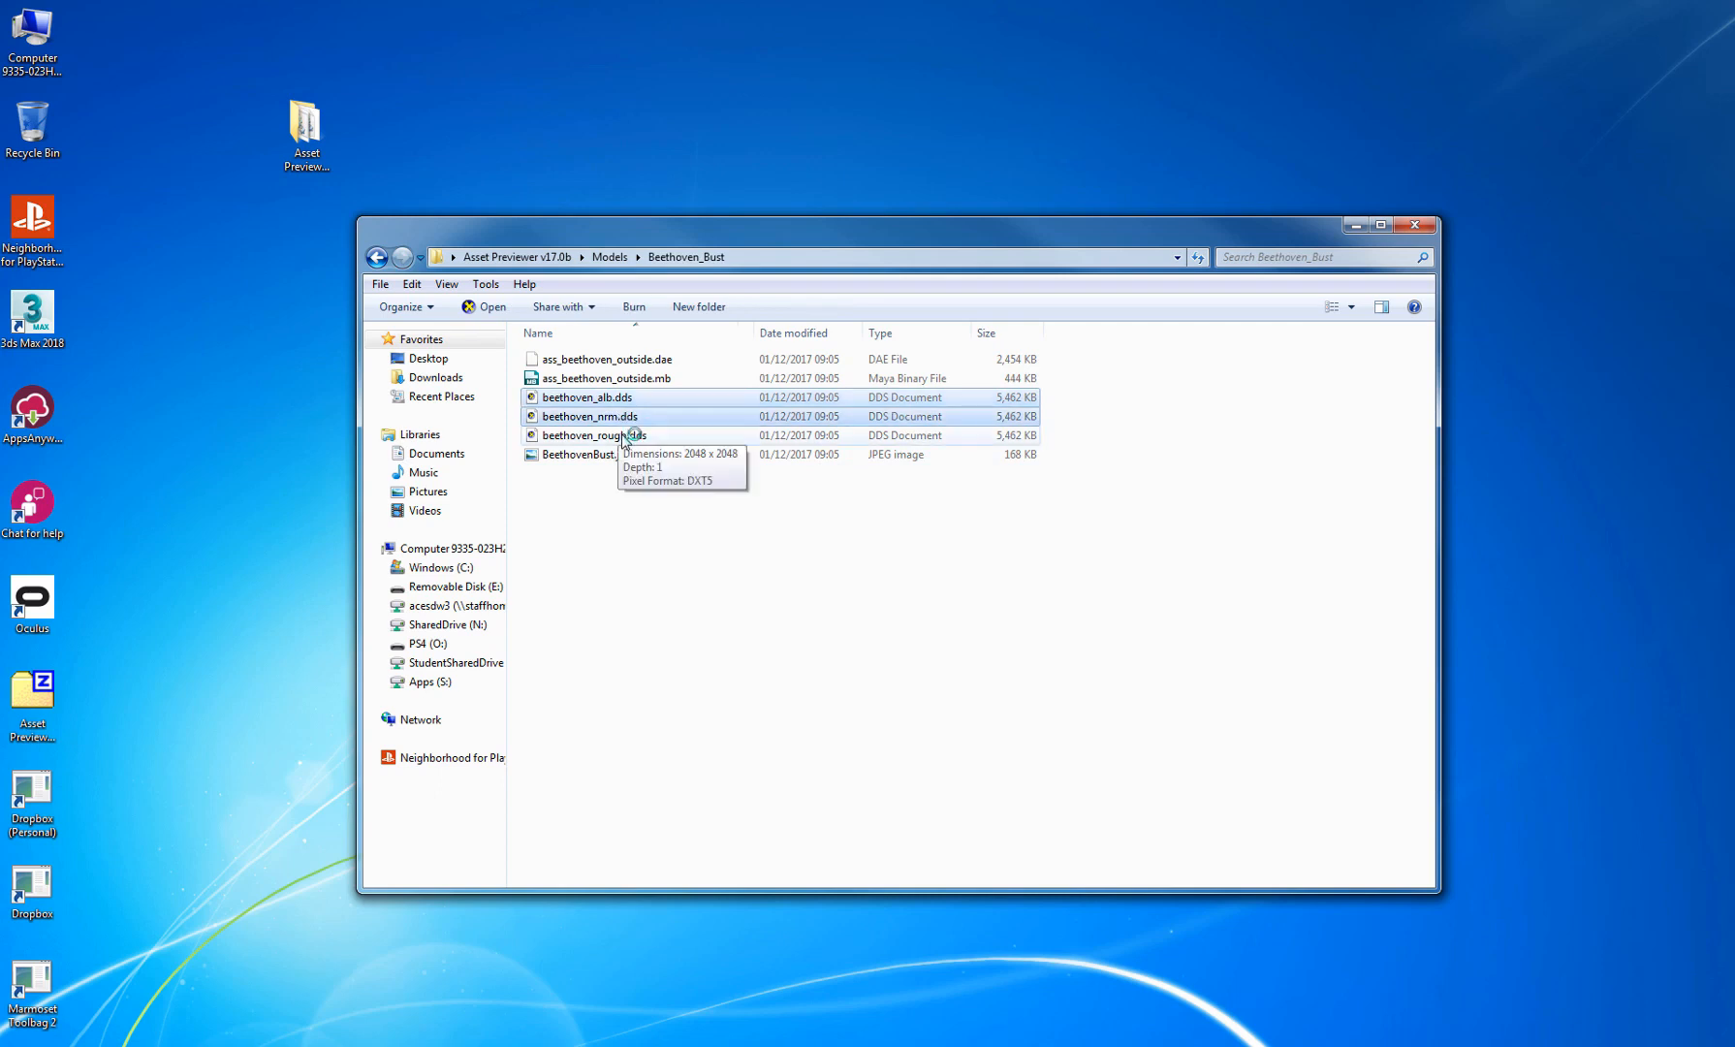
pyautogui.keyDown('ctrl'); pyautogui.click(620, 436); pyautogui.keyUp('ctrl')
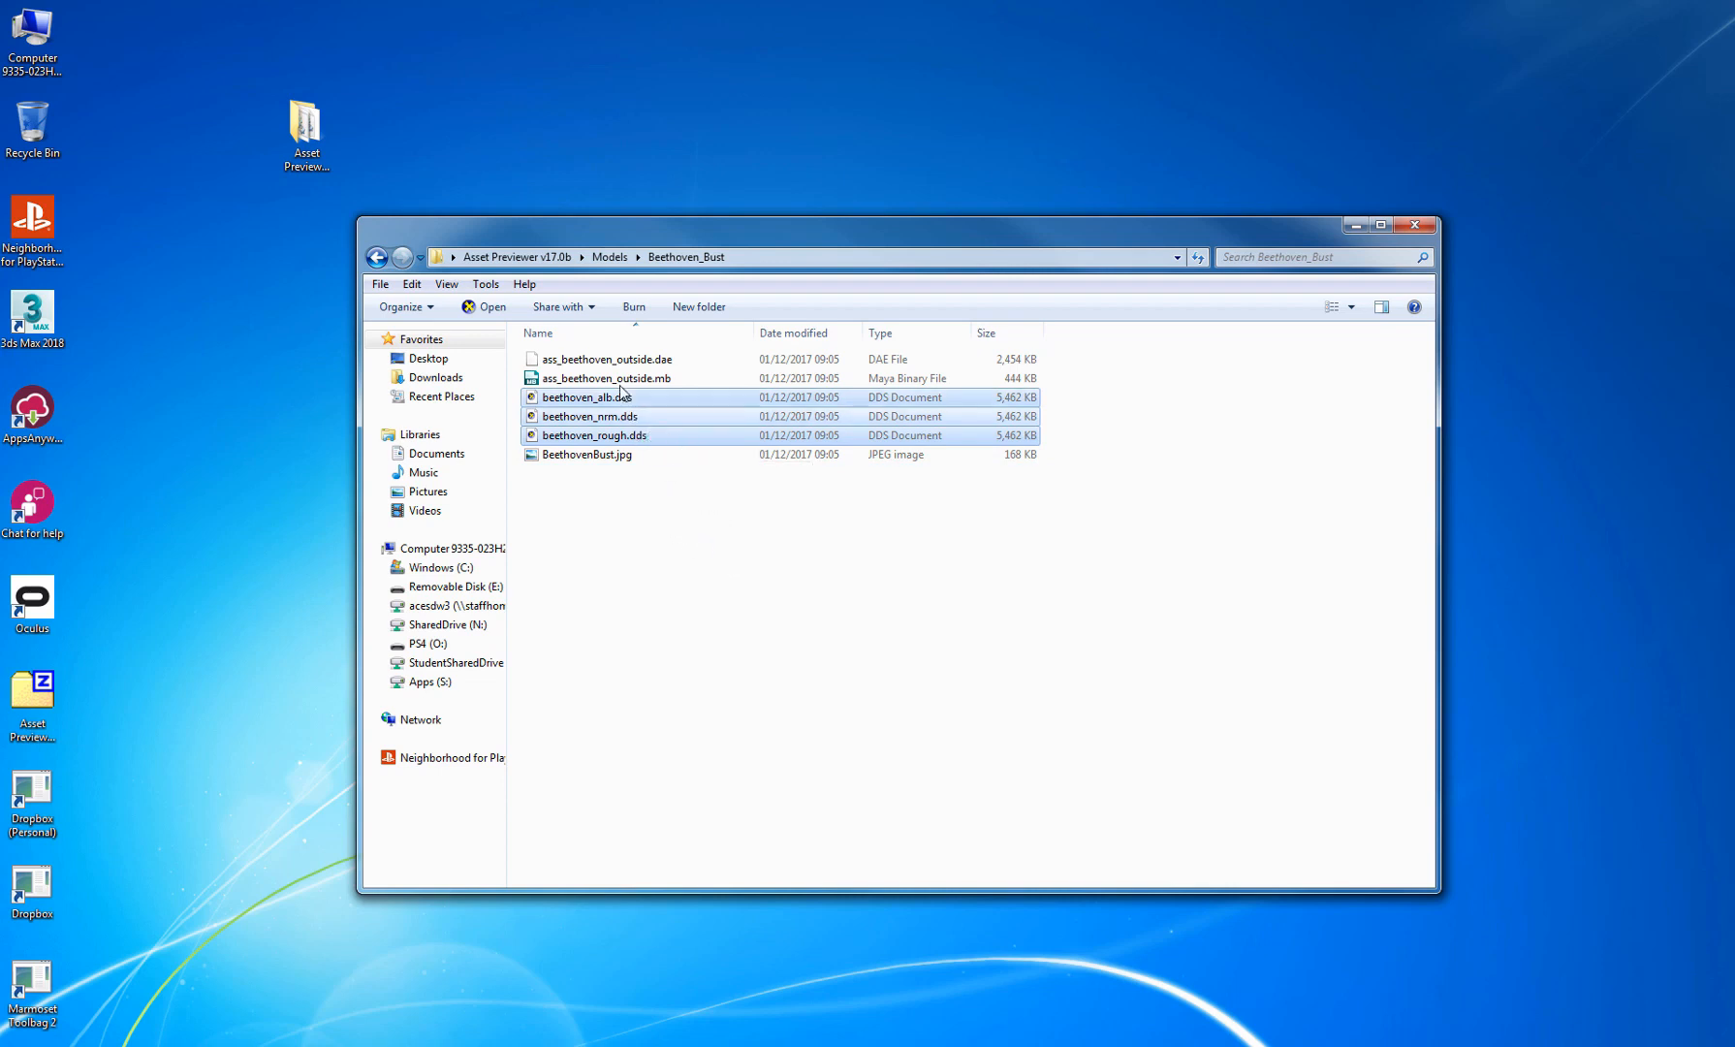
pyautogui.click(377, 258)
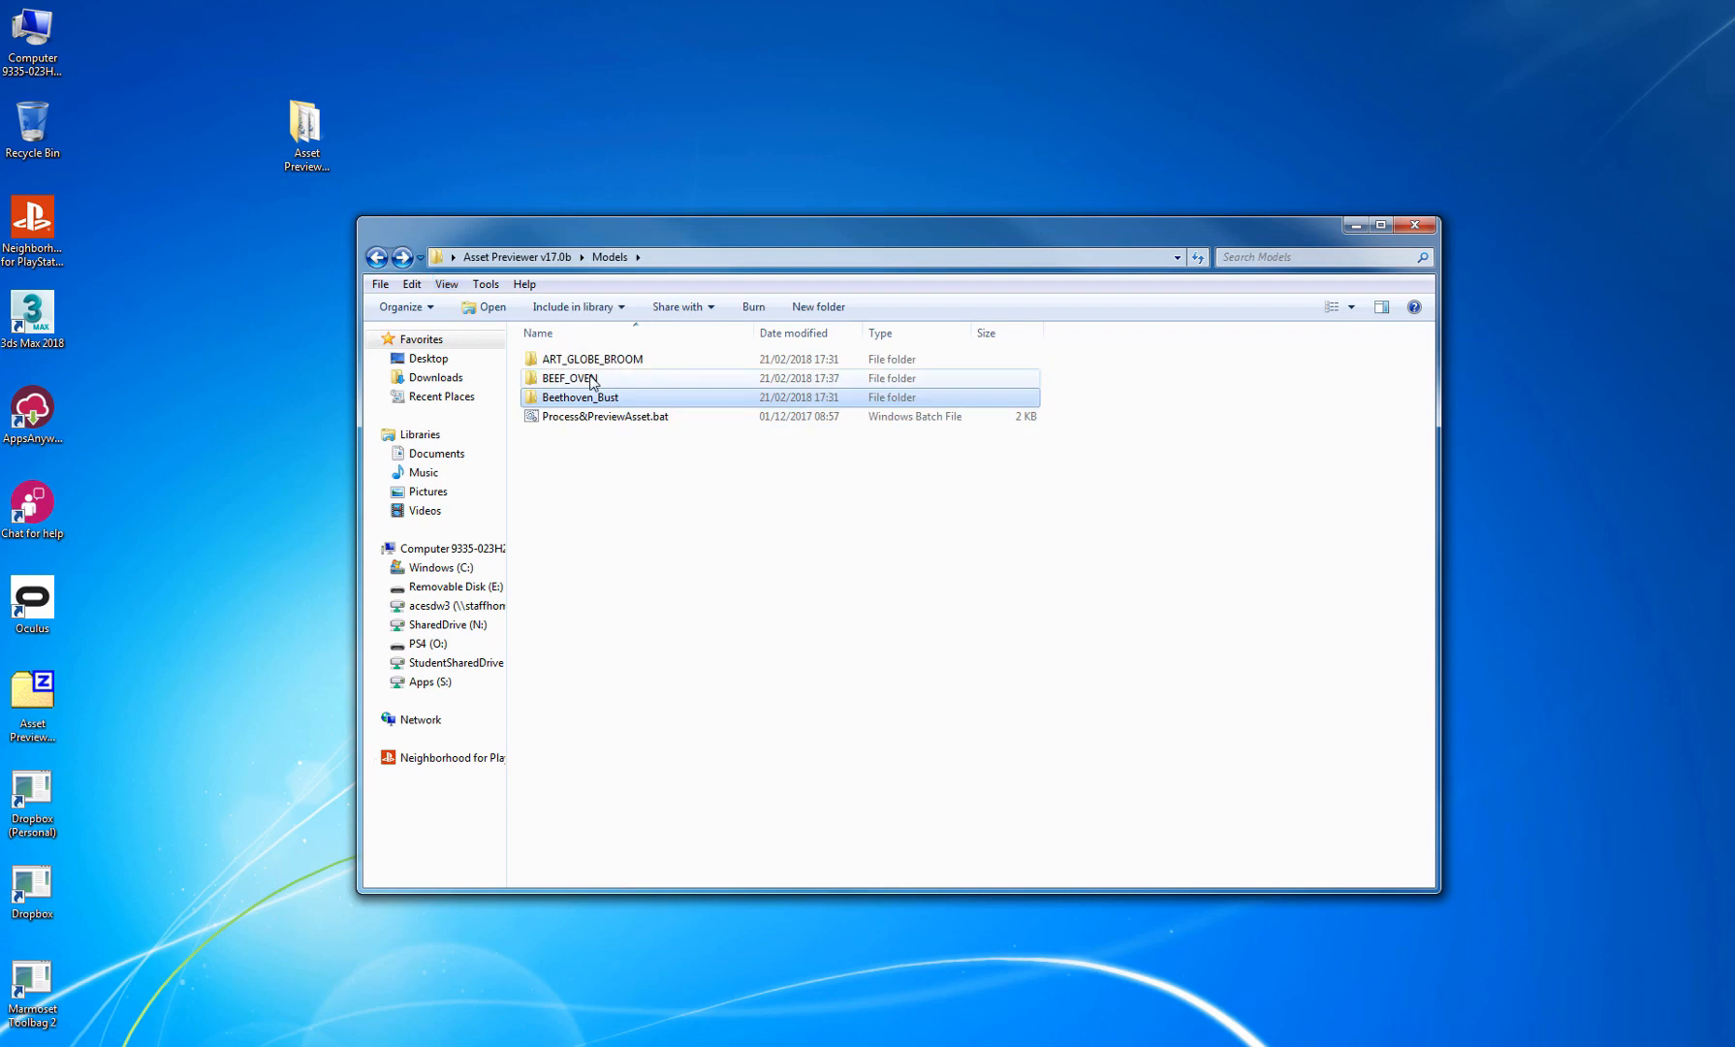
pyautogui.doubleClick(593, 380)
pyautogui.hotkey('ctrl', 'v')
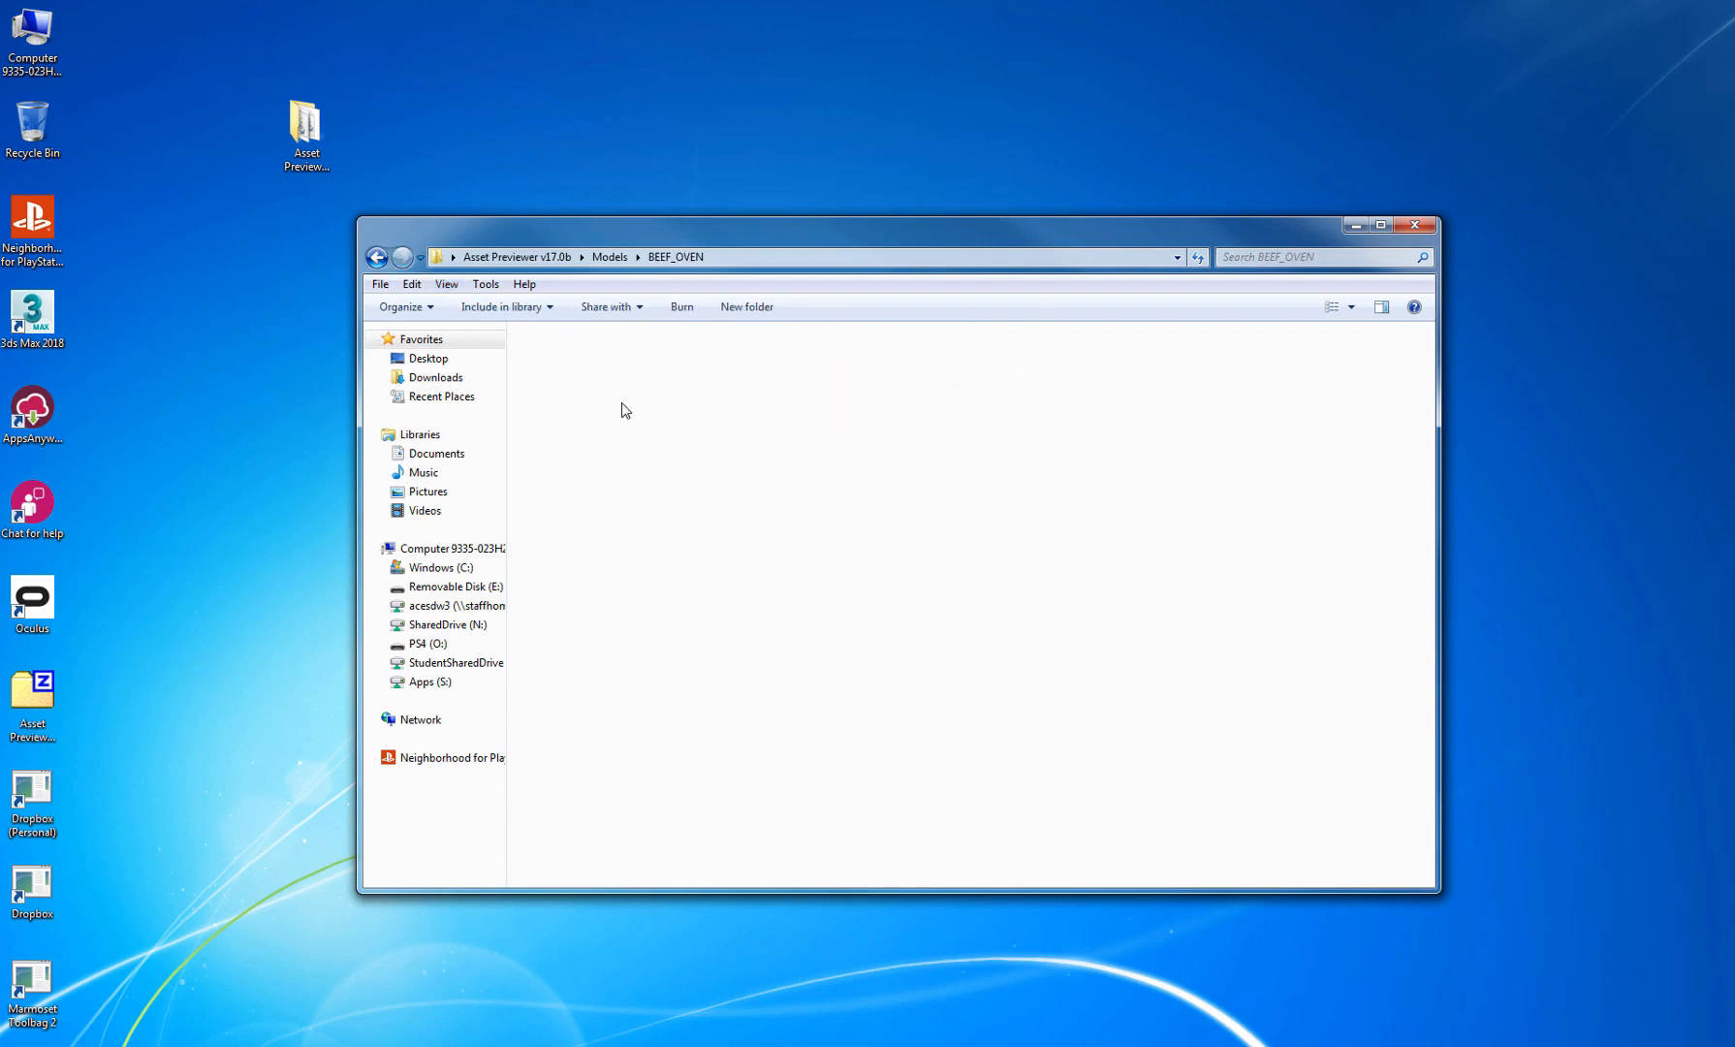
pyautogui.click(659, 458)
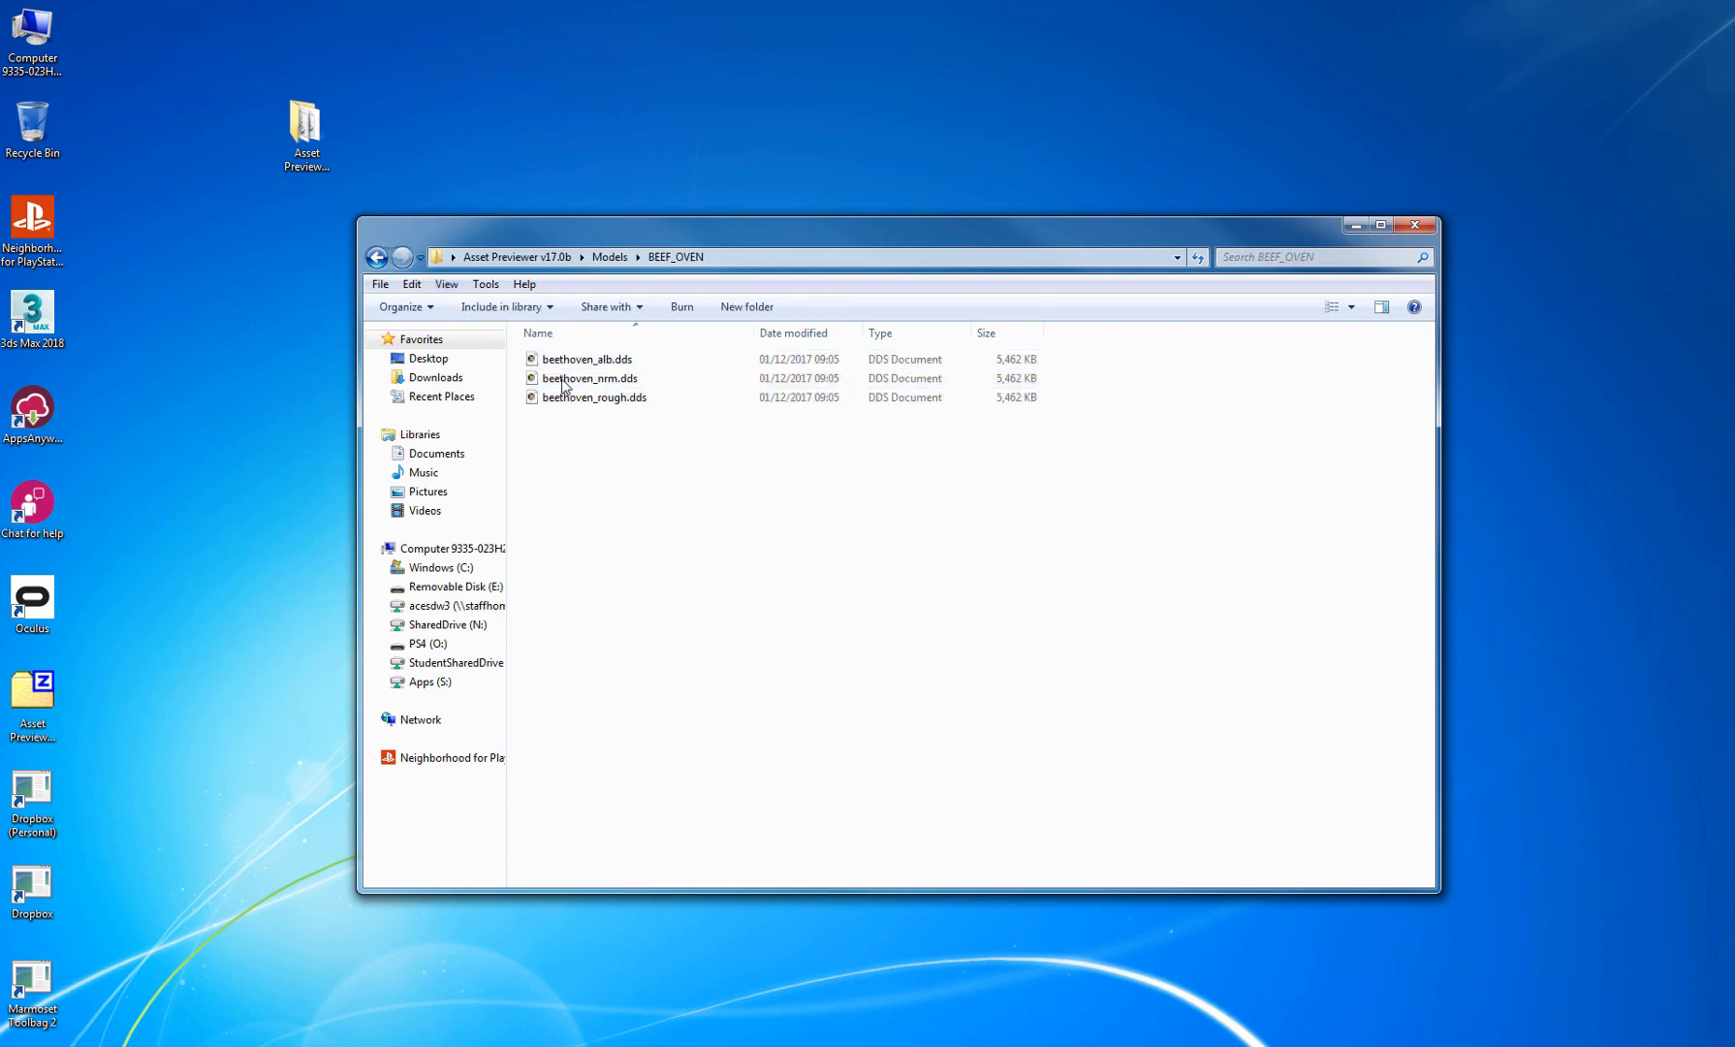
pyautogui.click(377, 258)
# - Minimise Windows Explorer, return to Maya and save the scene as BEEF_OVEN, Maya Binary, in Asset Previewer v17.0b's Models\BEEF_OVEN folder
pyautogui.click(1355, 226)
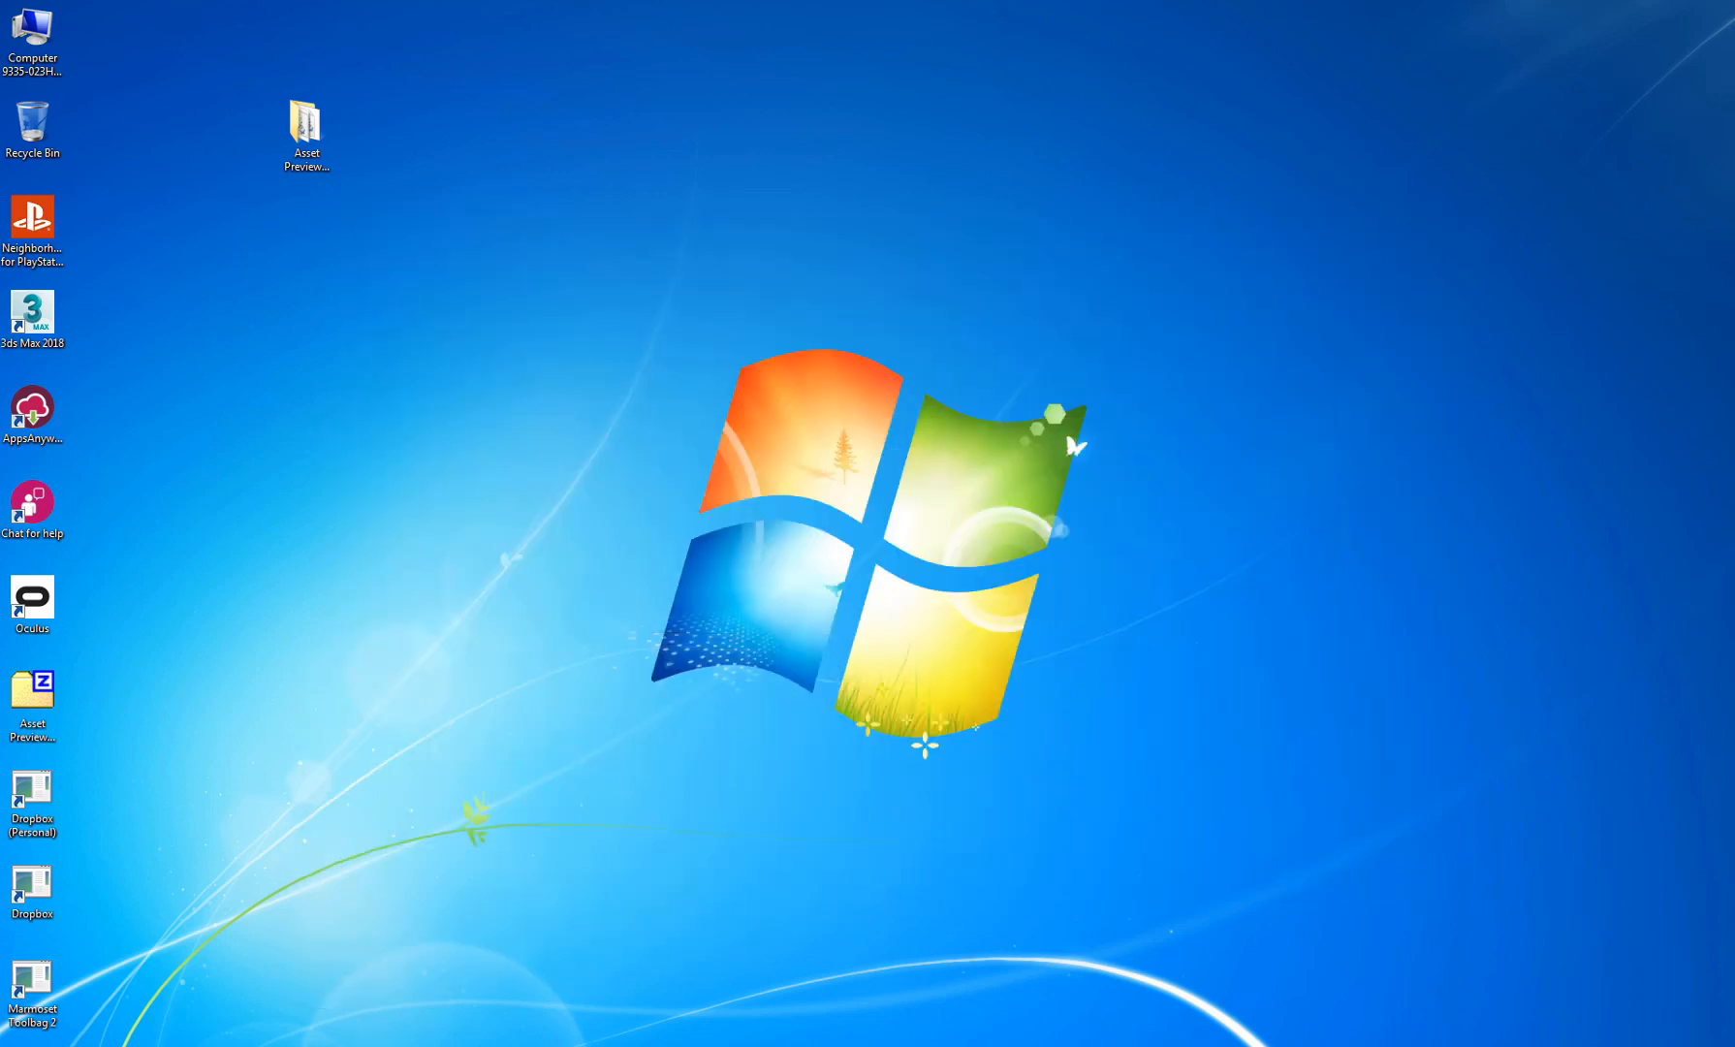
pyautogui.moveTo(216, 1043)
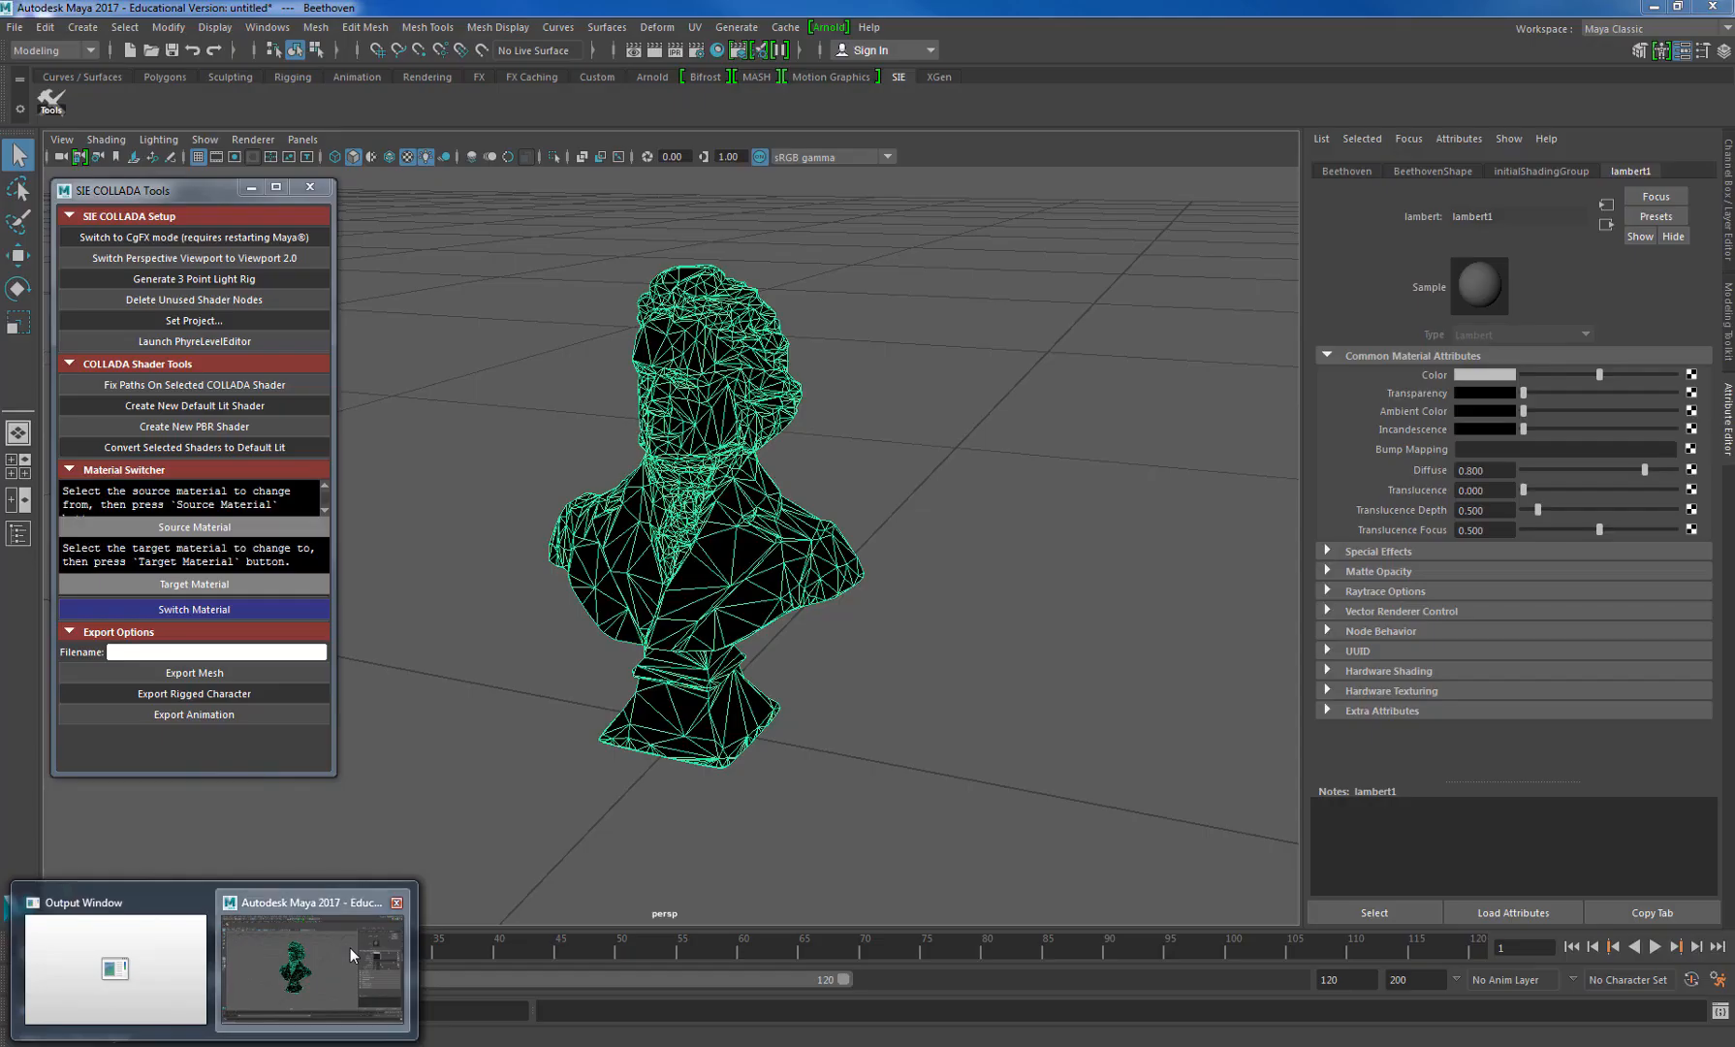
pyautogui.click(349, 950)
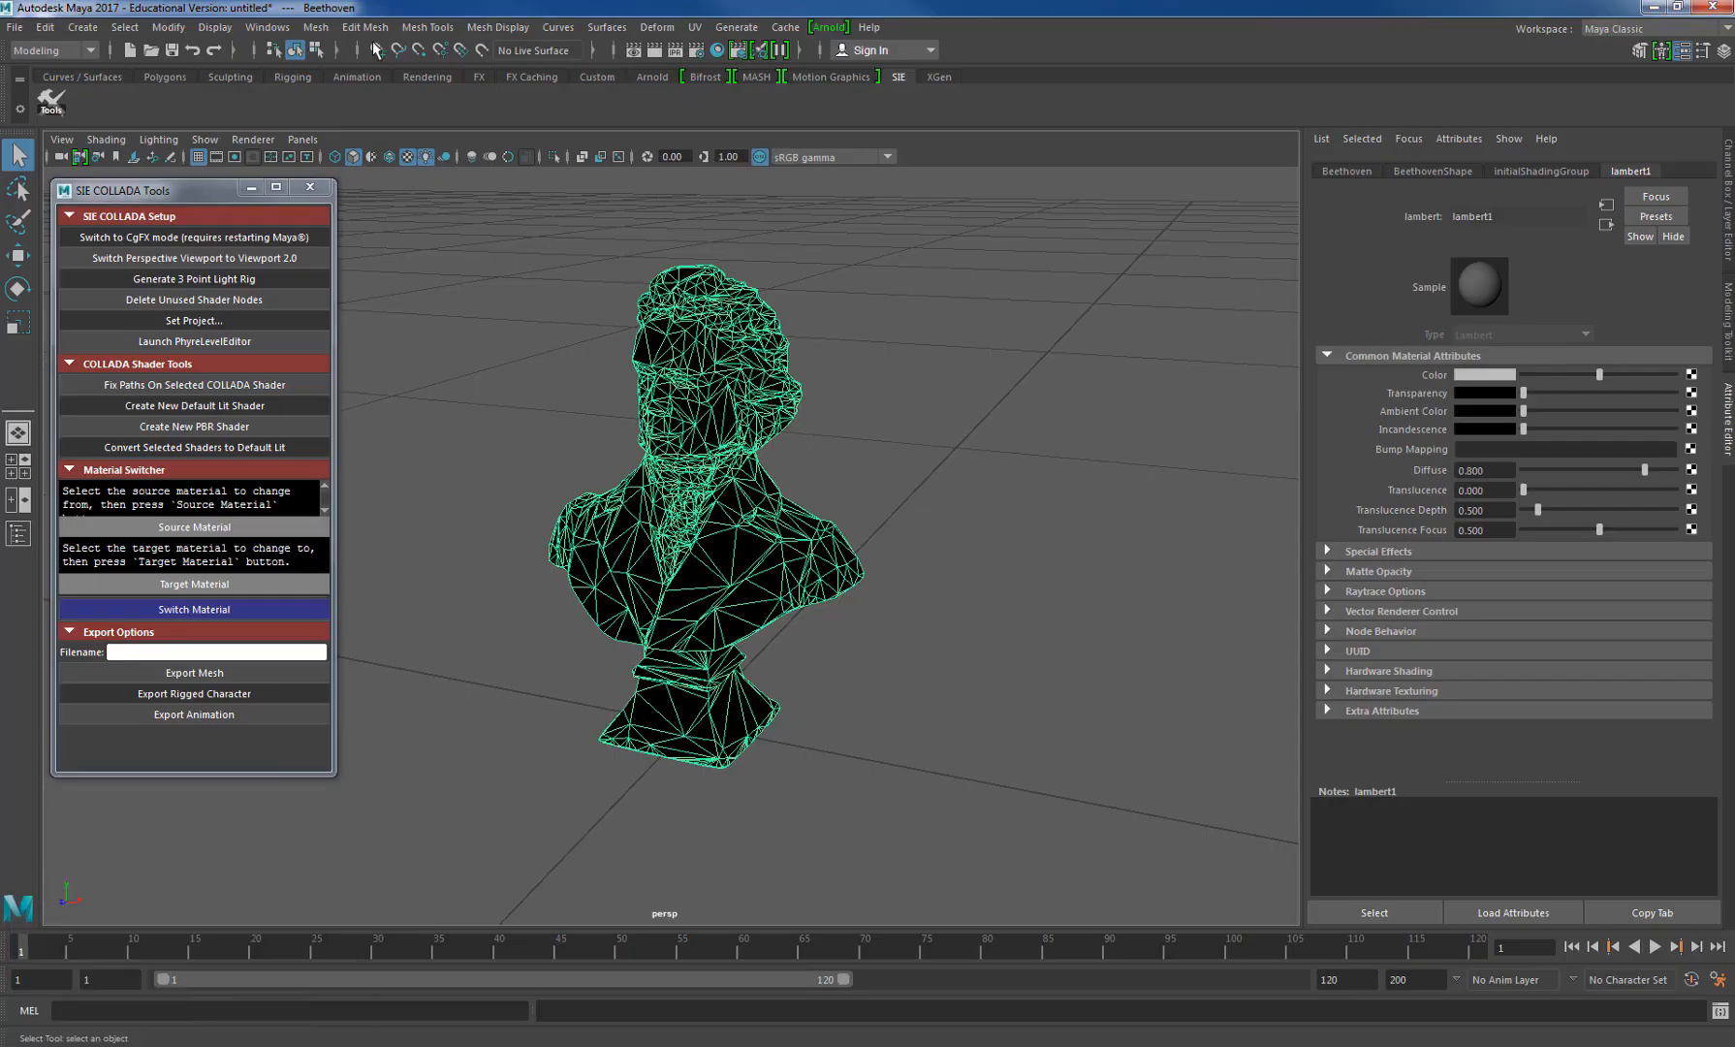
pyautogui.click(13, 28)
pyautogui.click(79, 119)
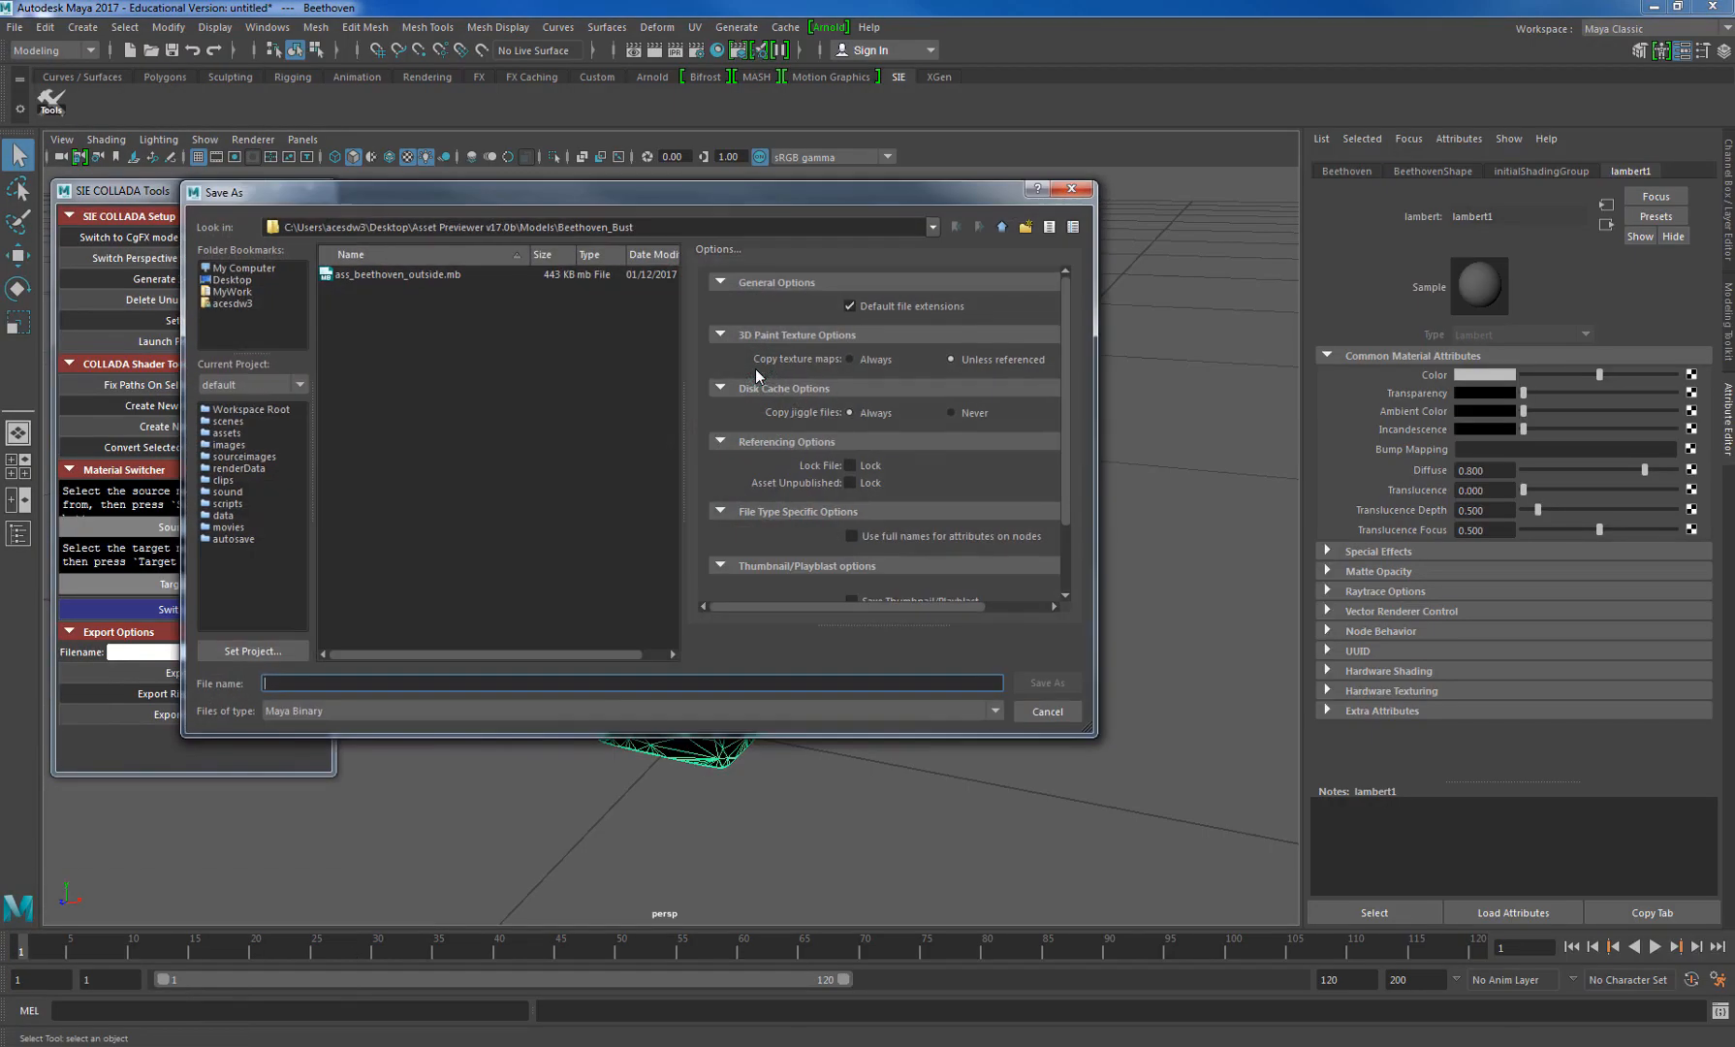
pyautogui.moveTo(644, 227); pyautogui.dragTo(557, 231)
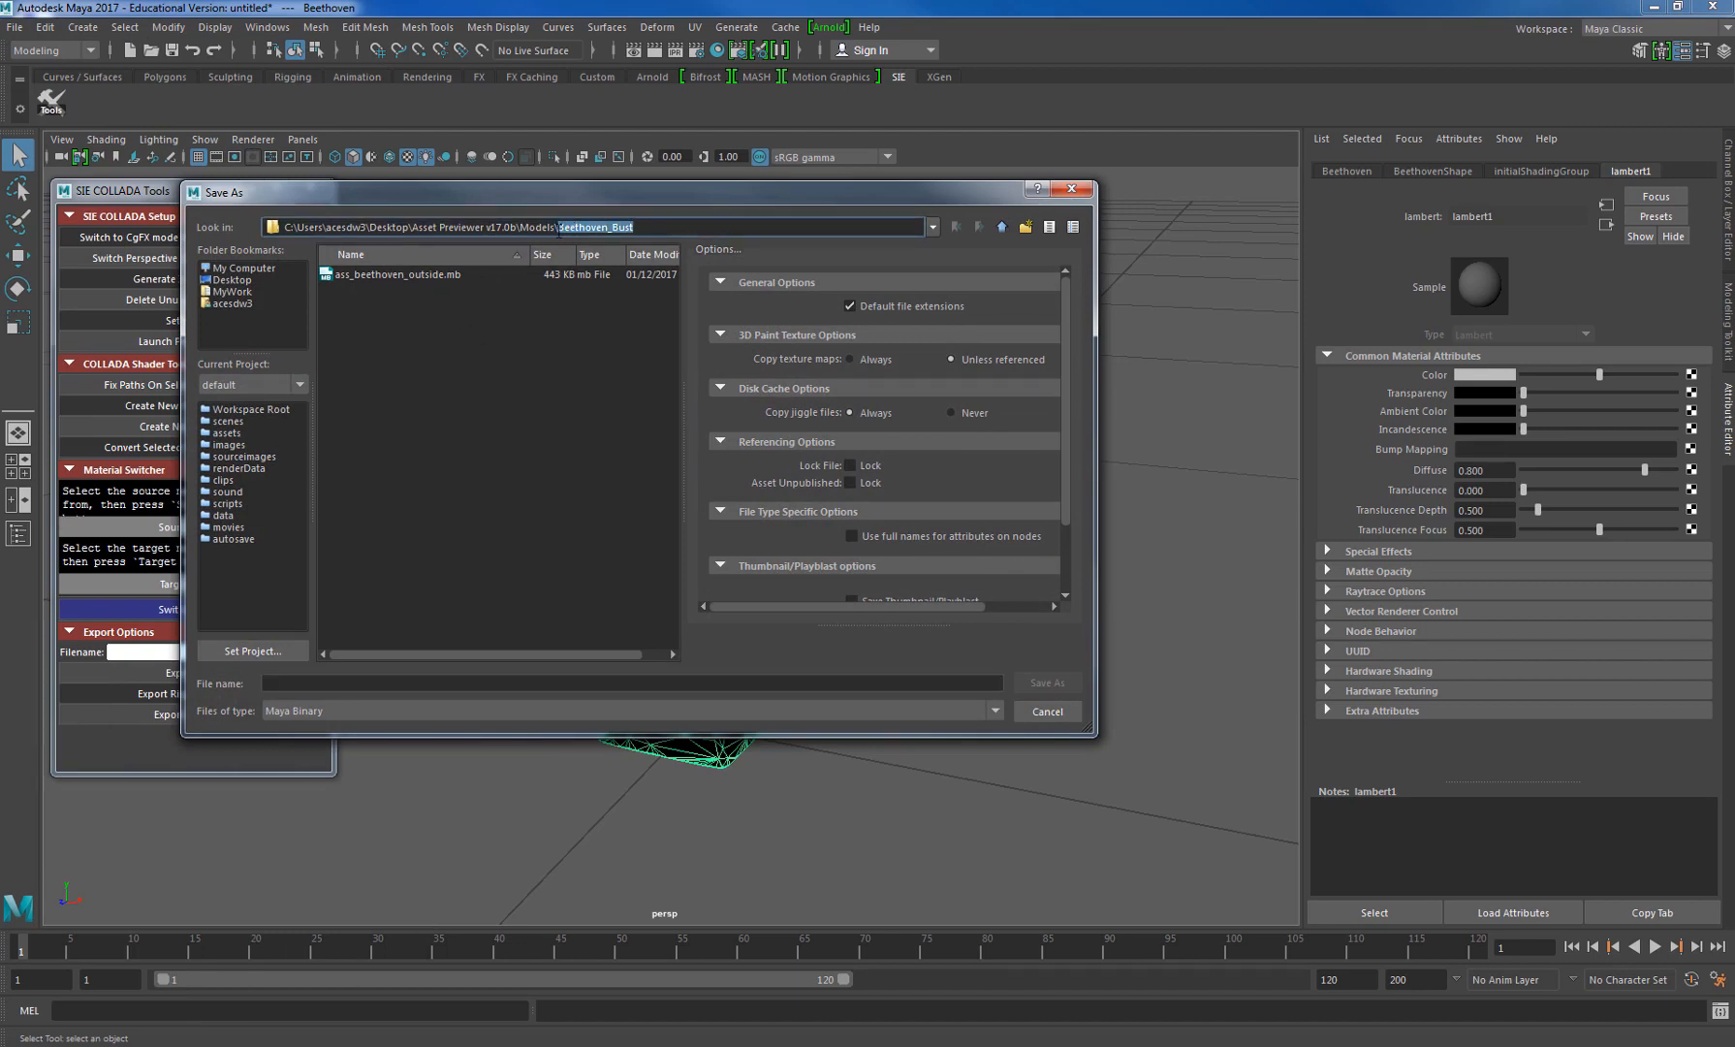
pyautogui.press('BackSpace')
pyautogui.press('BackSpace')
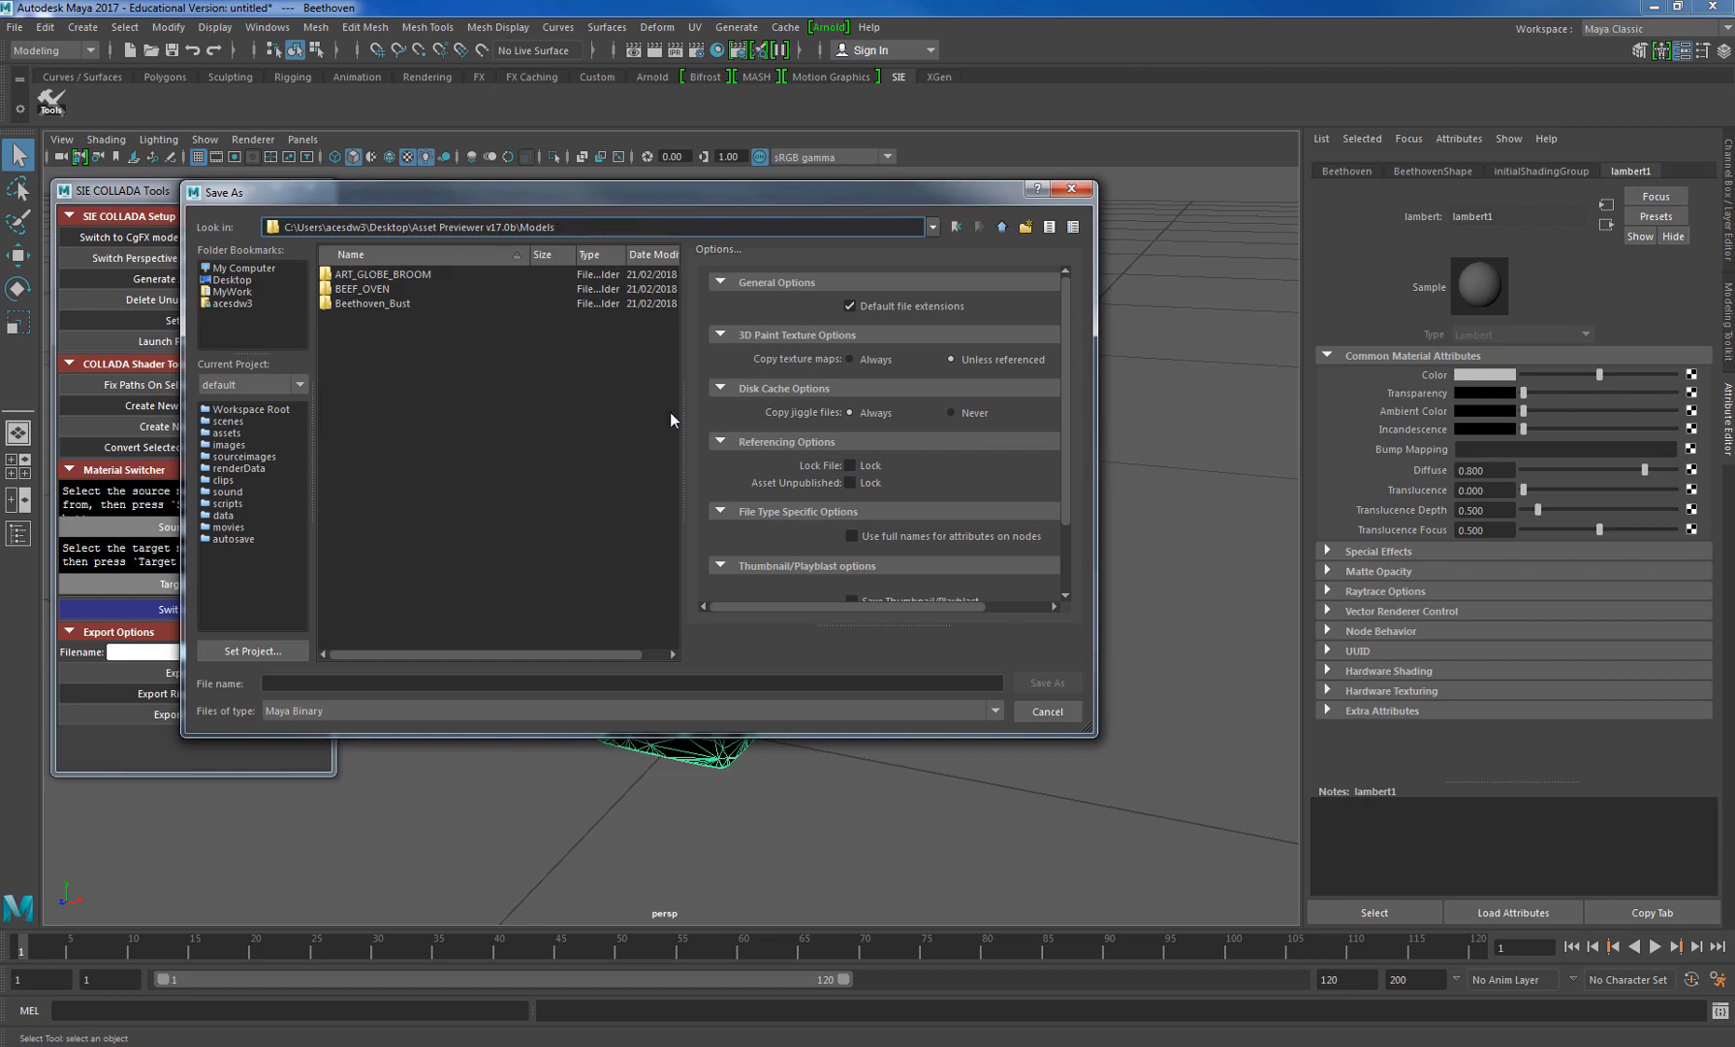
pyautogui.doubleClick(356, 287)
pyautogui.click(271, 683)
pyautogui.write('BEE')
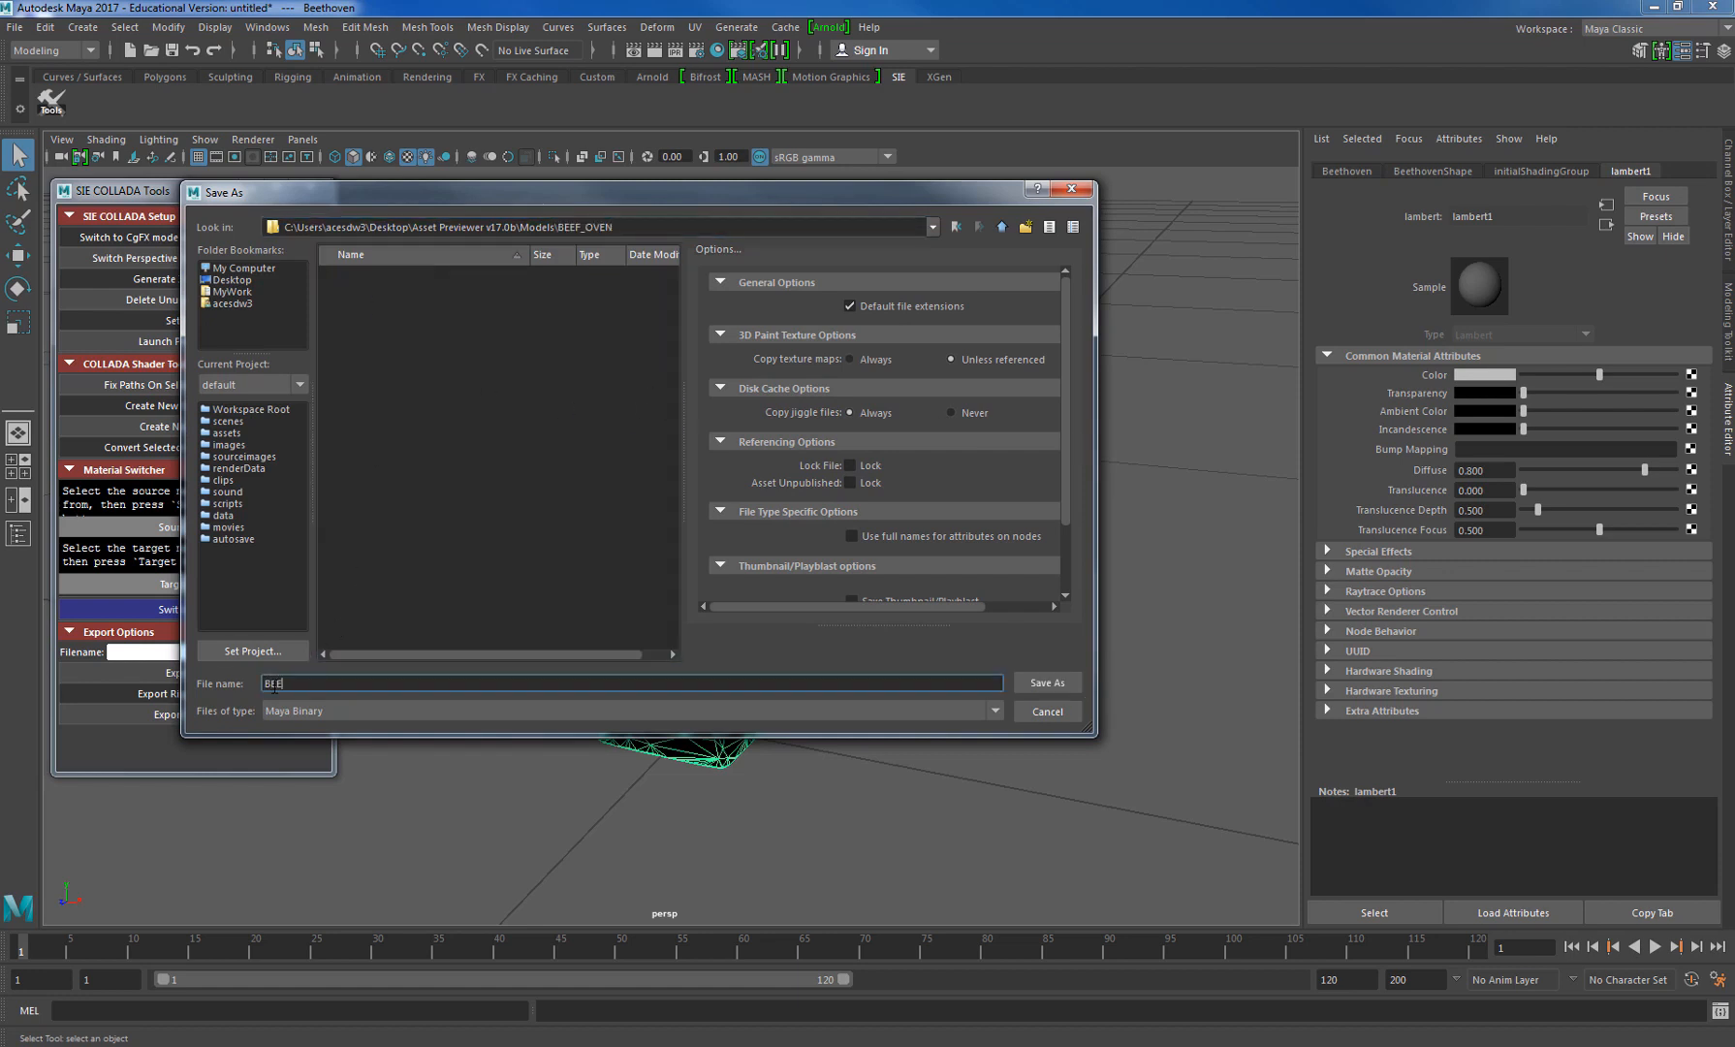
pyautogui.write('F_OVEN')
pyautogui.click(1049, 682)
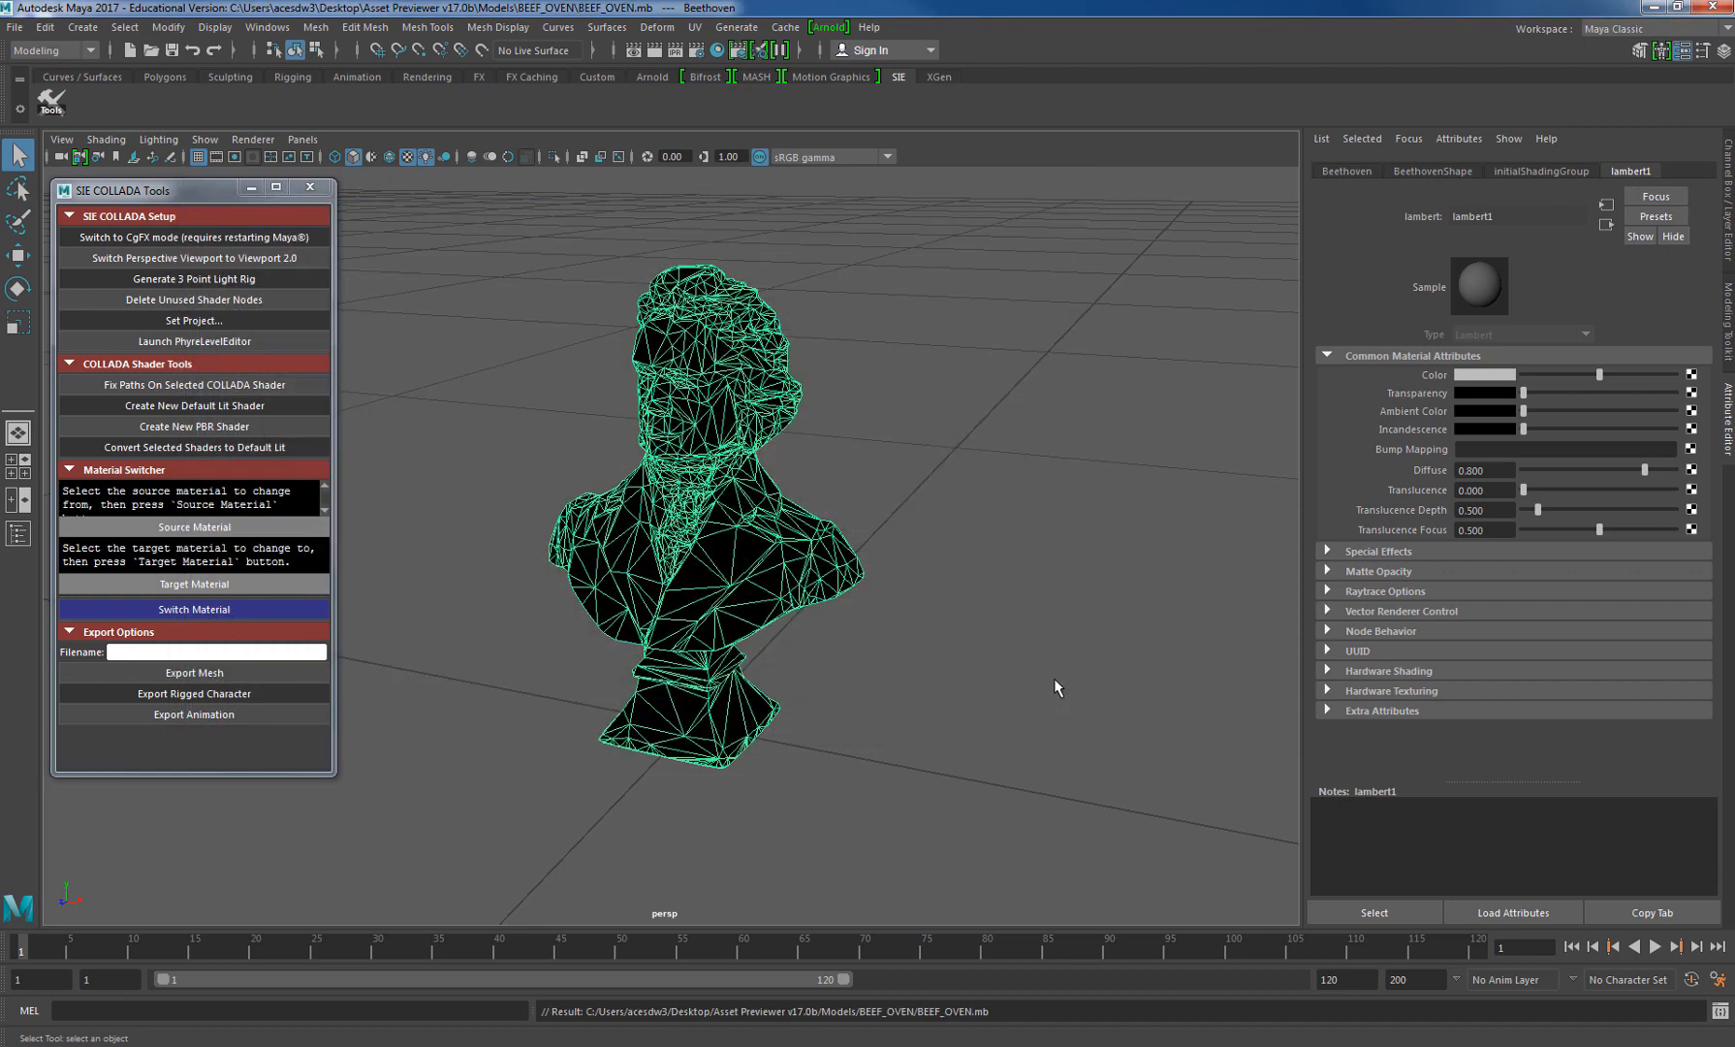
# - Rename the bust's transform node to BEEF_OVEN, then deselect and reselect the bust
pyautogui.click(1355, 172)
pyautogui.doubleClick(1517, 221)
pyautogui.write('BEE')
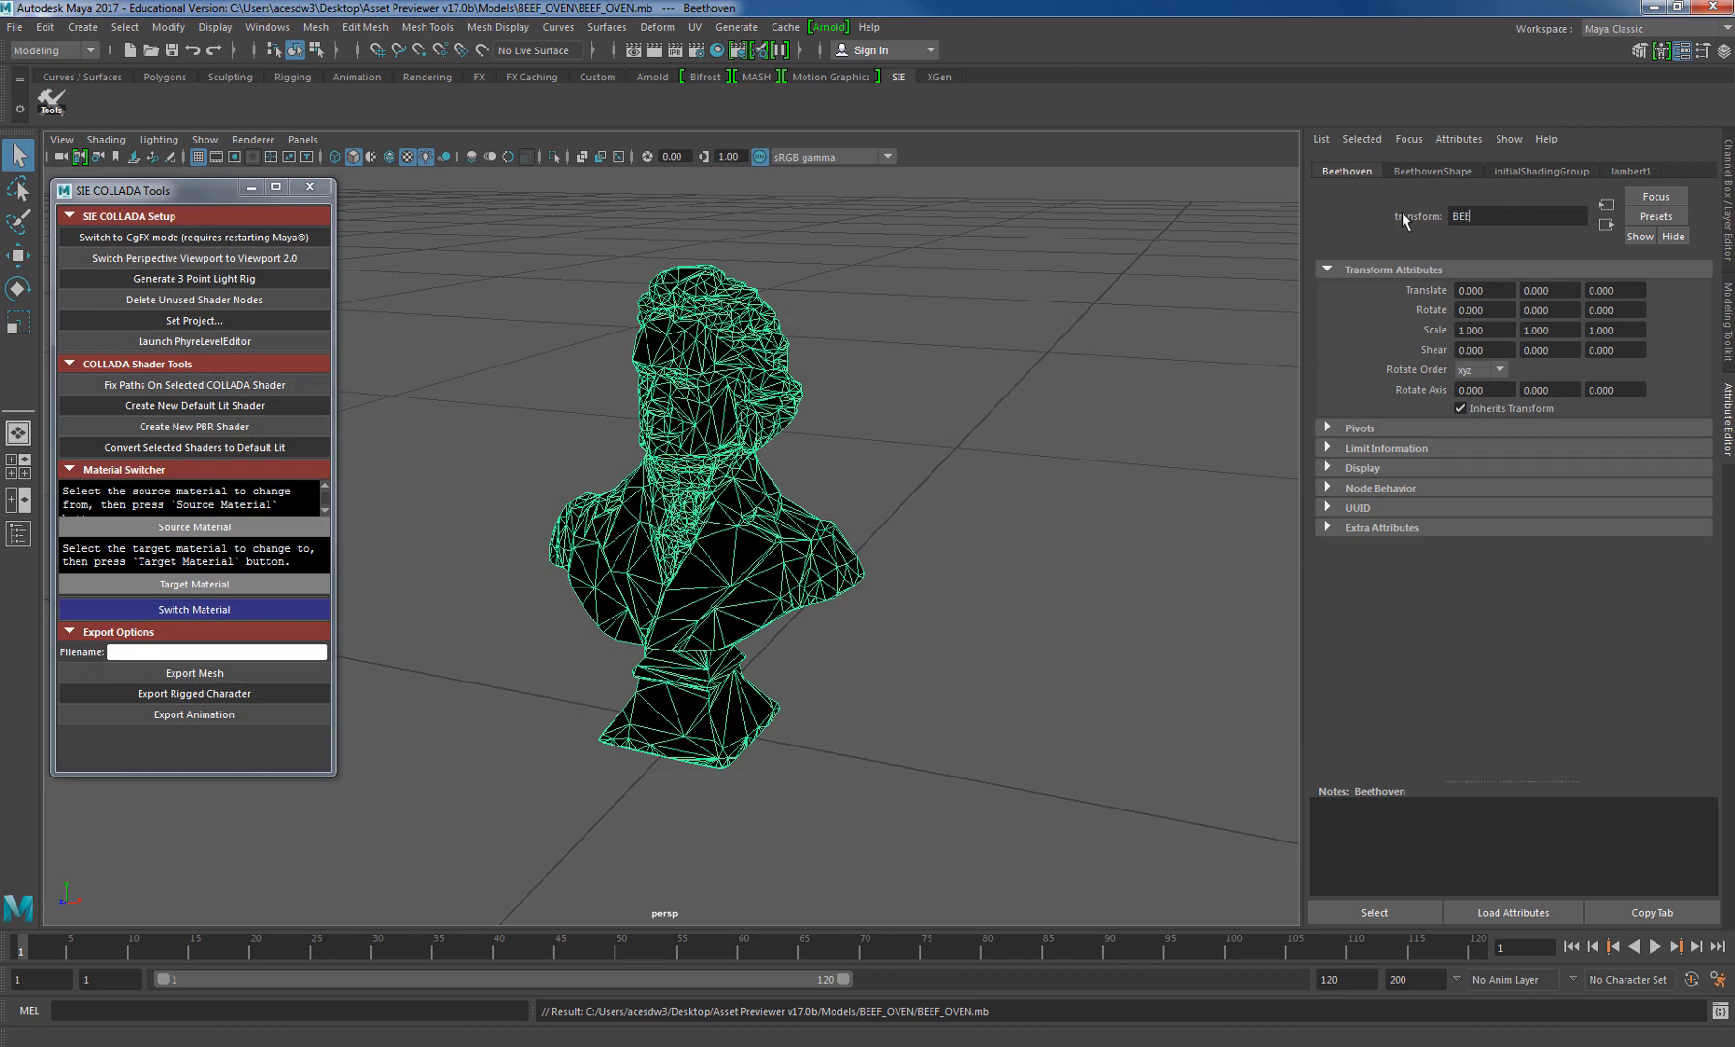
pyautogui.write('F_OVEN')
pyautogui.press('Return')
pyautogui.click(1095, 377)
pyautogui.click(767, 572)
pyautogui.moveTo(767, 572)
pyautogui.keyDown('alt'); pyautogui.mouseDown()
pyautogui.moveTo(685, 453)
pyautogui.moveTo(774, 571)
pyautogui.moveTo(756, 582)
pyautogui.mouseUp(); pyautogui.keyUp('alt')
pyautogui.click(900, 449)
pyautogui.click(698, 382)
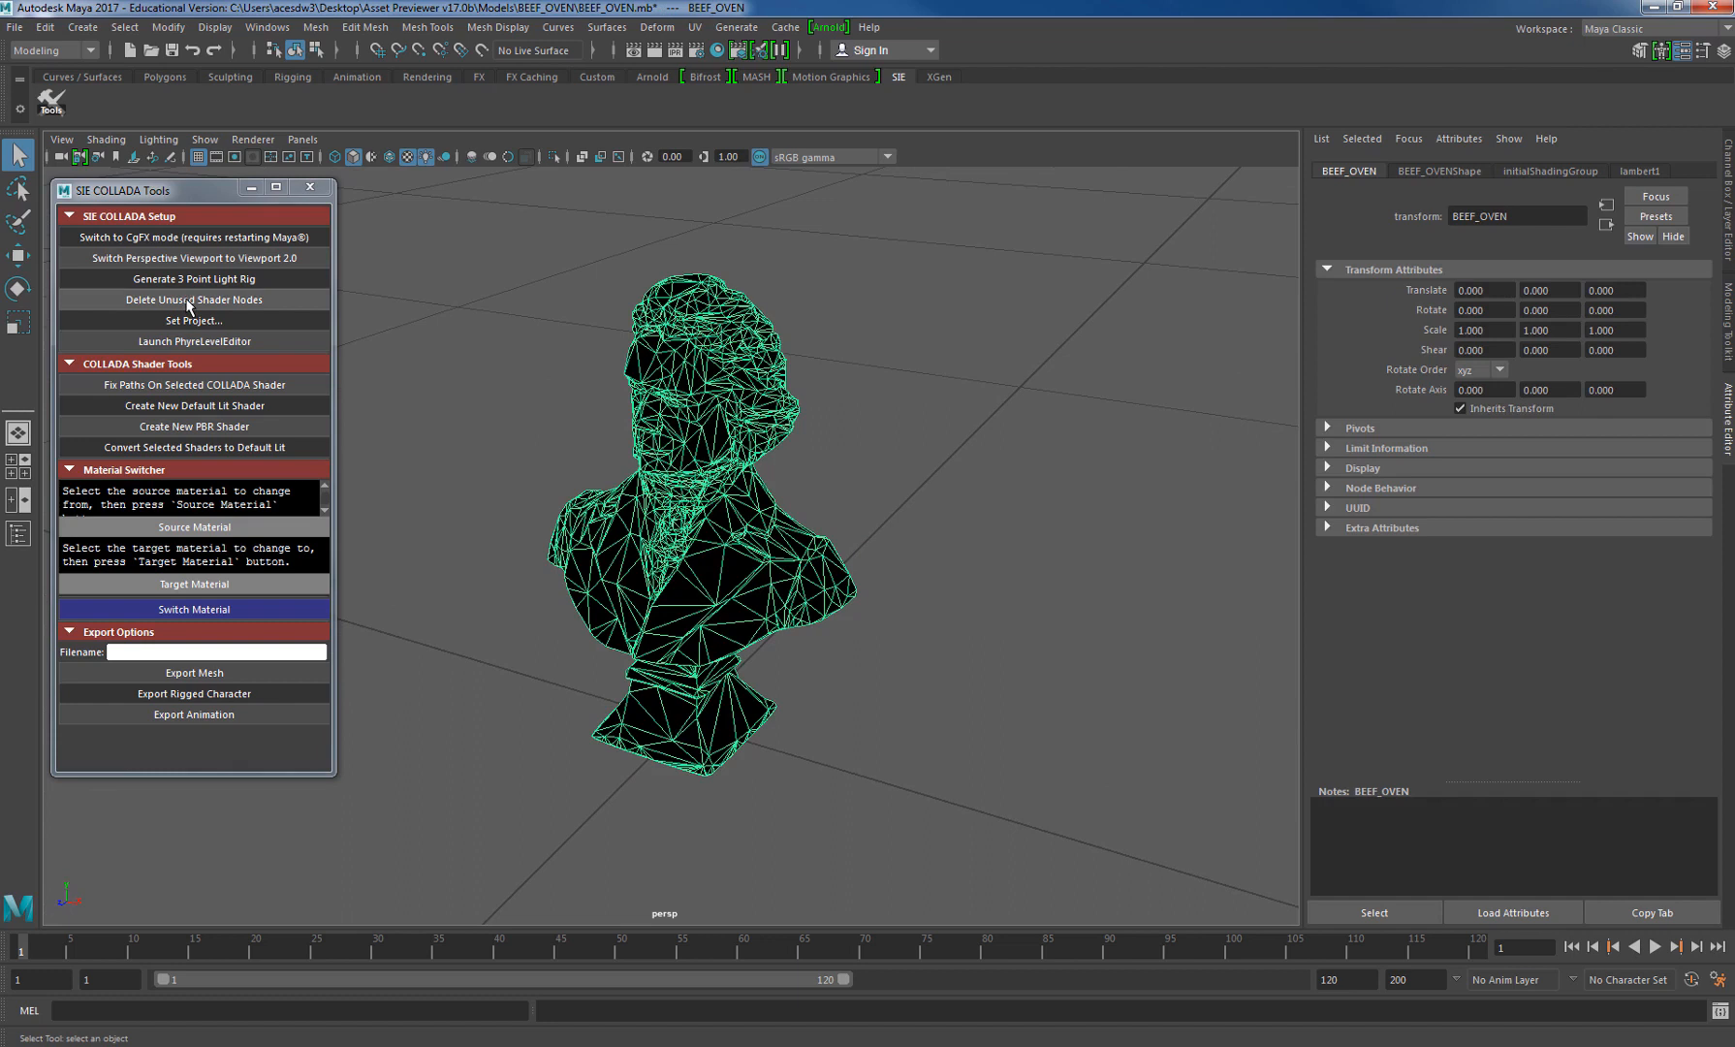
# - Create a new PBR shader named MAT_BEEF_OVEN with the SIE COLLADA Tools
pyautogui.click(231, 428)
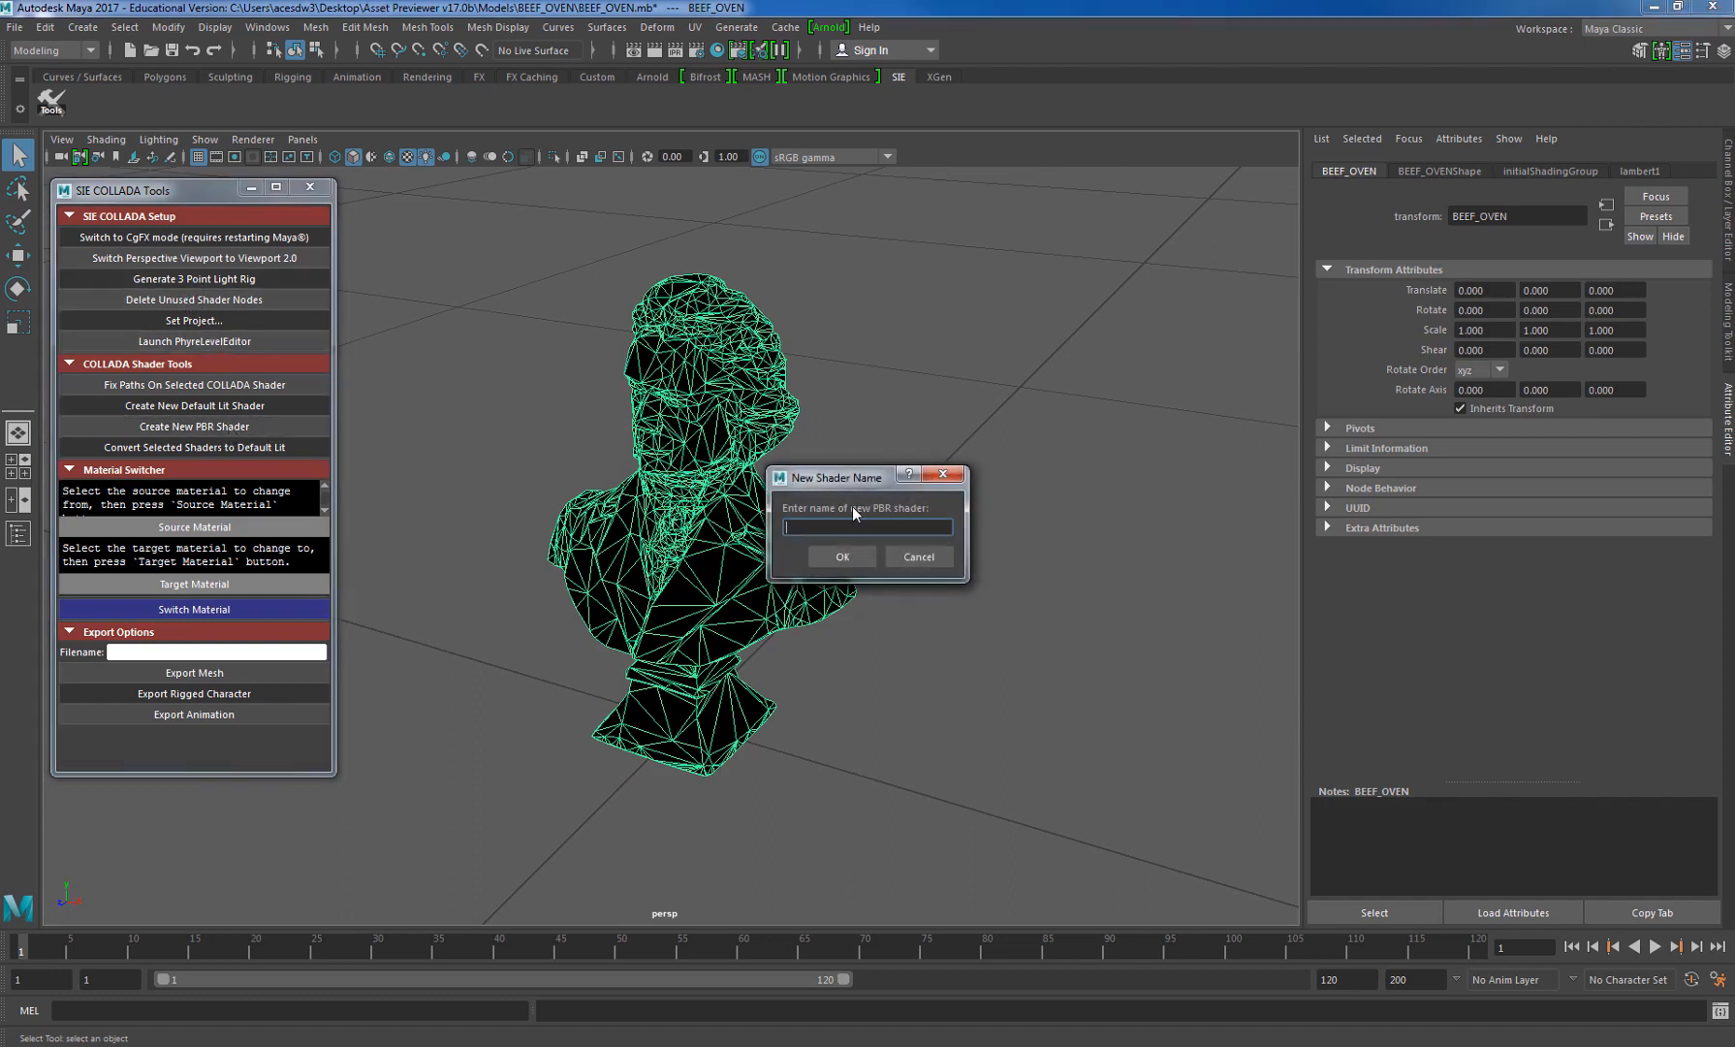
pyautogui.press('BackSpace')
pyautogui.press('BackSpace')
pyautogui.press('BackSpace')
pyautogui.write('MAT_BEEF_OVEN')
pyautogui.click(855, 558)
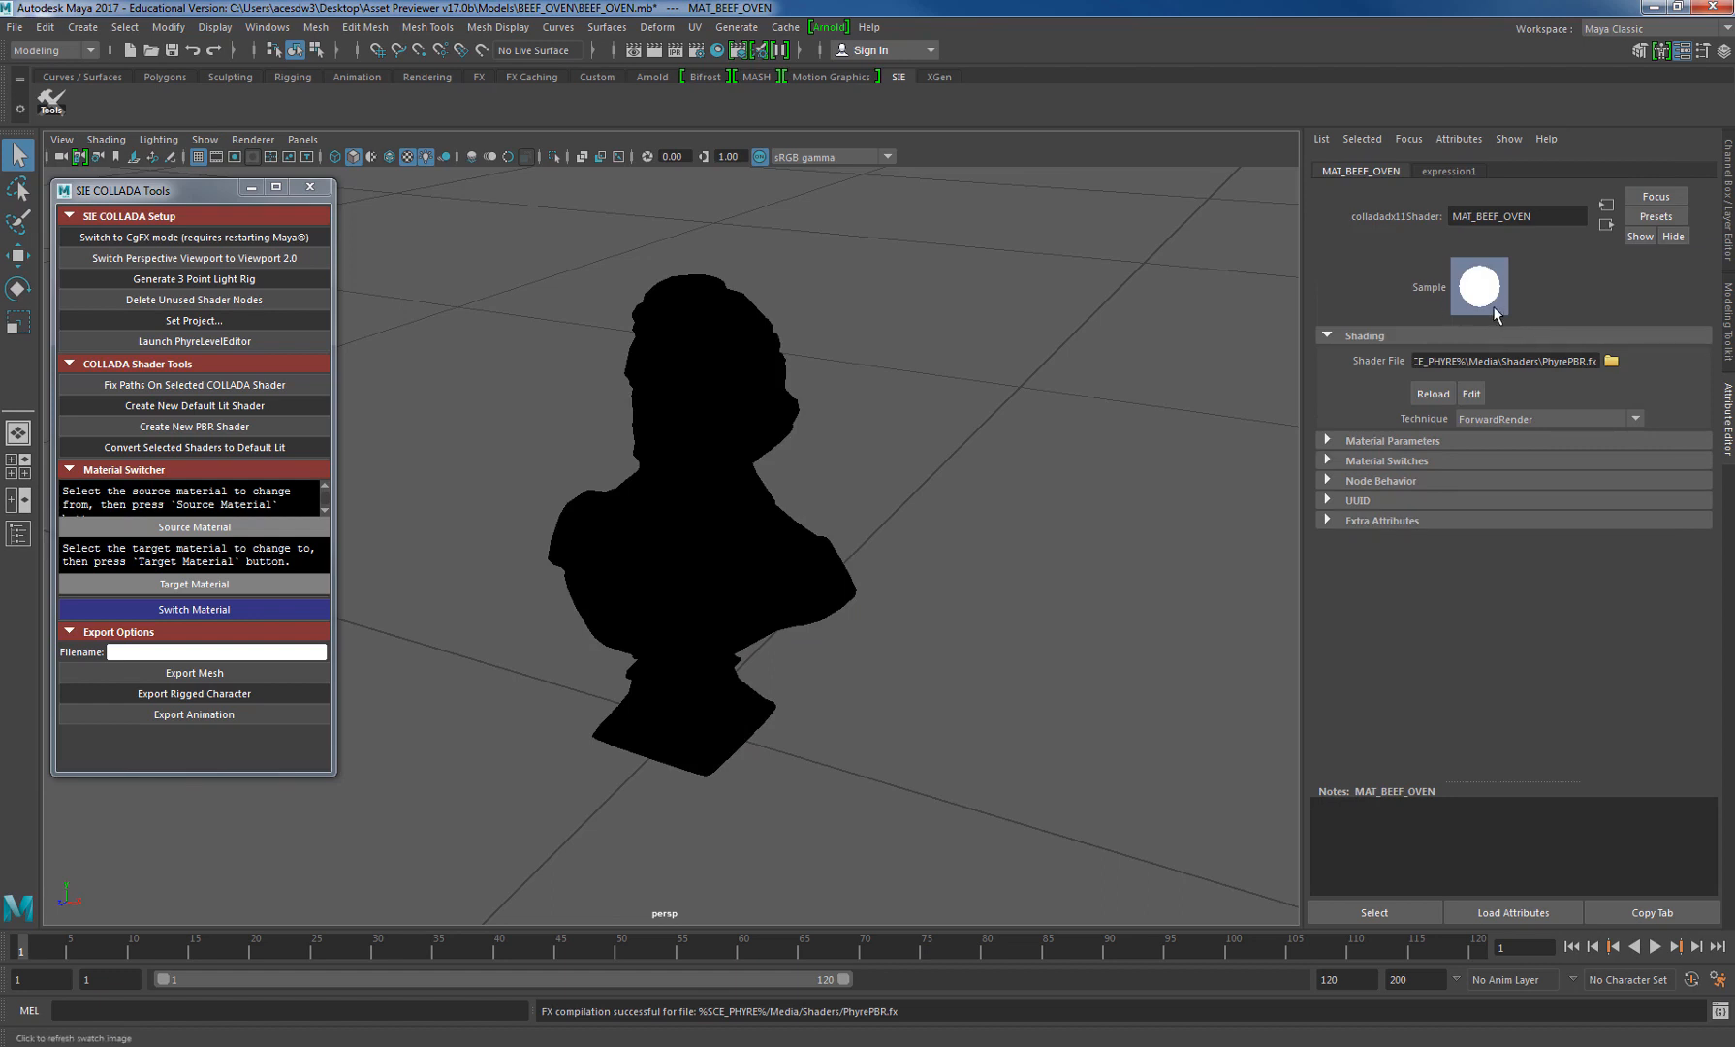
# - Assign MAT_BEEF_OVEN to the Beethoven bust, then reselect the bust and display the material's attributes
pyautogui.click(697, 505)
pyautogui.moveTo(693, 512); pyautogui.dragTo(825, 1013, button='right')
pyautogui.click(900, 513)
pyautogui.click(683, 441)
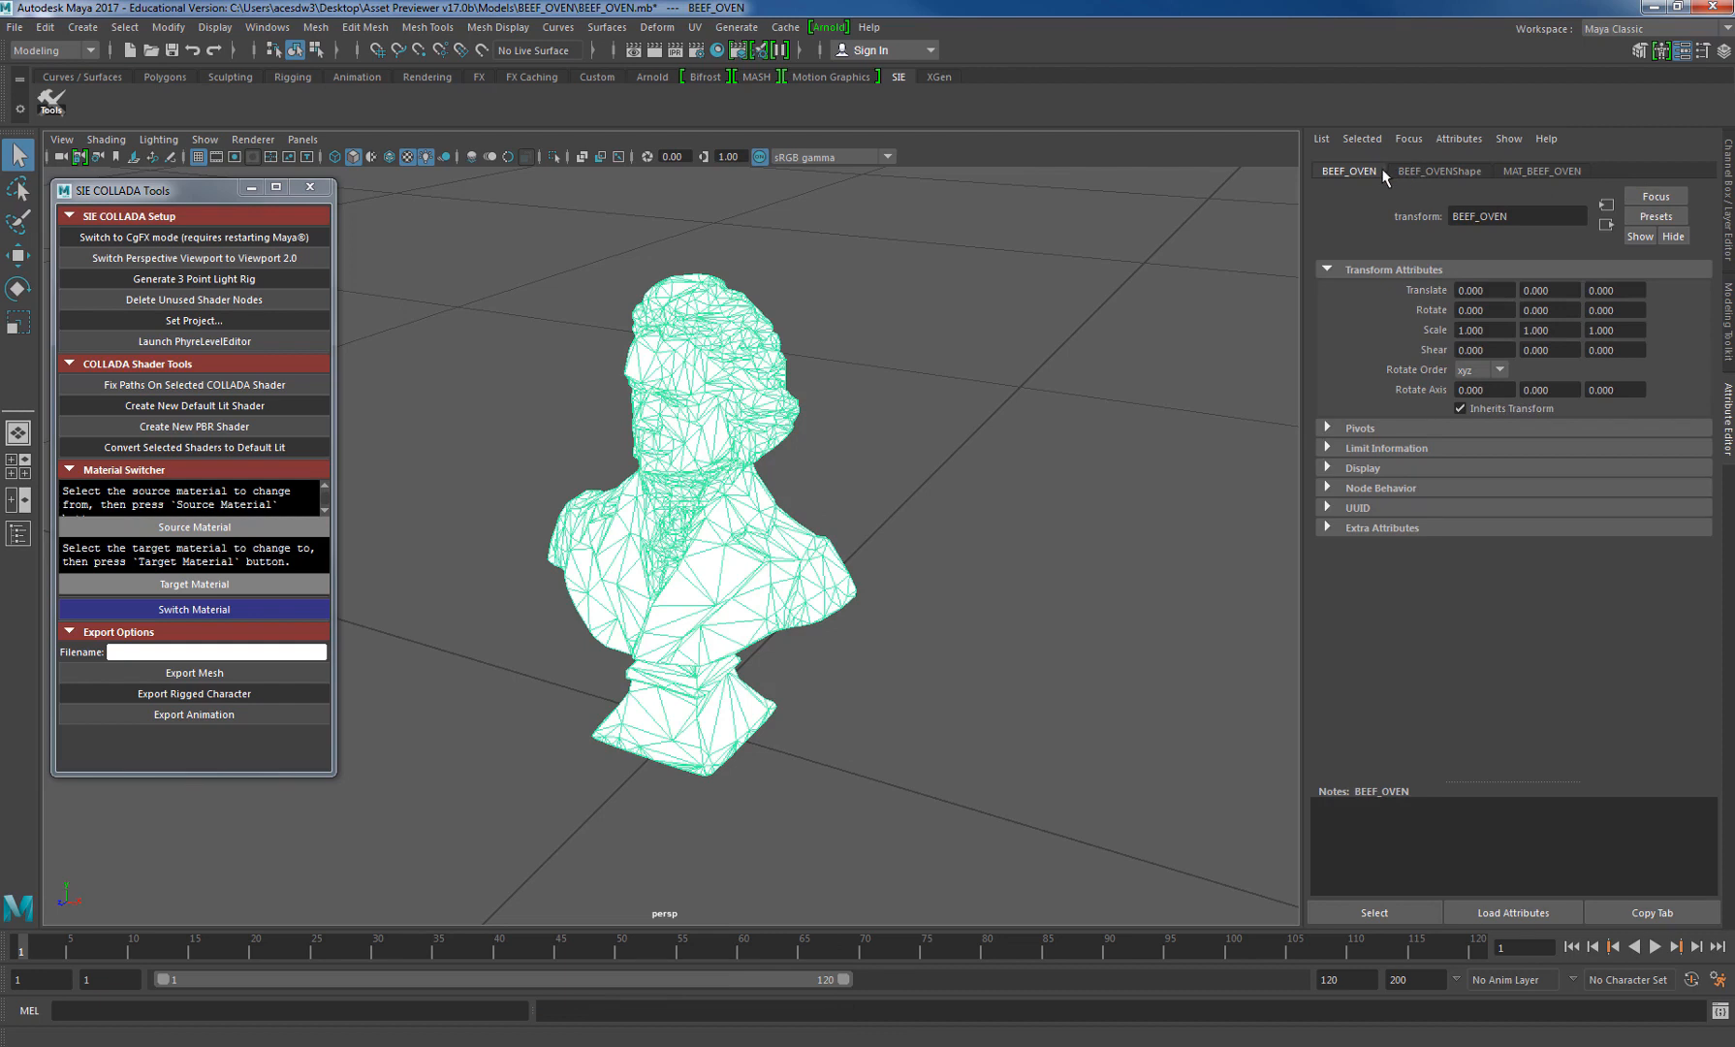
pyautogui.click(1468, 170)
pyautogui.click(1542, 171)
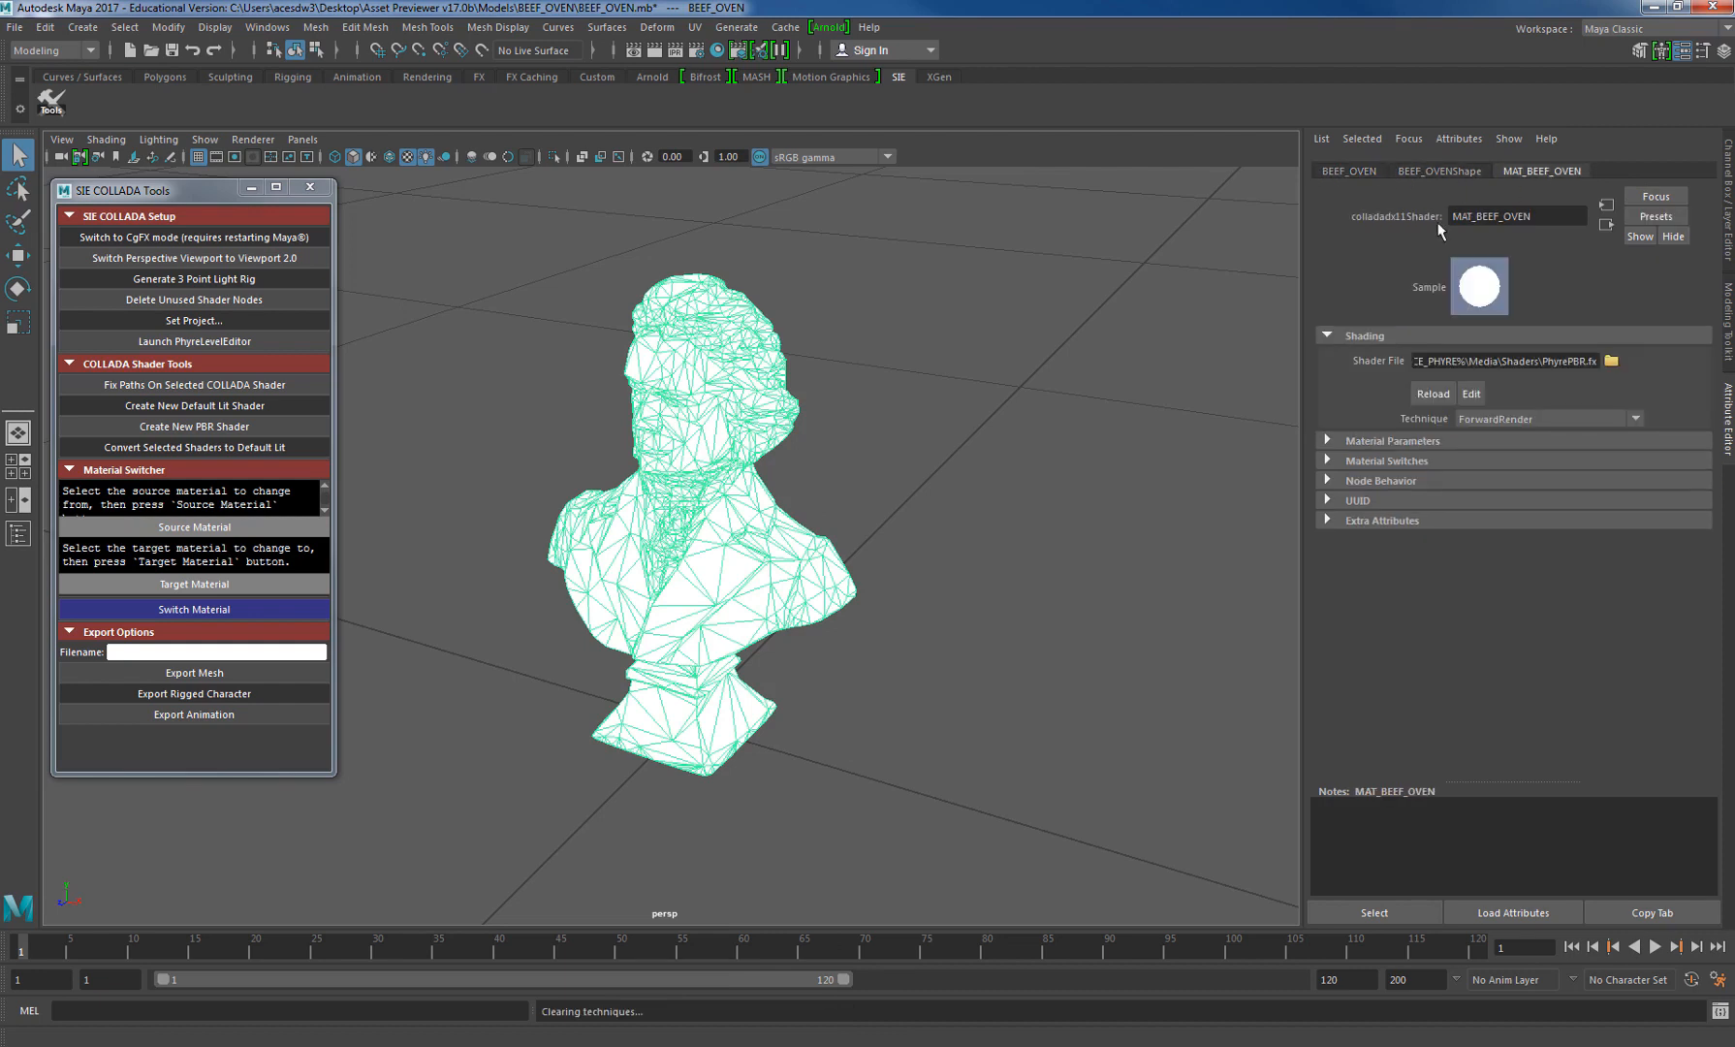
# - Replace MAT_BEEF_OVEN's shader file with RVPBR.fx from the Asset Previewer v17.0b Shaders folder
pyautogui.moveTo(1581, 366); pyautogui.dragTo(1367, 360)
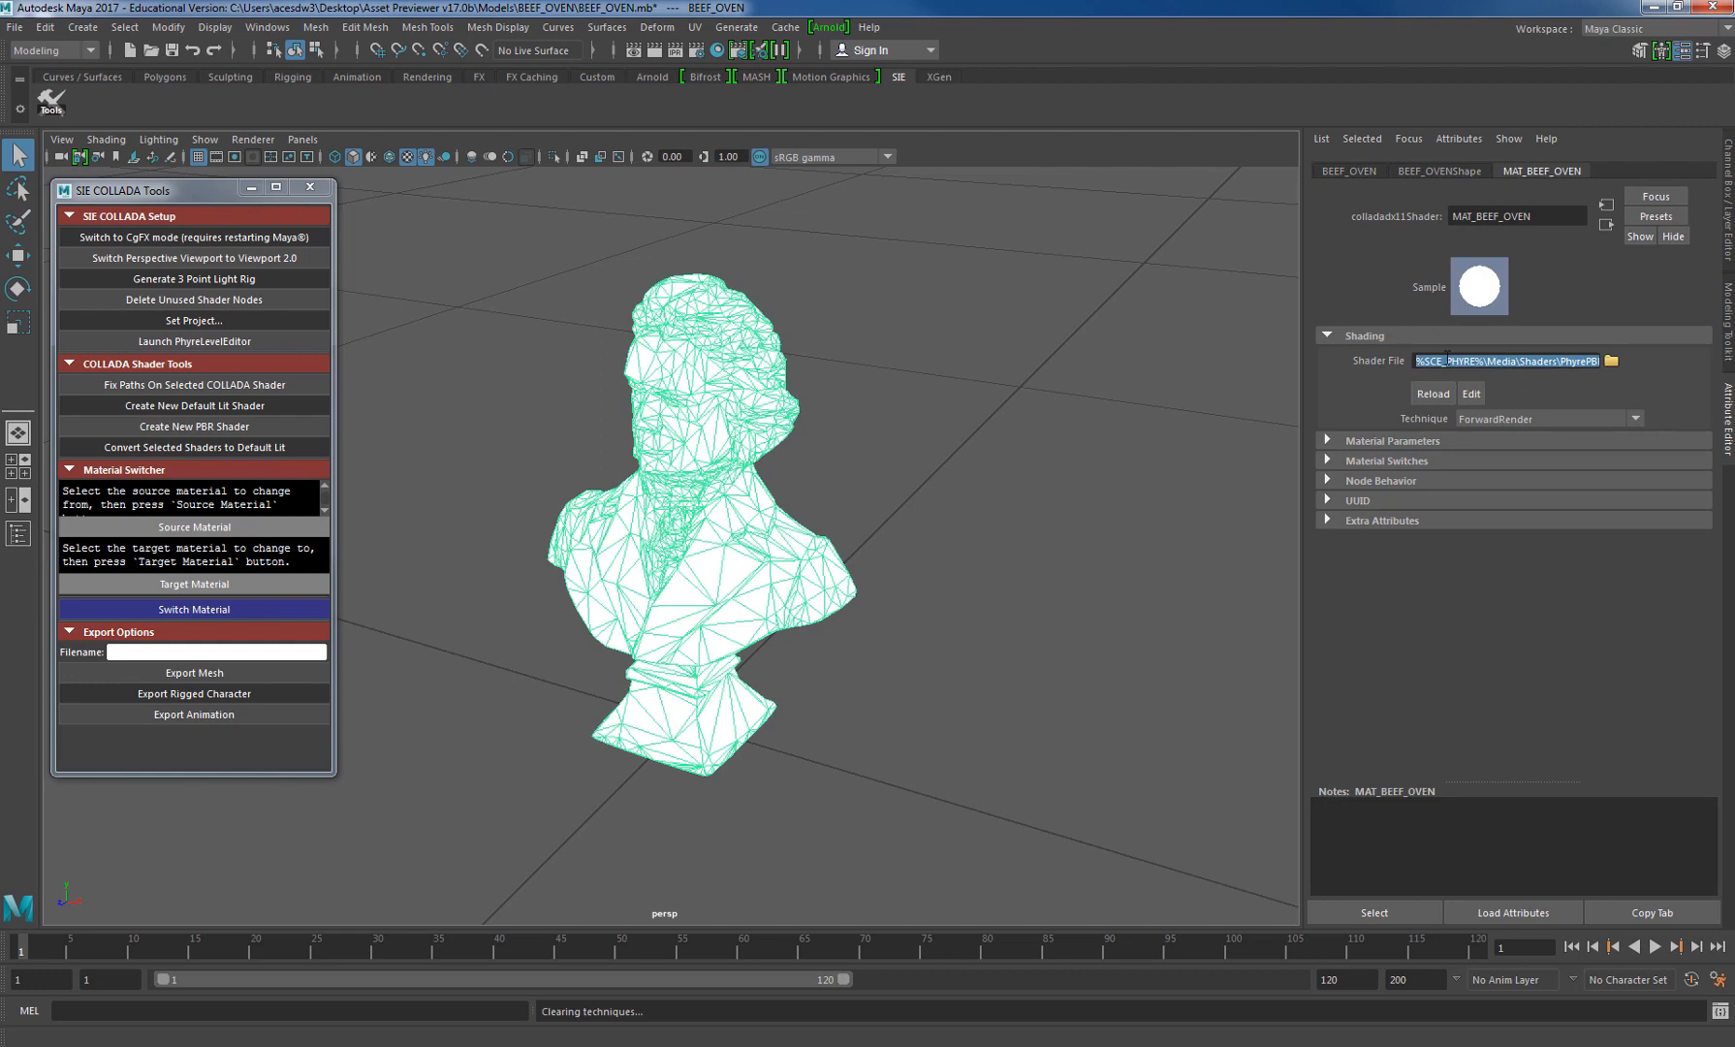
pyautogui.click(1611, 362)
pyautogui.moveTo(676, 230); pyautogui.dragTo(520, 227)
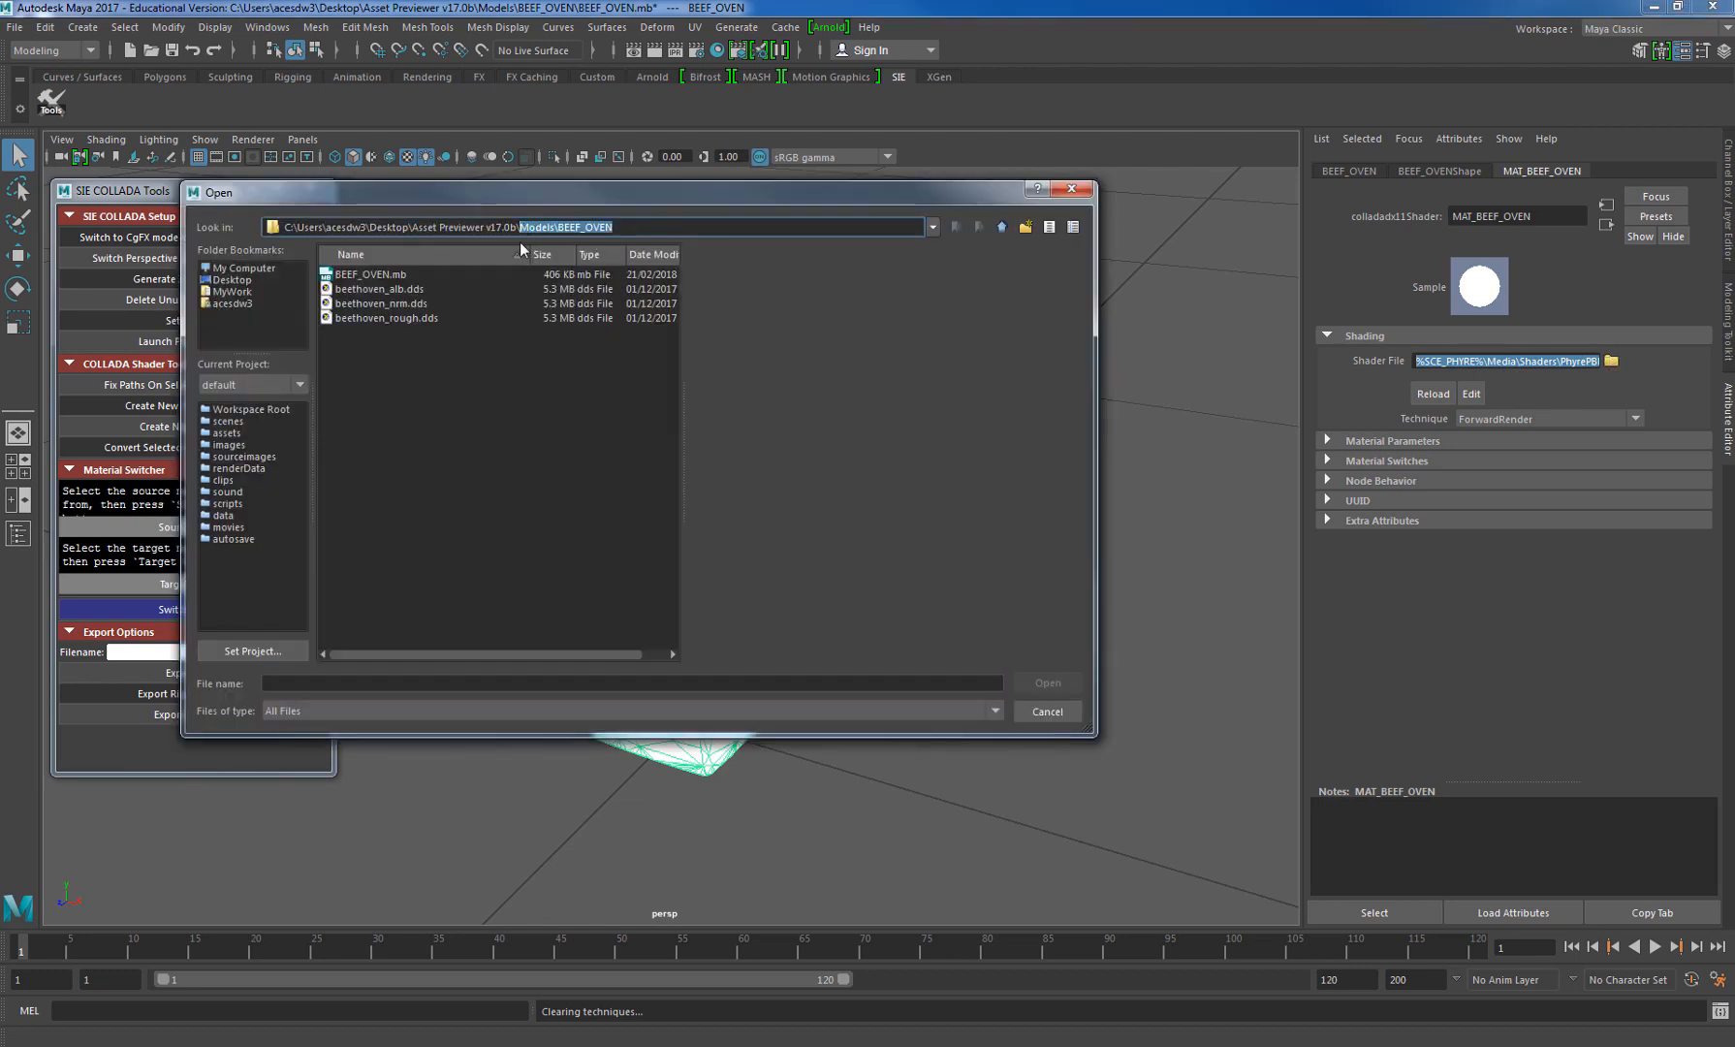
pyautogui.press('BackSpace')
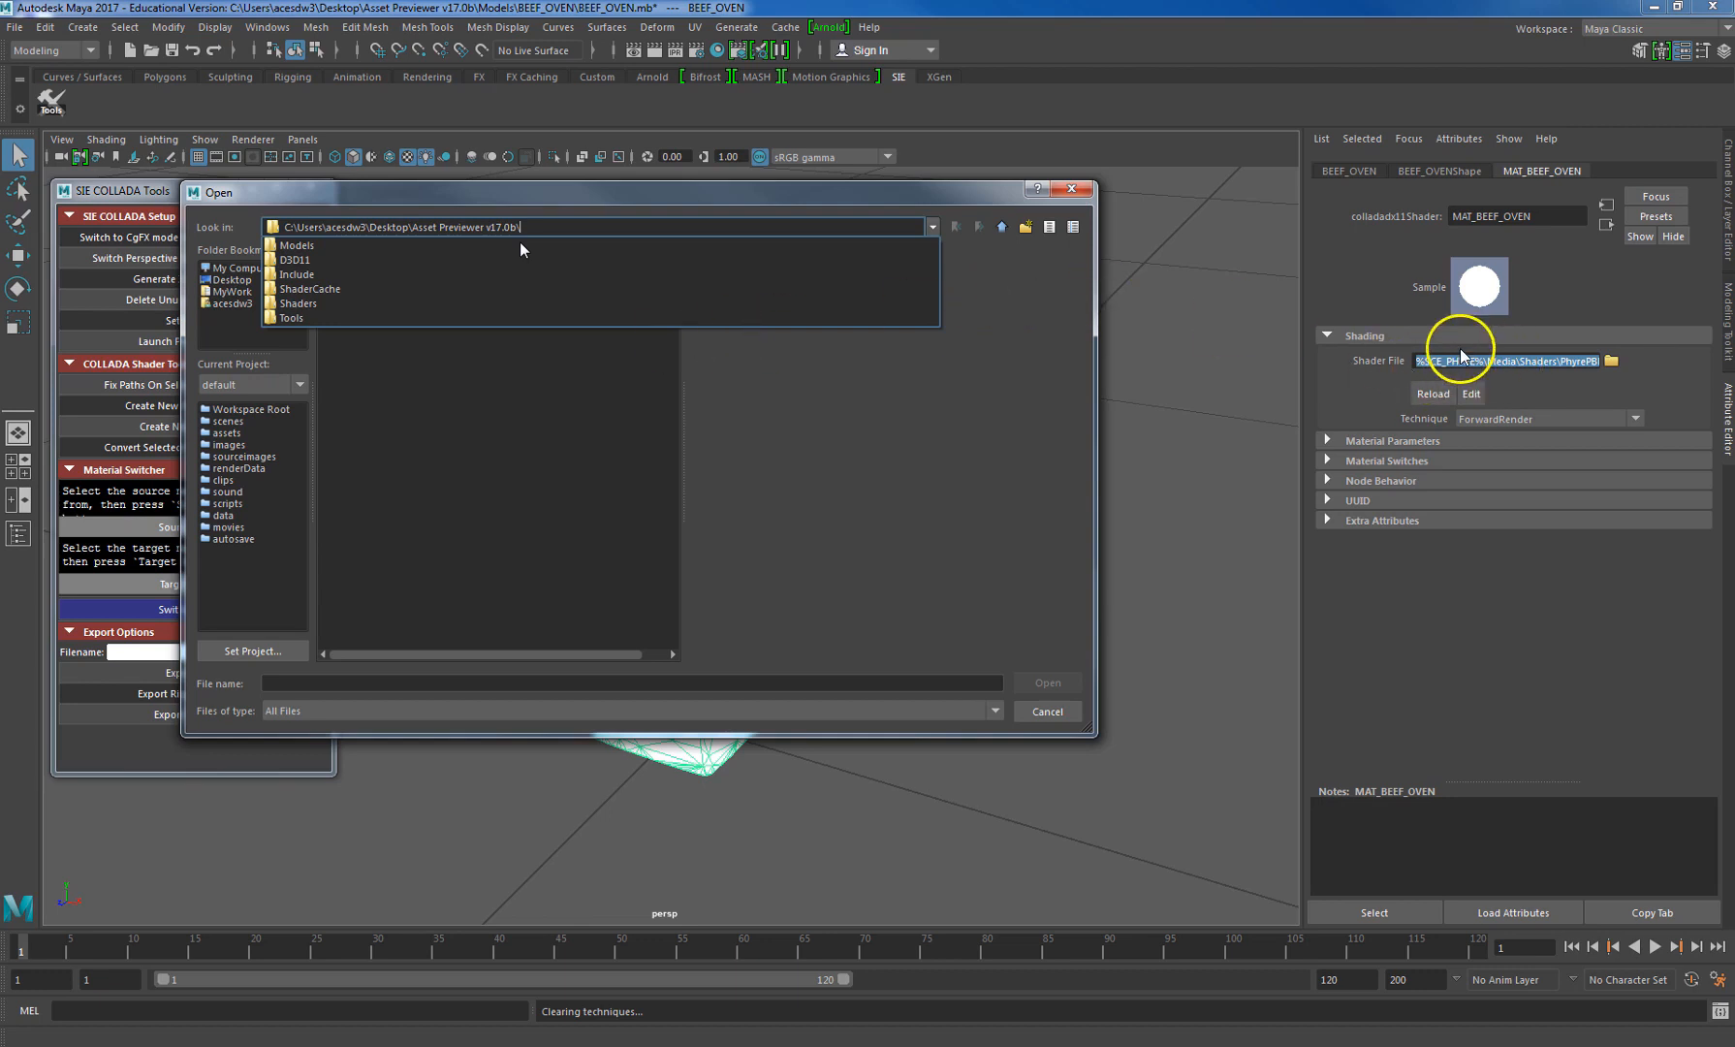
pyautogui.moveTo(1398, 369); pyautogui.dragTo(1636, 372)
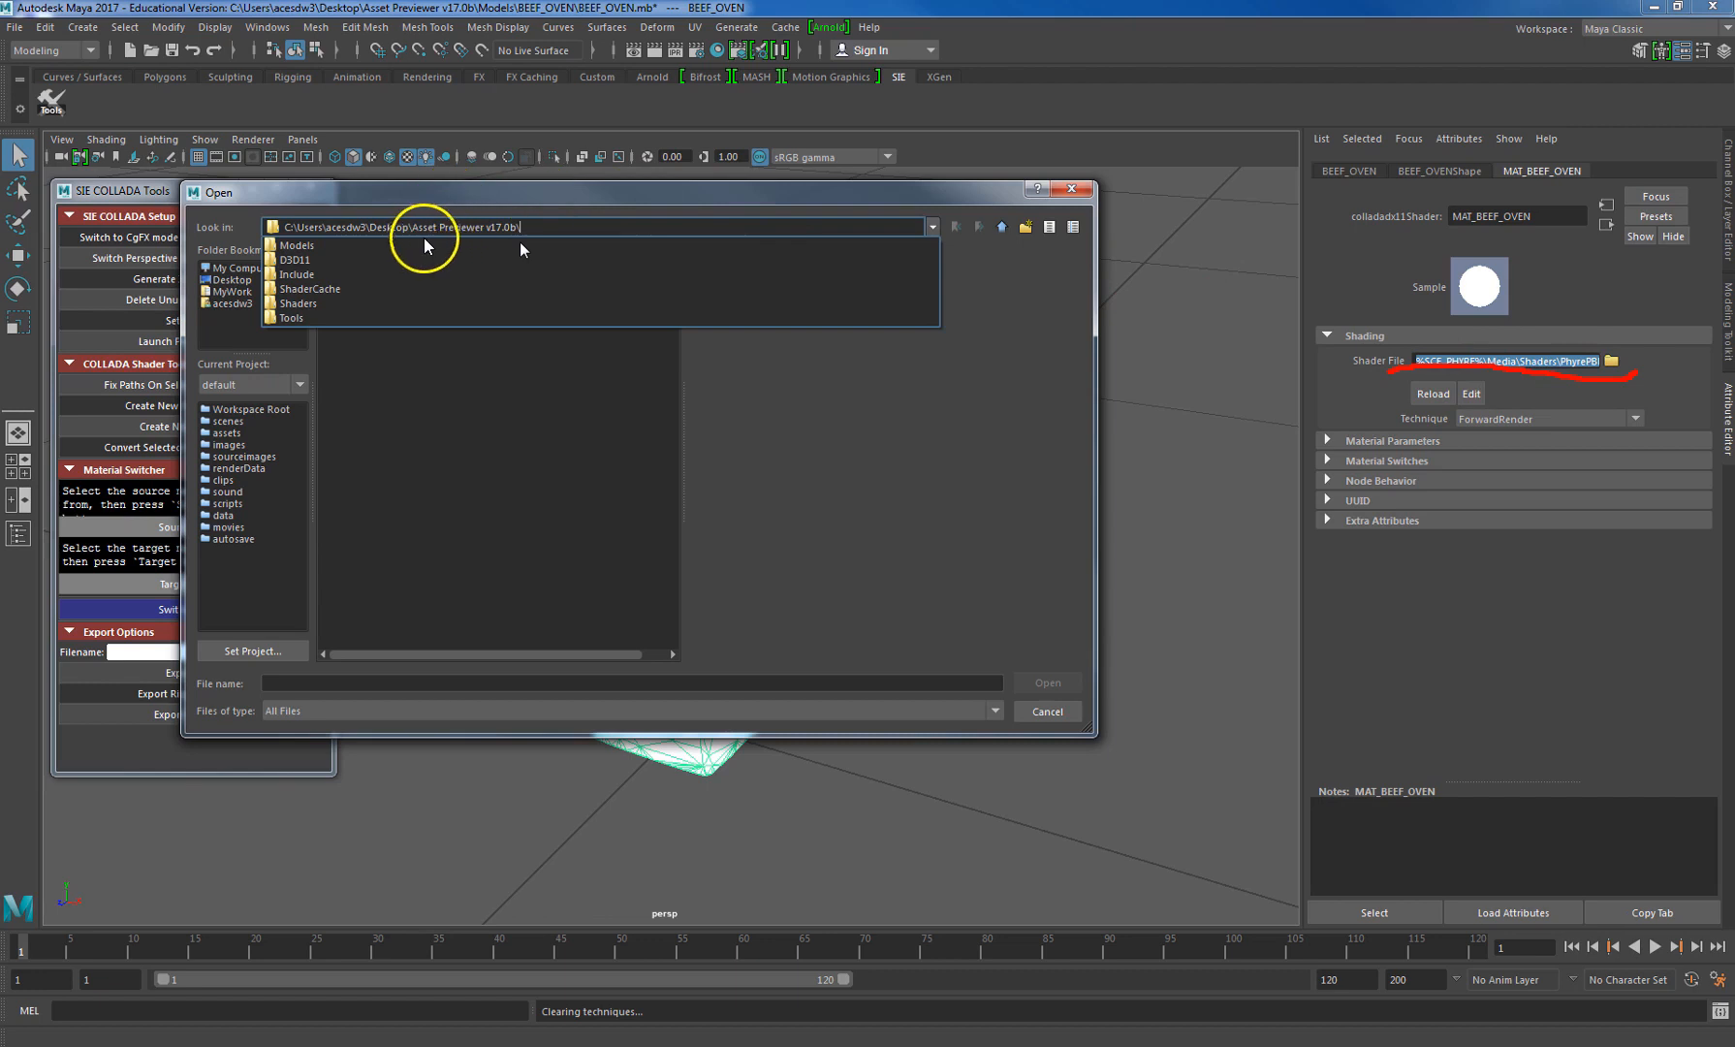
pyautogui.moveTo(404, 238); pyautogui.dragTo(548, 242)
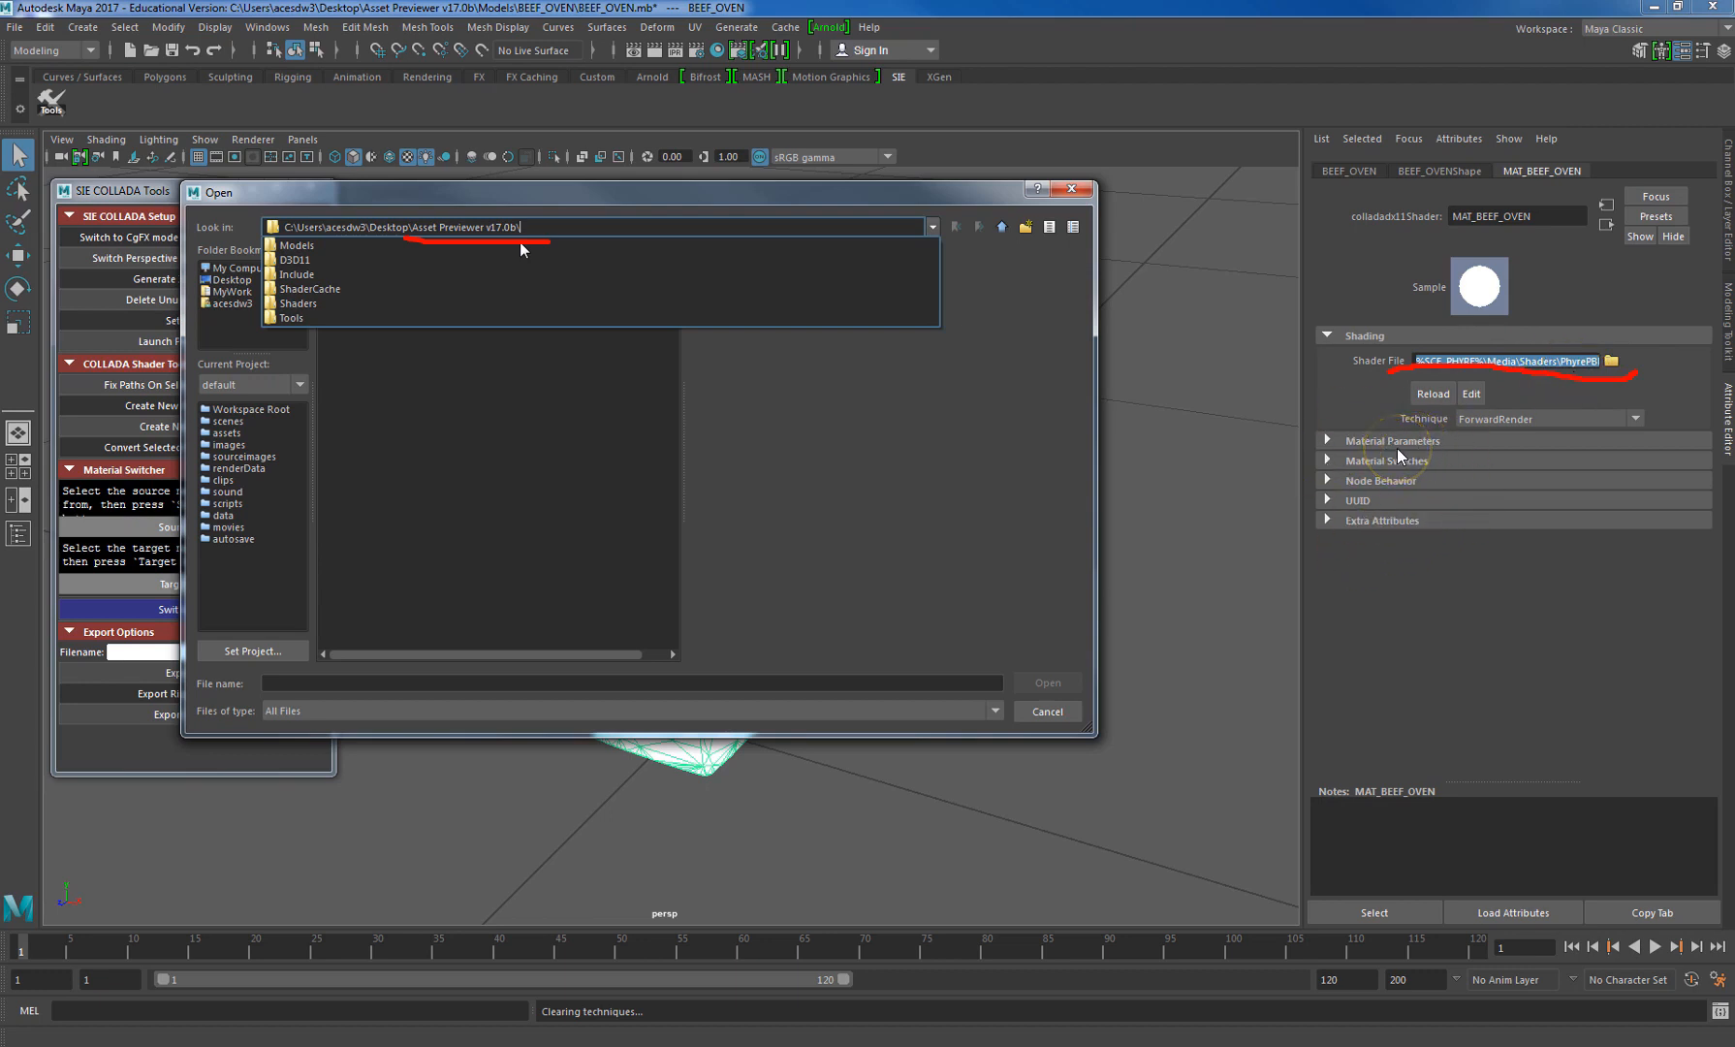
pyautogui.click(309, 303)
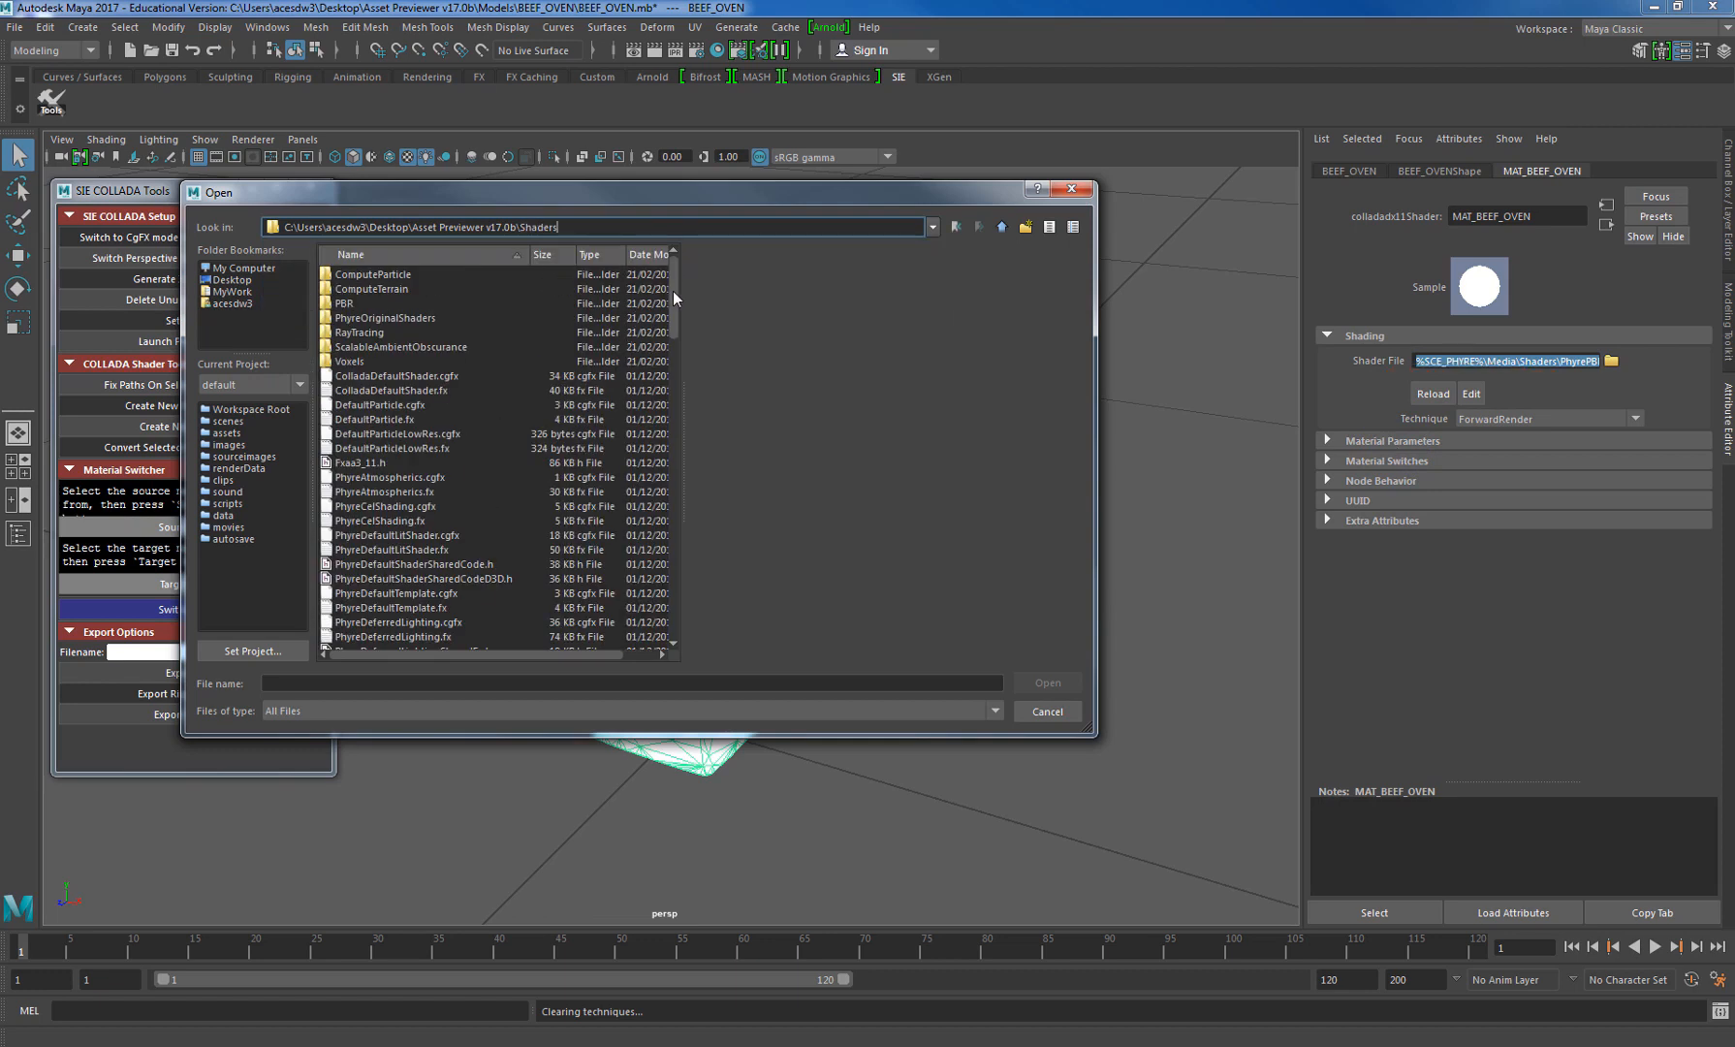
pyautogui.moveTo(674, 292); pyautogui.dragTo(682, 441)
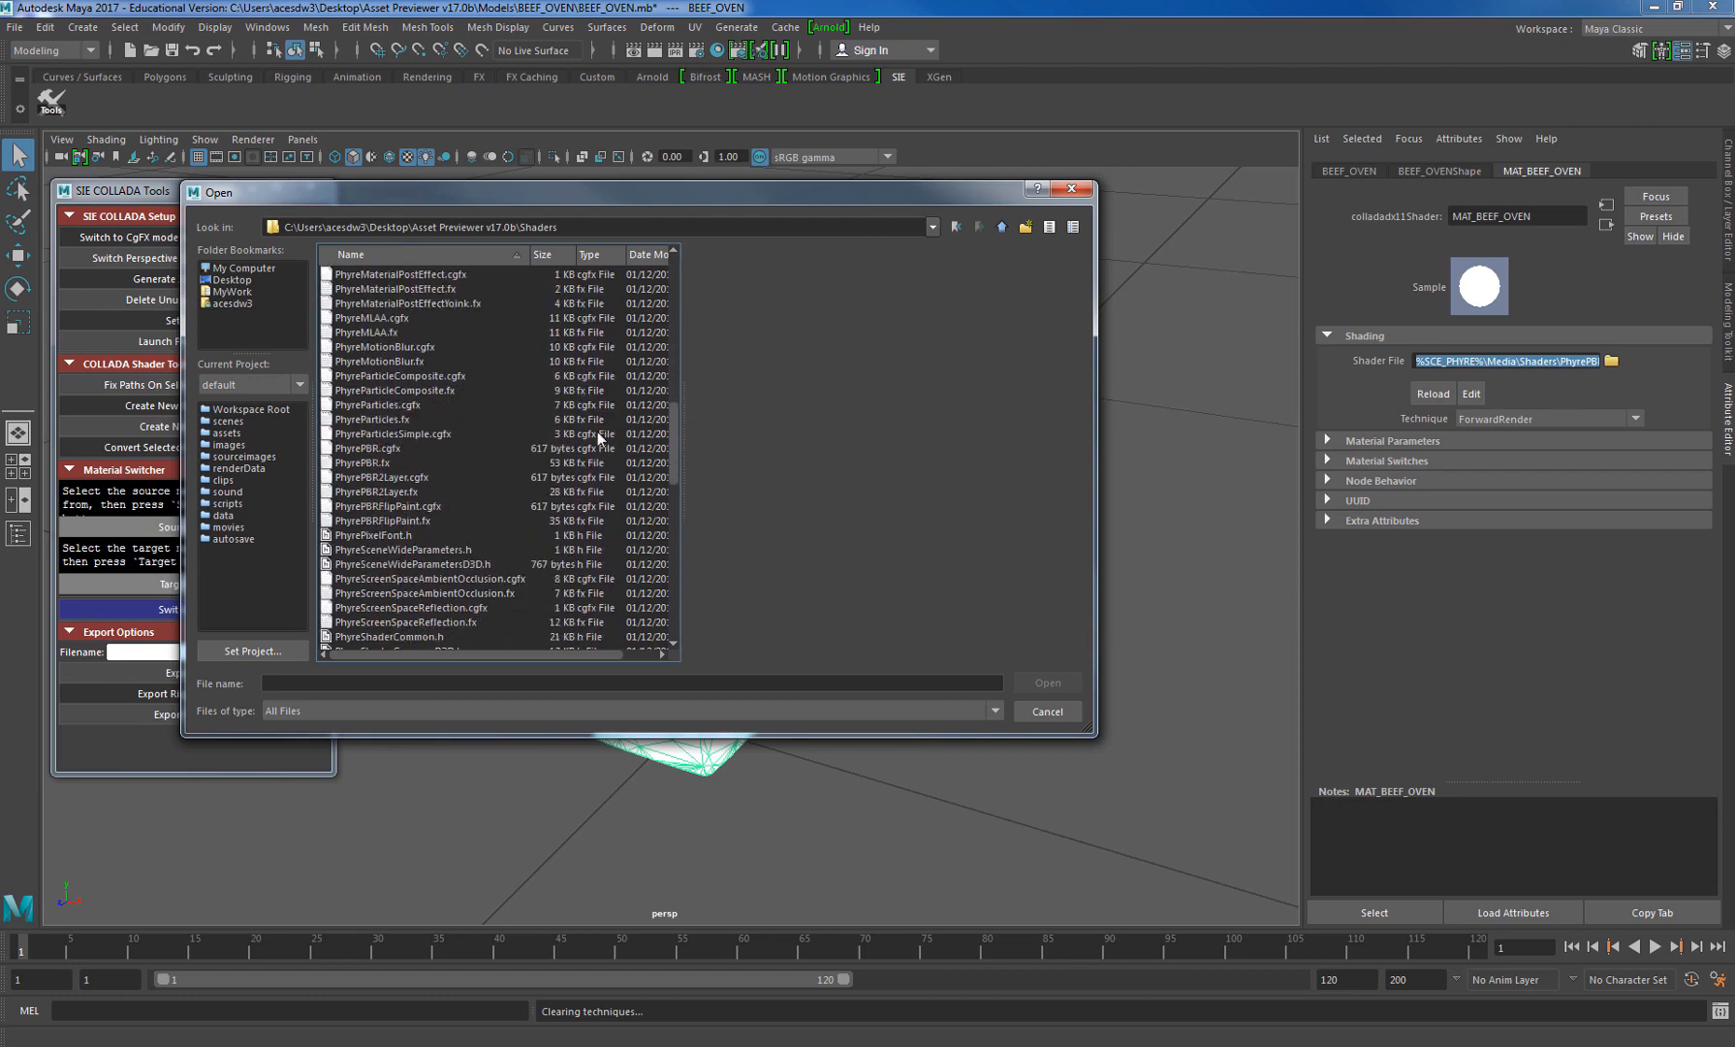
pyautogui.click(373, 463)
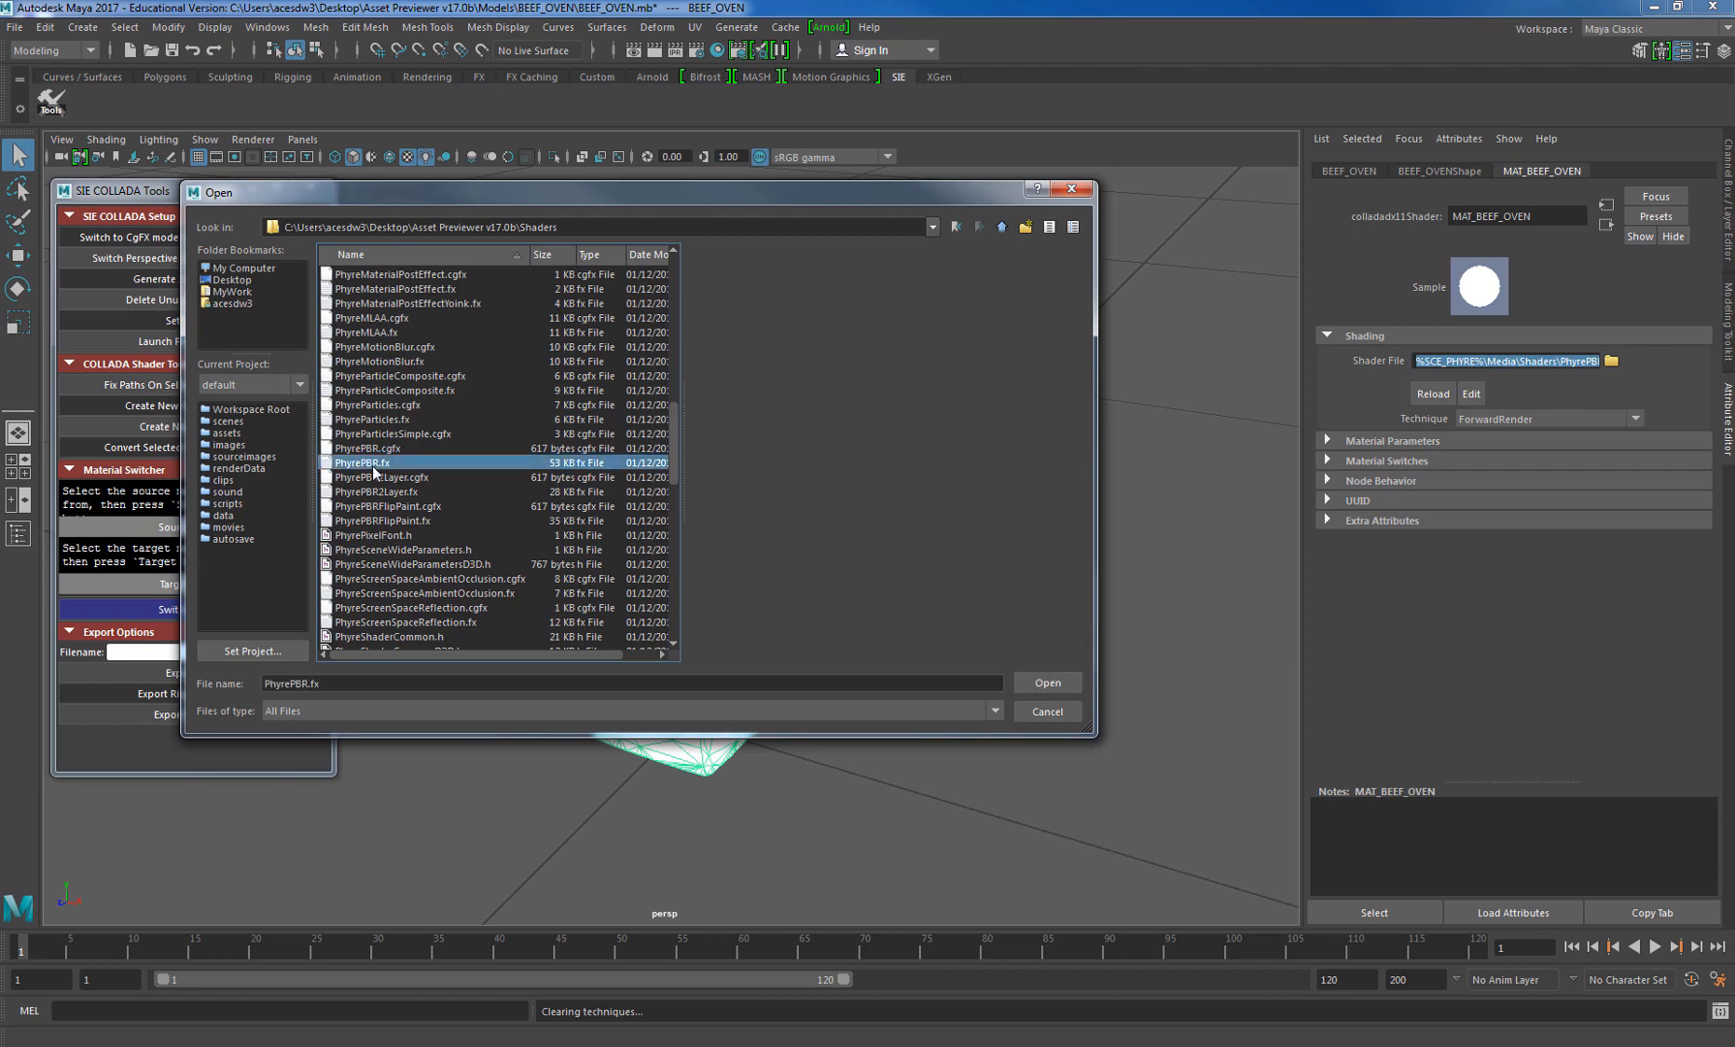
pyautogui.moveTo(676, 434); pyautogui.dragTo(687, 574)
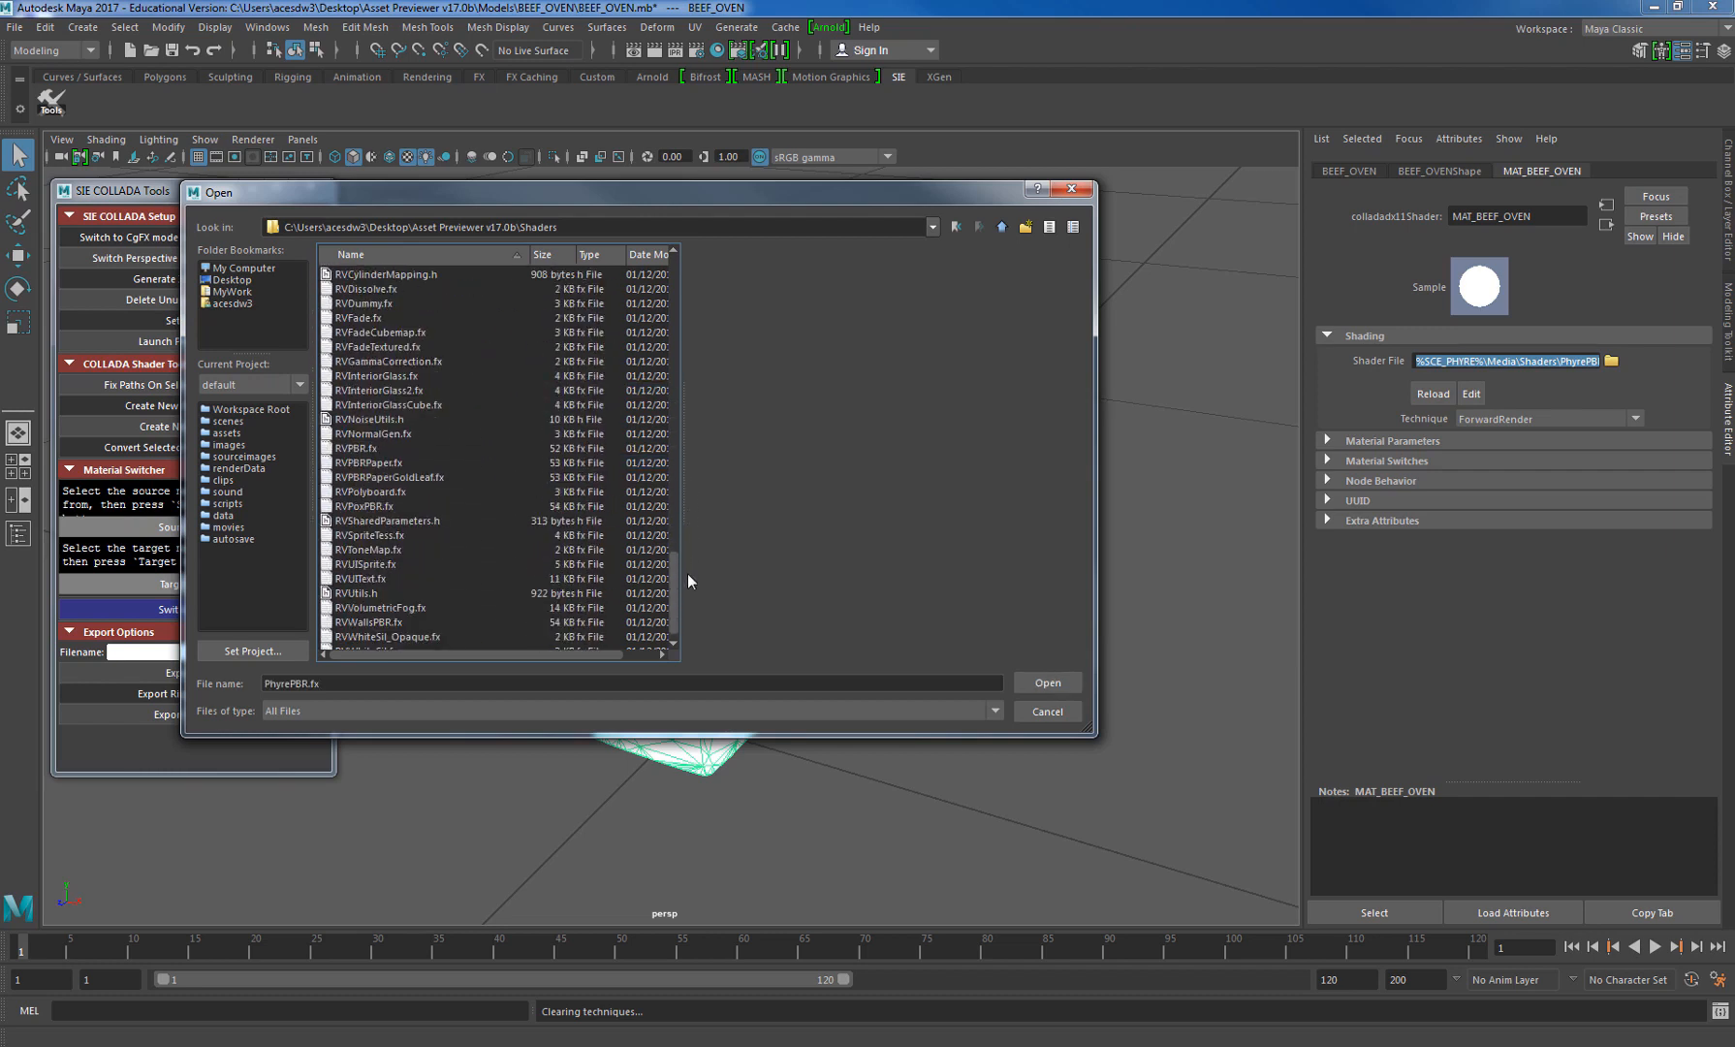
pyautogui.click(356, 449)
pyautogui.click(1043, 683)
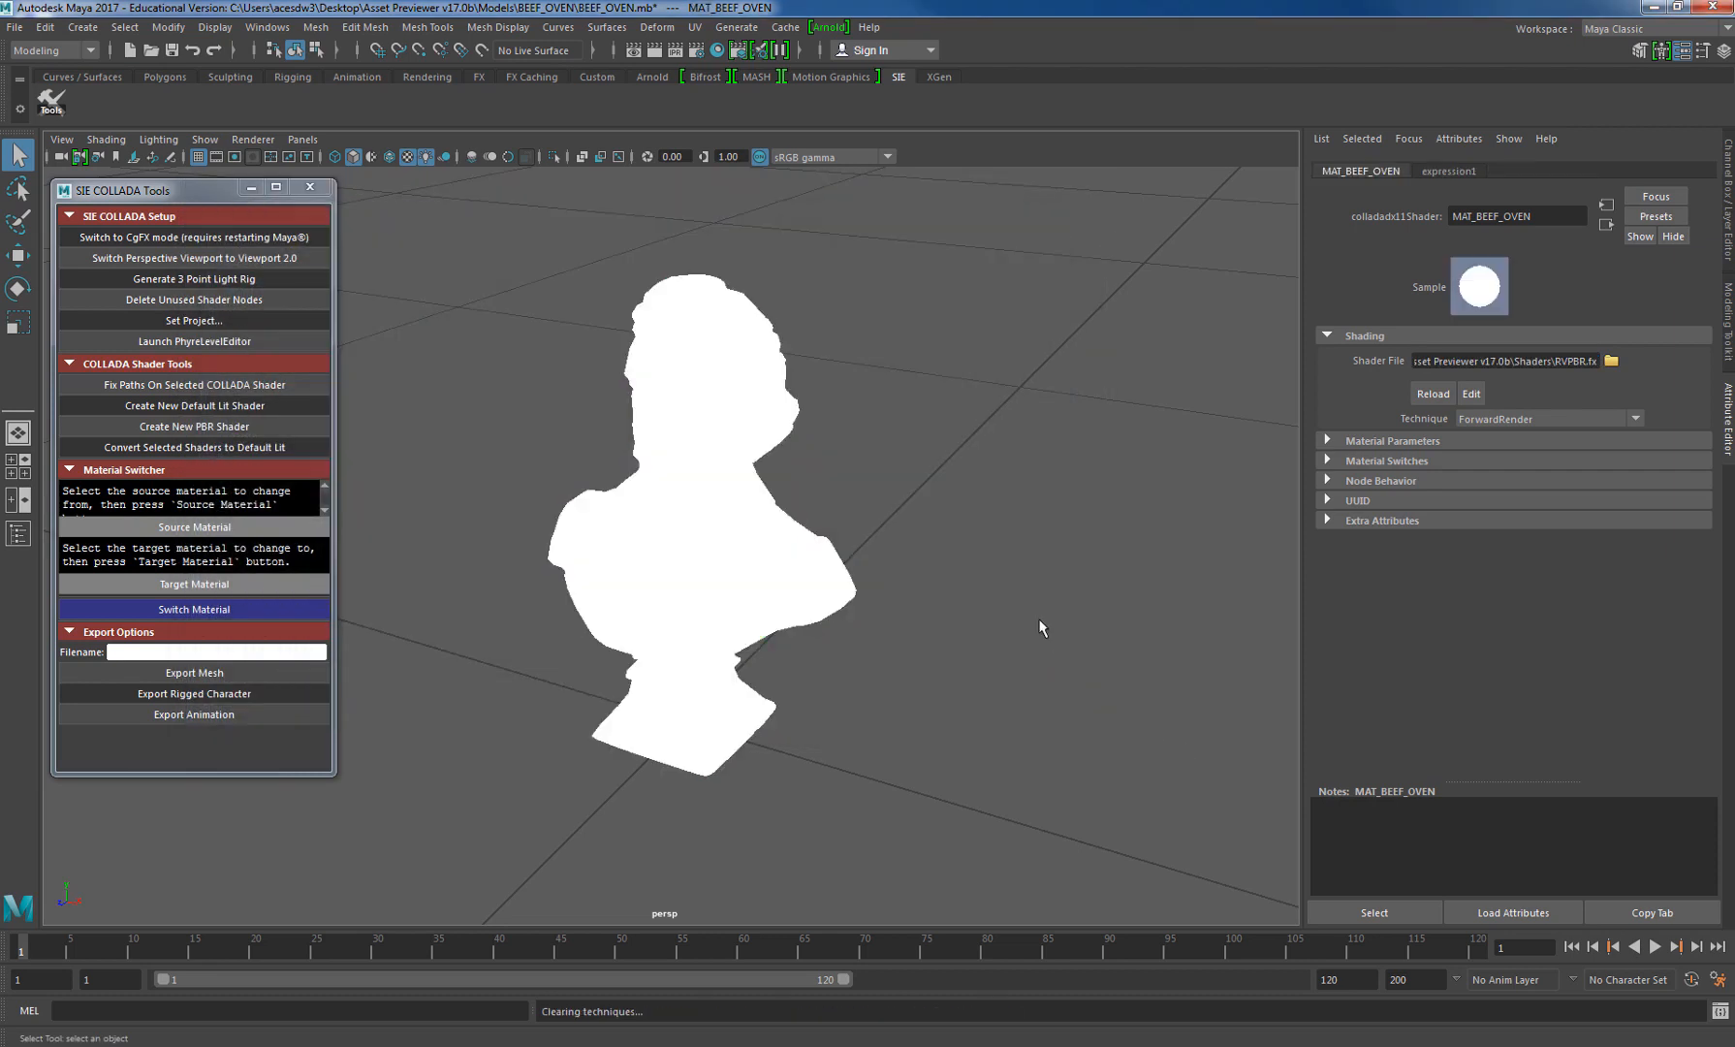
# - Check the full shader file path of MAT_BEEF_OVEN on the bust, then clear the selection
pyautogui.click(882, 523)
pyautogui.click(708, 503)
pyautogui.moveTo(768, 524)
pyautogui.keyDown('alt'); pyautogui.mouseDown()
pyautogui.moveTo(667, 485)
pyautogui.moveTo(781, 520)
pyautogui.mouseUp(); pyautogui.keyUp('alt')
pyautogui.moveTo(1536, 359); pyautogui.dragTo(1319, 357)
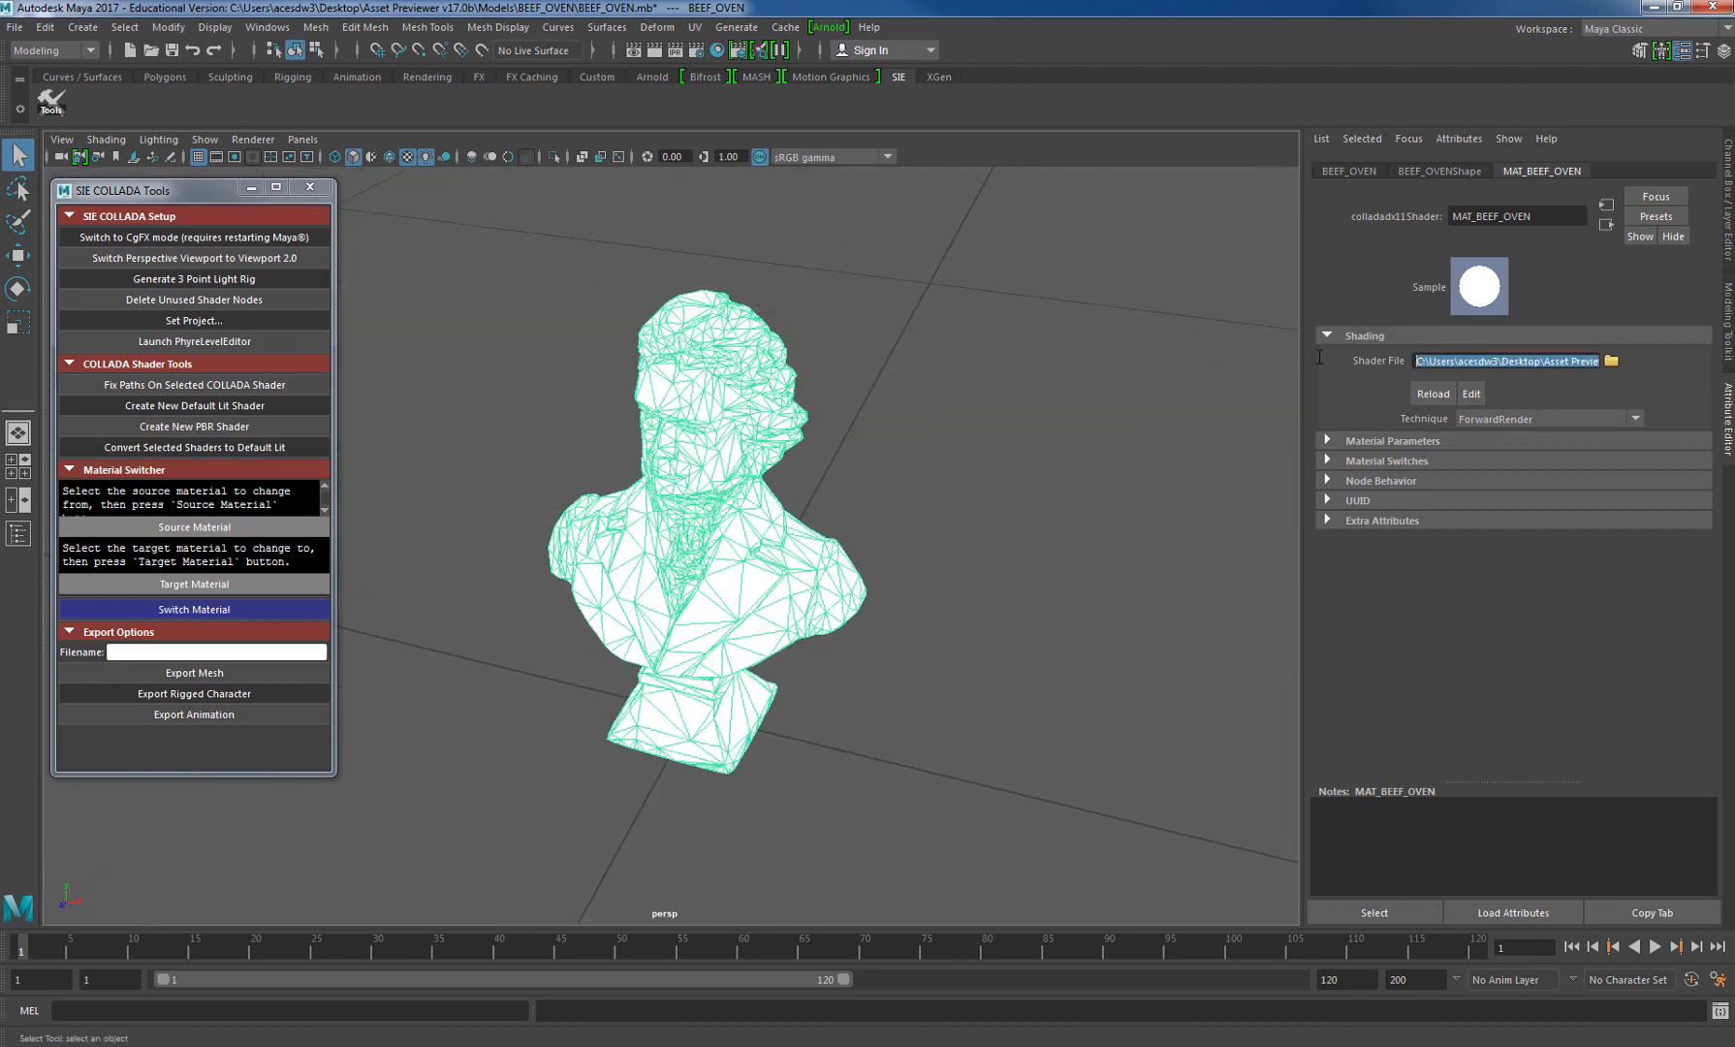
pyautogui.moveTo(1519, 361); pyautogui.dragTo(1609, 367)
pyautogui.keyDown('alt'); pyautogui.moveTo(1021, 471); pyautogui.dragTo(862, 430); pyautogui.keyUp('alt')
pyautogui.click(857, 424)
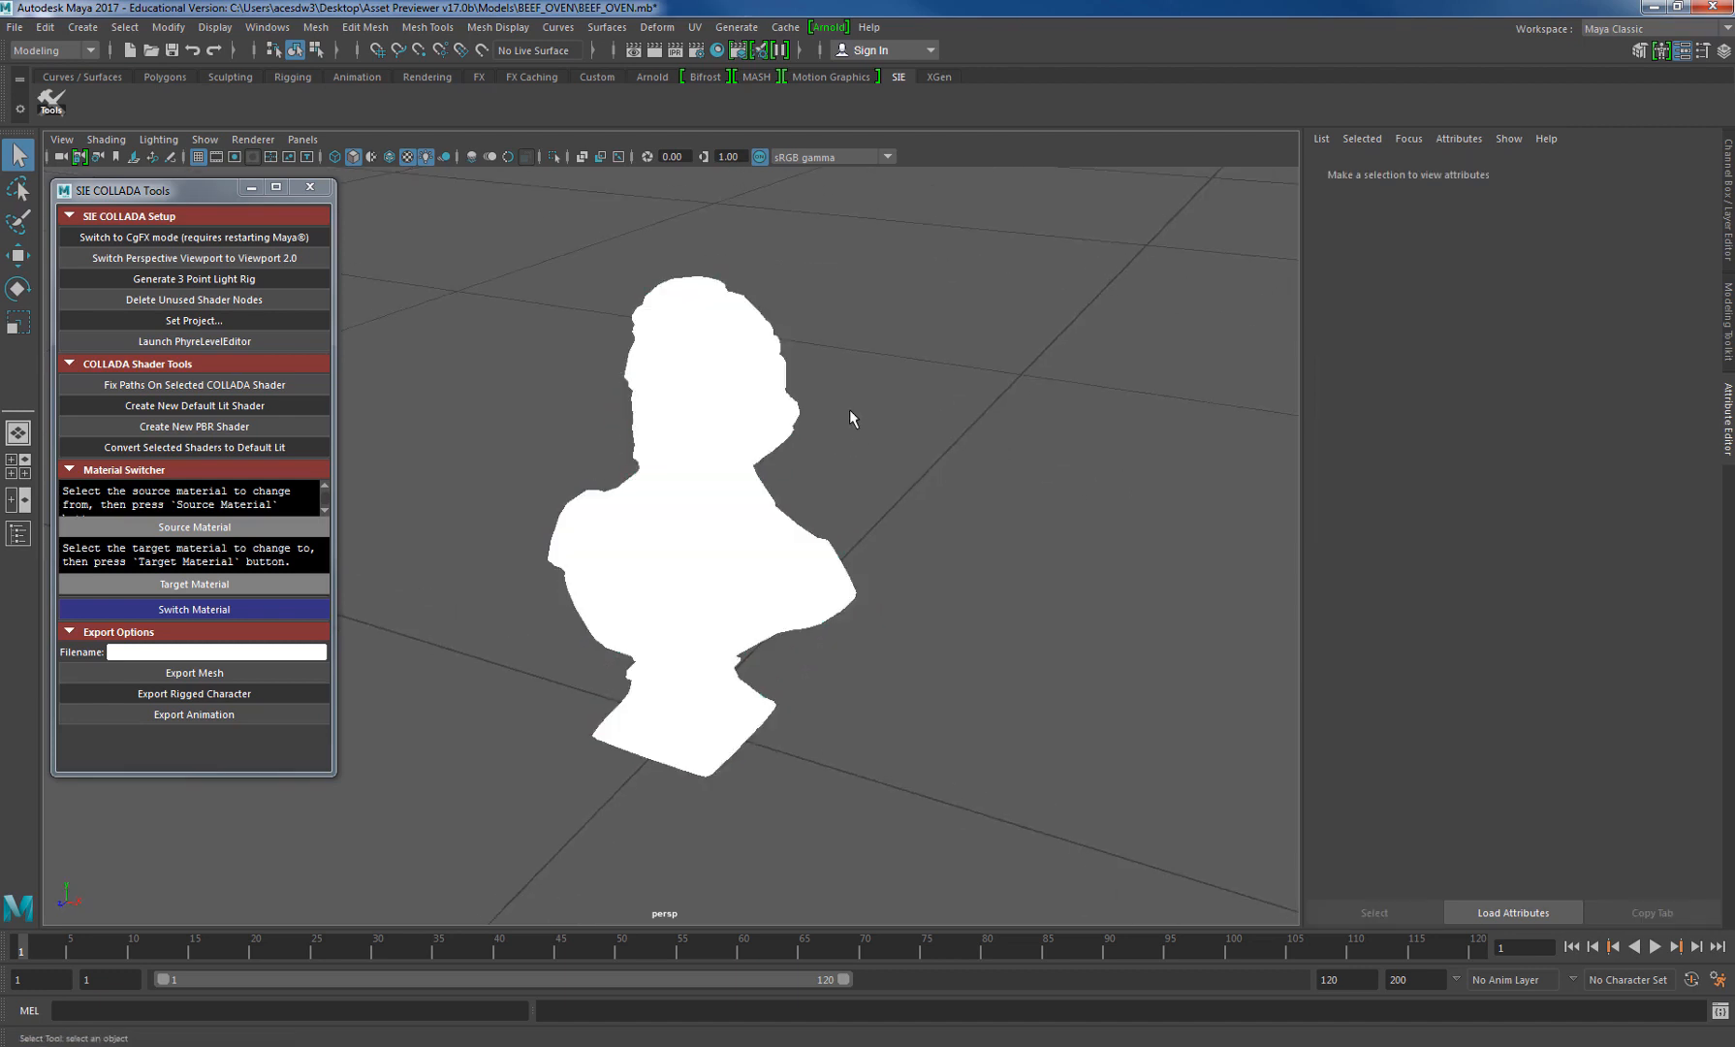
# - Reselect the bust, expand MAT_BEEF_OVEN's Material Parameters and Material Switches, and enable Texture Roughness
pyautogui.click(727, 428)
pyautogui.click(1330, 440)
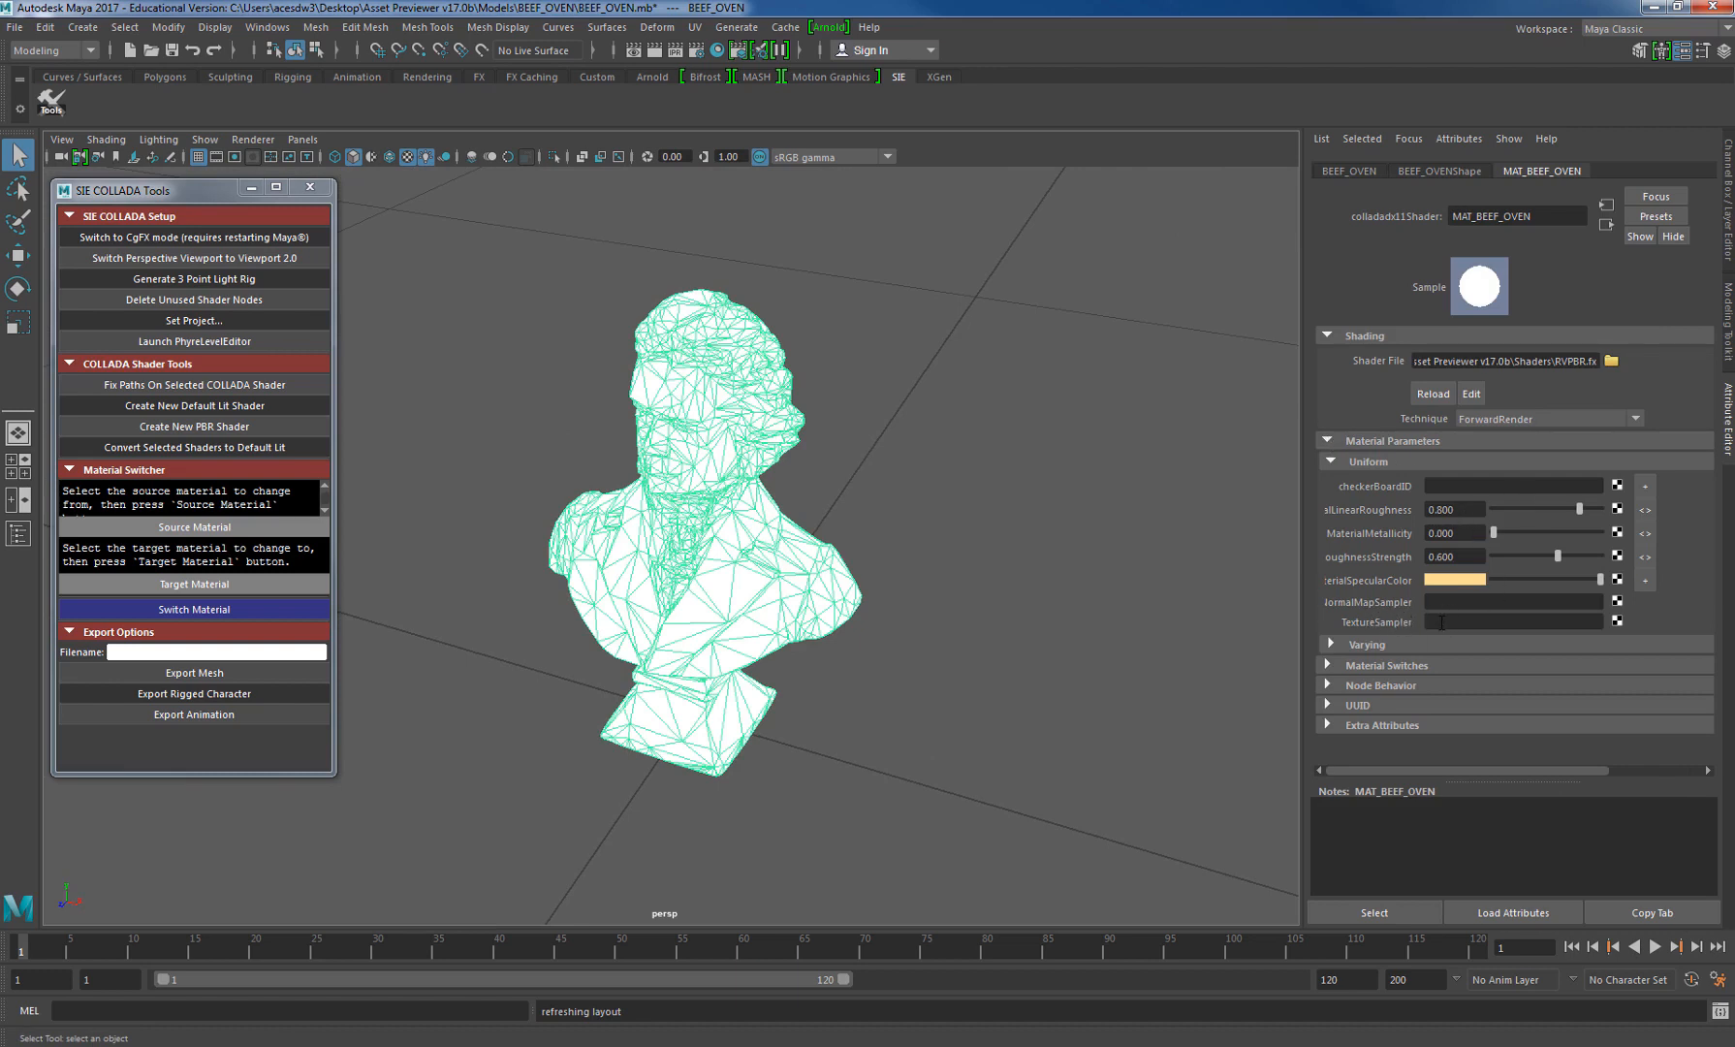
pyautogui.click(1327, 665)
pyautogui.scroll(-4, 1443, 647)
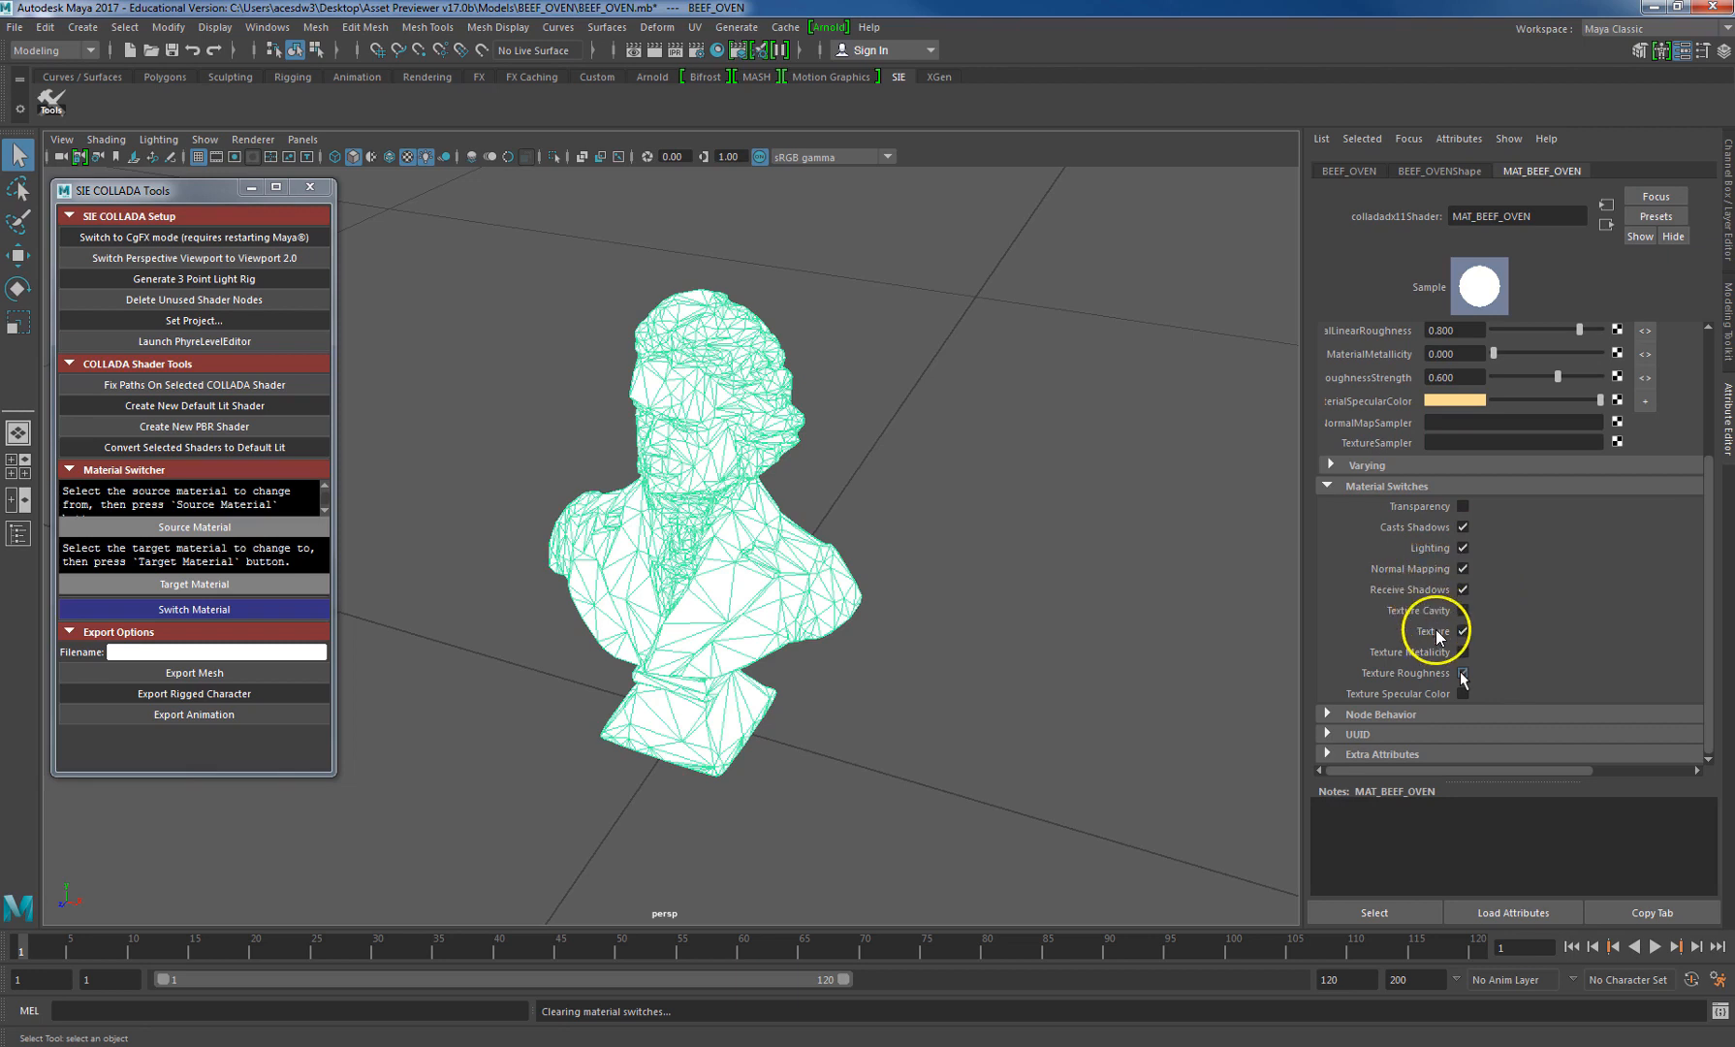
pyautogui.moveTo(1441, 641); pyautogui.dragTo(1501, 641)
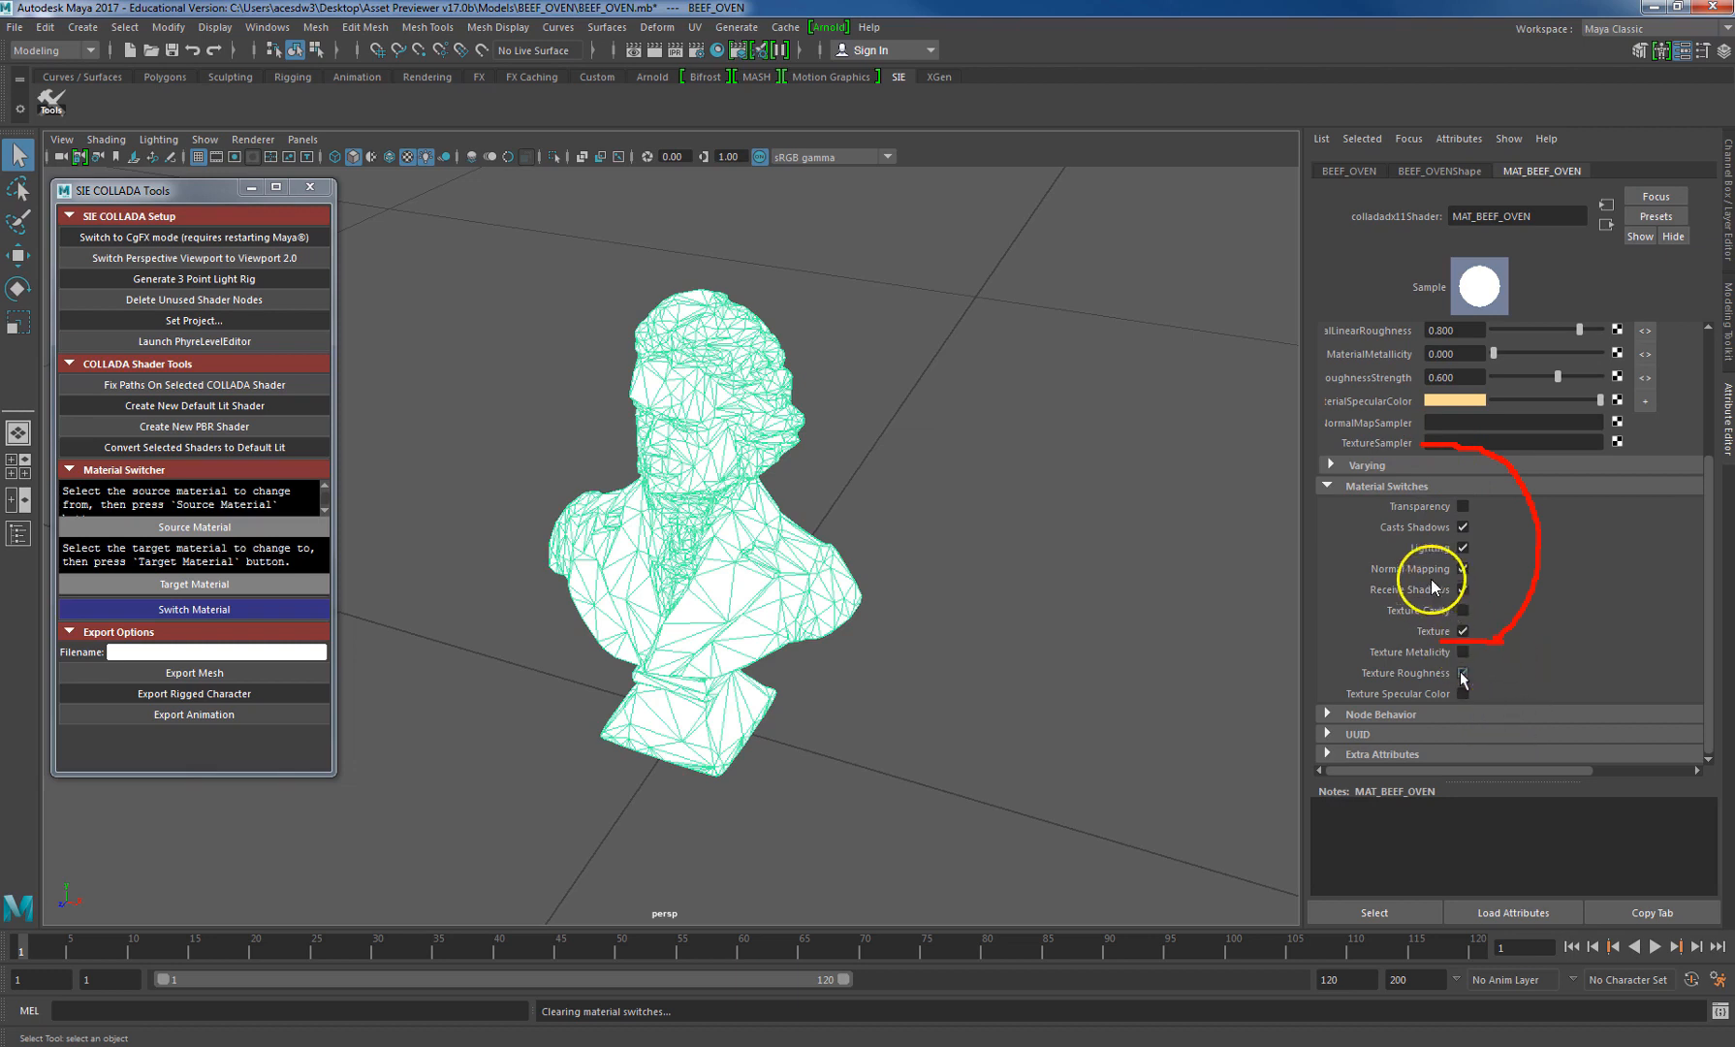
pyautogui.moveTo(1391, 580)
pyautogui.mouseDown()
pyautogui.moveTo(1473, 575)
pyautogui.moveTo(1339, 574)
pyautogui.mouseUp()
pyautogui.moveTo(1320, 465); pyautogui.dragTo(1355, 420)
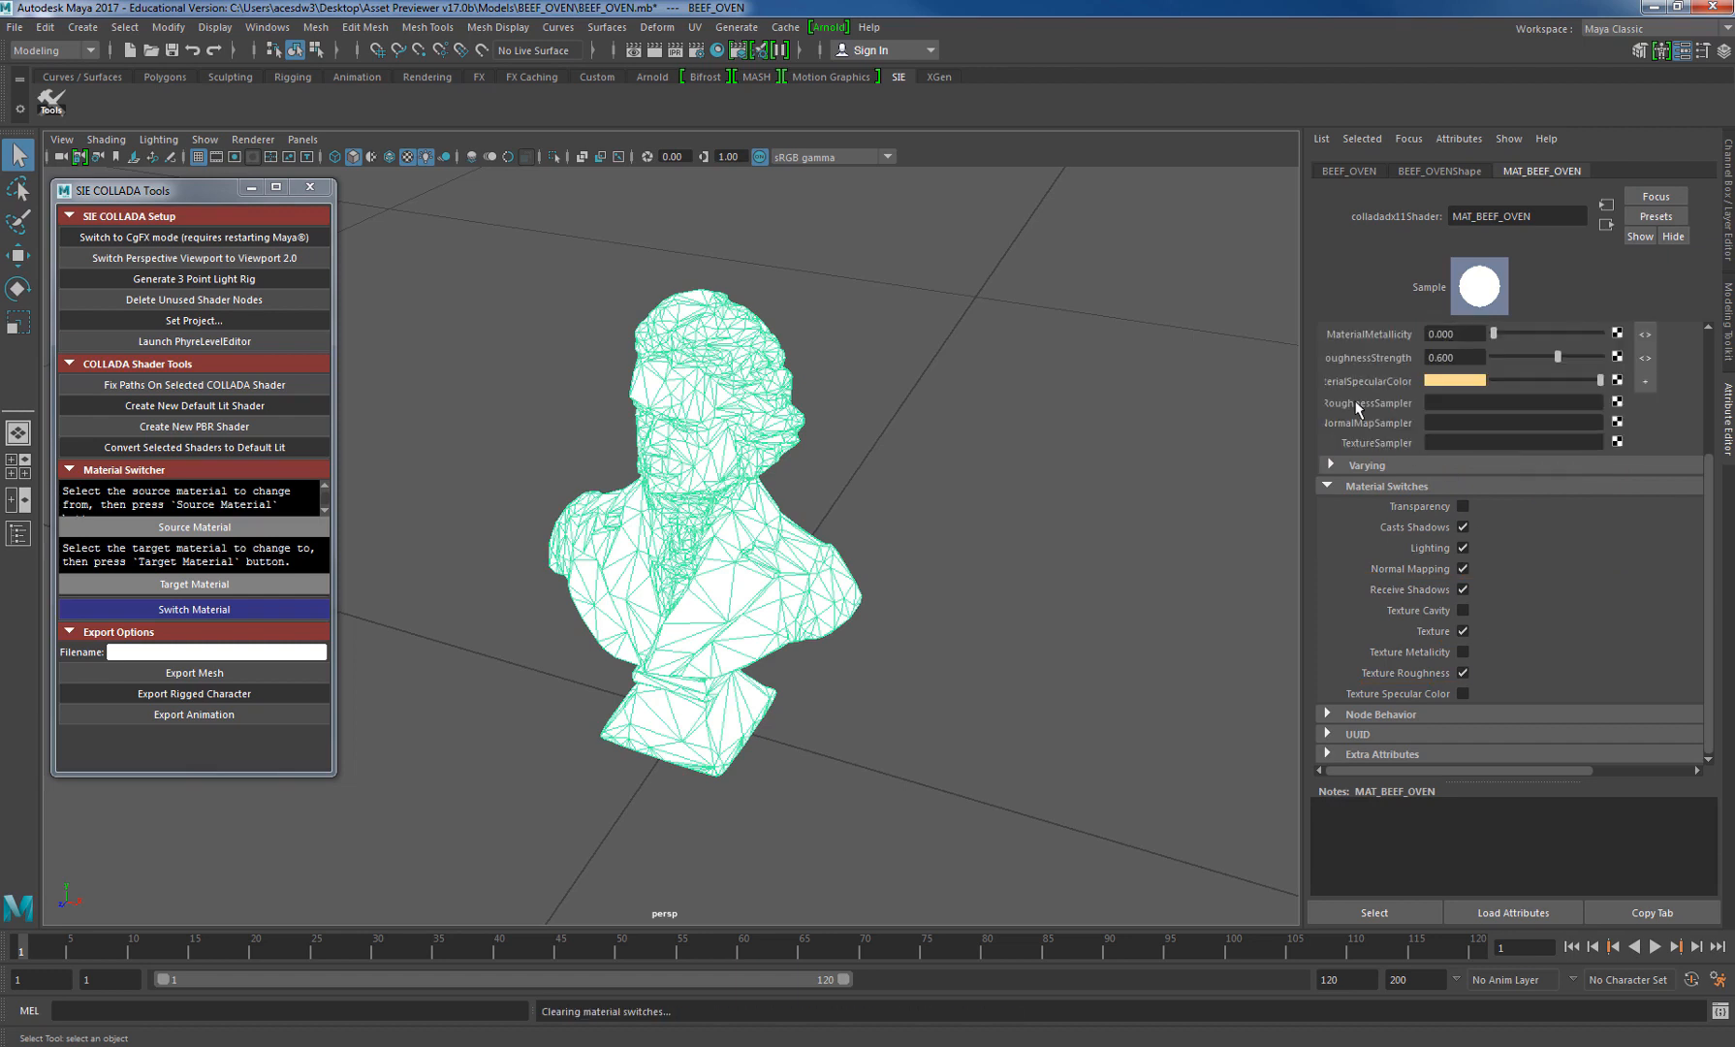
# - Connect a File texture using beethoven_alb.dds from the Models\BEEF_OVEN folder to MAT_BEEF_OVEN's TextureSampler, then return to the material's attributes
pyautogui.click(1615, 443)
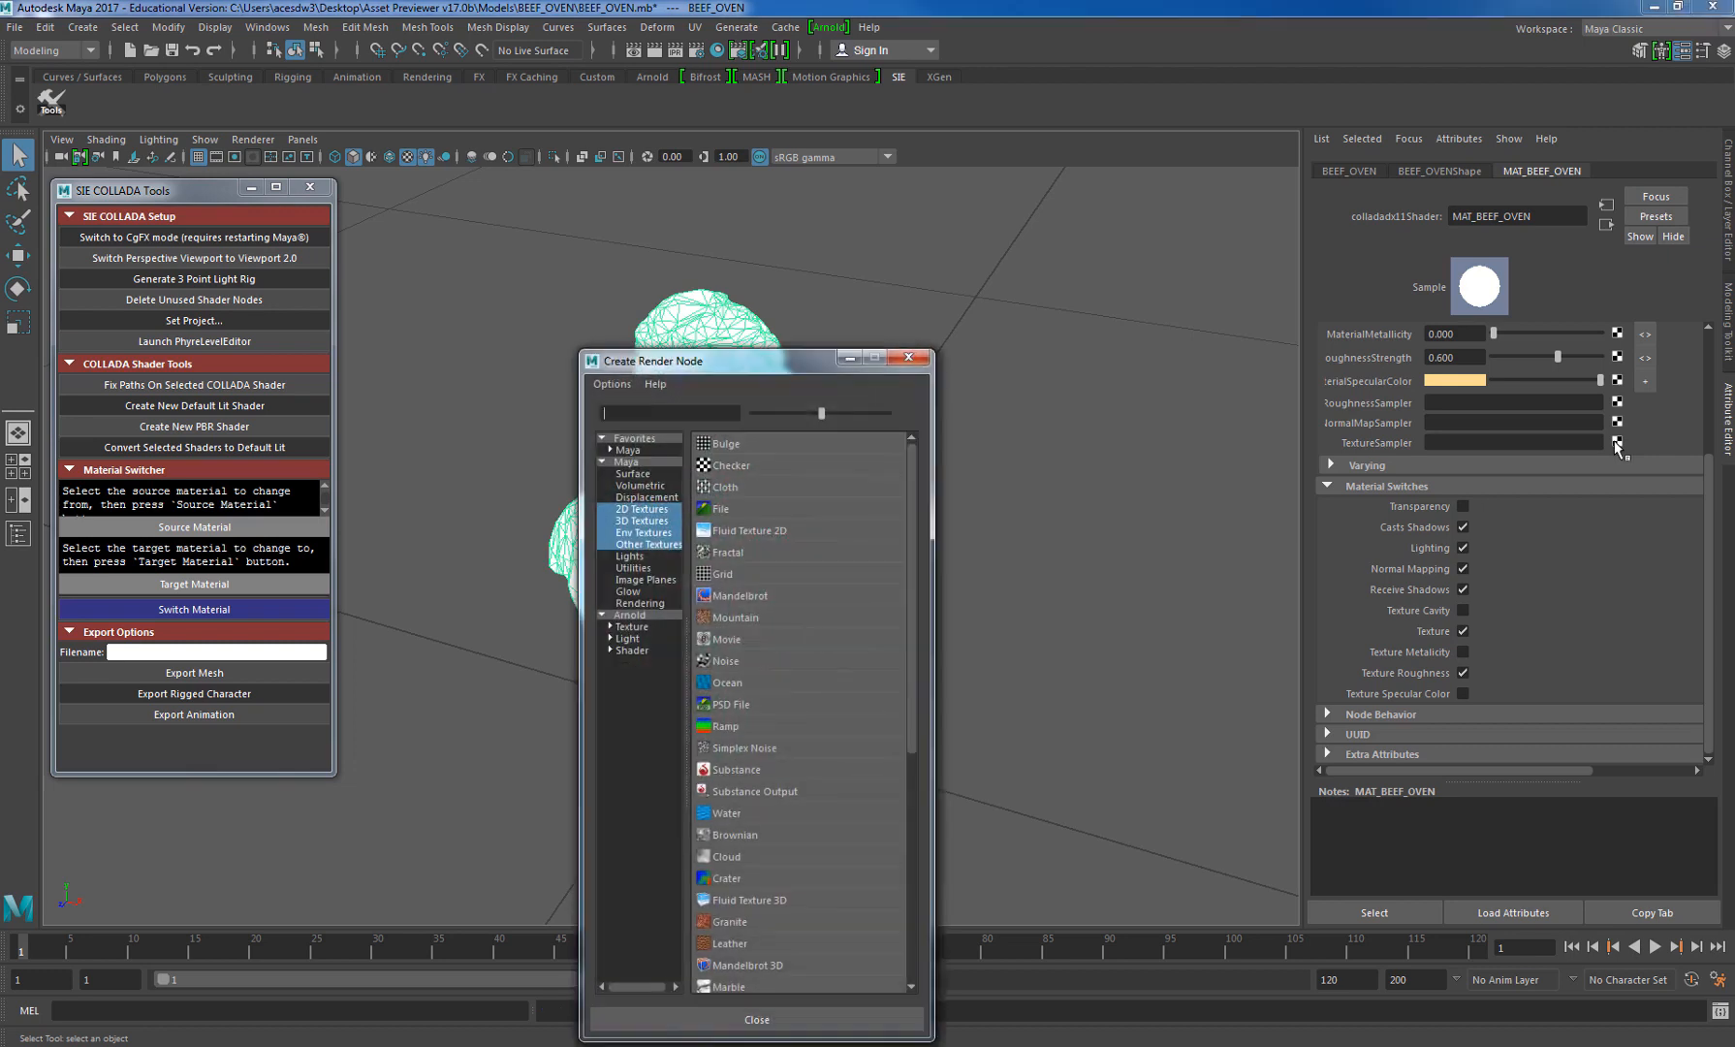
pyautogui.click(760, 507)
pyautogui.click(1687, 418)
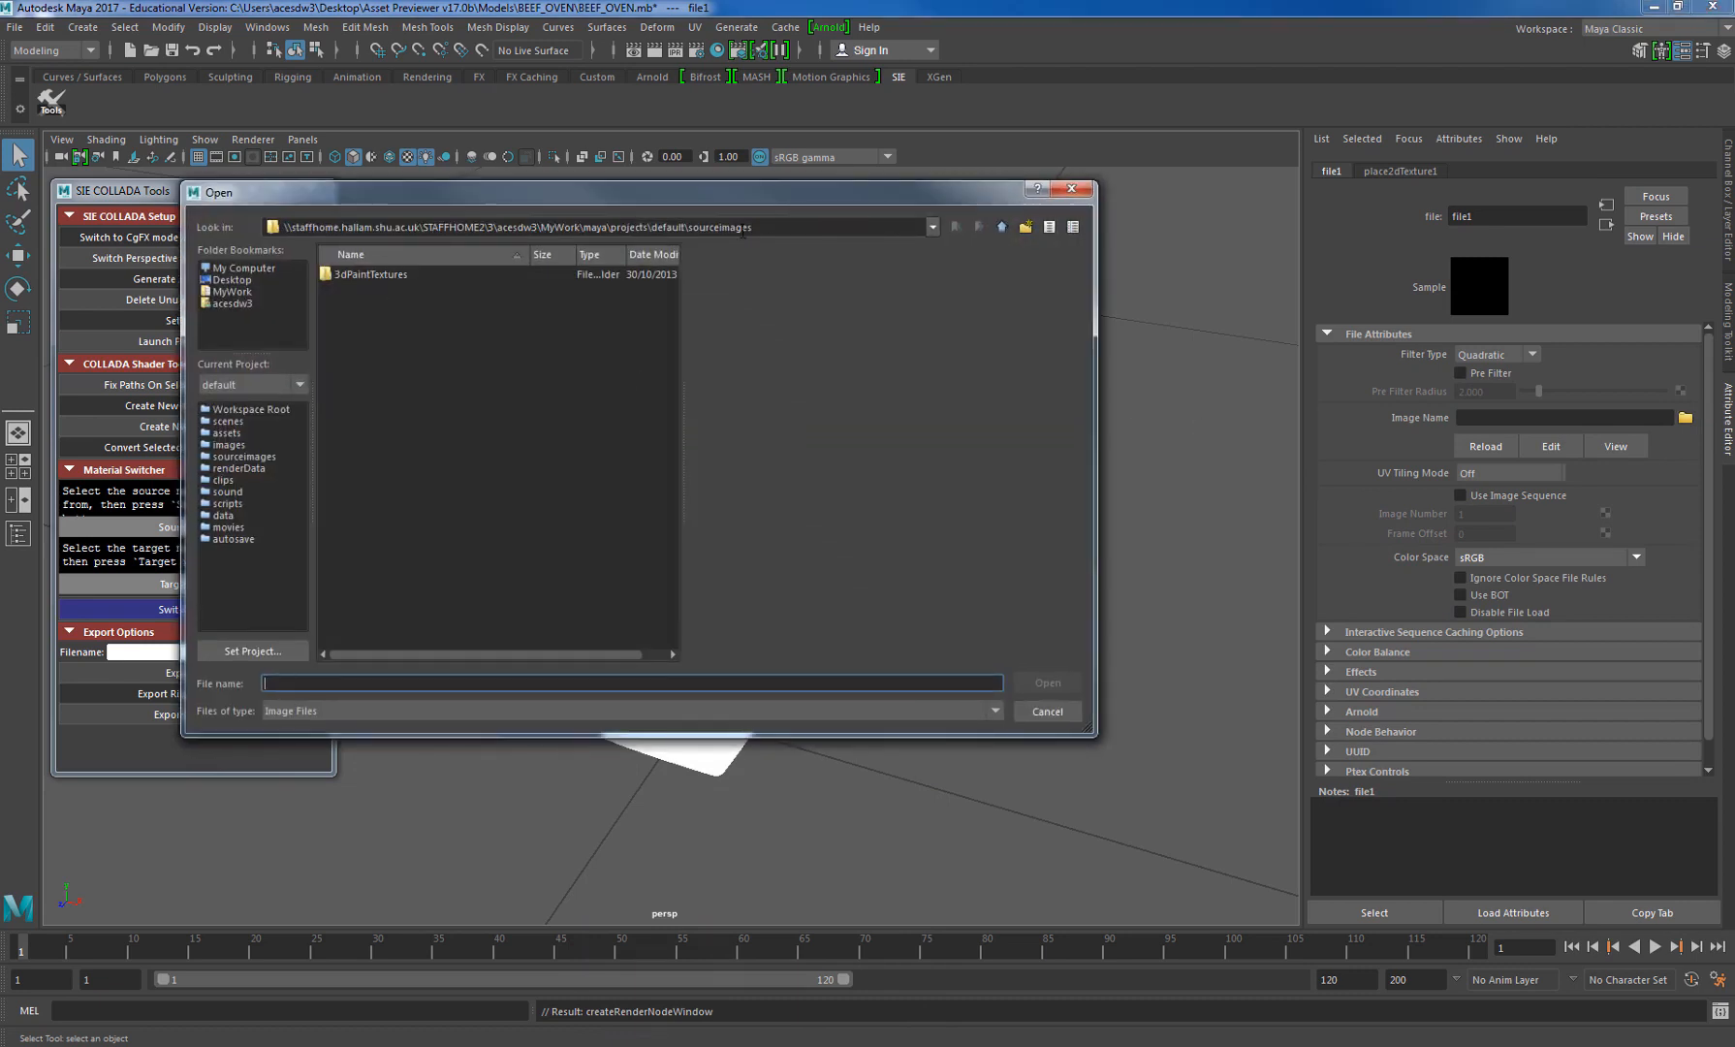
pyautogui.click(933, 227)
pyautogui.click(355, 301)
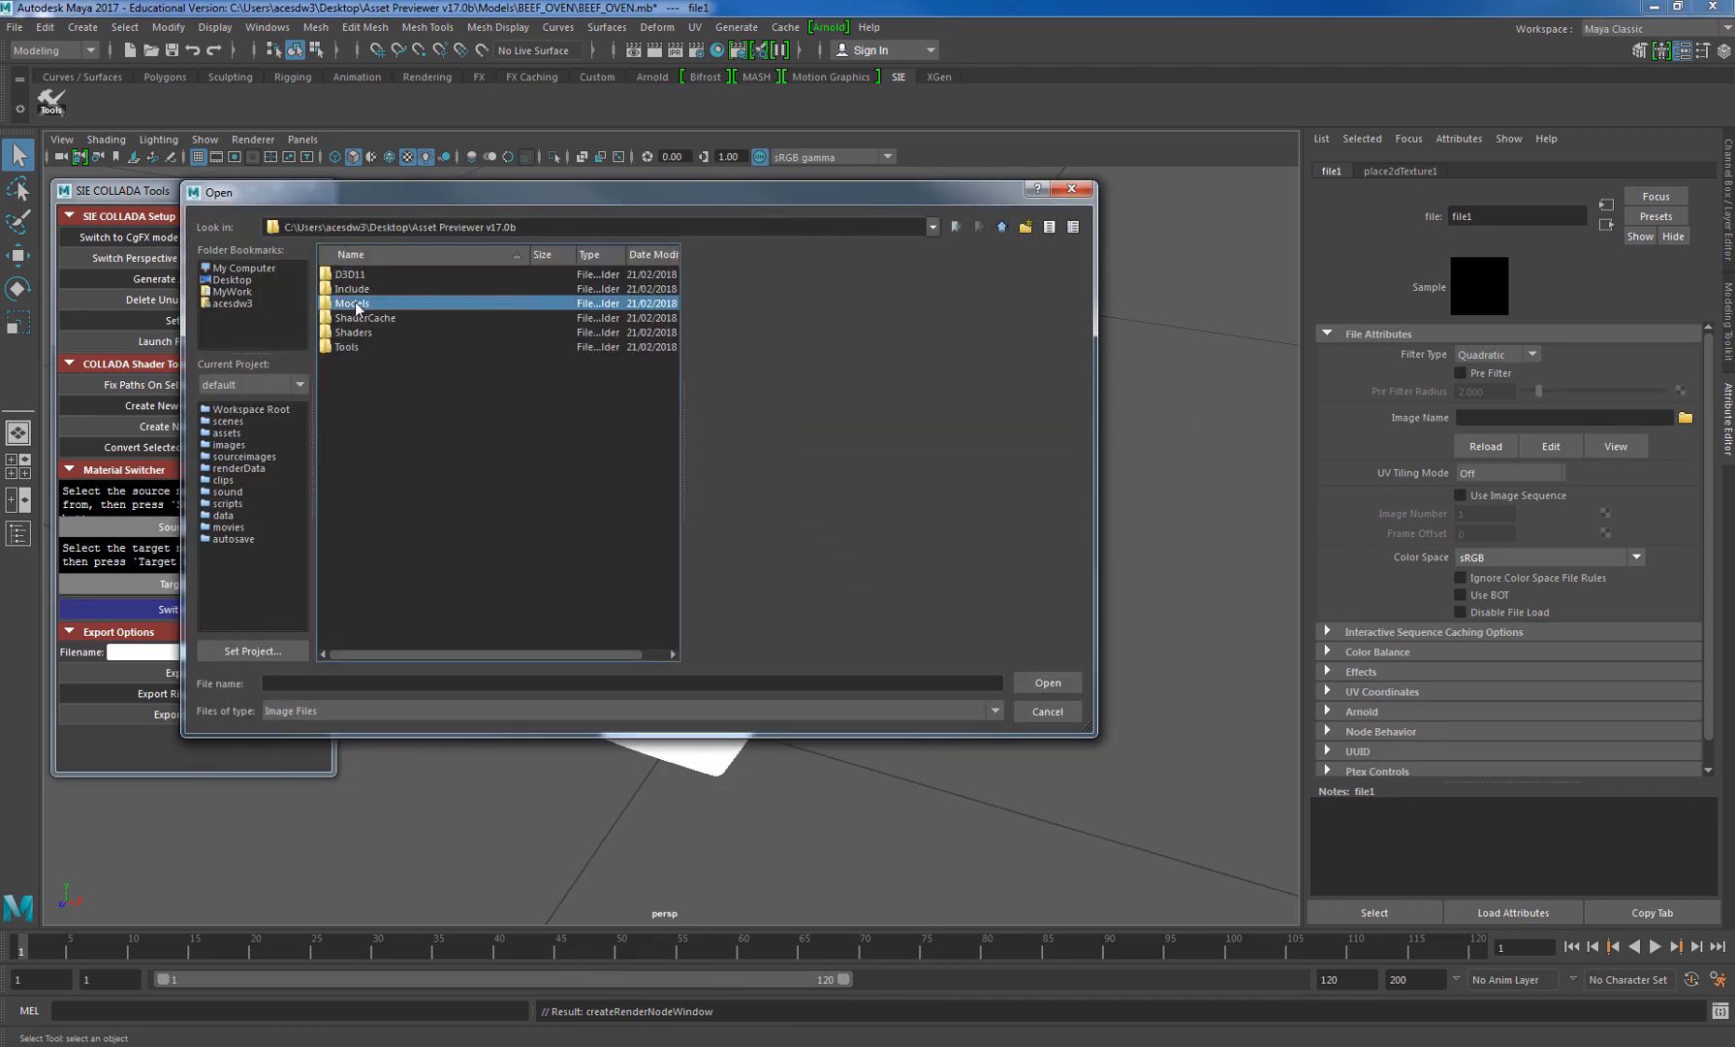
pyautogui.doubleClick(370, 289)
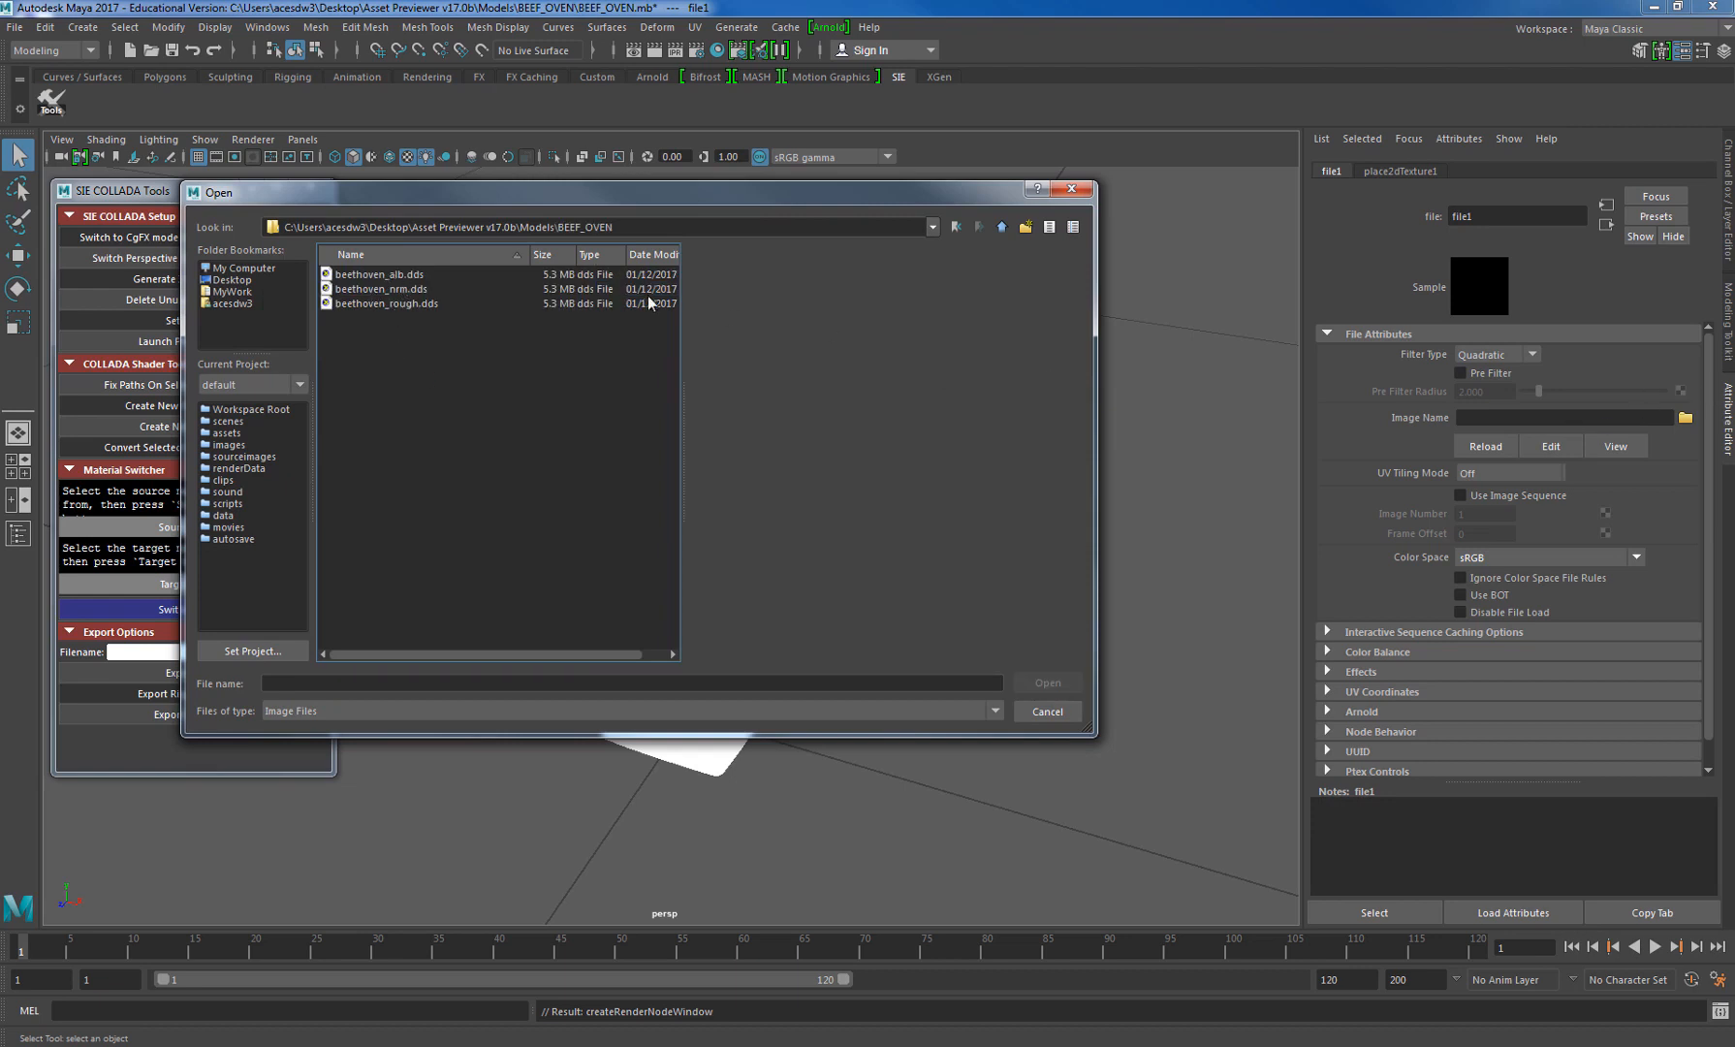
pyautogui.click(401, 275)
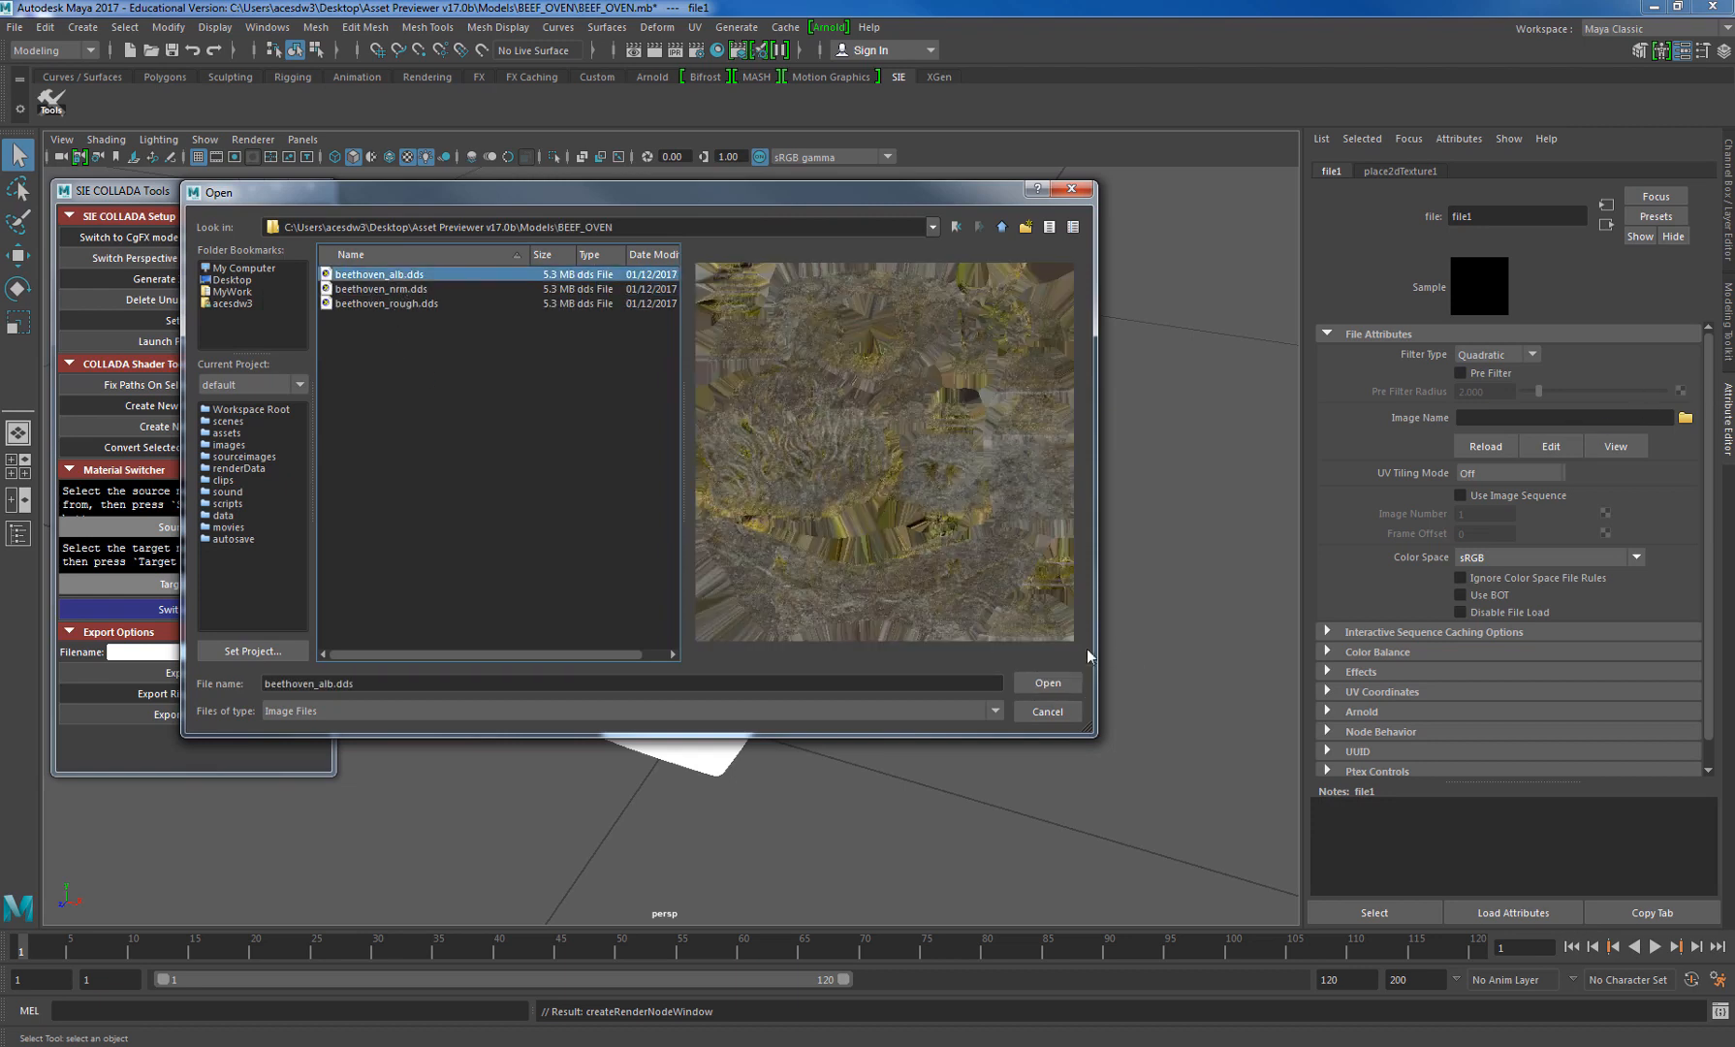
pyautogui.click(1048, 684)
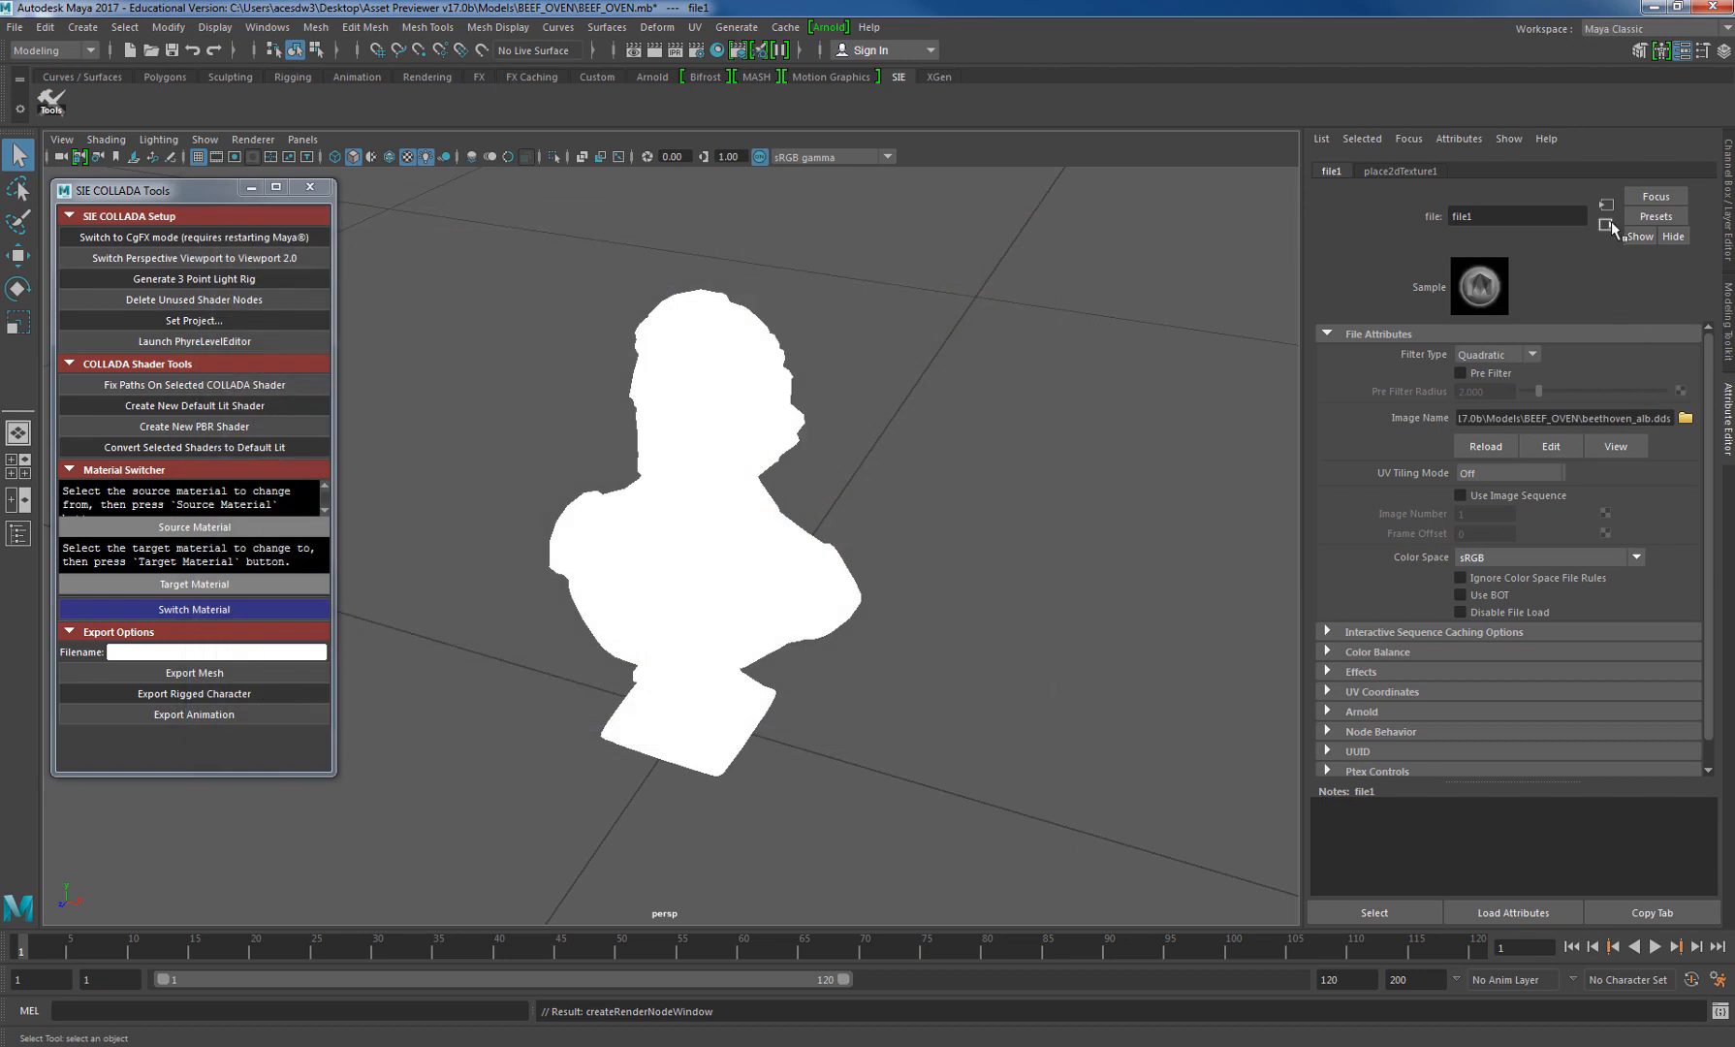
pyautogui.click(1606, 225)
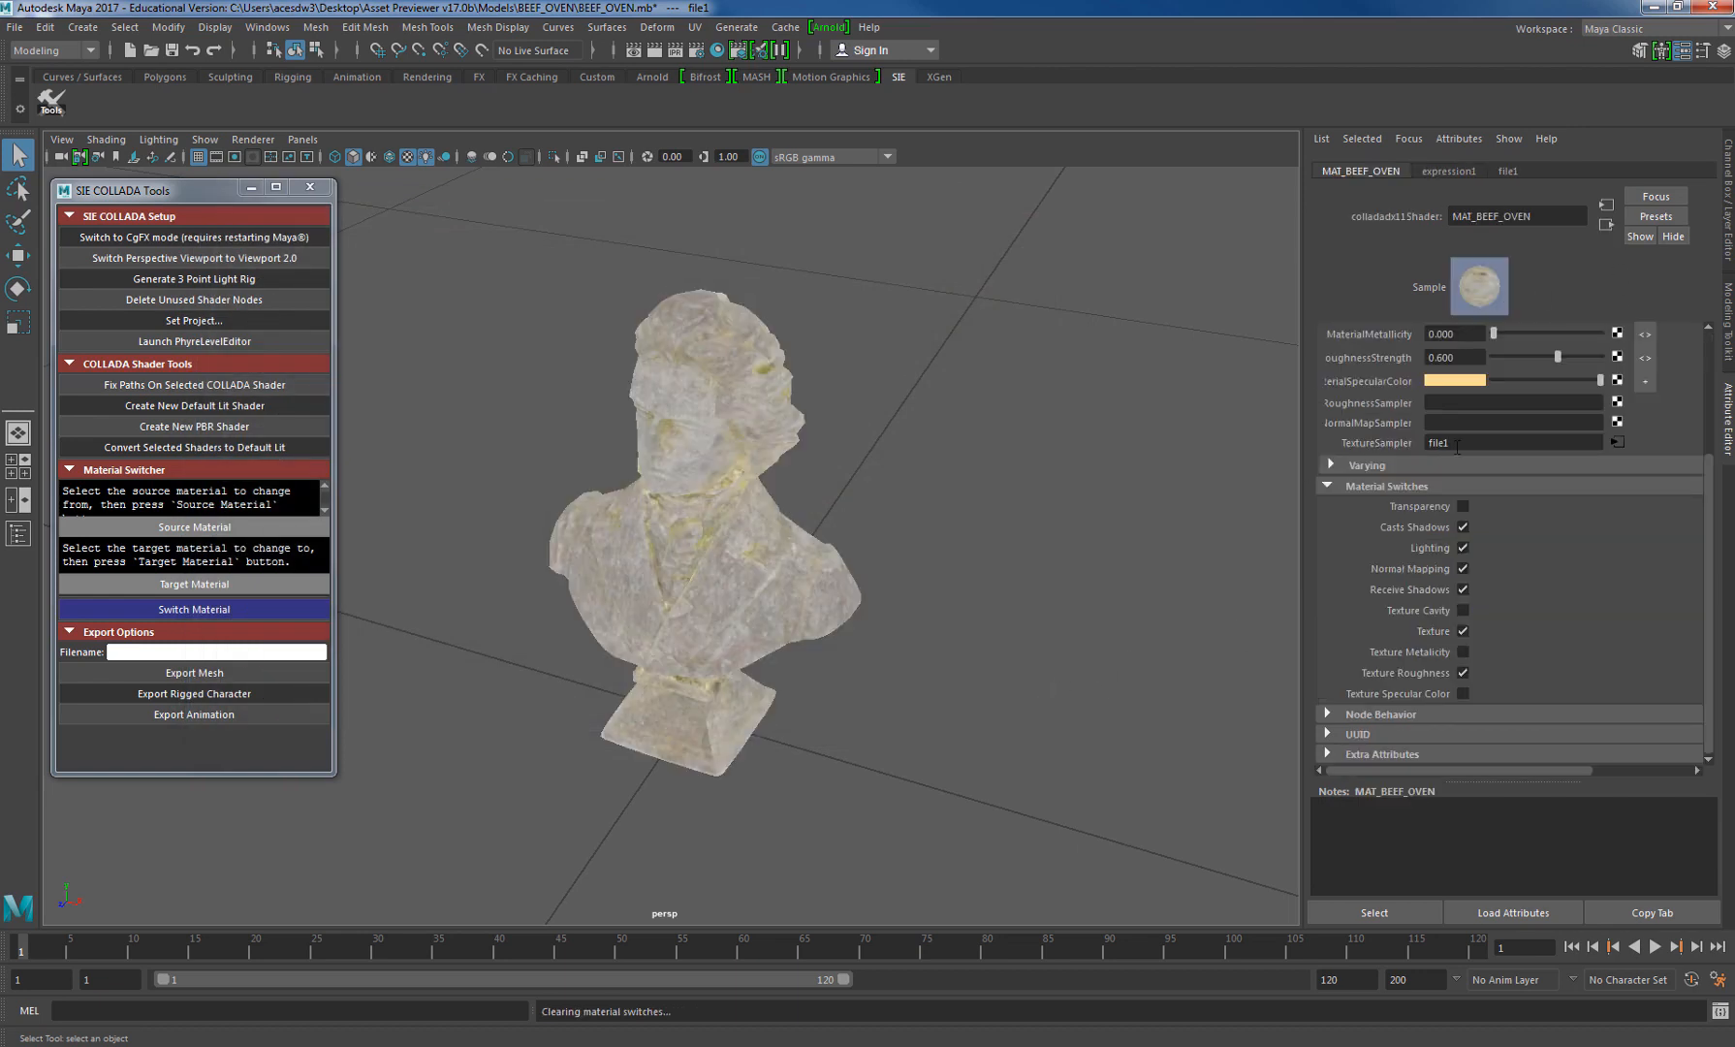
# - Connect a File texture using beethoven_nrm.dds to MAT_BEEF_OVEN's normal map sampler, then return to the material's attributes
pyautogui.click(1615, 442)
pyautogui.click(732, 505)
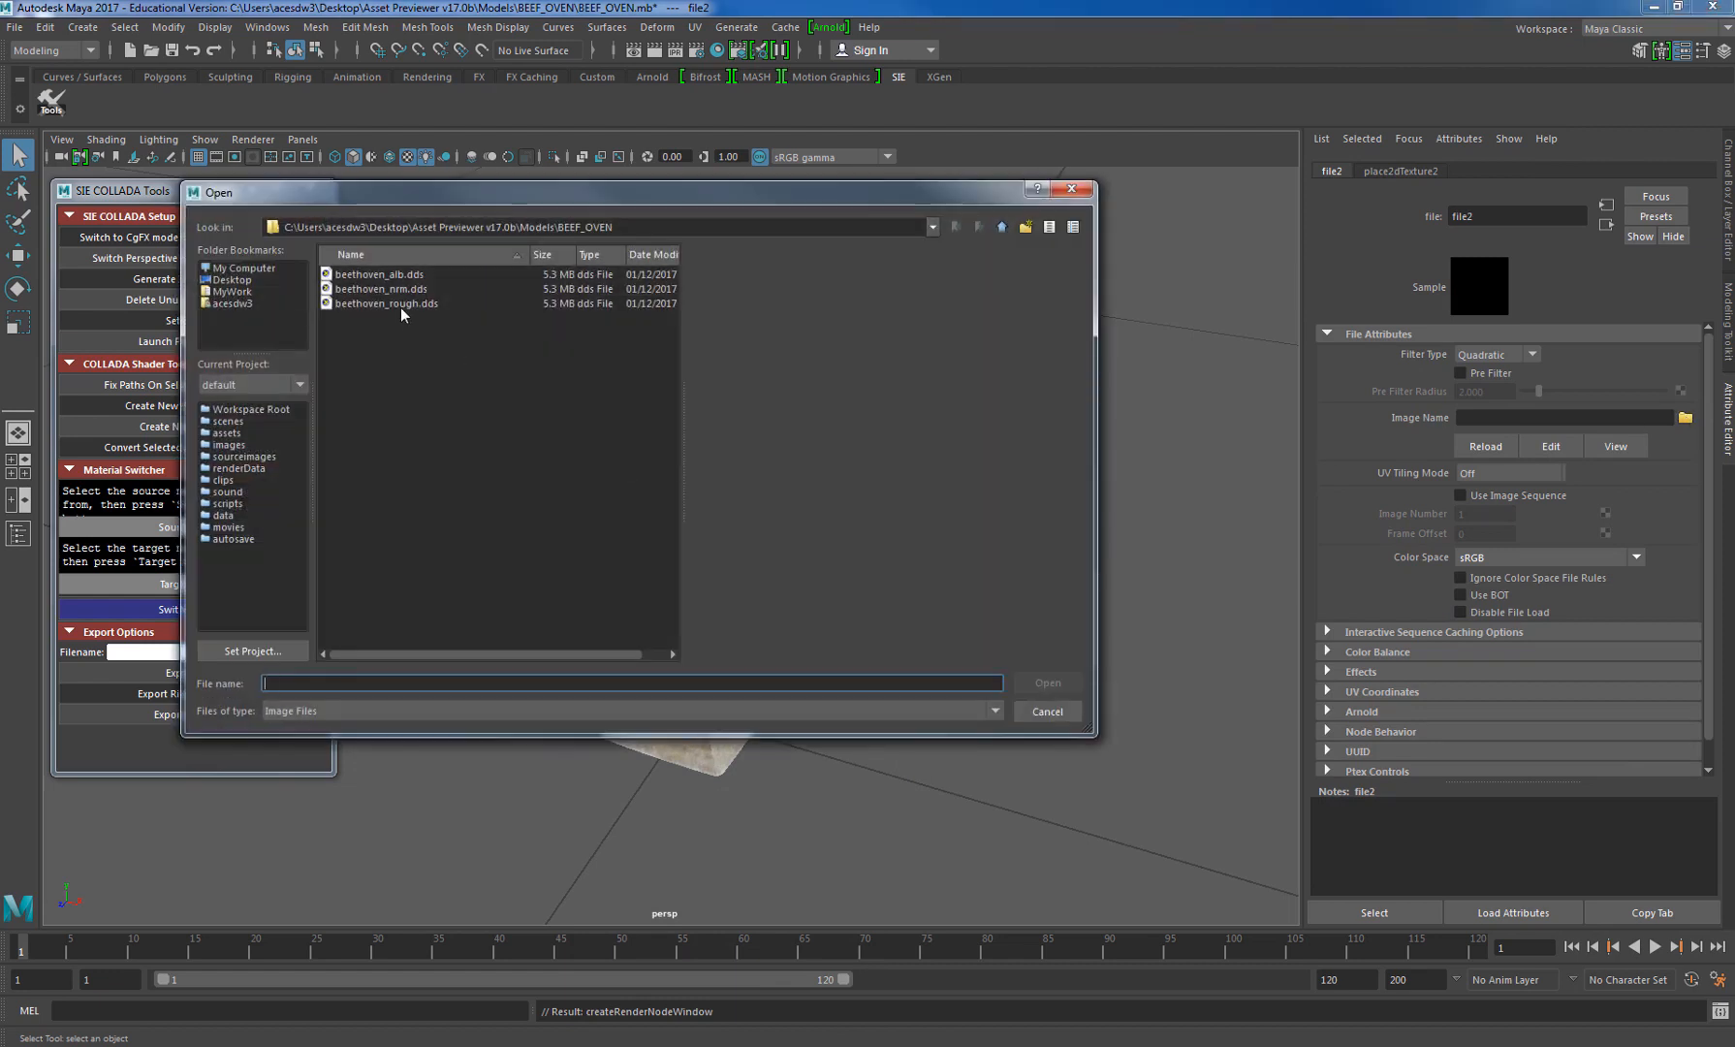
pyautogui.click(408, 289)
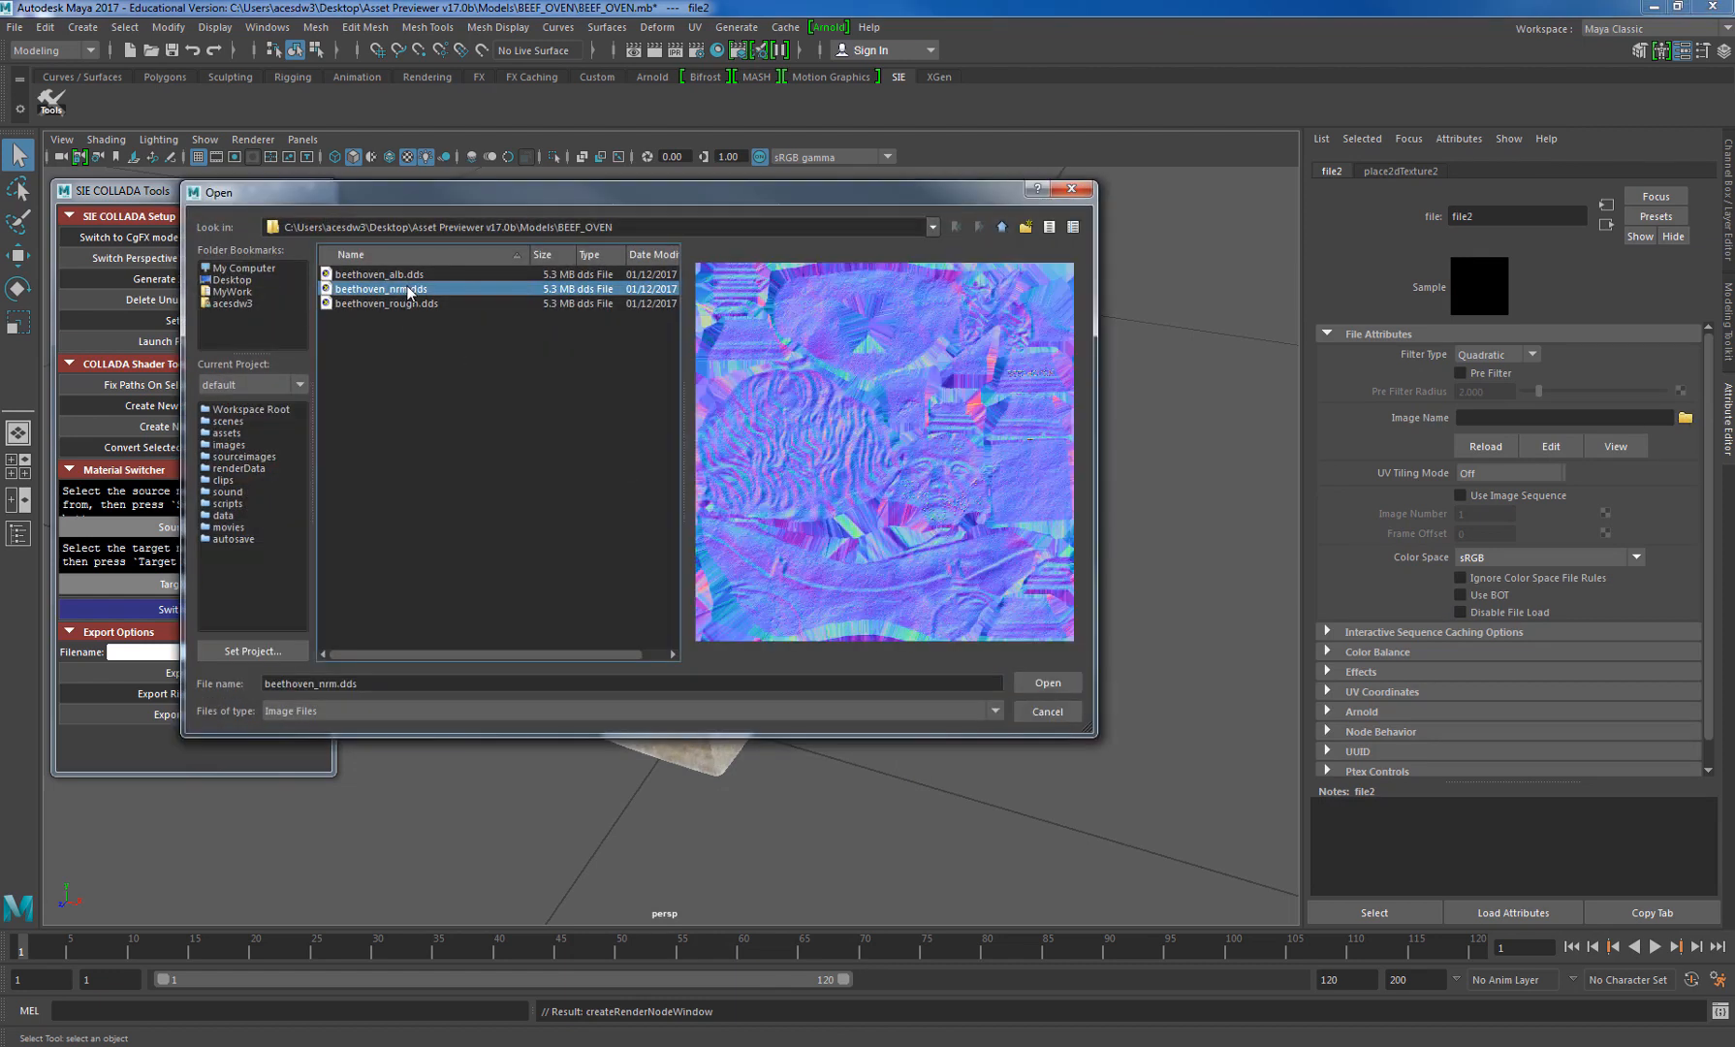
pyautogui.click(1055, 682)
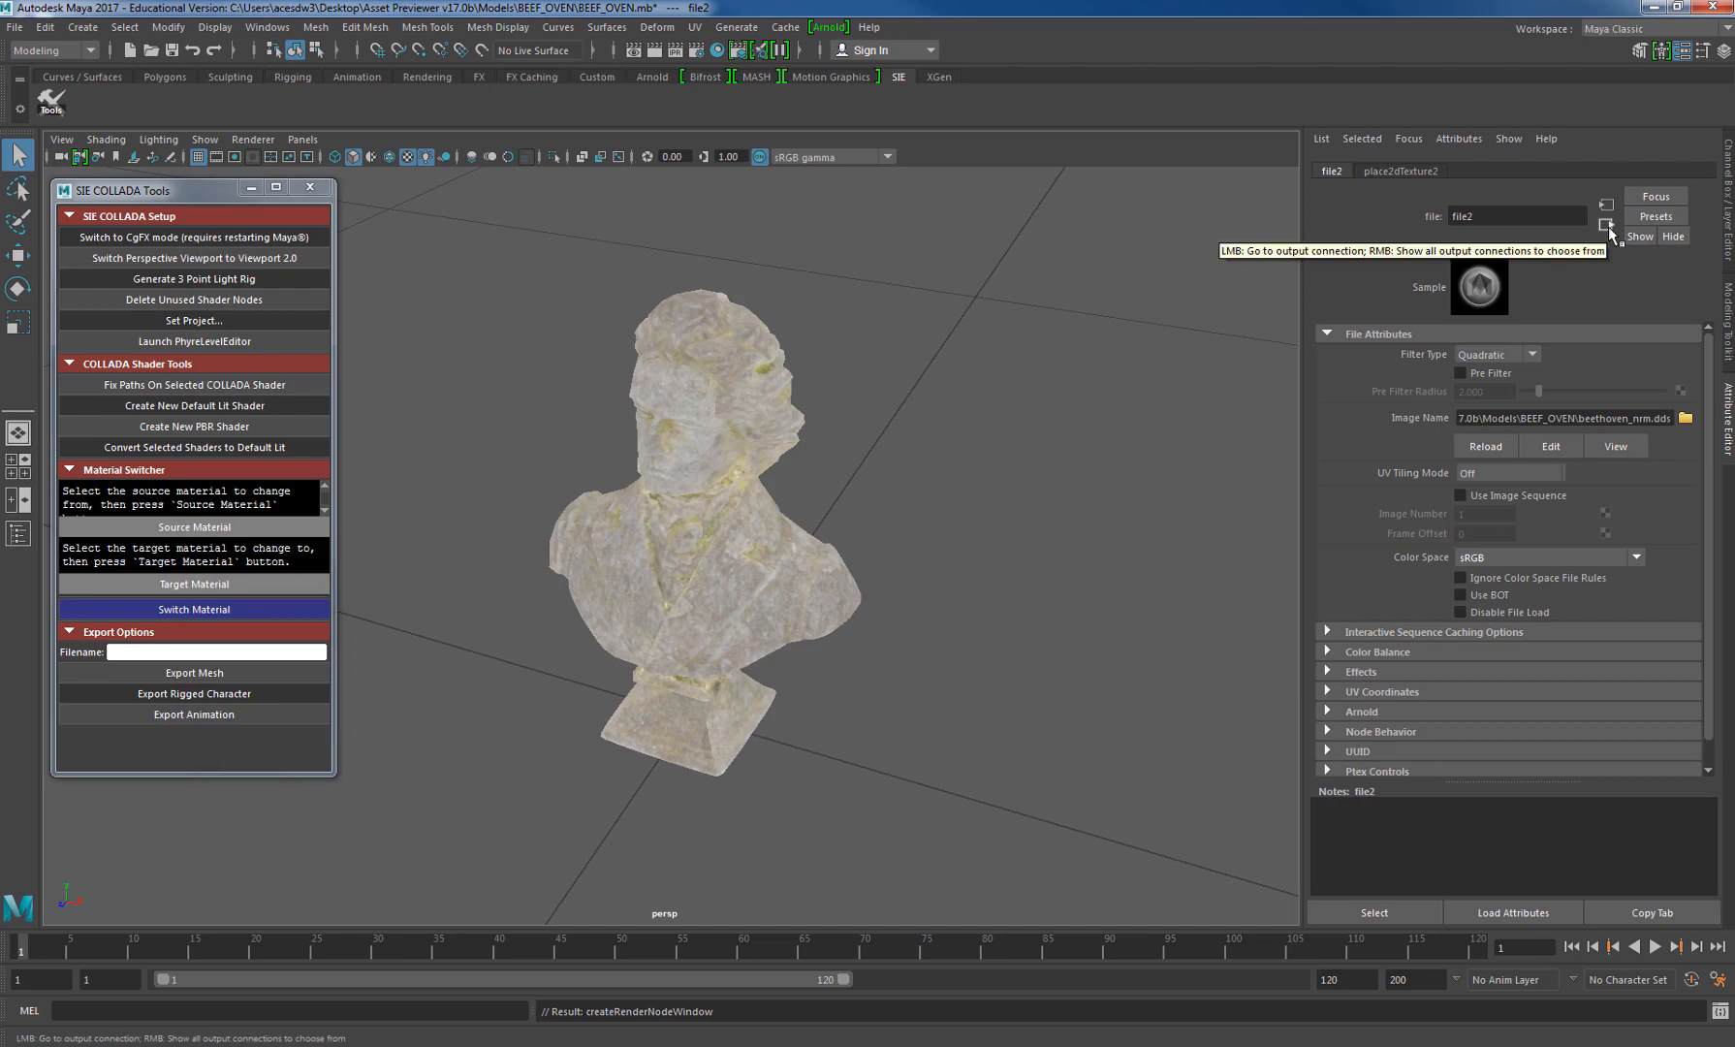
pyautogui.click(1606, 225)
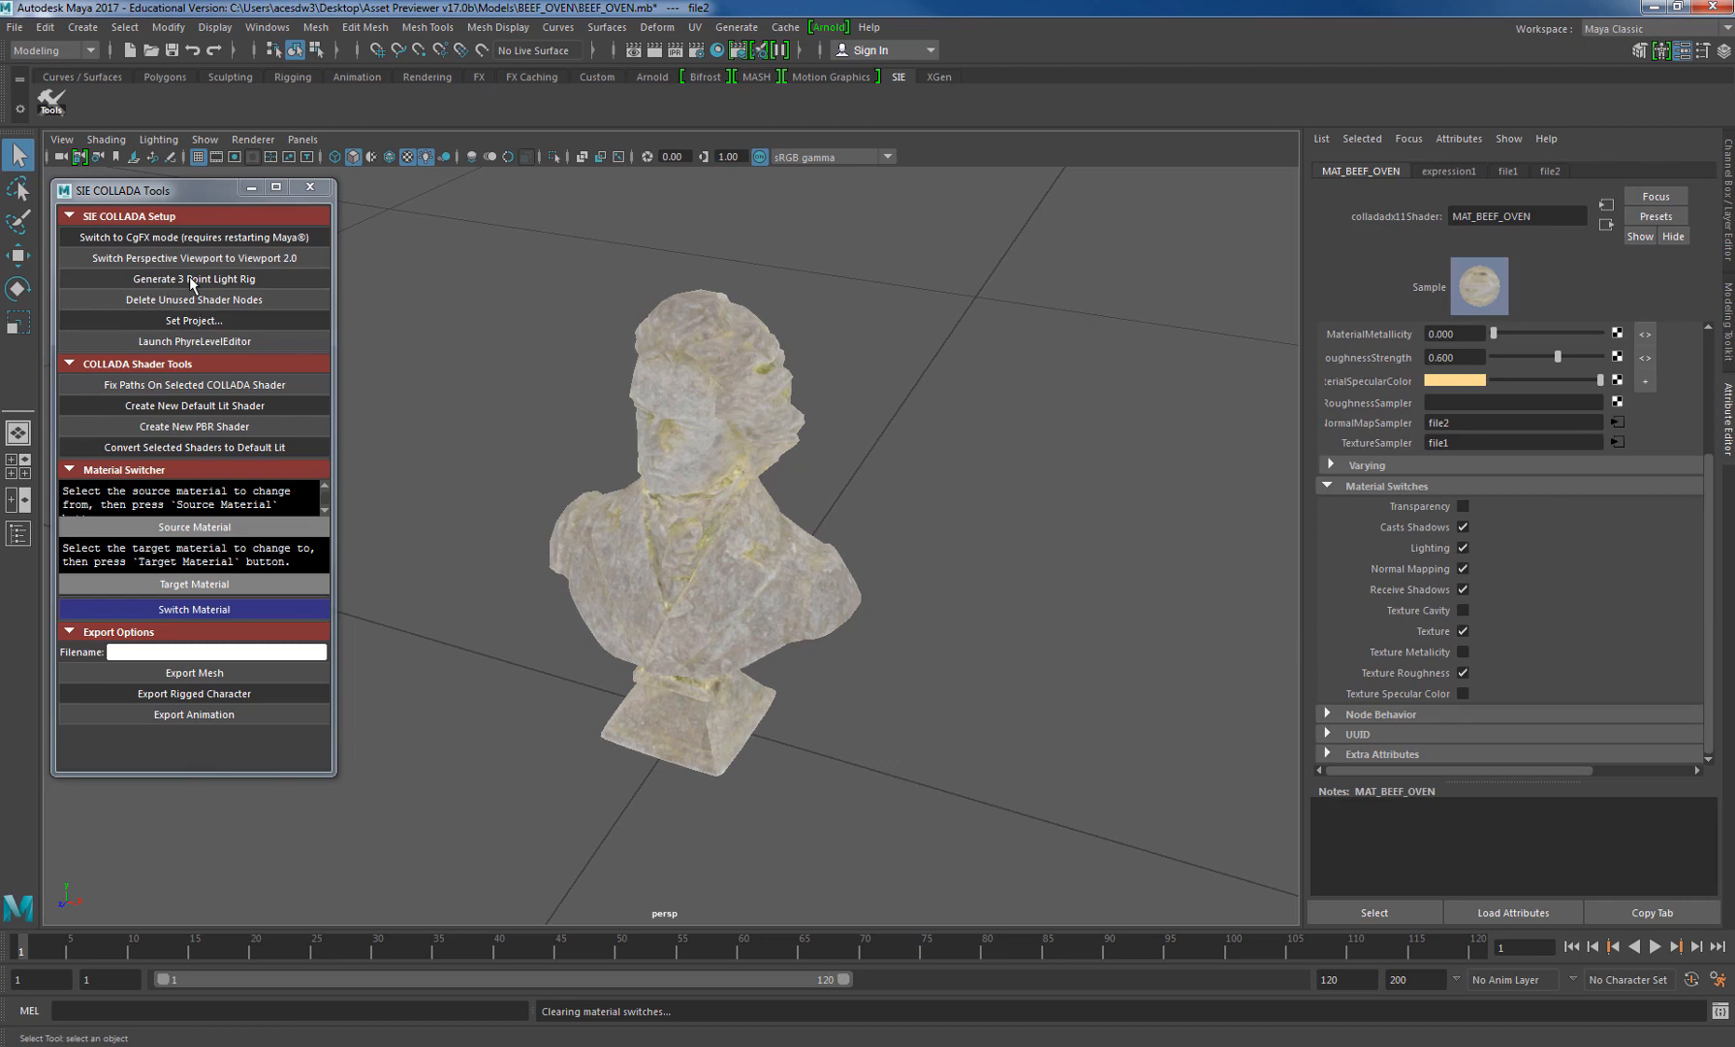
# - Generate the three-point light rig to light the Beethoven bust in the perspective view
pyautogui.click(192, 281)
pyautogui.keyDown('alt'); pyautogui.moveTo(914, 456); pyautogui.dragTo(981, 428); pyautogui.keyUp('alt')
pyautogui.press('f')
pyautogui.scroll(-5, 812, 395)
pyautogui.keyDown('alt'); pyautogui.moveTo(812, 395); pyautogui.dragTo(810, 426); pyautogui.keyUp('alt')
pyautogui.keyDown('alt'); pyautogui.moveTo(809, 426); pyautogui.dragTo(1026, 461, button='middle'); pyautogui.keyUp('alt')
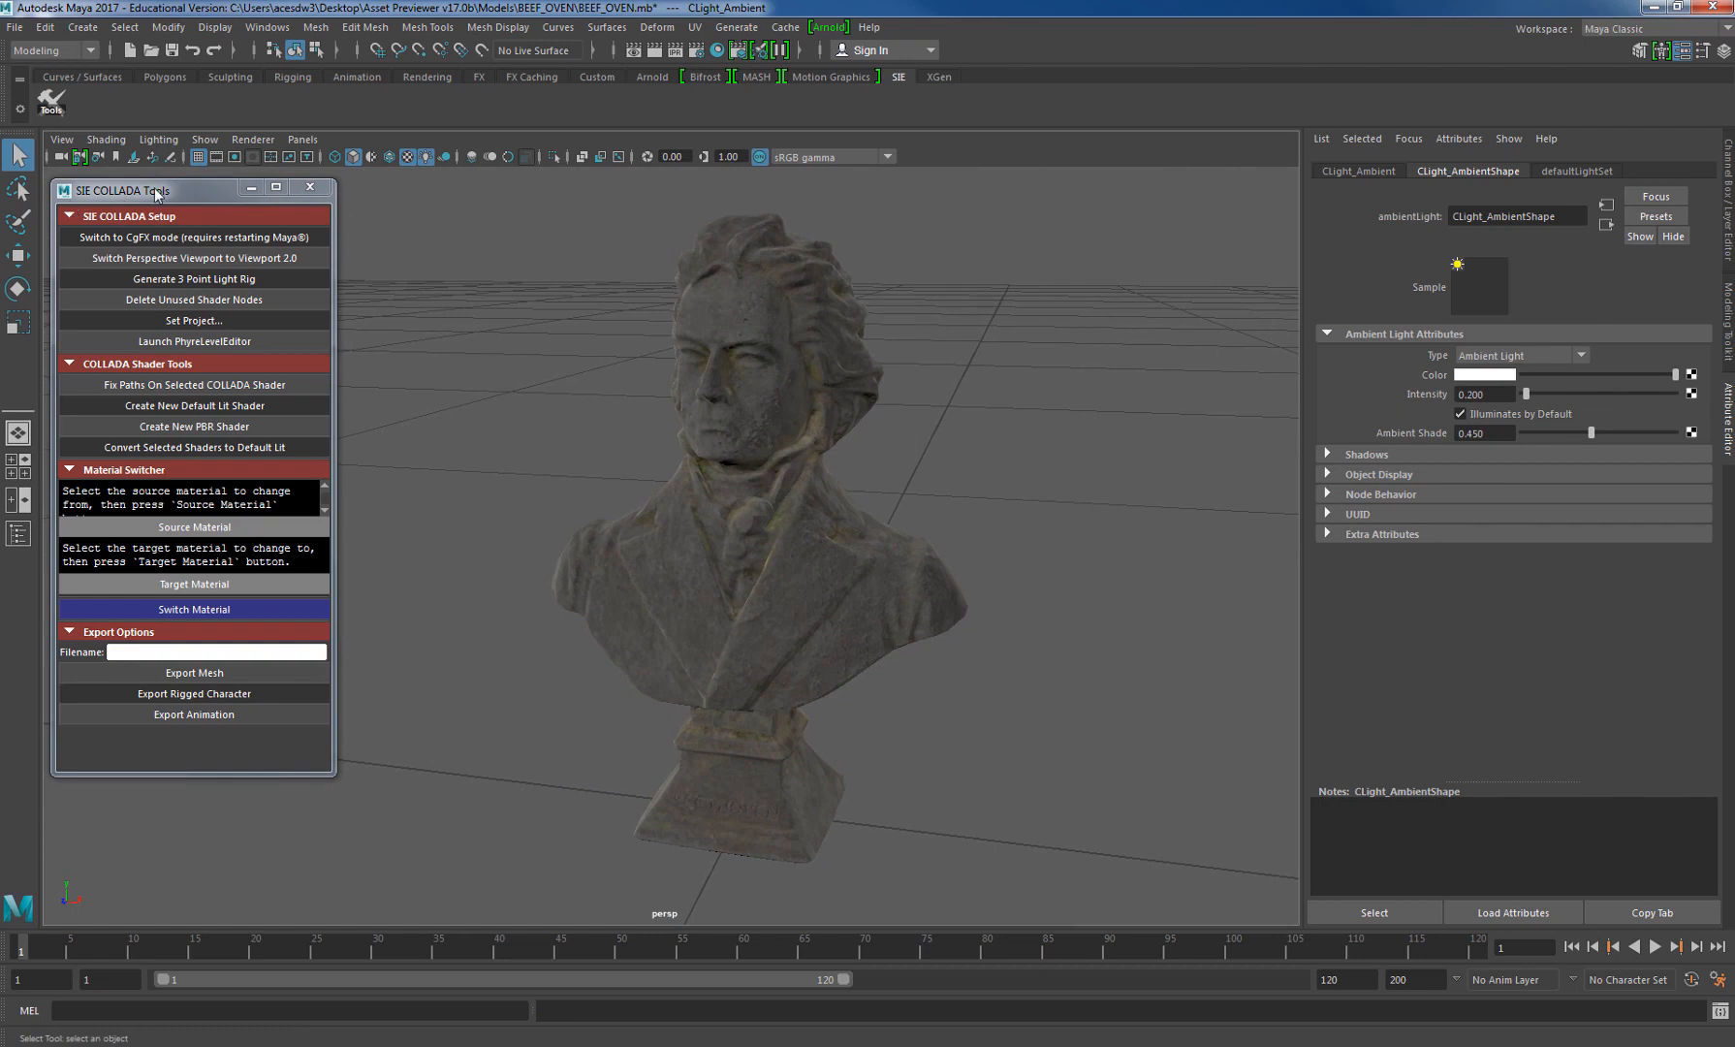
# - Move the SIE COLLADA Tools window aside and show the Outliner beside a single perspective view
pyautogui.moveTo(155, 190); pyautogui.dragTo(334, 214)
pyautogui.click(15, 502)
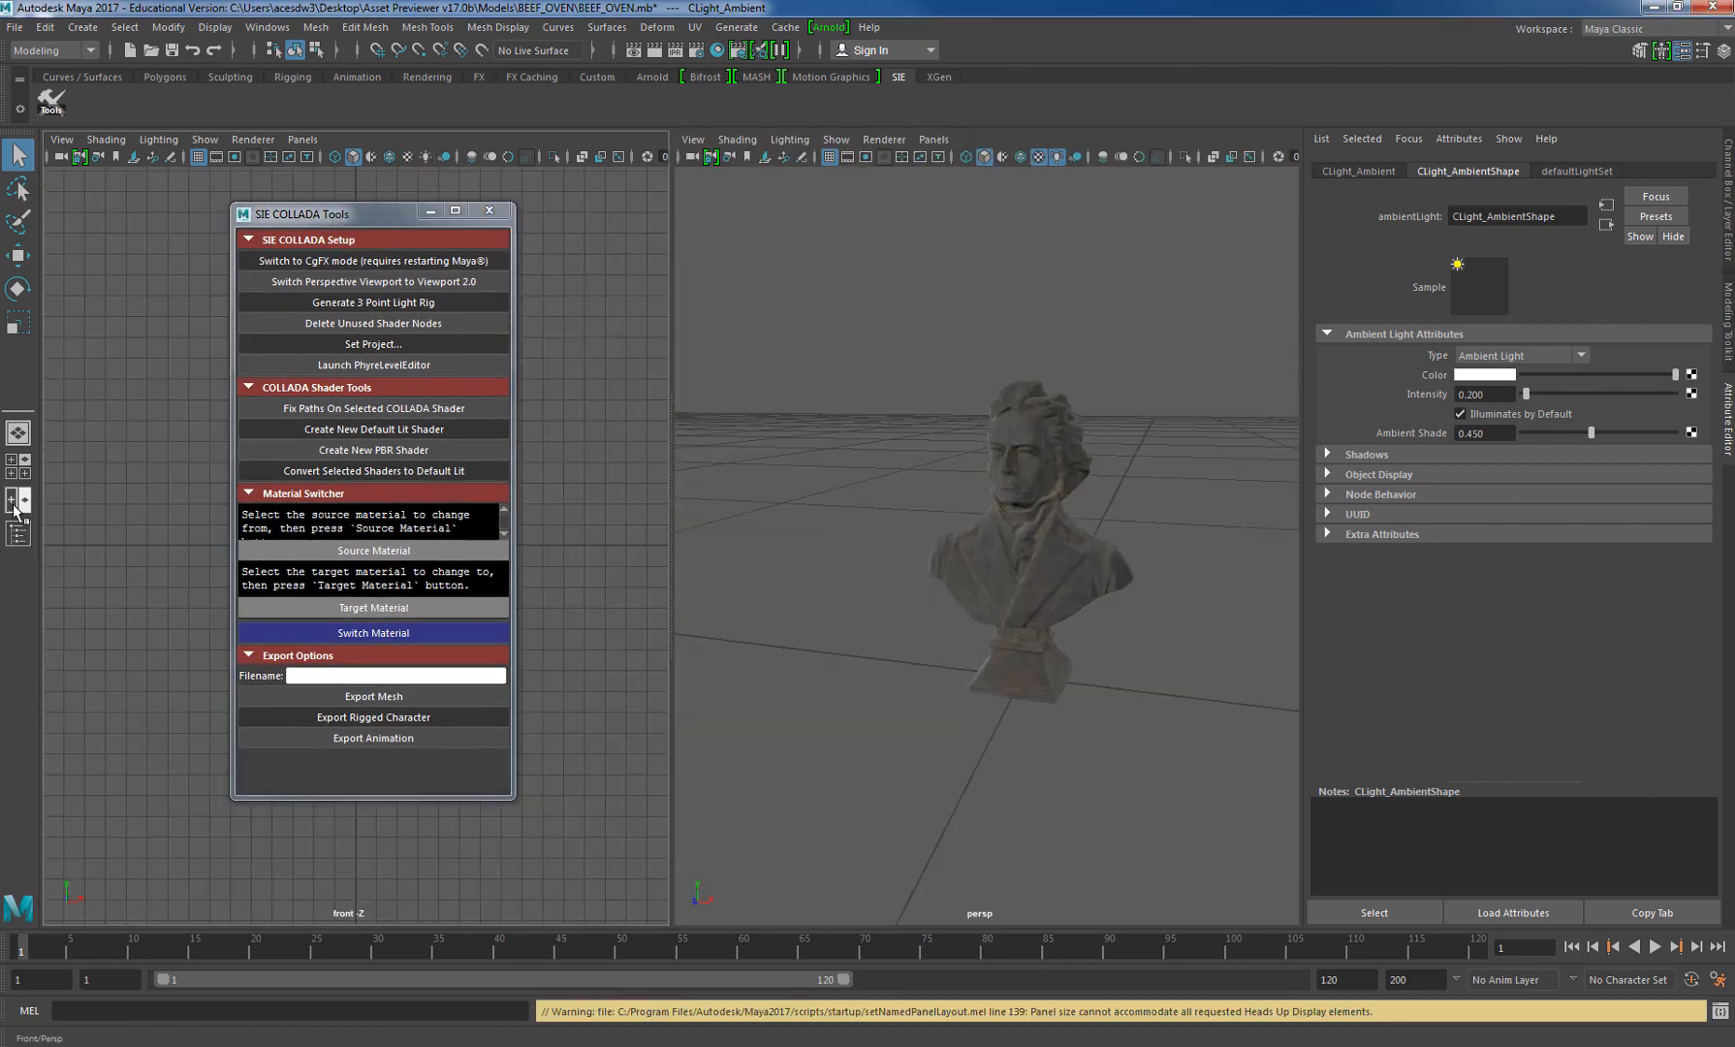
pyautogui.click(19, 533)
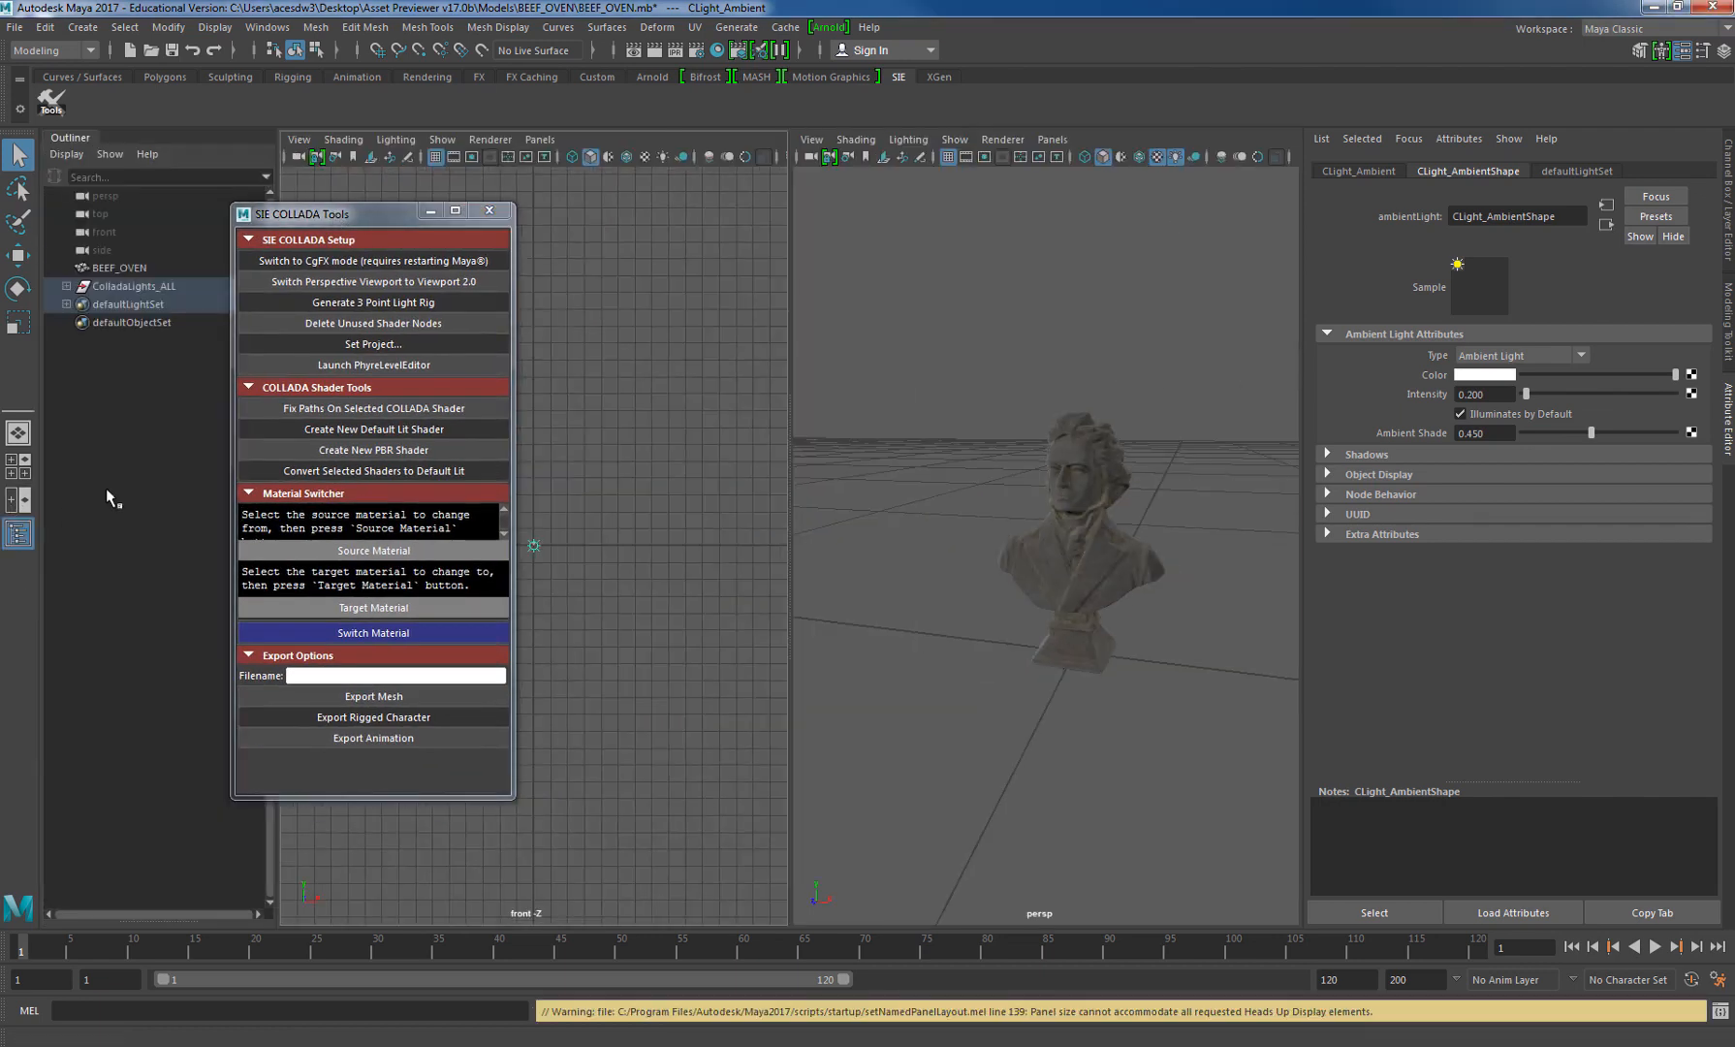
pyautogui.click(22, 431)
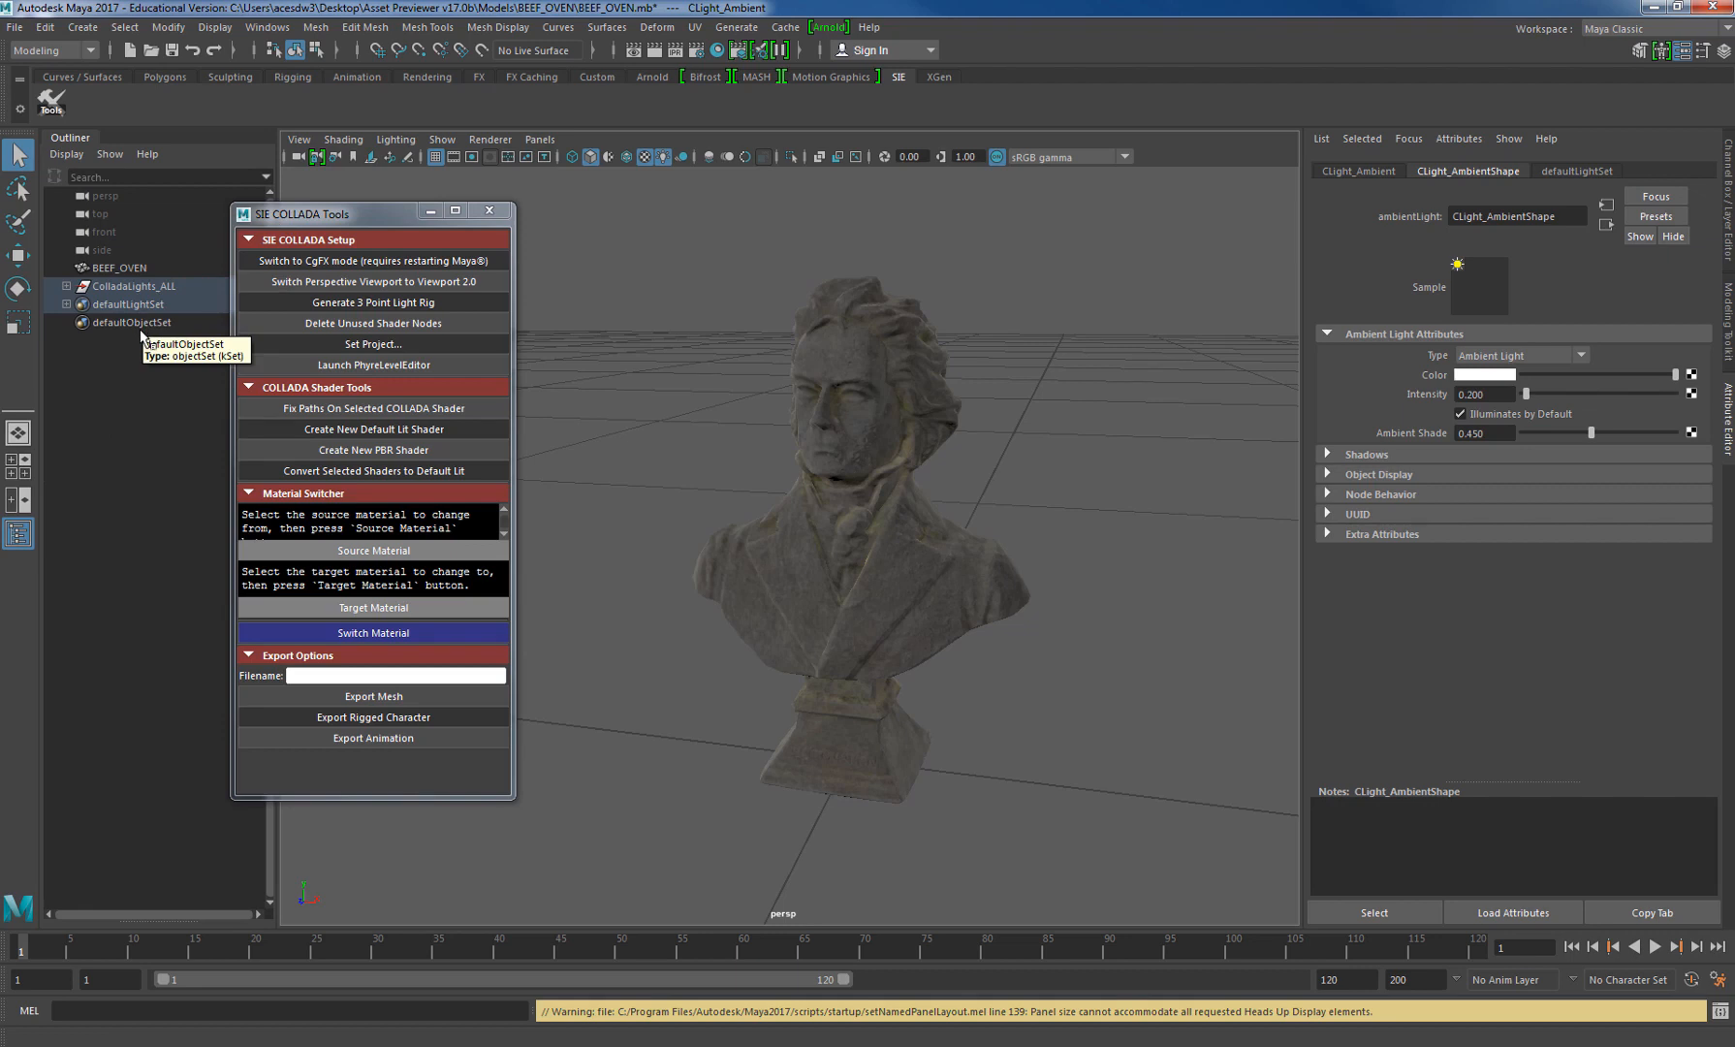
# - Delete the ColladaLights_ALL group and generate the three-point light rig again
pyautogui.click(120, 292)
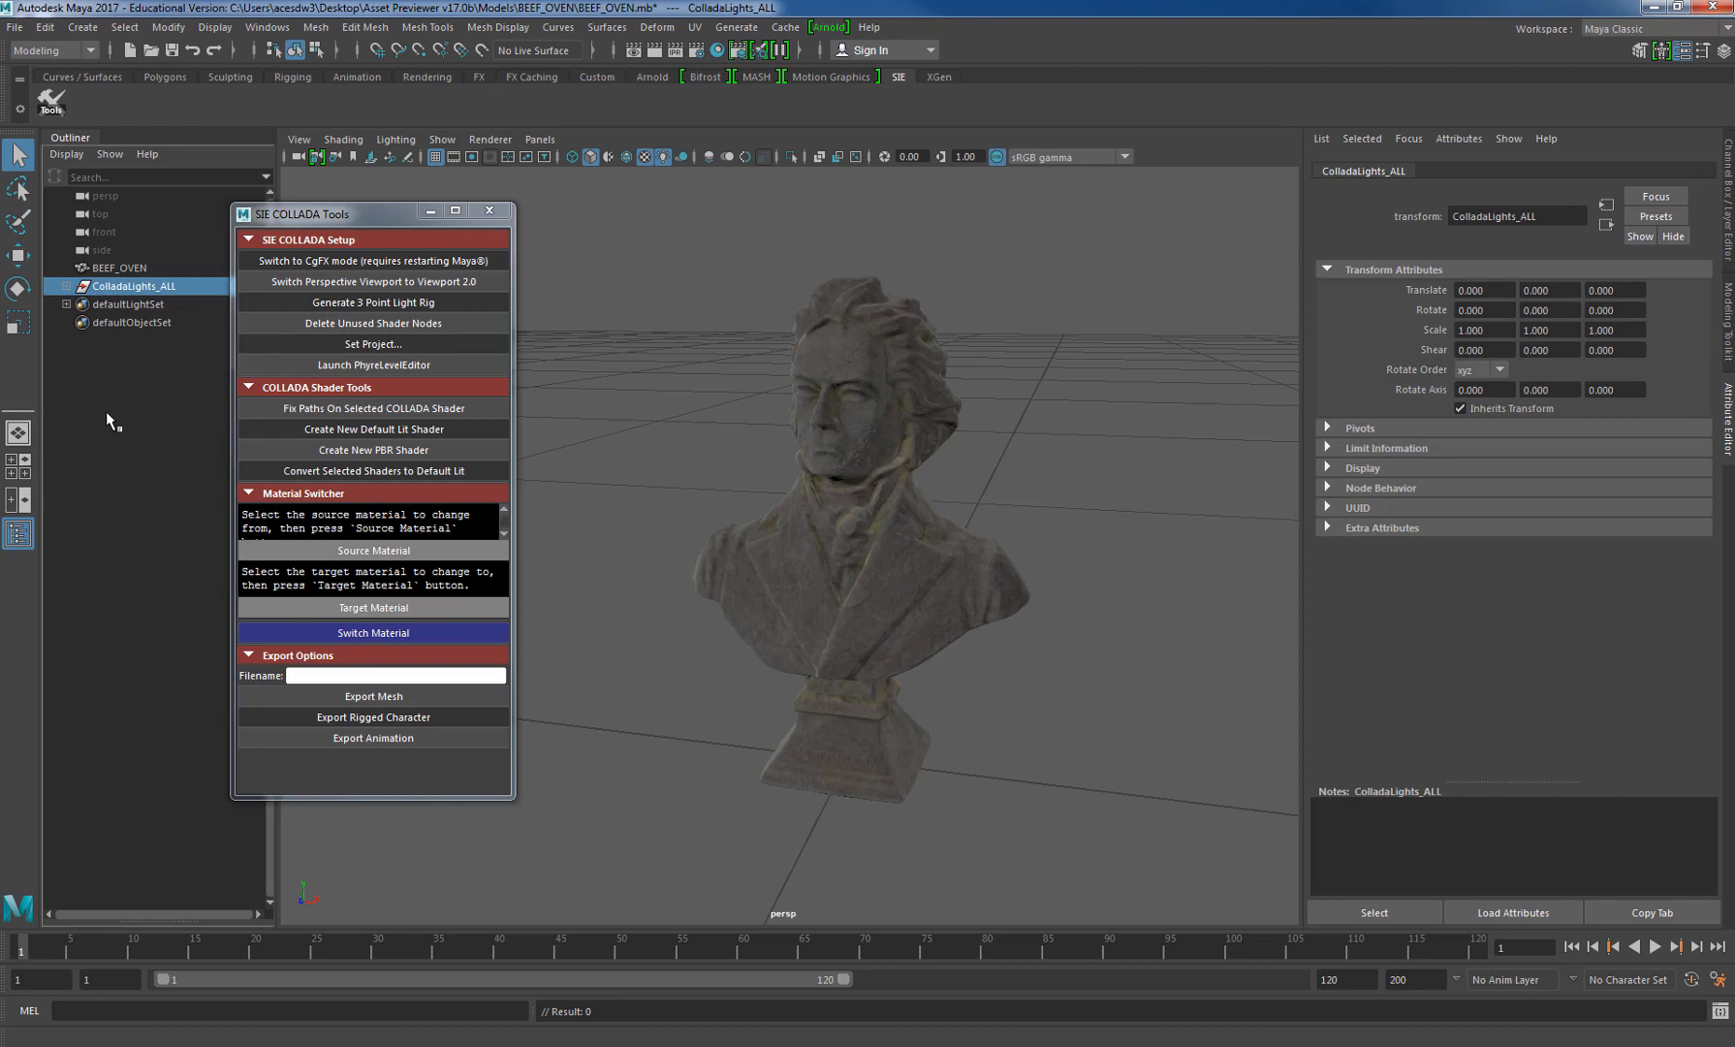
pyautogui.press('Delete')
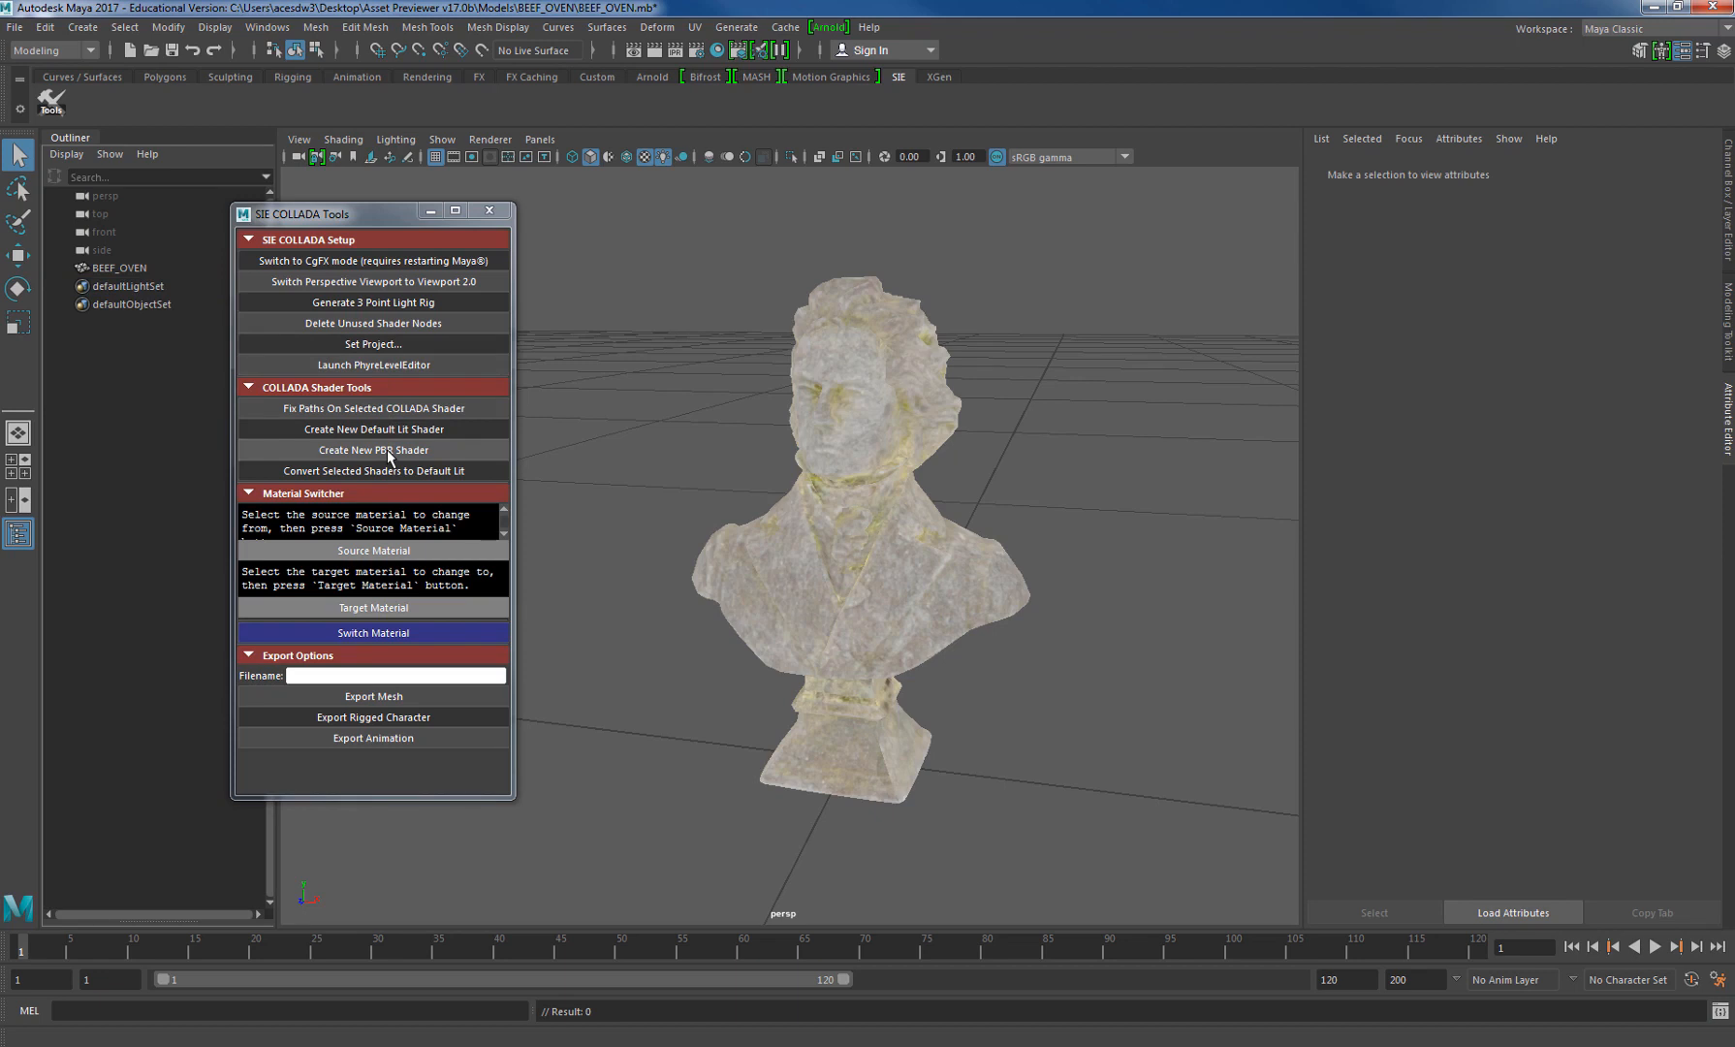
pyautogui.click(376, 302)
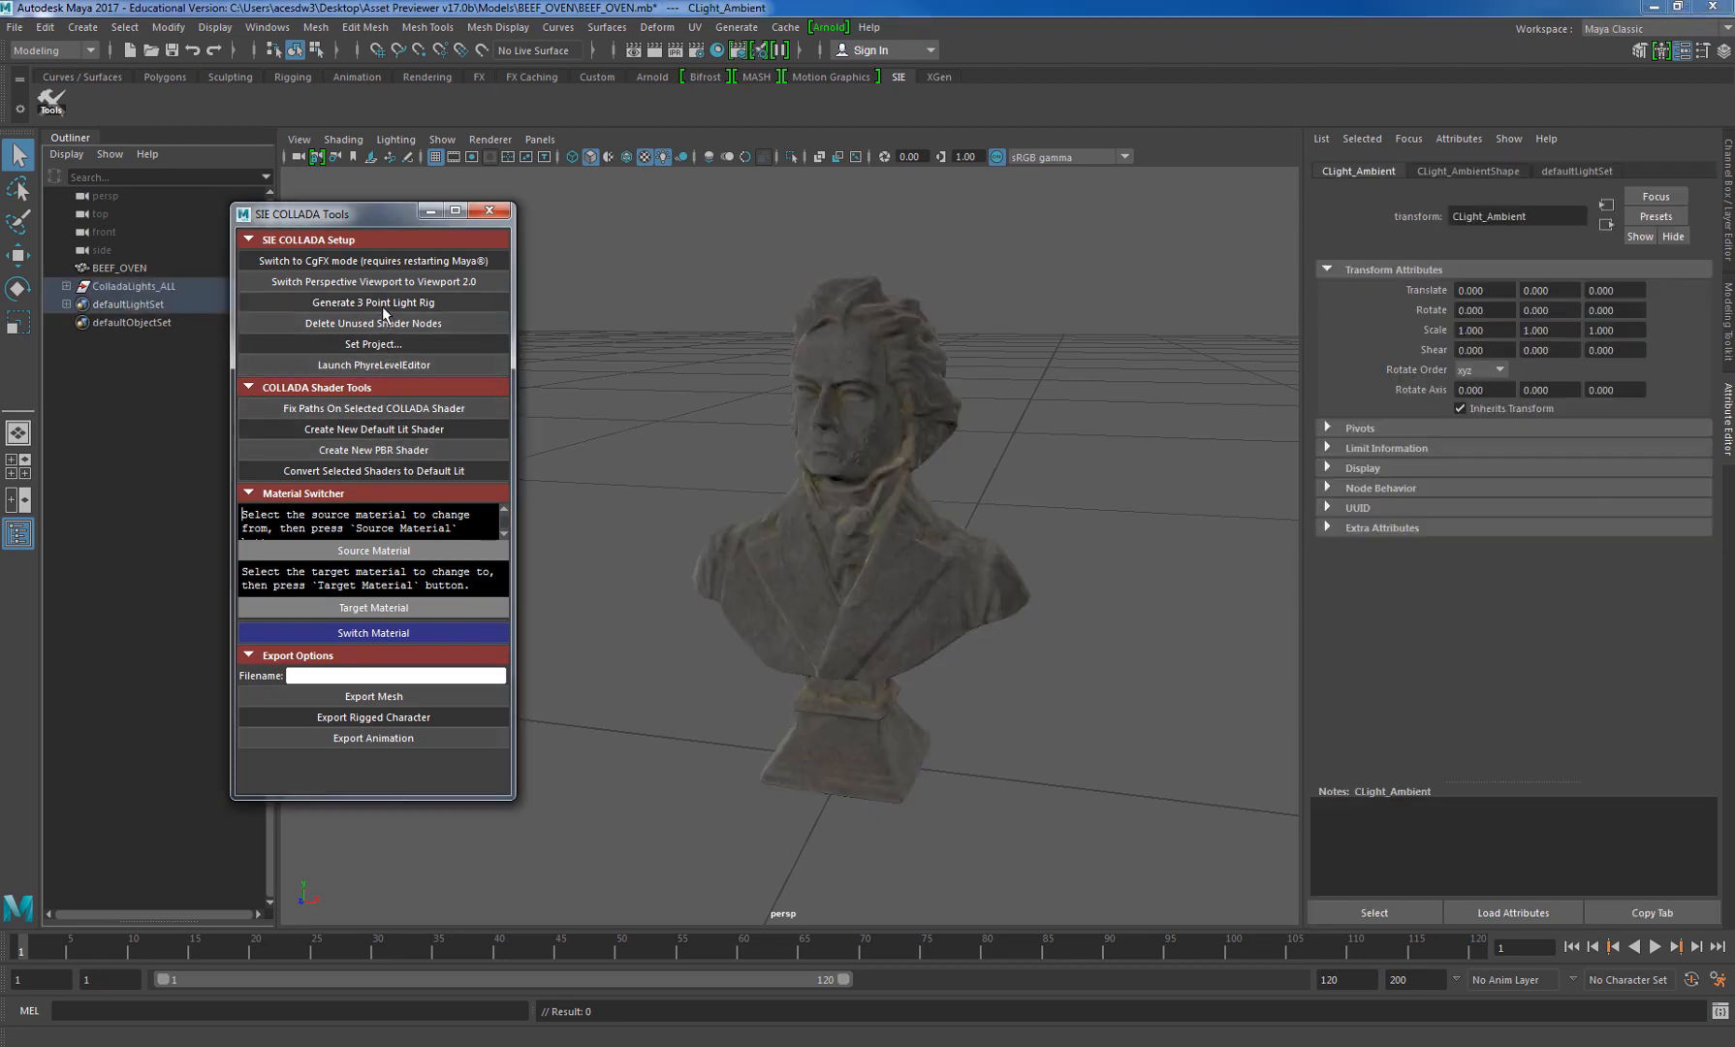
# - Inspect the individual lights inside the ColladaLights_ALL group and their effect on the bust, then clear the selection
pyautogui.click(65, 286)
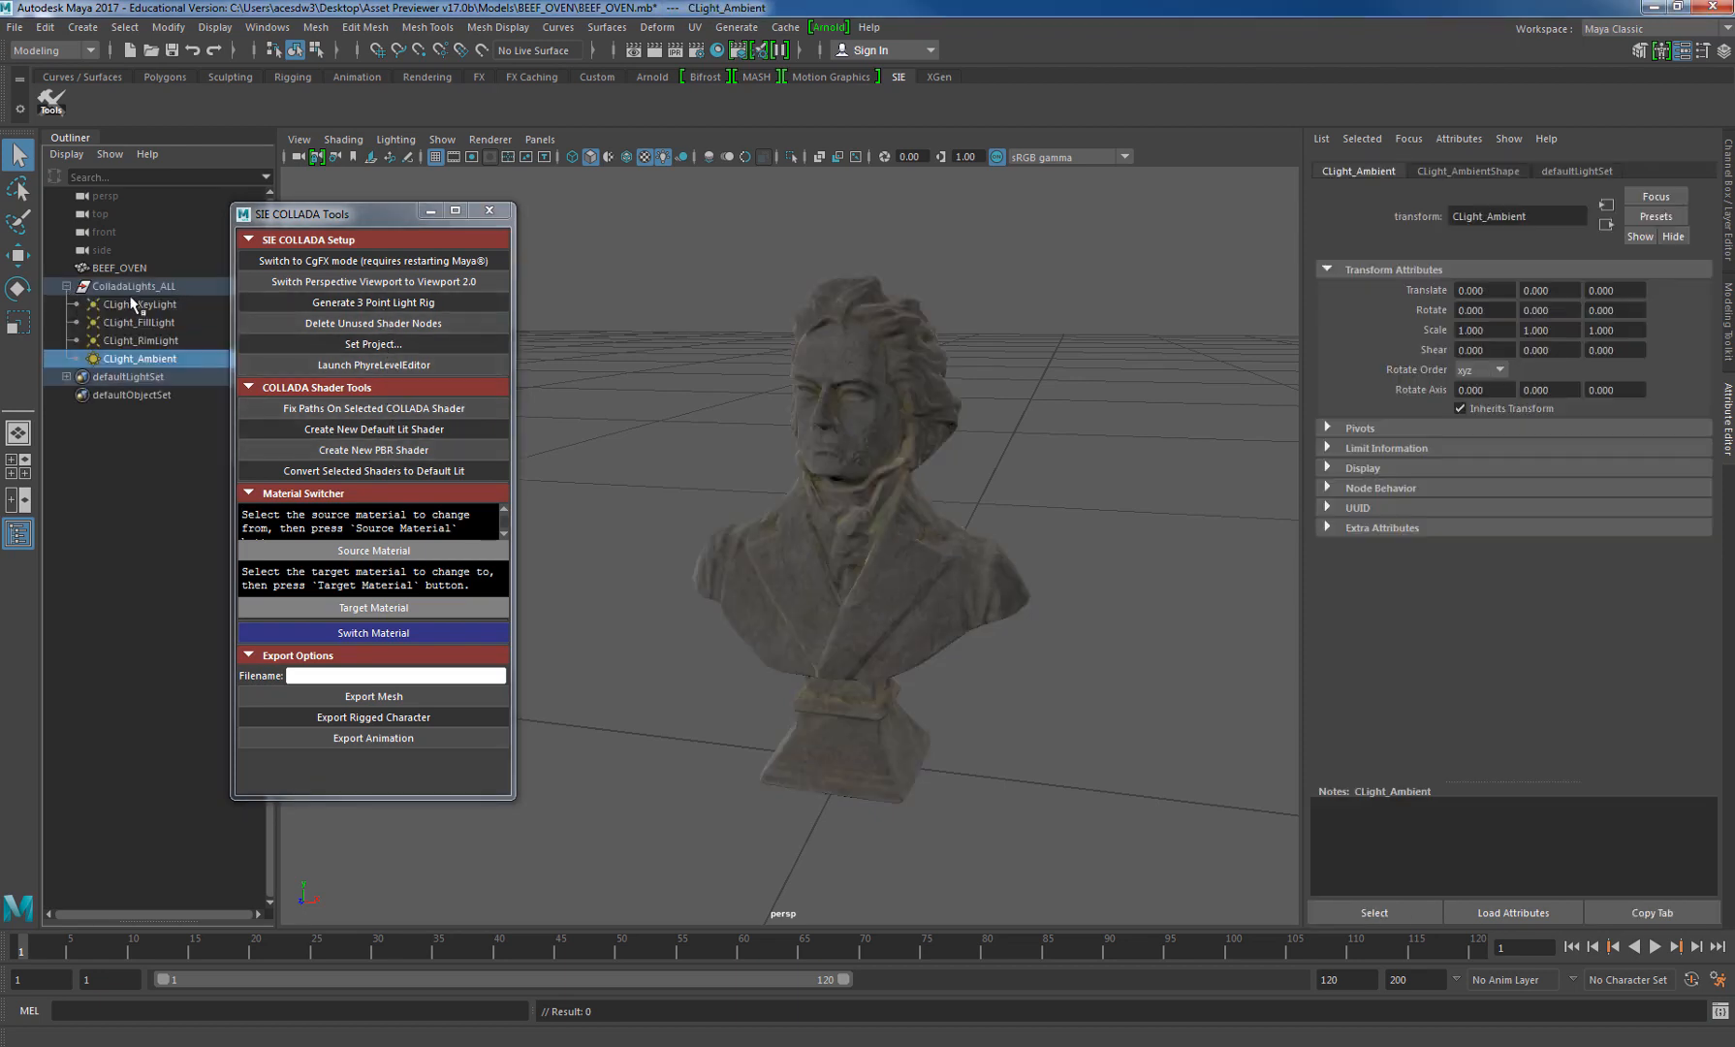
pyautogui.click(66, 286)
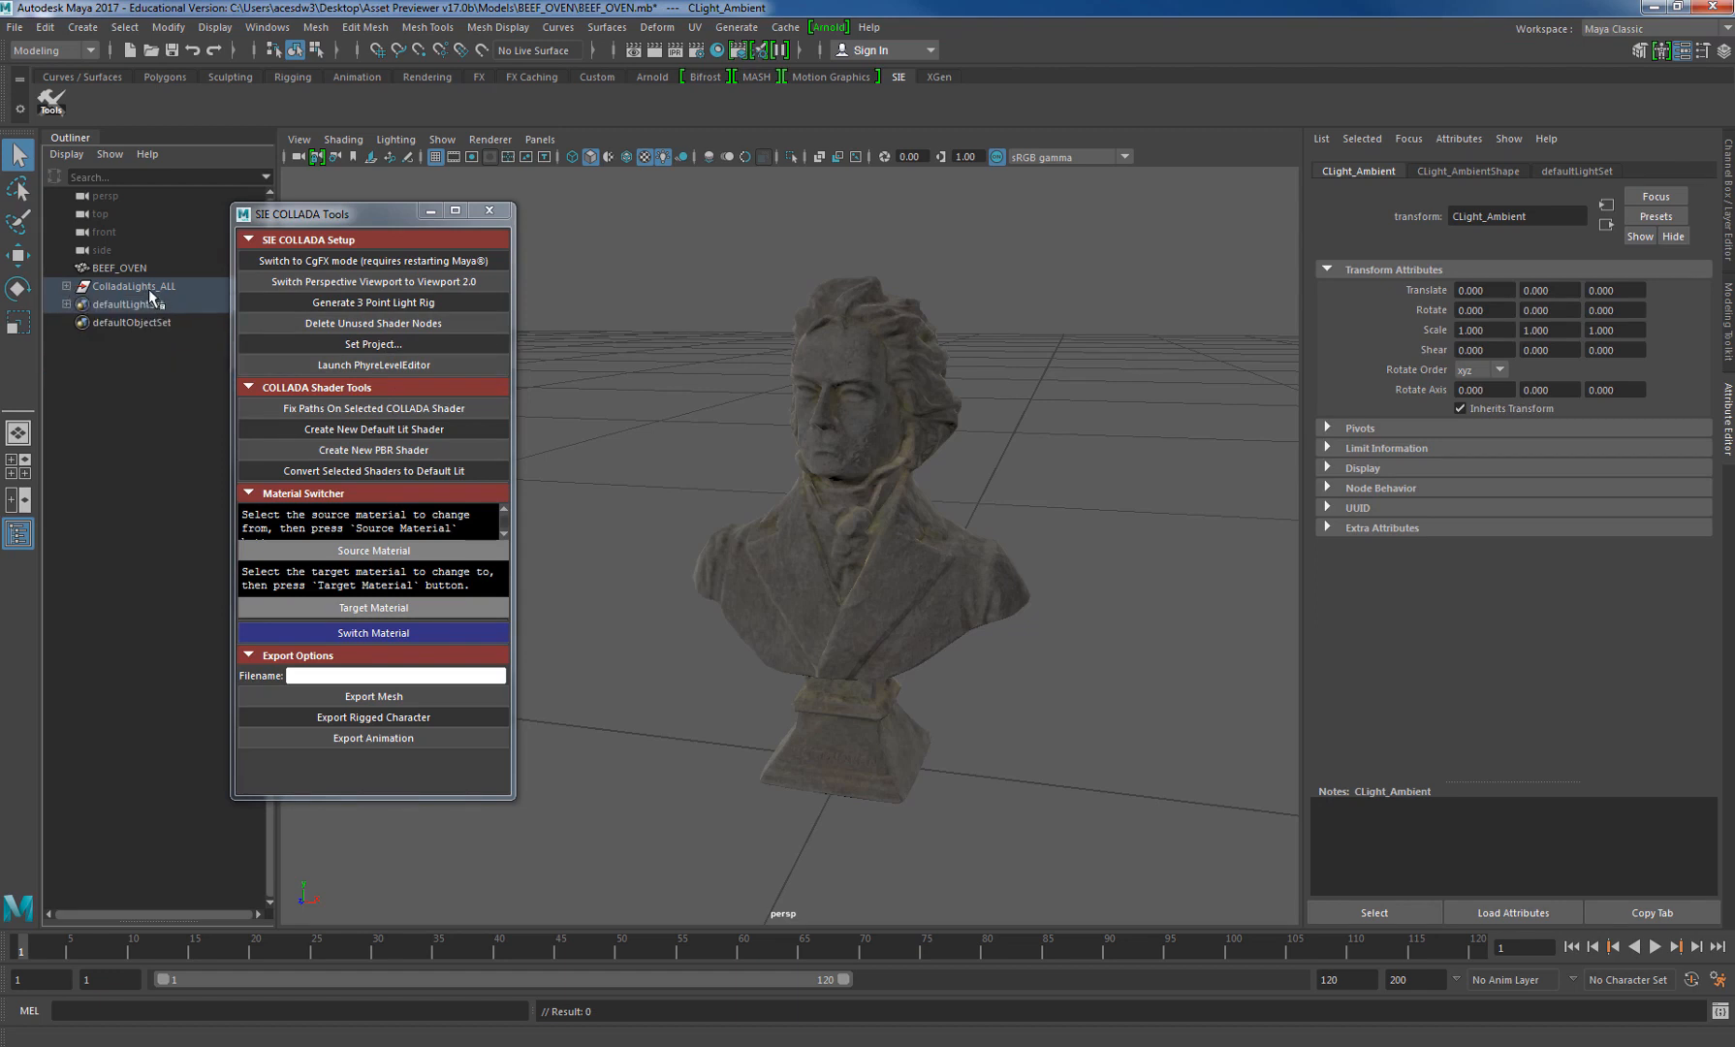
pyautogui.click(155, 289)
pyautogui.moveTo(1123, 492)
pyautogui.keyDown('alt'); pyautogui.mouseDown()
pyautogui.moveTo(888, 508)
pyautogui.moveTo(1097, 495)
pyautogui.mouseUp(); pyautogui.keyUp('alt')
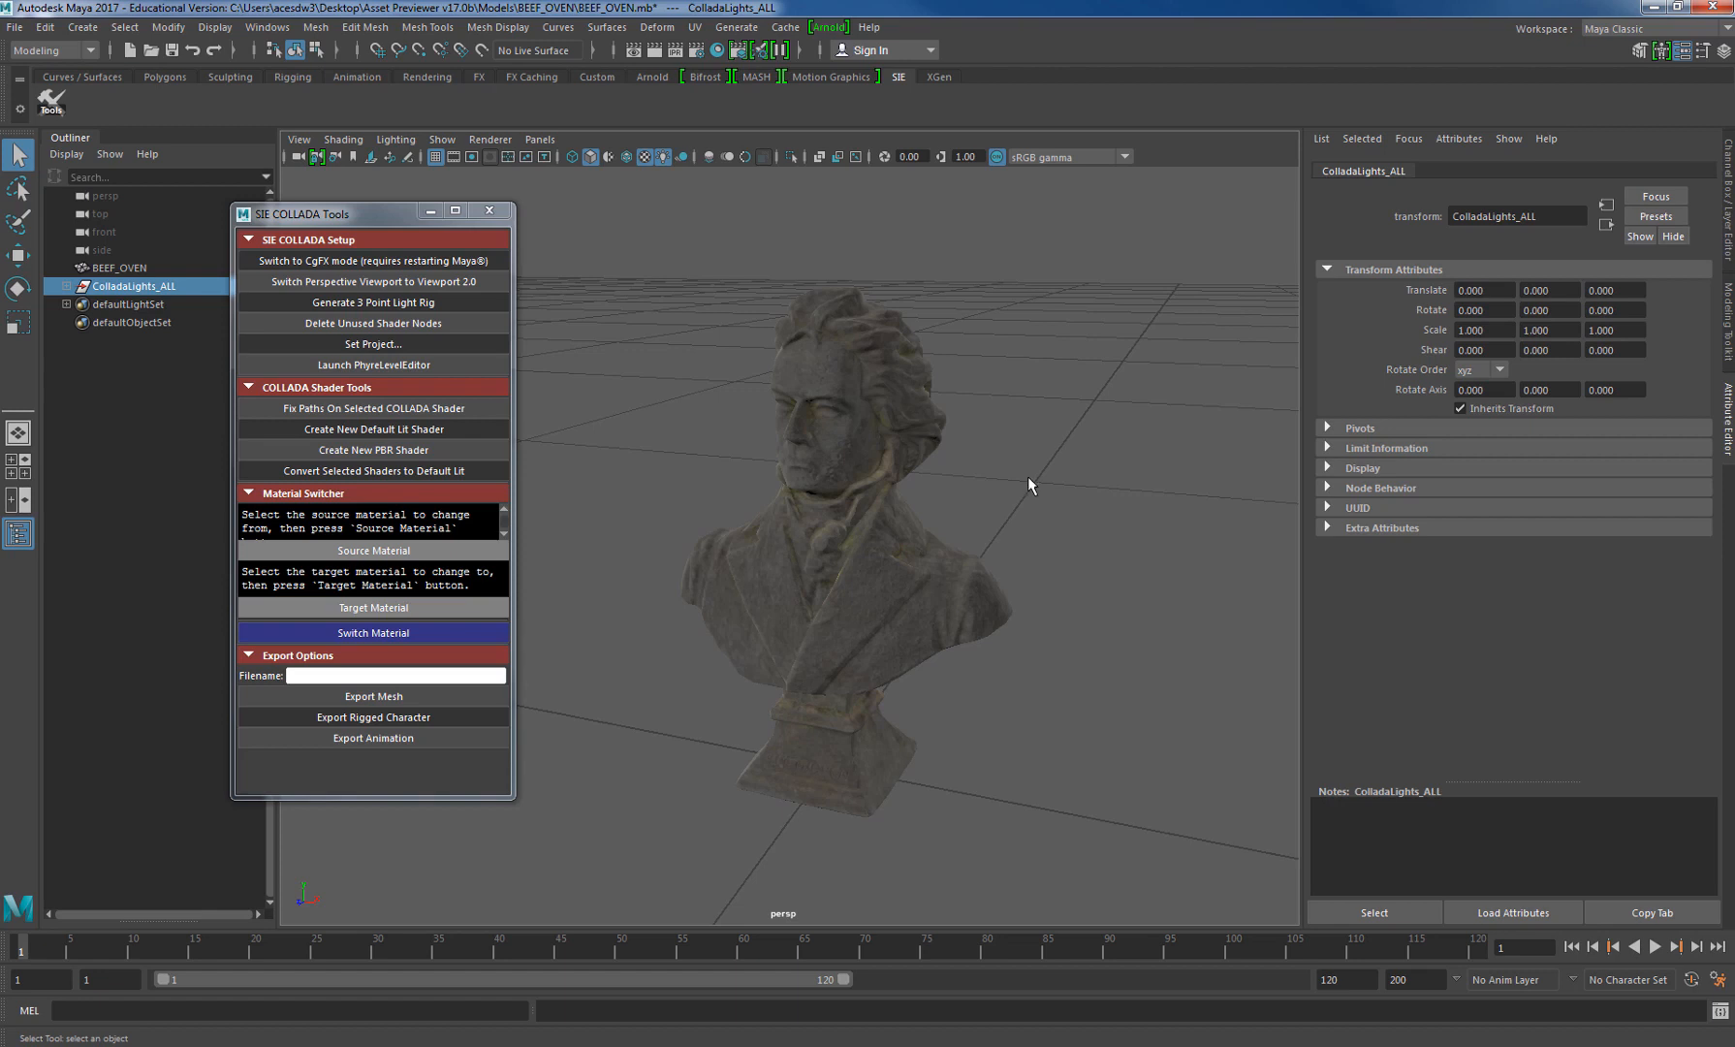
pyautogui.click(847, 466)
pyautogui.click(985, 473)
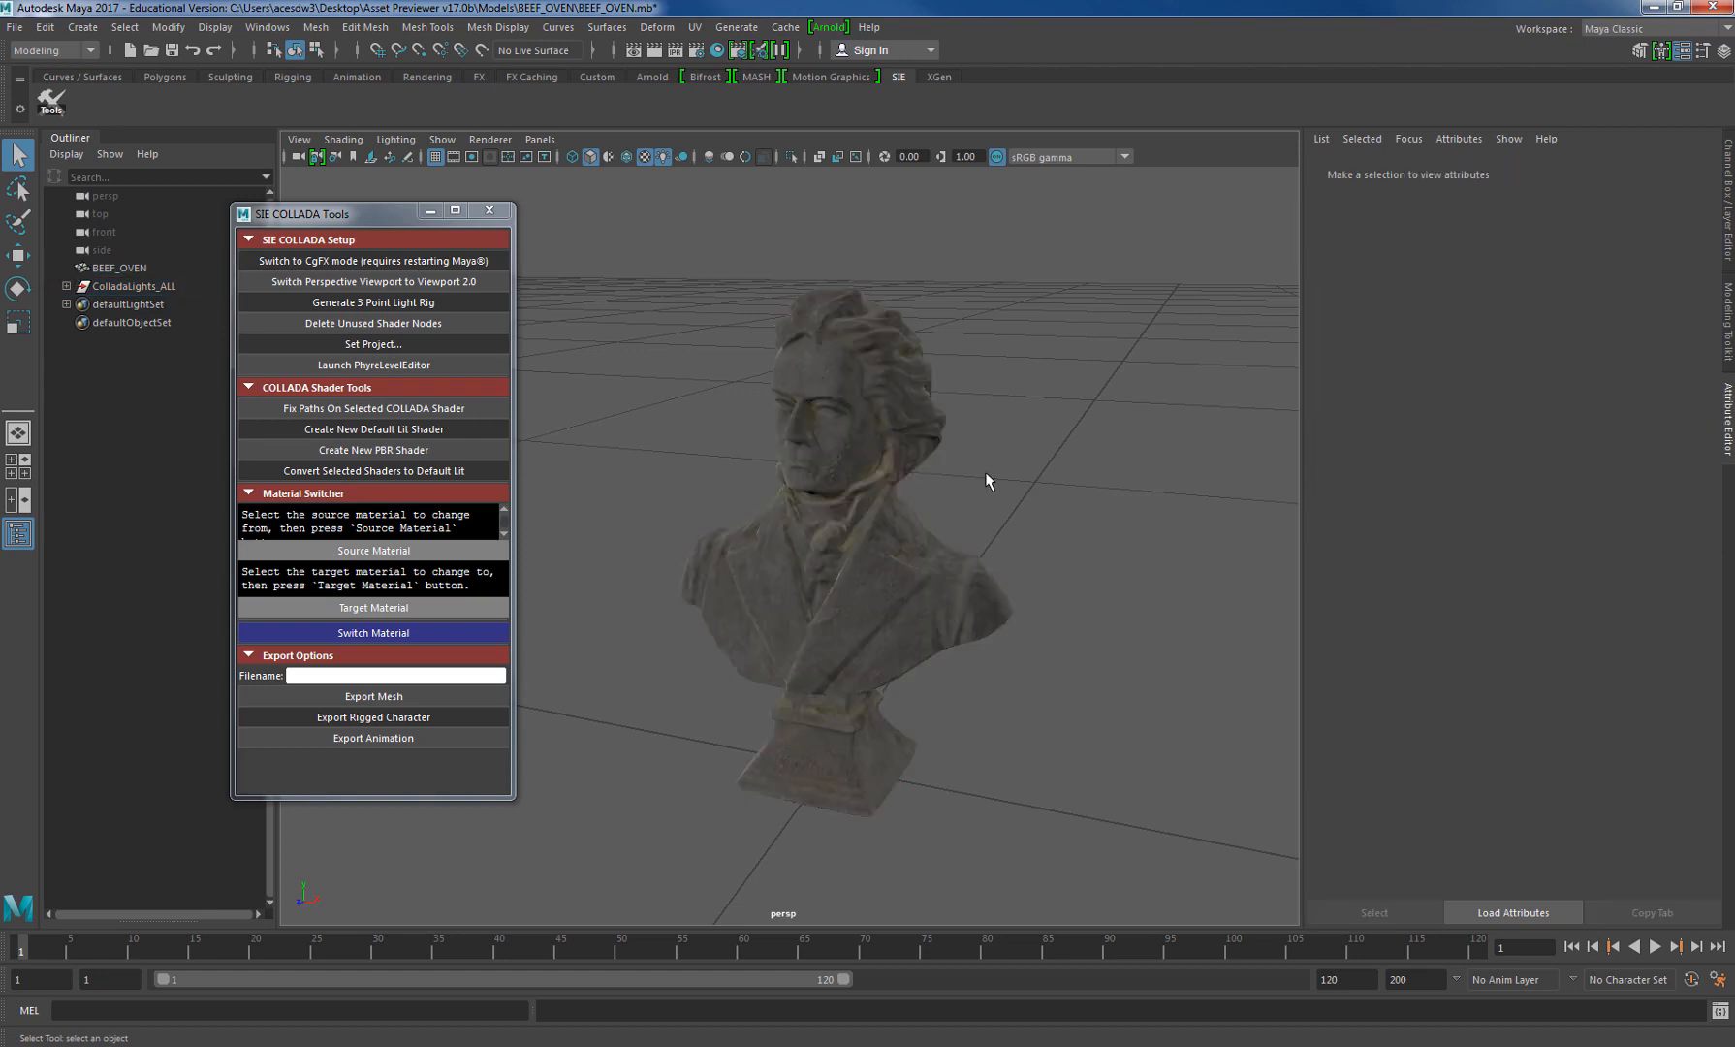
# - Connect a File texture using beethoven_rough.dds to MAT_BEEF_OVEN's roughness sampler, then reselect the bust to show the material's attributes
pyautogui.click(898, 448)
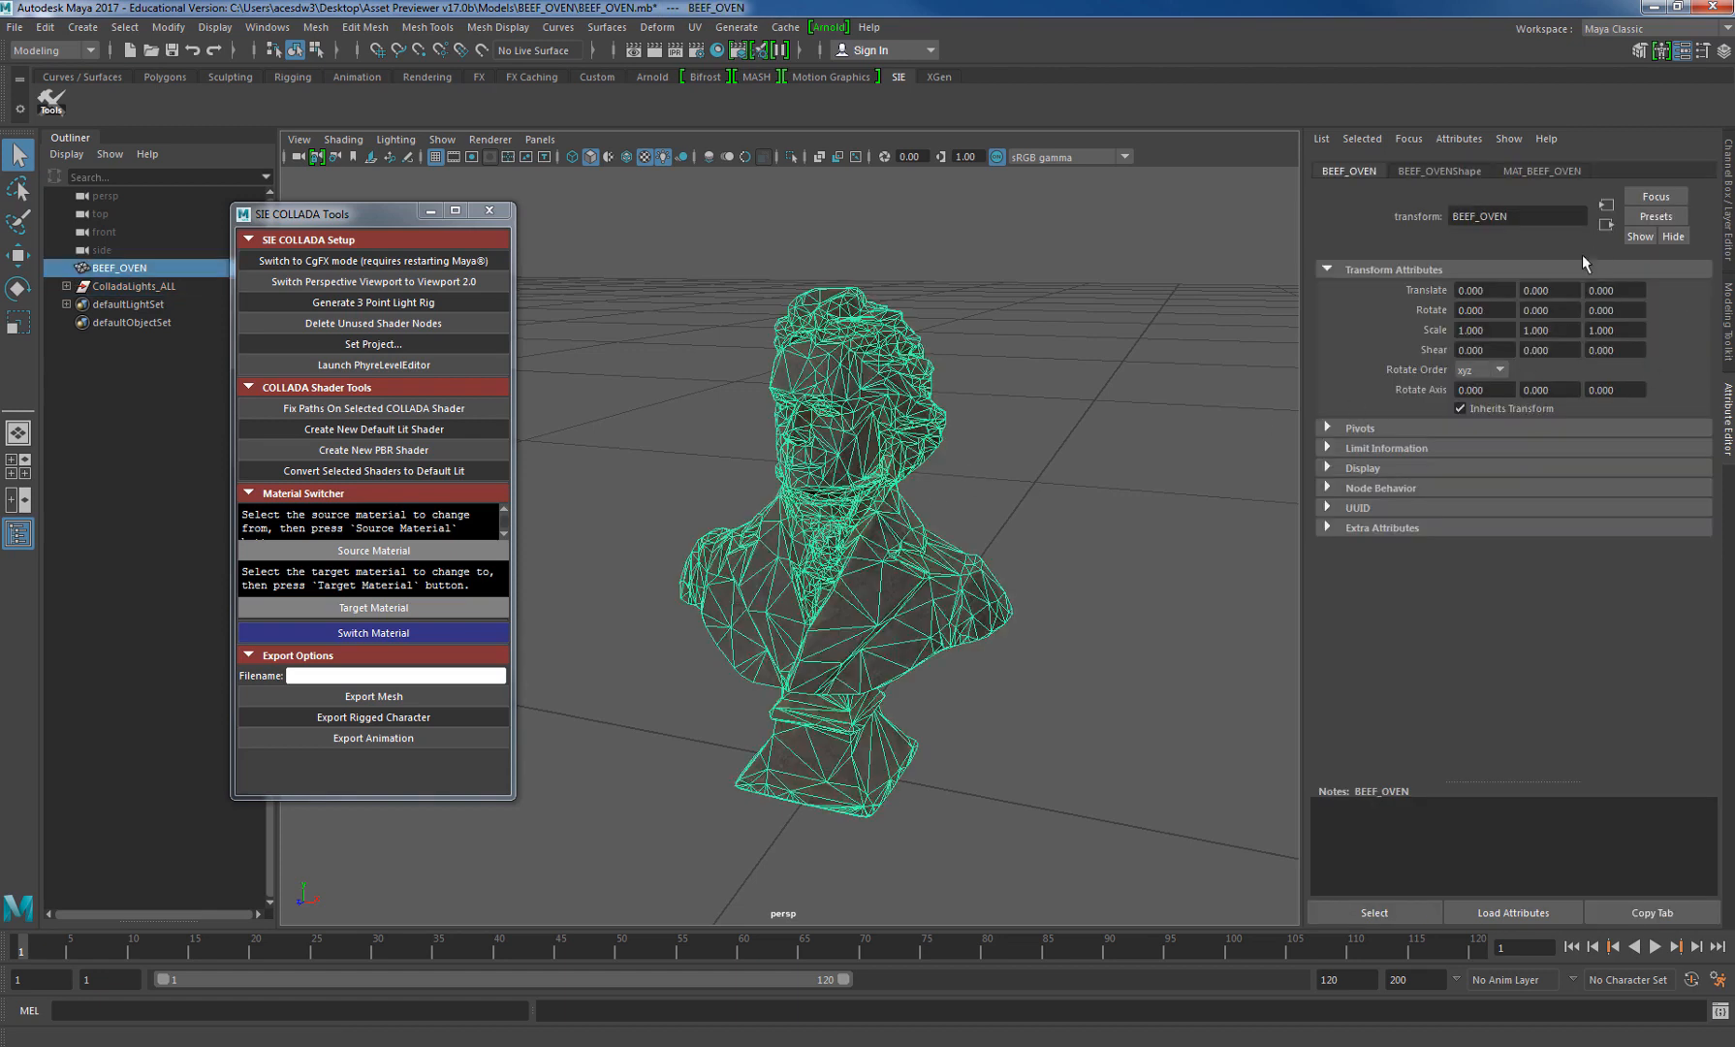
pyautogui.click(1546, 170)
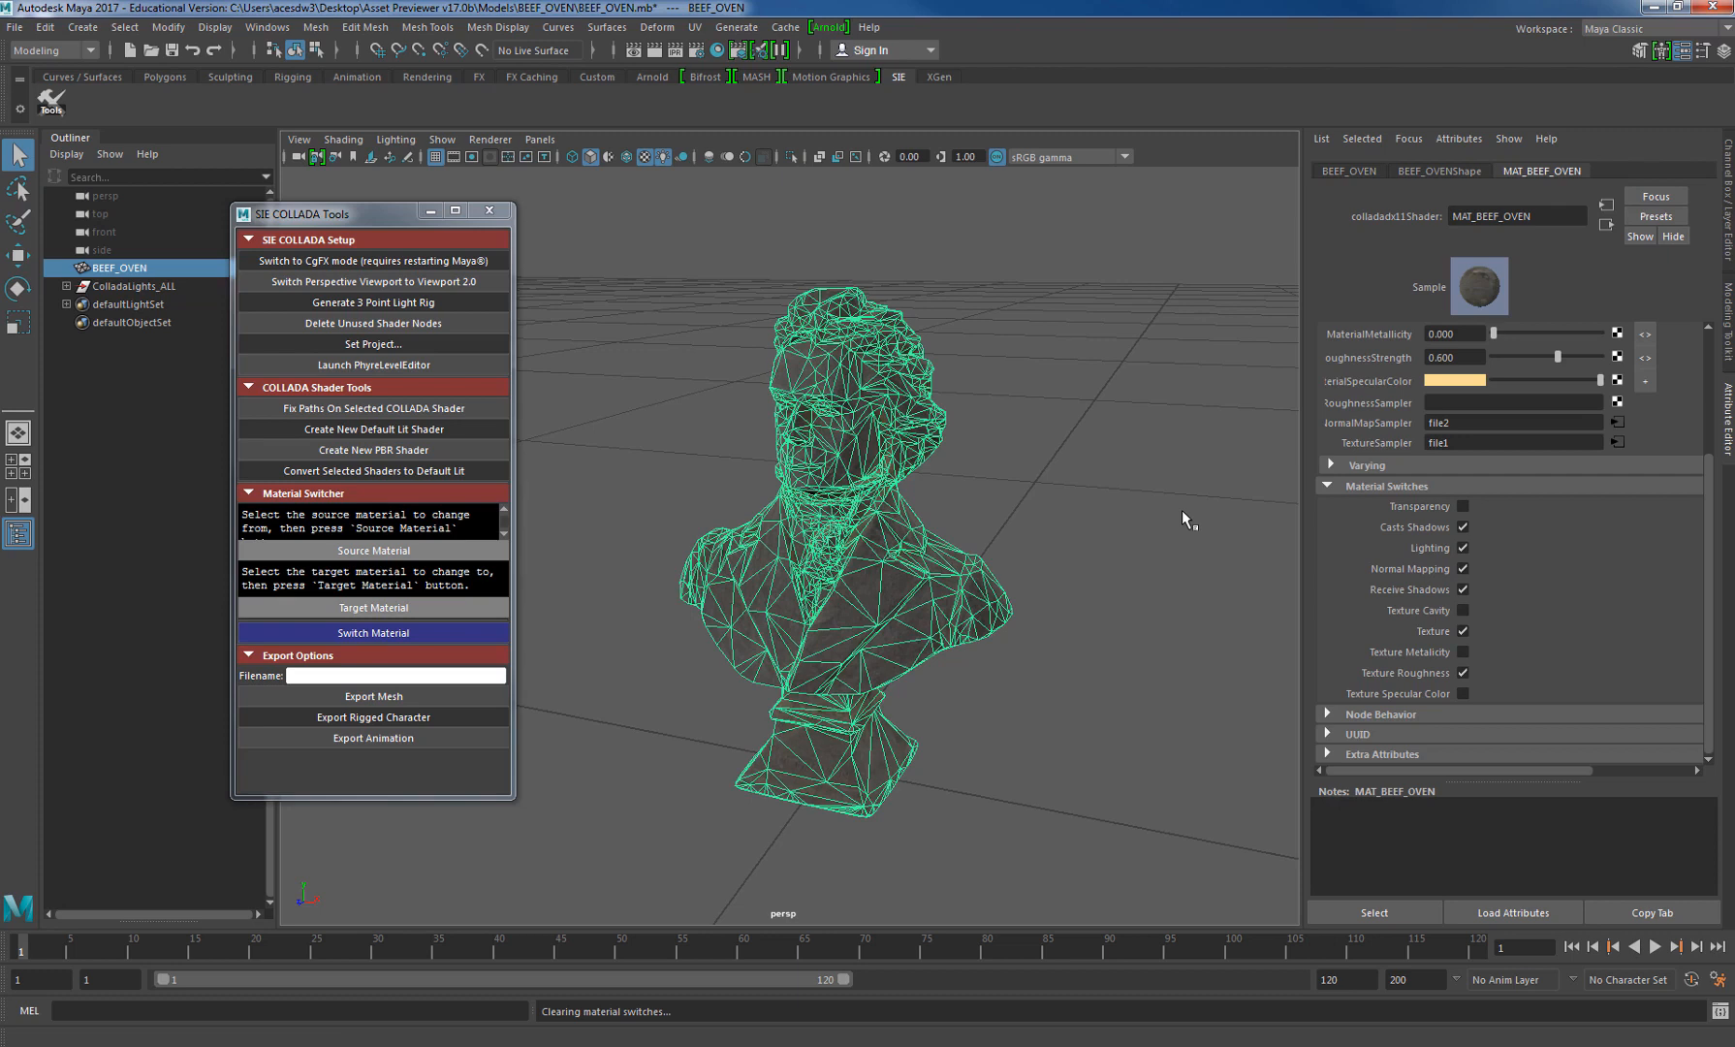
pyautogui.click(1617, 401)
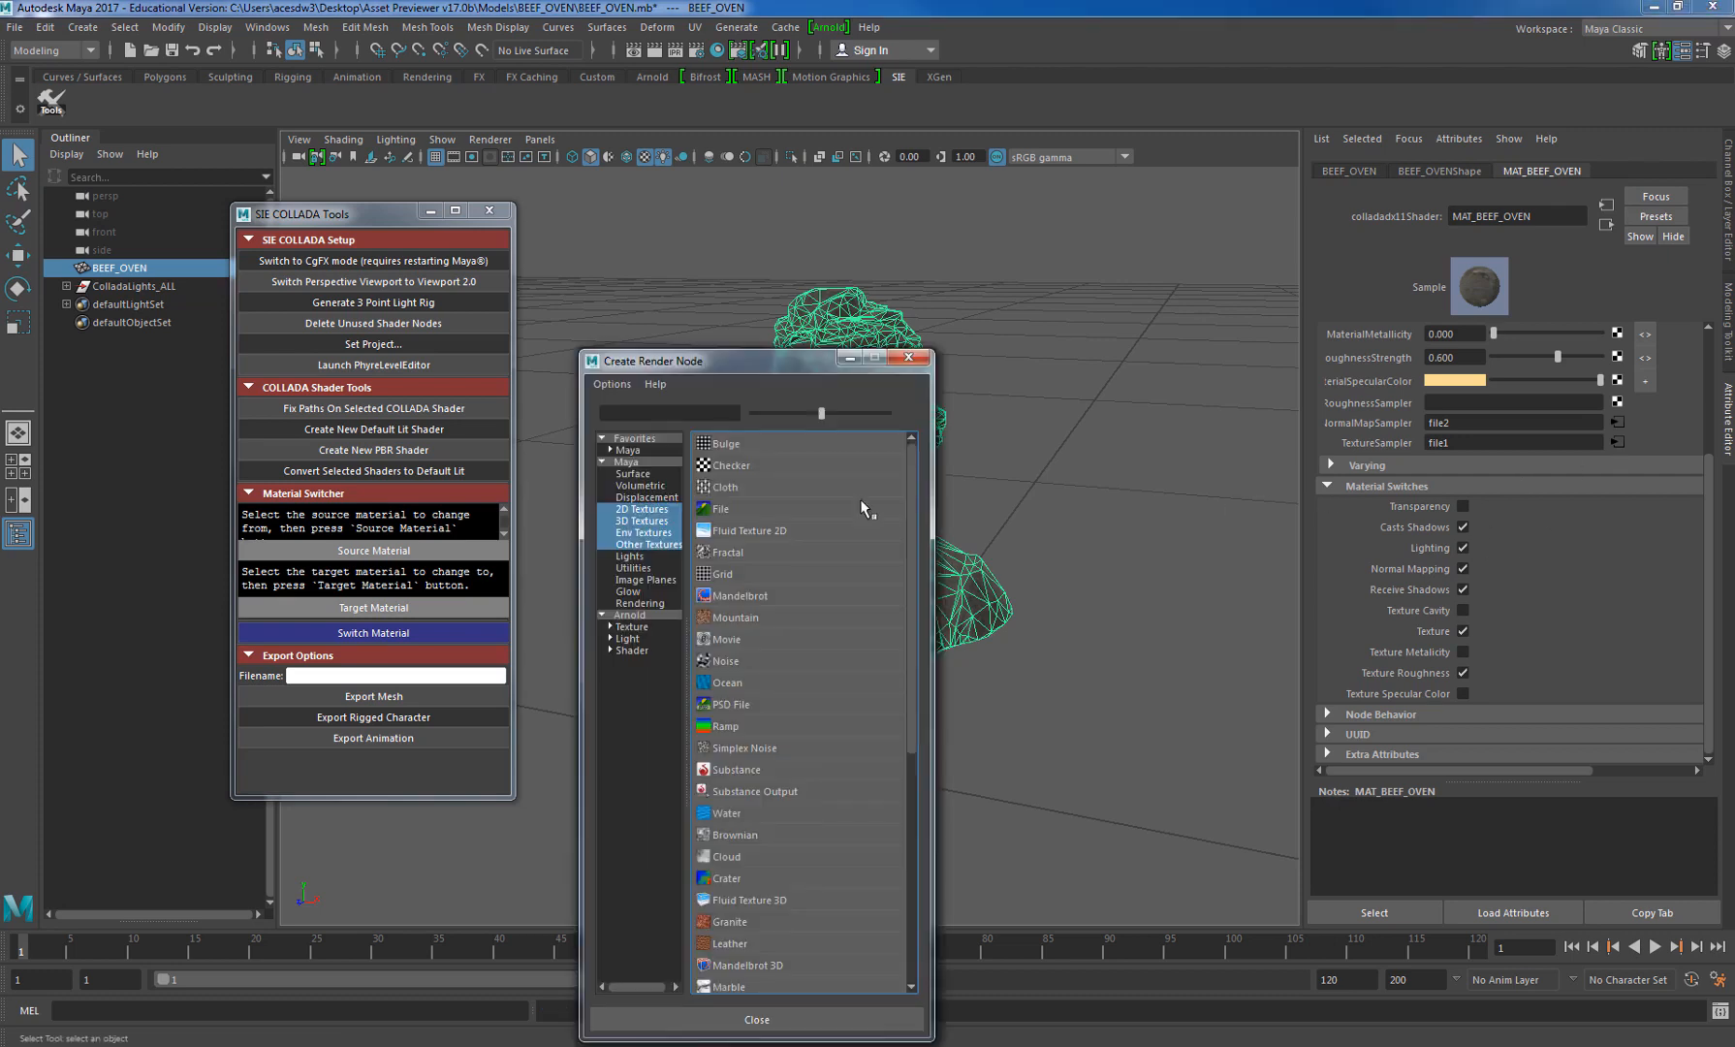
pyautogui.click(807, 511)
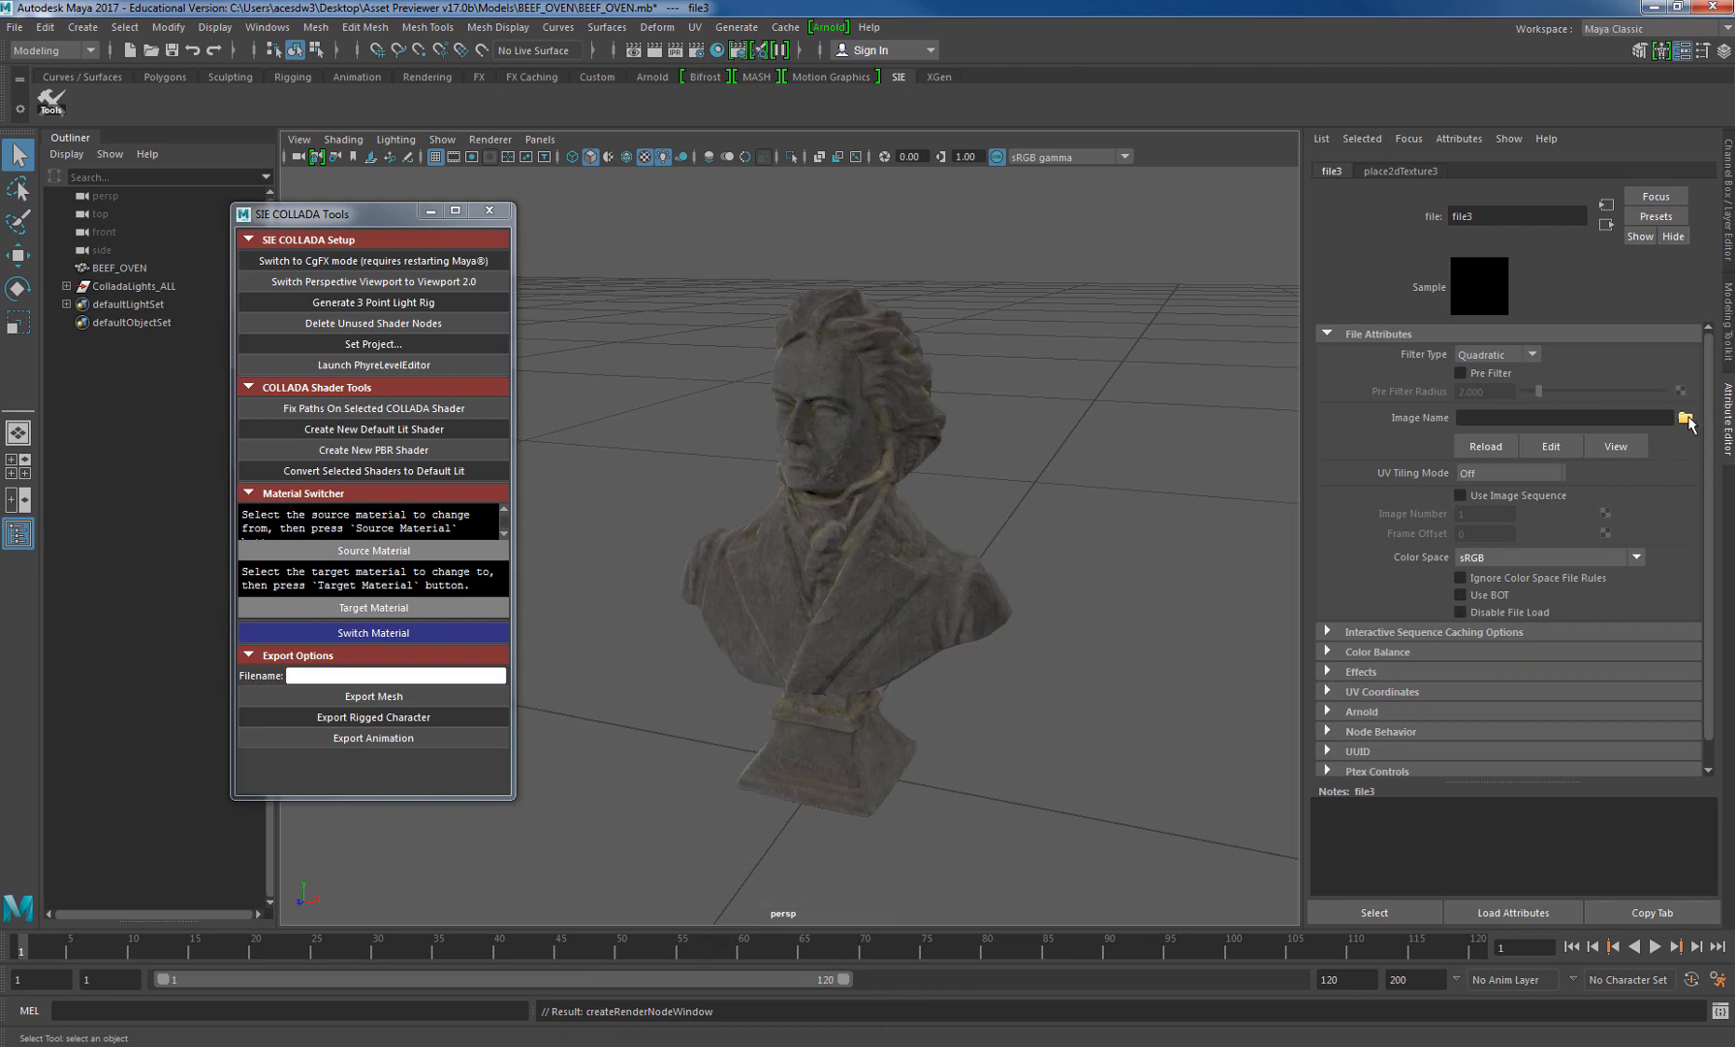
pyautogui.click(1687, 418)
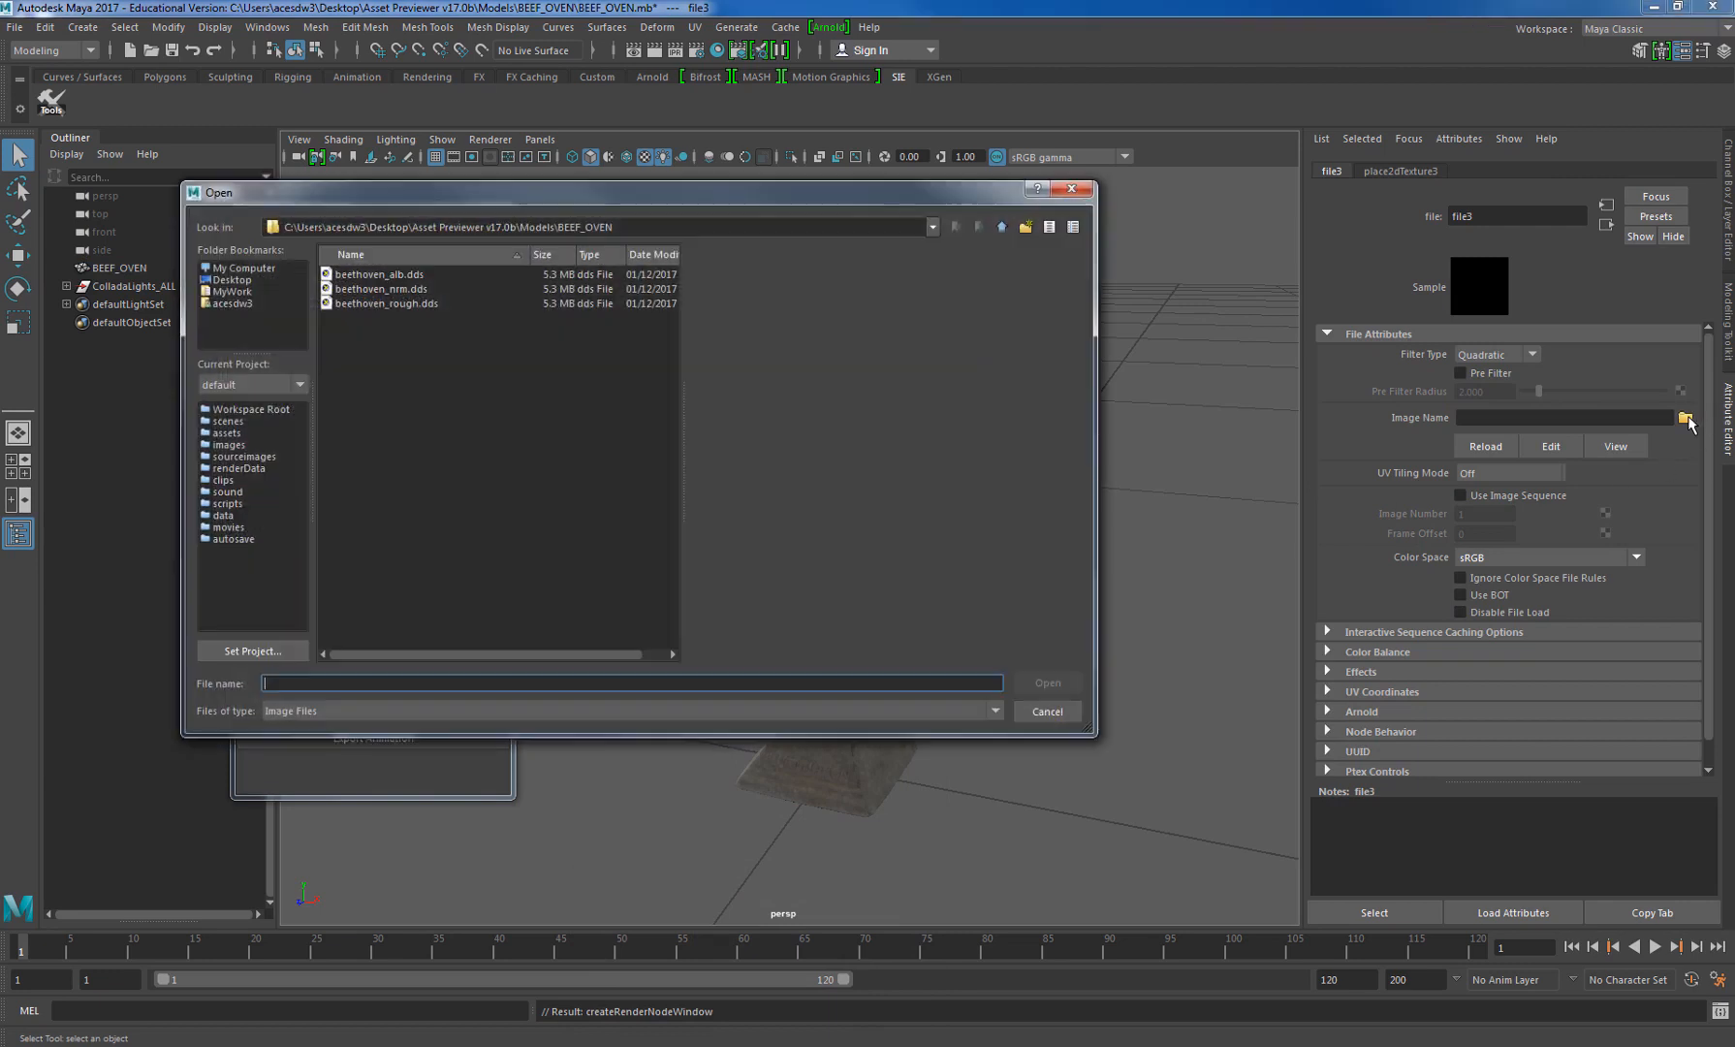
pyautogui.click(407, 303)
pyautogui.click(1067, 684)
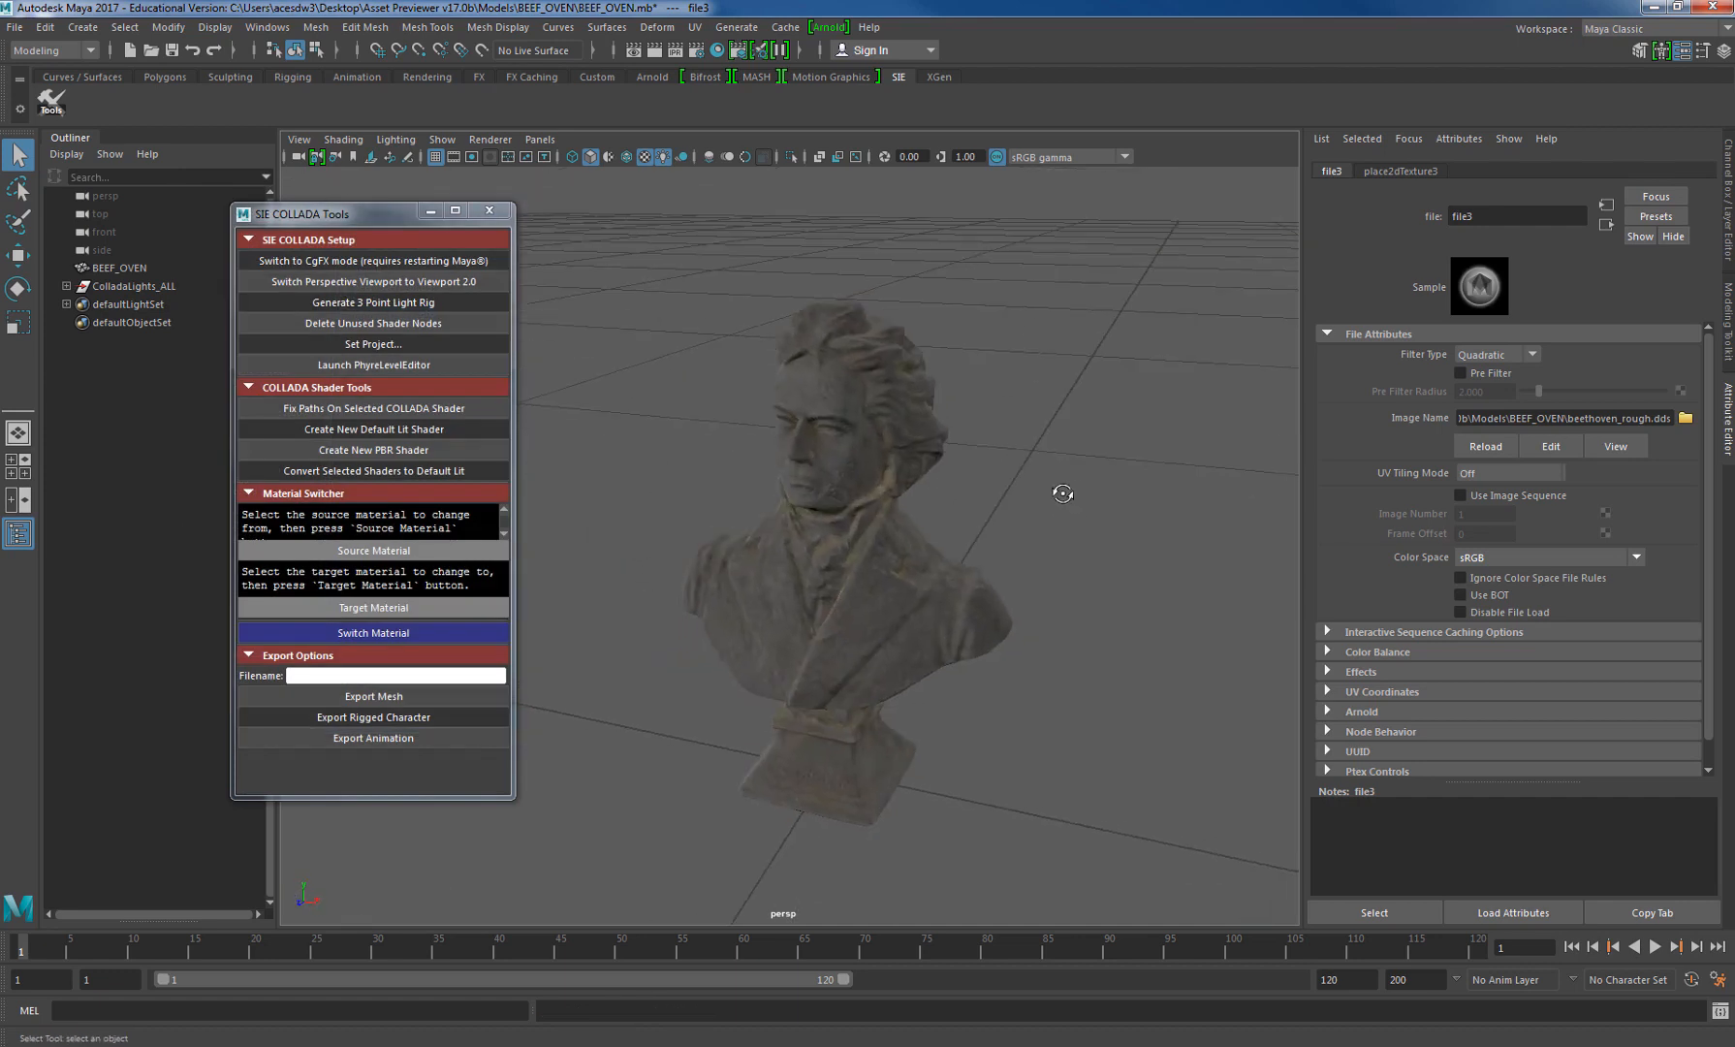
pyautogui.click(855, 427)
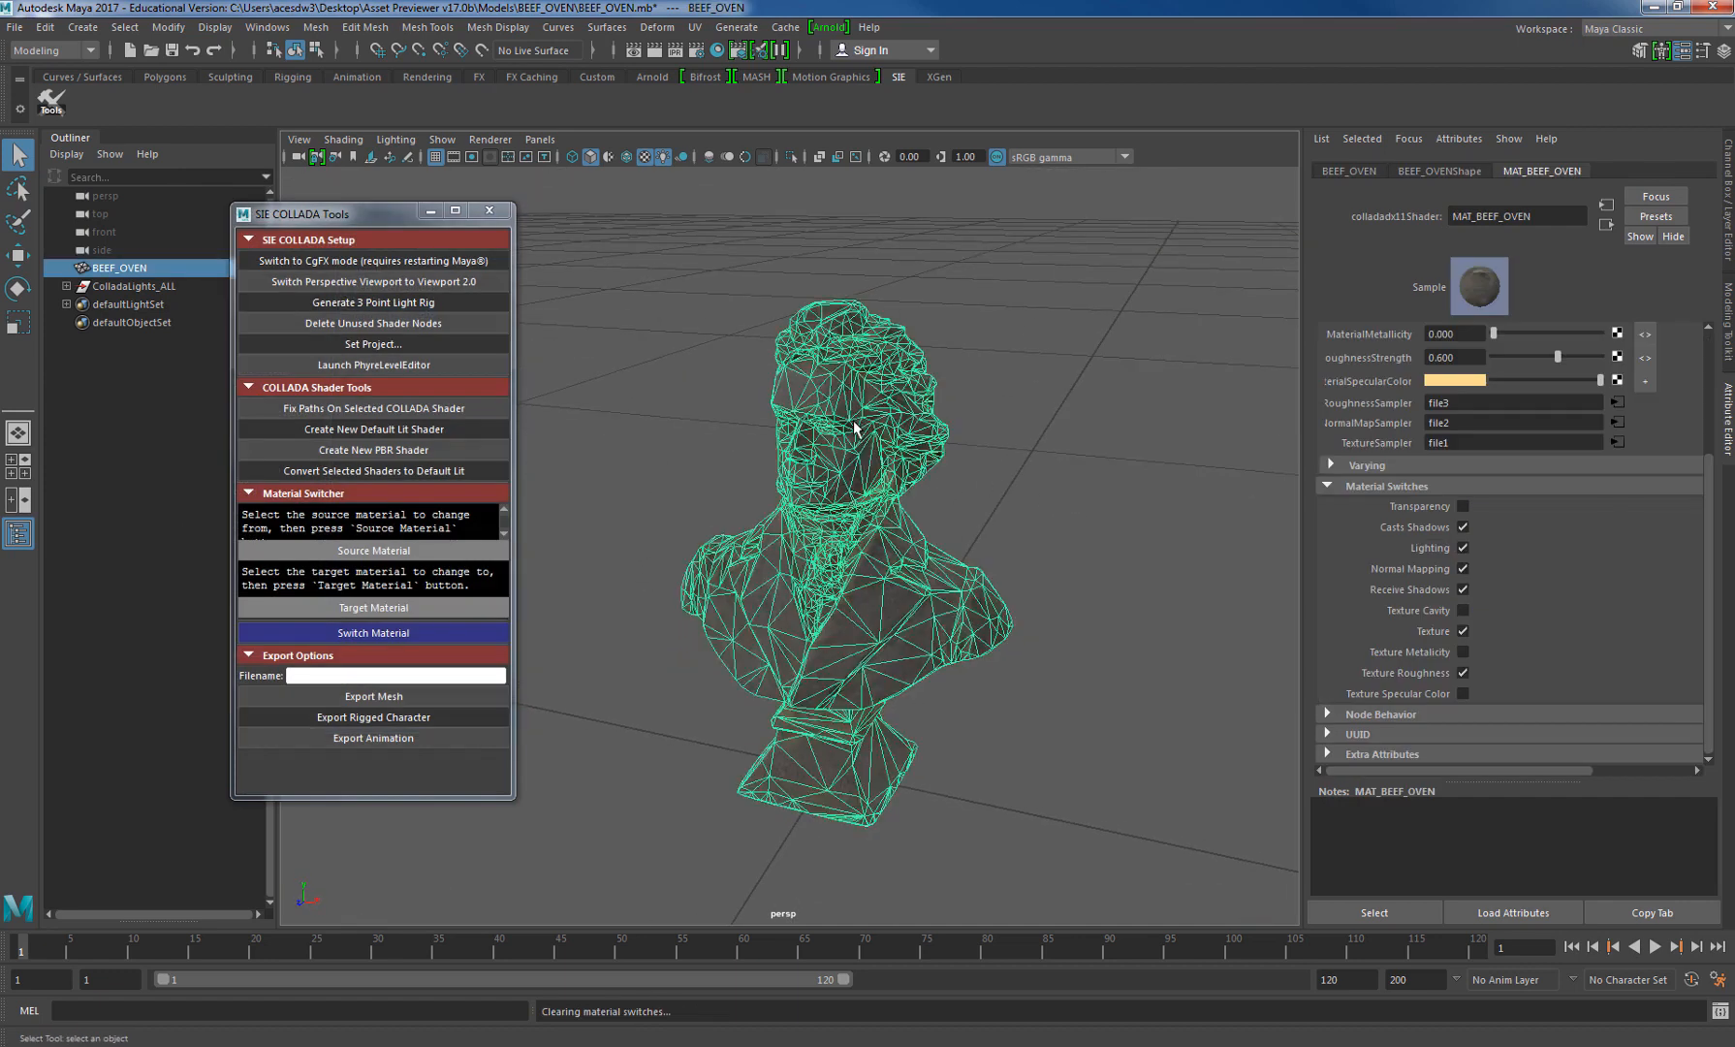
# - Save the BEEF_OVEN.mb scene and clear the selection
pyautogui.click(17, 29)
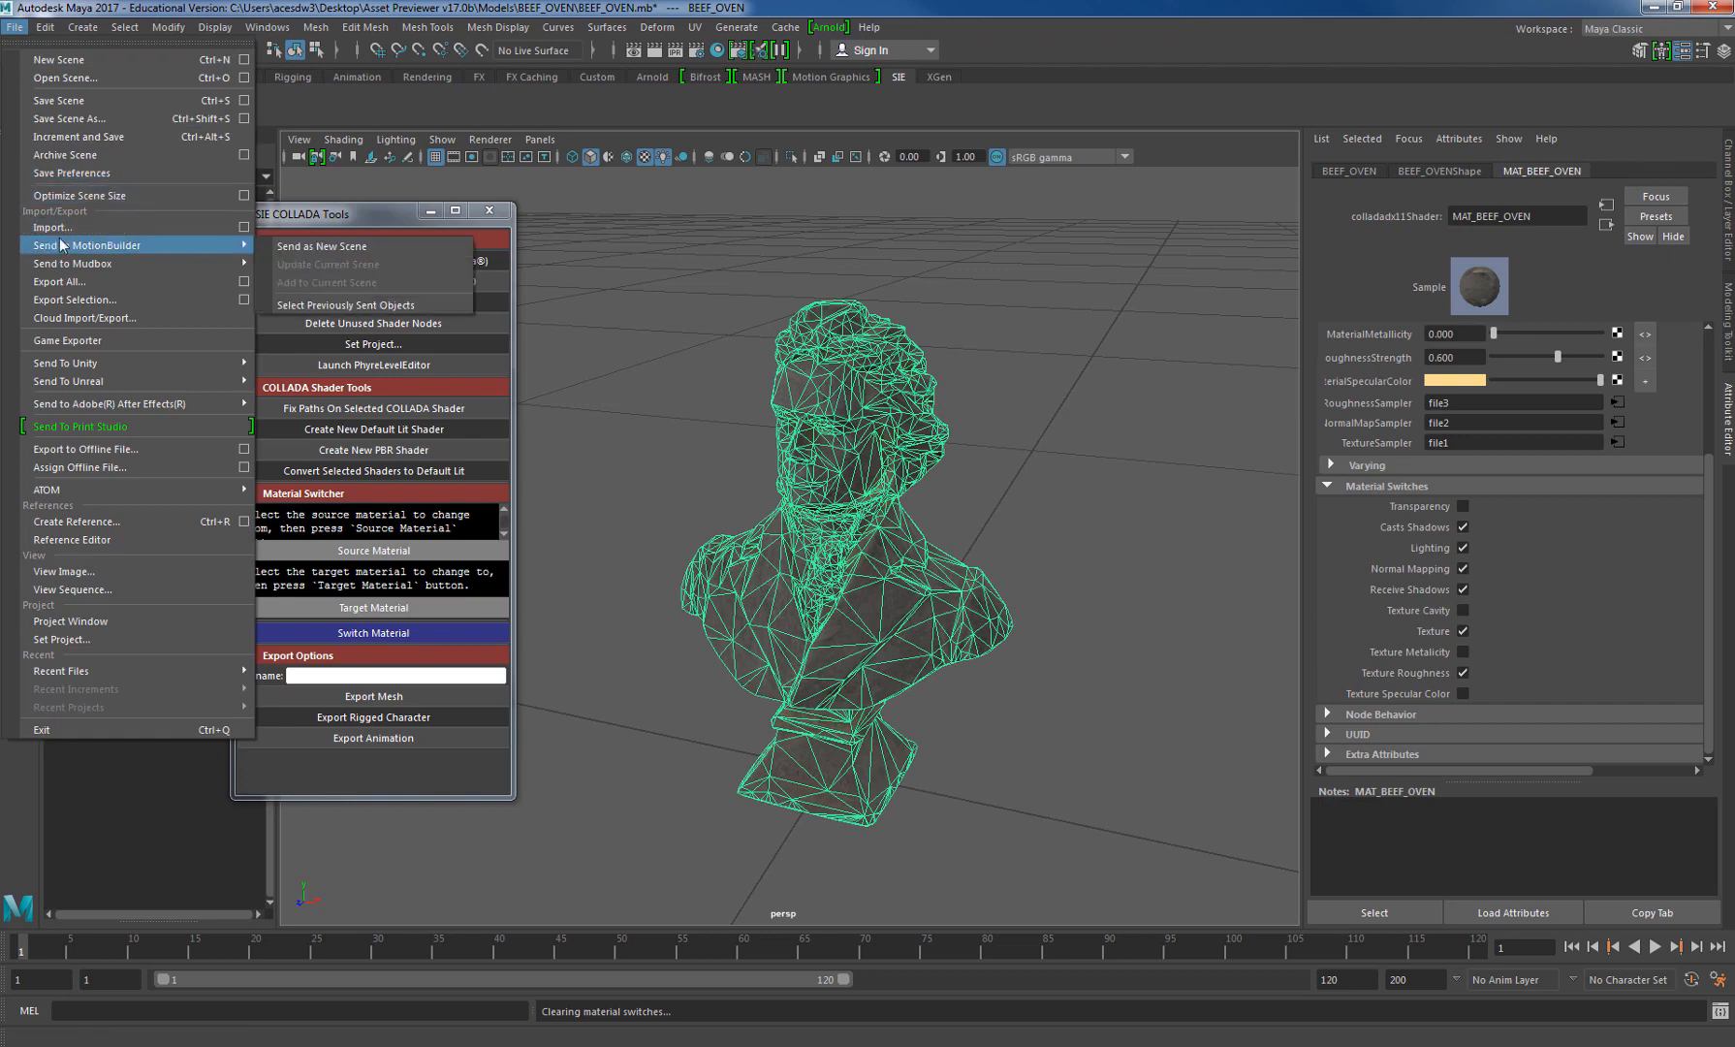
pyautogui.click(58, 101)
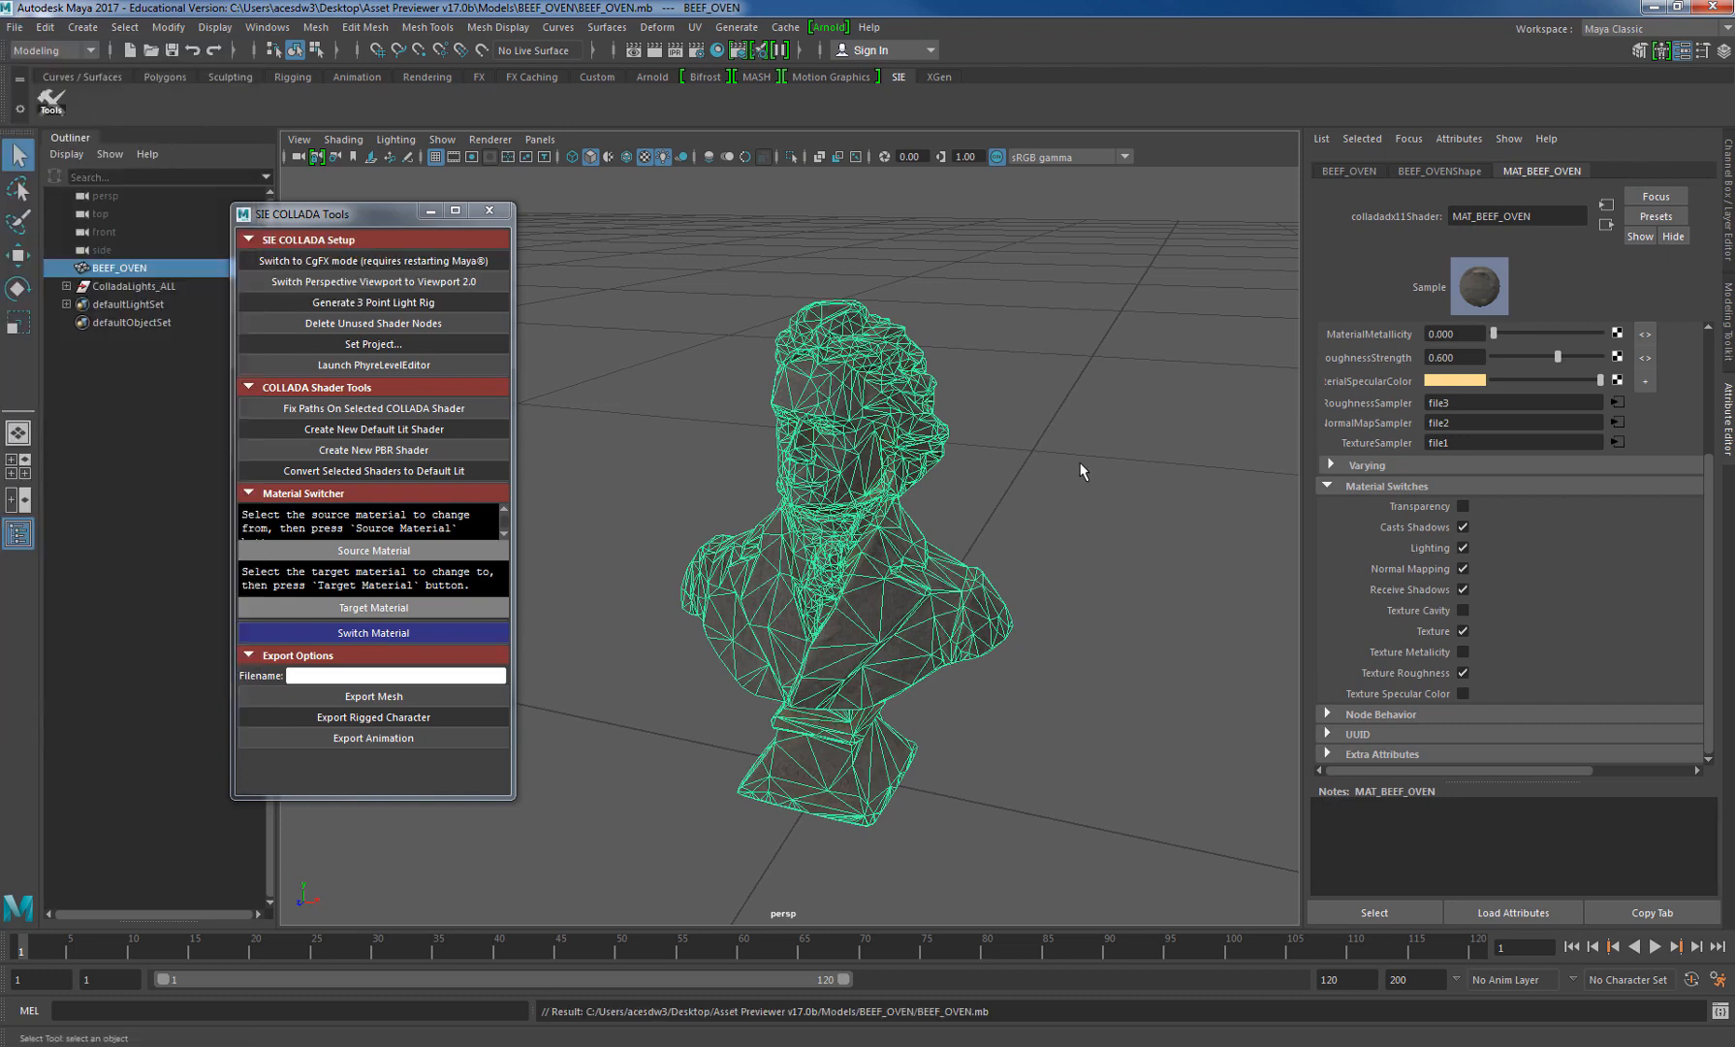
pyautogui.click(1062, 462)
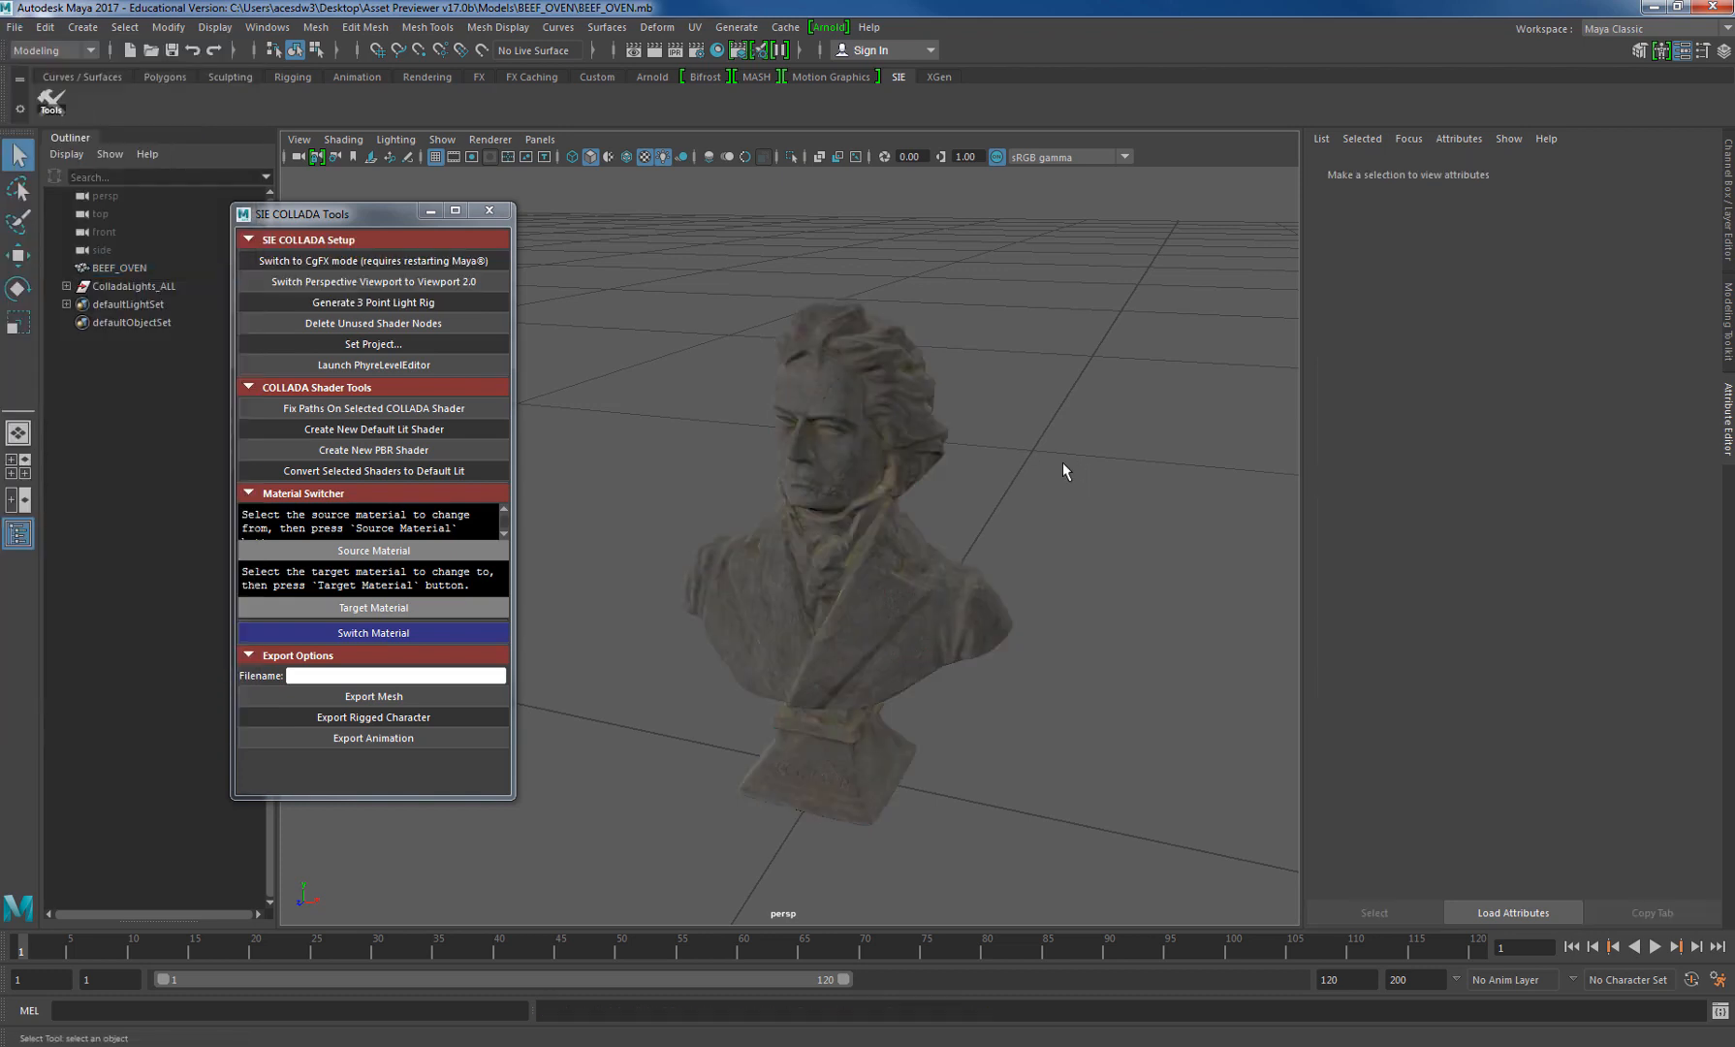
# - Open the Hypershade with the bust selected, view the lambert1 material and run the deletion of unused shader nodes
pyautogui.click(848, 567)
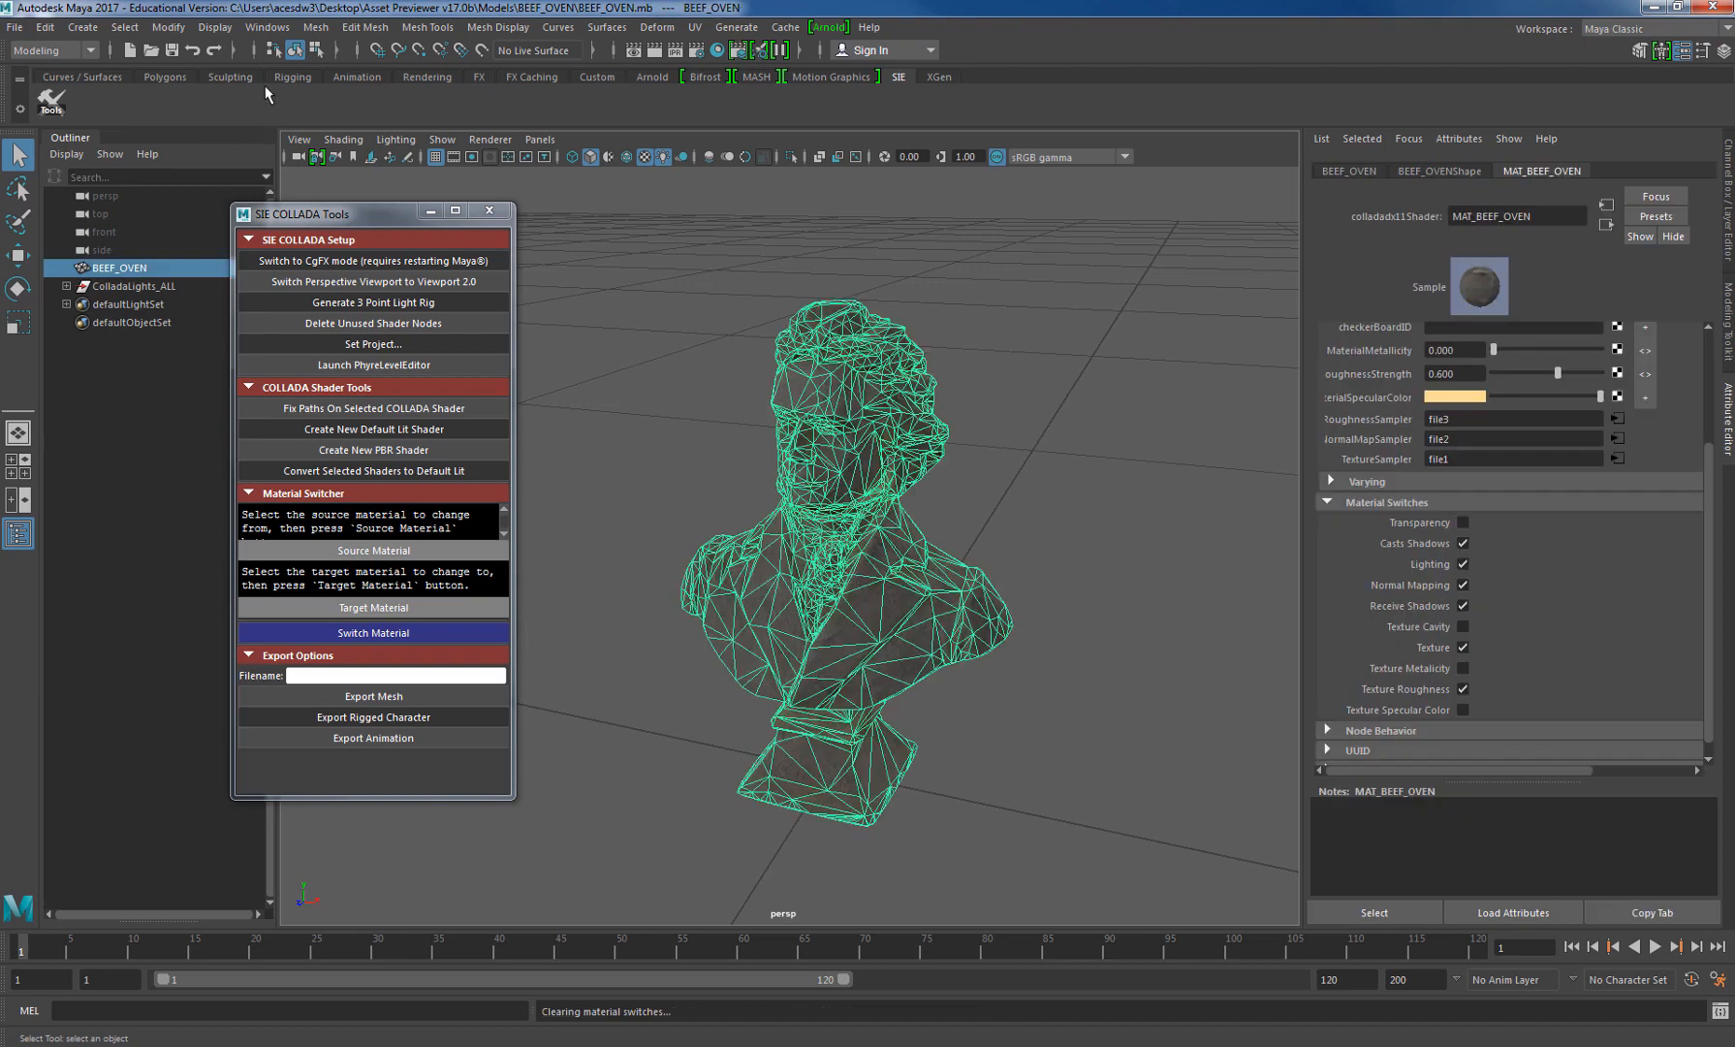
pyautogui.click(274, 32)
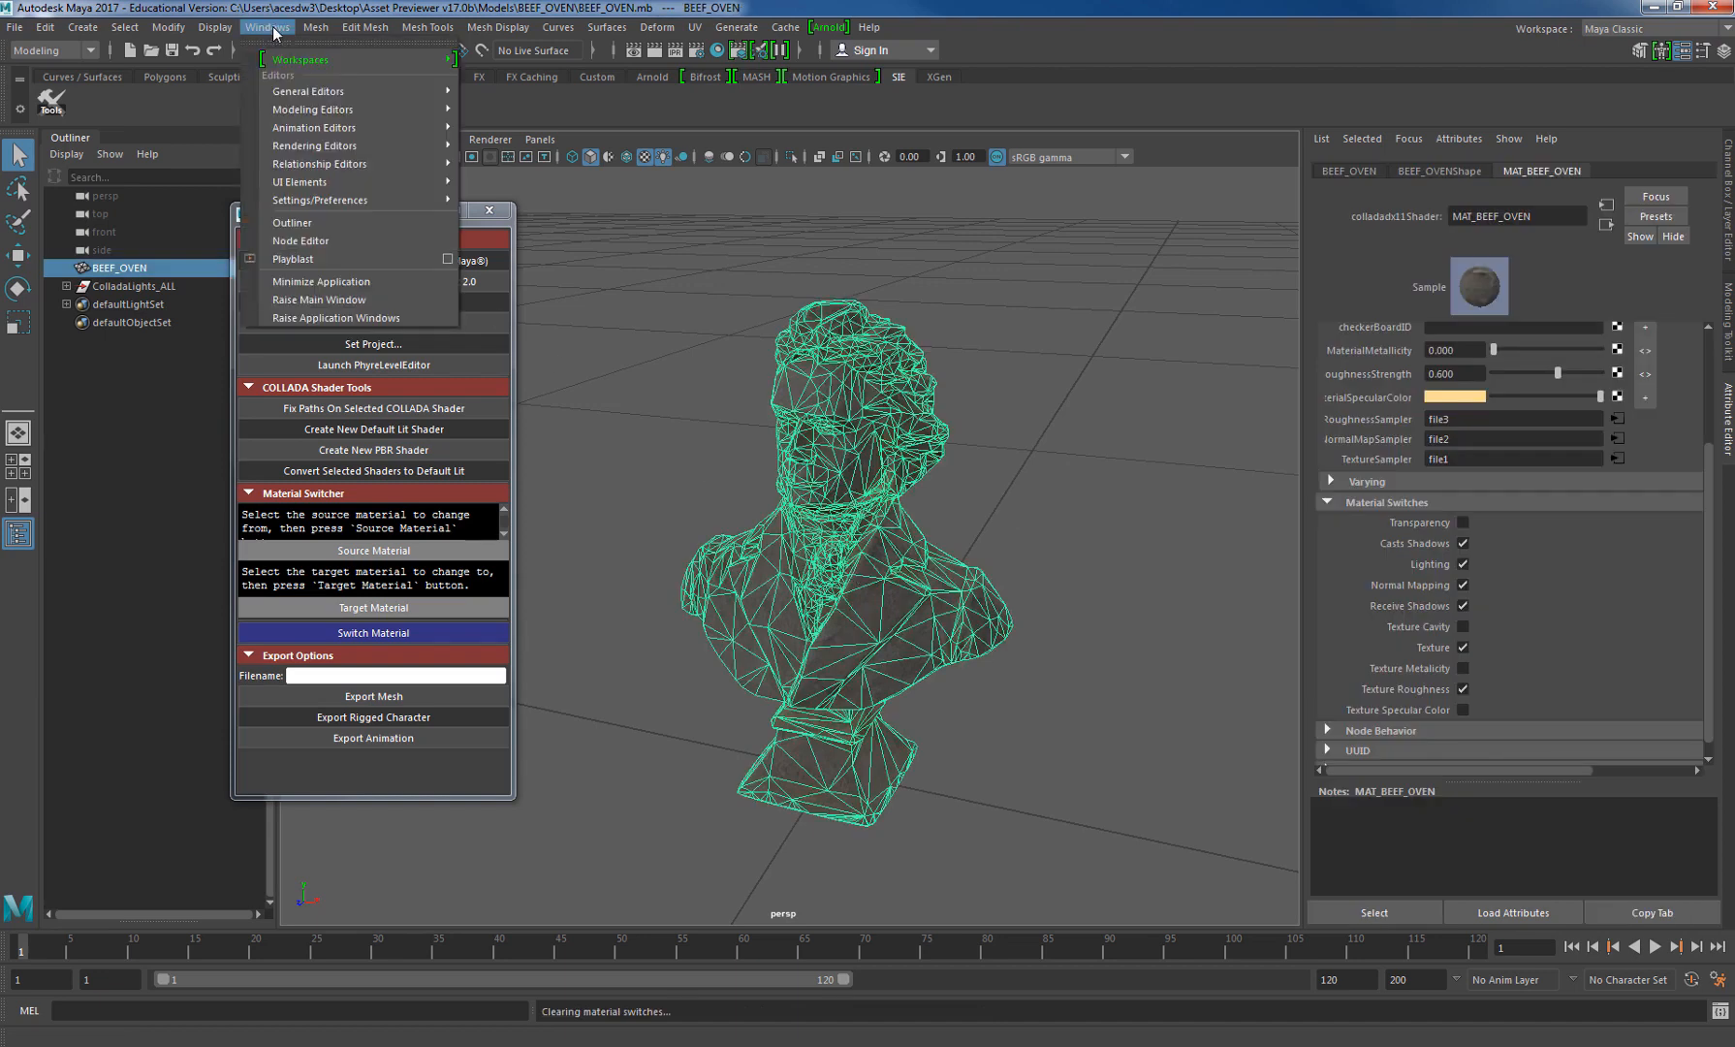
pyautogui.moveTo(324, 146)
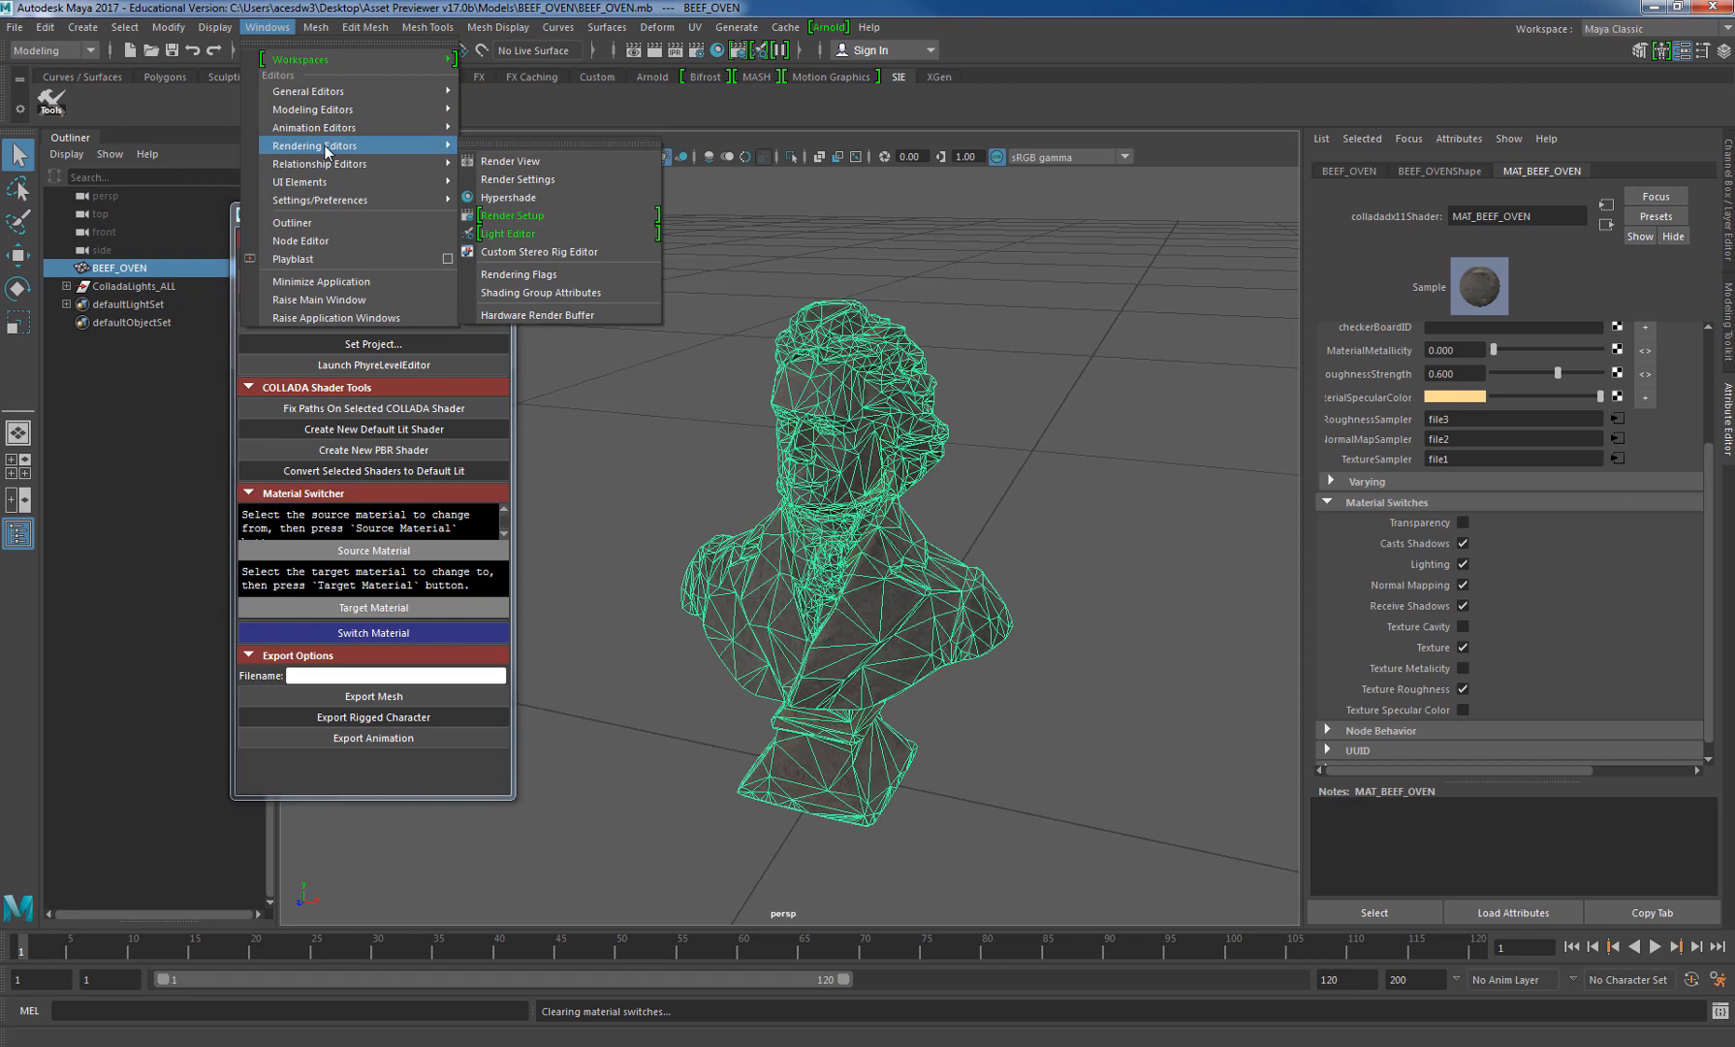
pyautogui.click(520, 199)
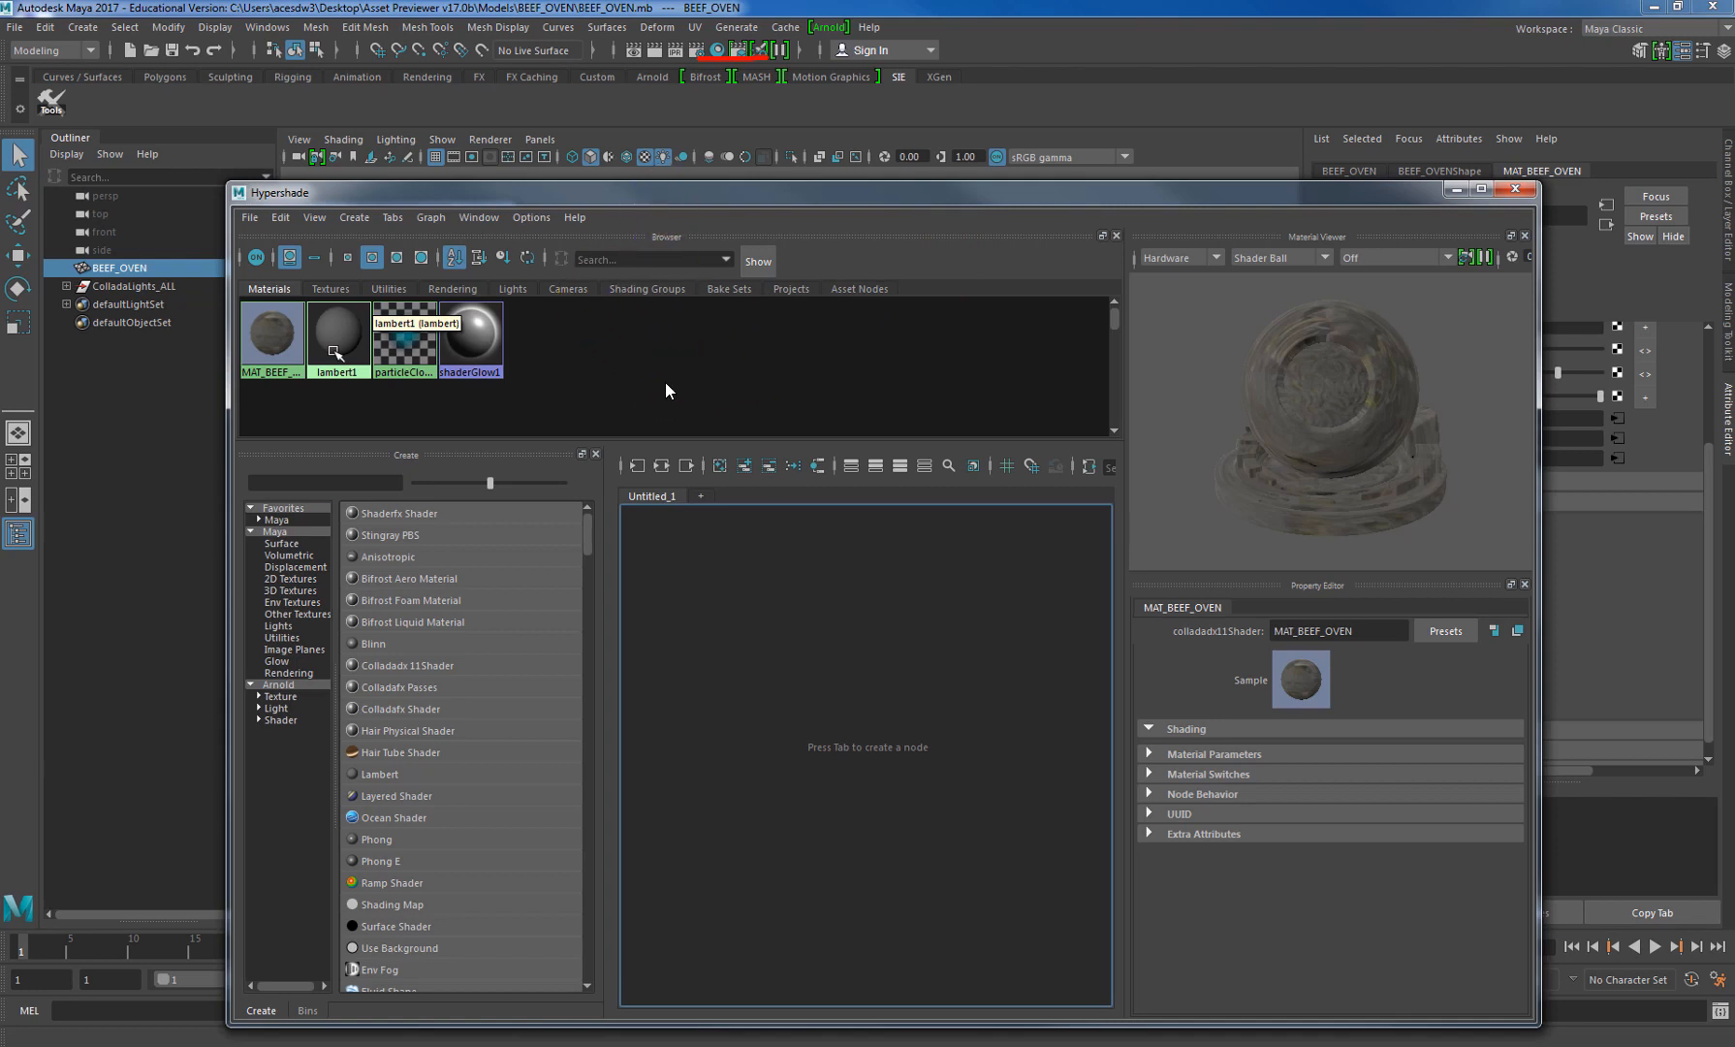
pyautogui.click(337, 344)
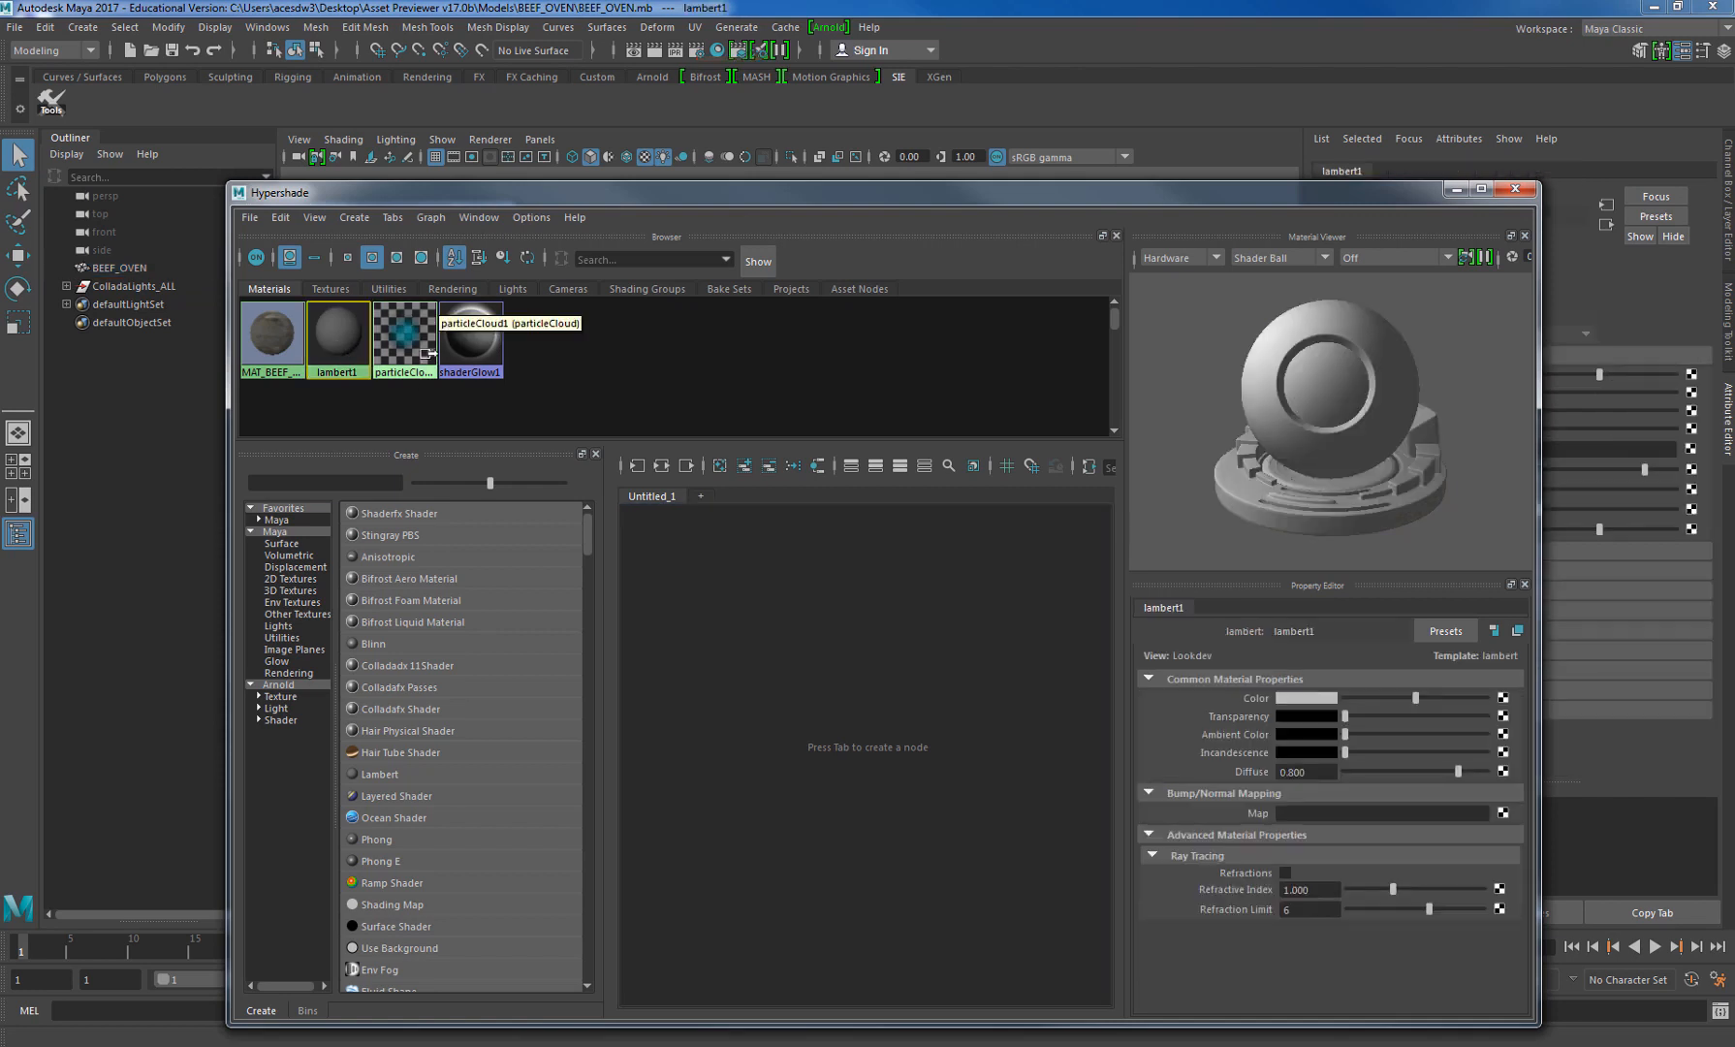
pyautogui.moveTo(930, 187); pyautogui.dragTo(1307, 91)
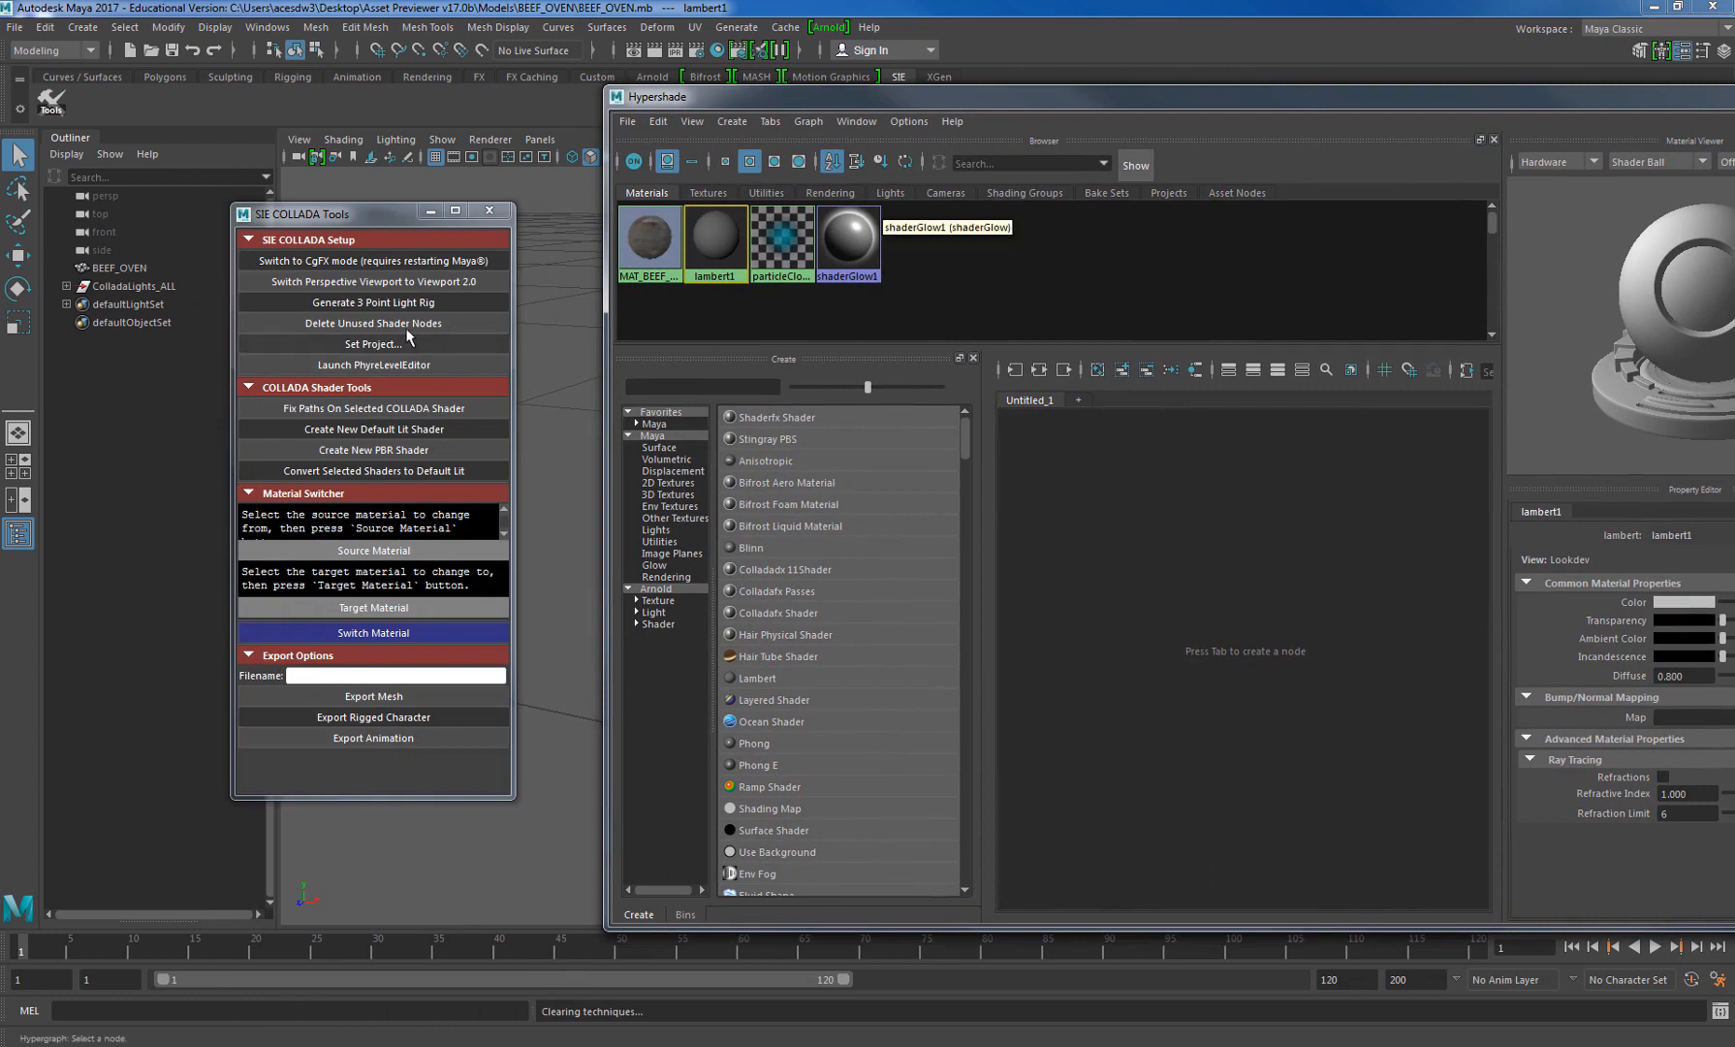
pyautogui.click(369, 324)
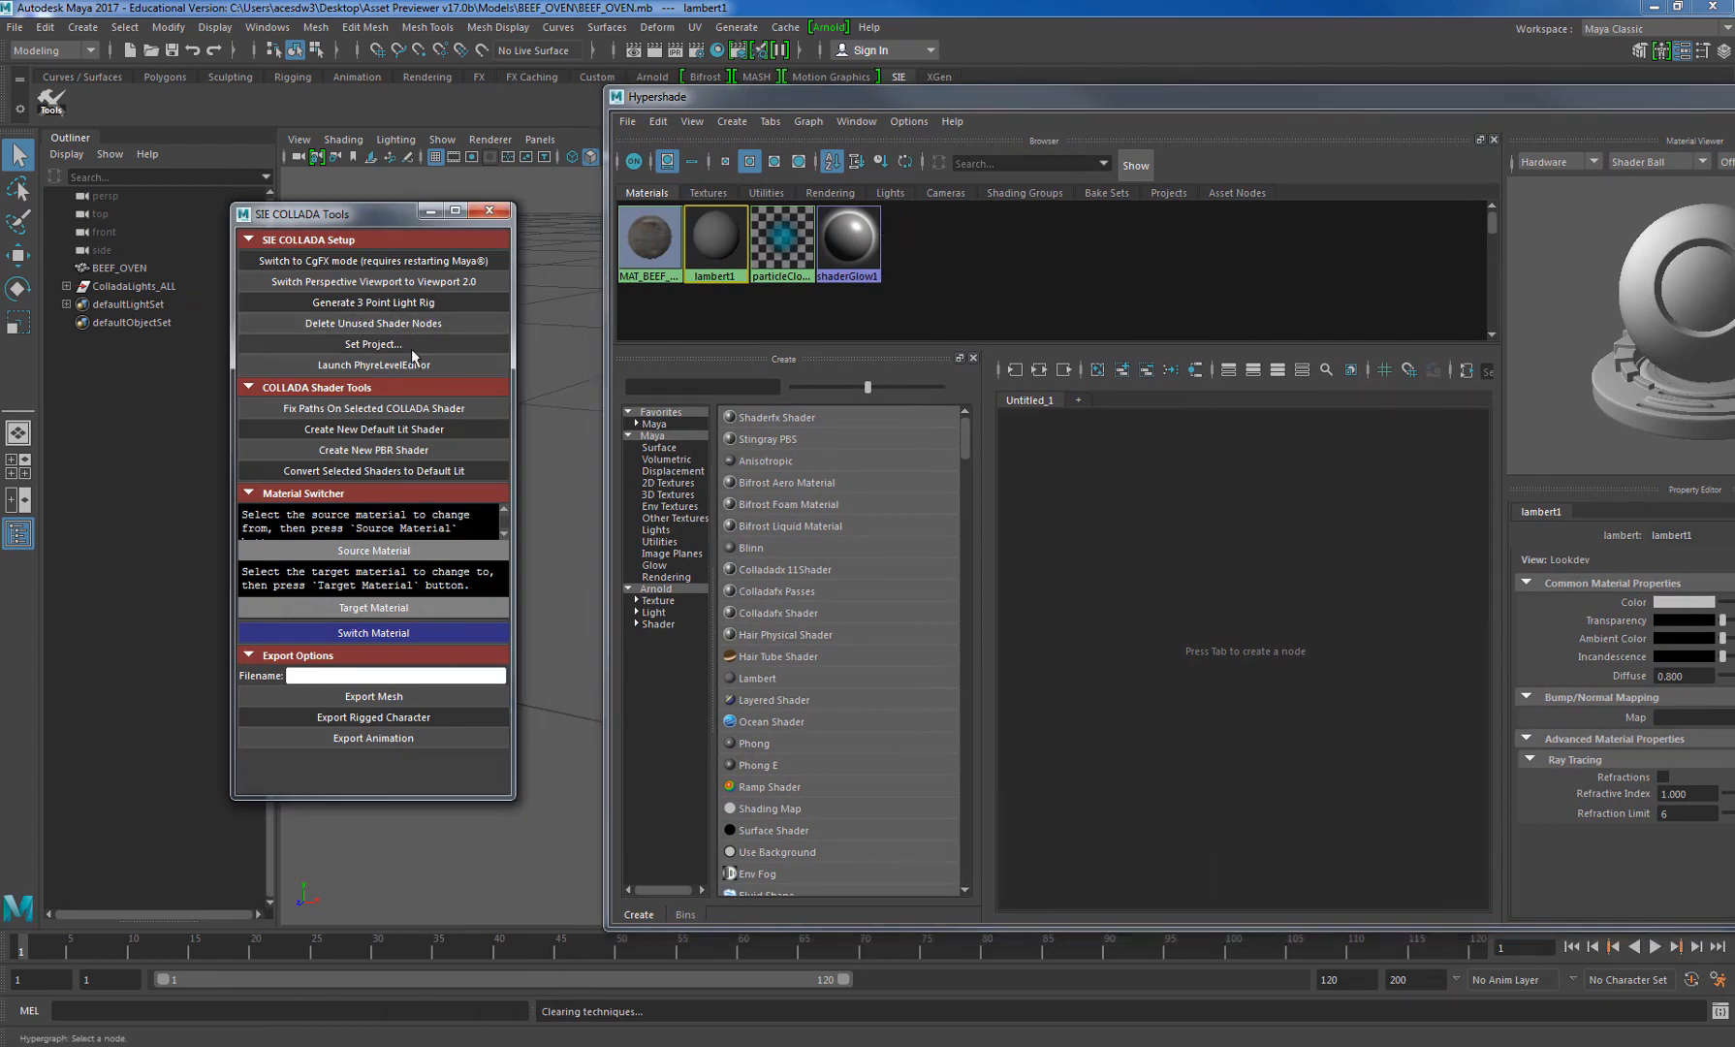
# - Create an unassigned ShaderFX material in the Hypershade
pyautogui.moveTo(1271, 105); pyautogui.dragTo(1032, 119)
pyautogui.rightClick(670, 265)
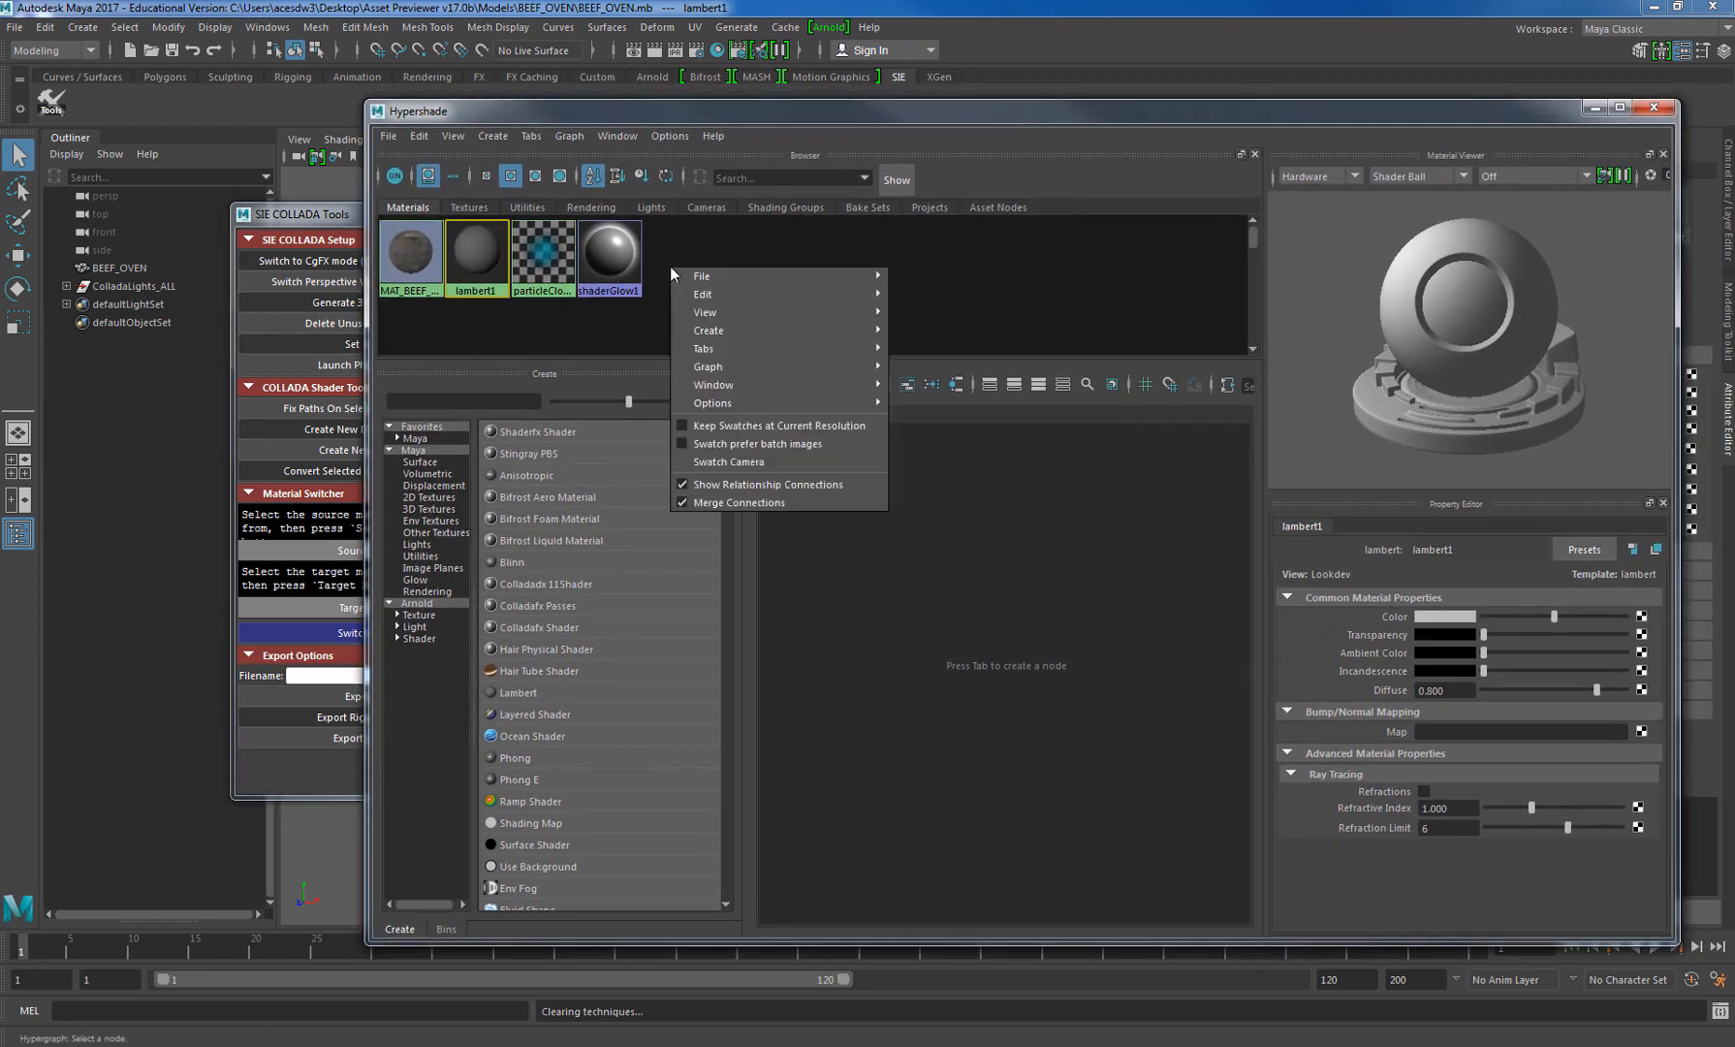
pyautogui.rightClick(669, 265)
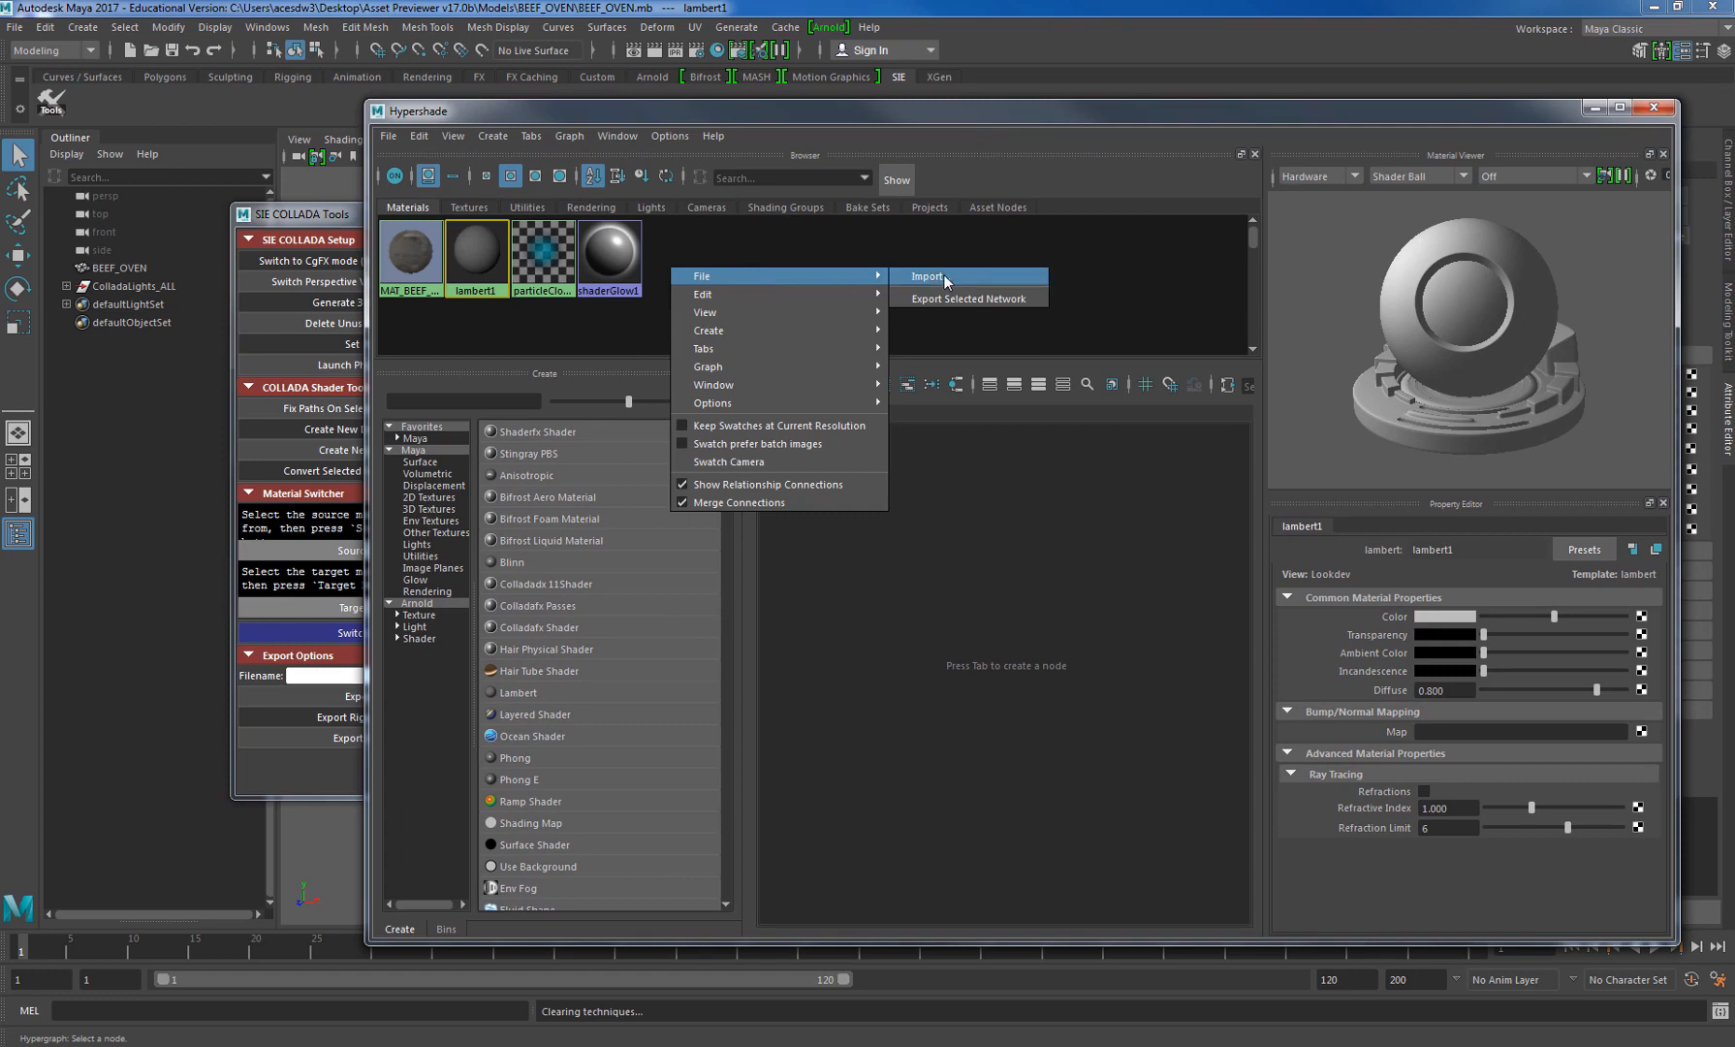
pyautogui.moveTo(722, 327)
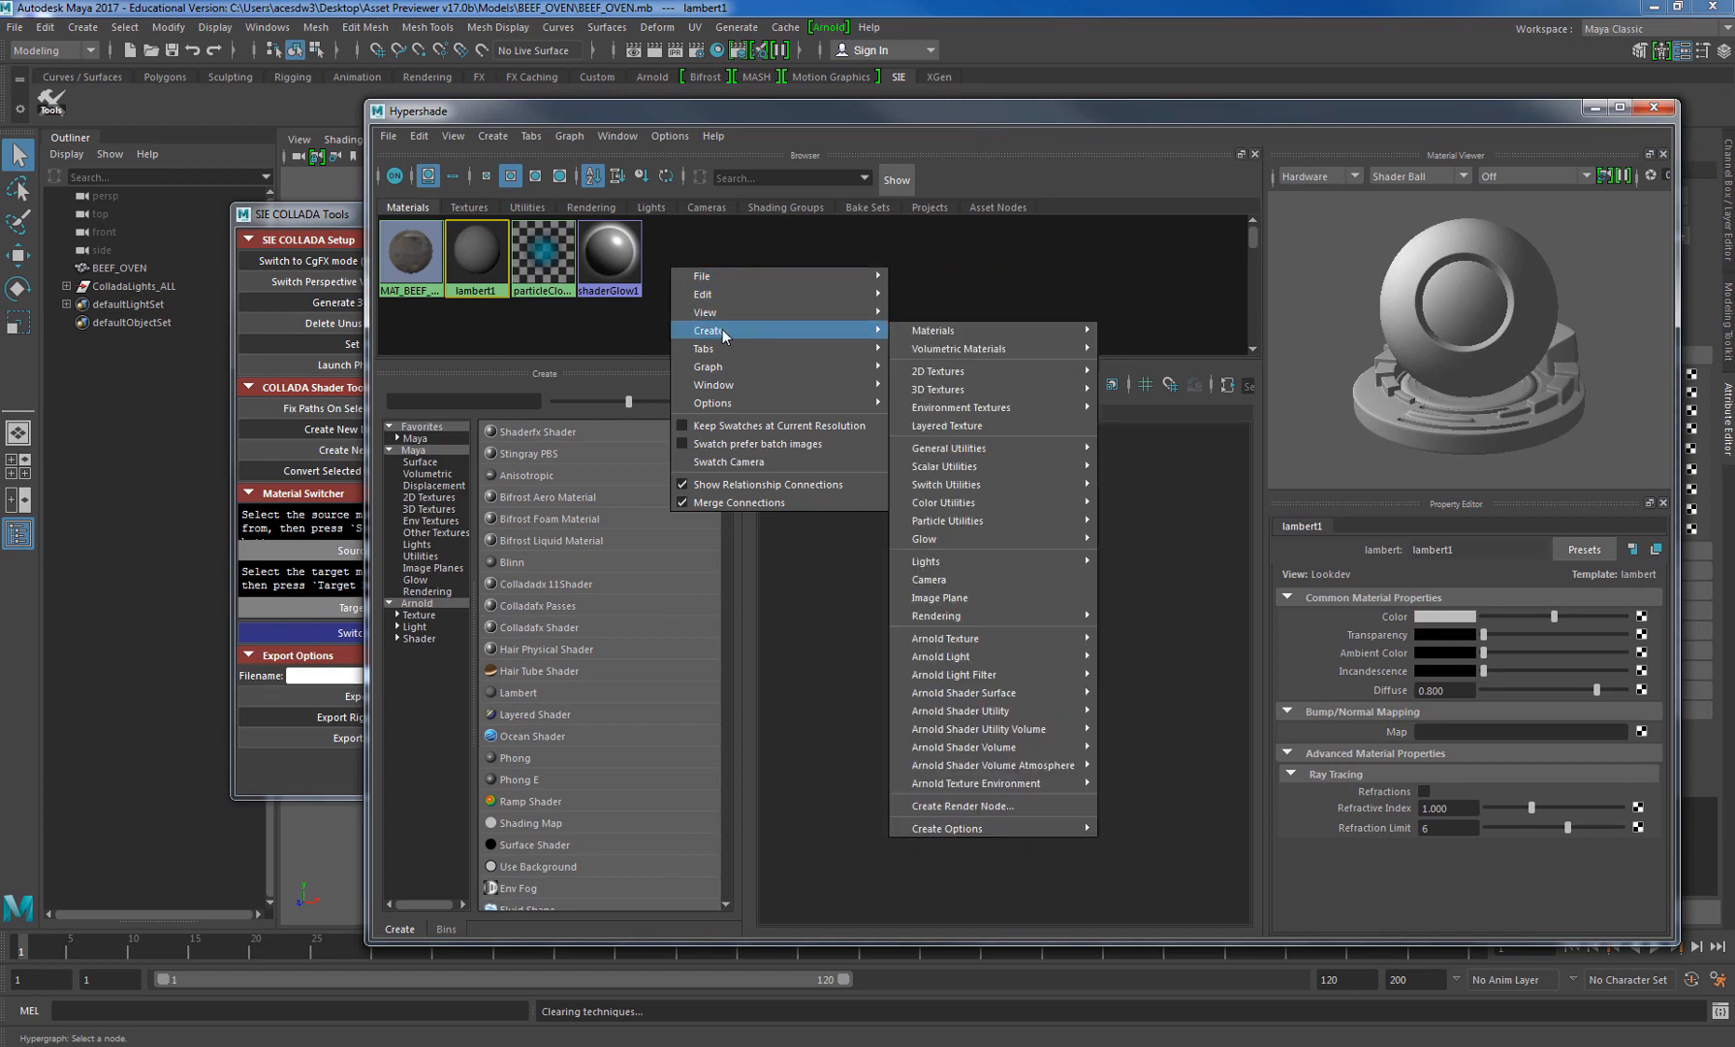
pyautogui.moveTo(959, 328)
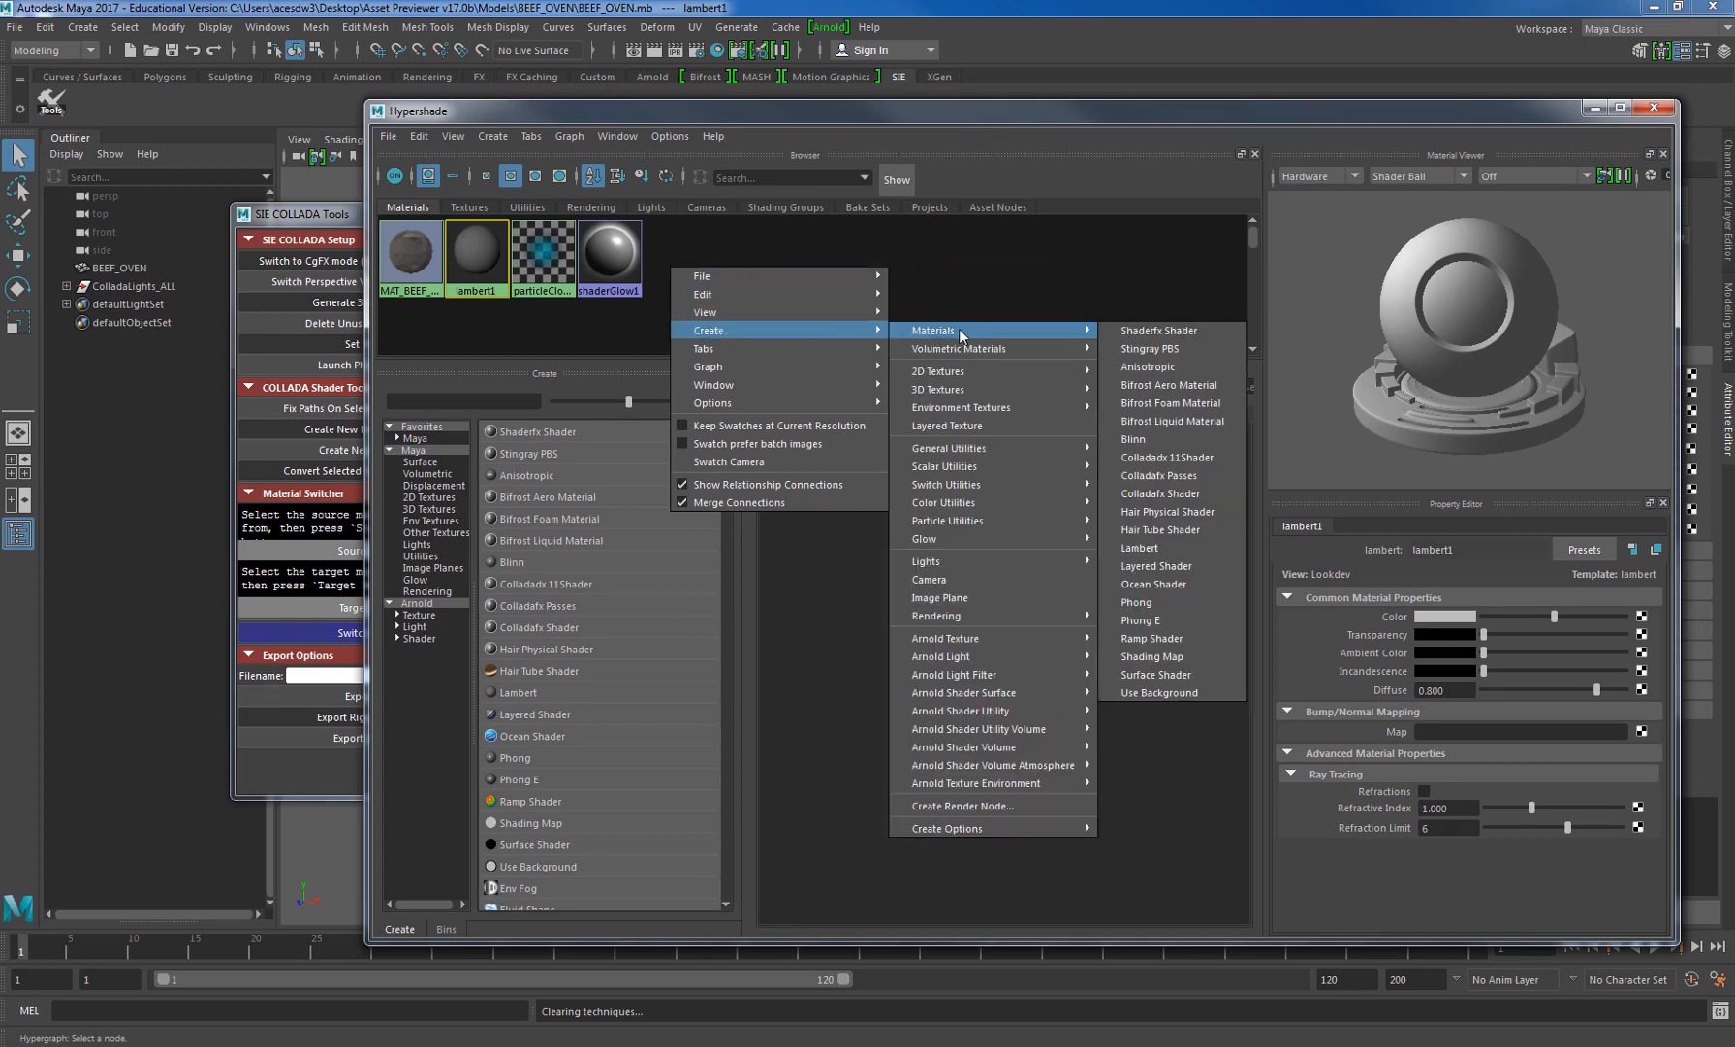
pyautogui.click(1161, 333)
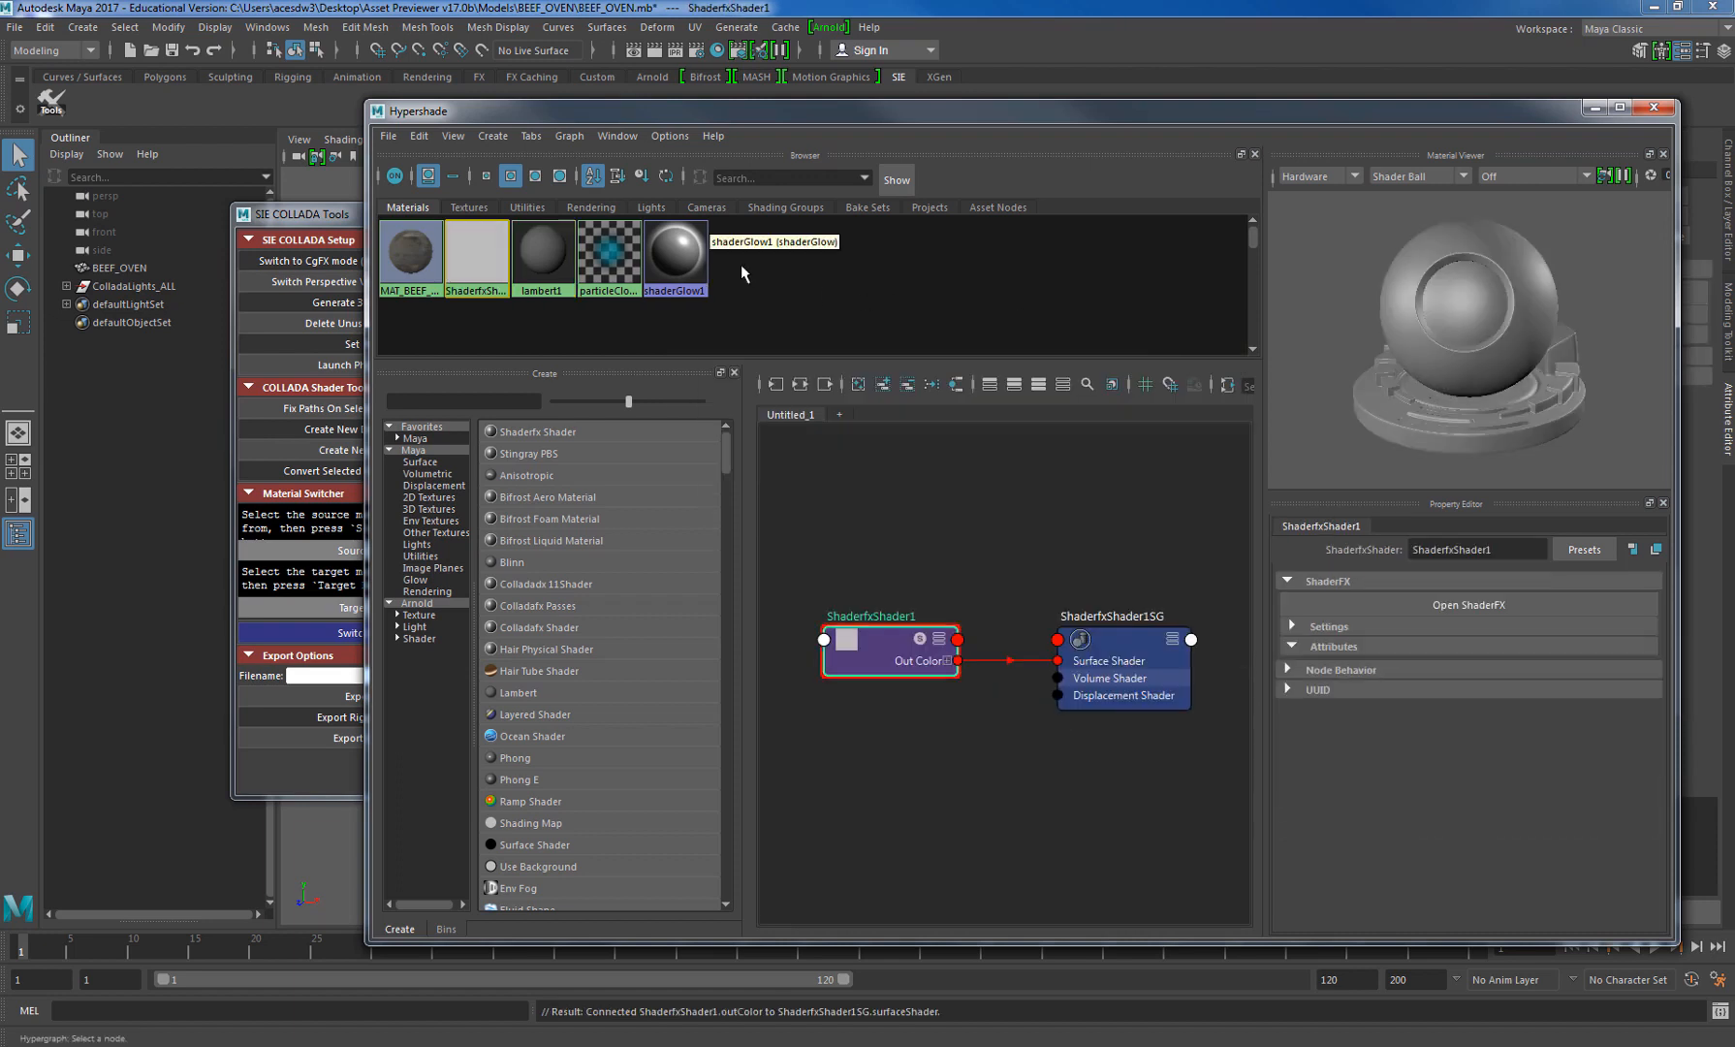
# - Remove the unassigned ShaderFX material by deleting the unused shader nodes, and close the Hypershade
pyautogui.click(285, 215)
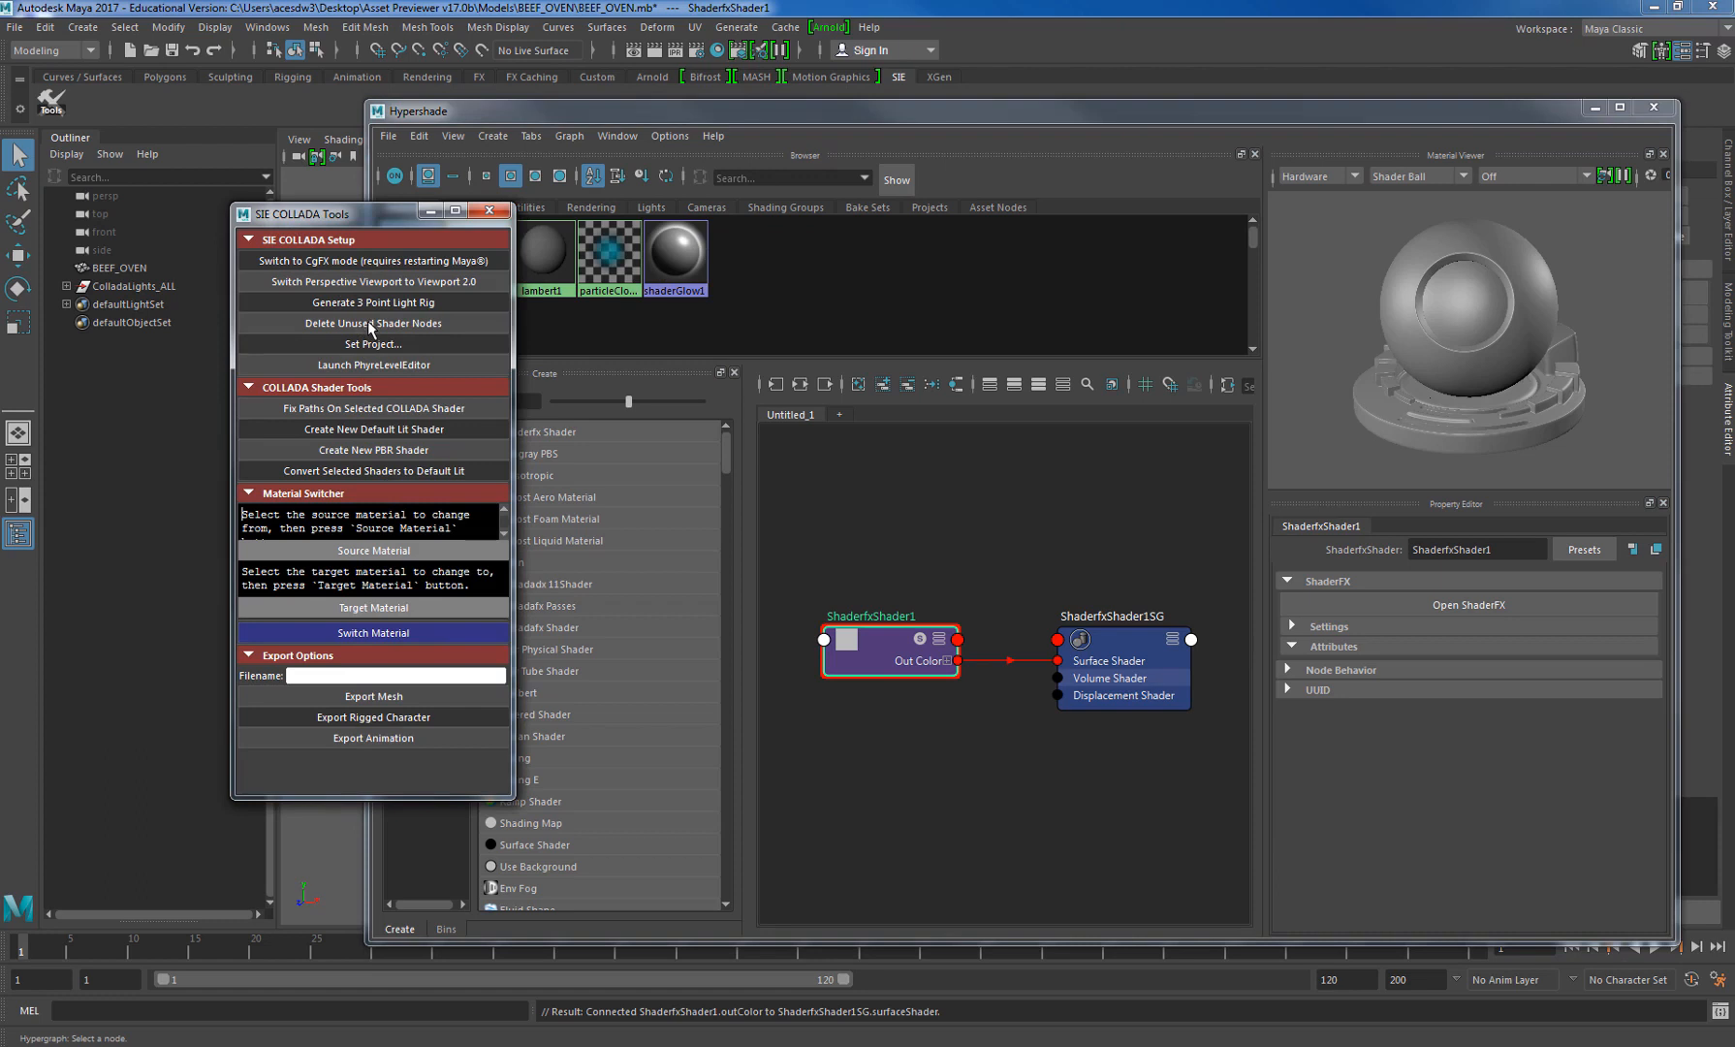
pyautogui.moveTo(357, 215); pyautogui.dragTo(163, 180)
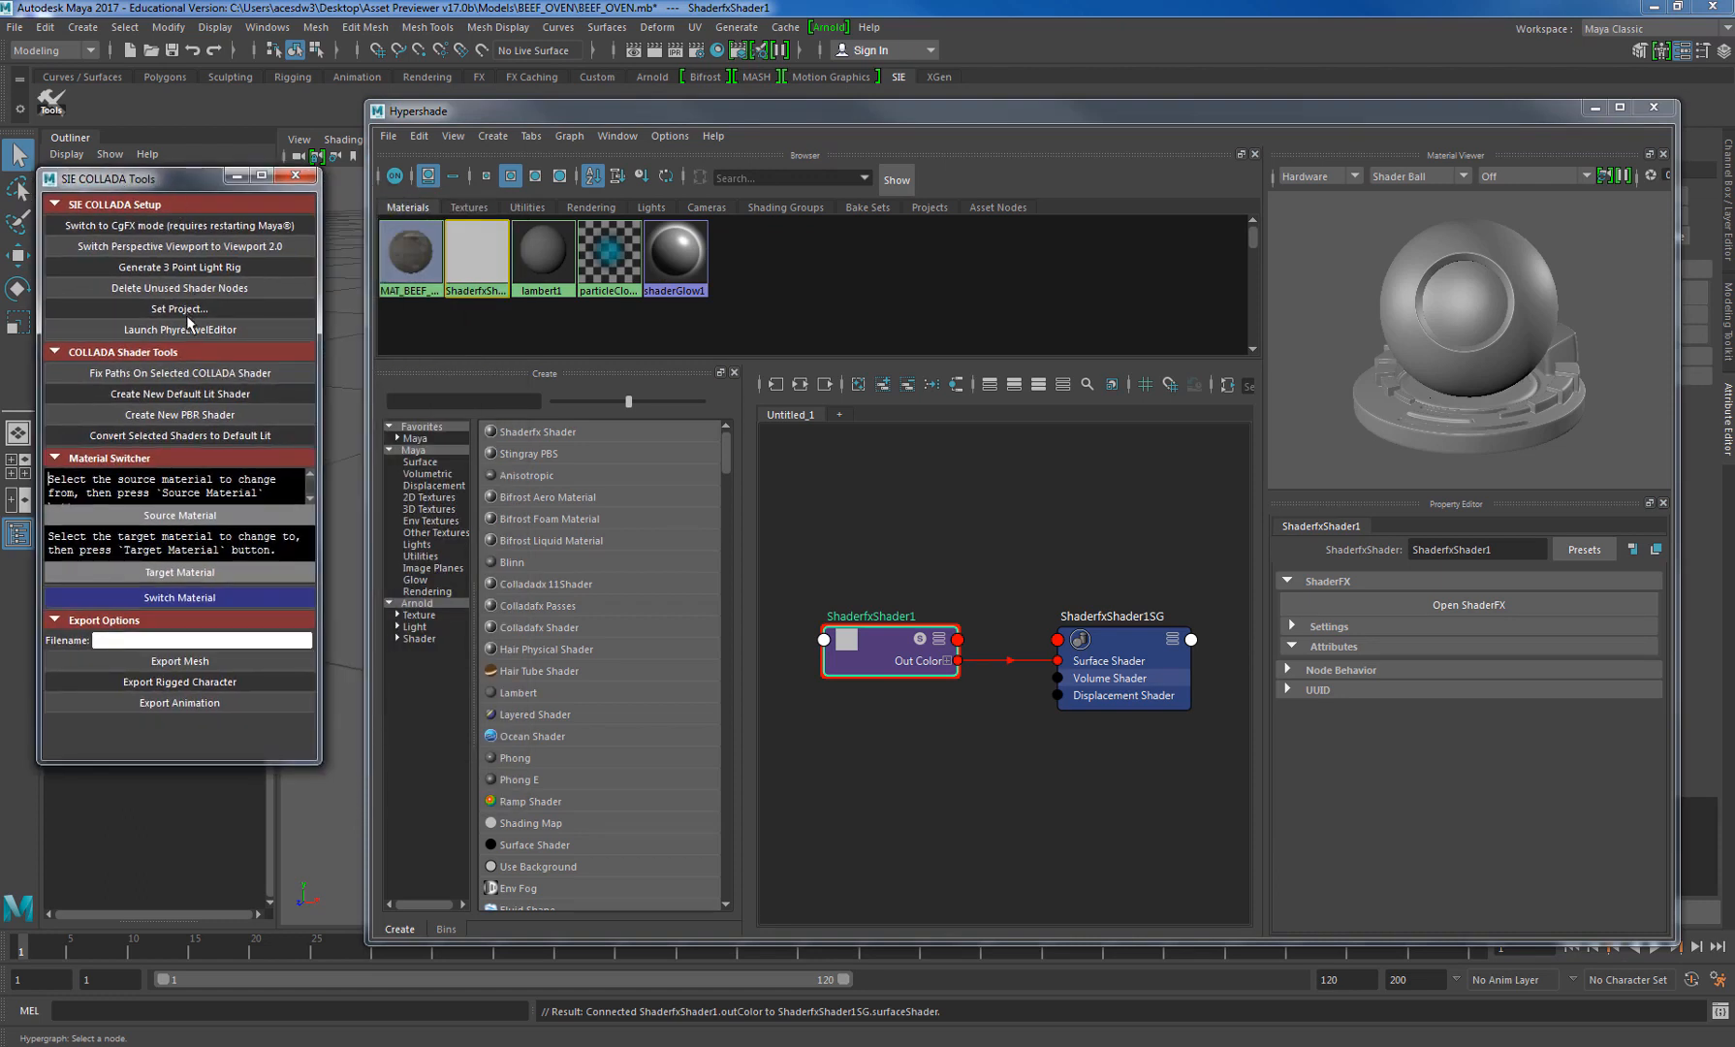
pyautogui.click(188, 290)
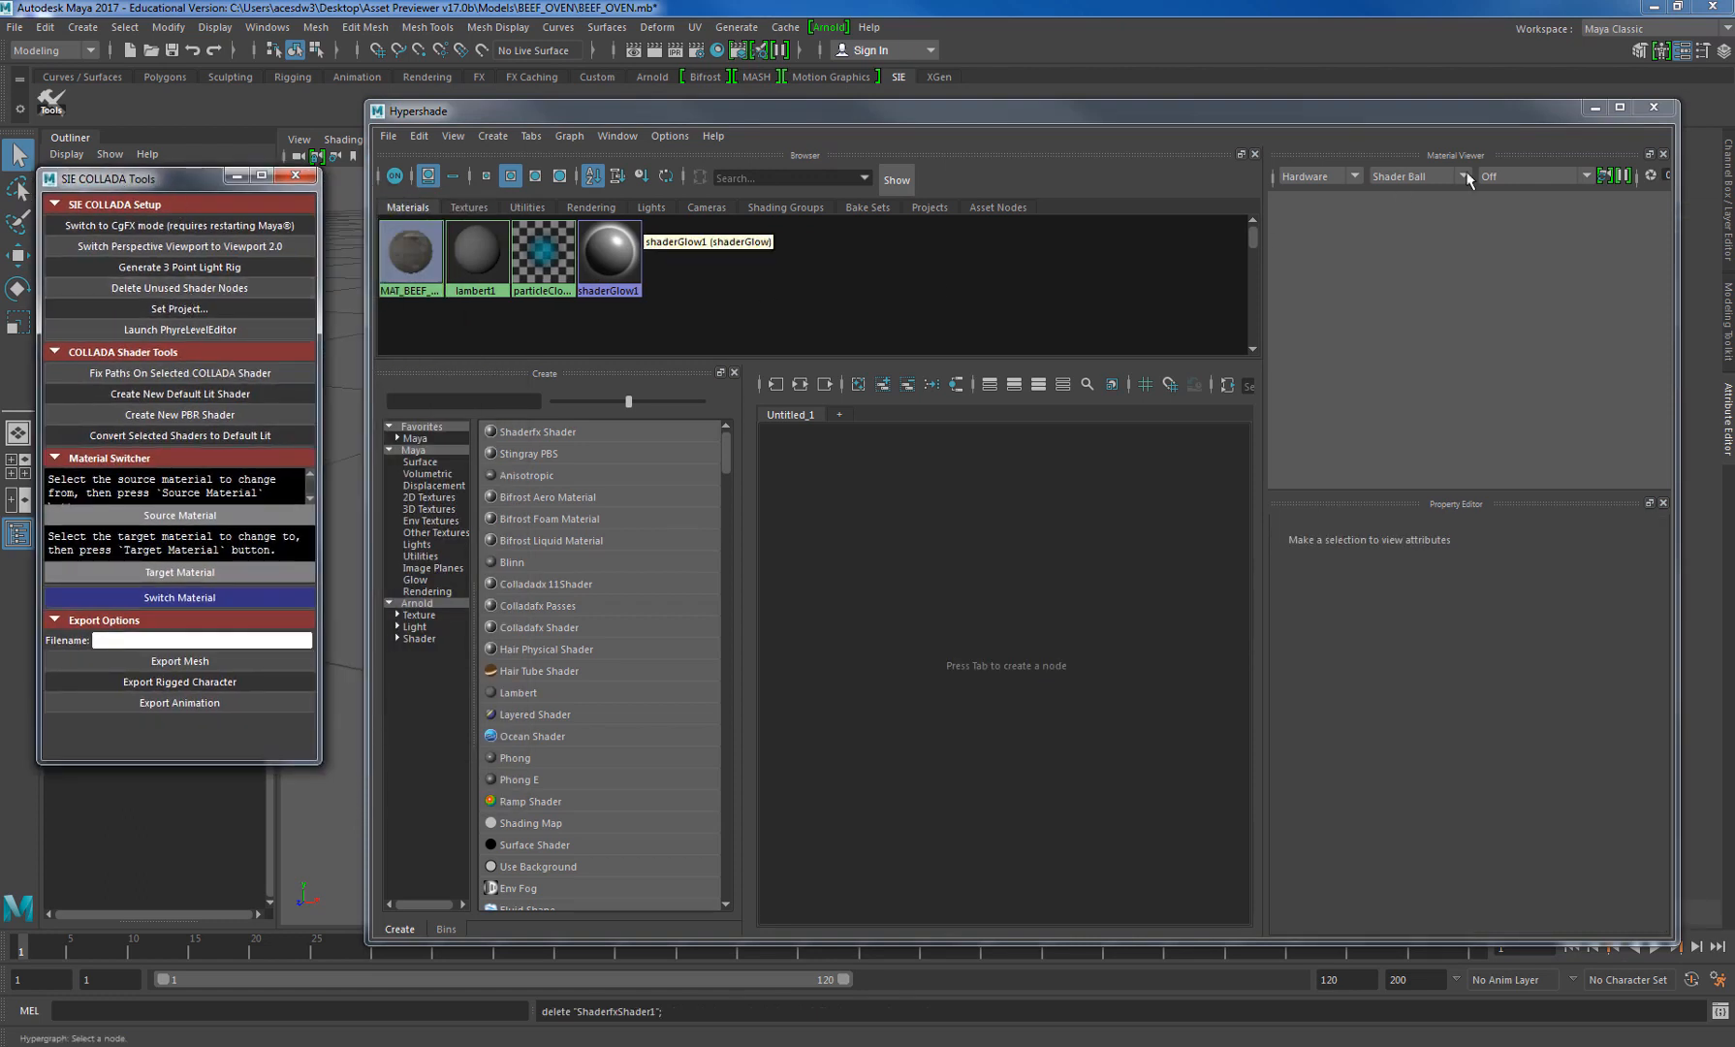
pyautogui.click(1655, 109)
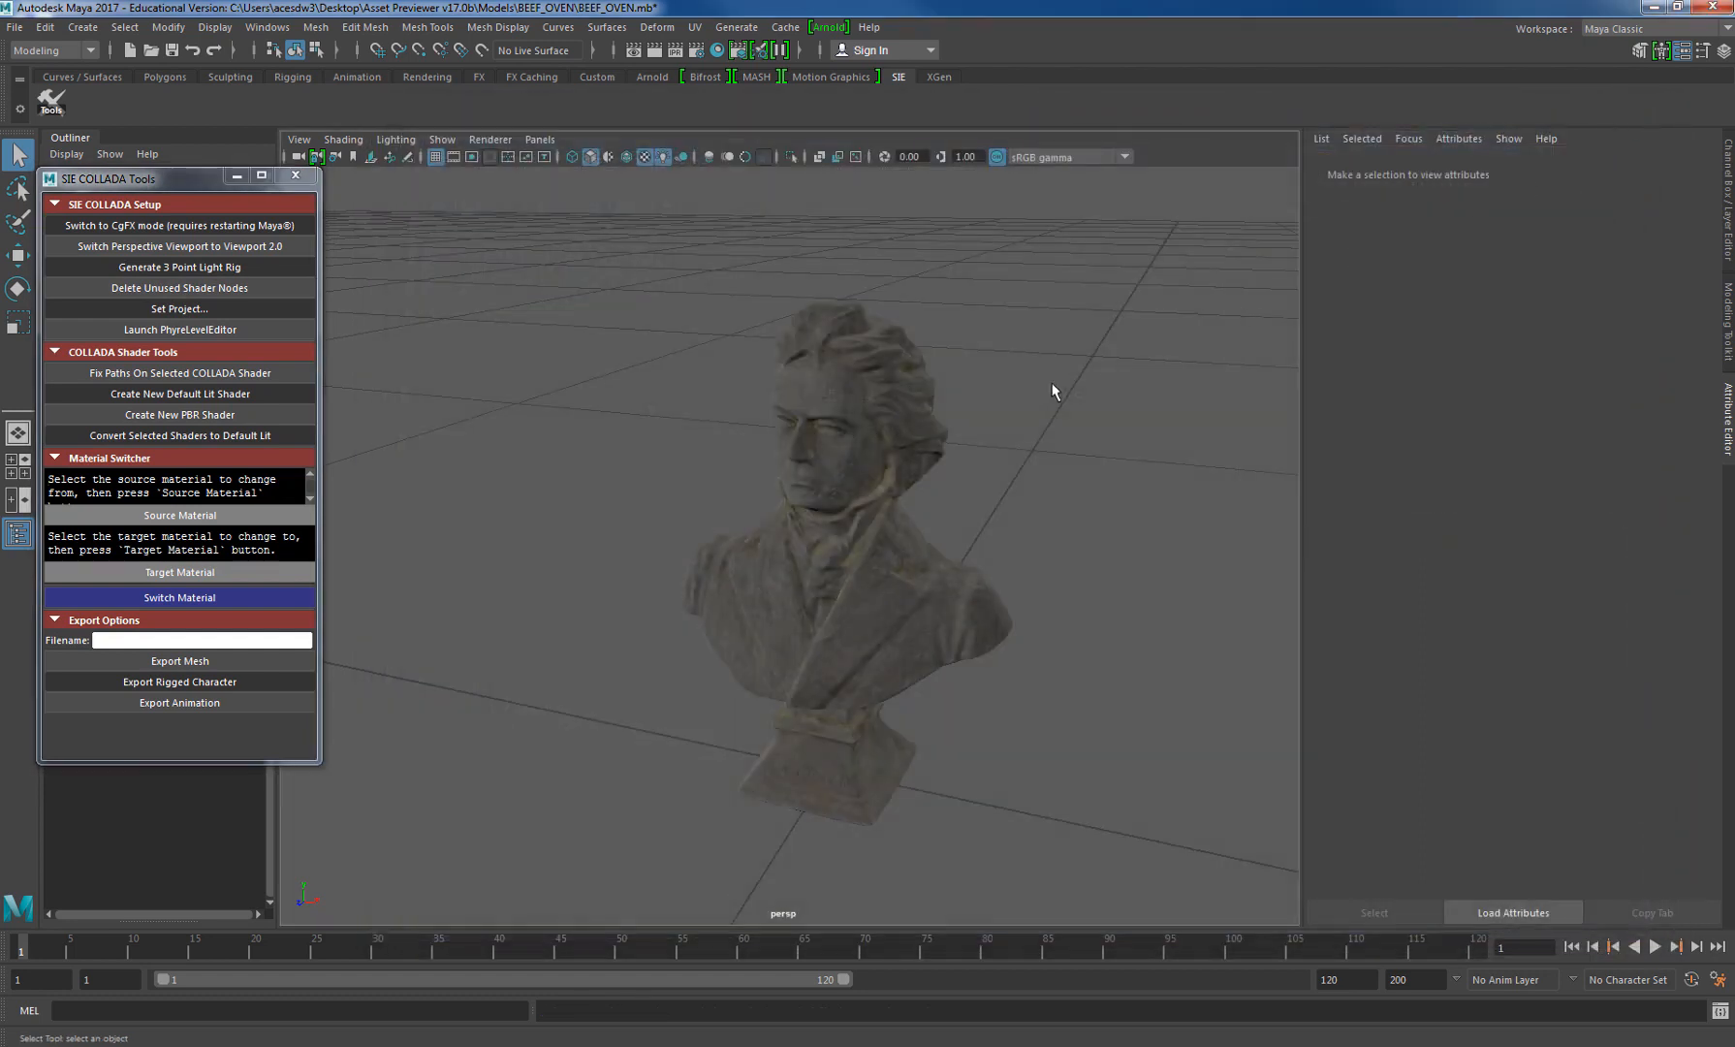
# - Export the scene's mesh with the SIE COLLADA Tools, leaving the file name blank
pyautogui.moveTo(989, 412)
pyautogui.keyDown('alt'); pyautogui.mouseDown()
pyautogui.moveTo(972, 423)
pyautogui.moveTo(972, 399)
pyautogui.moveTo(987, 411)
pyautogui.mouseUp(); pyautogui.keyUp('alt')
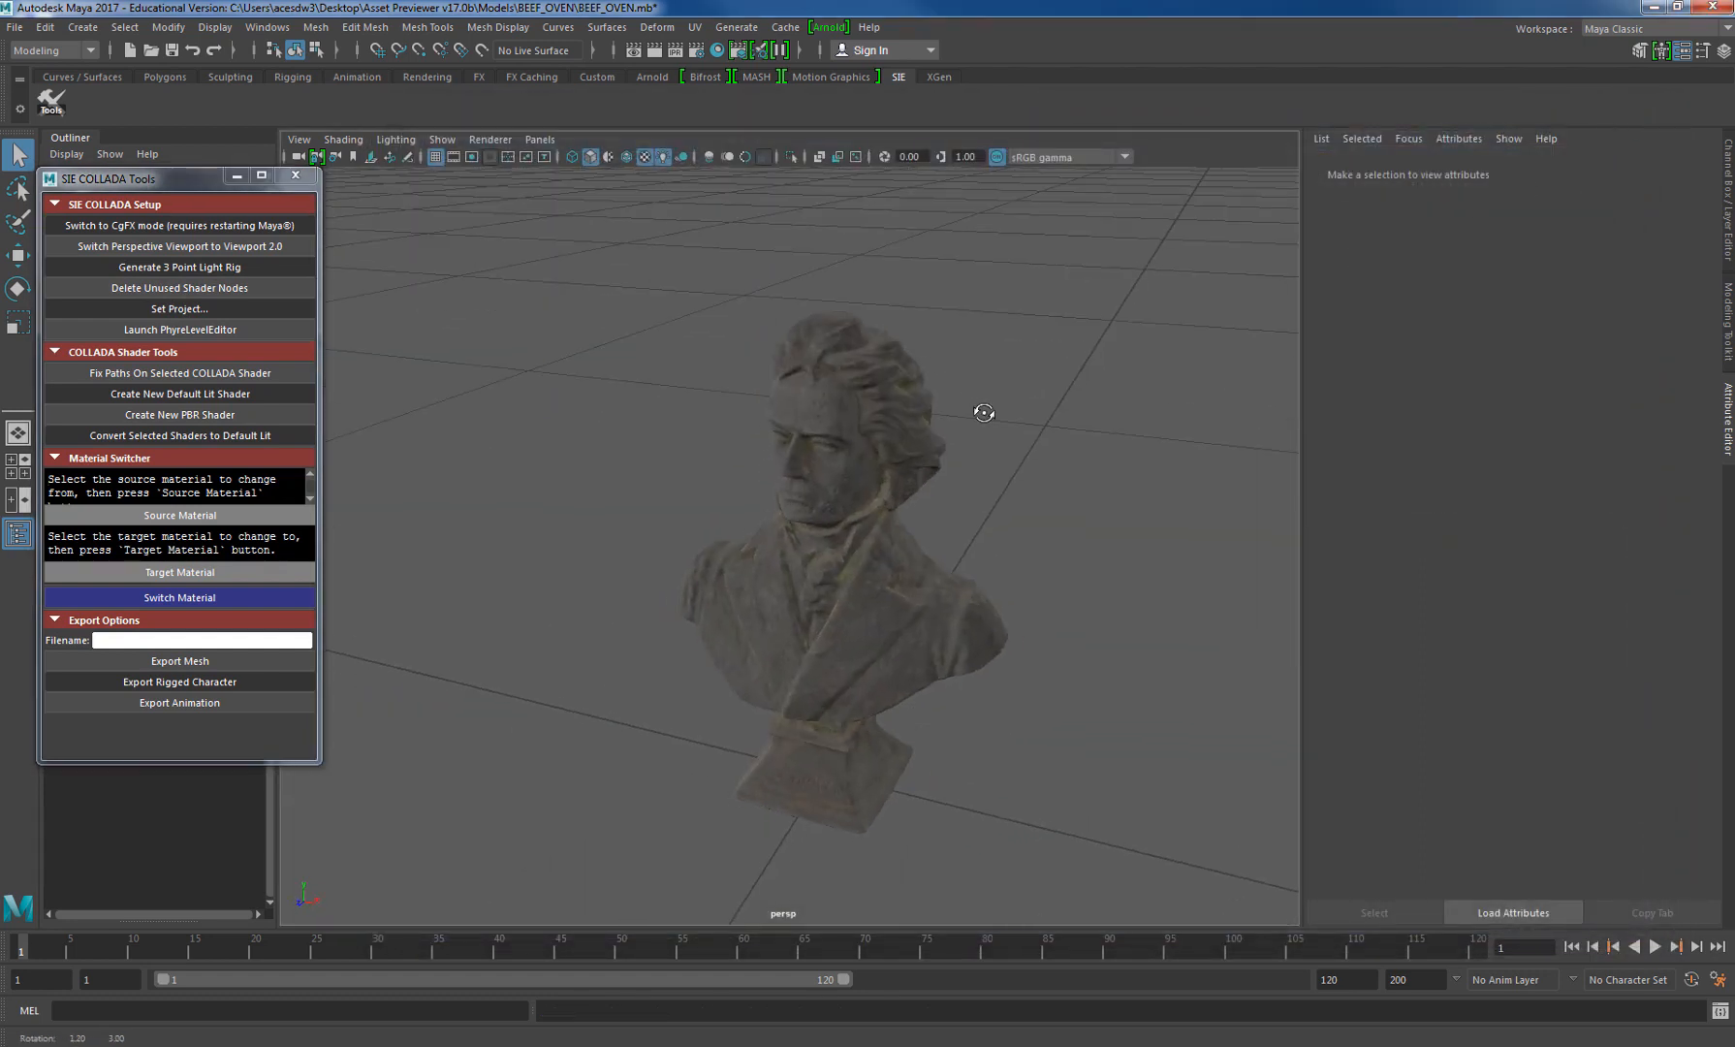
pyautogui.moveTo(179, 182); pyautogui.dragTo(228, 172)
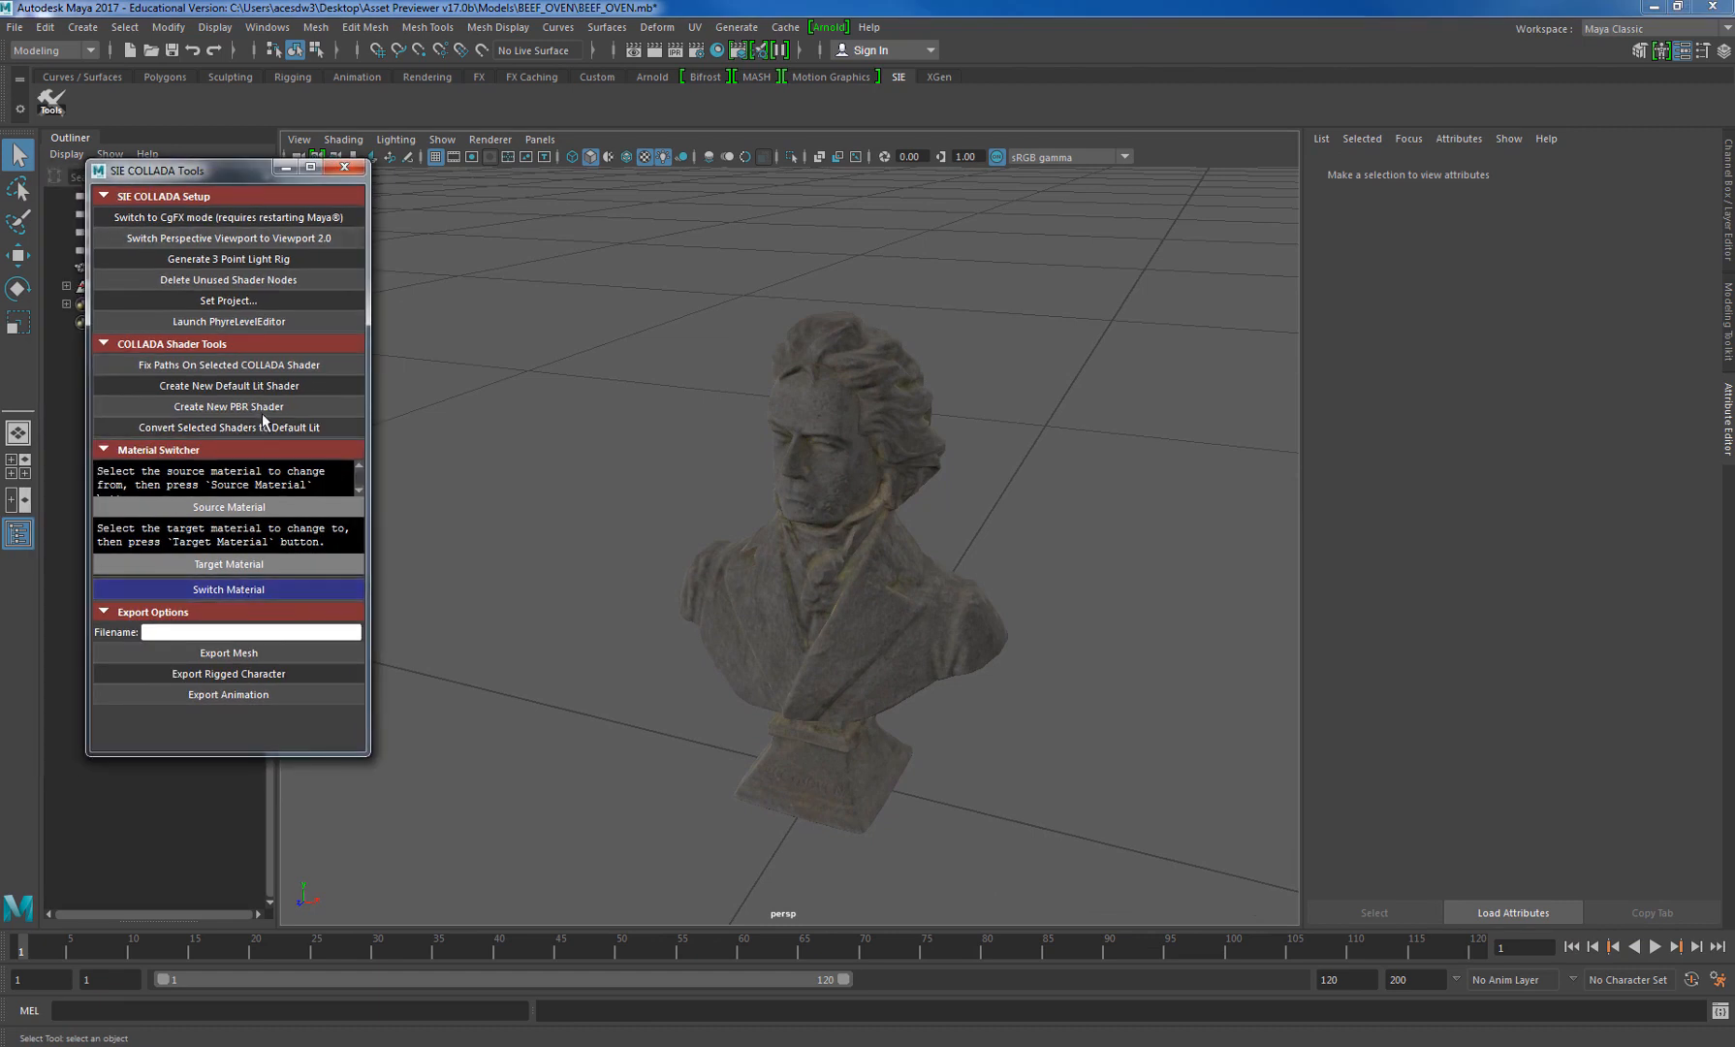
pyautogui.click(243, 654)
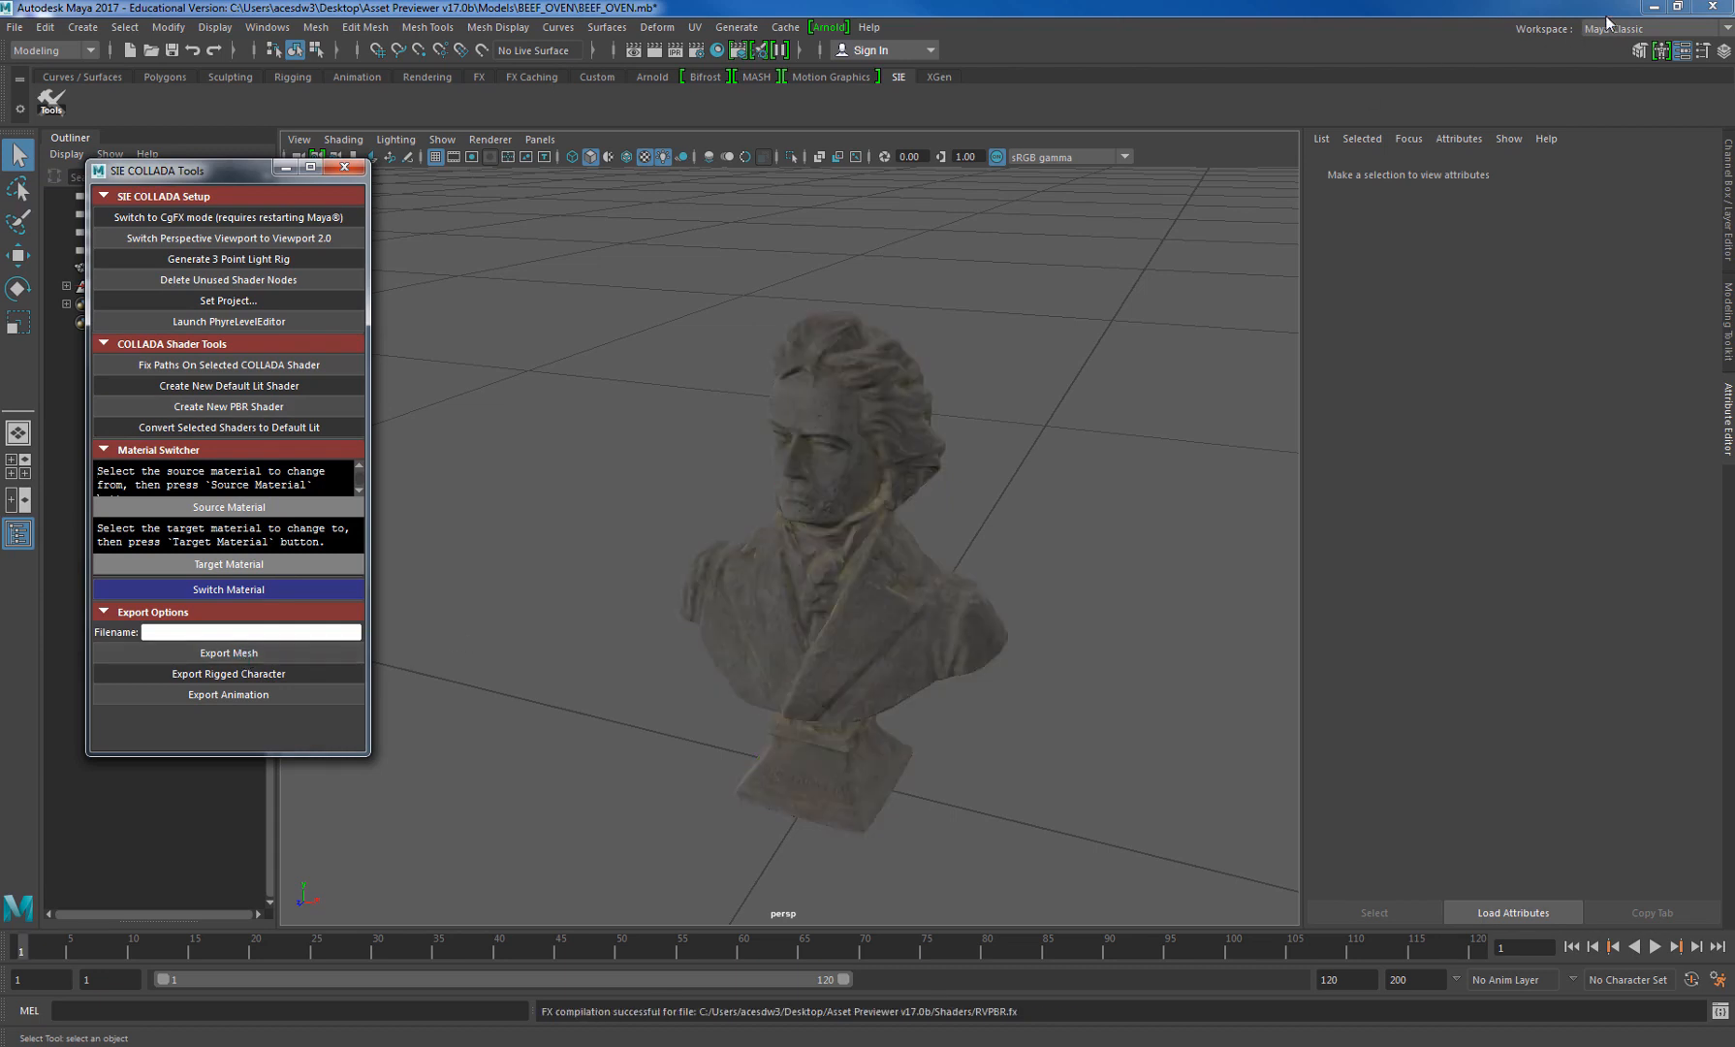
# - Minimise Maya and check for the exported BEEF_OVEN.dae in the Asset Previewer's Models\BEEF_OVEN folder in Windows Explorer
pyautogui.click(1657, 14)
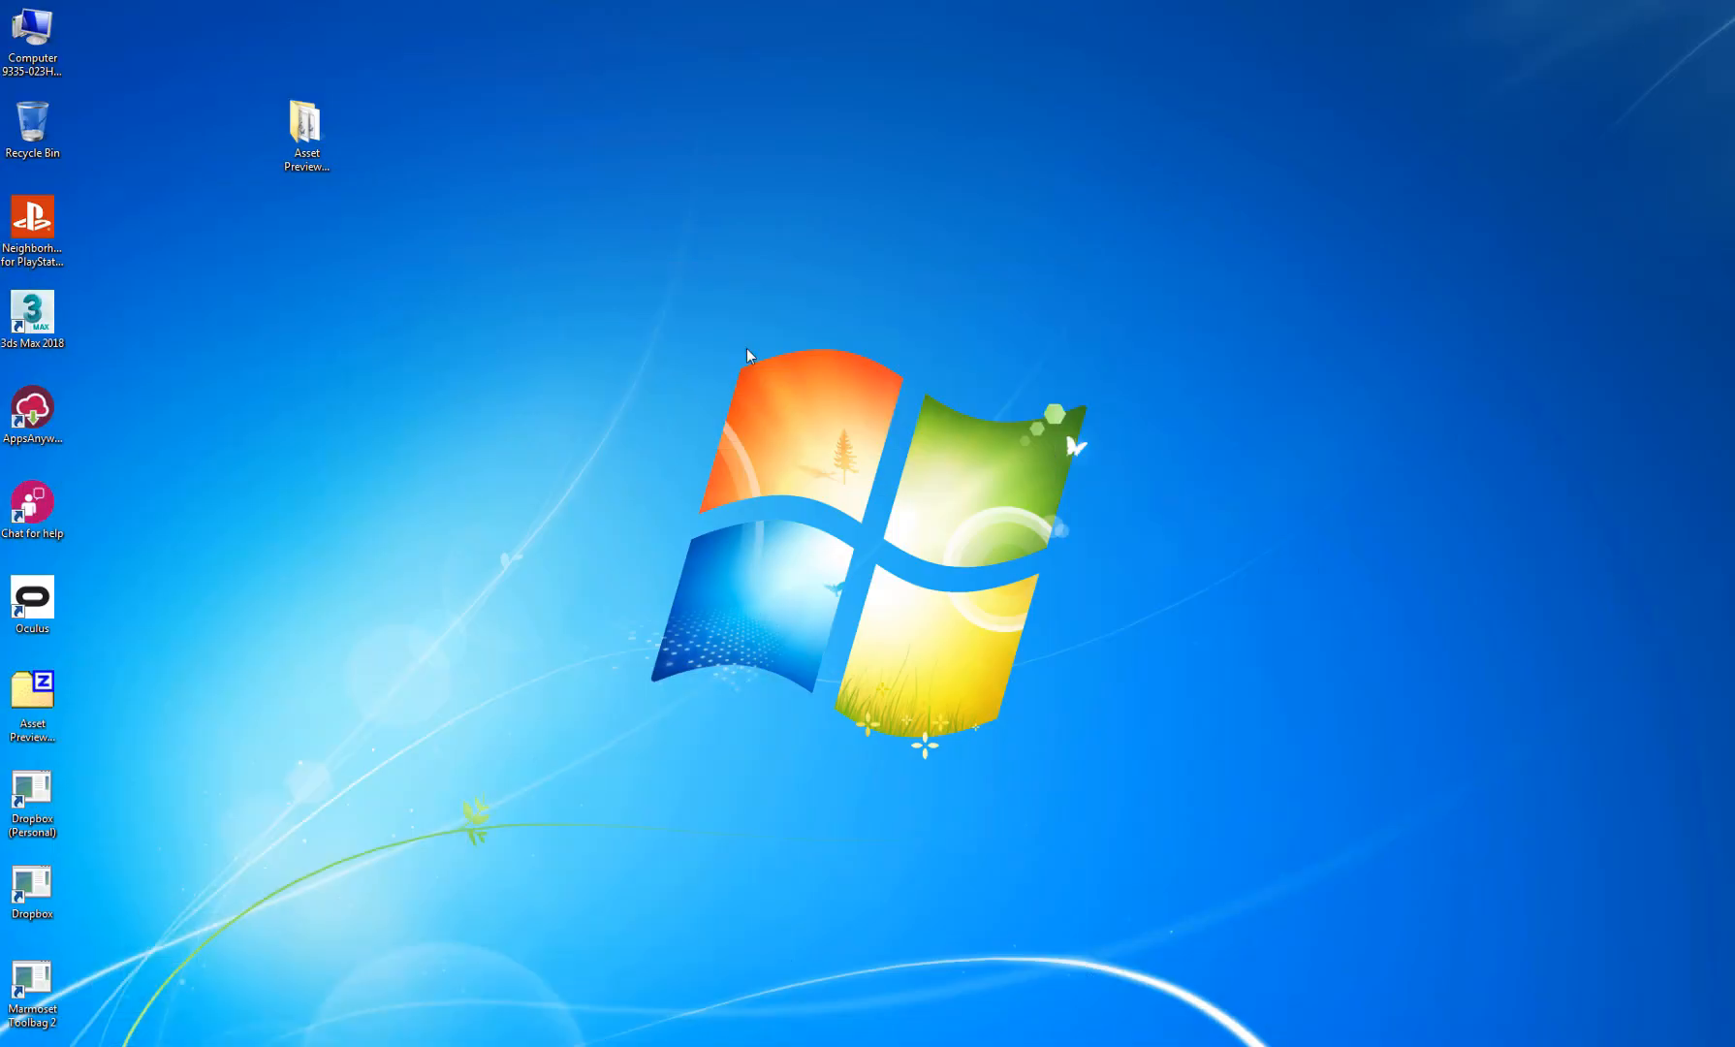
pyautogui.doubleClick(301, 150)
pyautogui.click(593, 420)
pyautogui.doubleClick(593, 420)
pyautogui.doubleClick(620, 400)
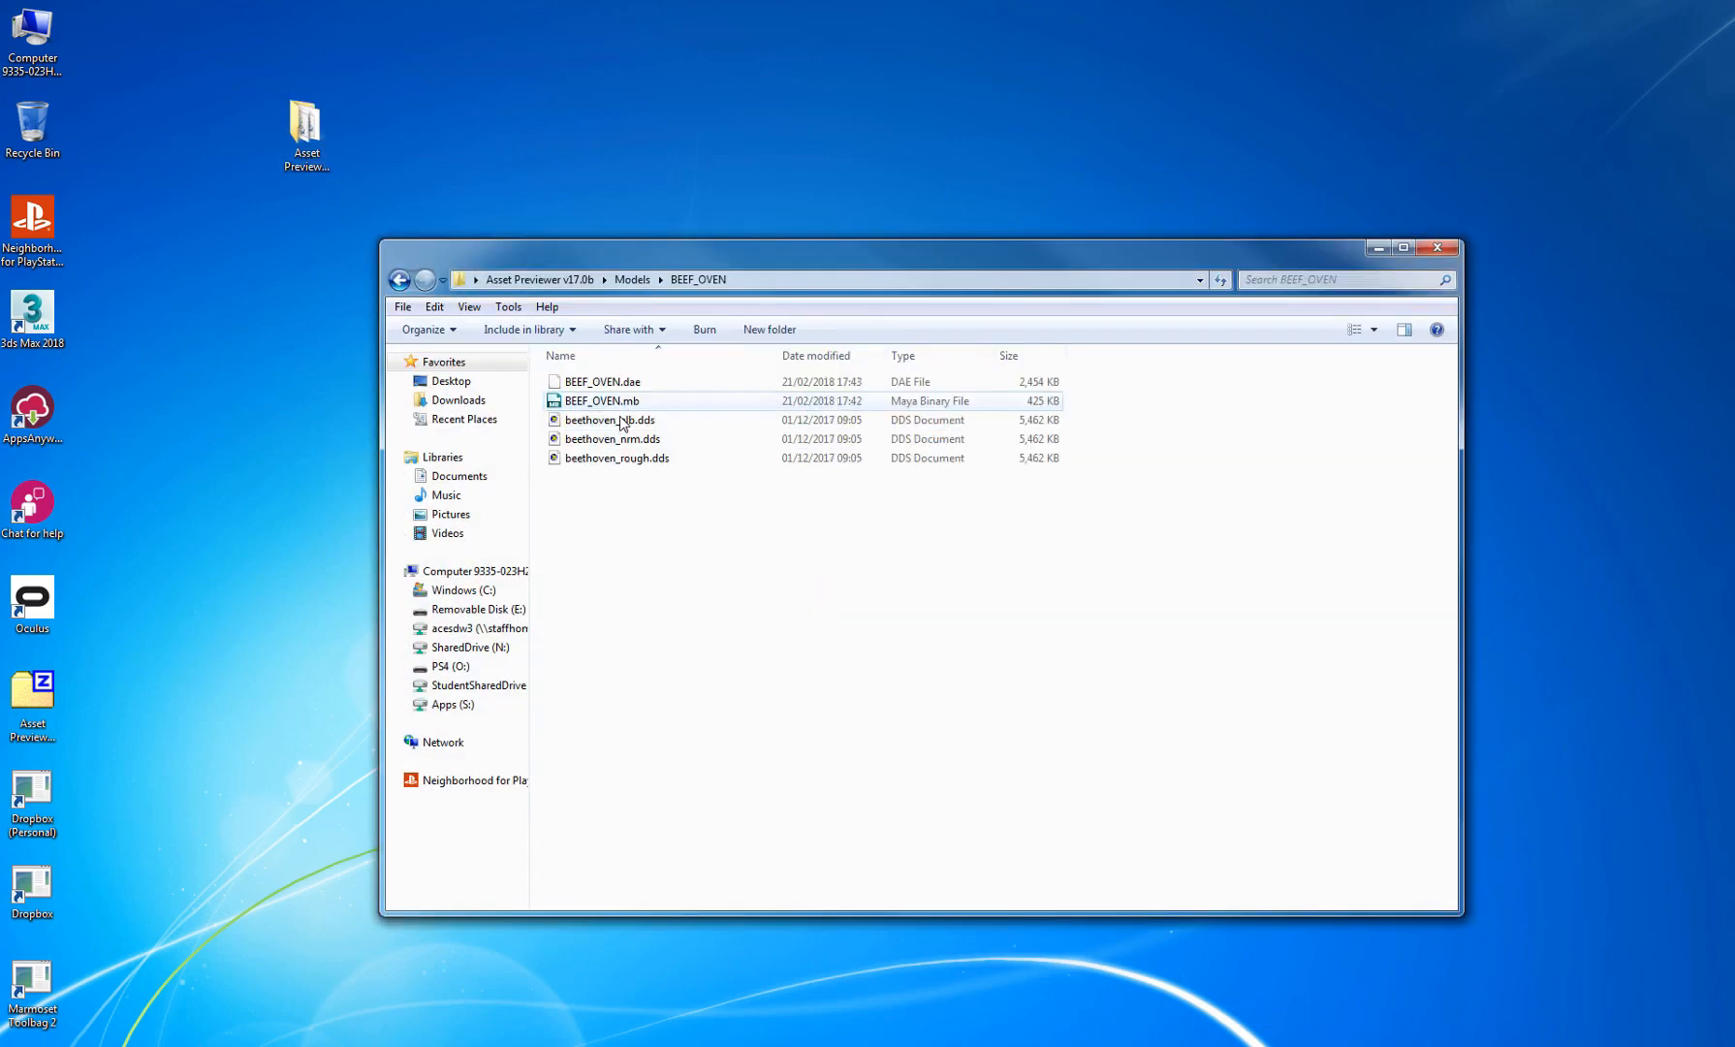
pyautogui.click(613, 384)
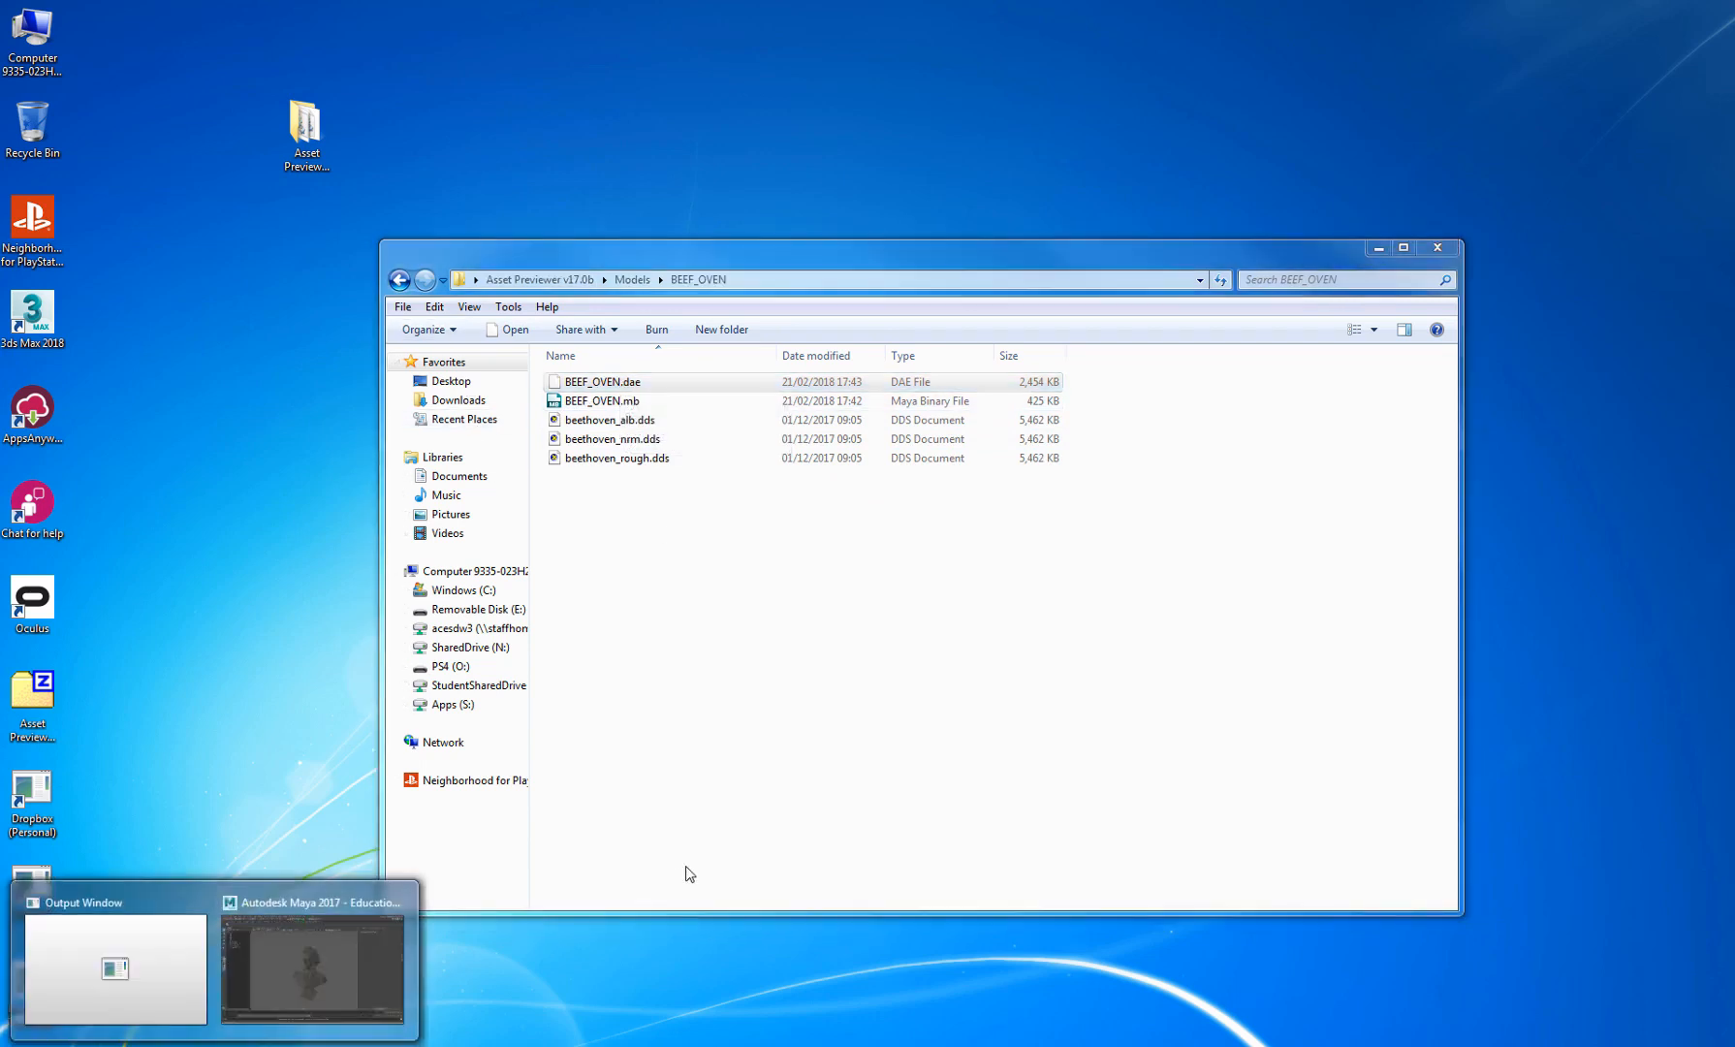
# - Switch back to Maya and select the BEEF_OVEN bust object, keeping the Outliner uncovered
pyautogui.click(333, 946)
pyautogui.click(842, 433)
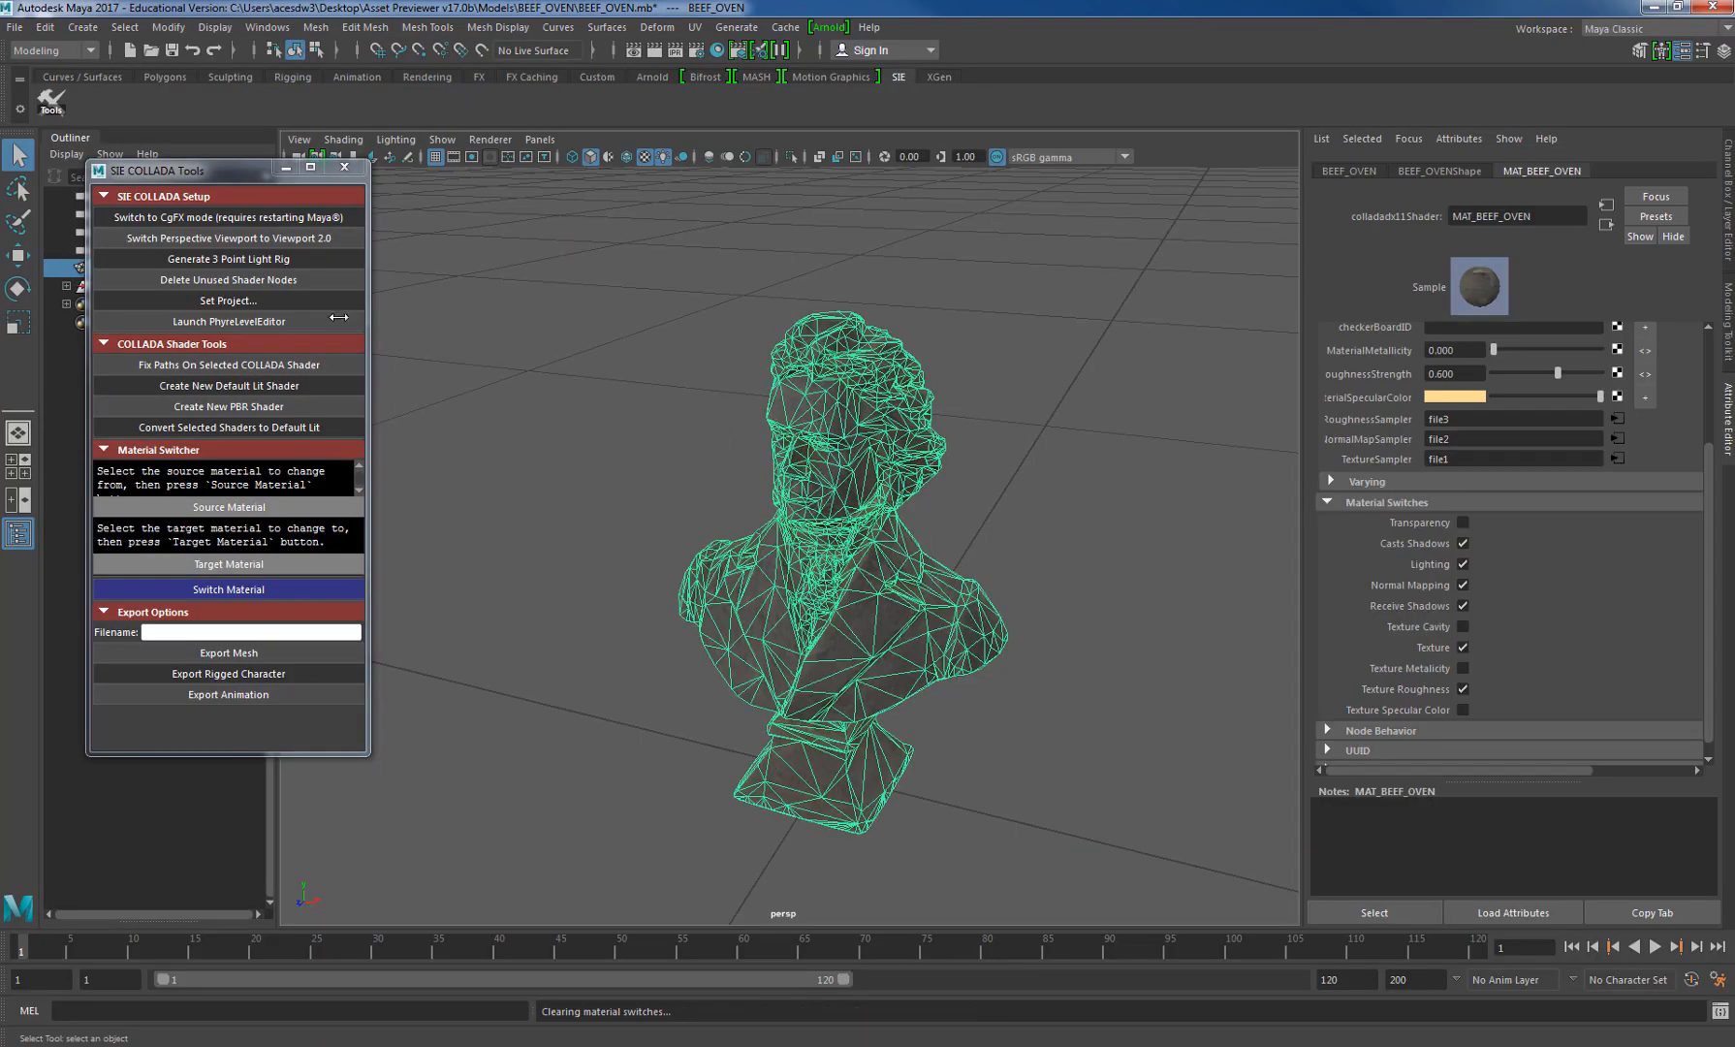
pyautogui.click(15, 27)
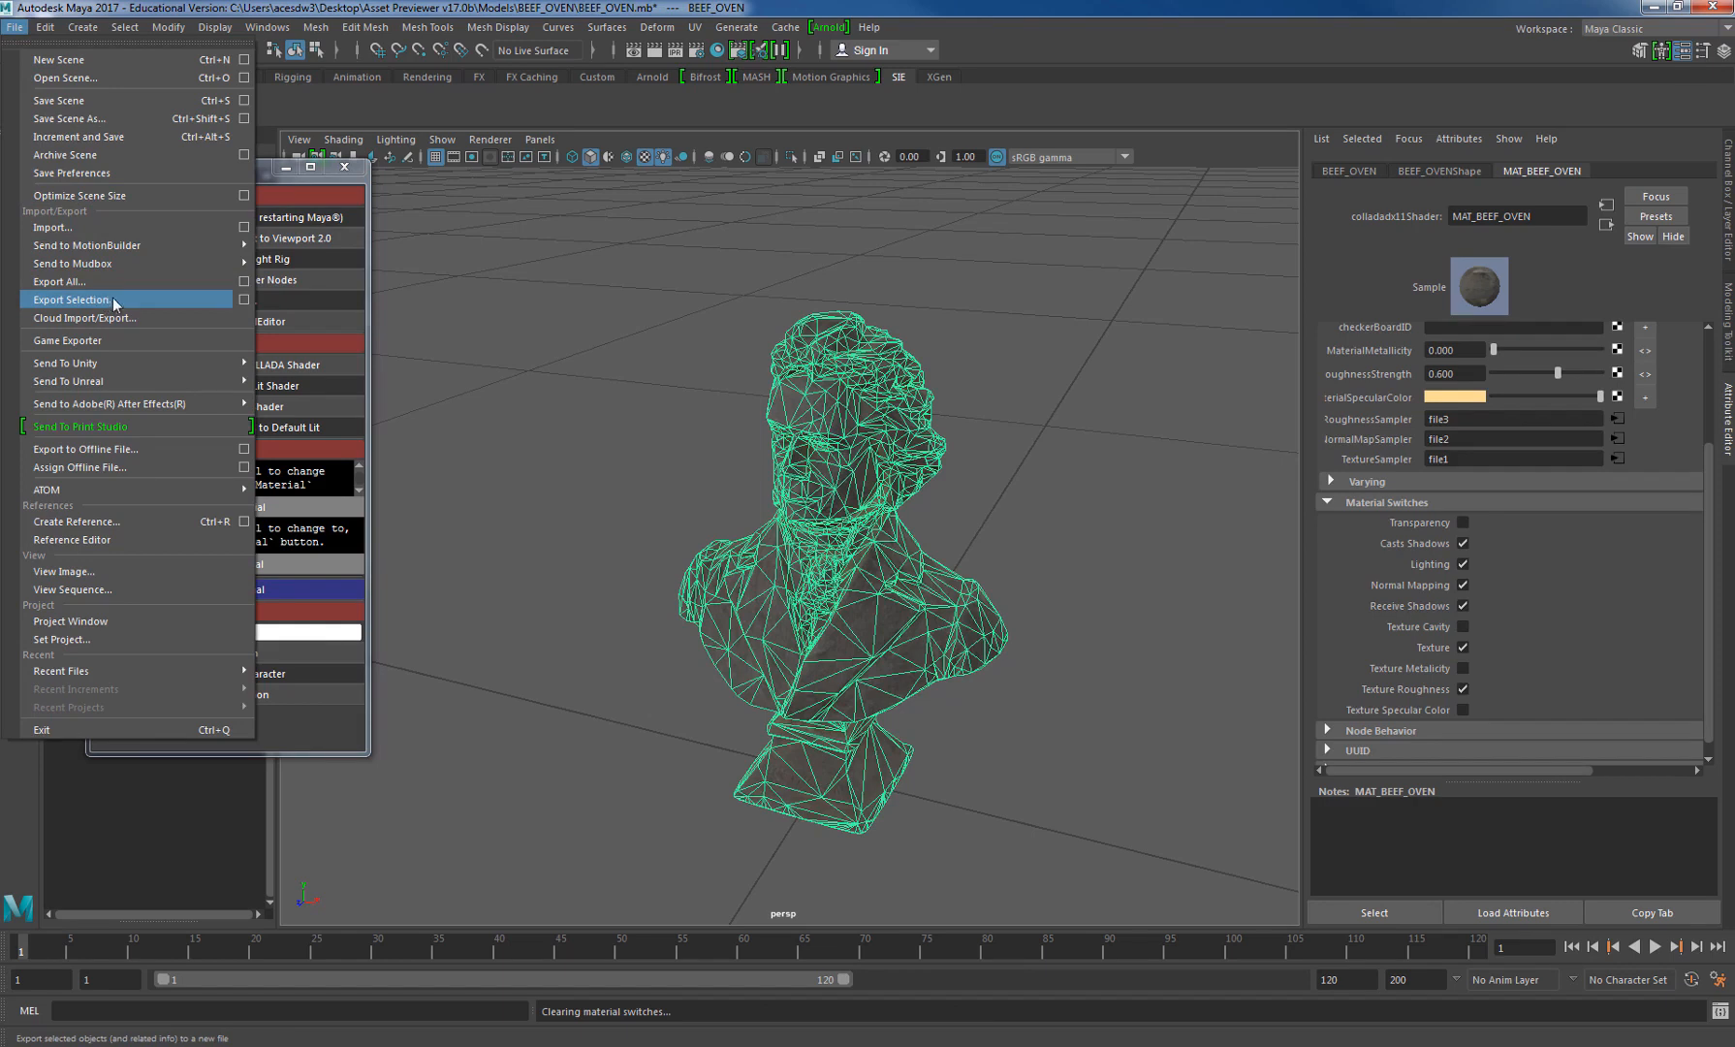
pyautogui.click(493, 306)
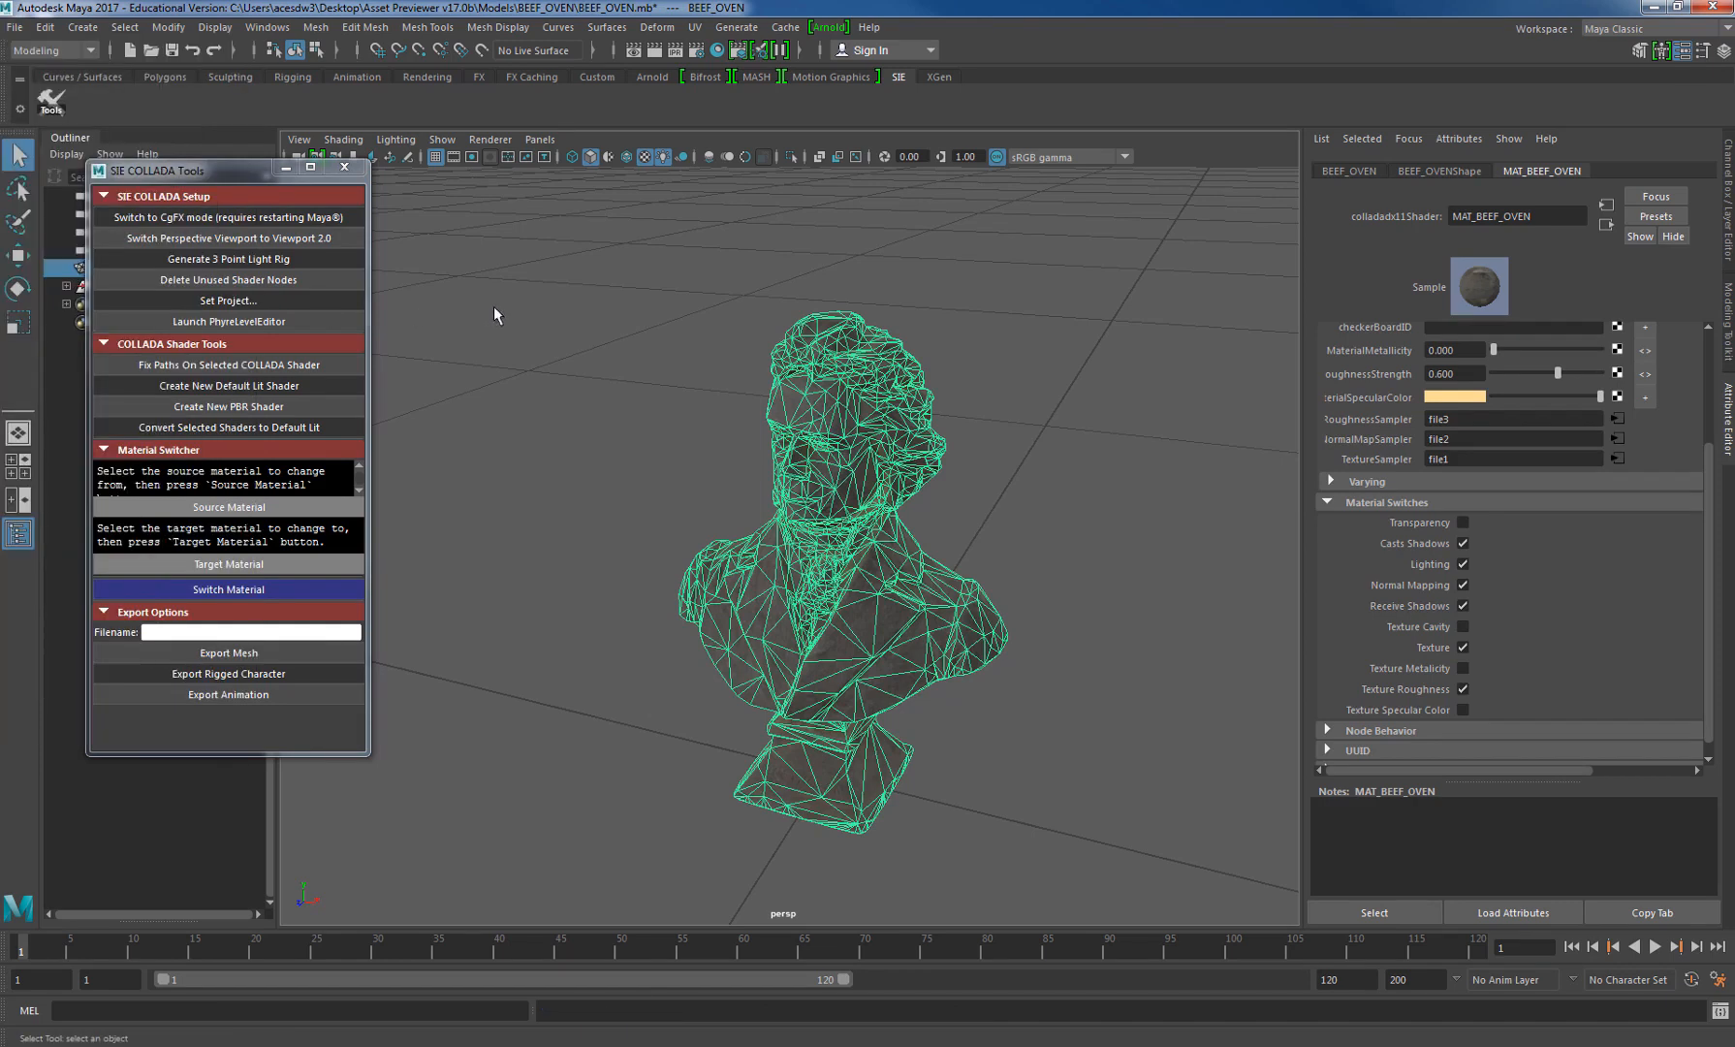
pyautogui.click(493, 307)
pyautogui.moveTo(203, 168); pyautogui.dragTo(451, 212)
pyautogui.click(121, 268)
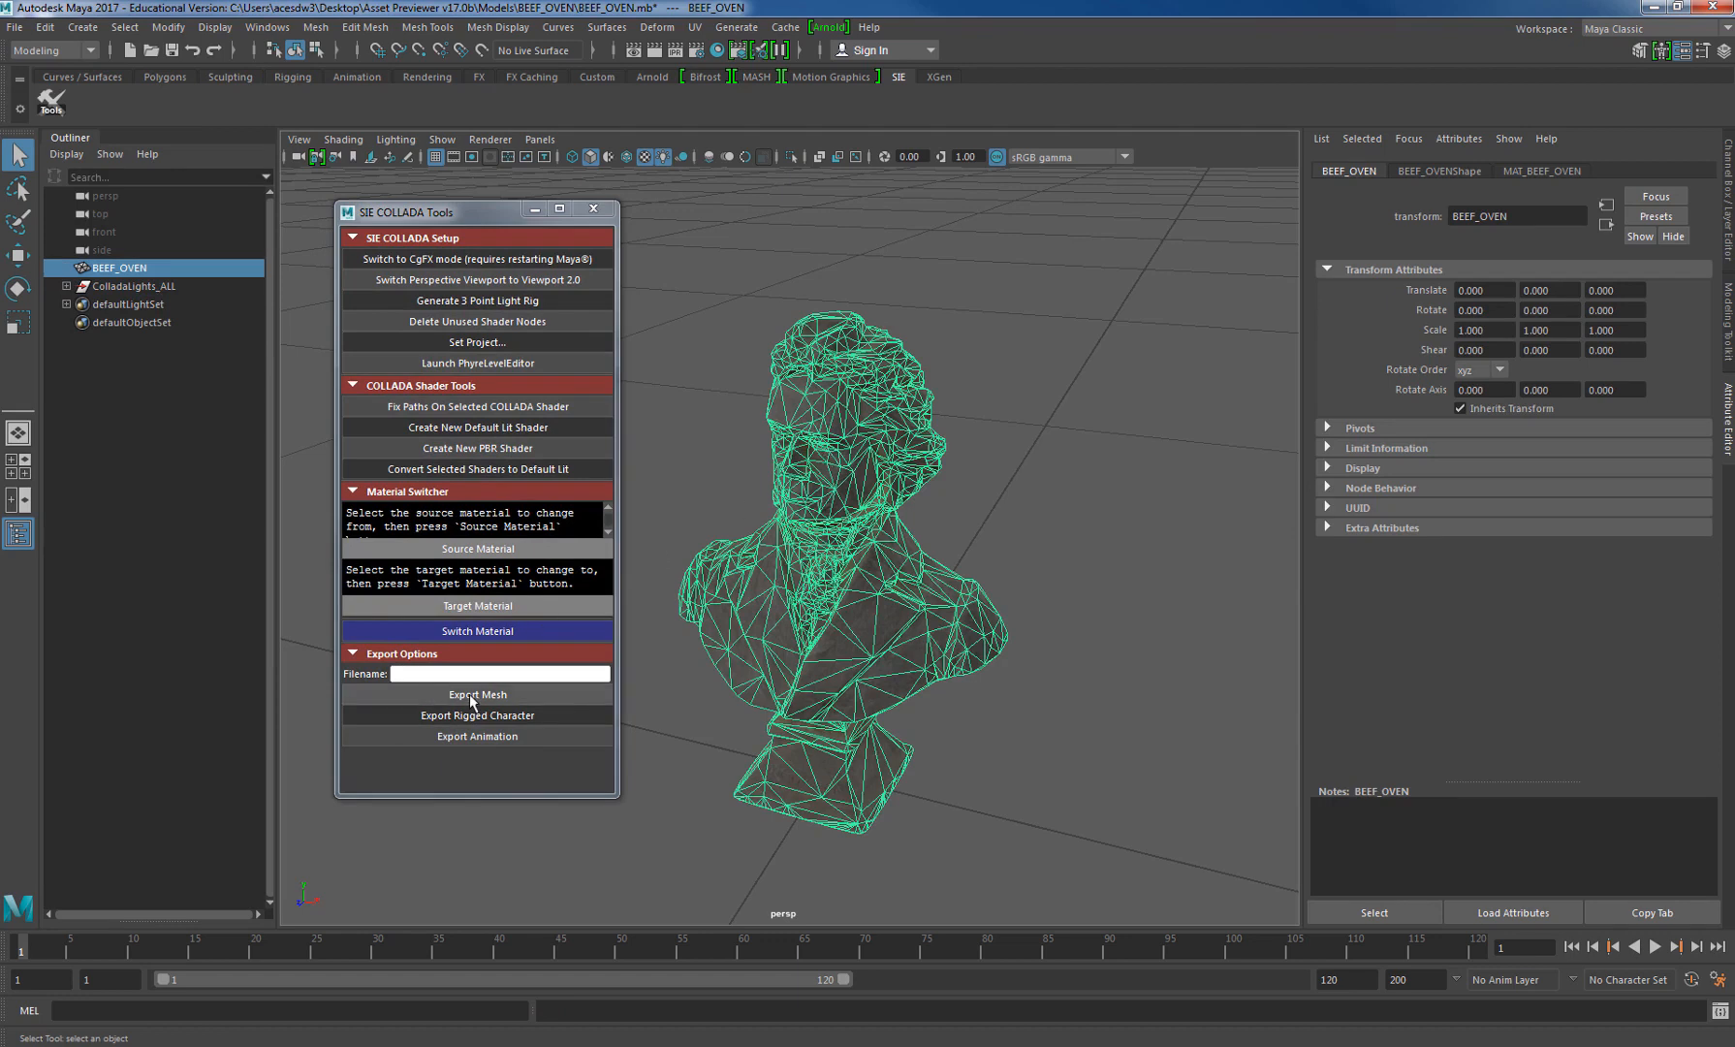
# - Delete the ColladaLights_ALL group and export the mesh with the SIE COLLADA Tools
pyautogui.click(120, 287)
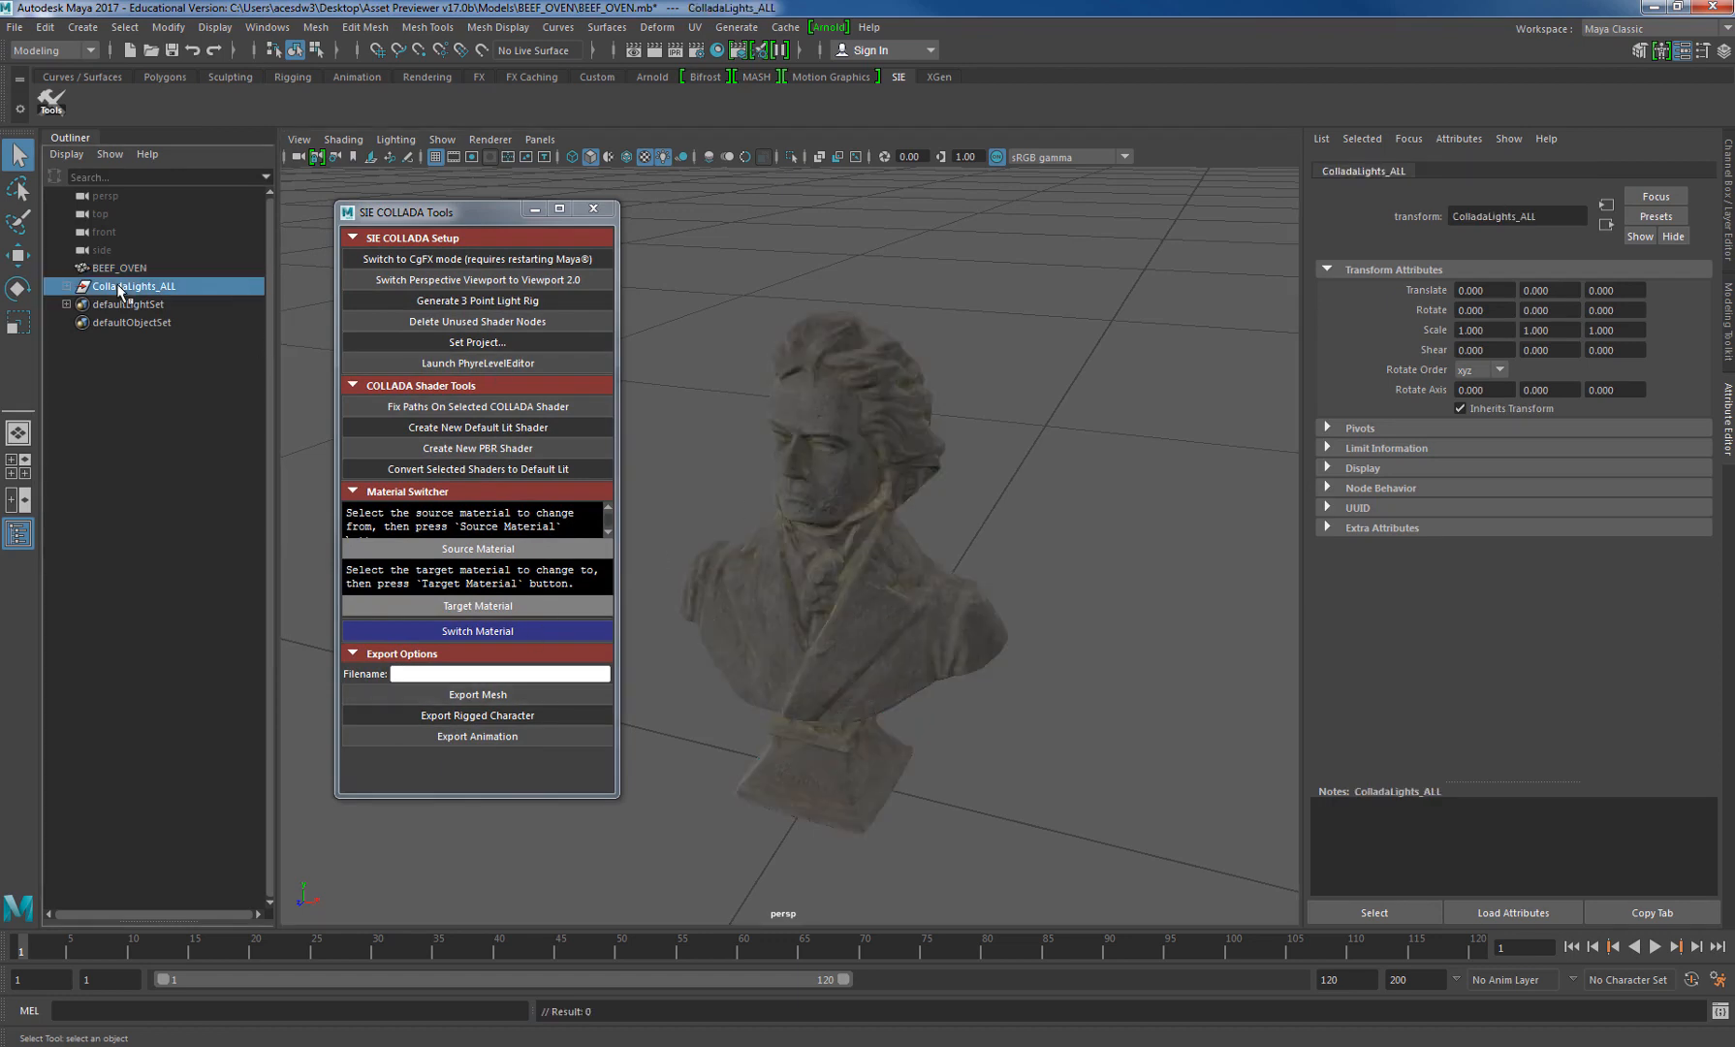
pyautogui.press('Delete')
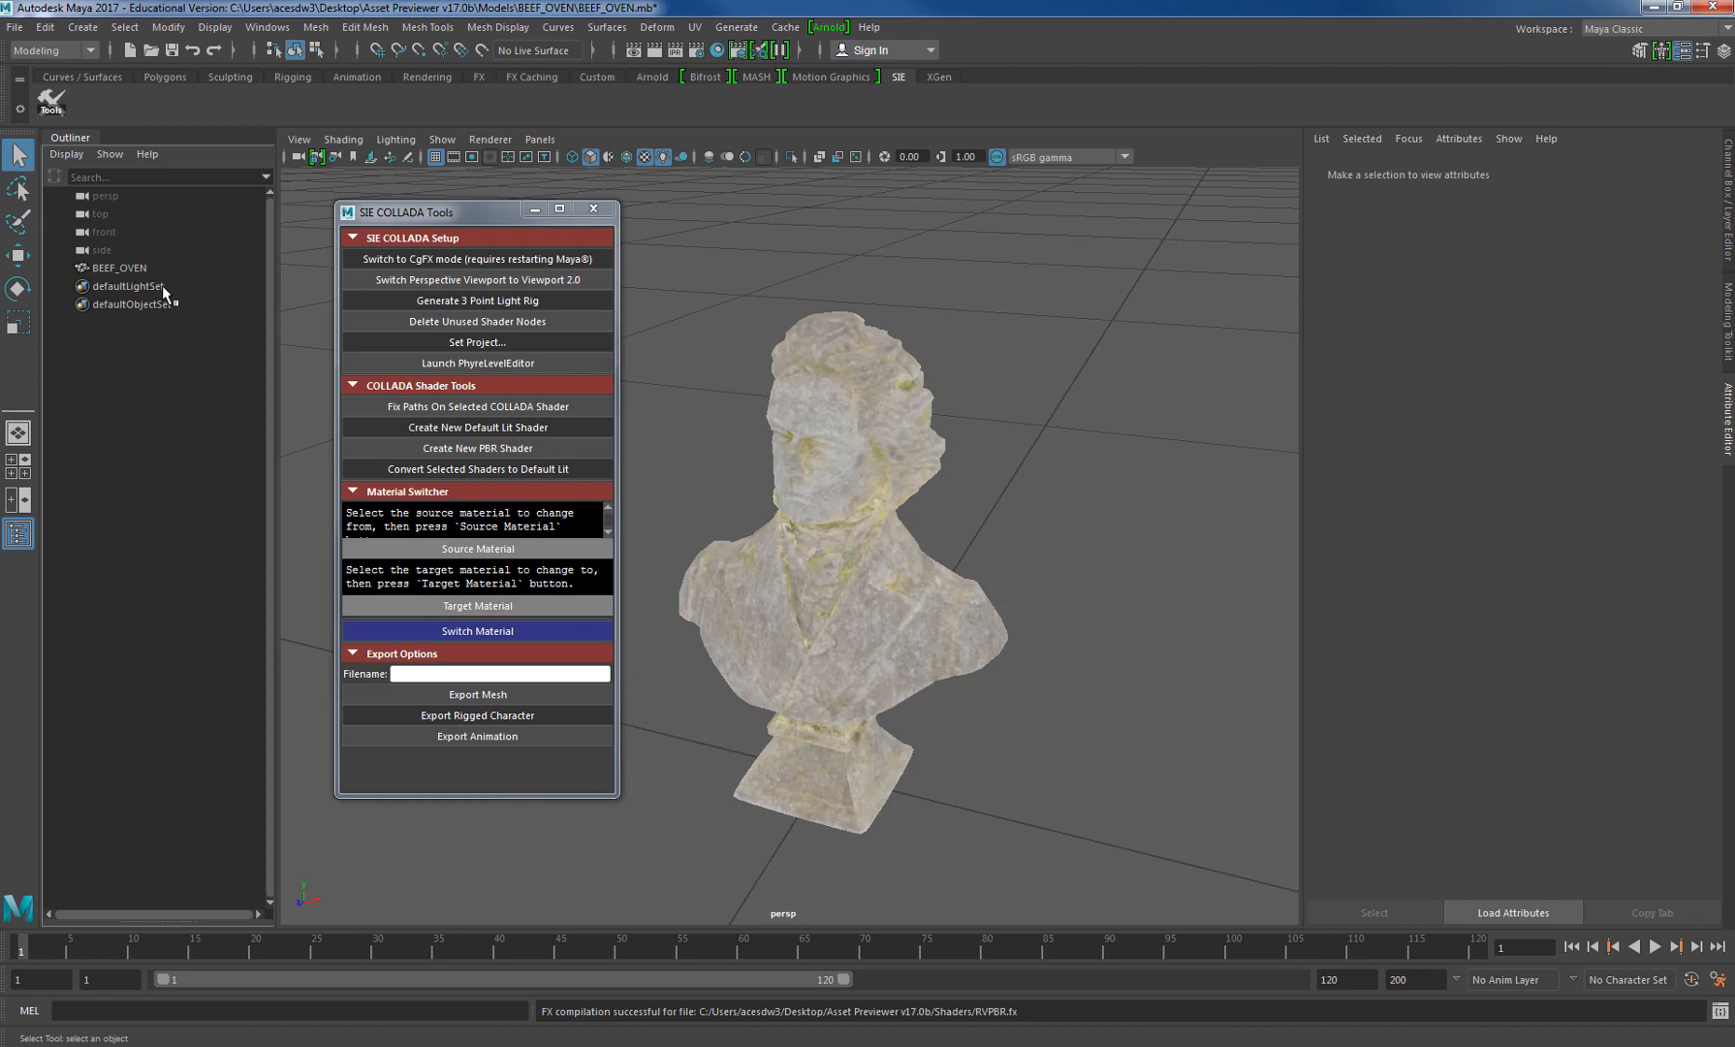
pyautogui.click(490, 696)
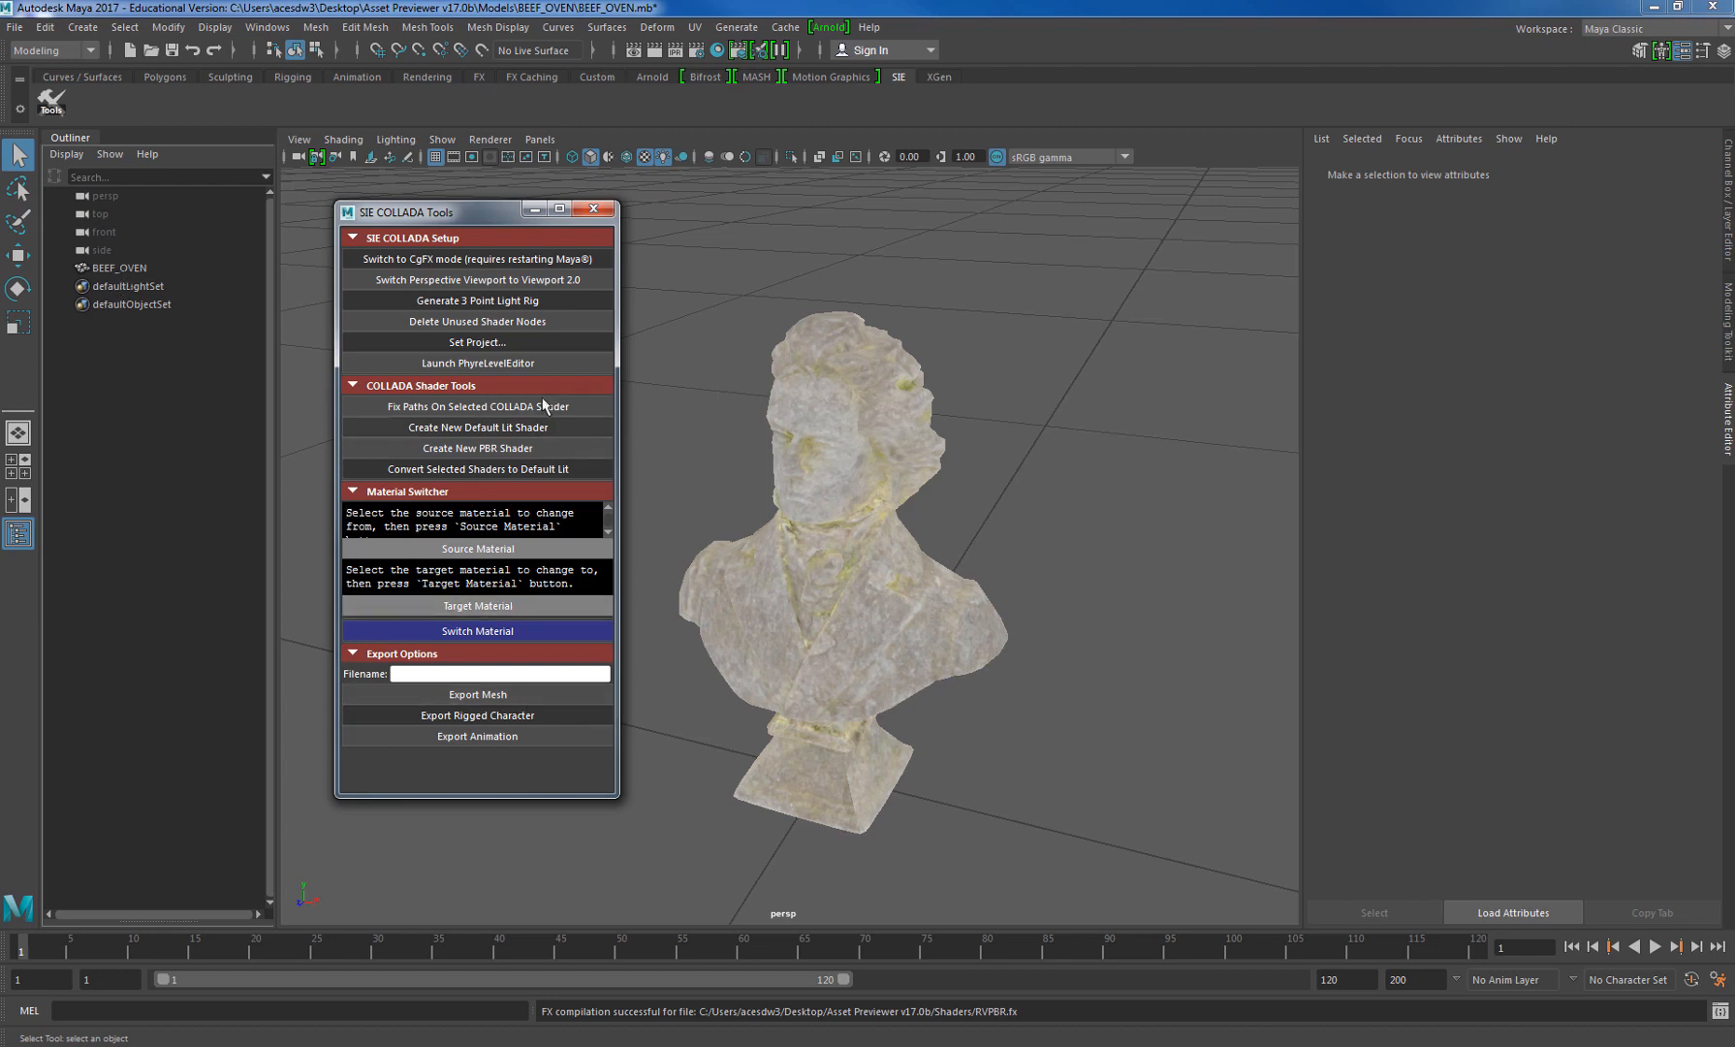
# - Generate the three-point light rig again
pyautogui.click(496, 302)
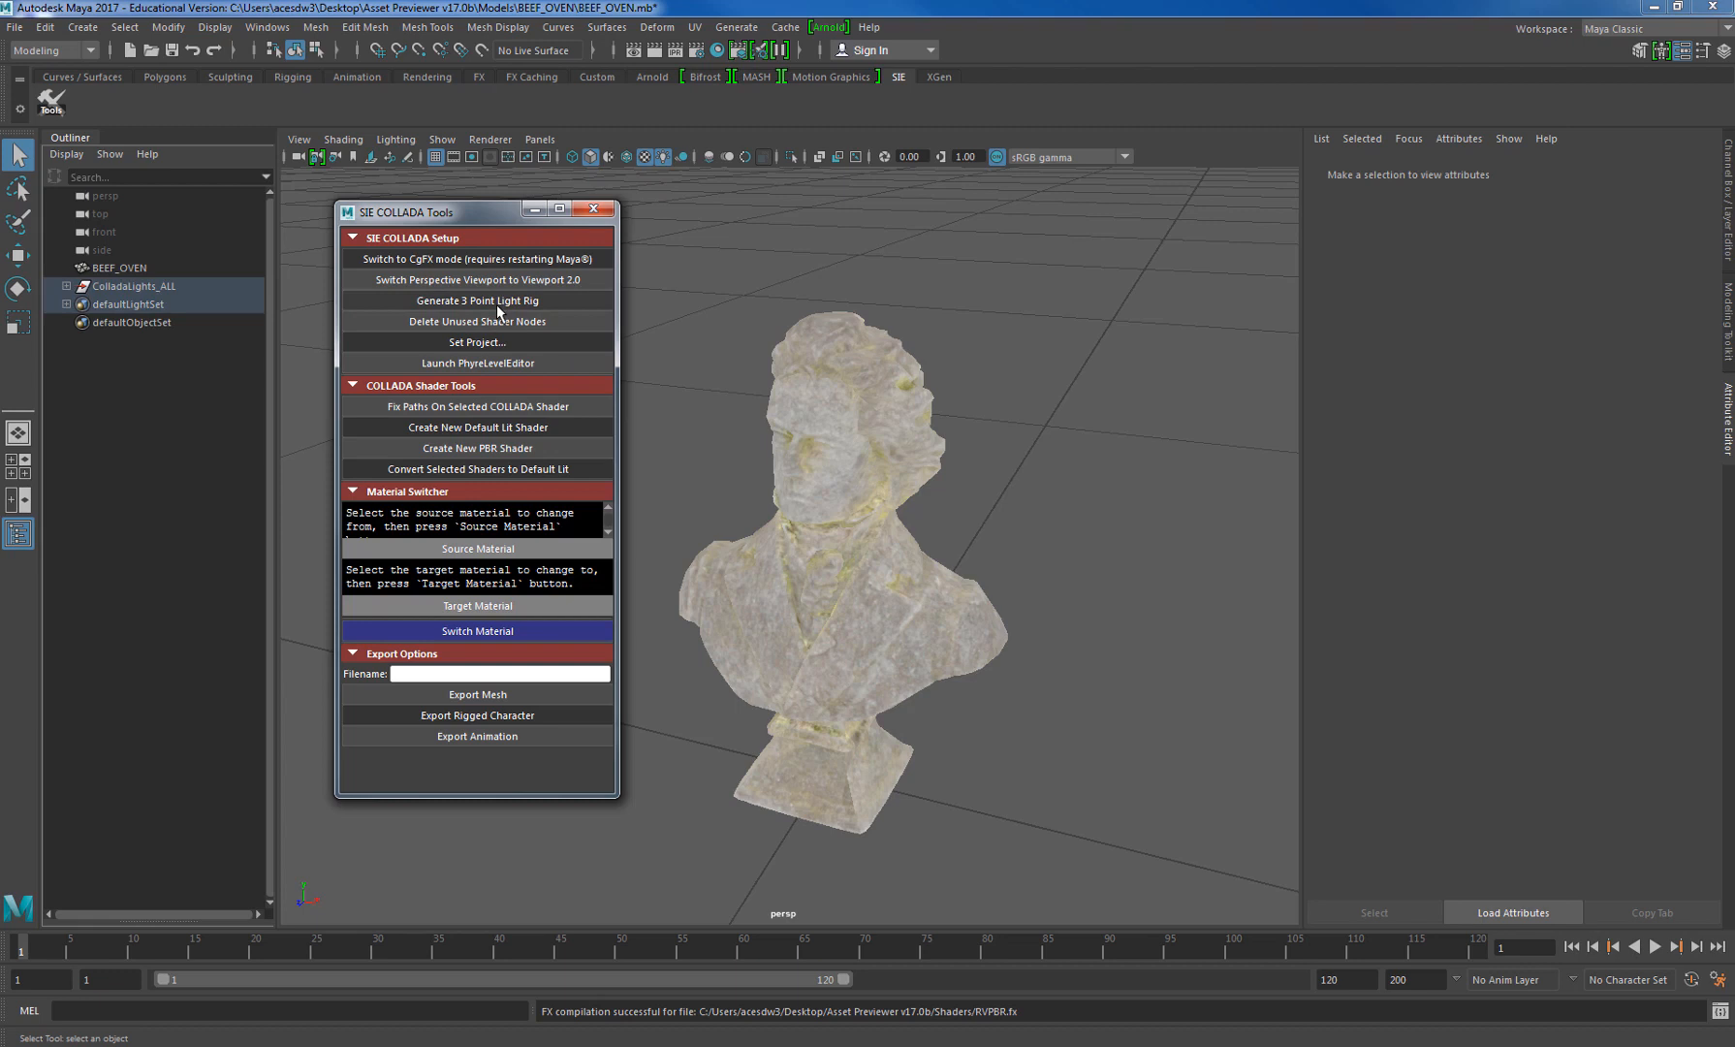
# - Set up an Export Selection to BEEF_OVEN.dae with the COLLADA exporter, enlarging the dialog and its options area to show all export settings
pyautogui.click(13, 32)
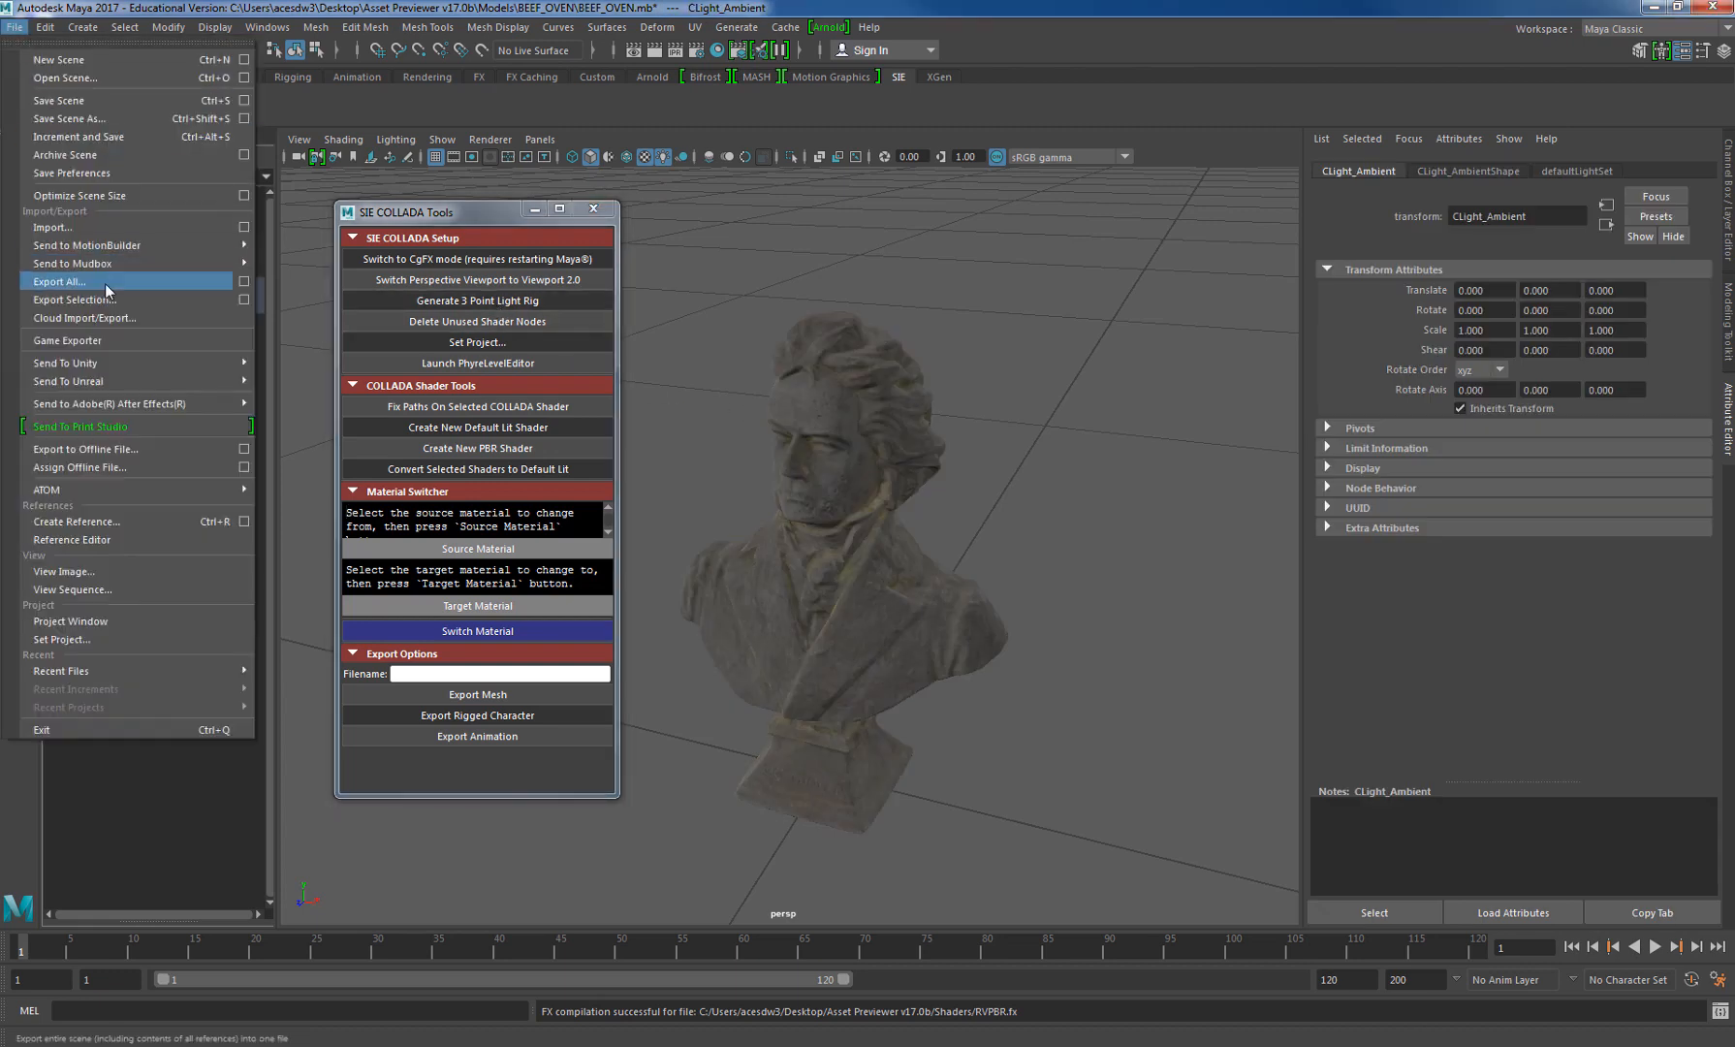
pyautogui.click(244, 307)
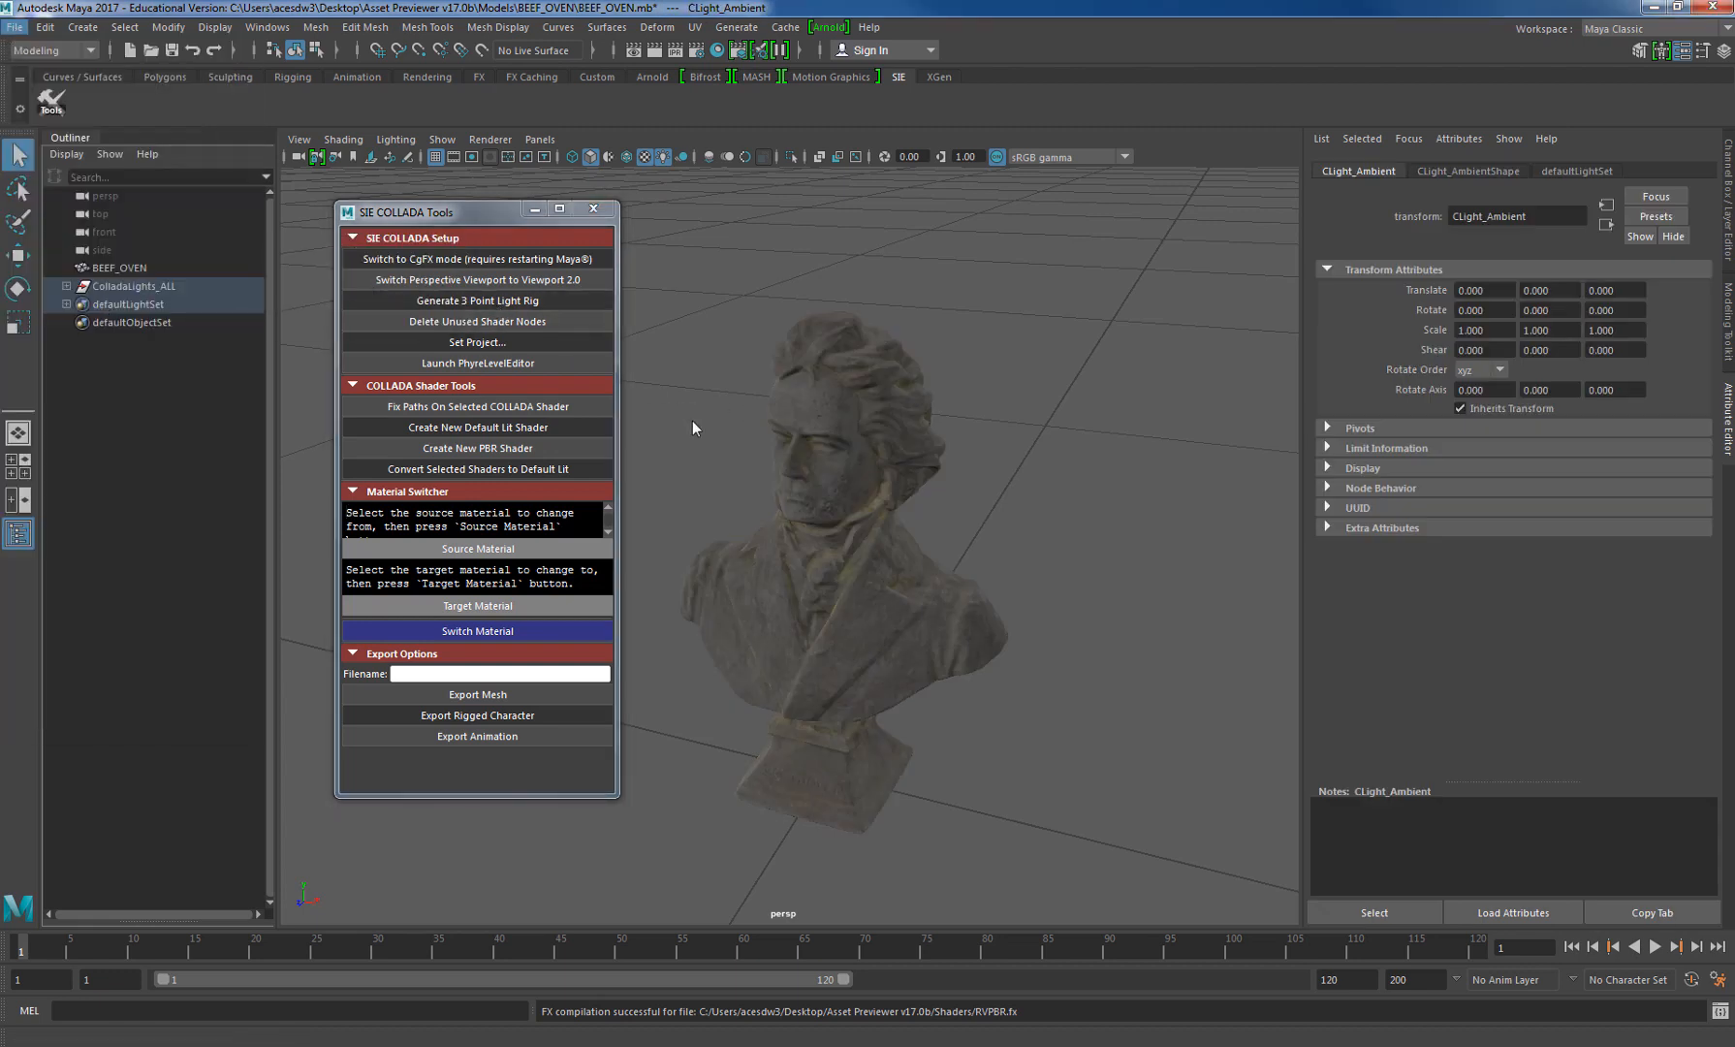
pyautogui.click(376, 275)
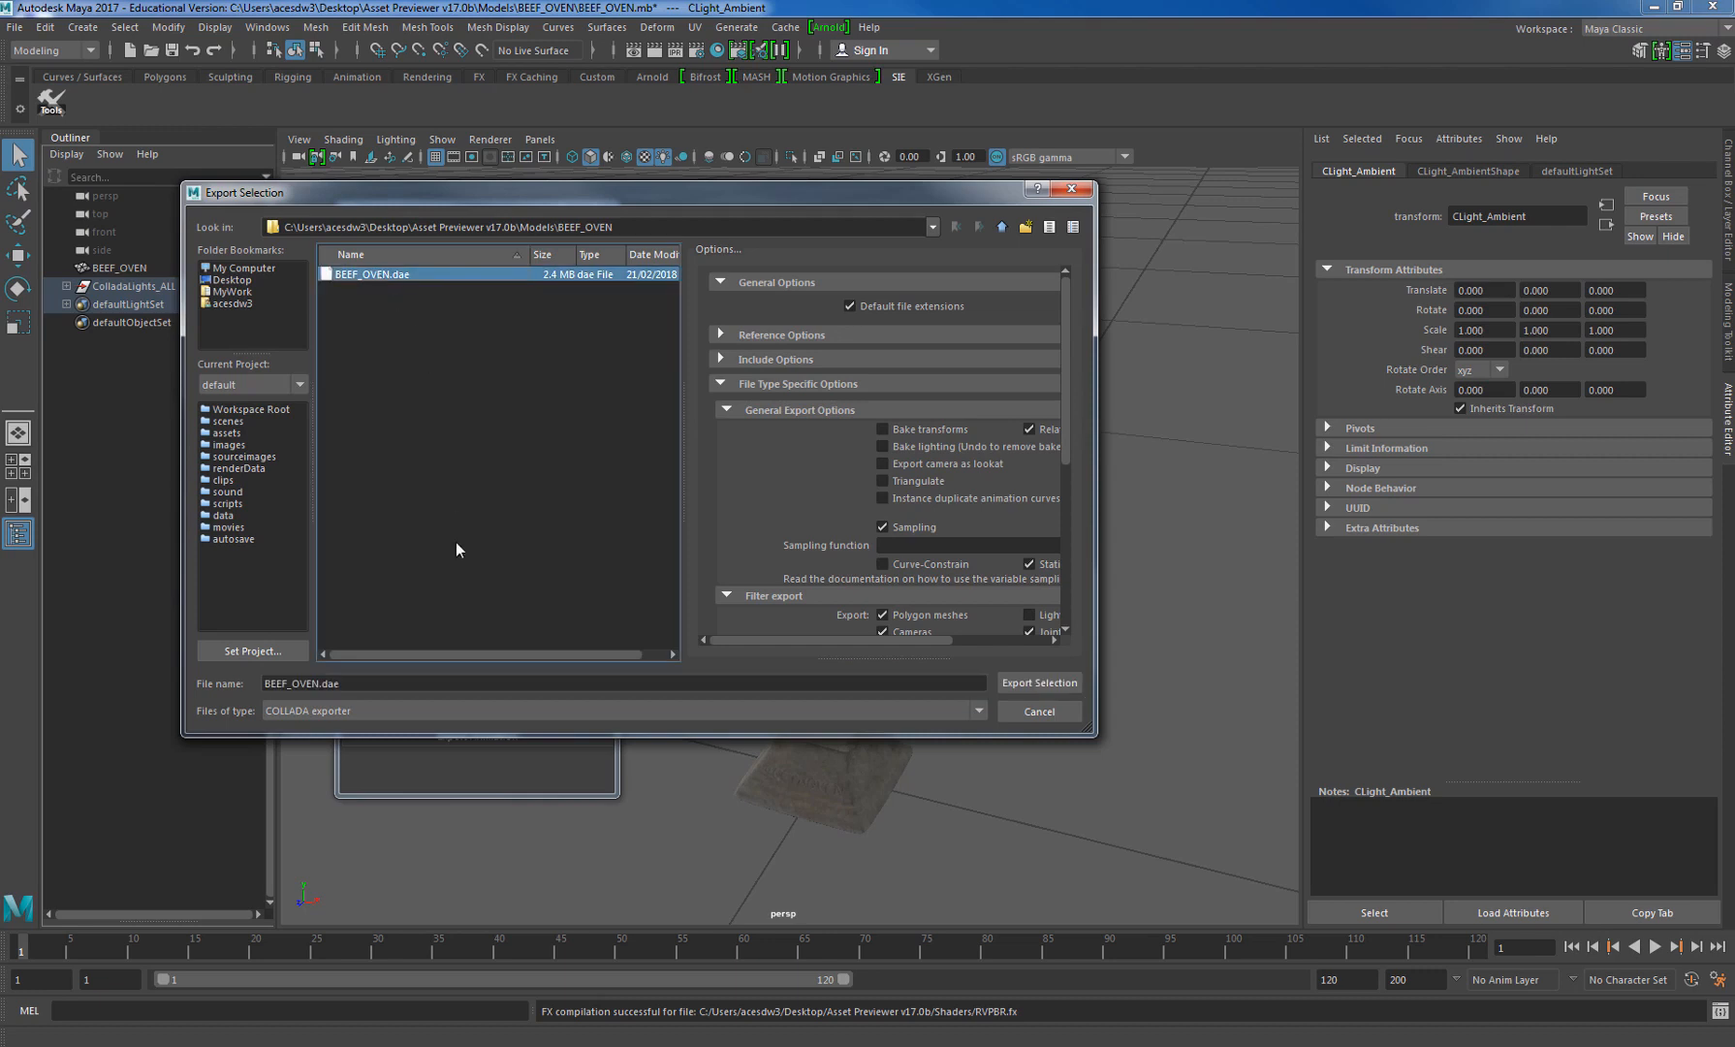
pyautogui.click(355, 714)
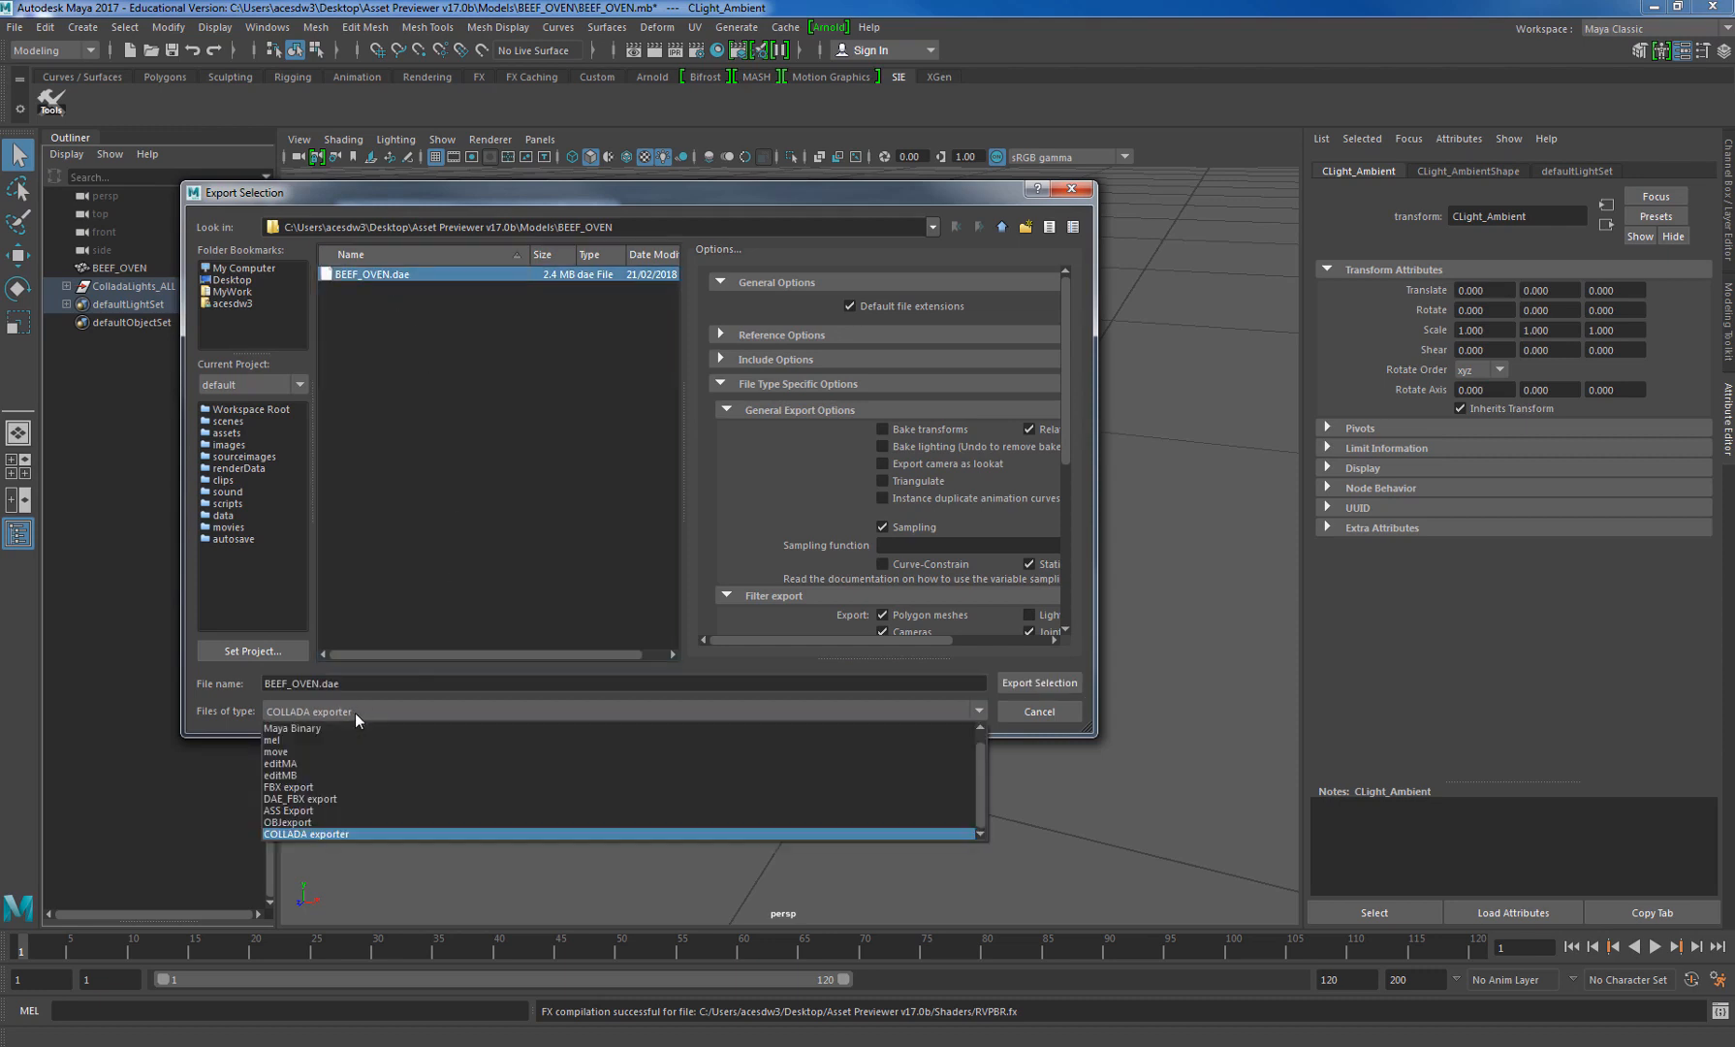
pyautogui.click(320, 834)
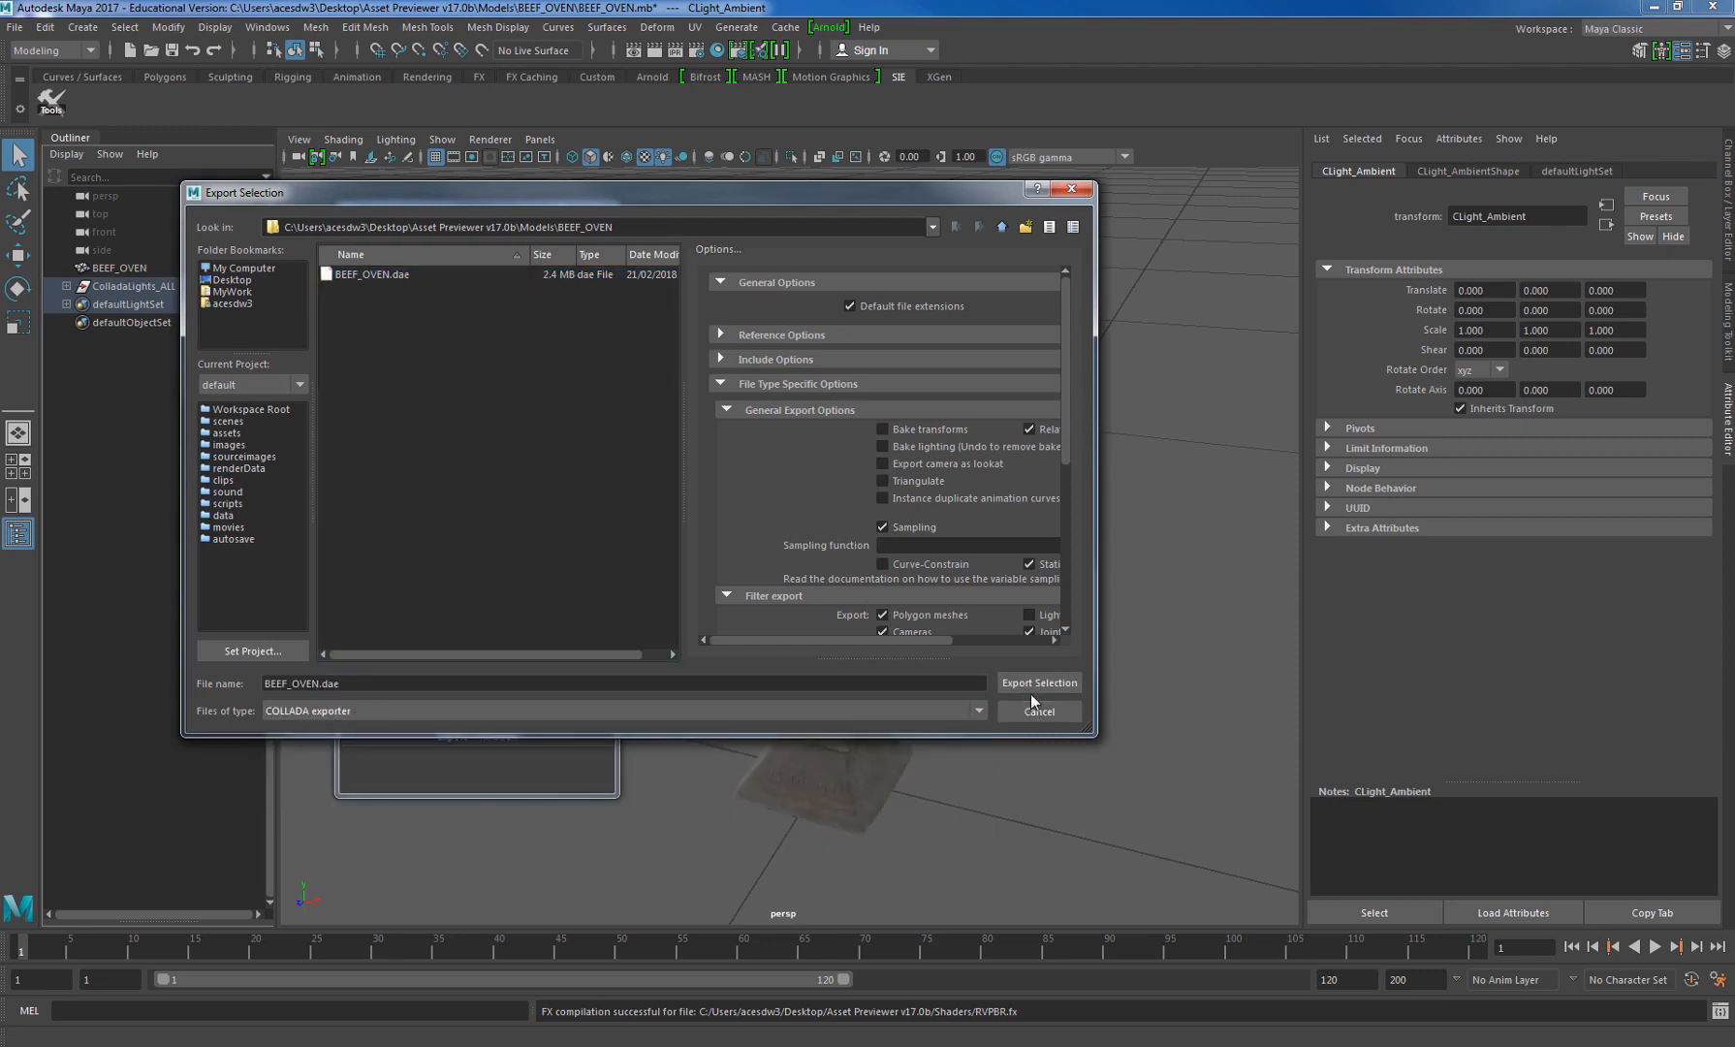
pyautogui.moveTo(1091, 733); pyautogui.dragTo(1301, 895)
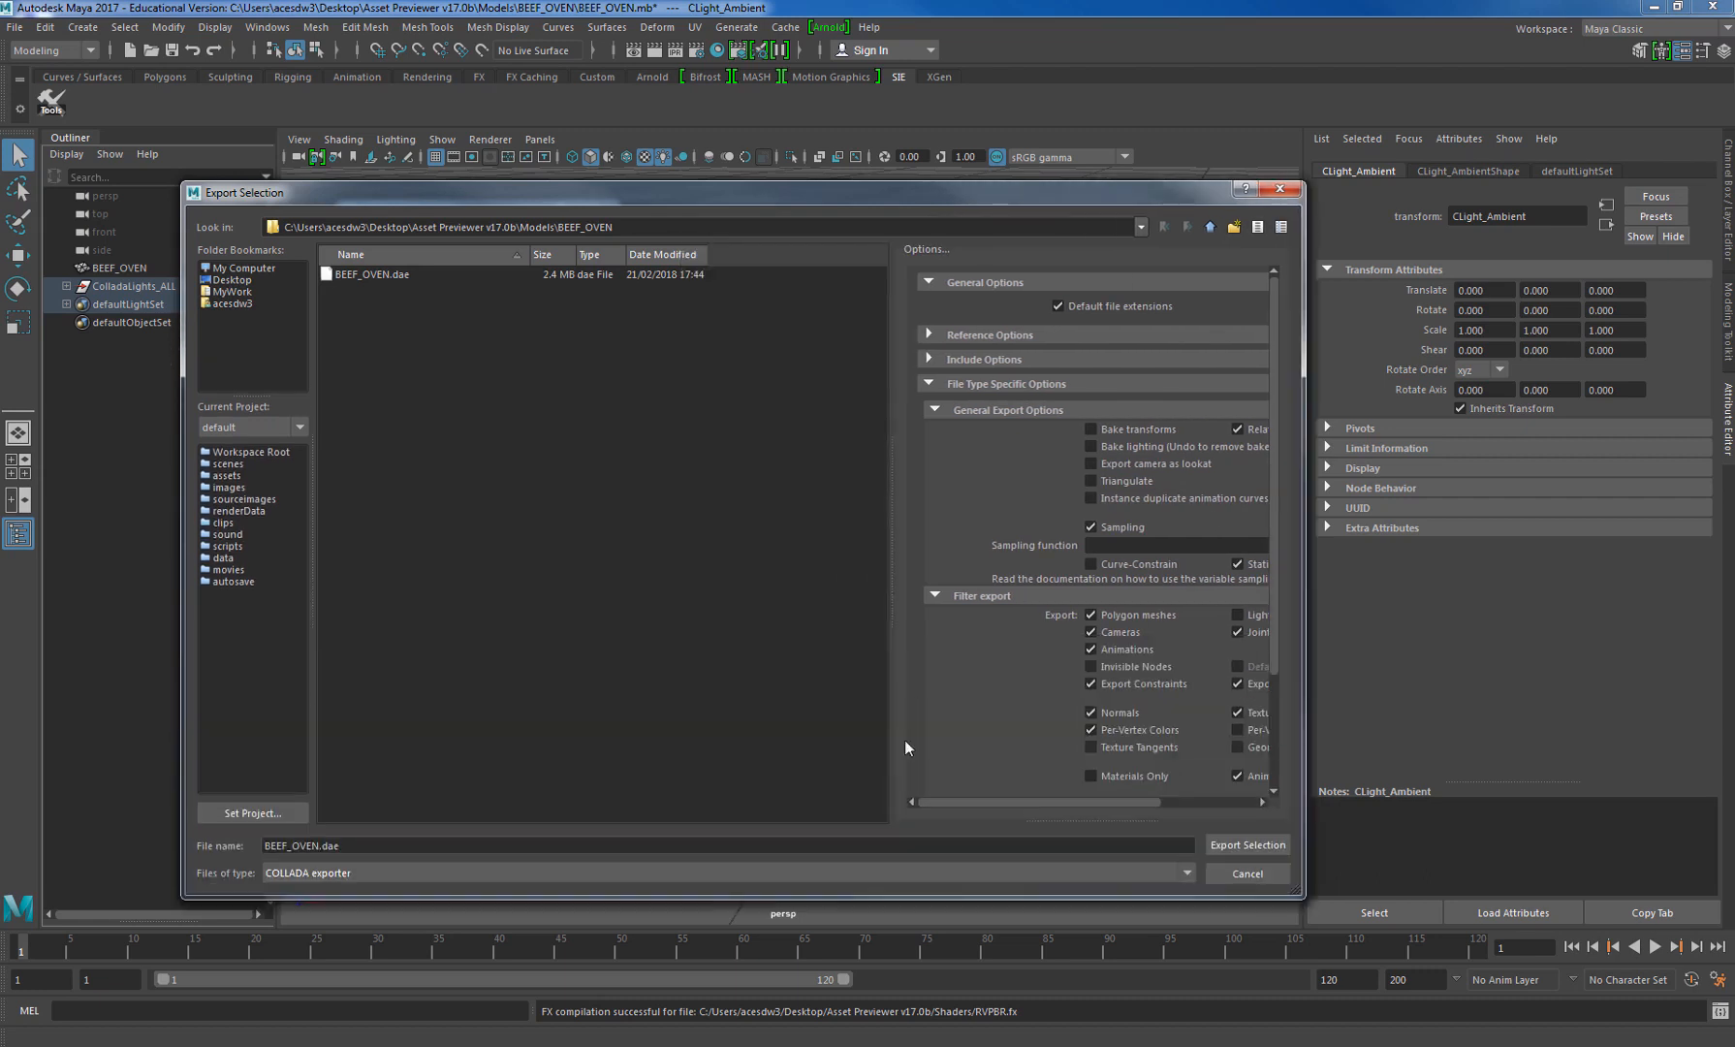
pyautogui.moveTo(890, 659); pyautogui.dragTo(726, 645)
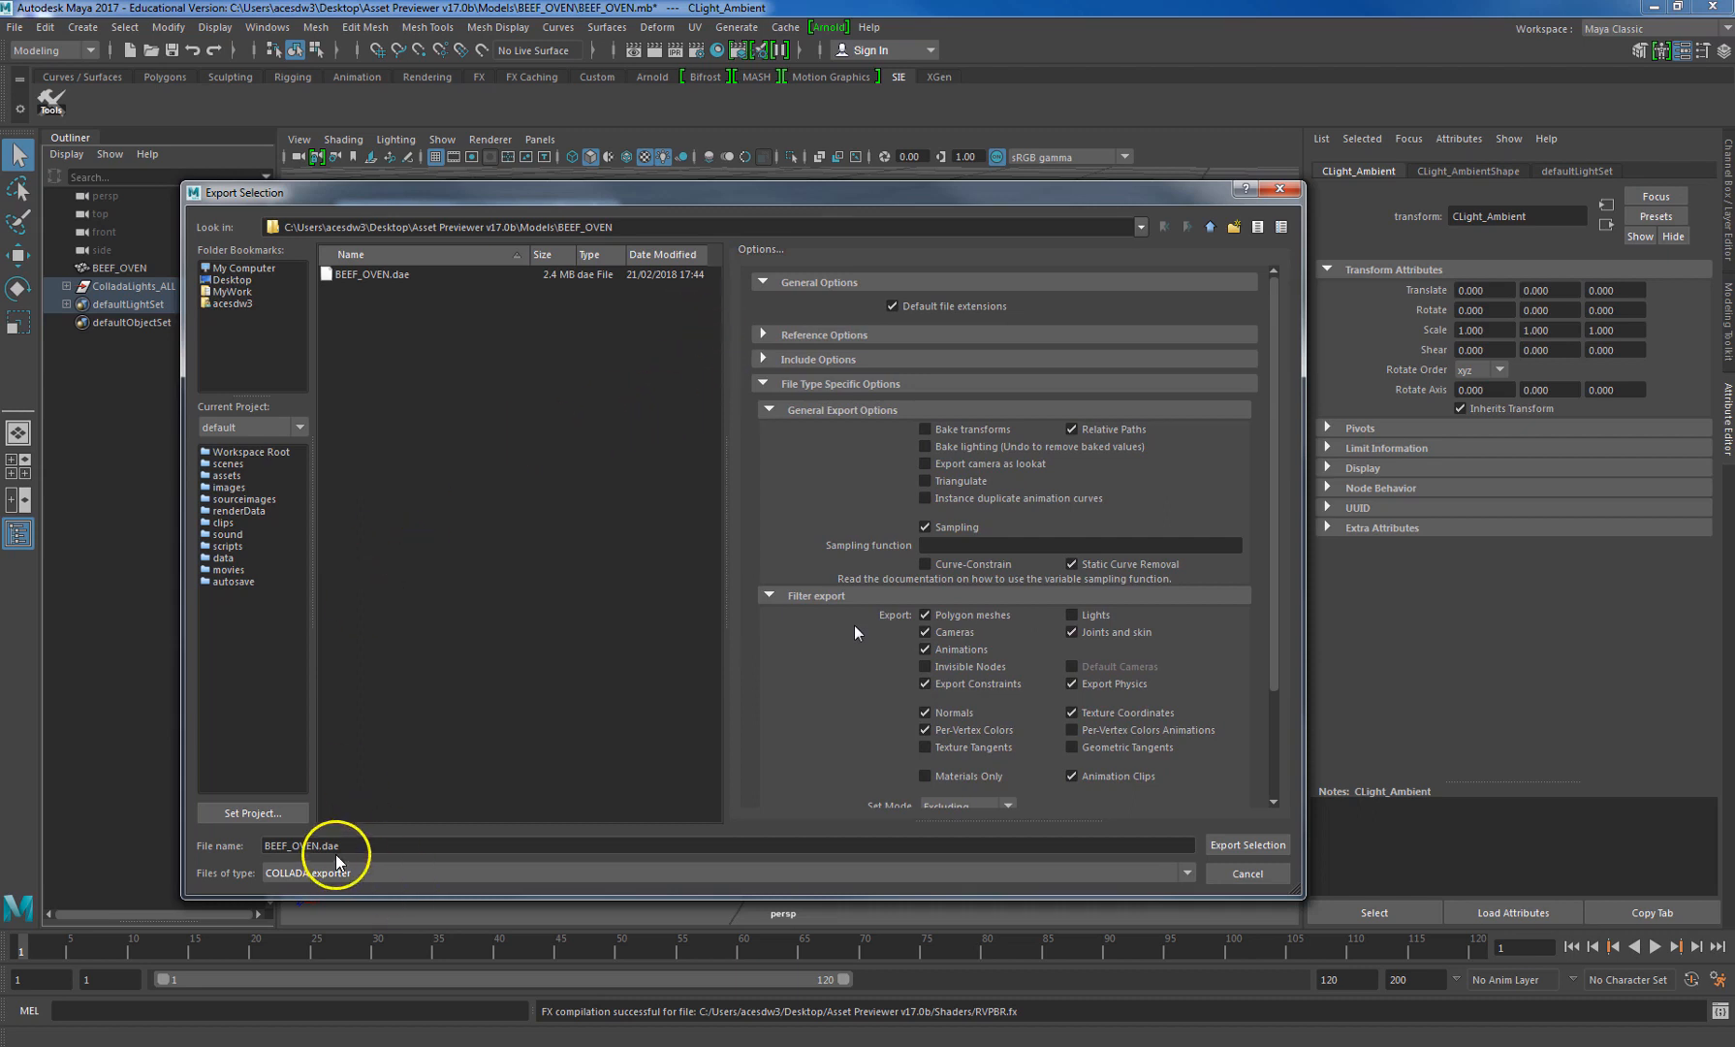
pyautogui.moveTo(260, 881); pyautogui.dragTo(386, 891)
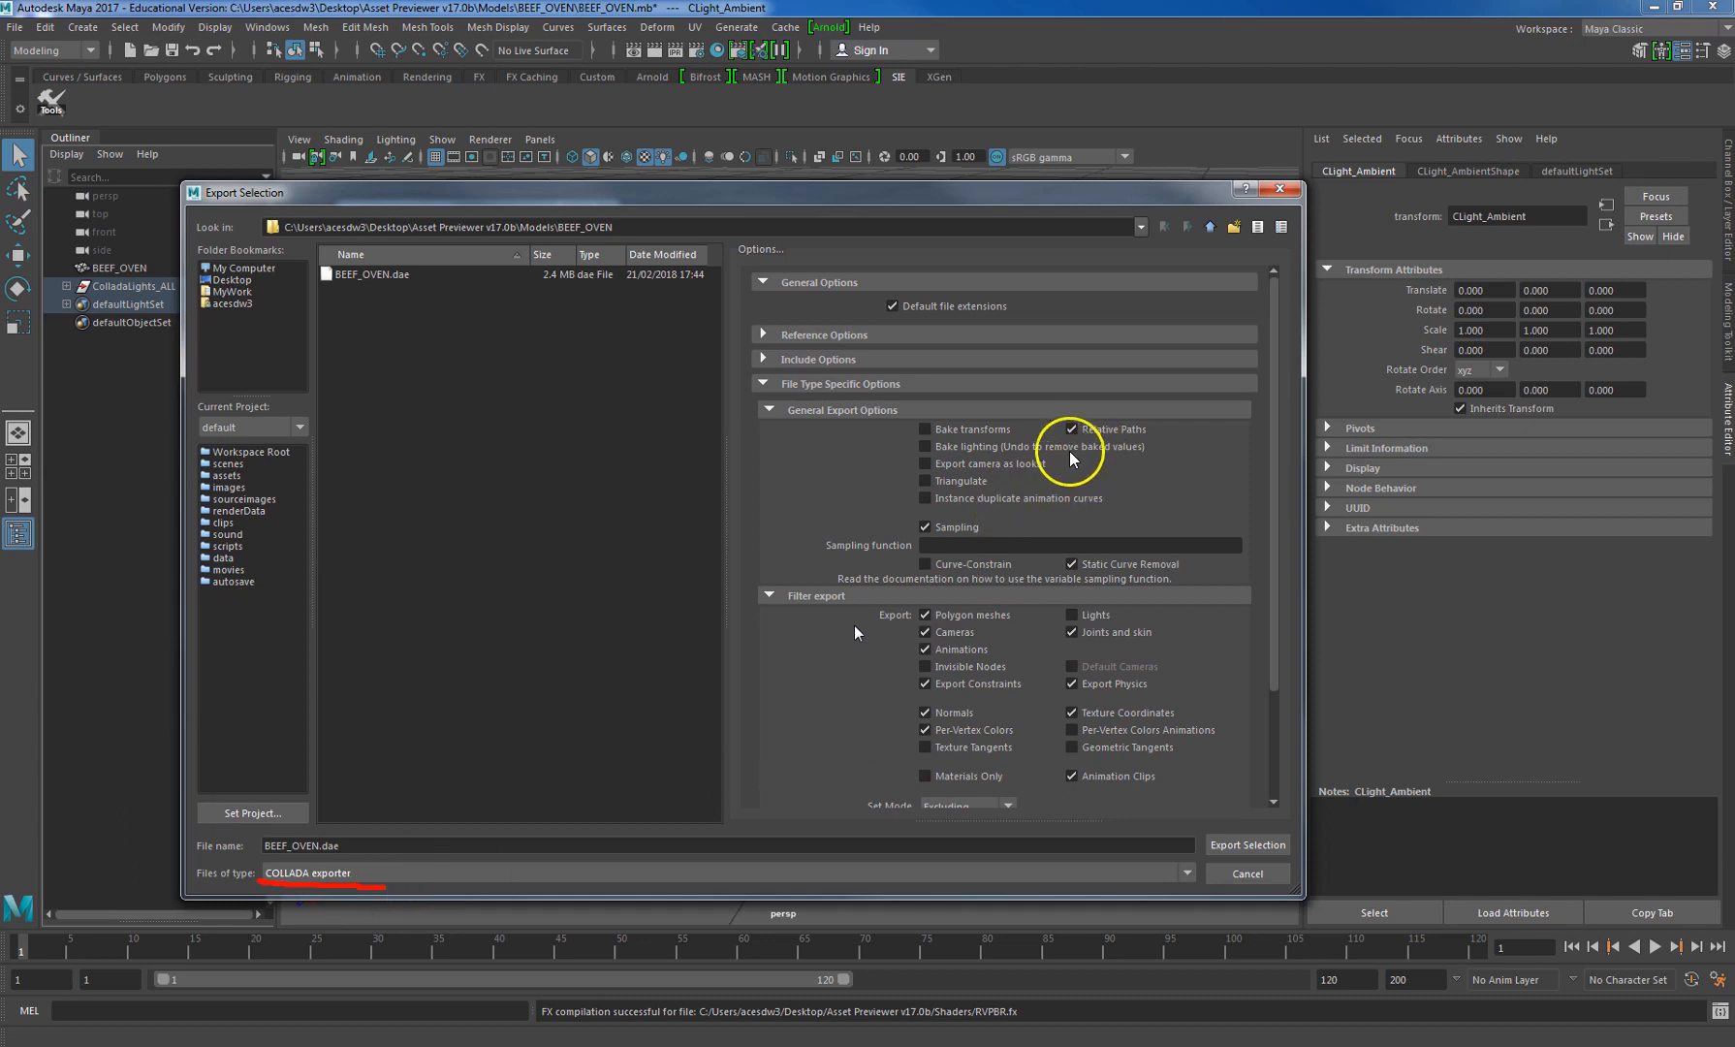
pyautogui.moveTo(1054, 437); pyautogui.dragTo(1166, 447)
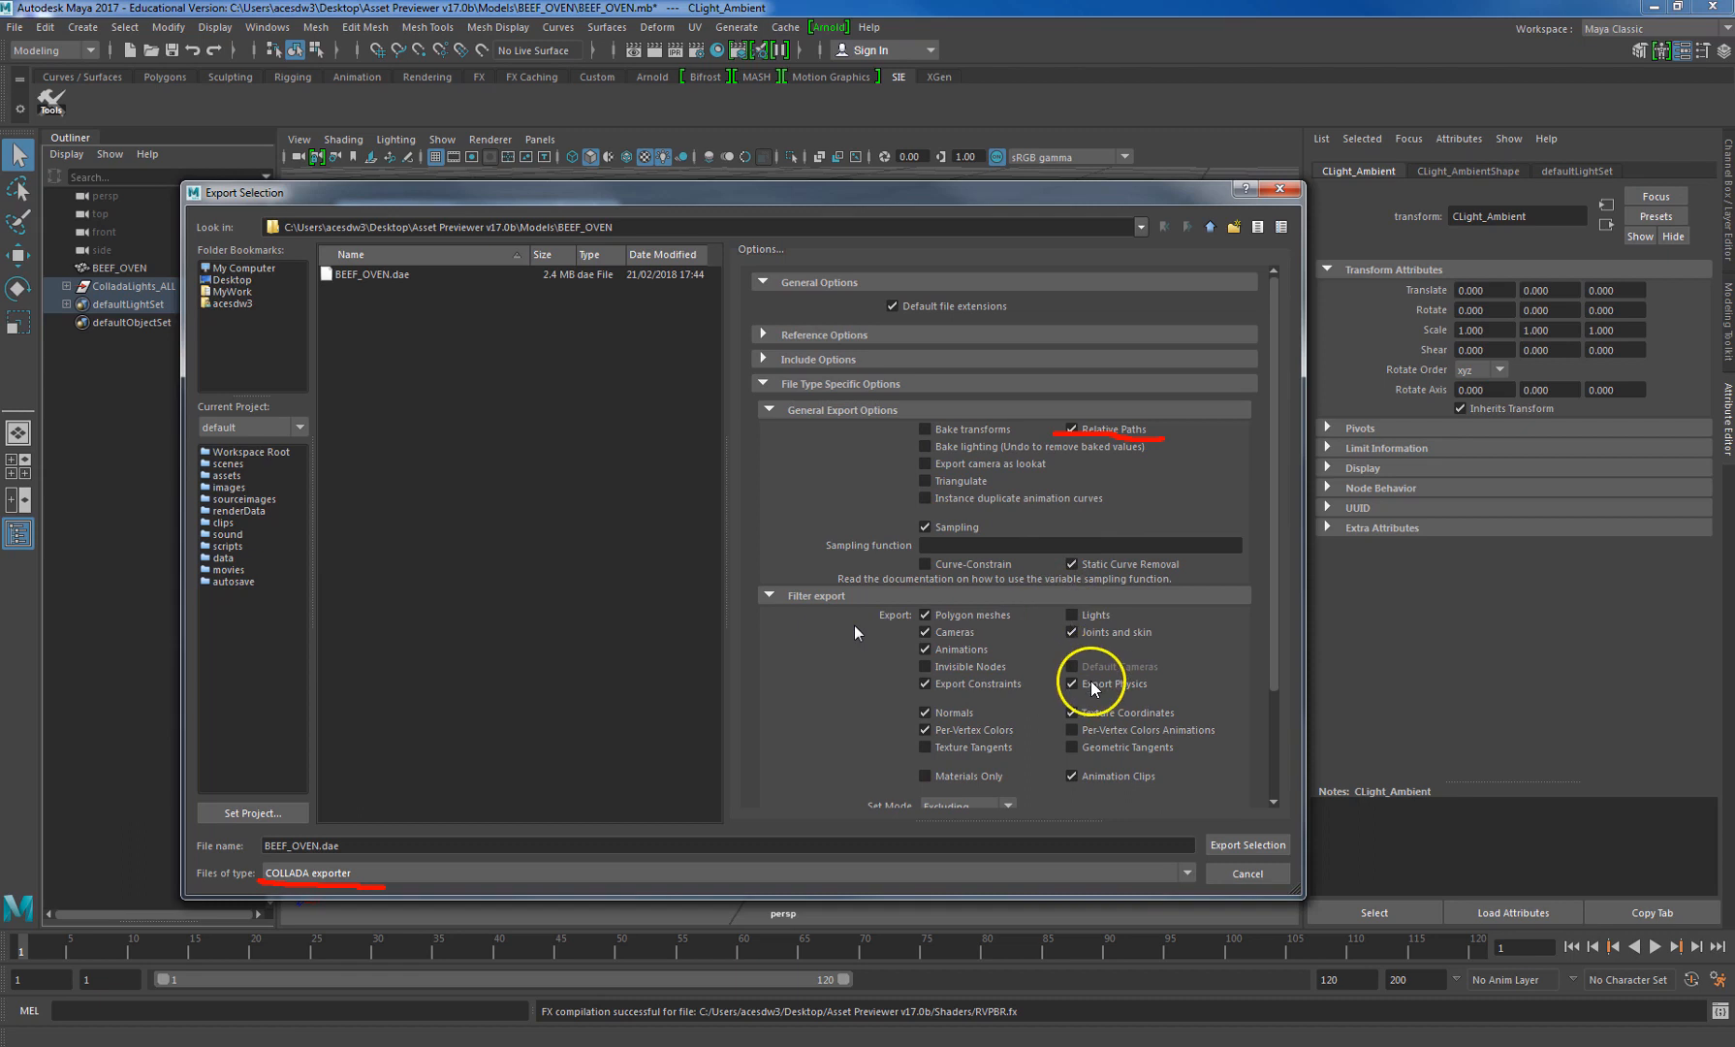
pyautogui.moveTo(1086, 600)
pyautogui.mouseDown()
pyautogui.moveTo(1059, 628)
pyautogui.moveTo(1096, 619)
pyautogui.moveTo(1058, 603)
pyautogui.mouseUp()
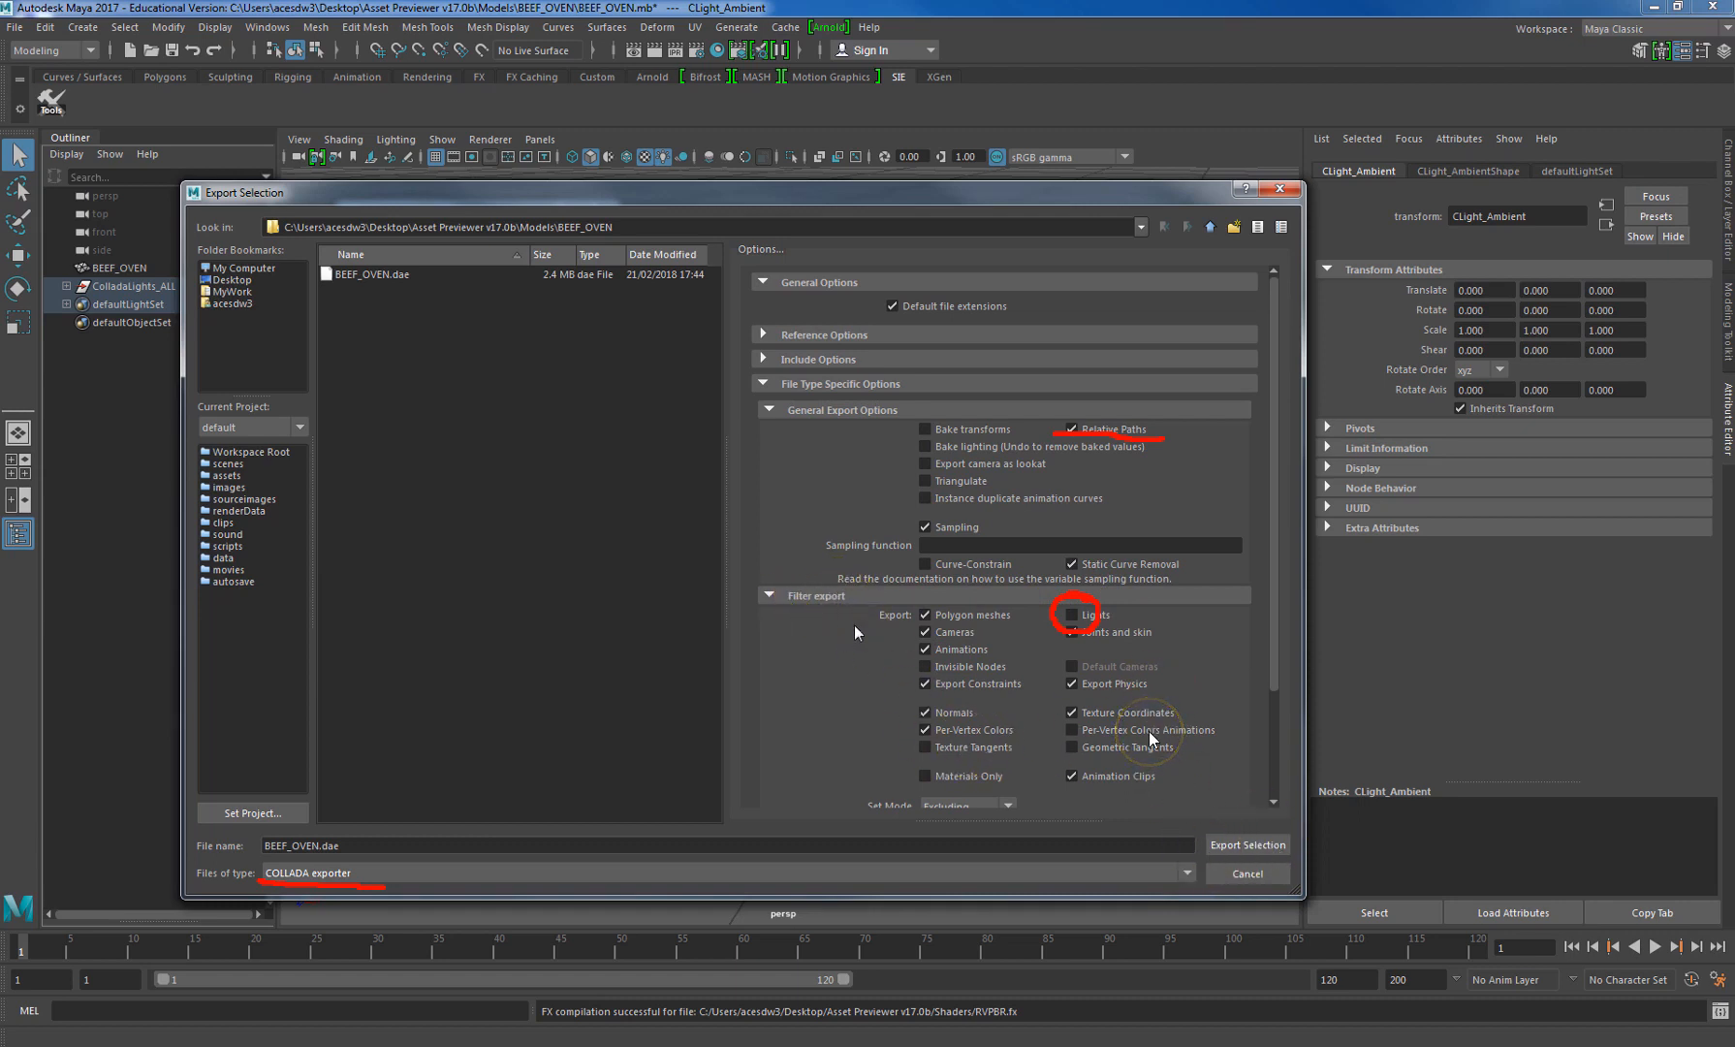
pyautogui.press('Escape')
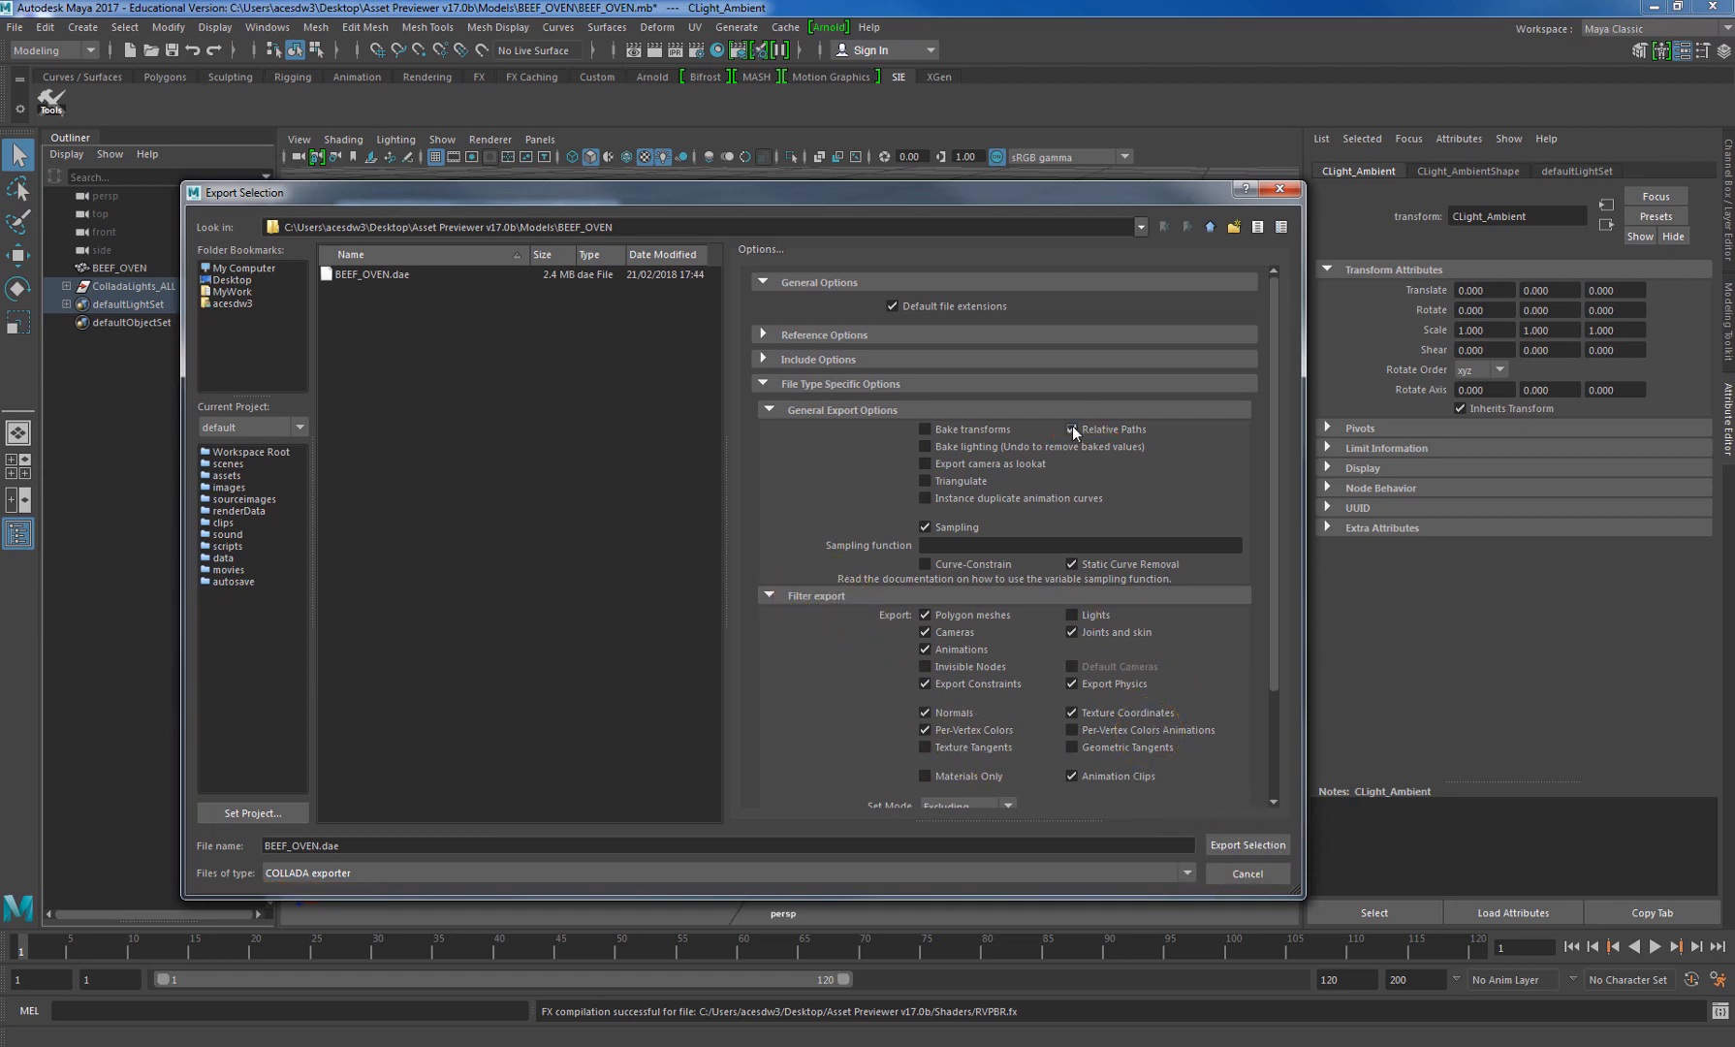
# - Export the selection with Relative Paths on and Lights off, overwriting the existing BEEF_OVEN.dae
pyautogui.scroll(-1, 1081, 623)
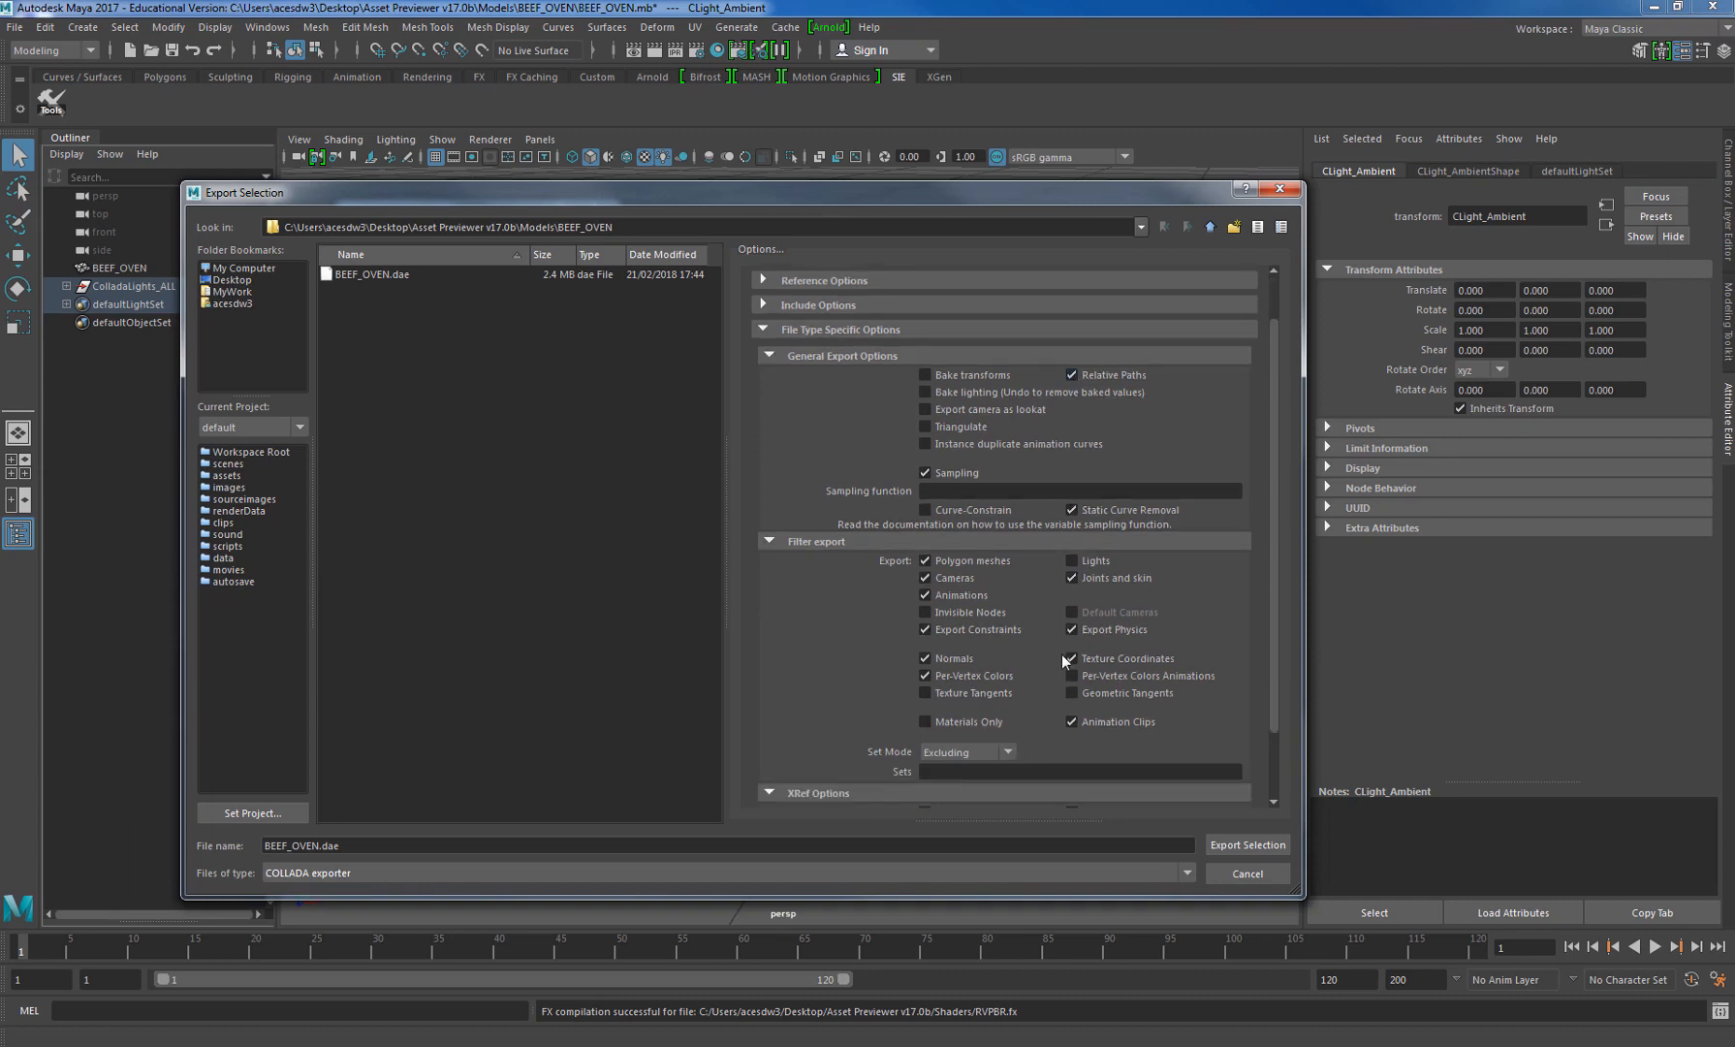
pyautogui.click(1235, 846)
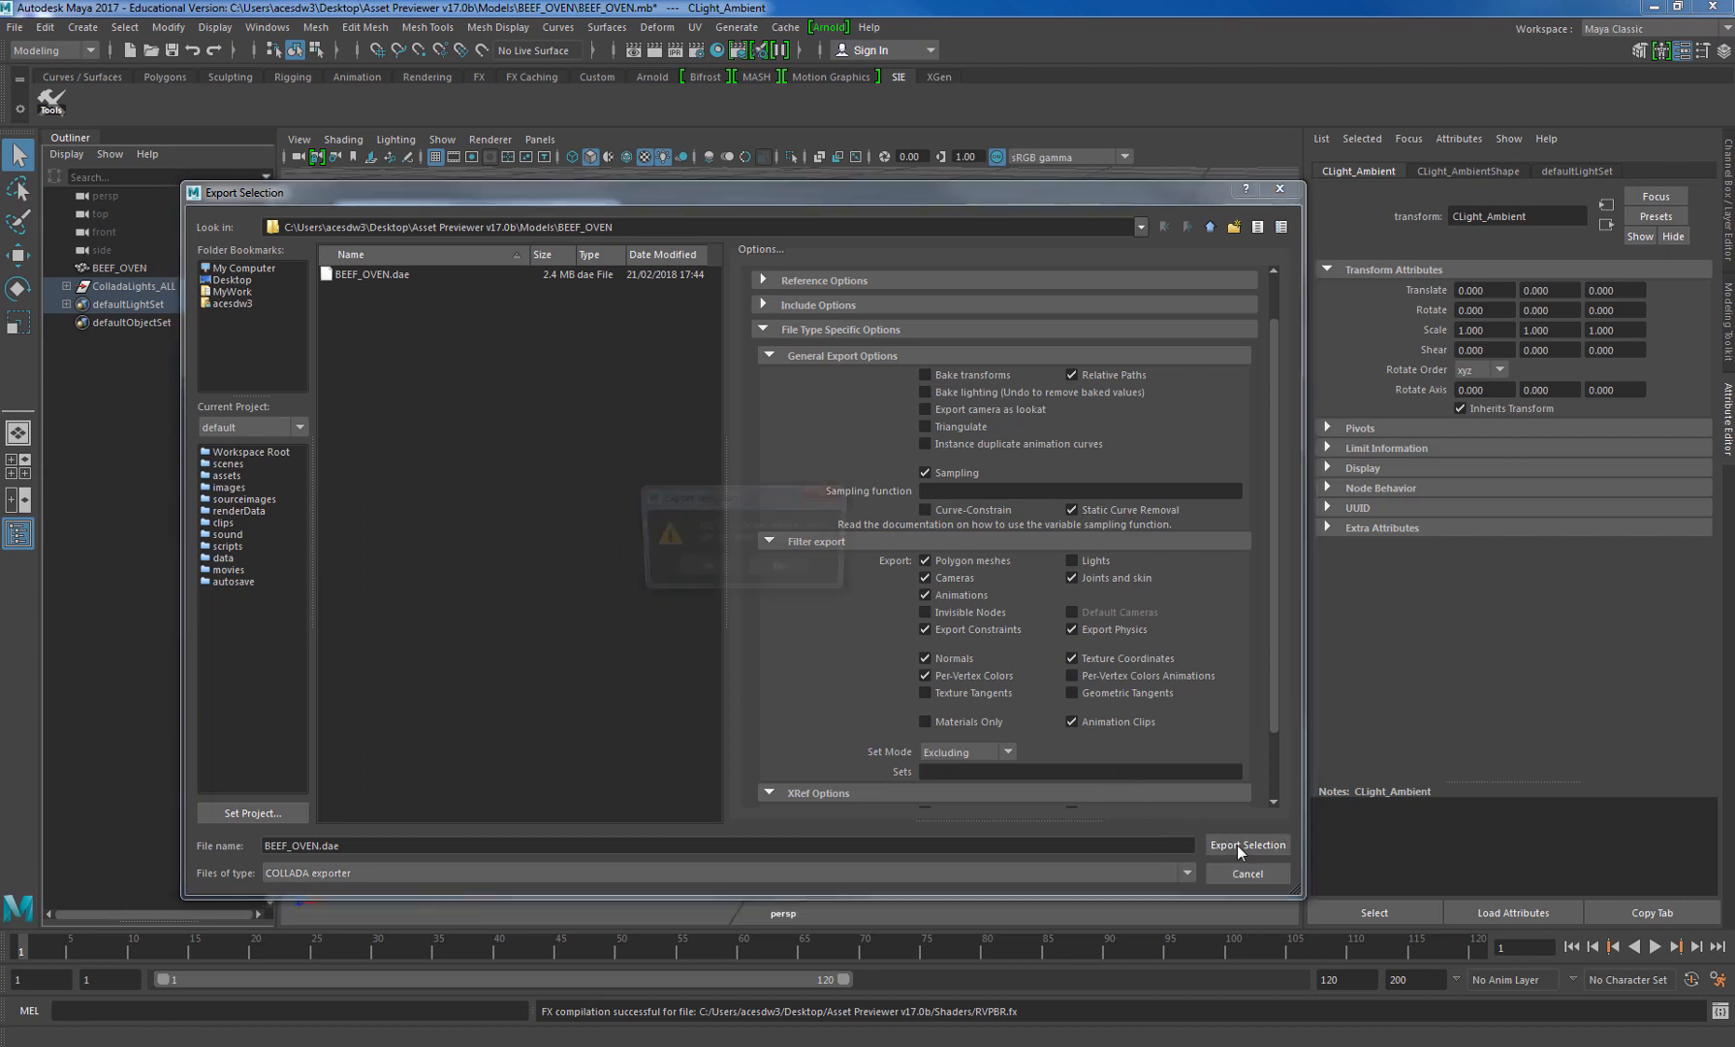
pyautogui.click(699, 571)
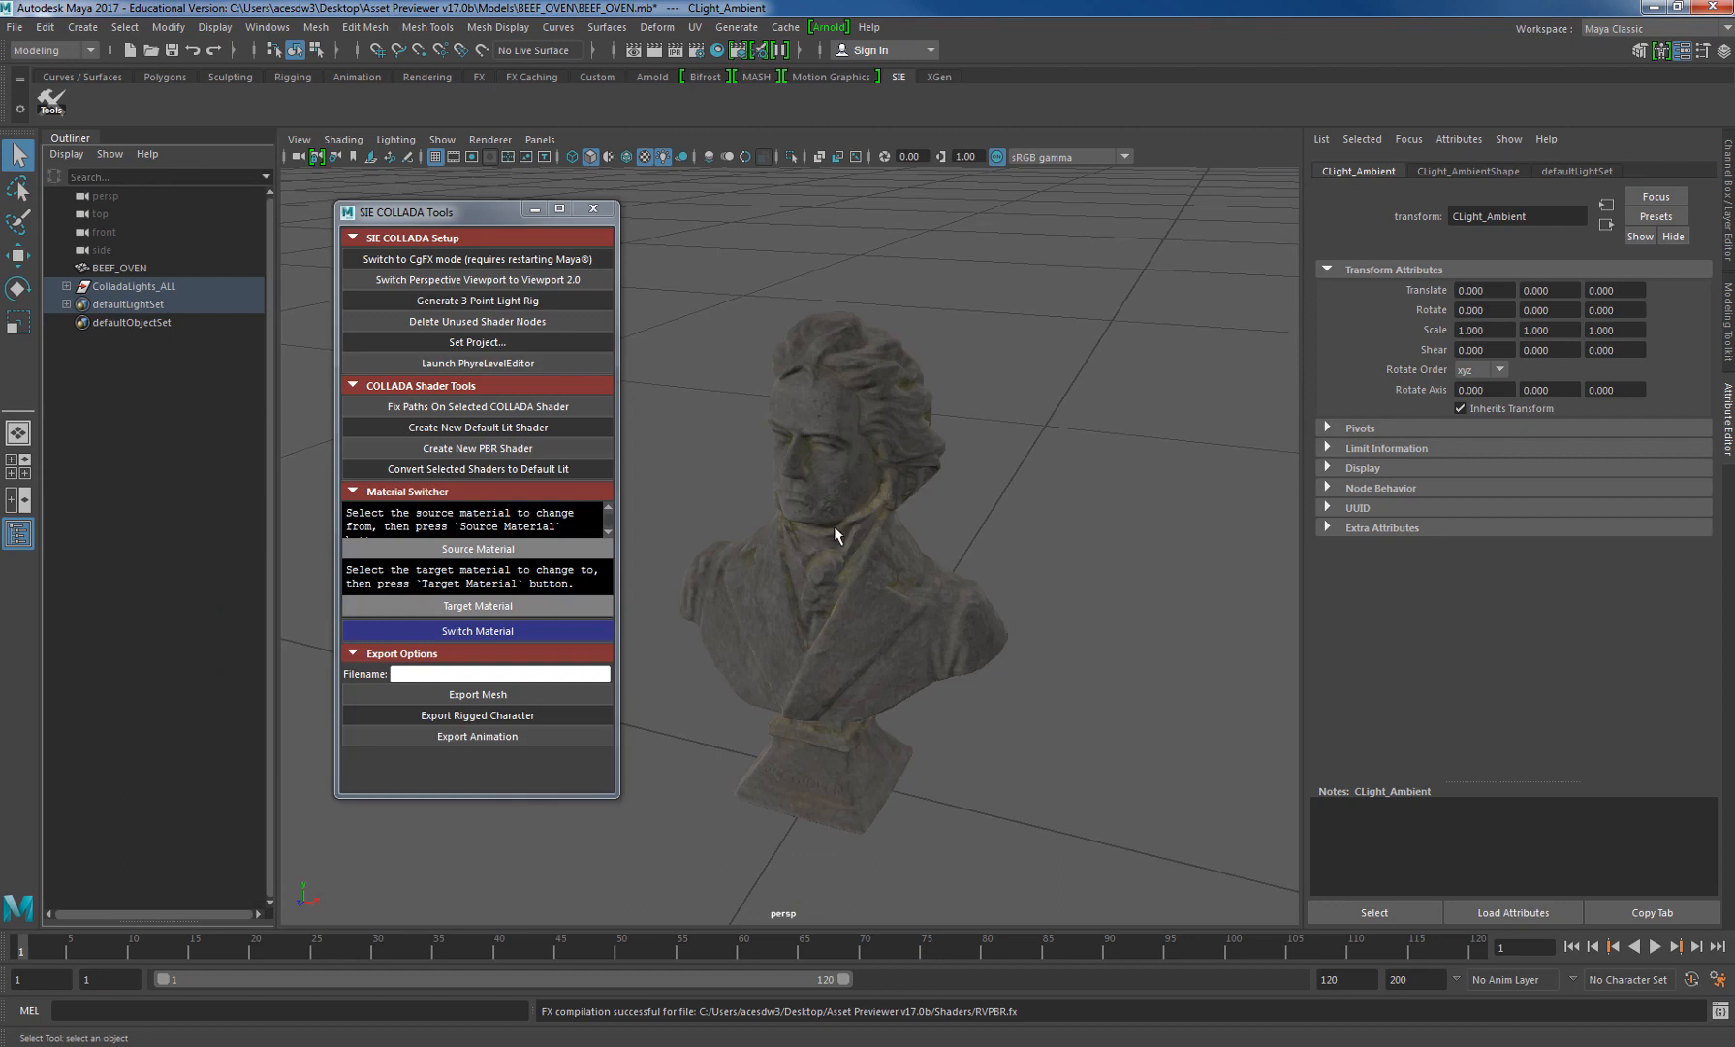
# - Minimise Maya and copy Process&PreviewAsset.bat from the Models folder into the BEEF_OVEN folder in Windows Explorer
pyautogui.click(1655, 11)
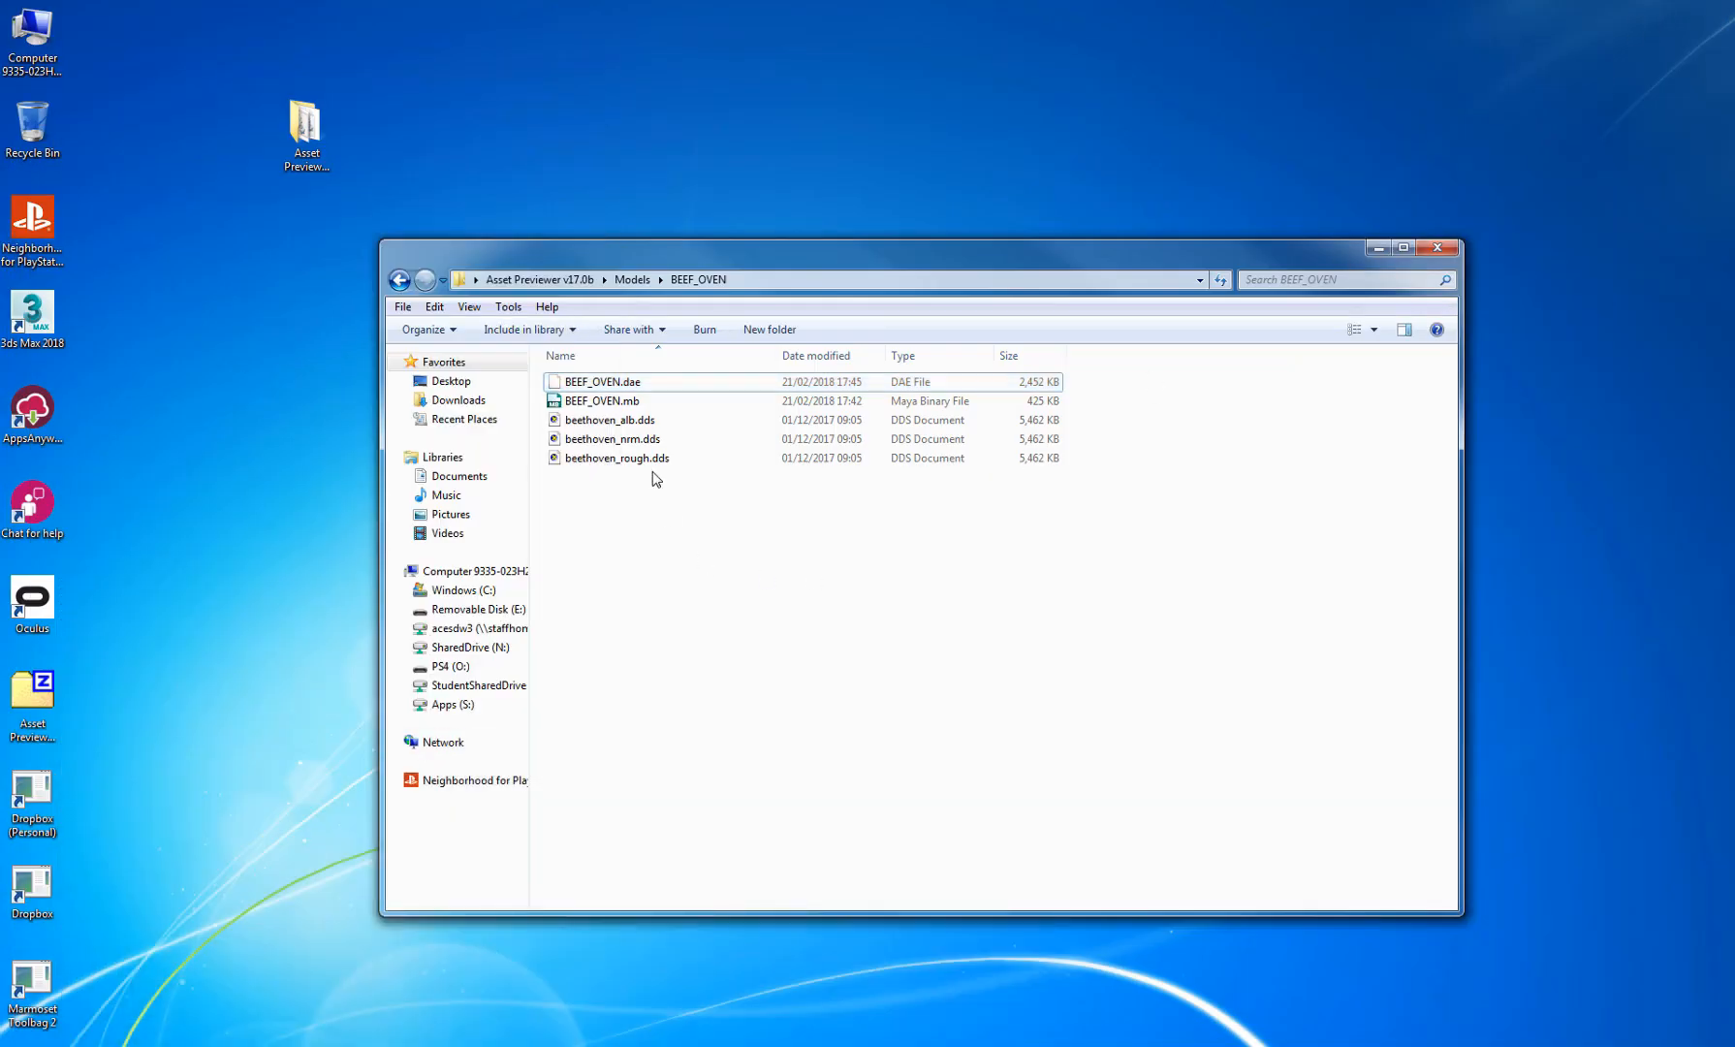
pyautogui.click(601, 384)
pyautogui.press('BackSpace')
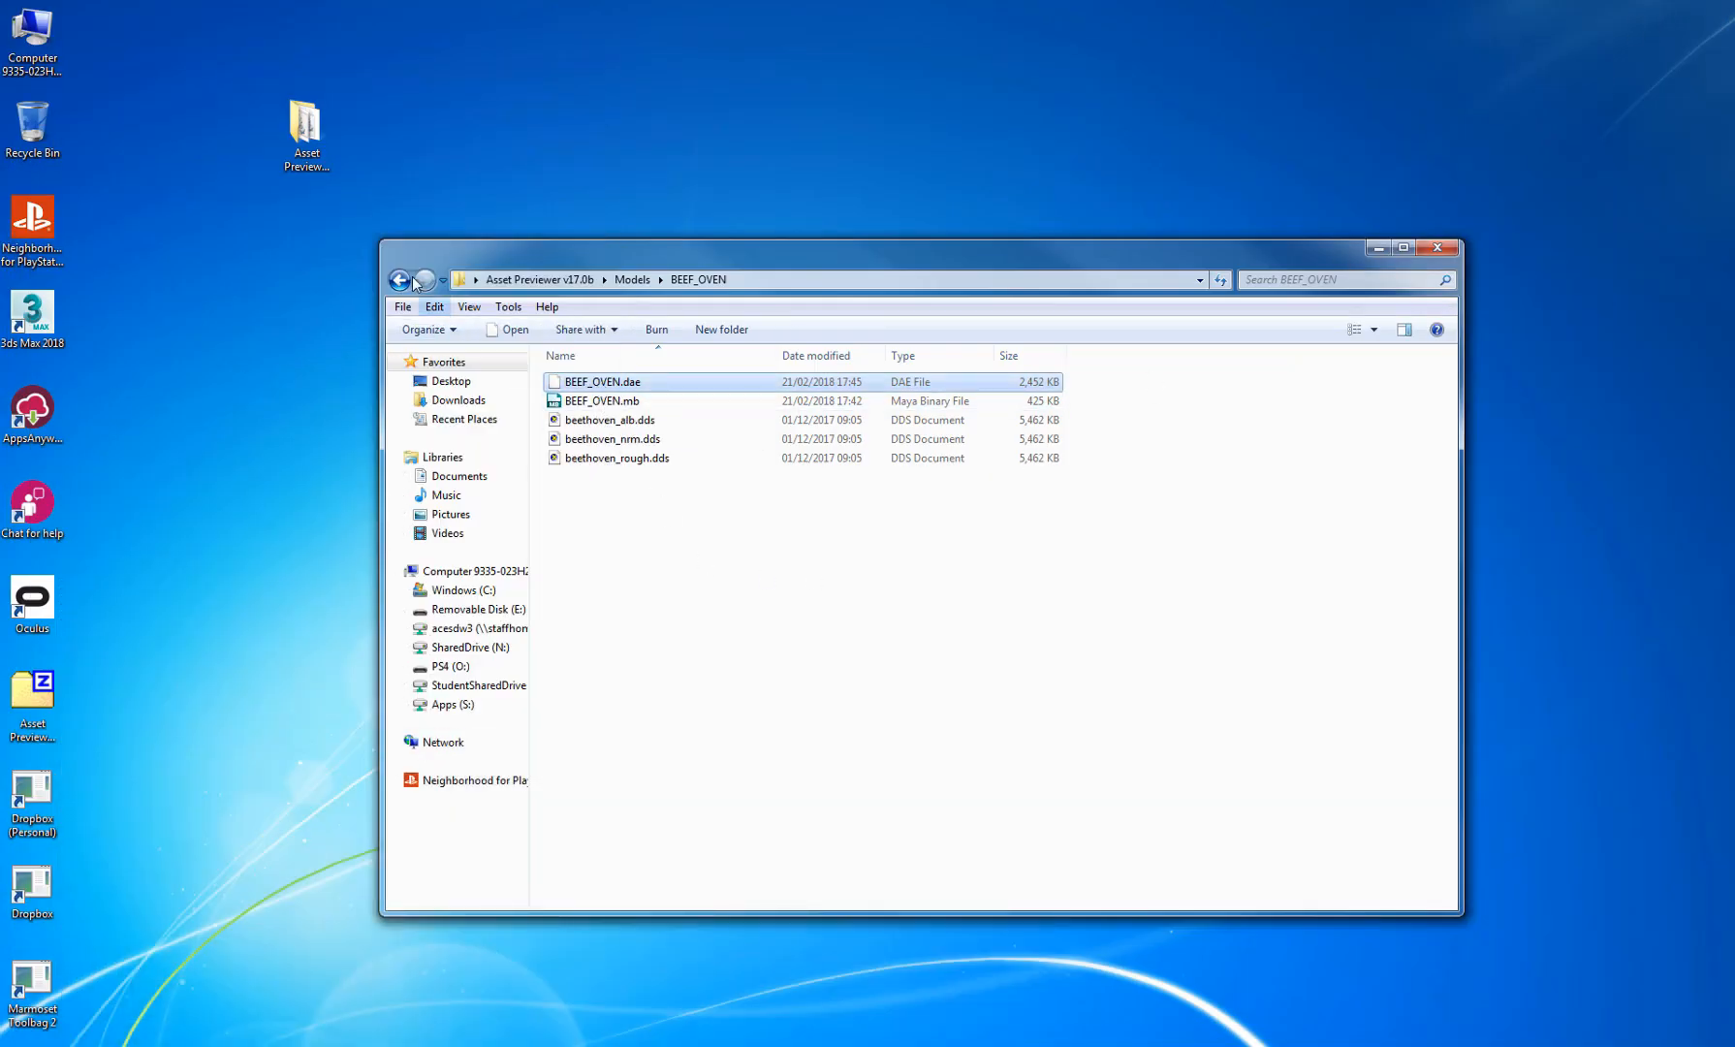
pyautogui.click(623, 441)
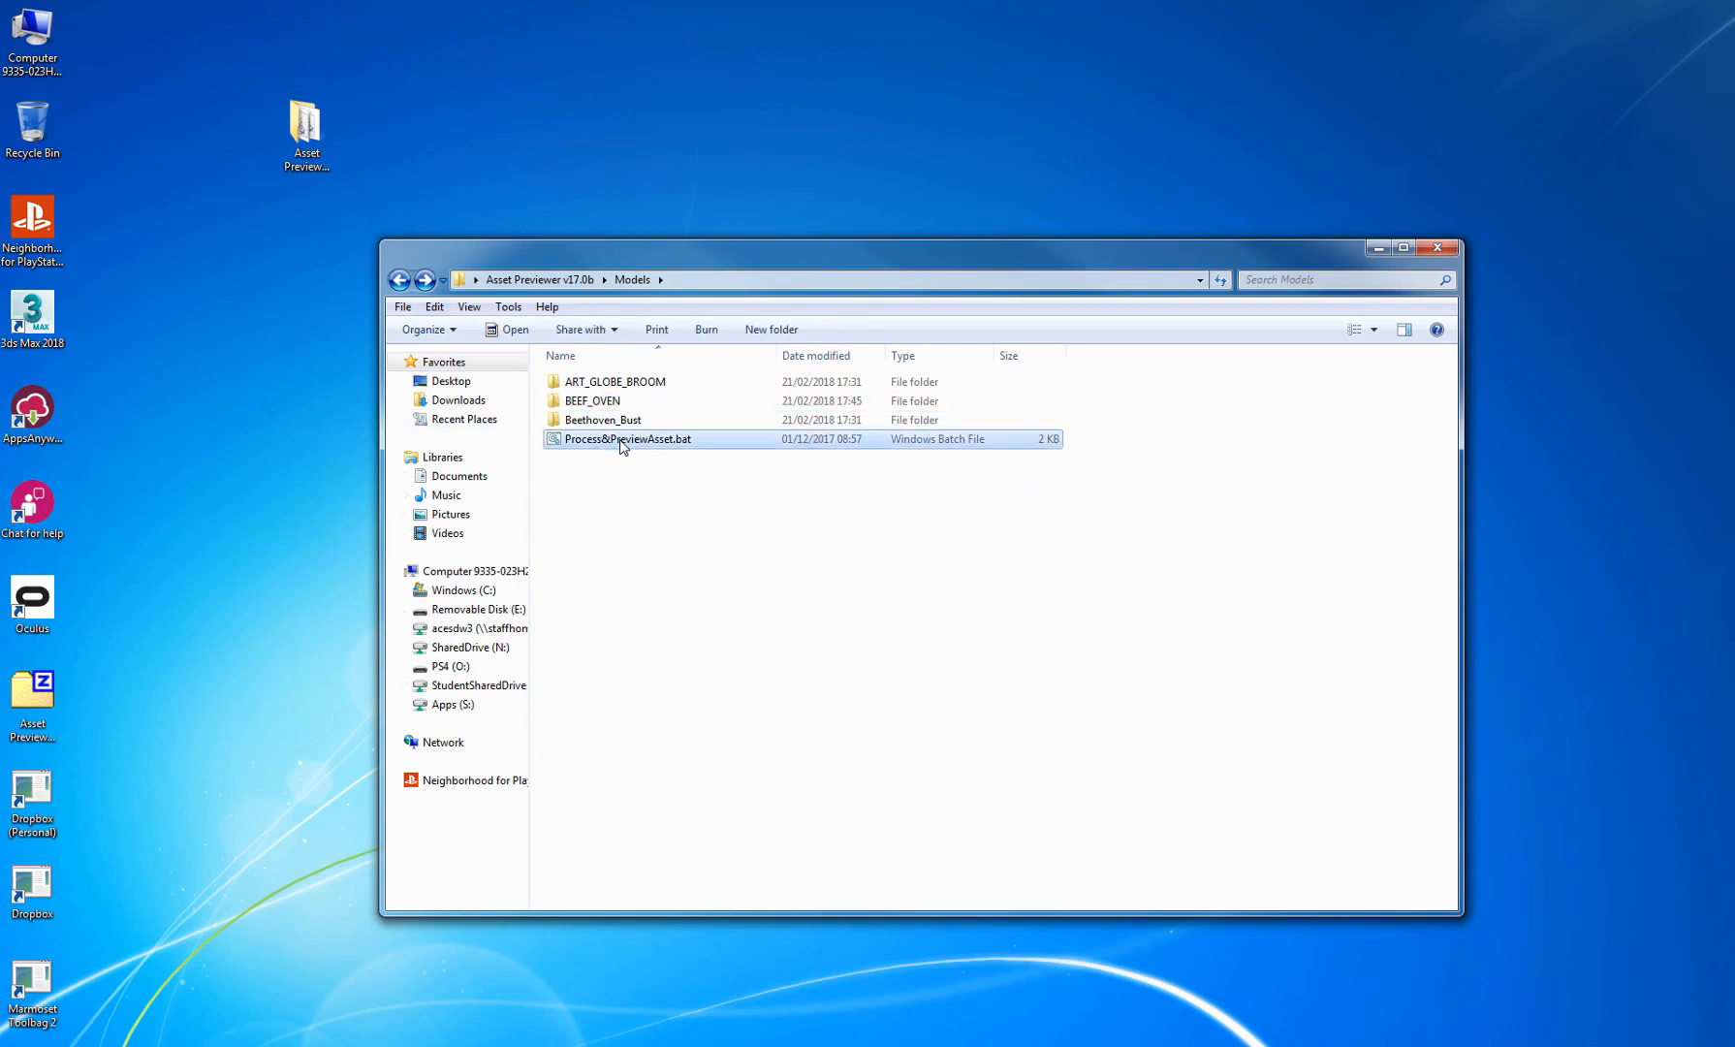
pyautogui.doubleClick(608, 404)
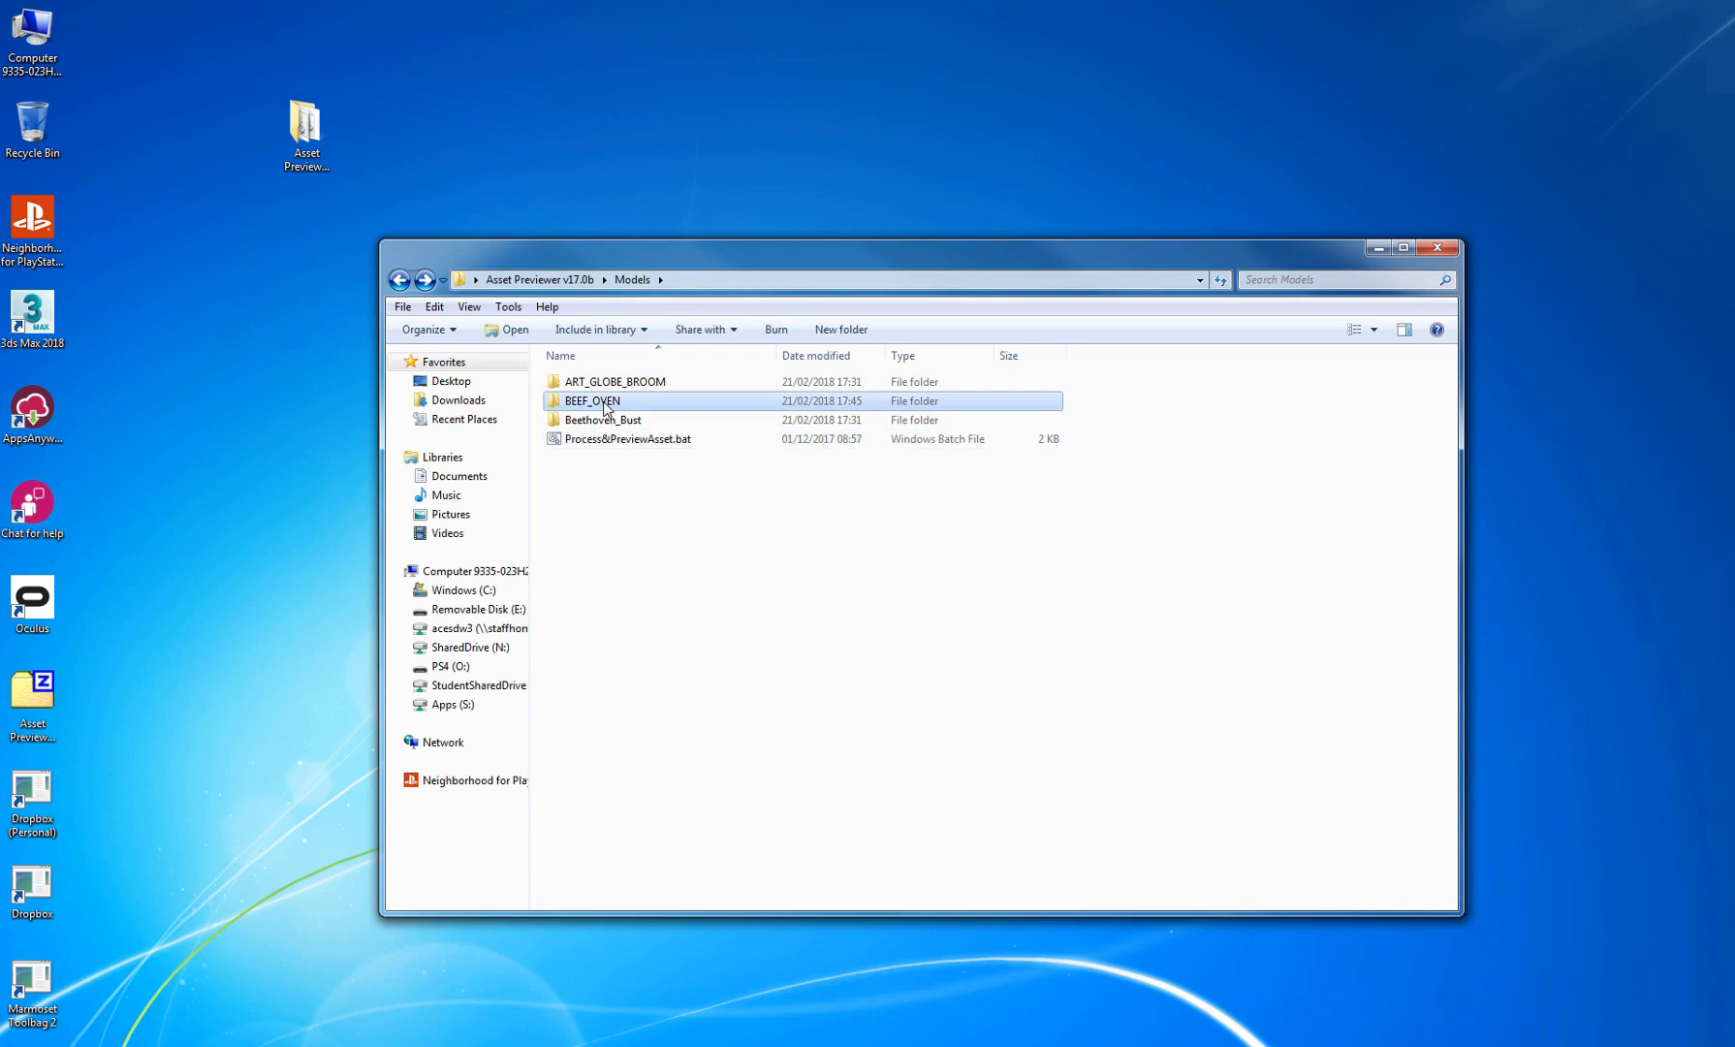
pyautogui.hotkey('ctrl', 'v')
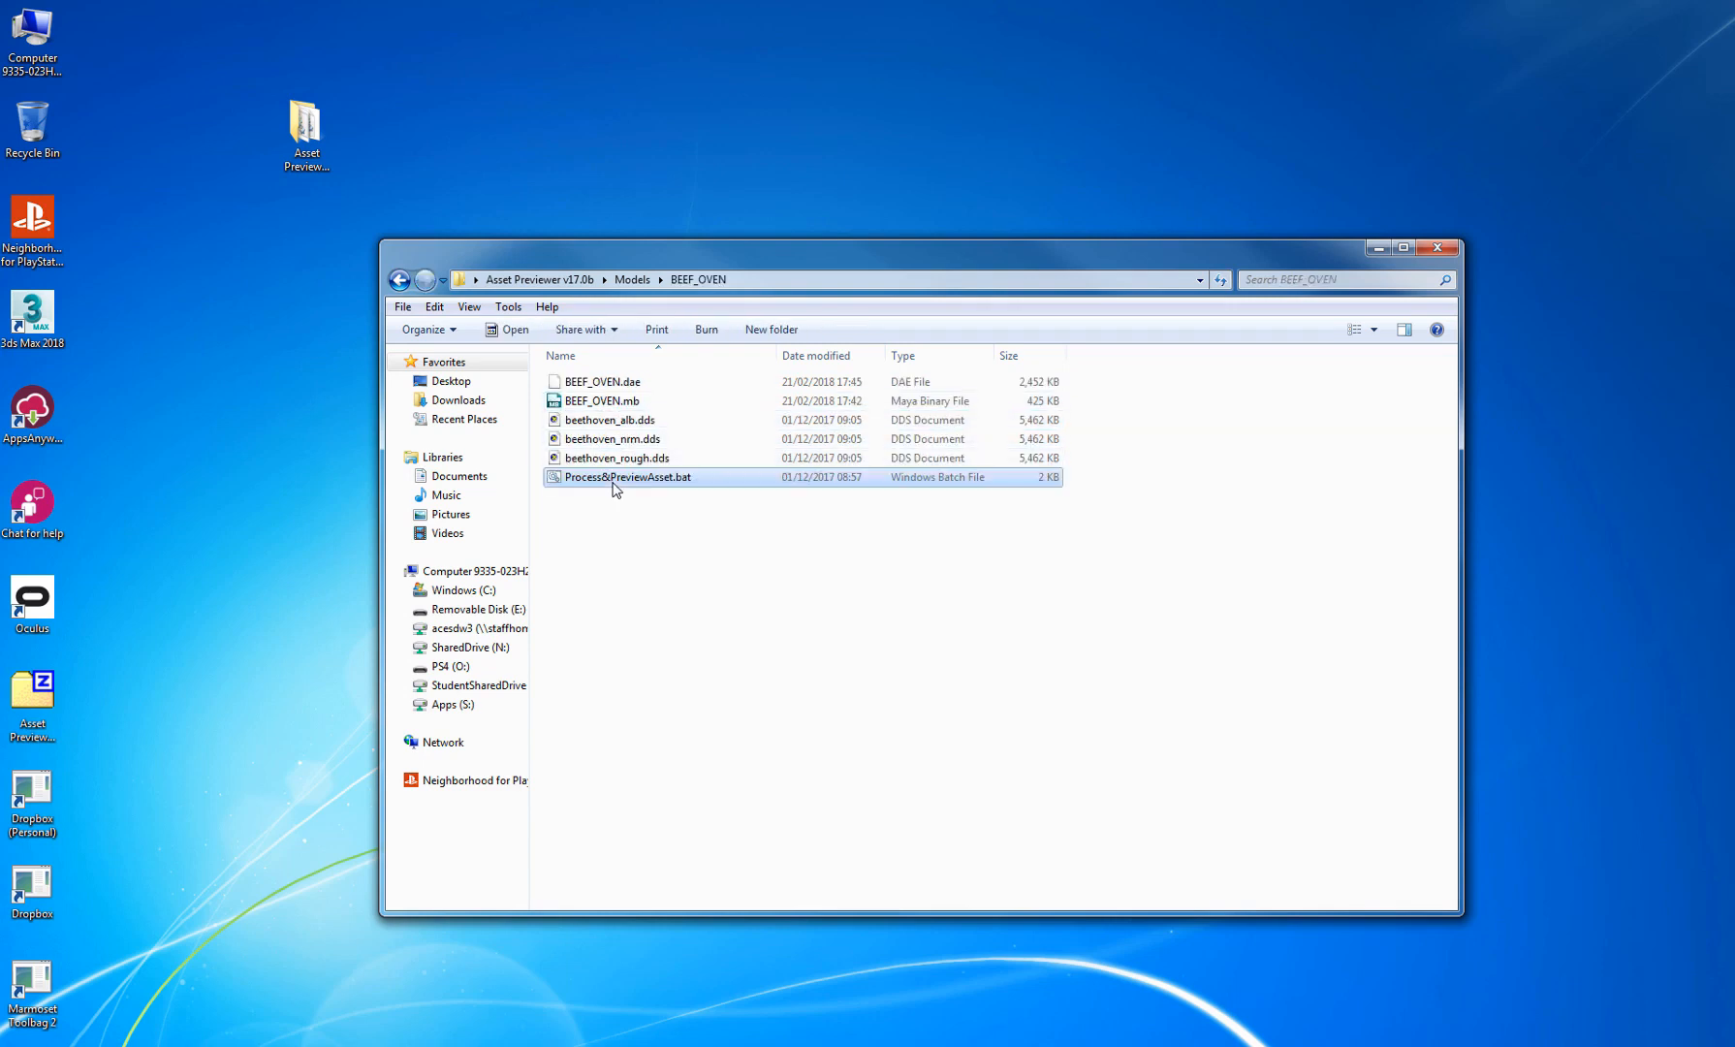
pyautogui.click(651, 515)
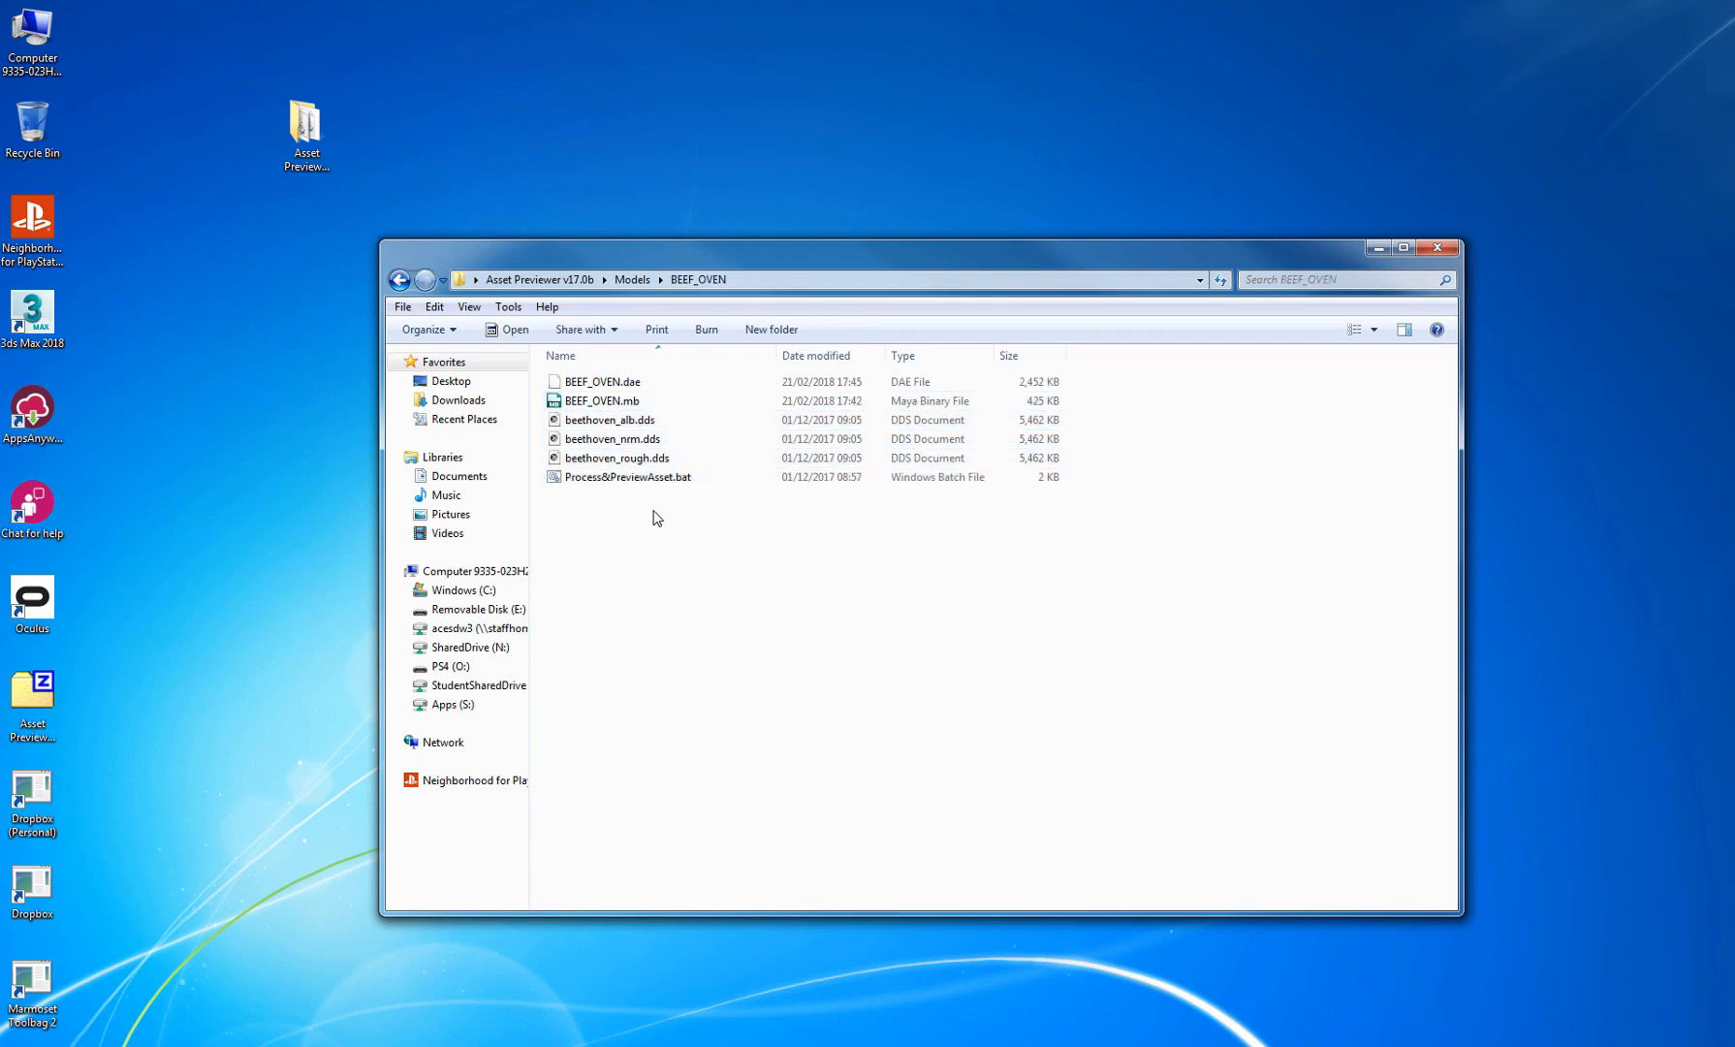
# - Process BEEF_OVEN.dae with Process&PreviewAsset.bat, enlarge the console window and start the PBR preview with input p
pyautogui.click(619, 384)
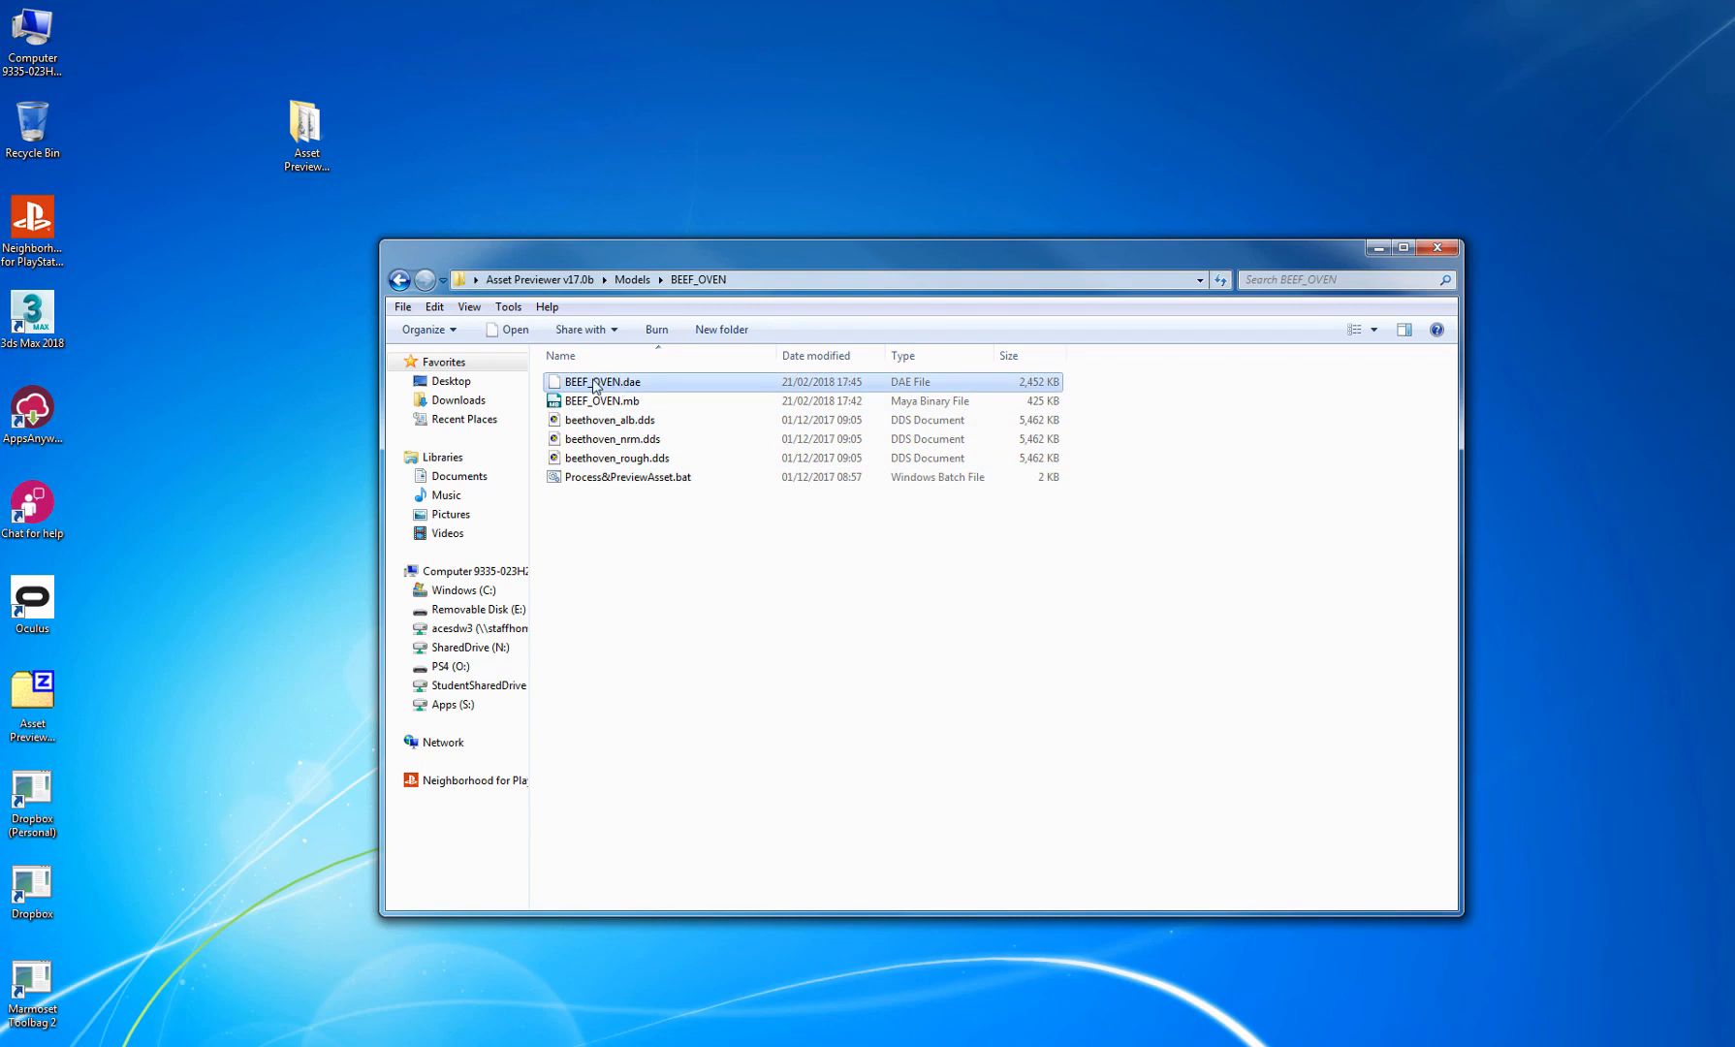
pyautogui.moveTo(625, 384); pyautogui.dragTo(645, 479)
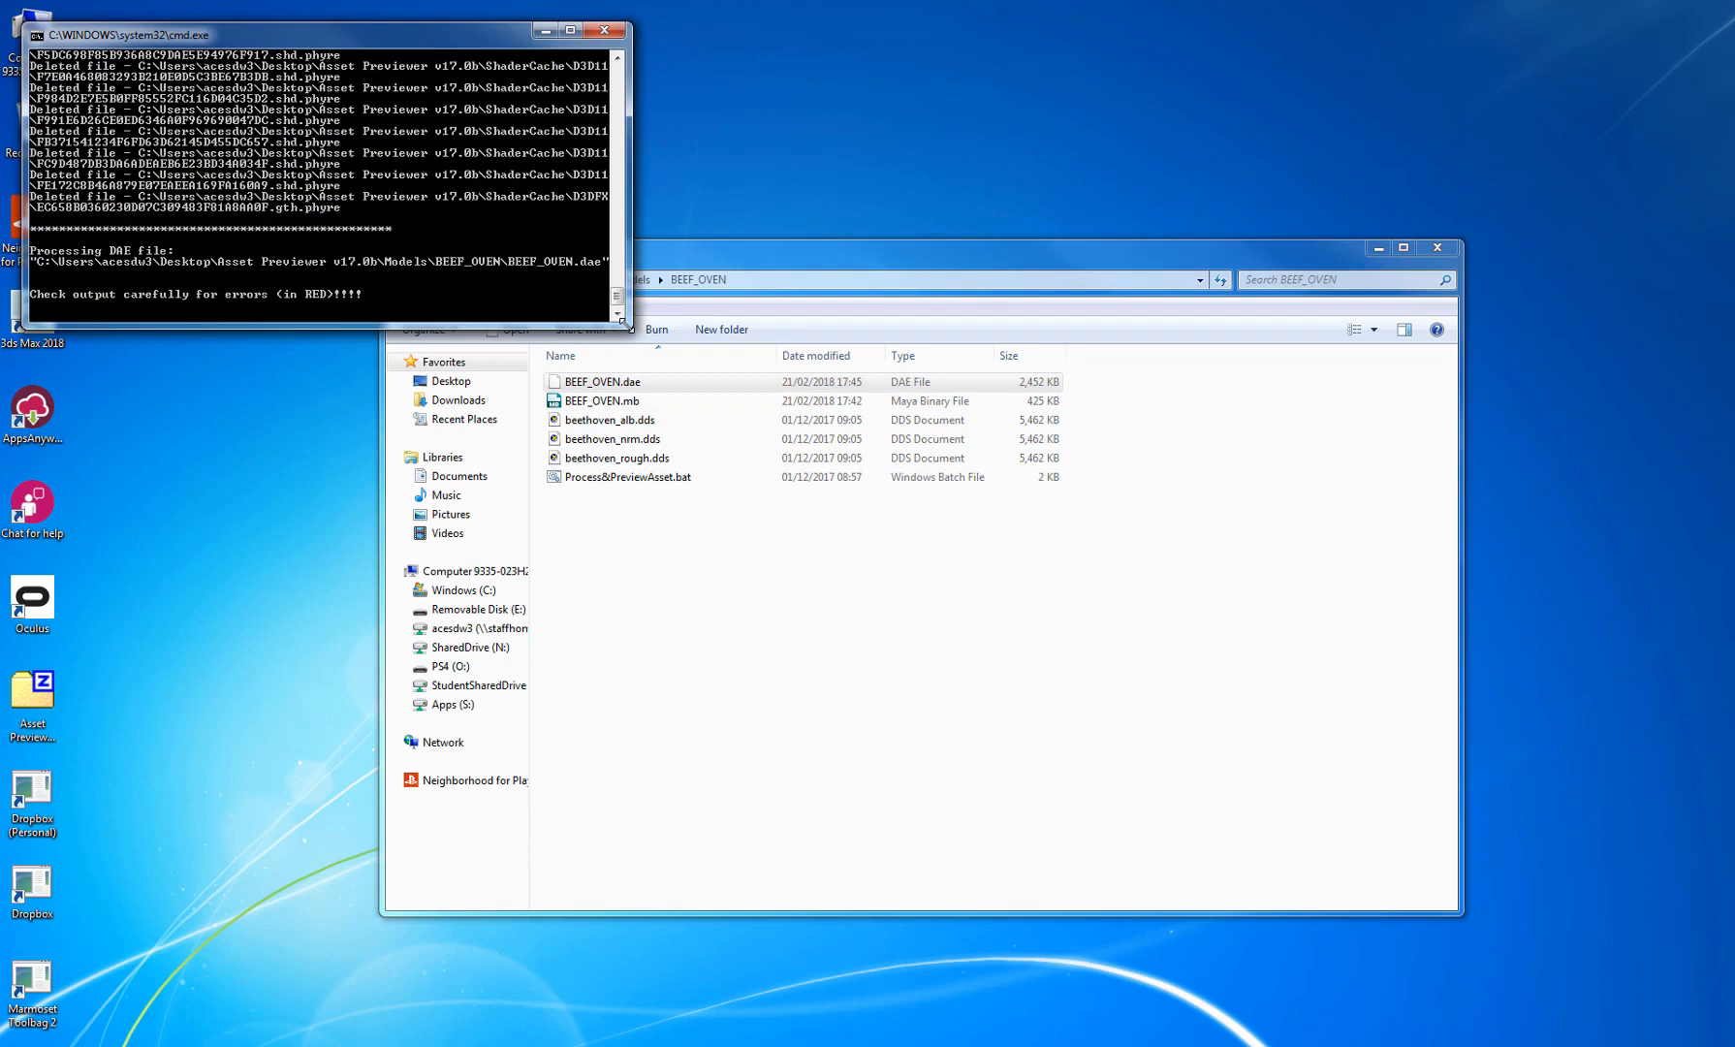
pyautogui.moveTo(624, 323); pyautogui.dragTo(883, 582)
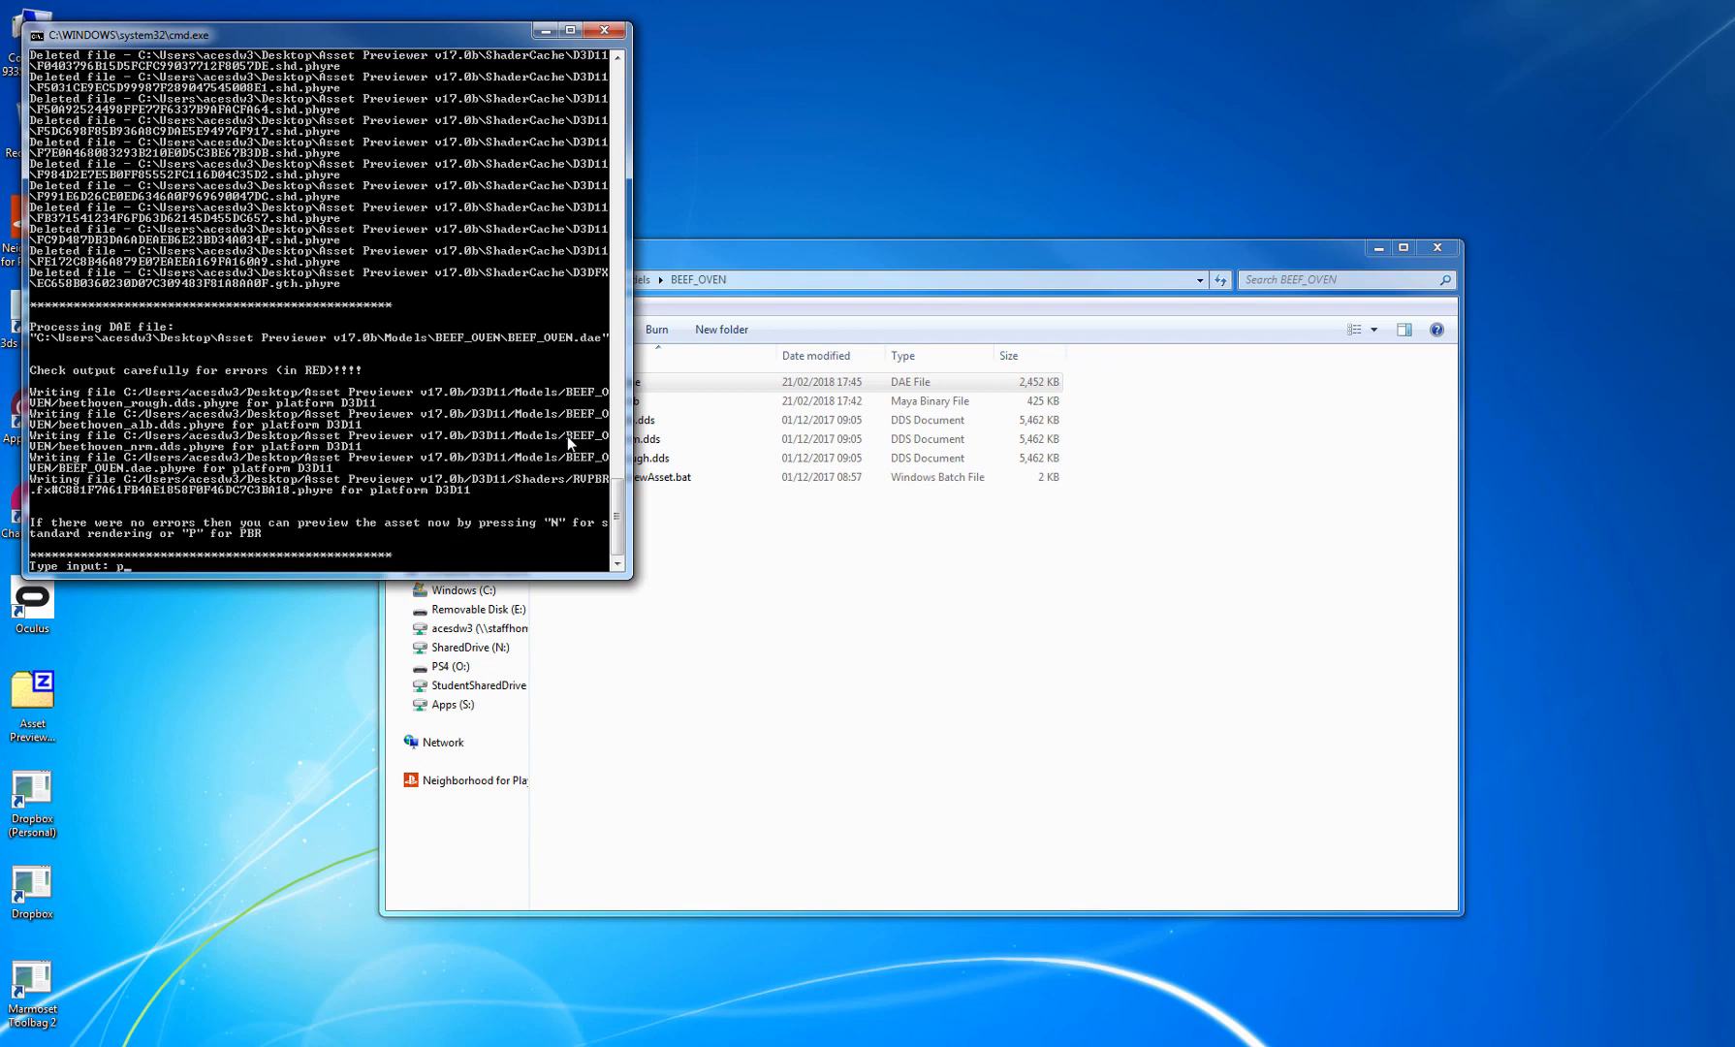
pyautogui.press('Return')
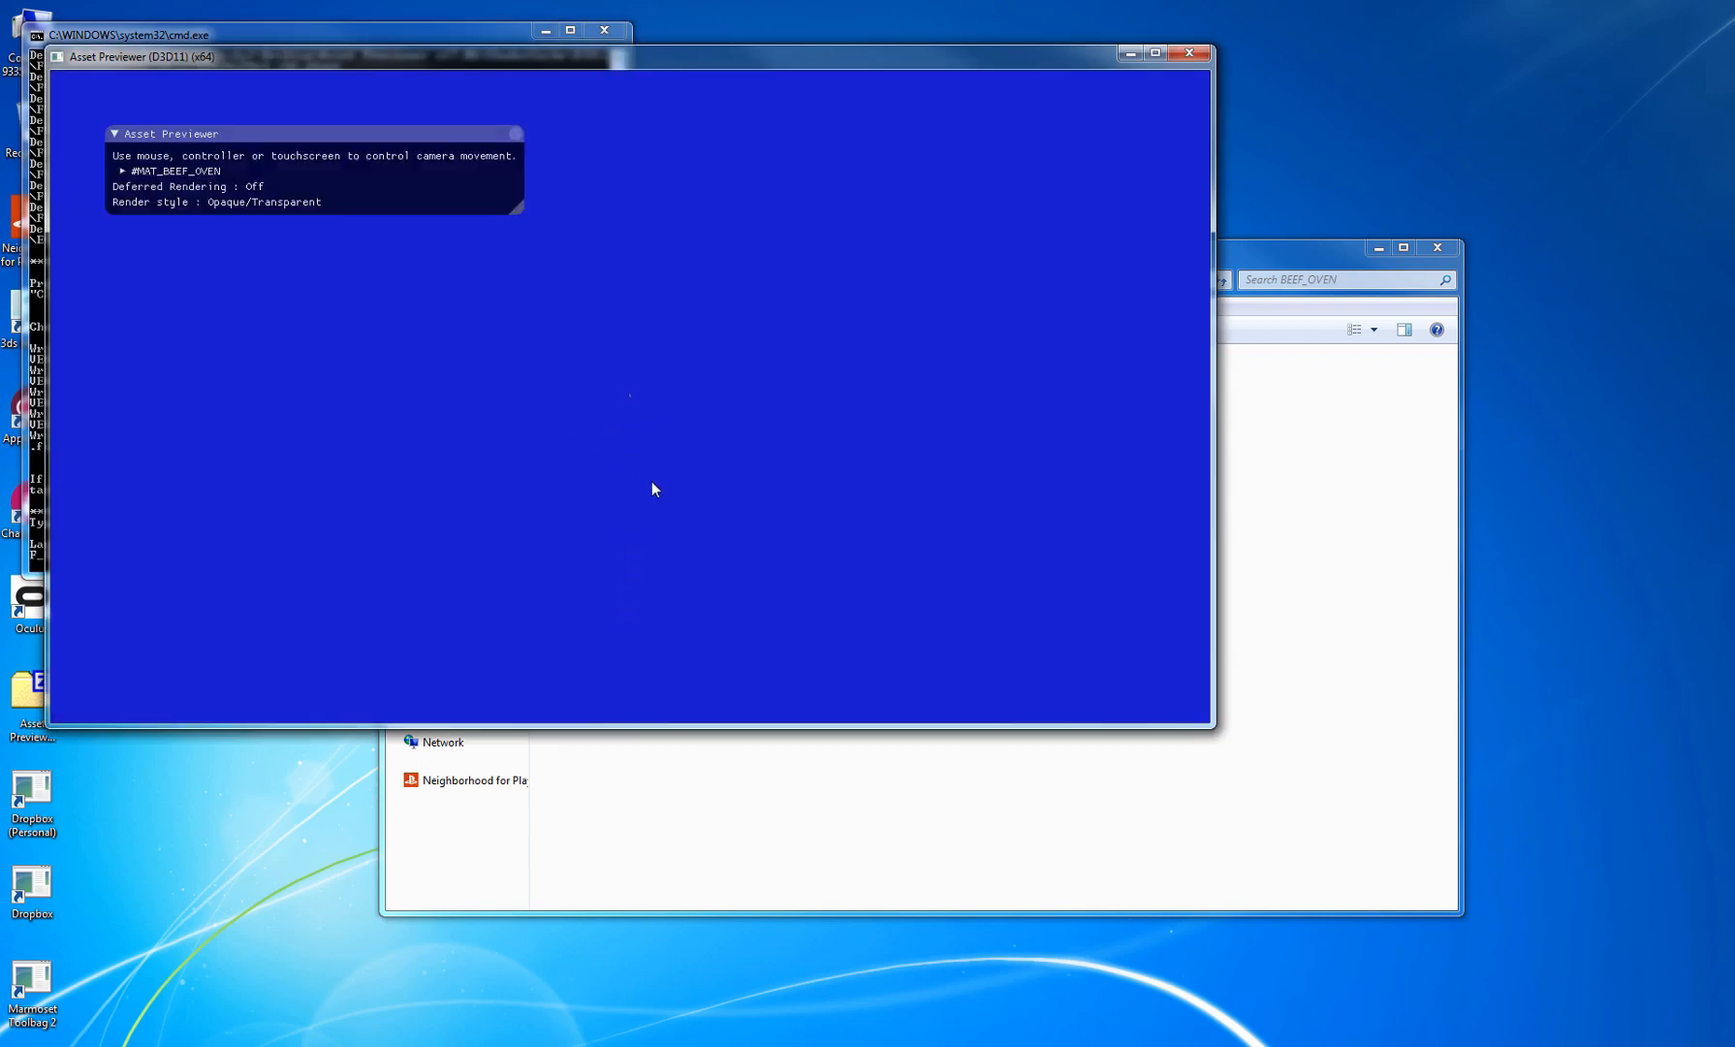
# - Examine the bust's shading from different angles and distances in the Asset Previewer, then close the preview
pyautogui.scroll(5, 652, 341)
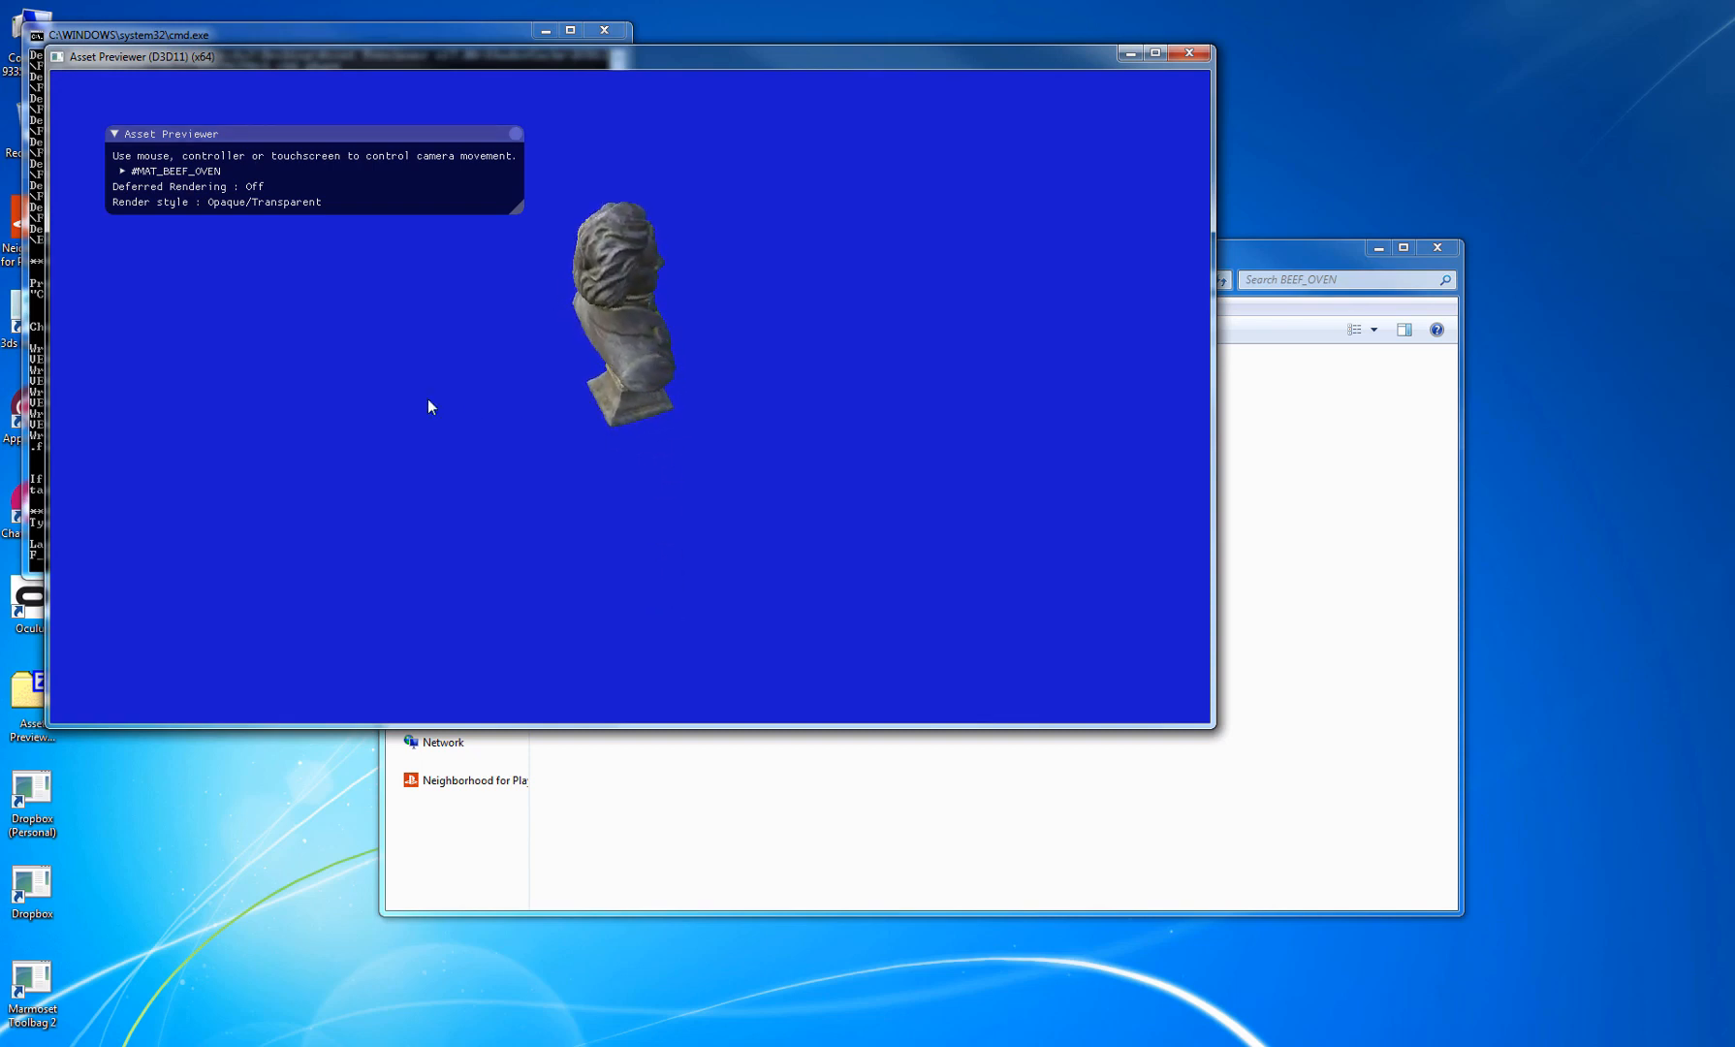
pyautogui.moveTo(428, 400)
pyautogui.mouseDown()
pyautogui.moveTo(883, 411)
pyautogui.moveTo(415, 392)
pyautogui.moveTo(283, 322)
pyautogui.moveTo(459, 402)
pyautogui.mouseUp()
pyautogui.scroll(1, 635, 341)
pyautogui.moveTo(643, 326); pyautogui.dragTo(661, 479, button='middle')
pyautogui.scroll(1, 700, 566)
pyautogui.moveTo(699, 565); pyautogui.dragTo(629, 496)
pyautogui.scroll(2, 712, 616)
pyautogui.scroll(-1, 710, 551)
pyautogui.moveTo(710, 550)
pyautogui.mouseDown(button='middle')
pyautogui.moveTo(704, 500)
pyautogui.moveTo(706, 519)
pyautogui.mouseUp(button='middle')
pyautogui.moveTo(707, 519)
pyautogui.mouseDown(button='right')
pyautogui.moveTo(717, 558)
pyautogui.moveTo(706, 485)
pyautogui.mouseUp(button='right')
pyautogui.moveTo(736, 523); pyautogui.dragTo(922, 513)
pyautogui.press('Escape')
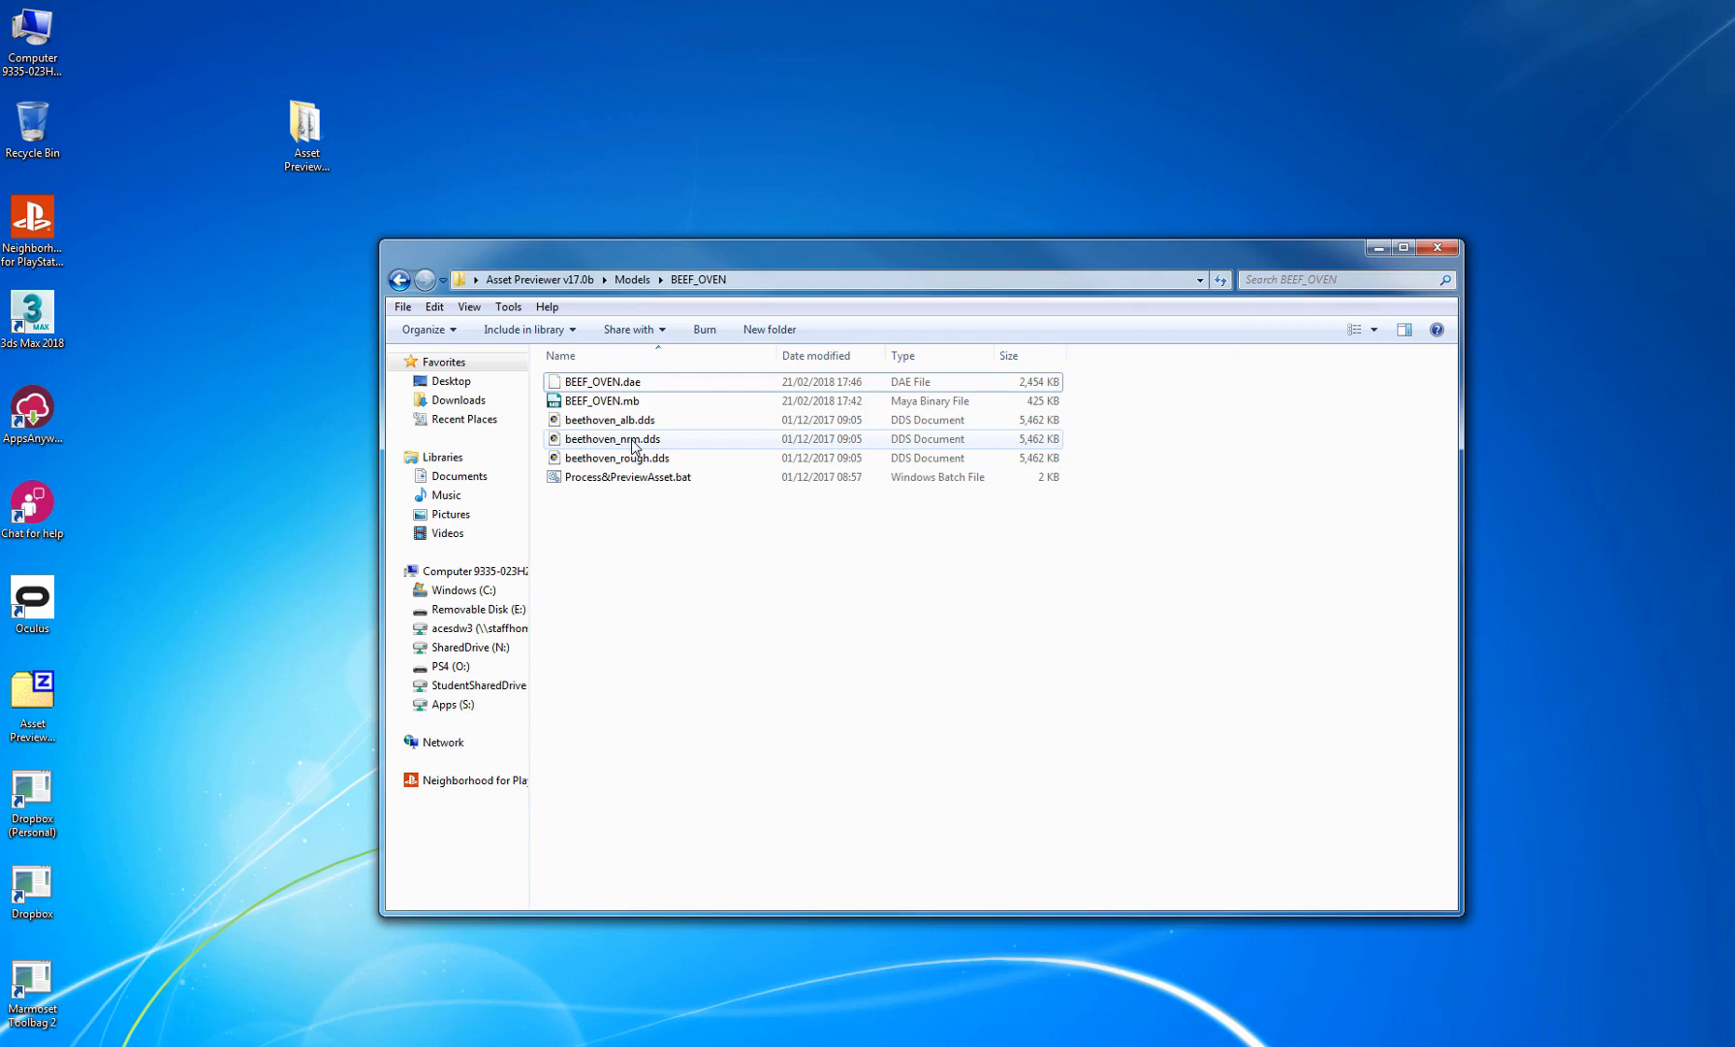
# - Delete the normal map beethoven_nrm.dds from the BEEF_OVEN folder
pyautogui.click(618, 443)
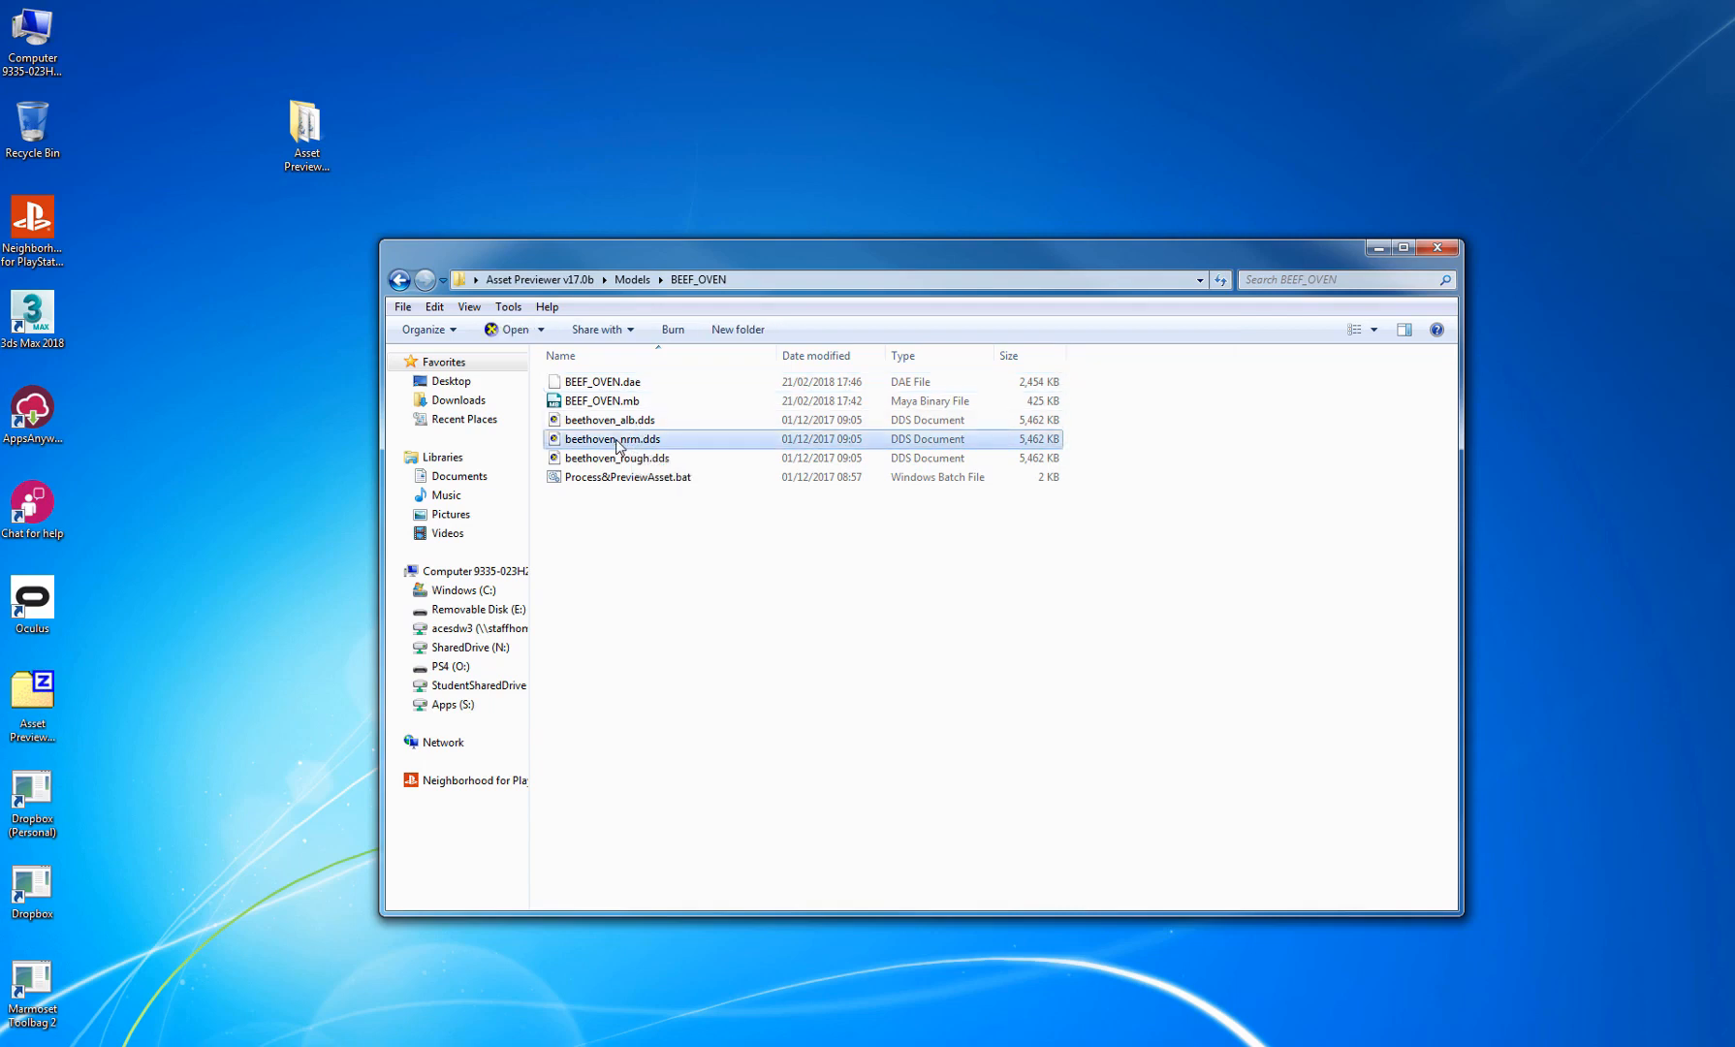
pyautogui.press('Delete')
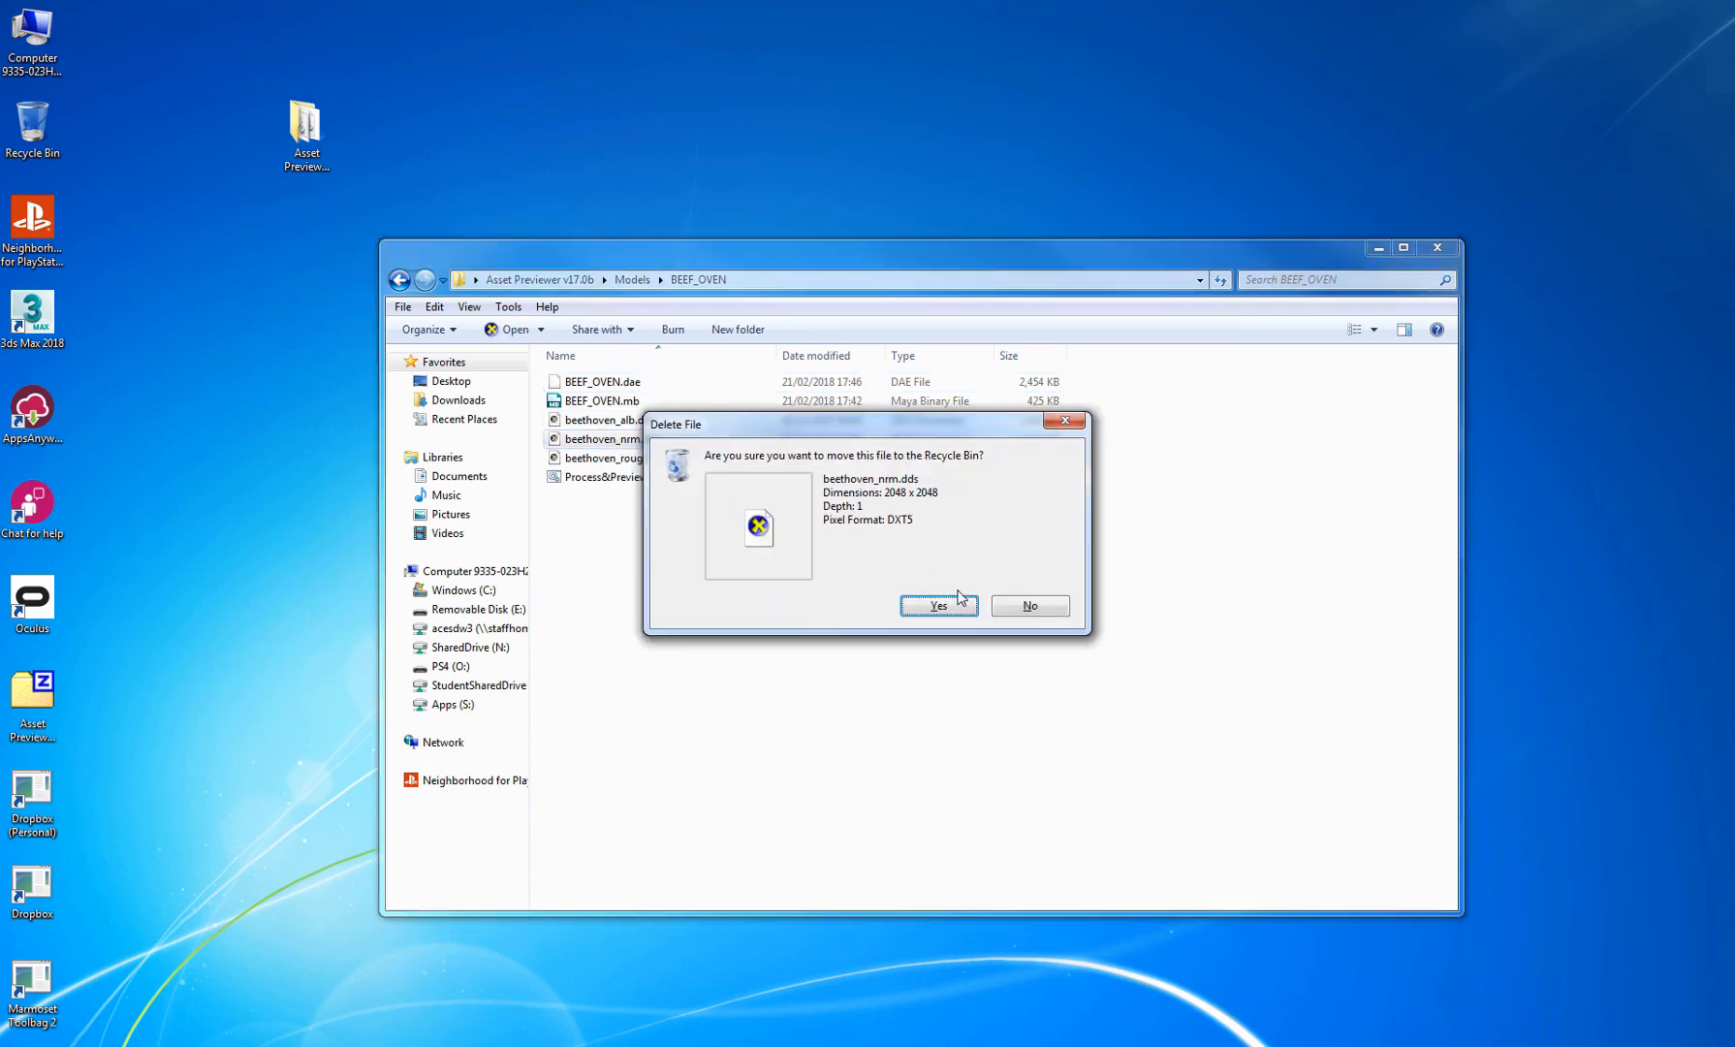
pyautogui.click(931, 605)
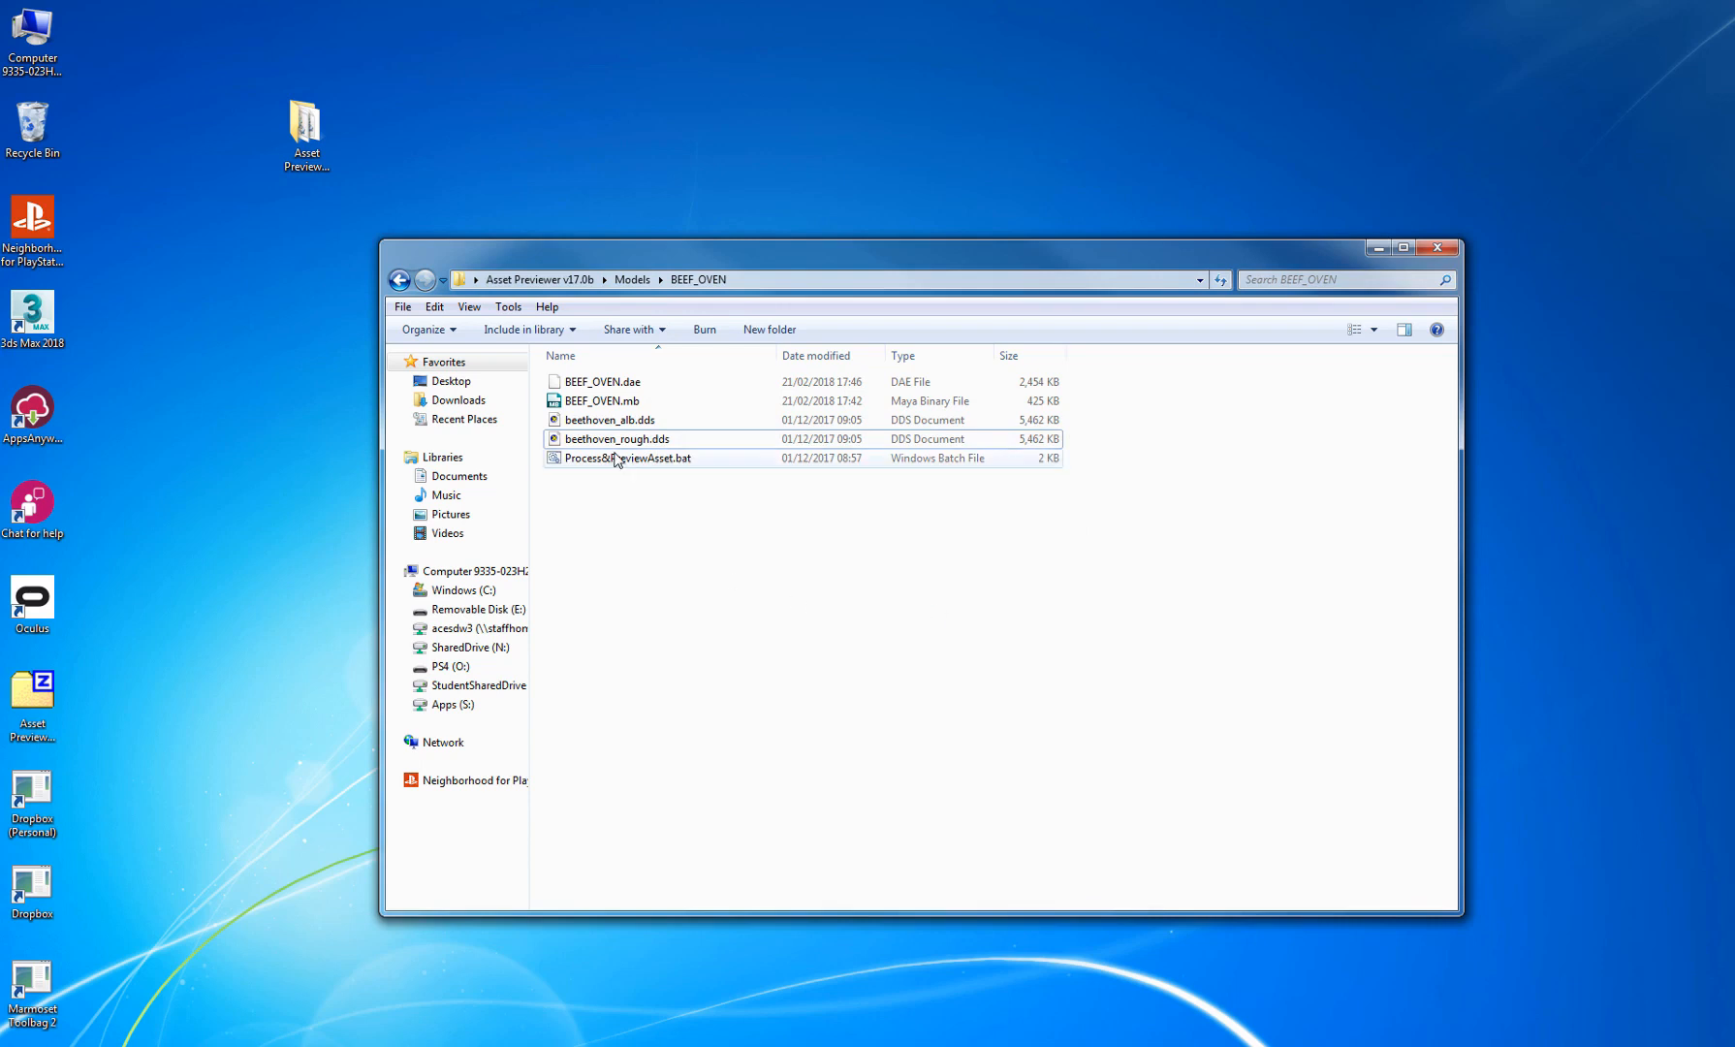
# - Process BEEF_OVEN.dae without its normal map, check the console output for errors, view the PBR preview and close it
pyautogui.click(617, 384)
pyautogui.moveTo(617, 384); pyautogui.dragTo(675, 469)
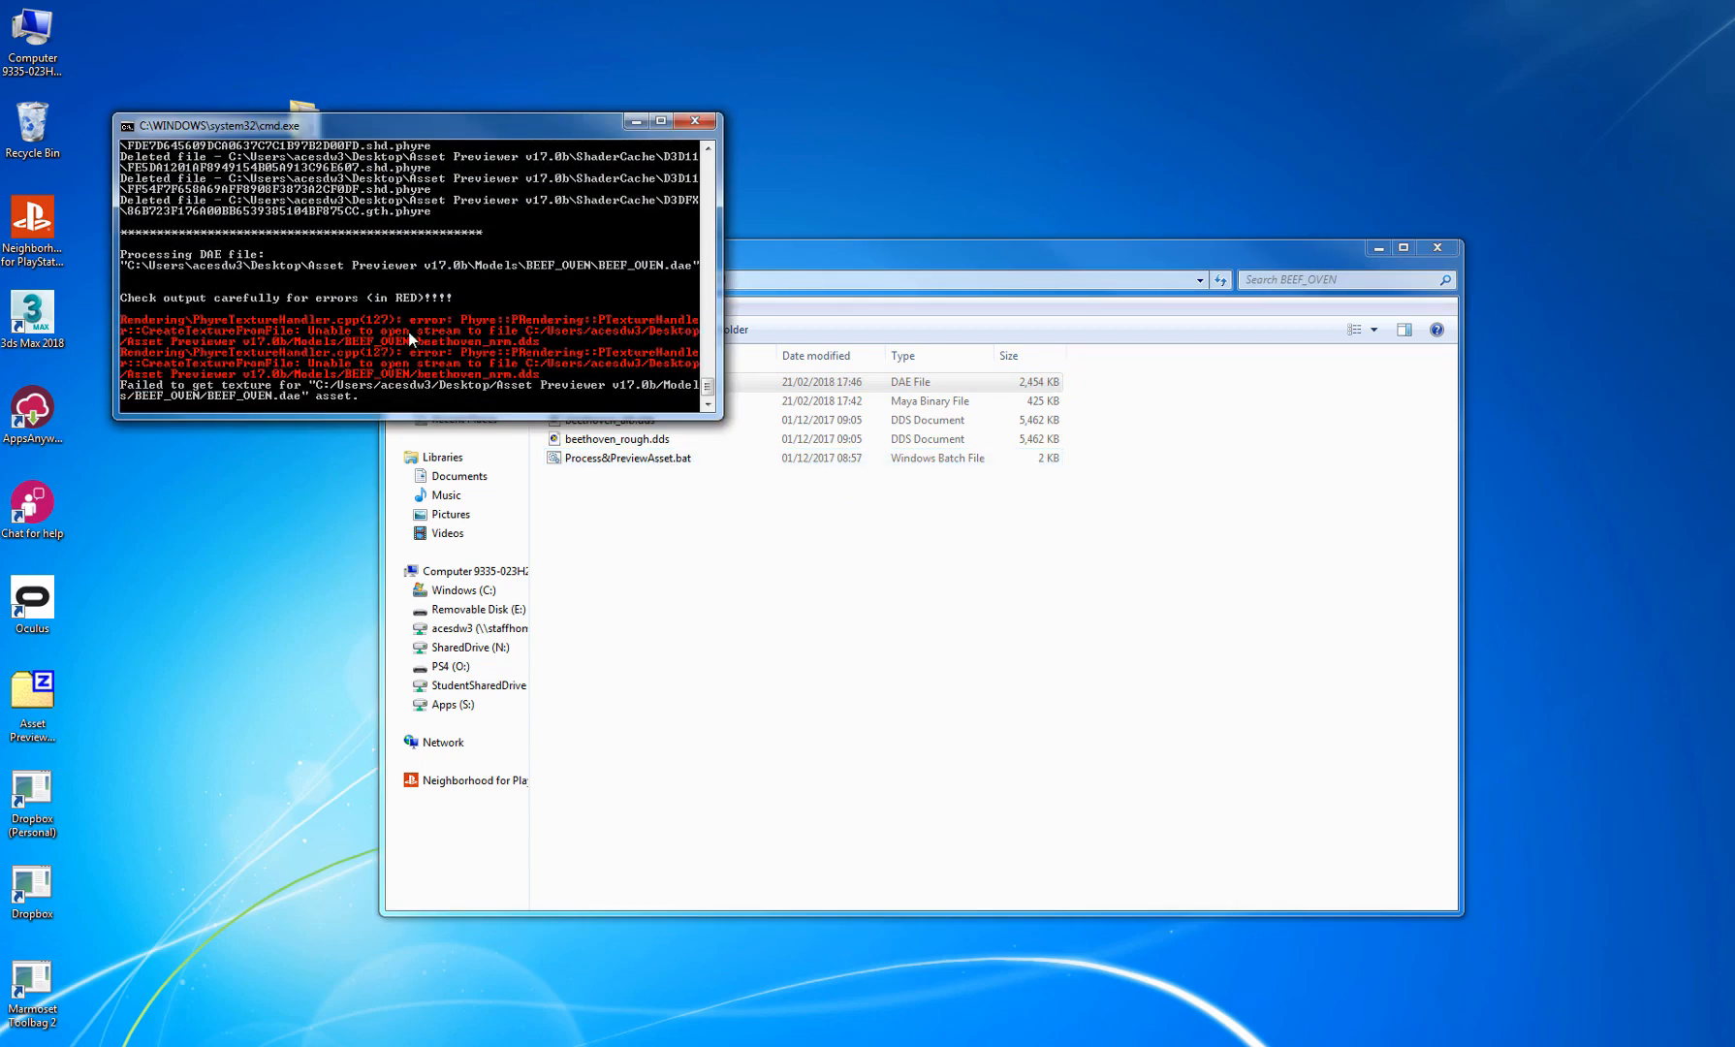
pyautogui.moveTo(464, 417); pyautogui.dragTo(470, 581)
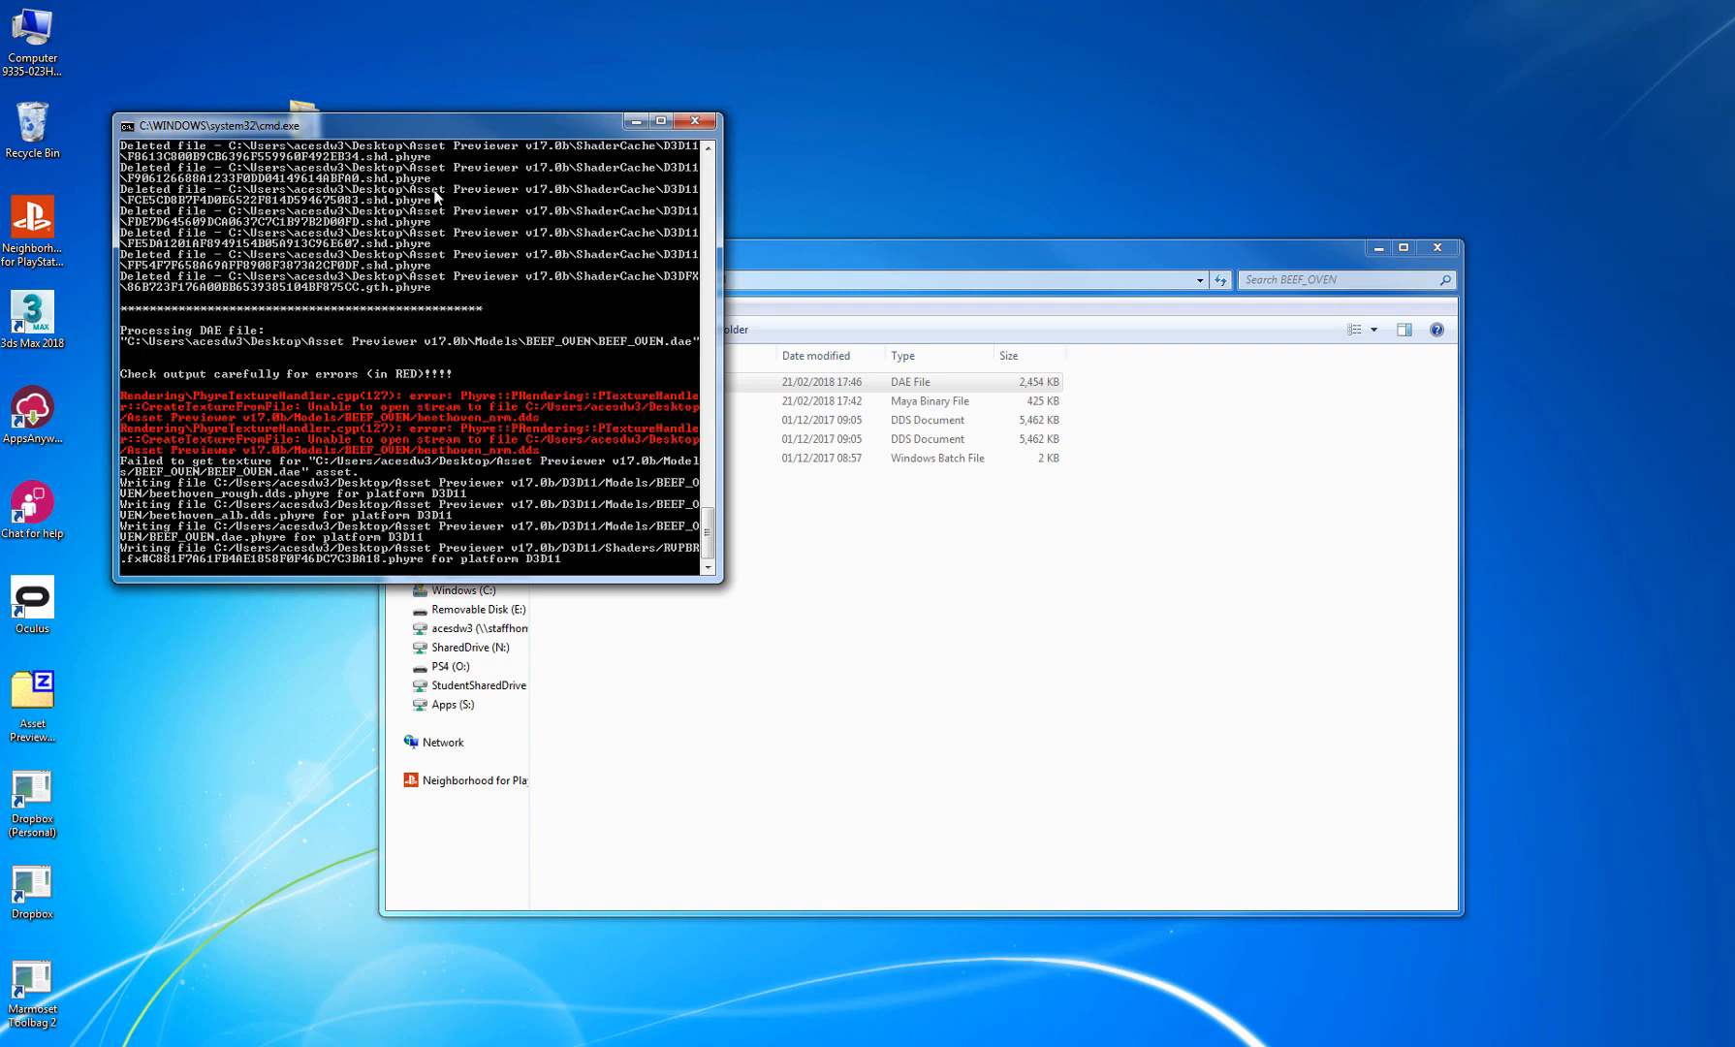
pyautogui.moveTo(404, 120); pyautogui.dragTo(419, 85)
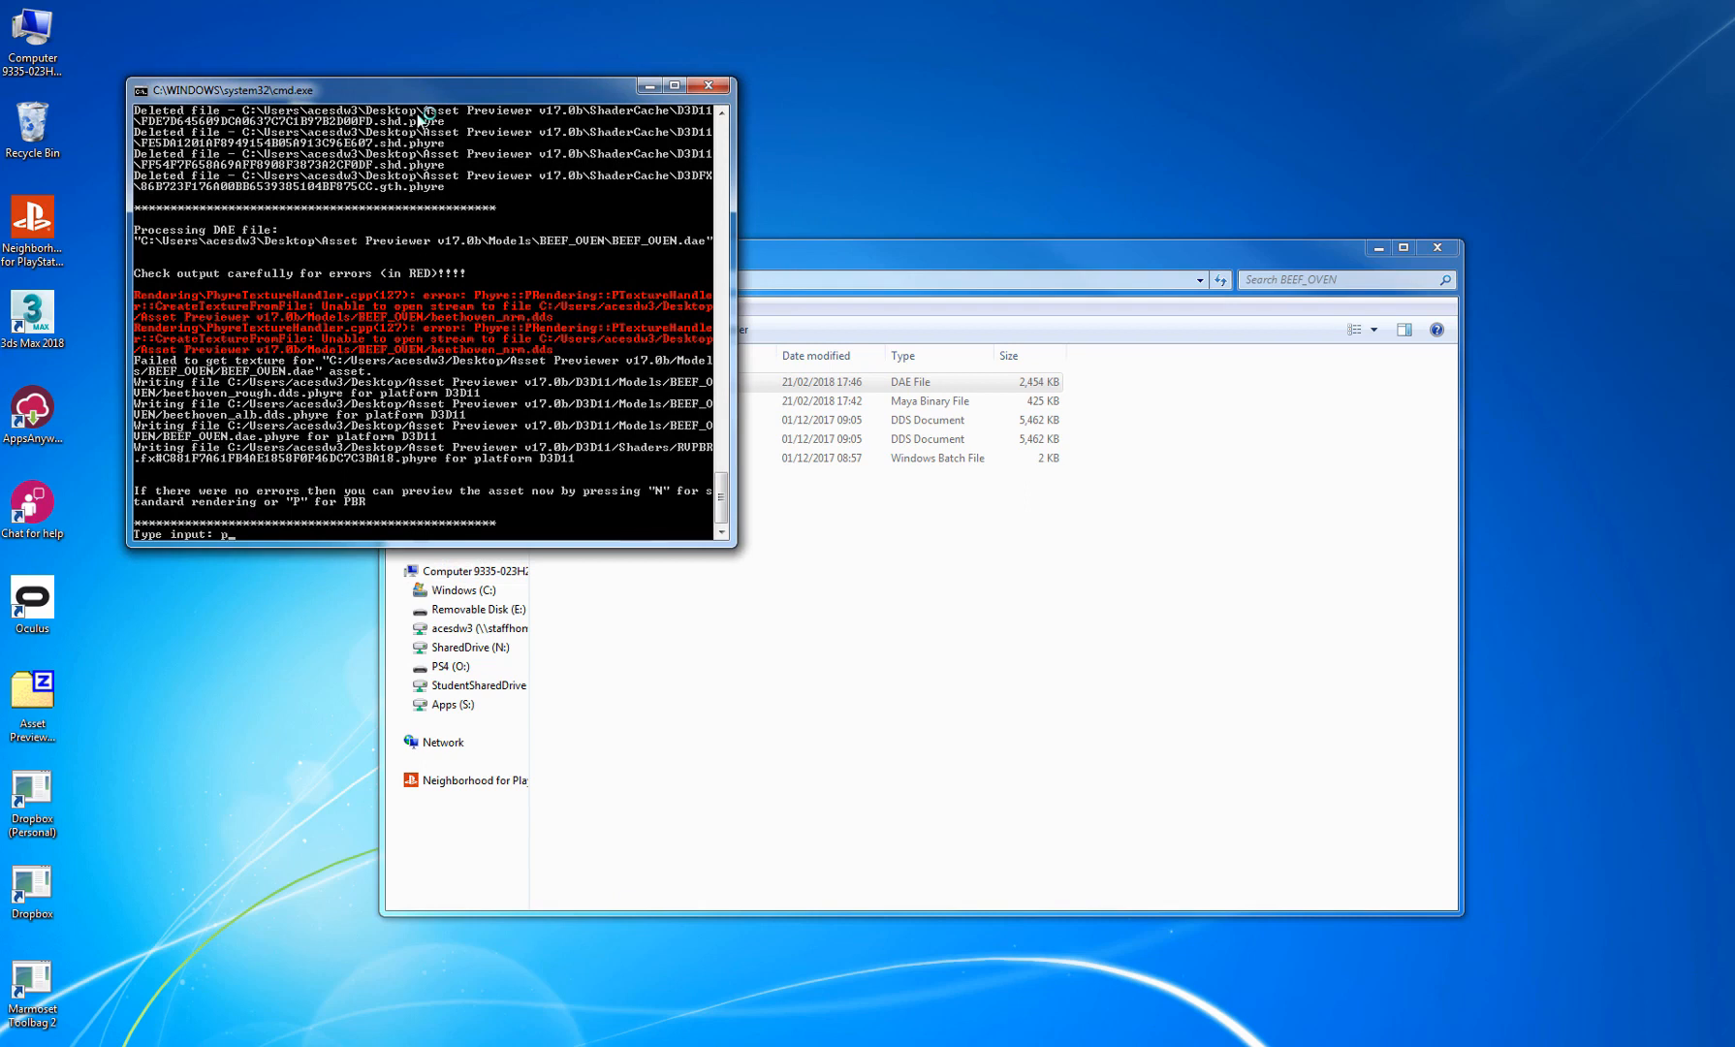
pyautogui.press('Return')
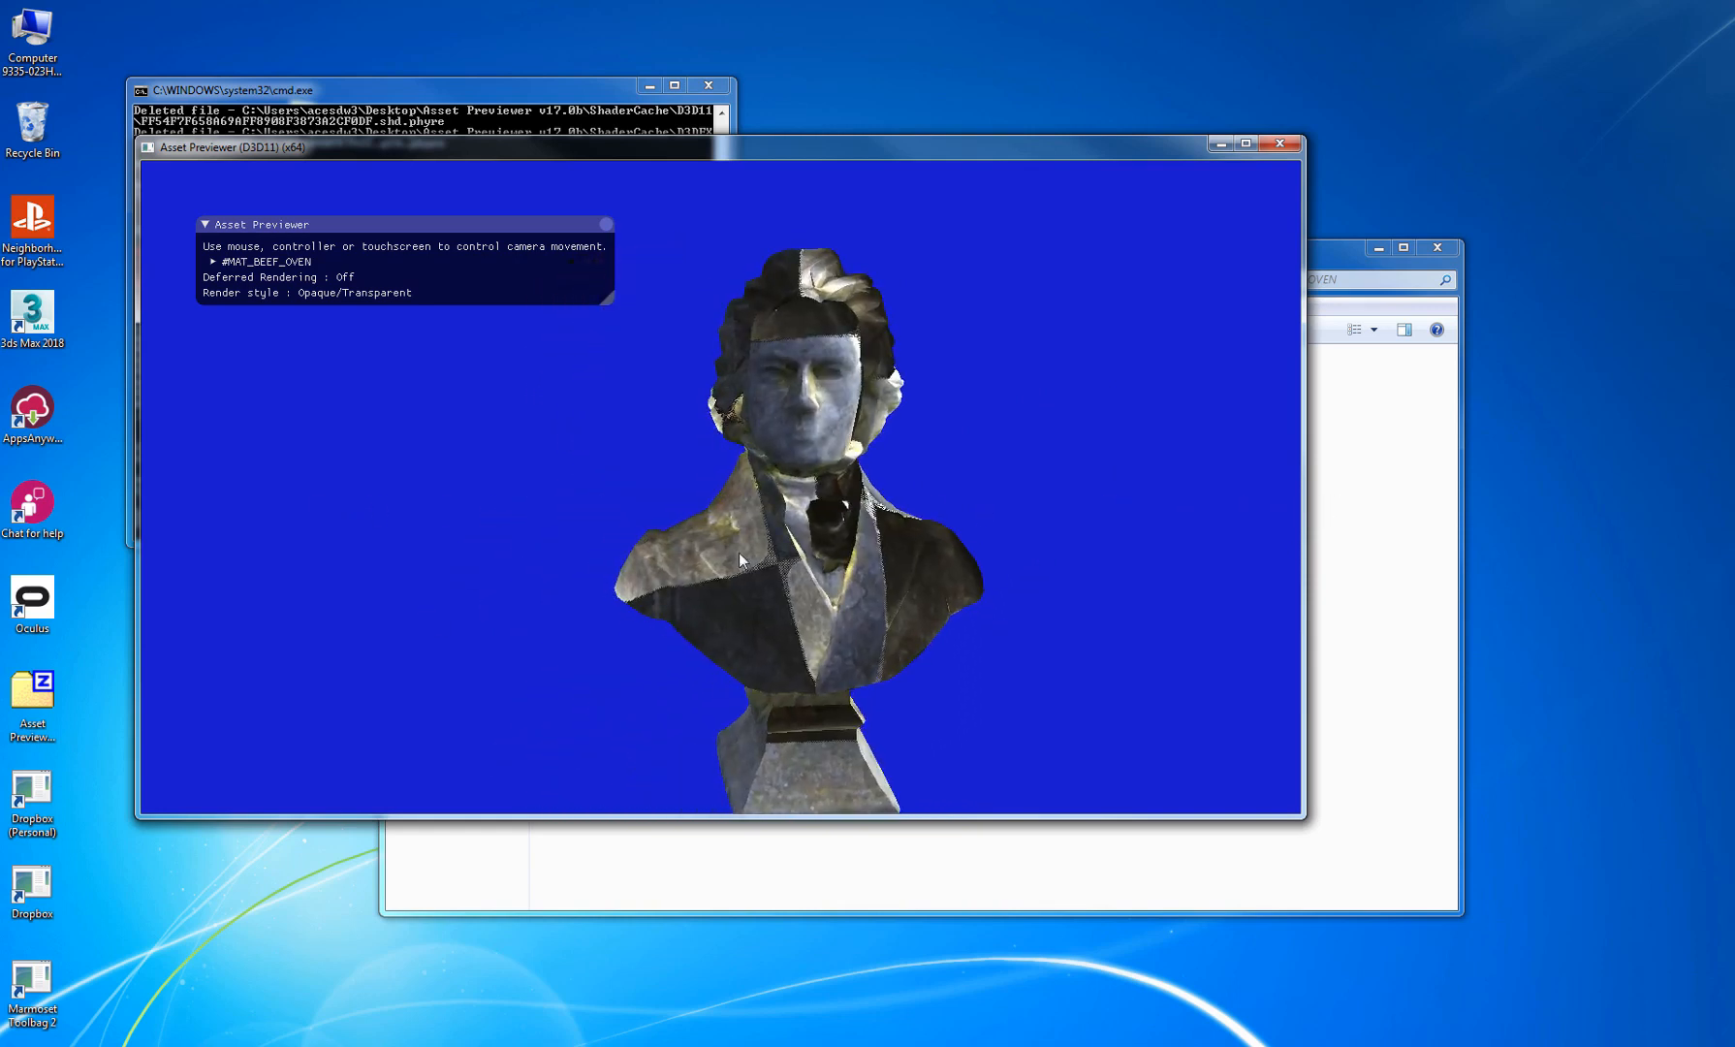
pyautogui.click(1279, 144)
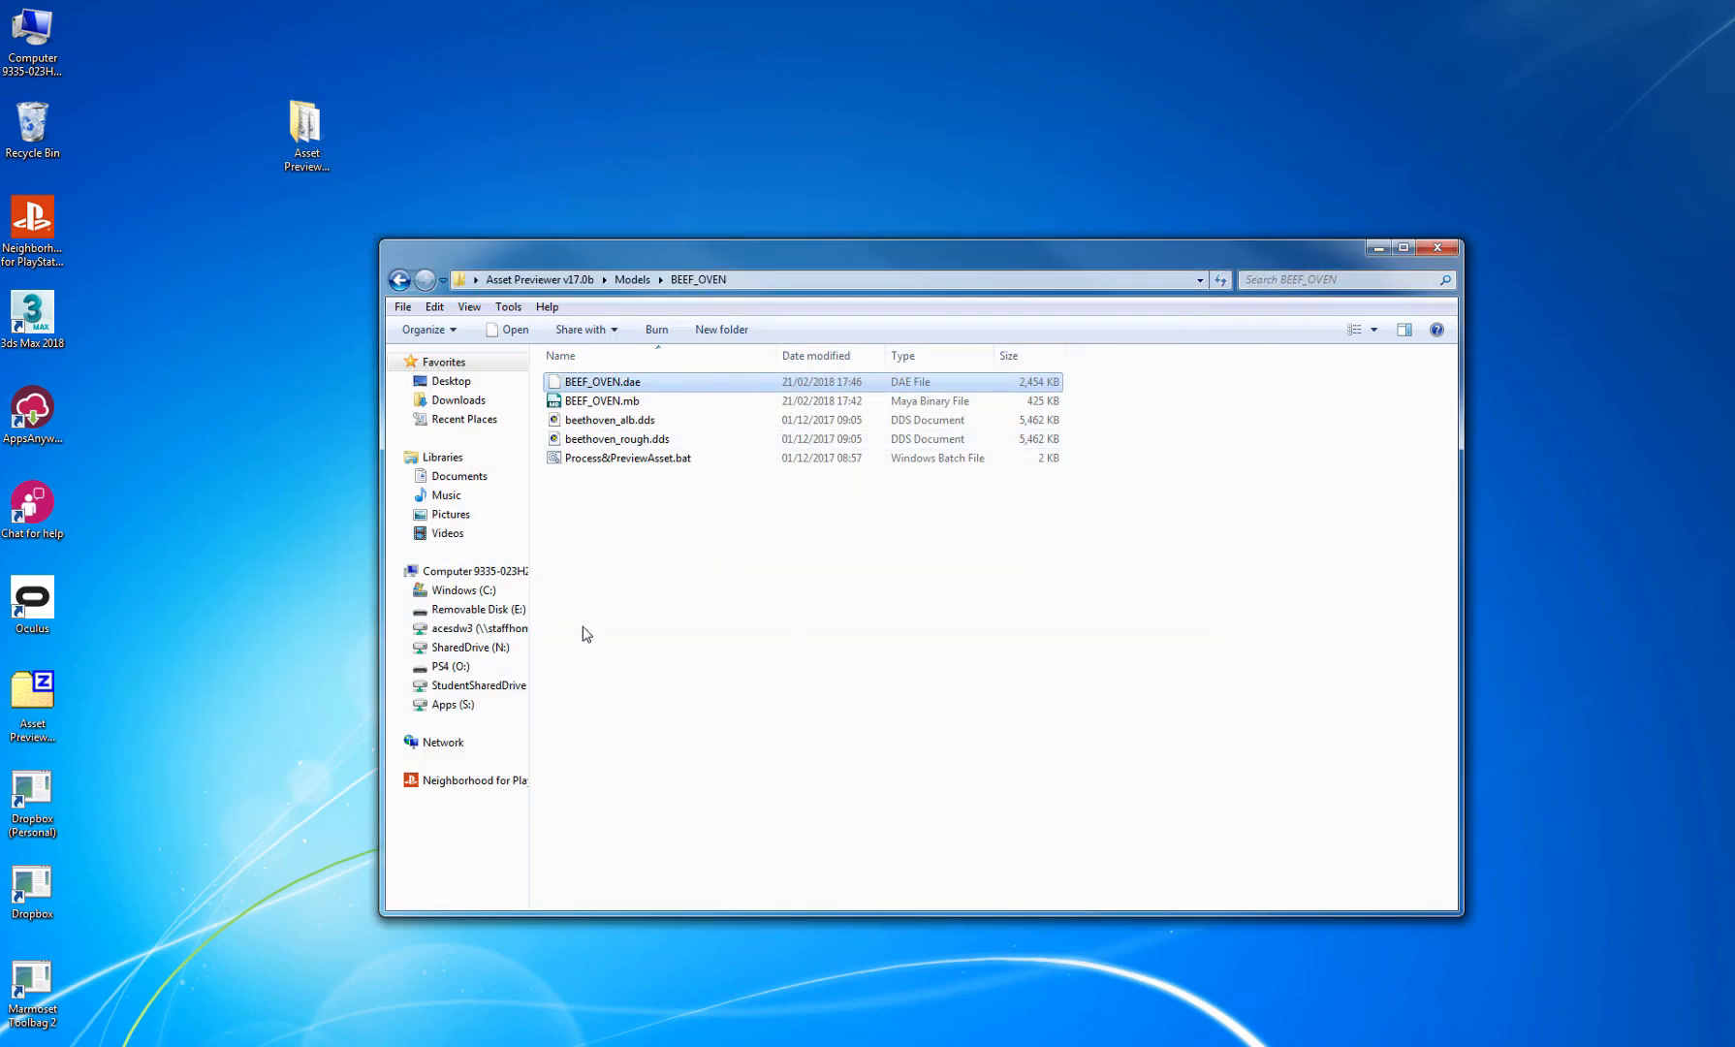
pyautogui.click(618, 515)
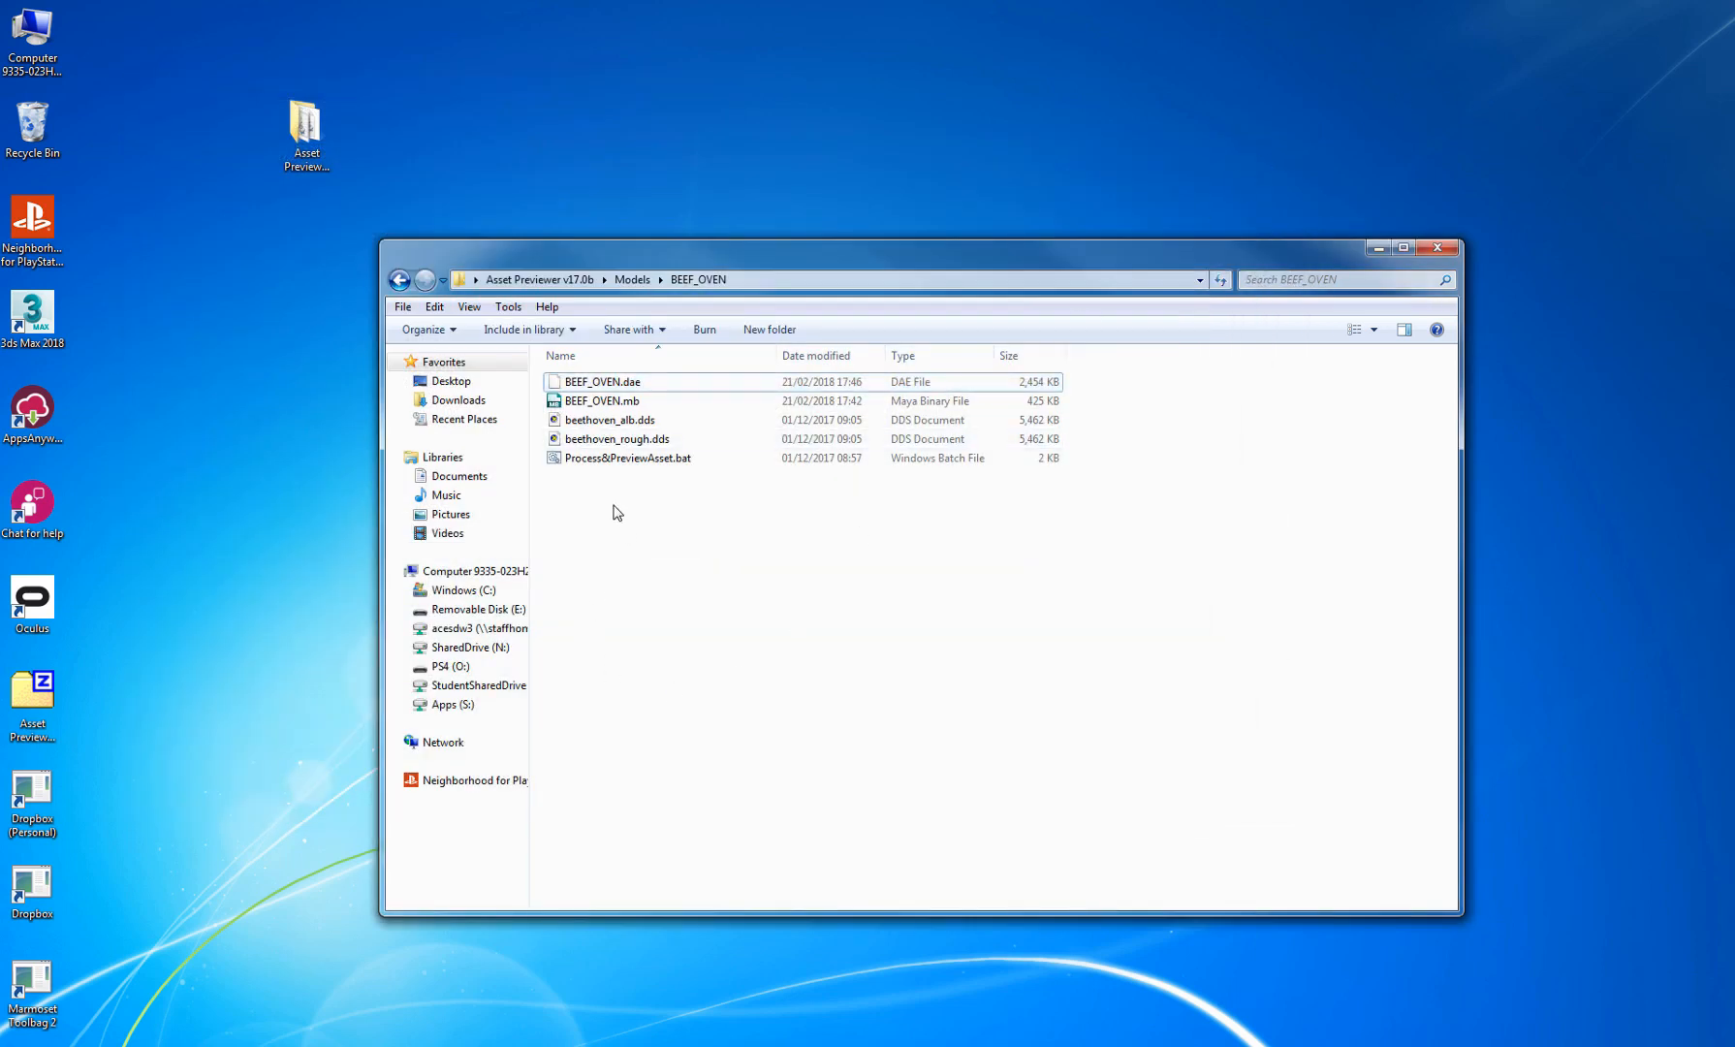
# - Leave the BEEF_OVEN folder, switch to Maya and save the BEEF_OVEN scene
pyautogui.click(399, 281)
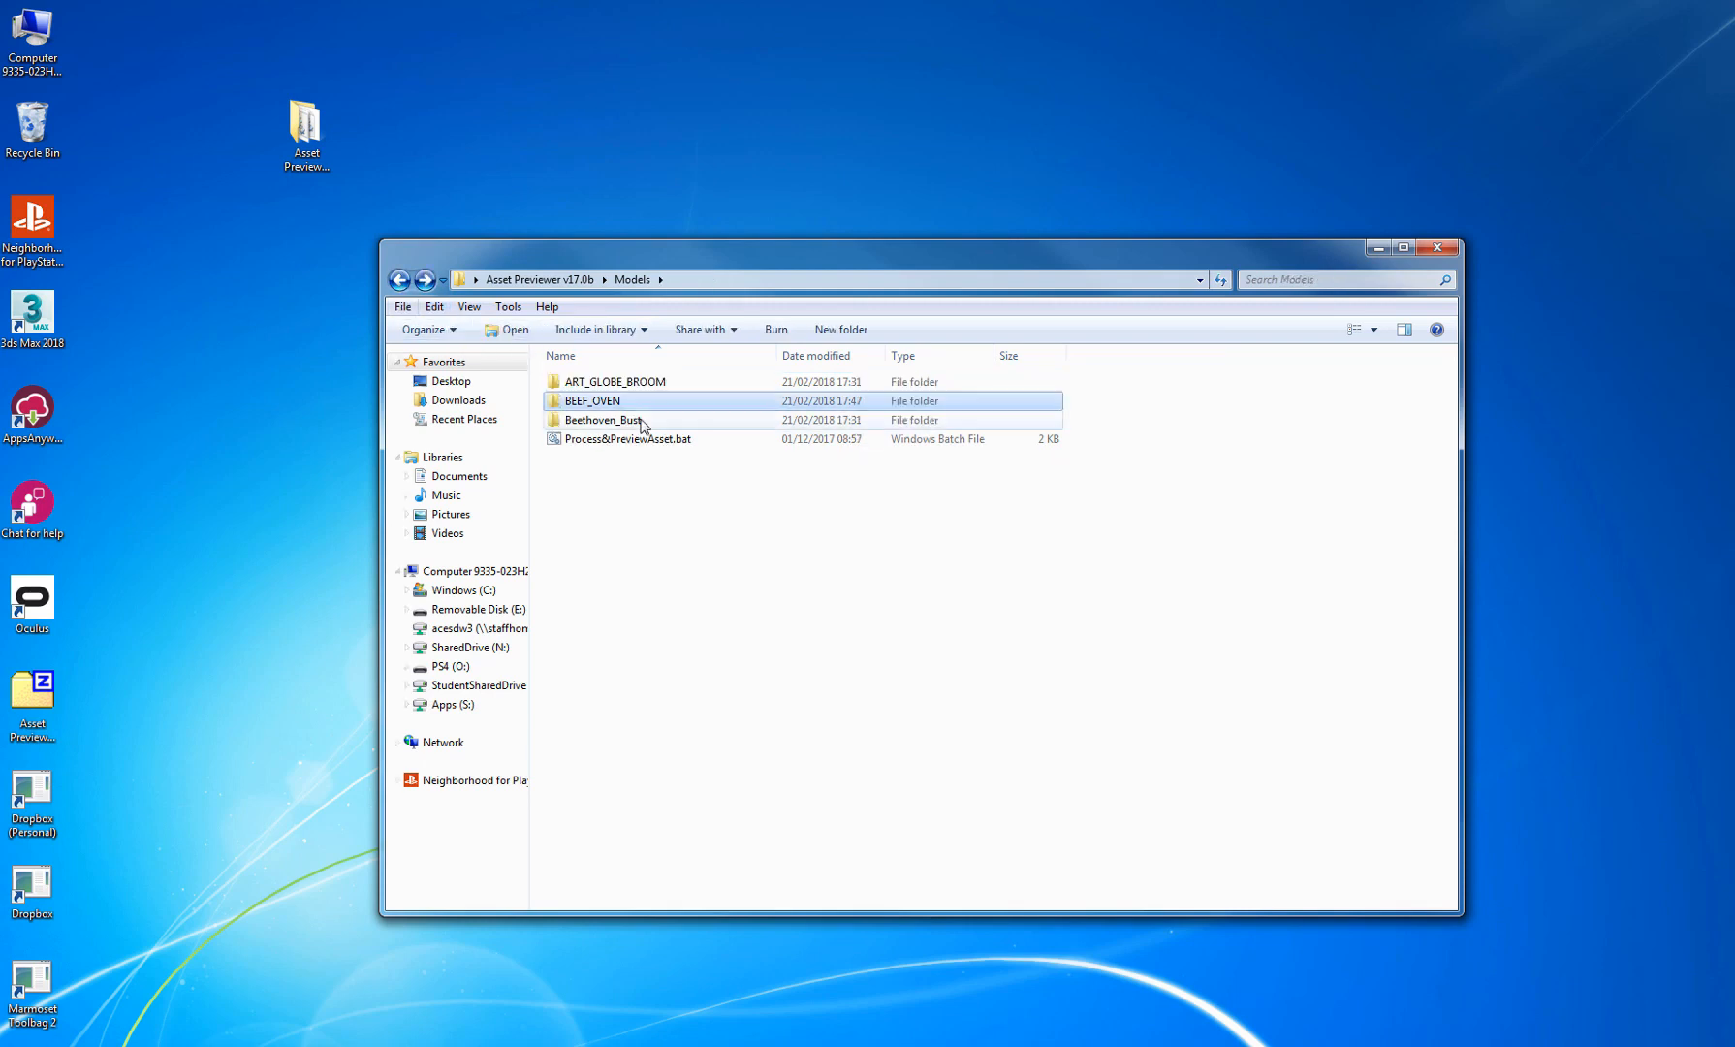
pyautogui.click(399, 280)
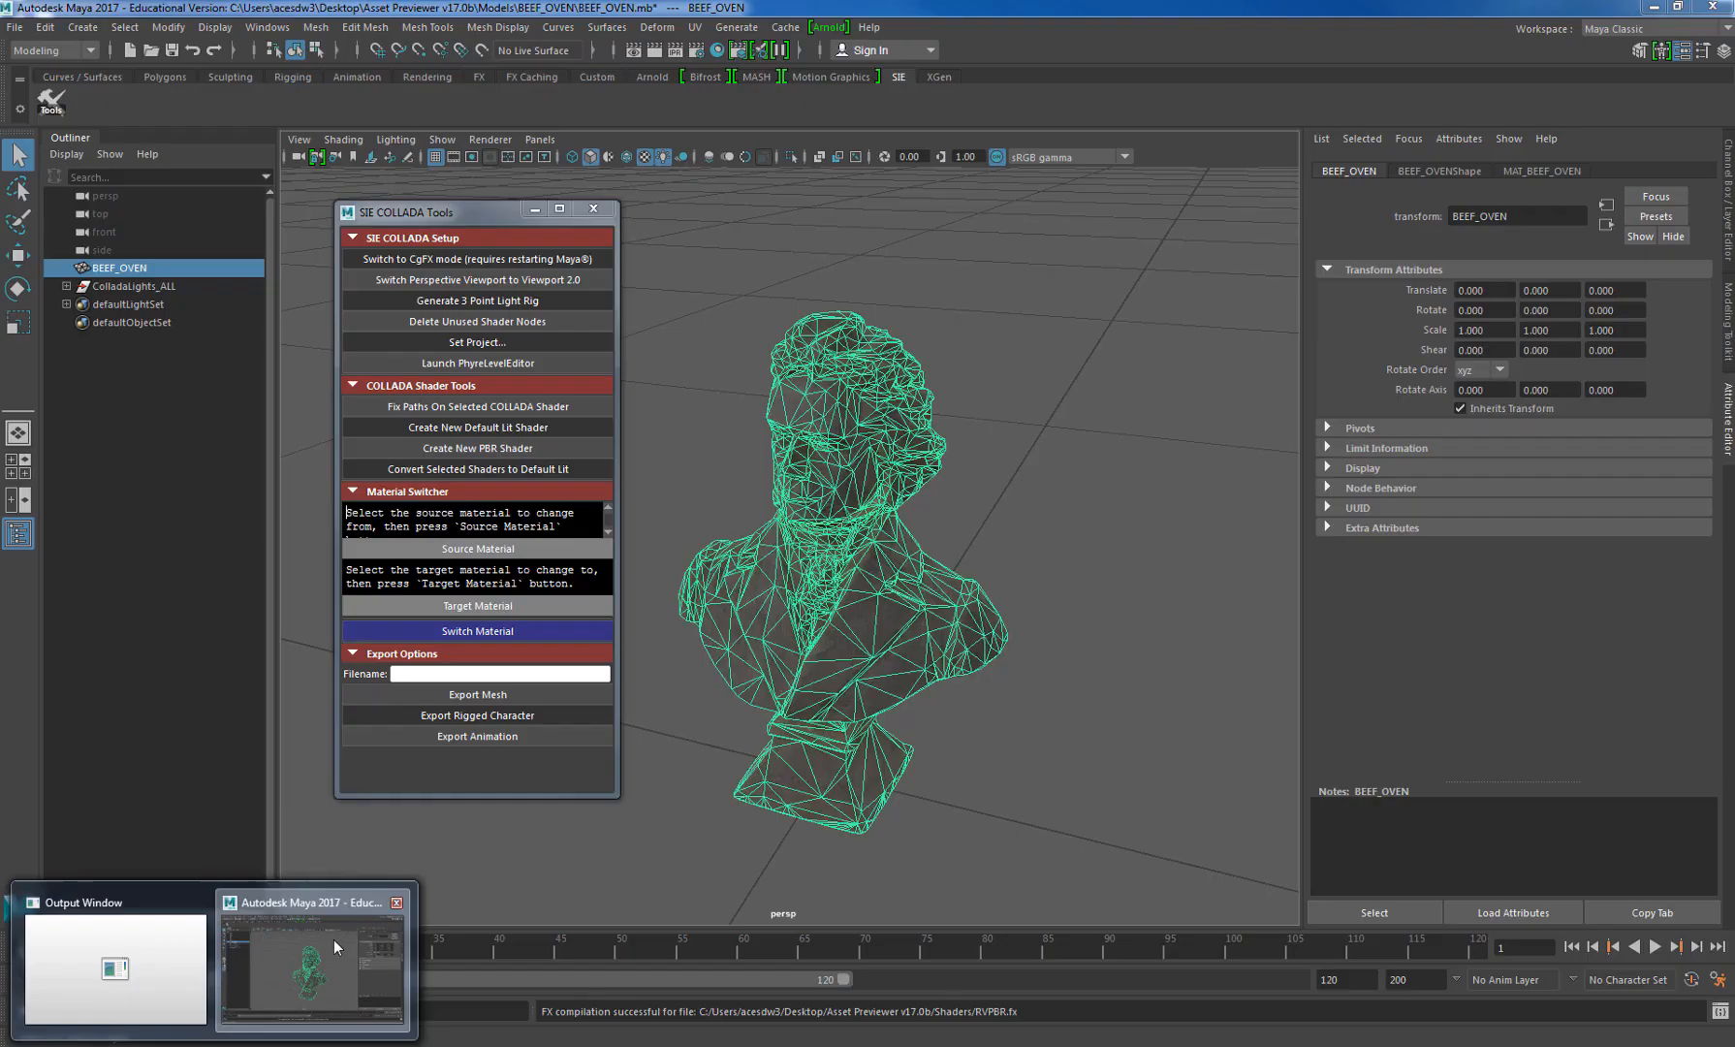
pyautogui.click(333, 939)
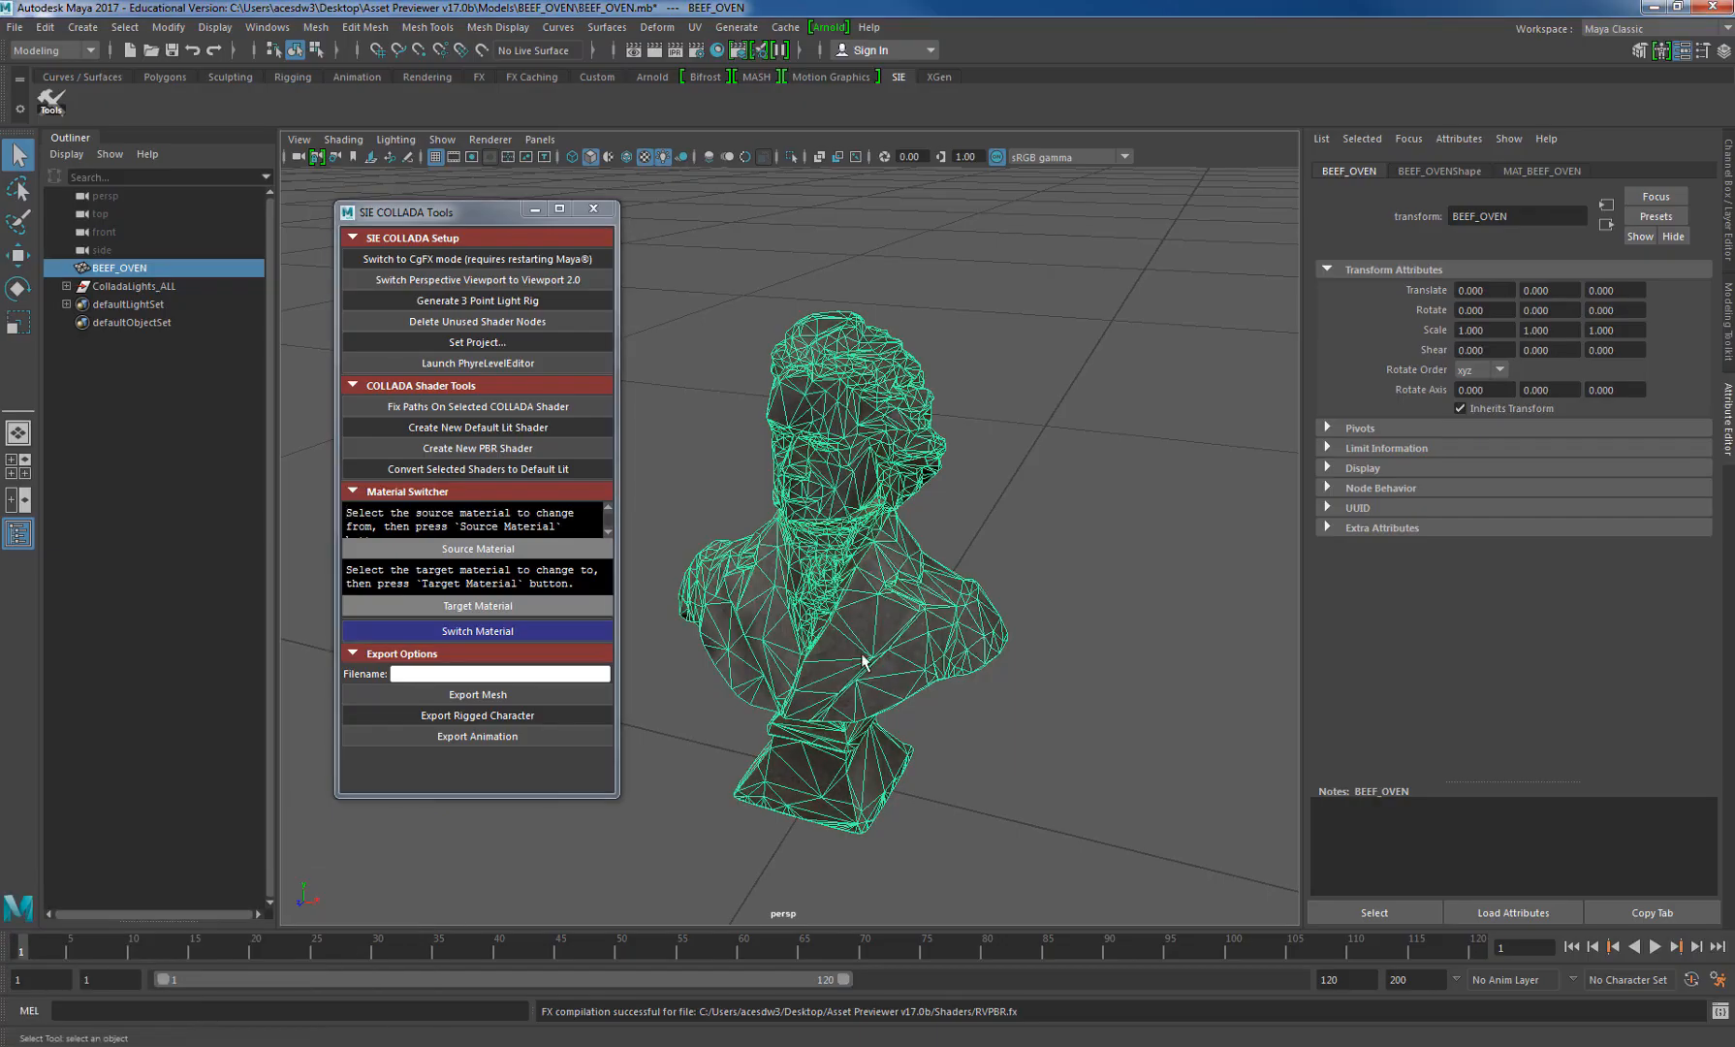
pyautogui.click(11, 29)
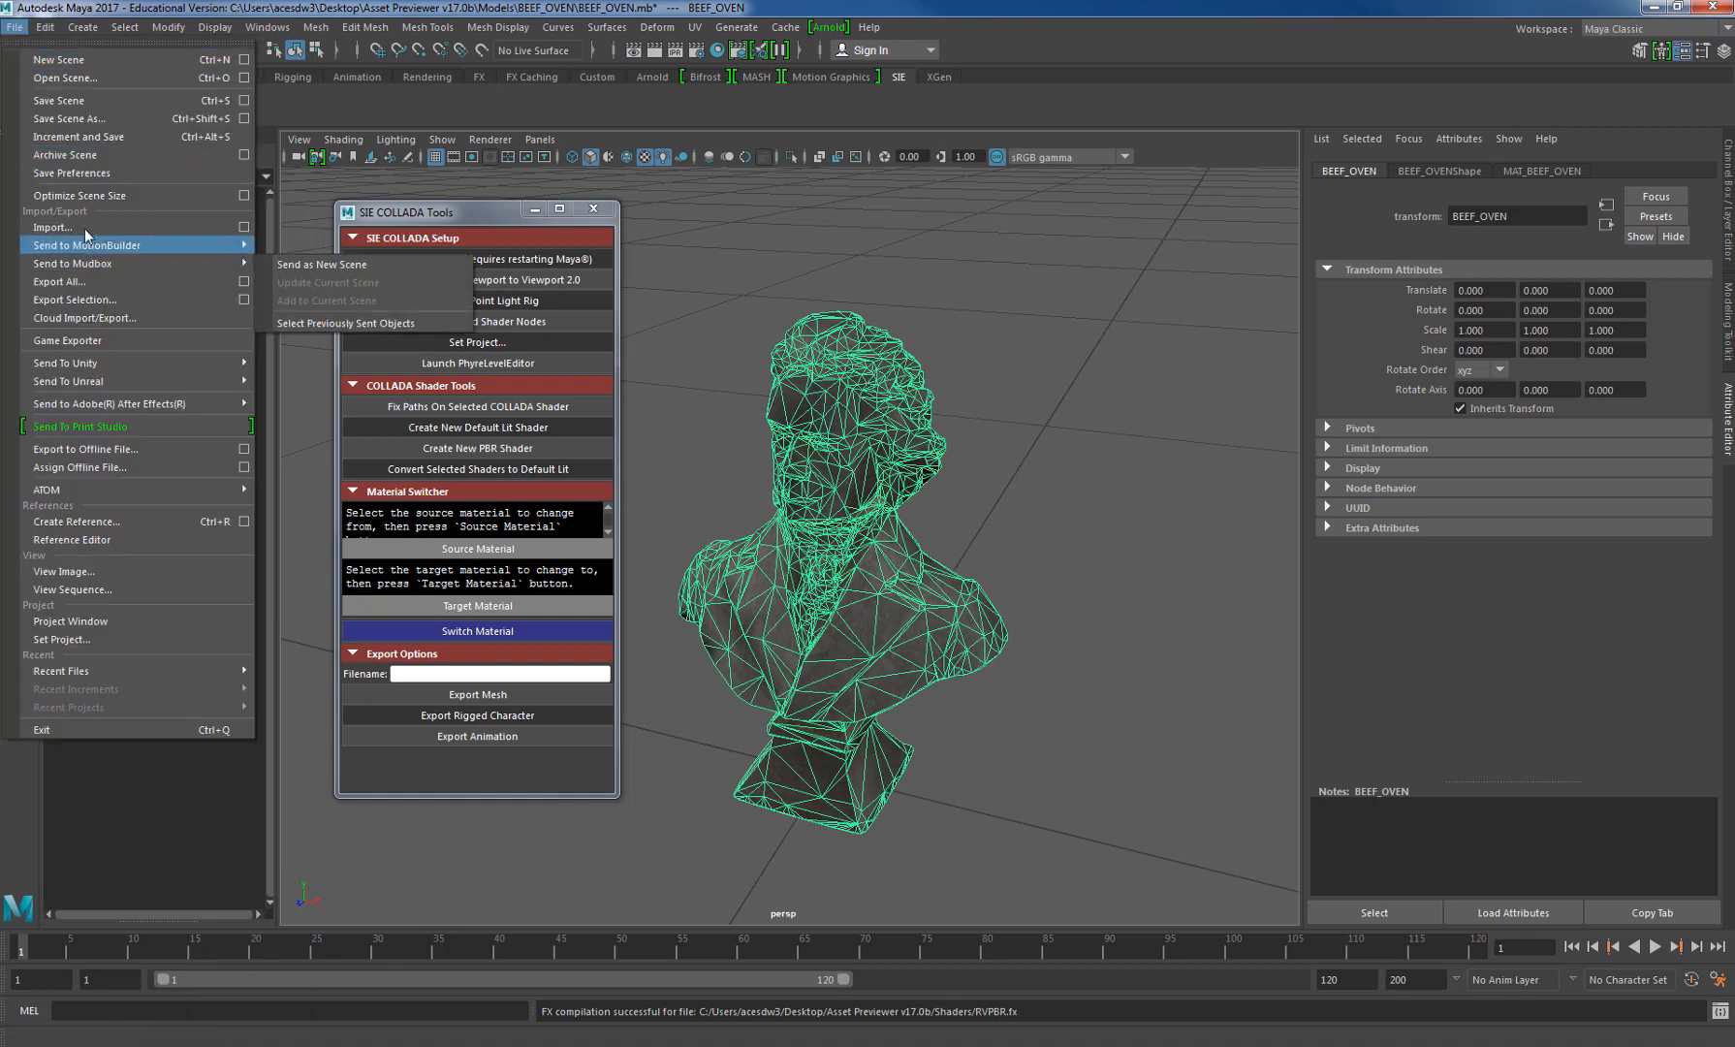
pyautogui.click(68, 100)
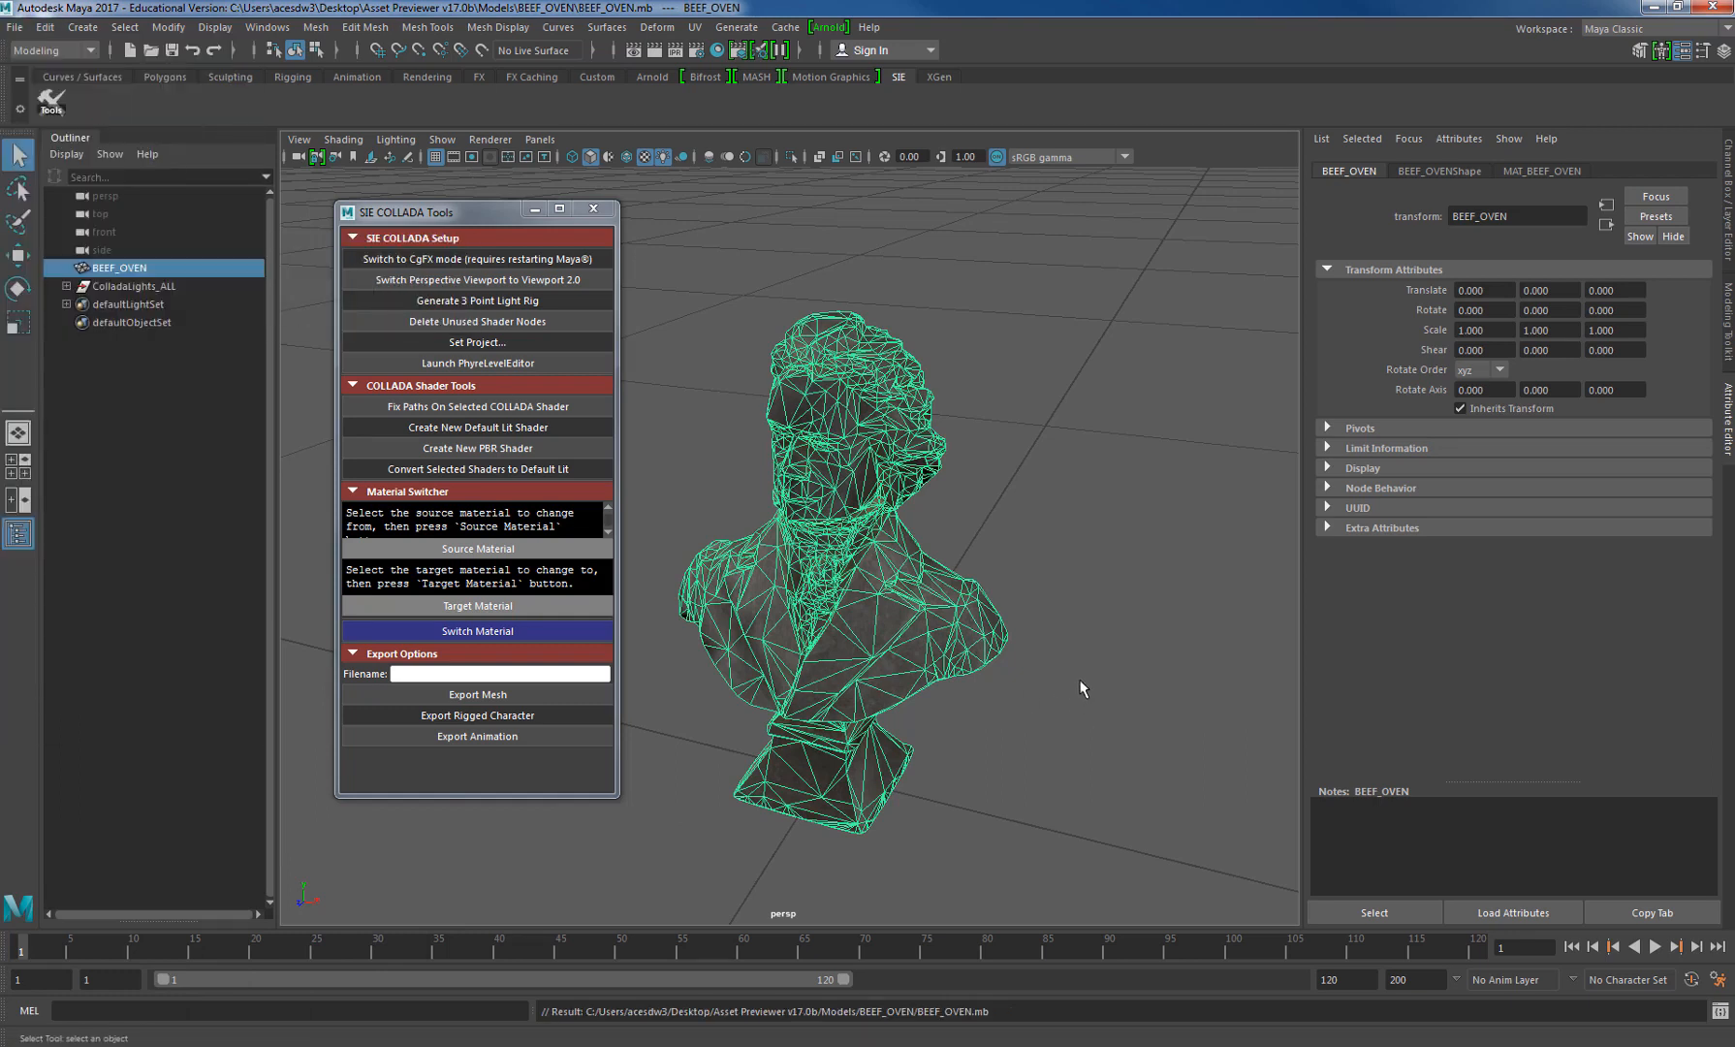
pyautogui.click(1046, 662)
pyautogui.moveTo(1073, 701)
pyautogui.keyDown('alt'); pyautogui.mouseDown()
pyautogui.moveTo(941, 666)
pyautogui.moveTo(1019, 655)
pyautogui.moveTo(1045, 695)
pyautogui.mouseUp(); pyautogui.keyUp('alt')
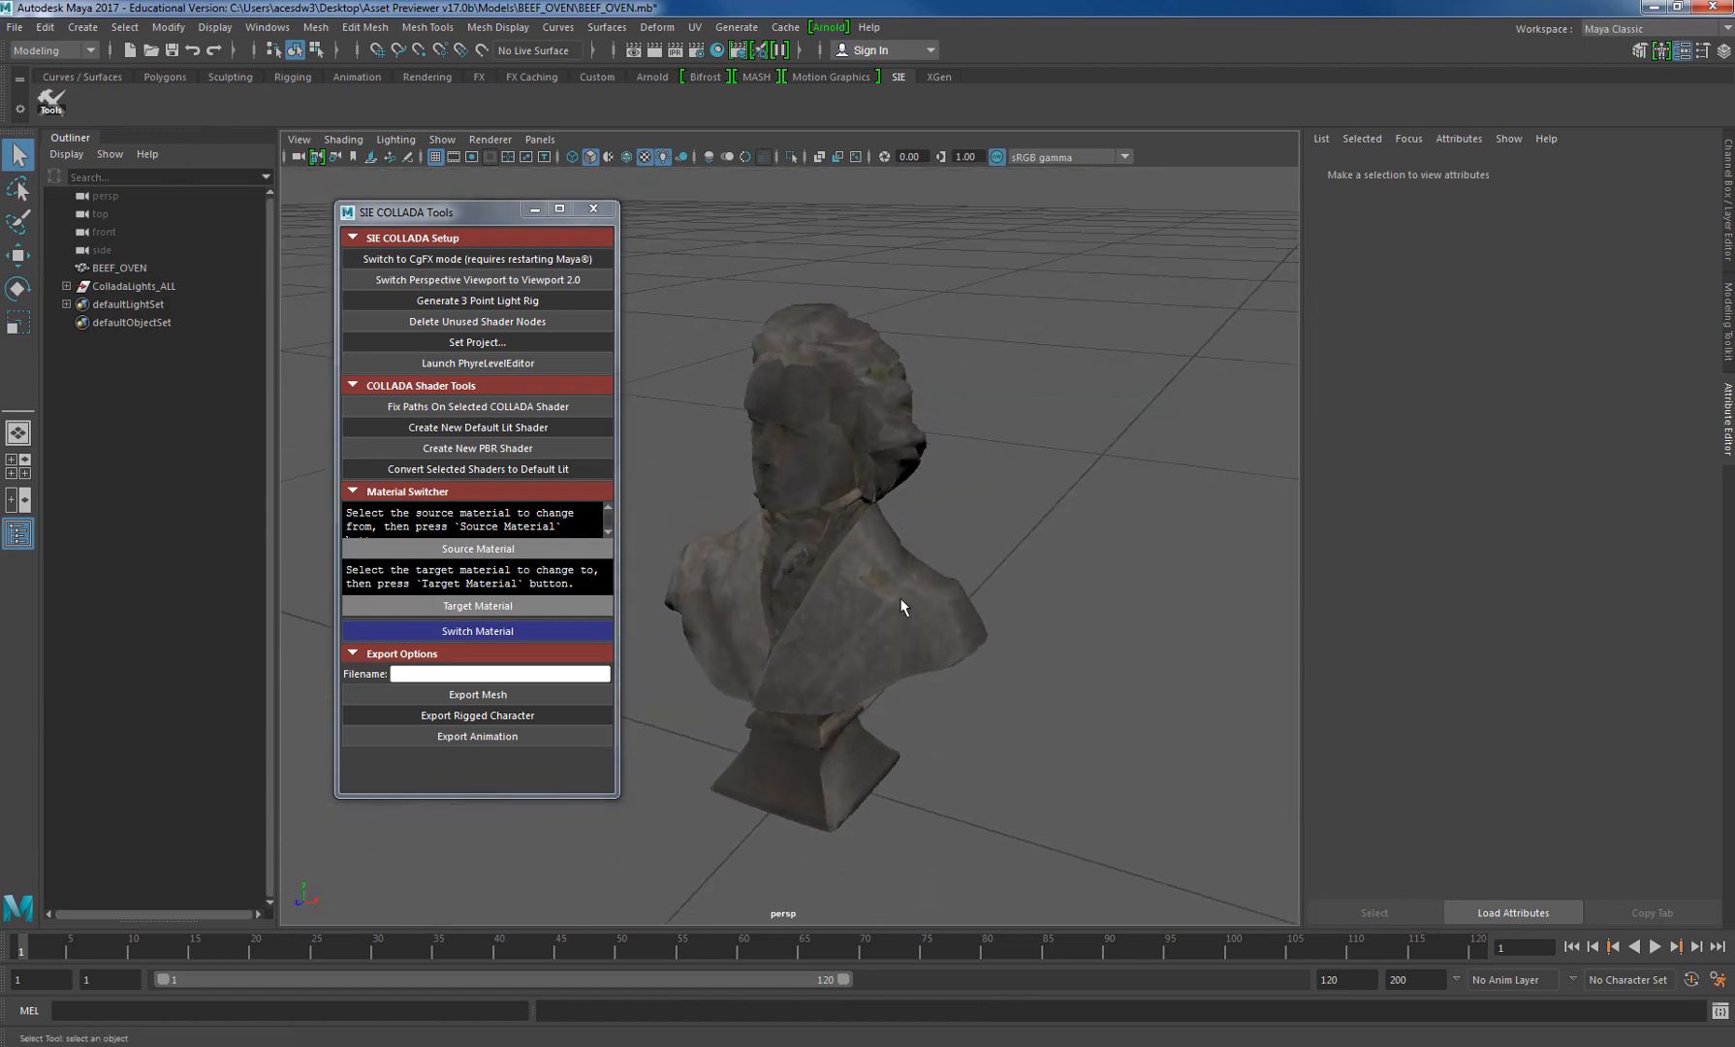
pyautogui.click(868, 588)
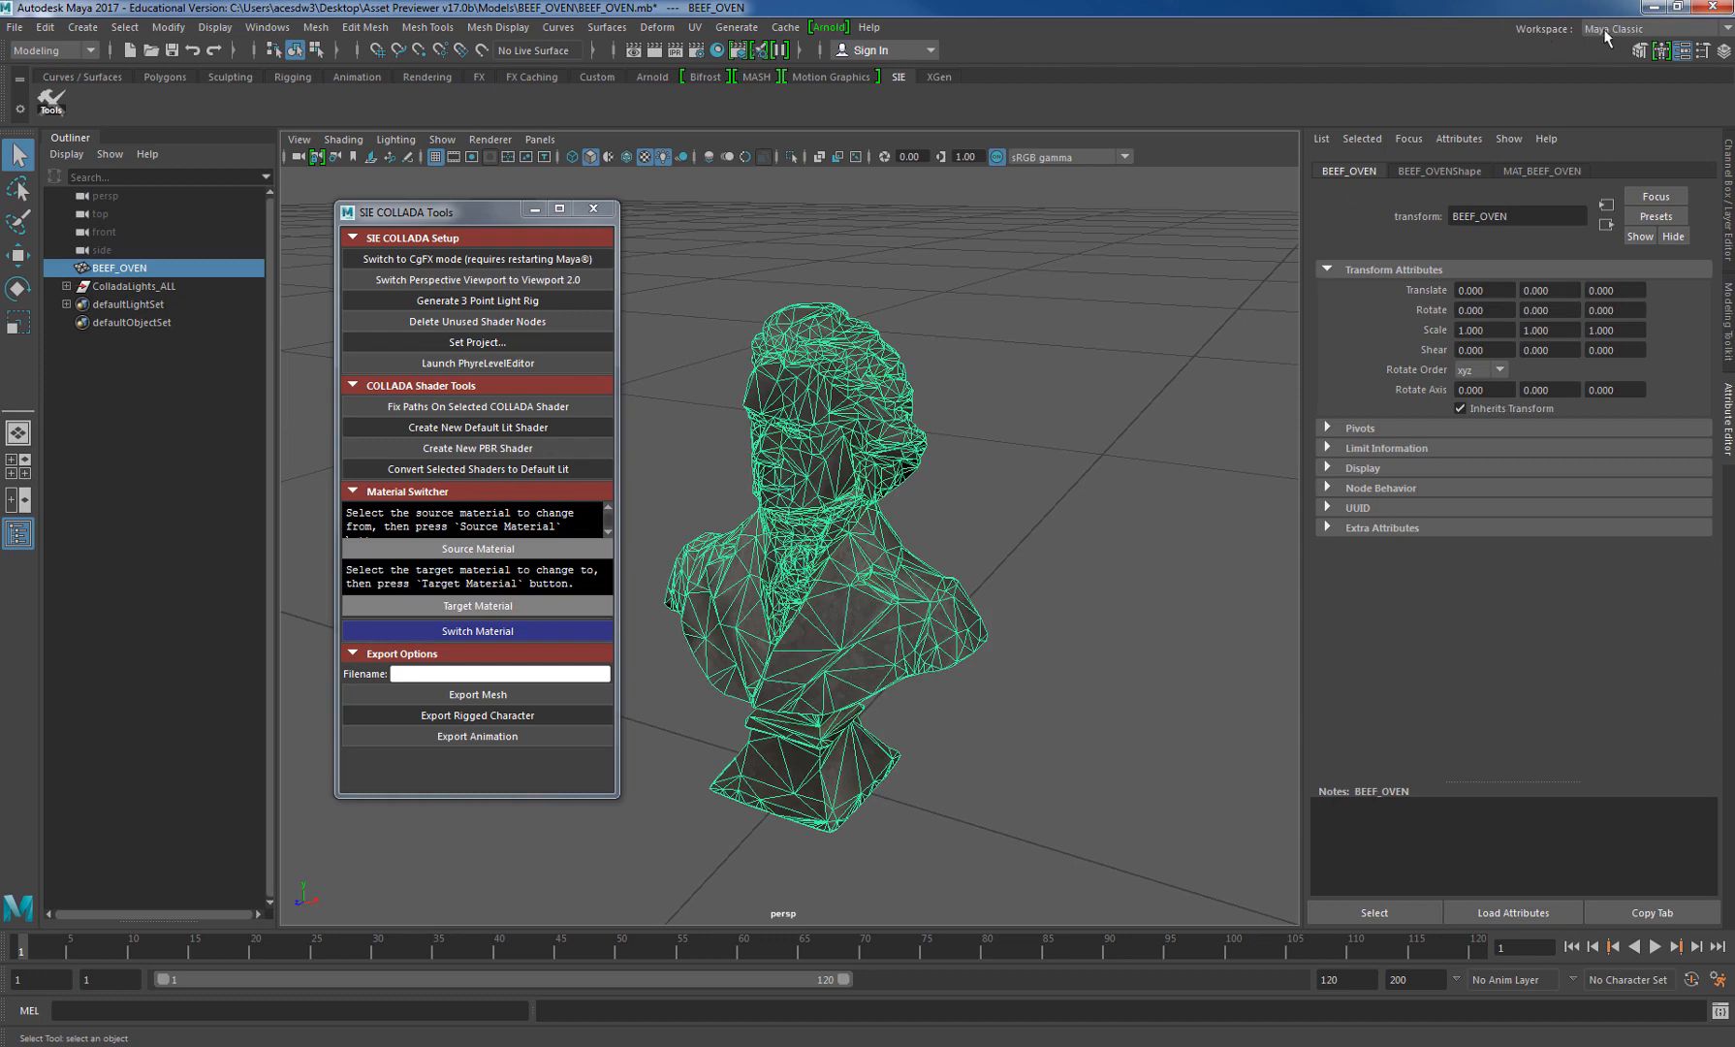
pyautogui.click(1125, 380)
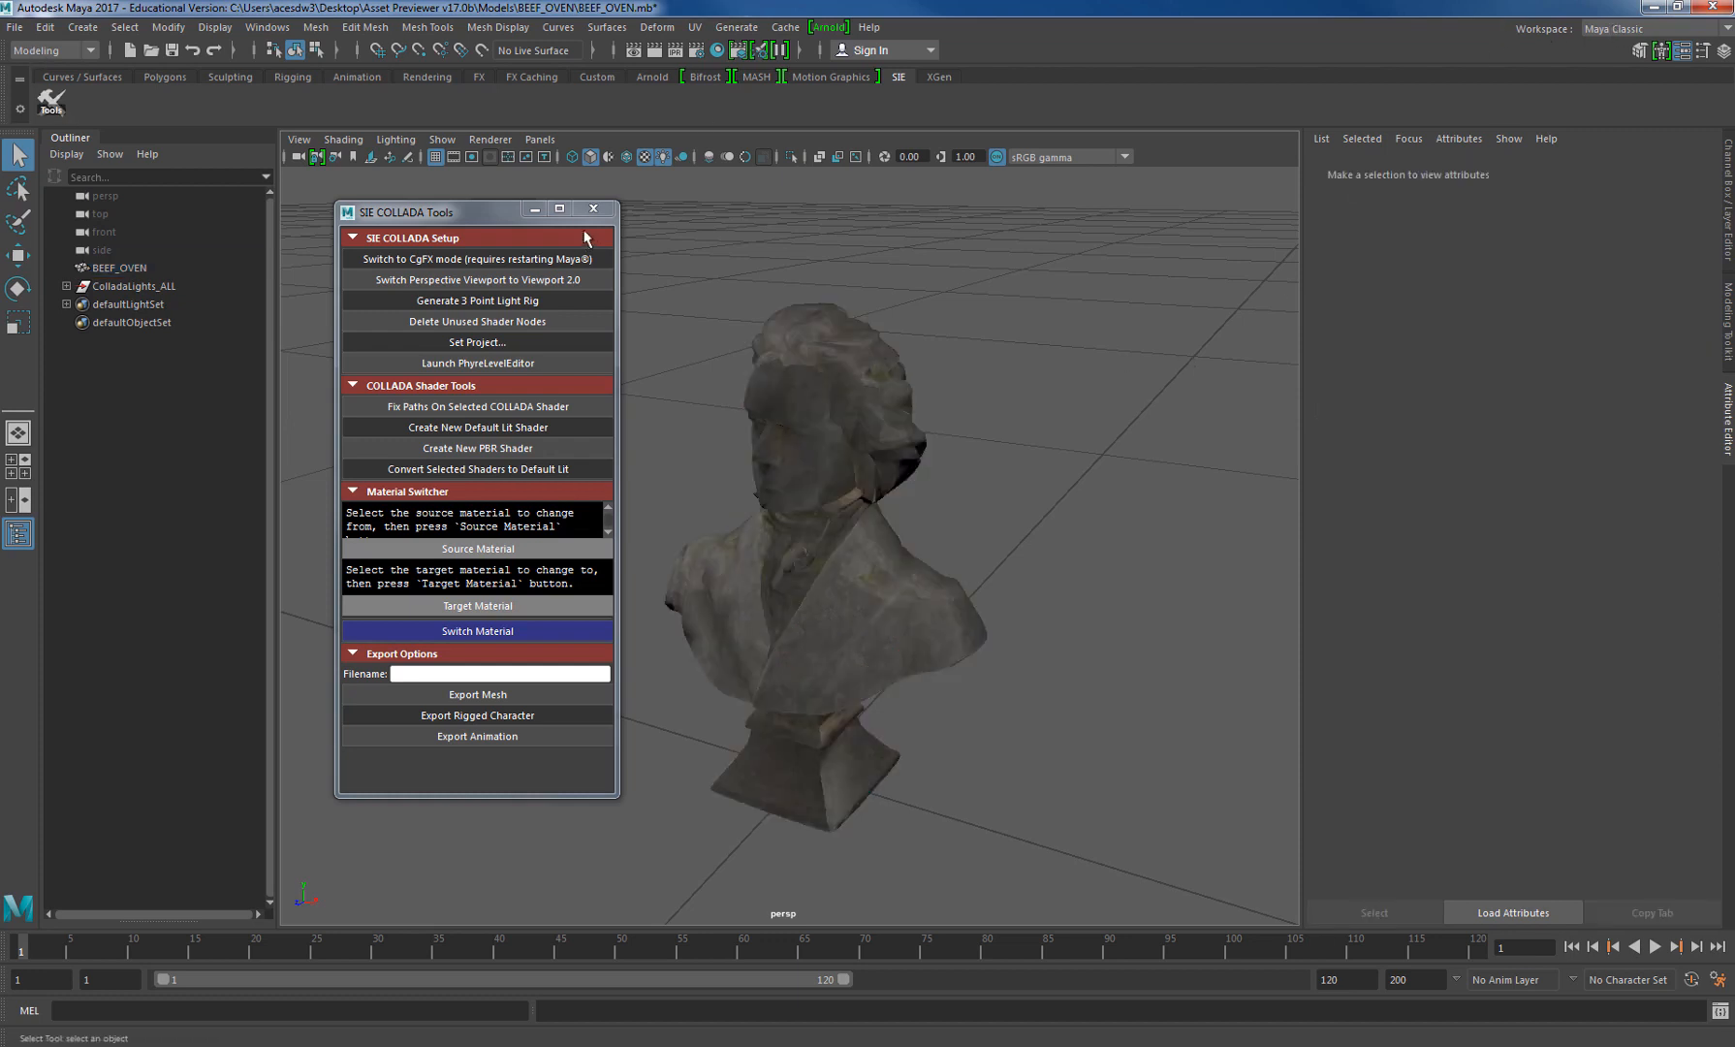
# - Open the scene ART_GLOBE_BROOM.mb from the ART_GLOBE_BROOM folder inside Models, without saving changes to the bust scene
pyautogui.click(15, 27)
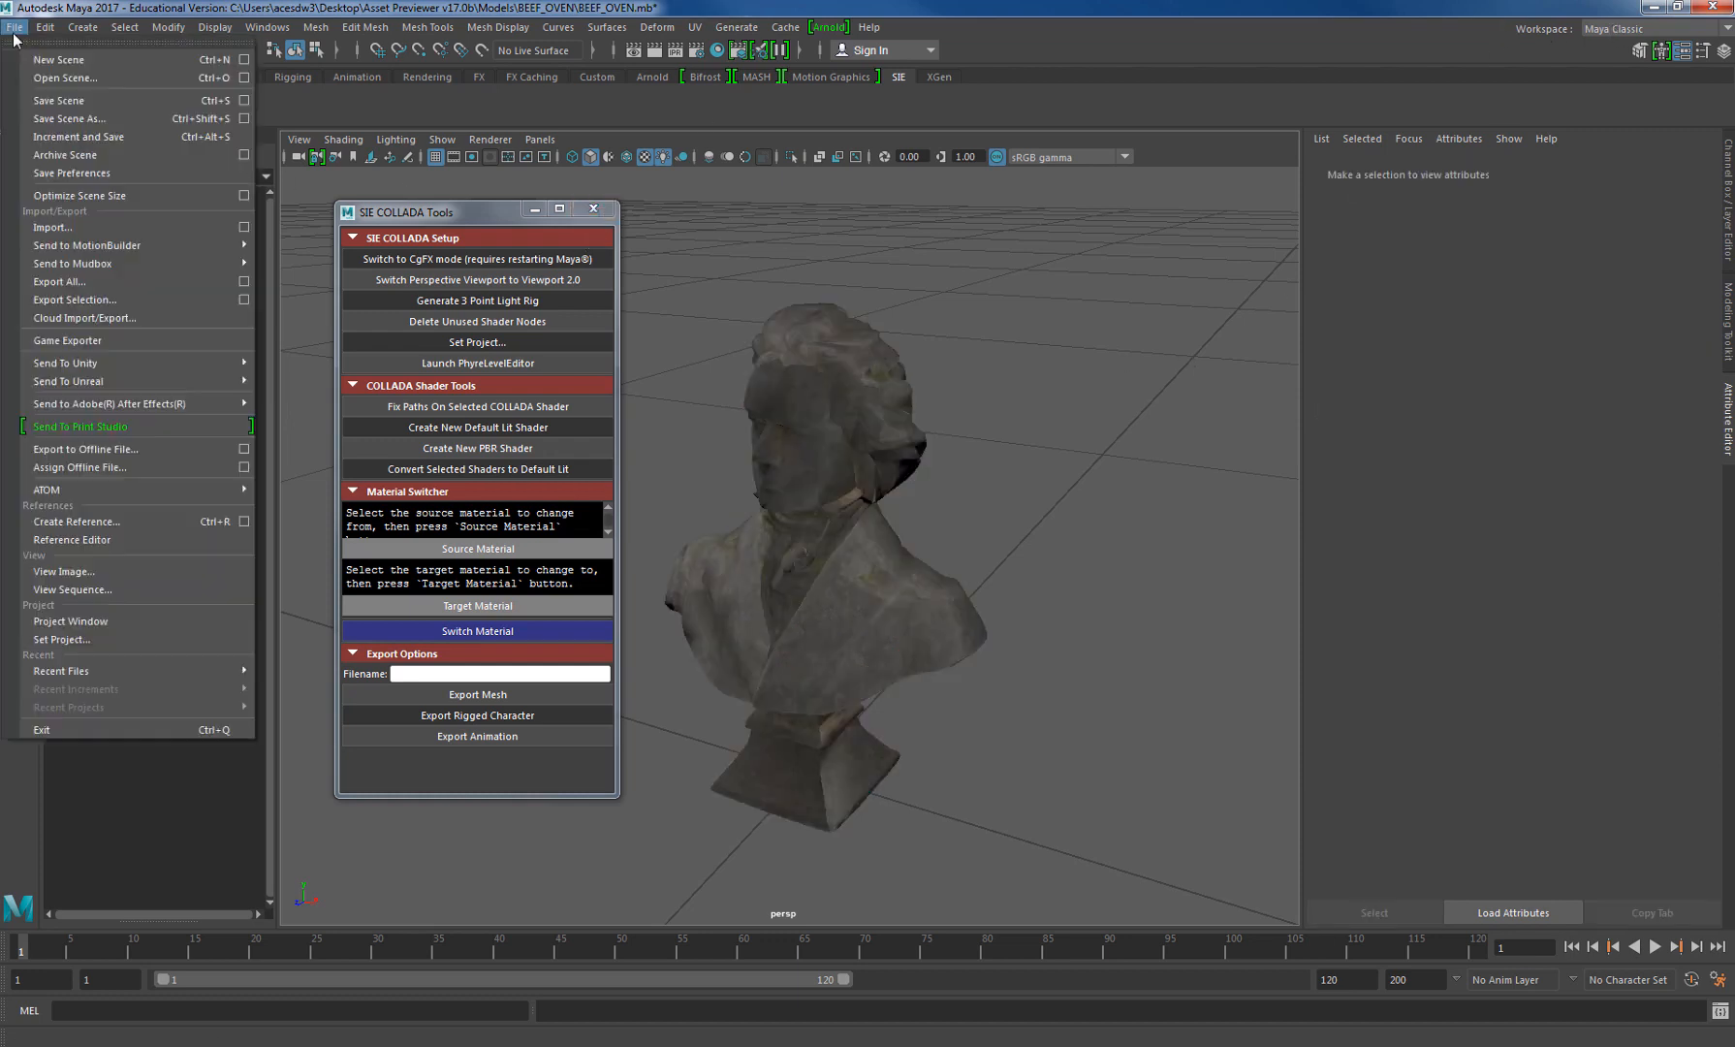
pyautogui.click(73, 85)
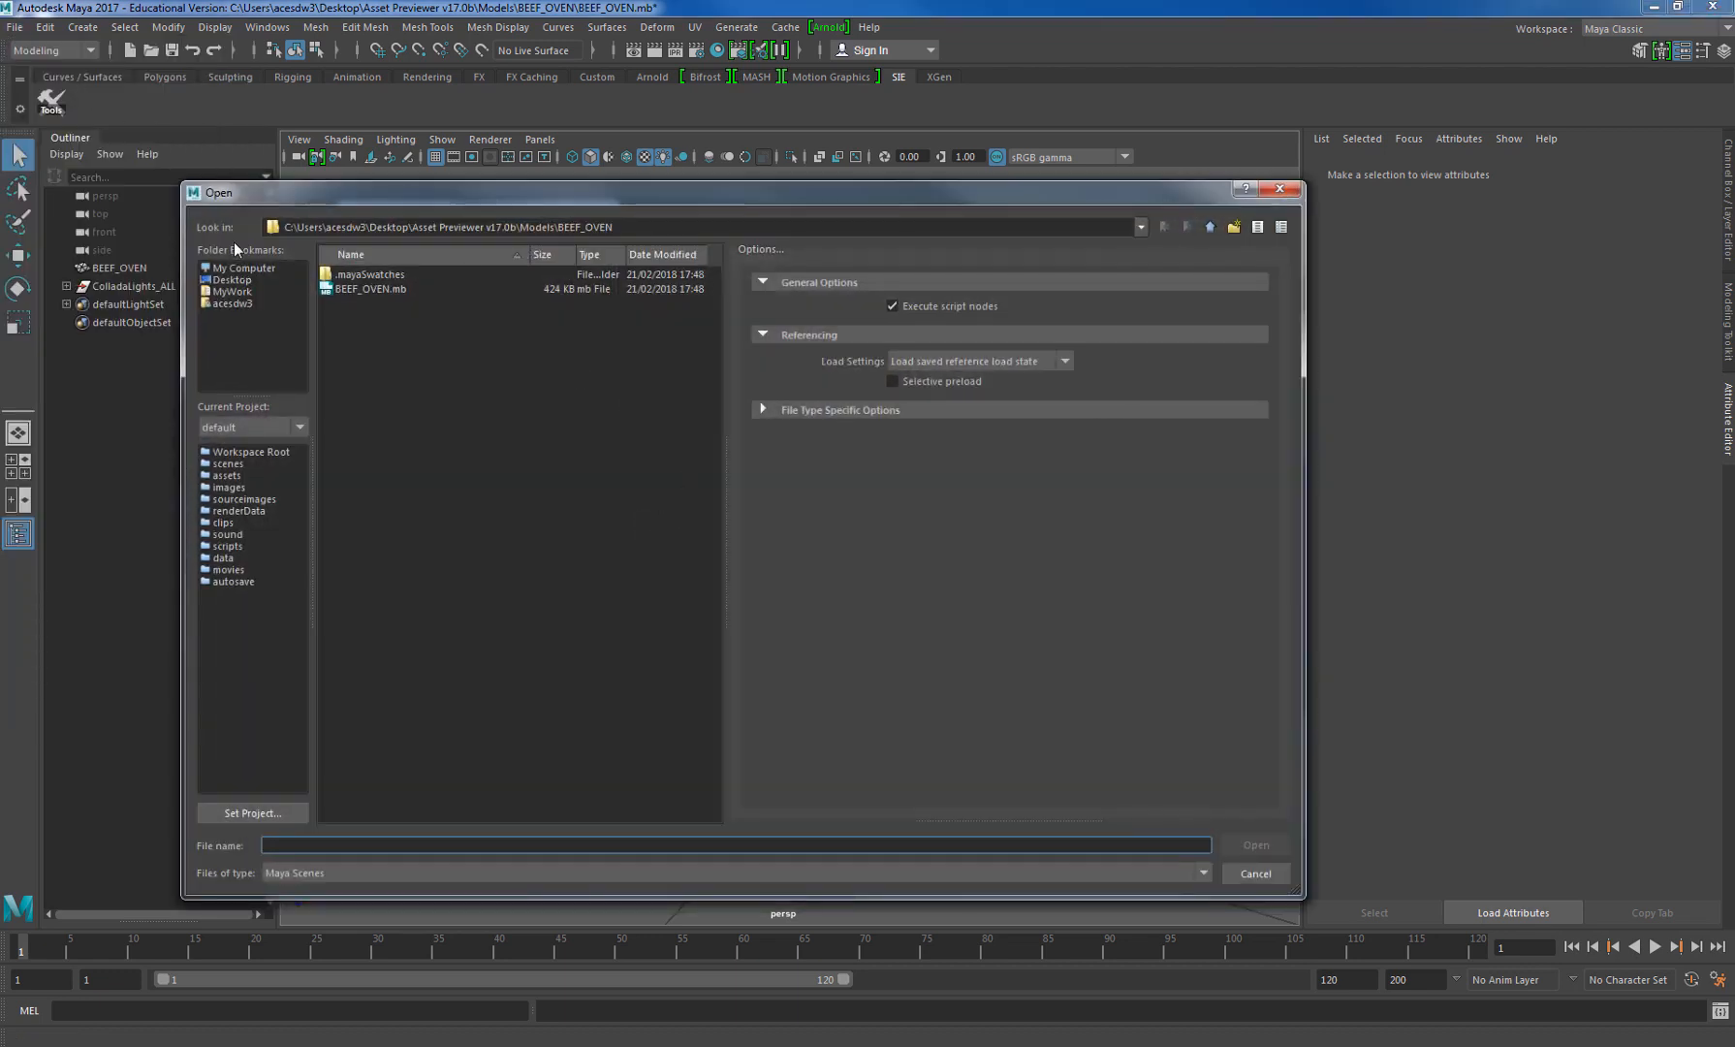
pyautogui.click(374, 275)
pyautogui.click(544, 228)
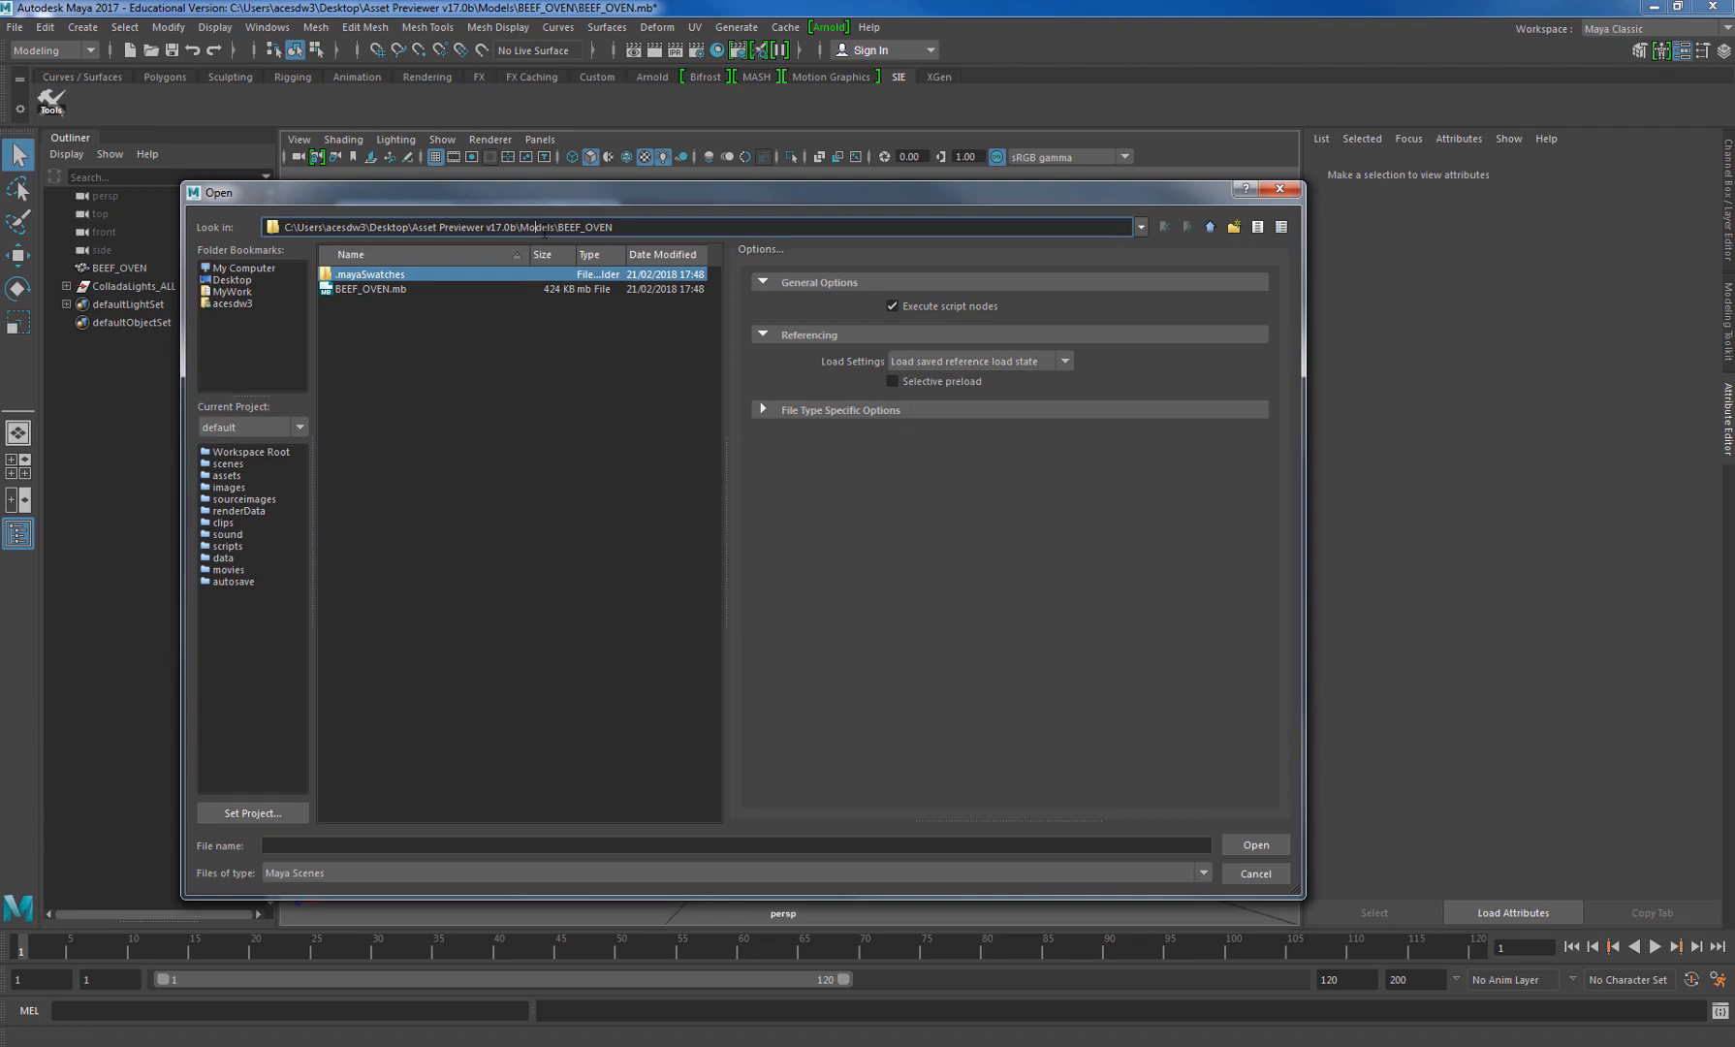
pyautogui.moveTo(622, 229); pyautogui.dragTo(558, 229)
pyautogui.press('BackSpace')
pyautogui.click(391, 286)
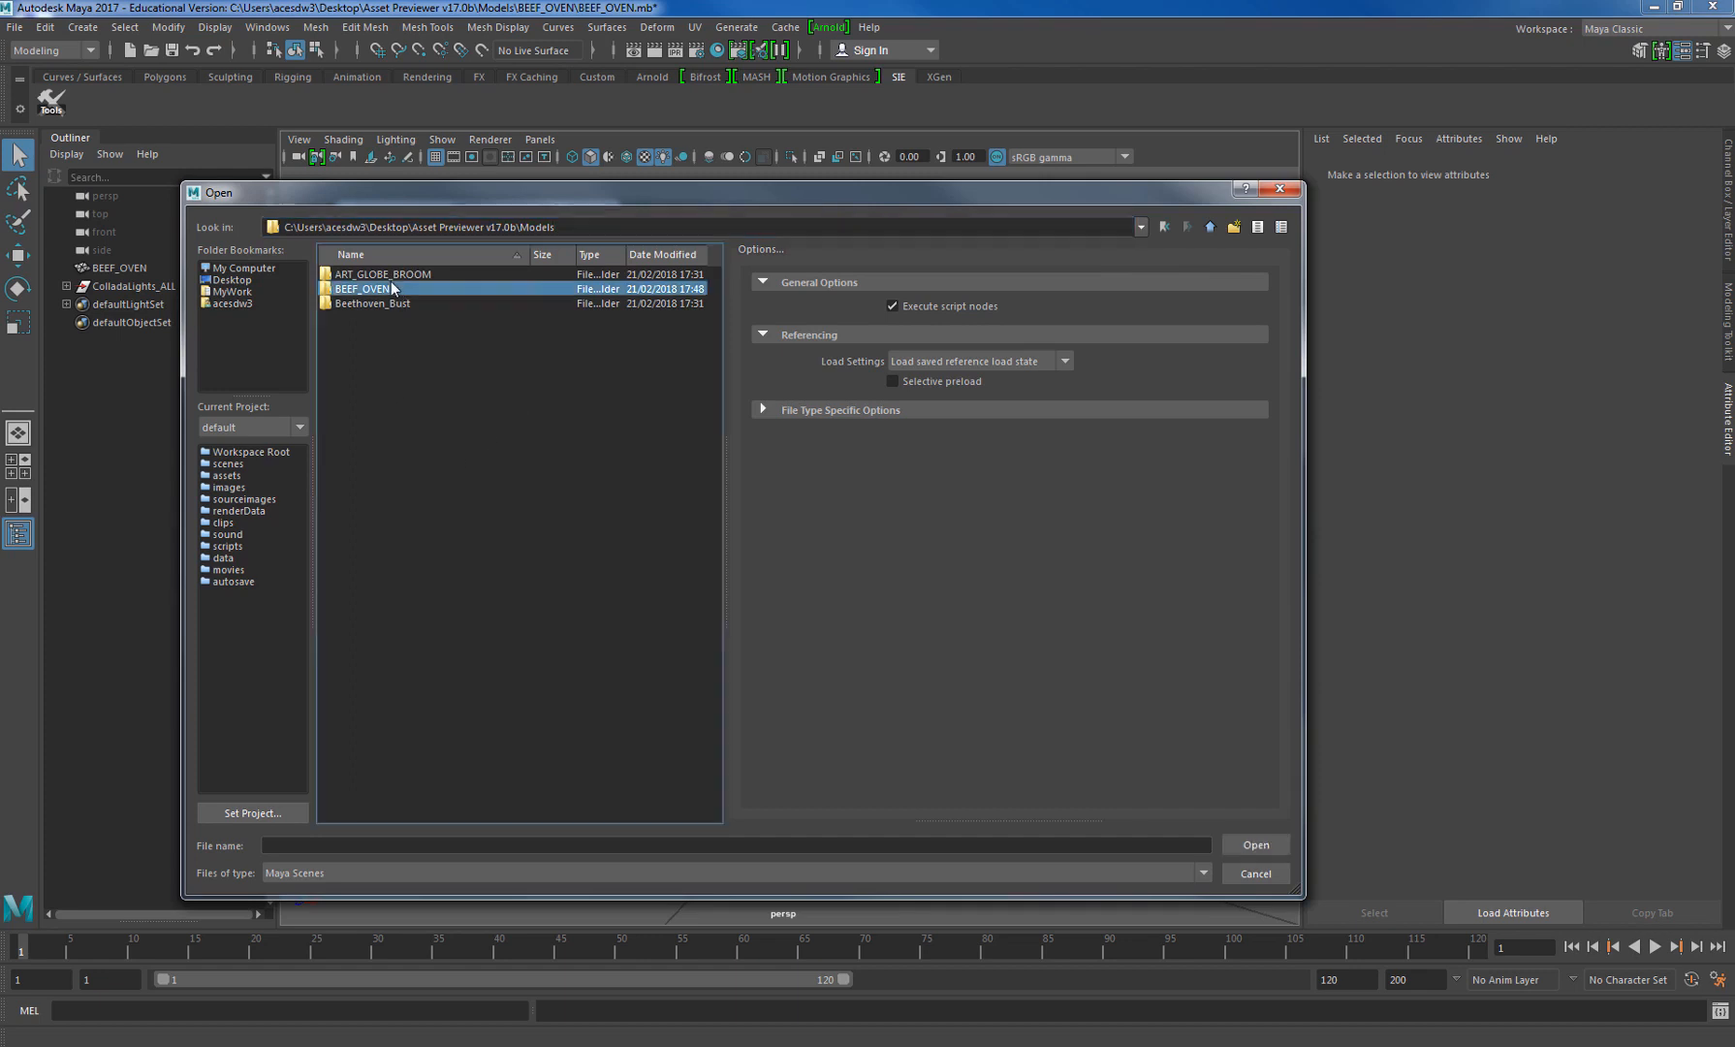
pyautogui.doubleClick(374, 274)
pyautogui.click(374, 274)
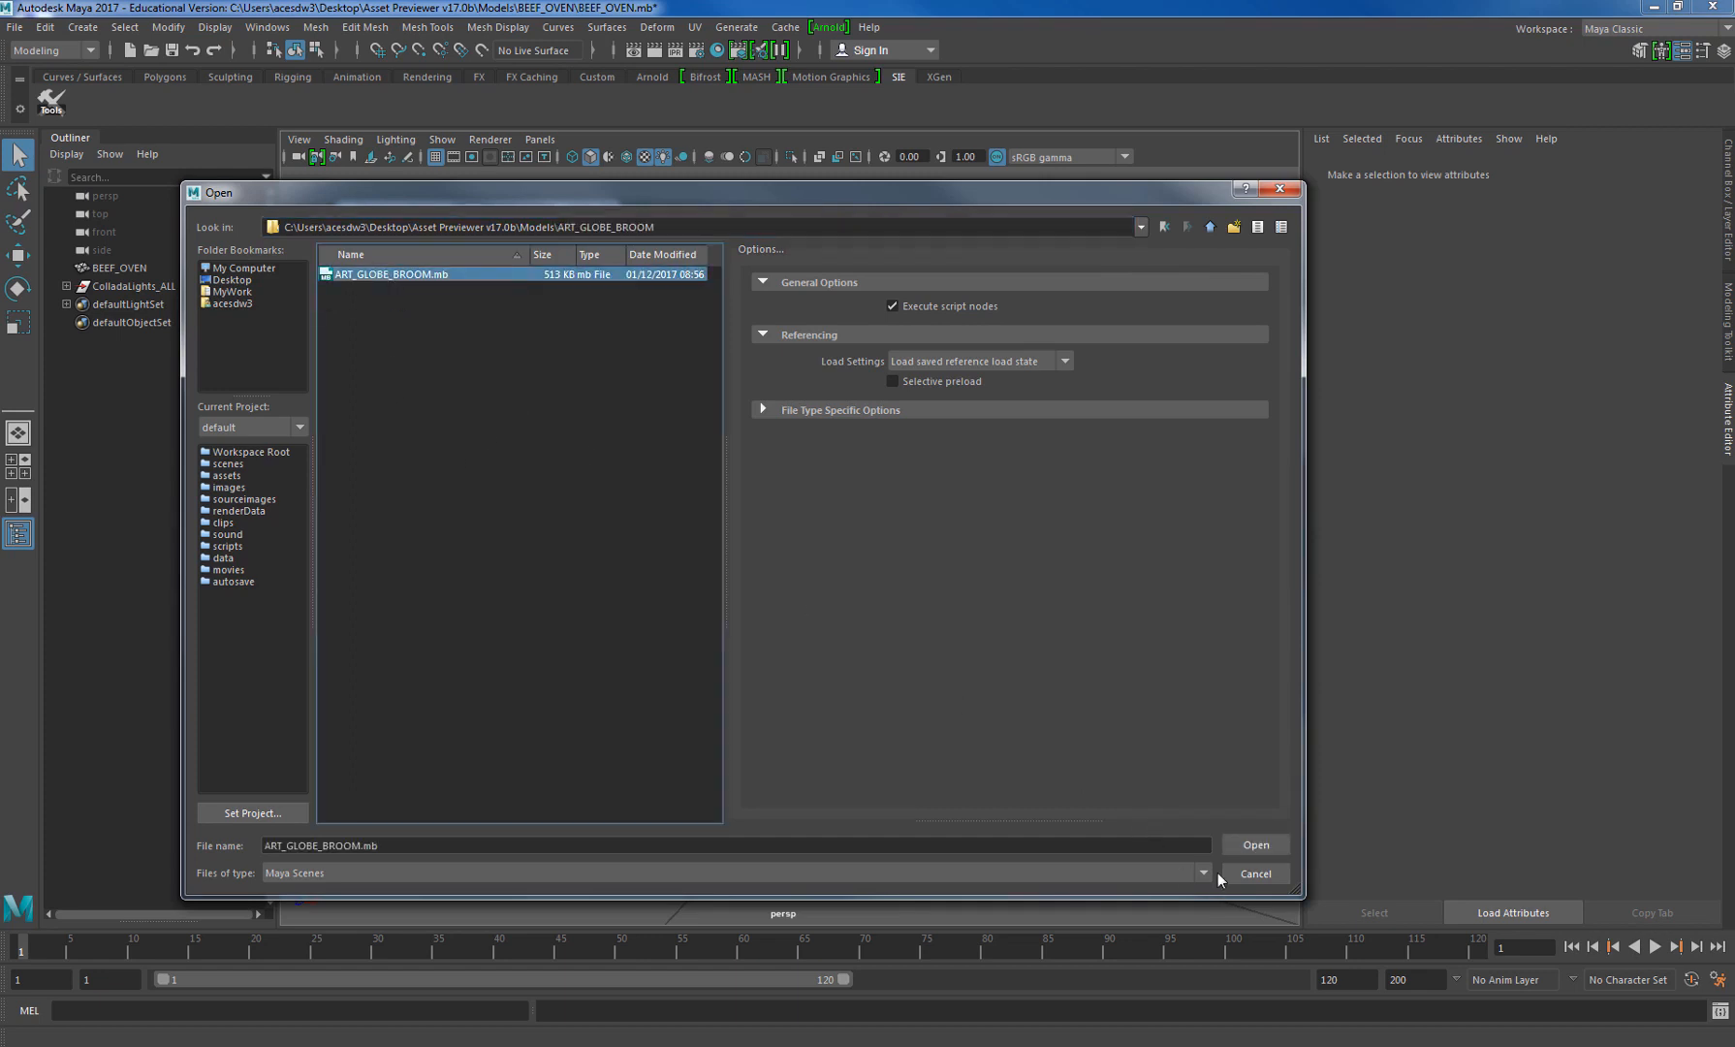
pyautogui.click(1255, 844)
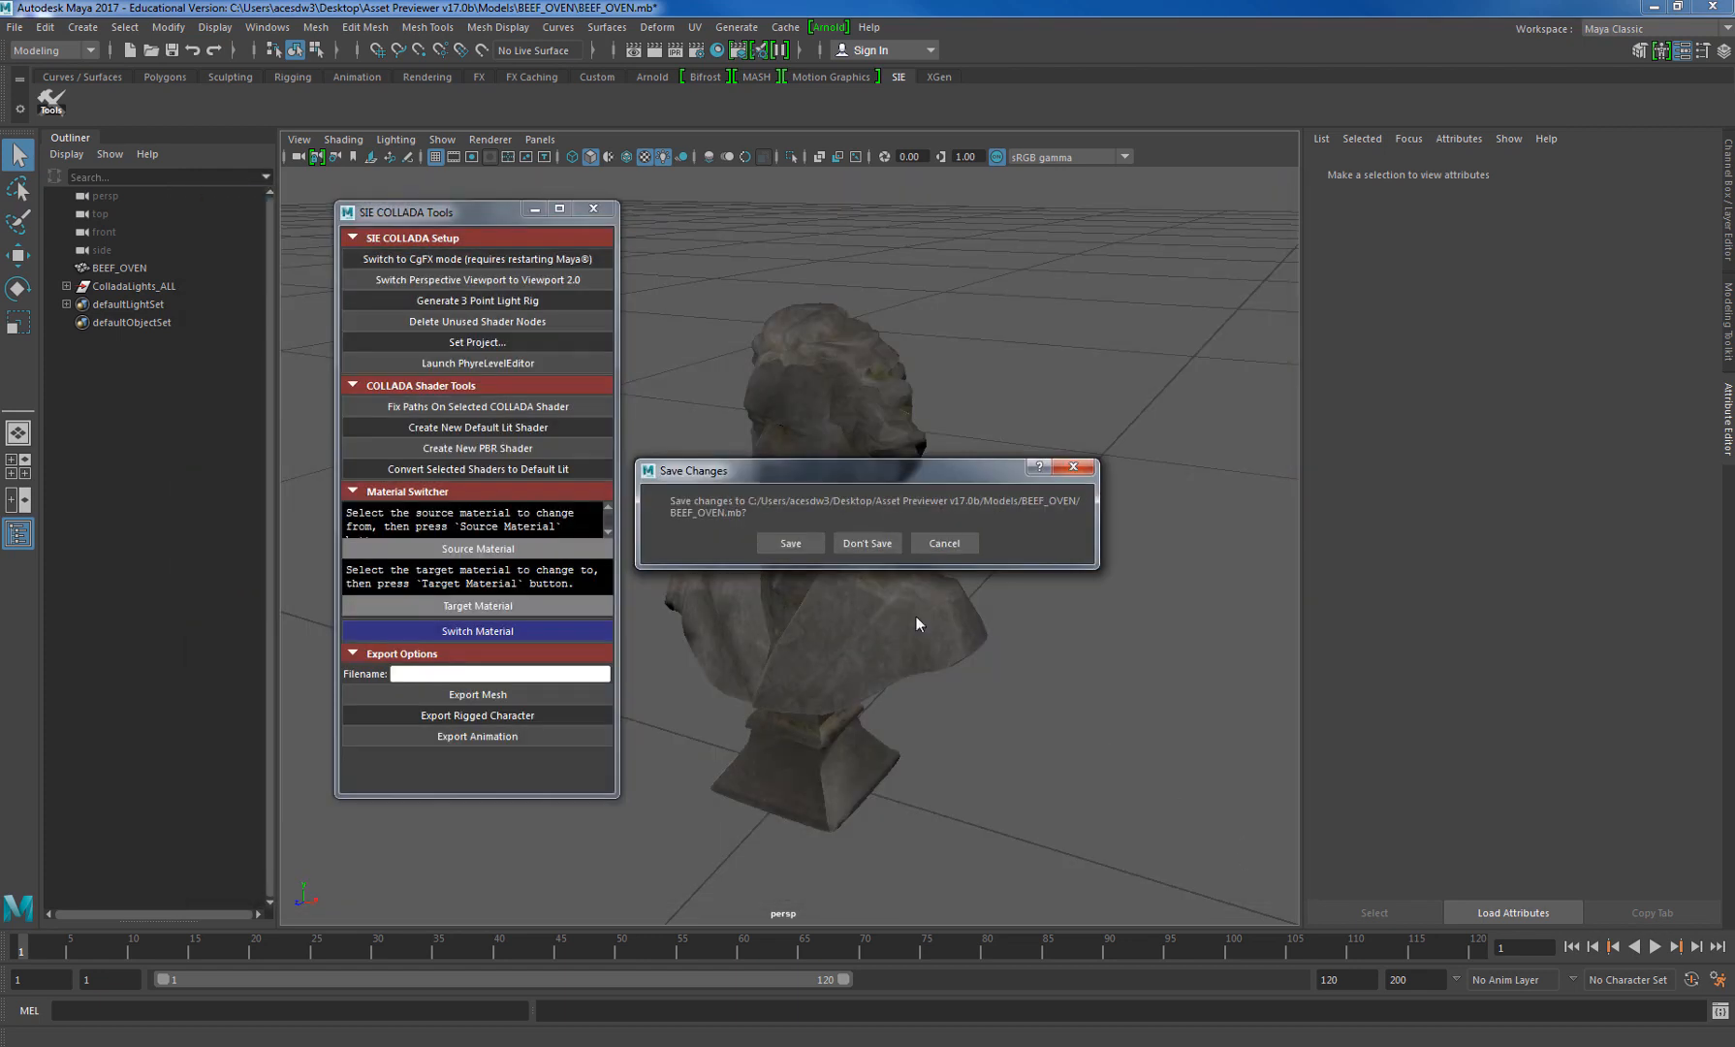
pyautogui.click(869, 544)
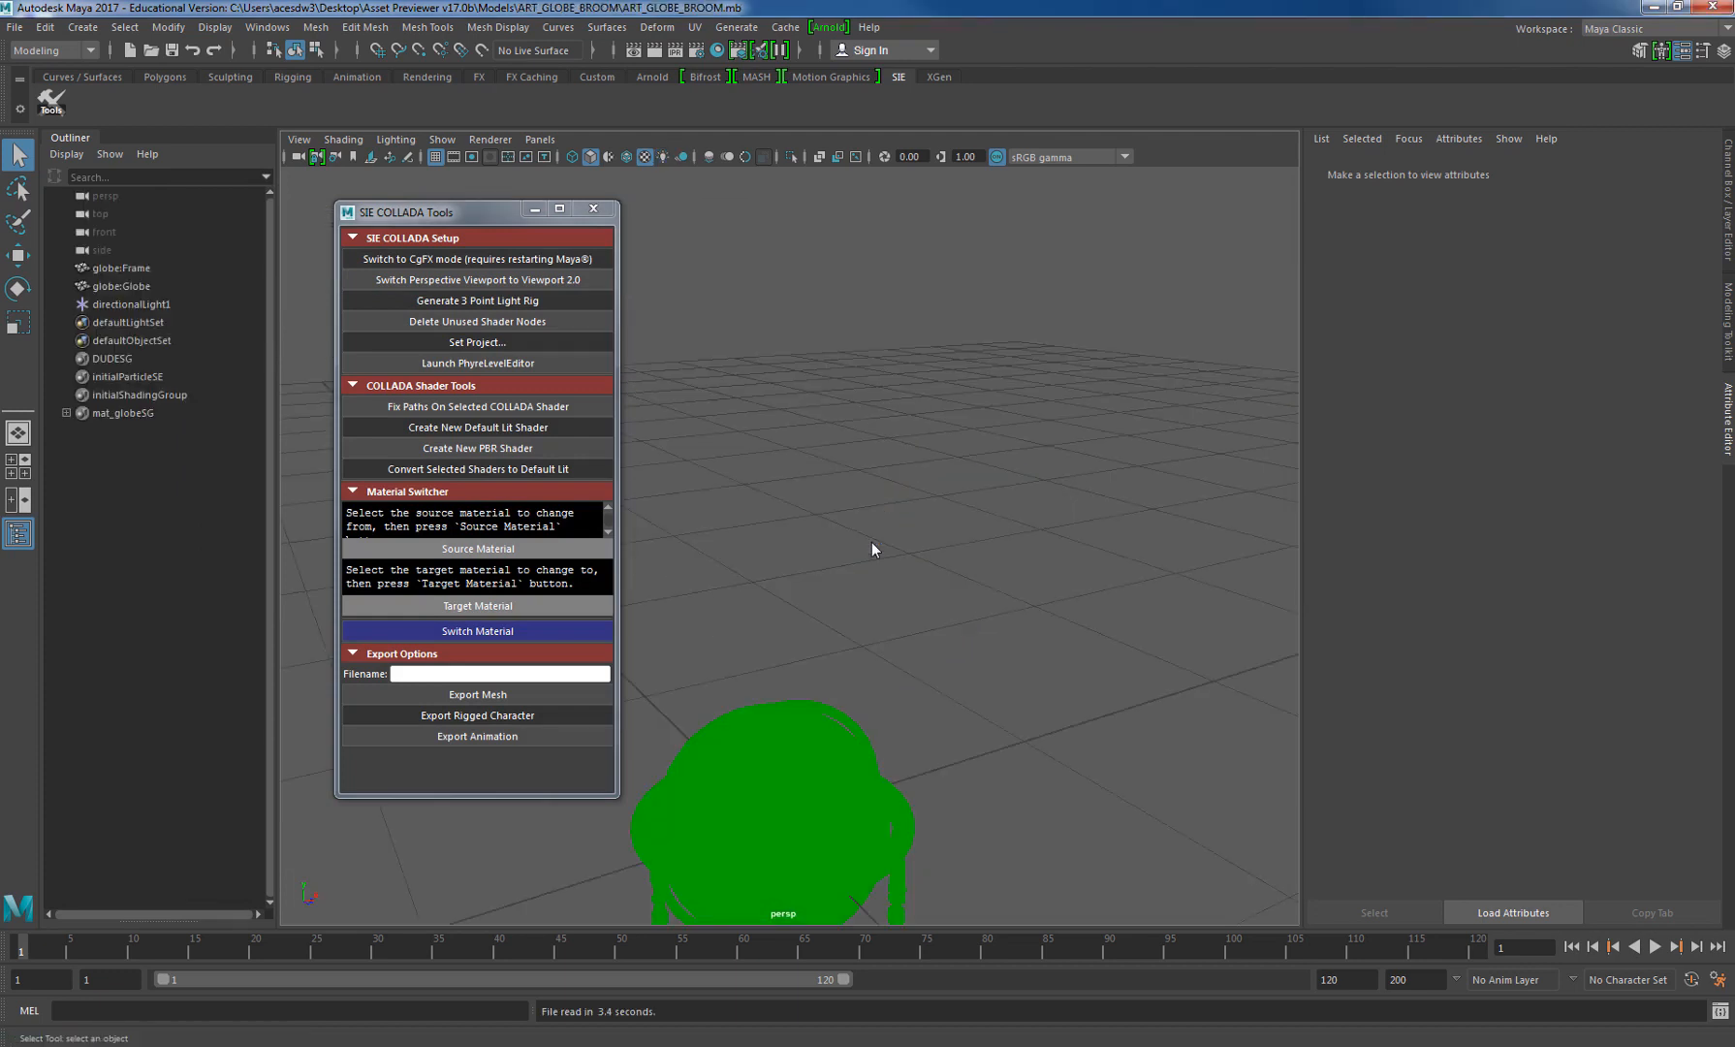
# - Set the shader file of the globe's mat_globe material to RVPBR.fx from the Asset Previewer v17.0b Shaders folder
pyautogui.keyDown('alt'); pyautogui.moveTo(865, 791); pyautogui.dragTo(953, 464, button='middle'); pyautogui.keyUp('alt')
pyautogui.keyDown('alt'); pyautogui.moveTo(1130, 533); pyautogui.dragTo(1065, 573); pyautogui.keyUp('alt')
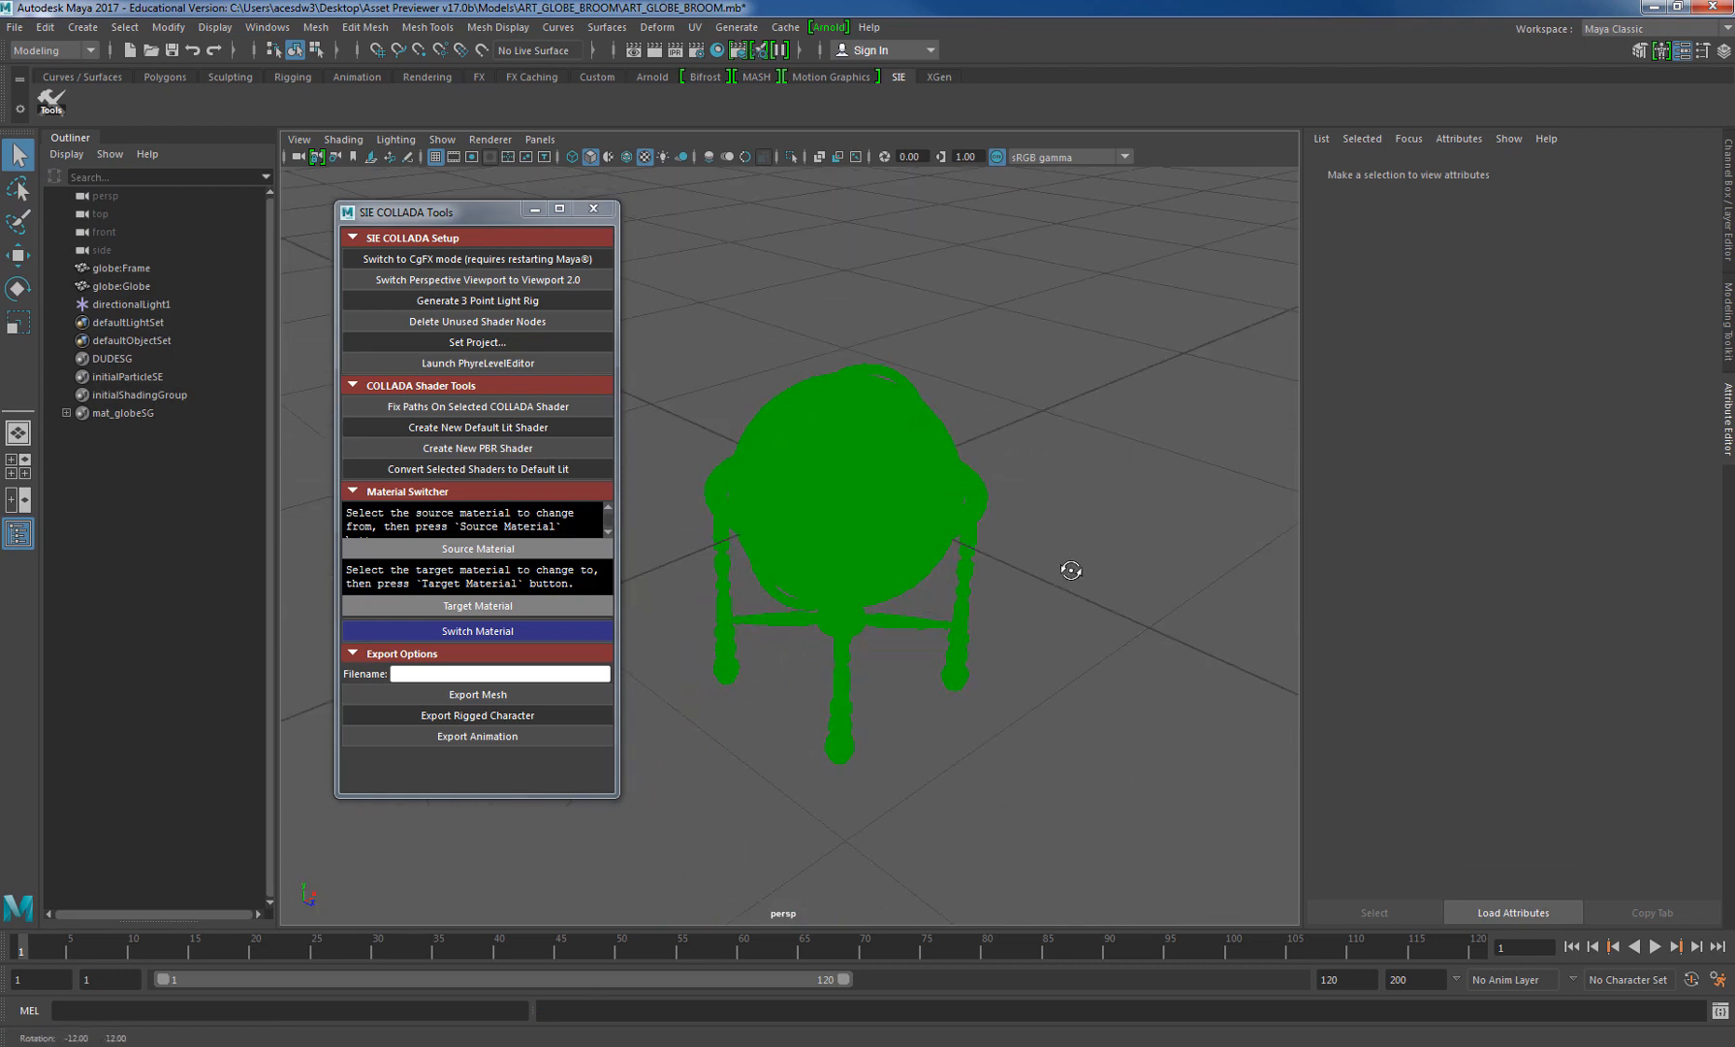
pyautogui.click(851, 487)
pyautogui.click(1529, 171)
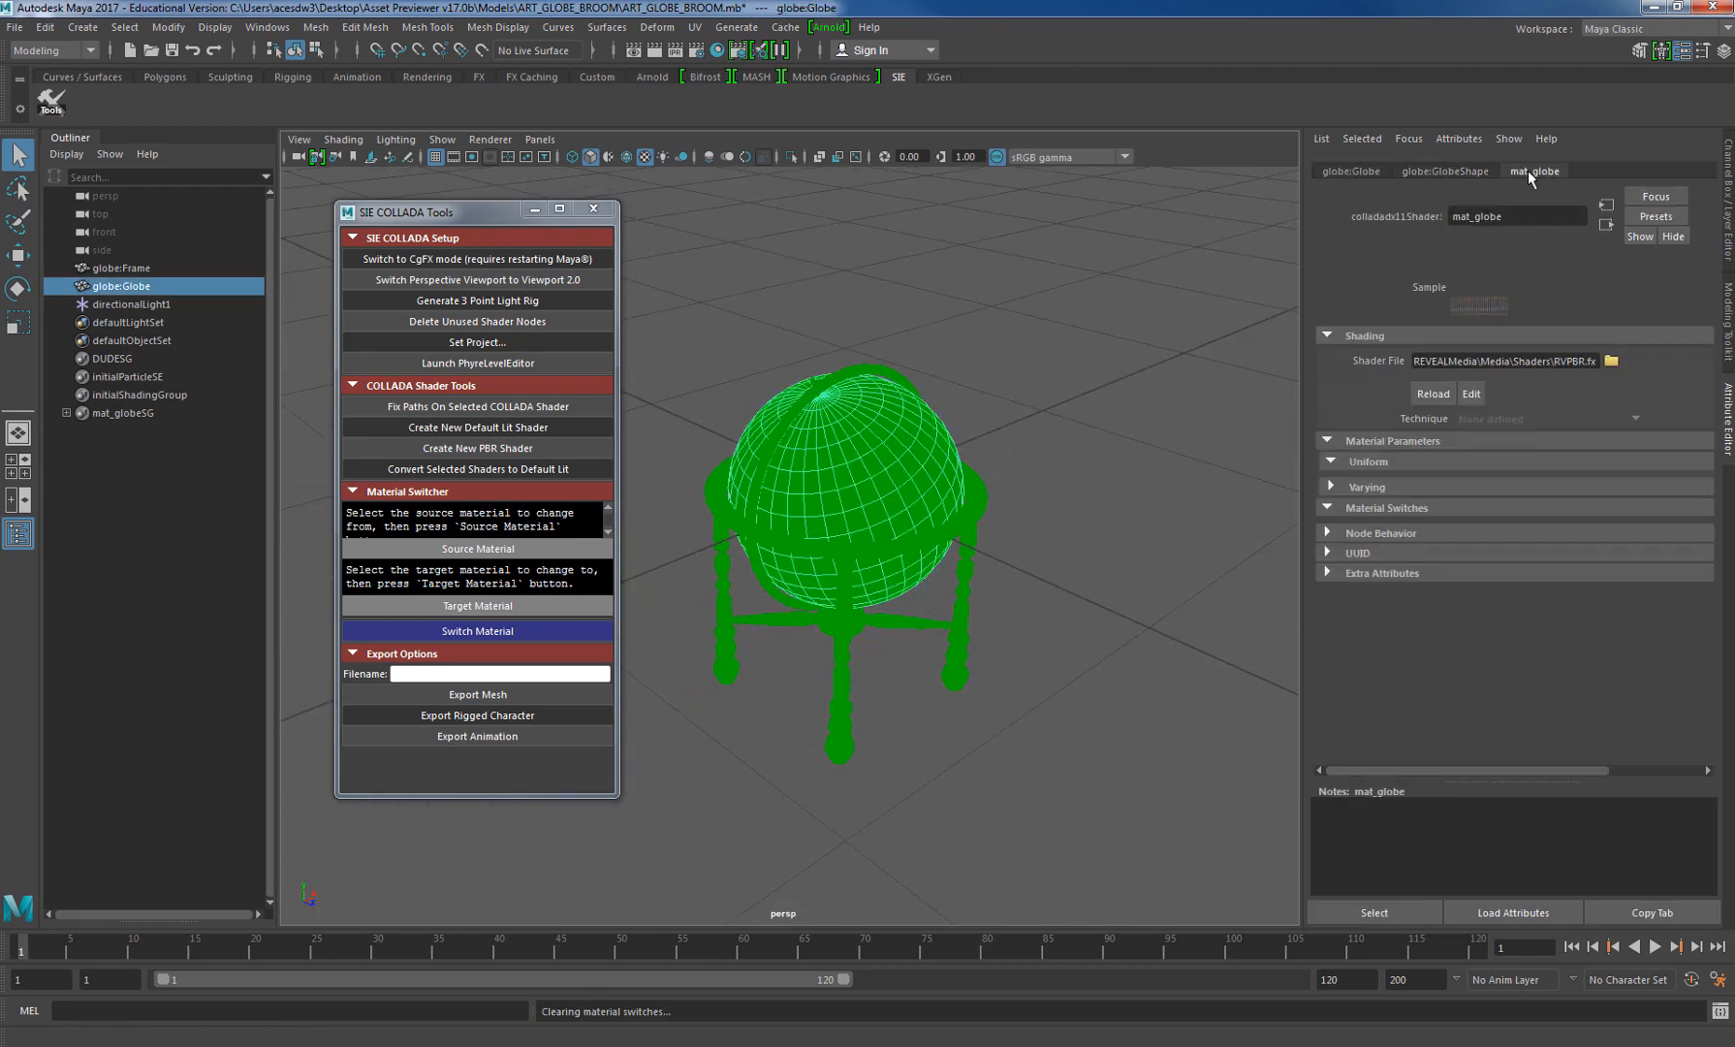
pyautogui.click(1609, 361)
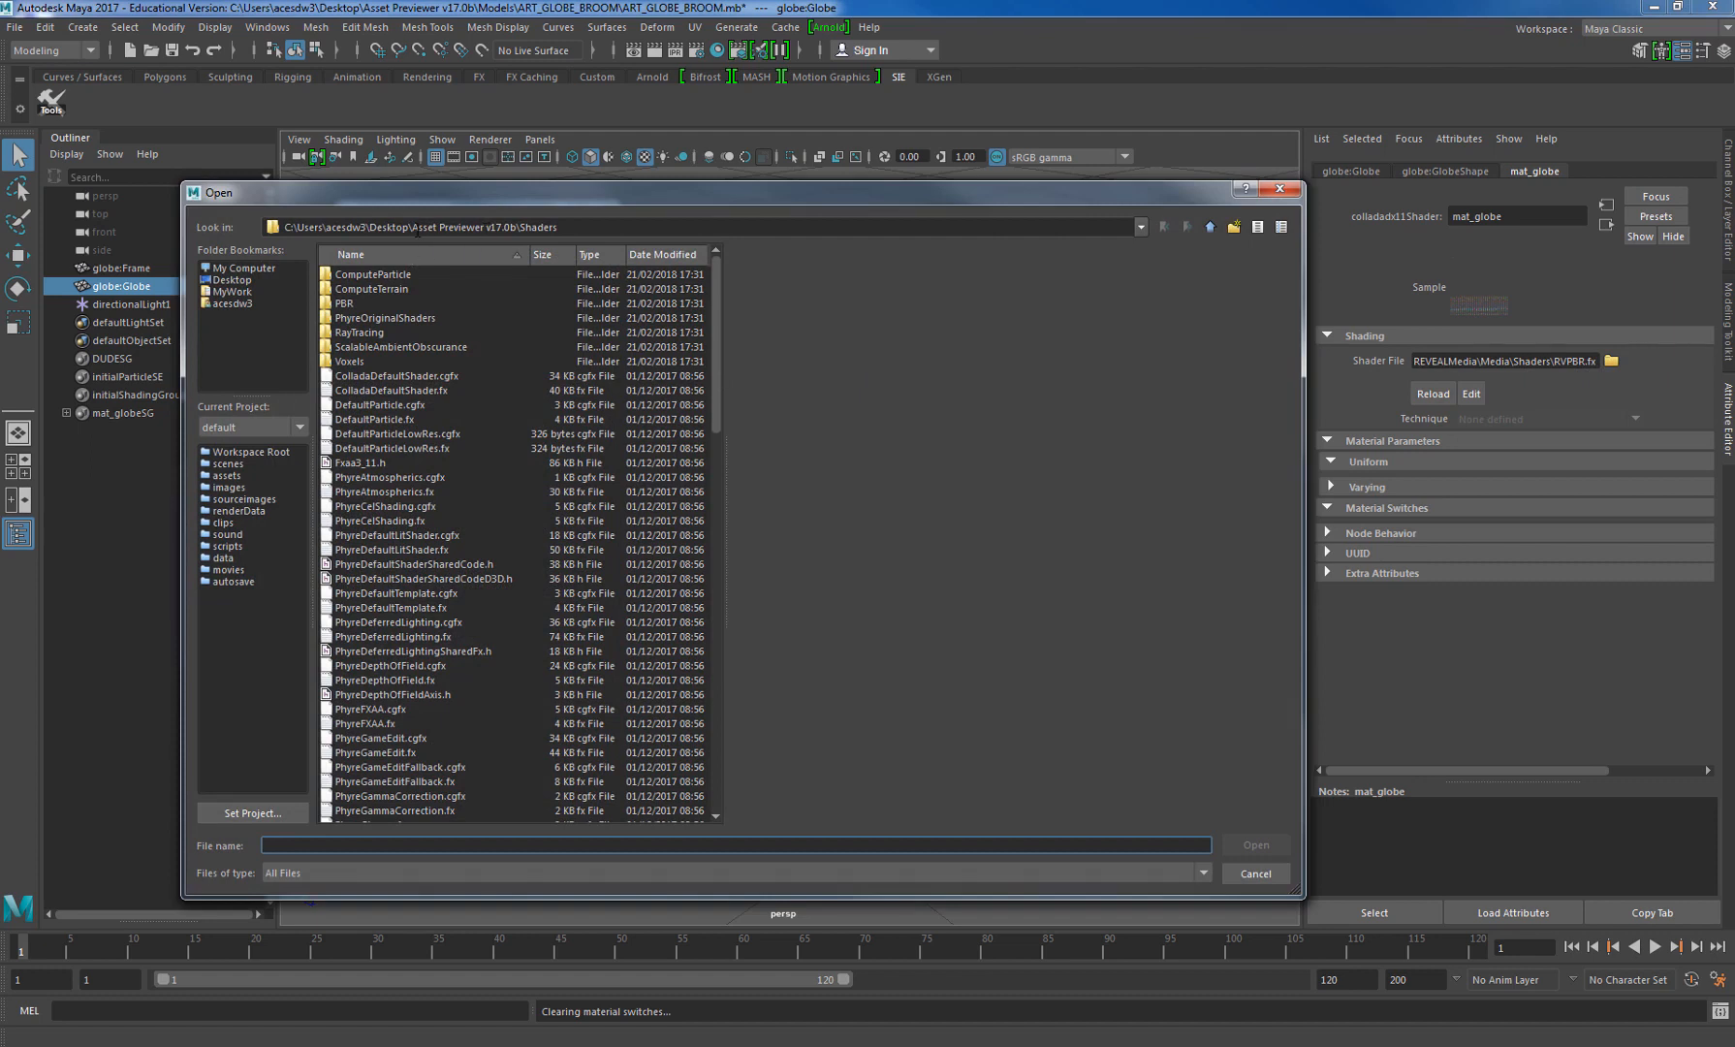
pyautogui.moveTo(718, 360); pyautogui.dragTo(720, 771)
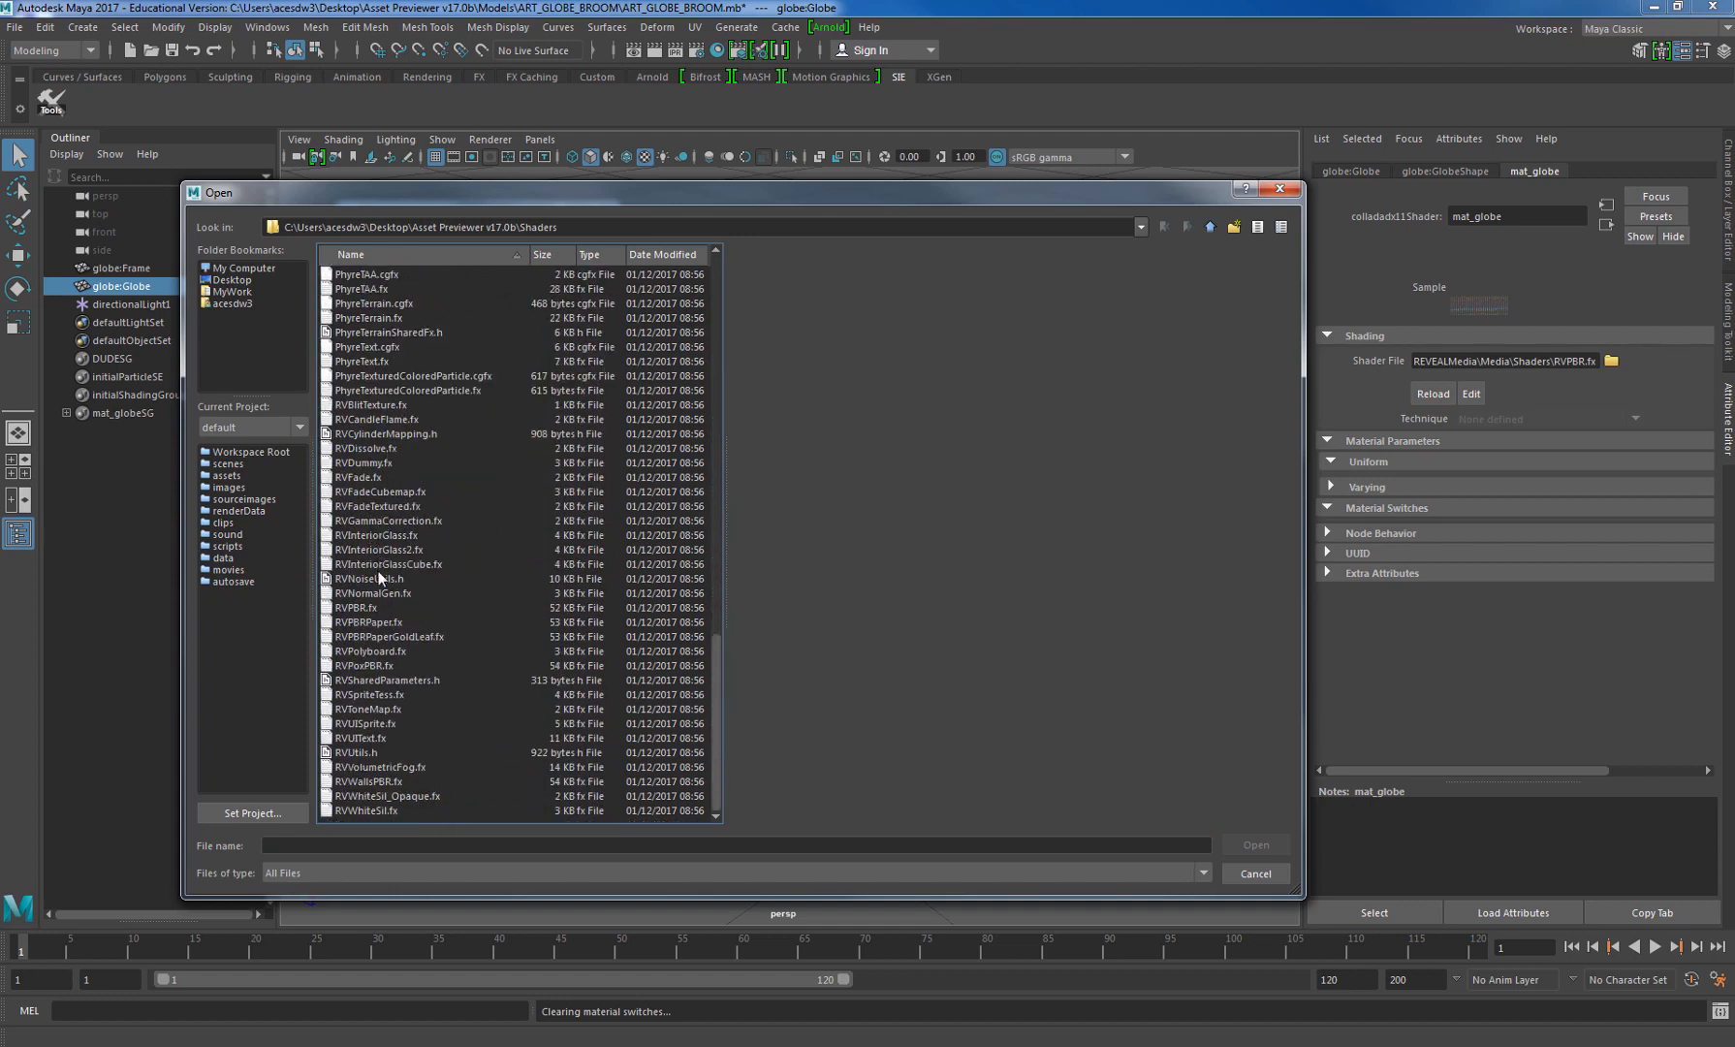
pyautogui.click(367, 607)
pyautogui.click(1260, 843)
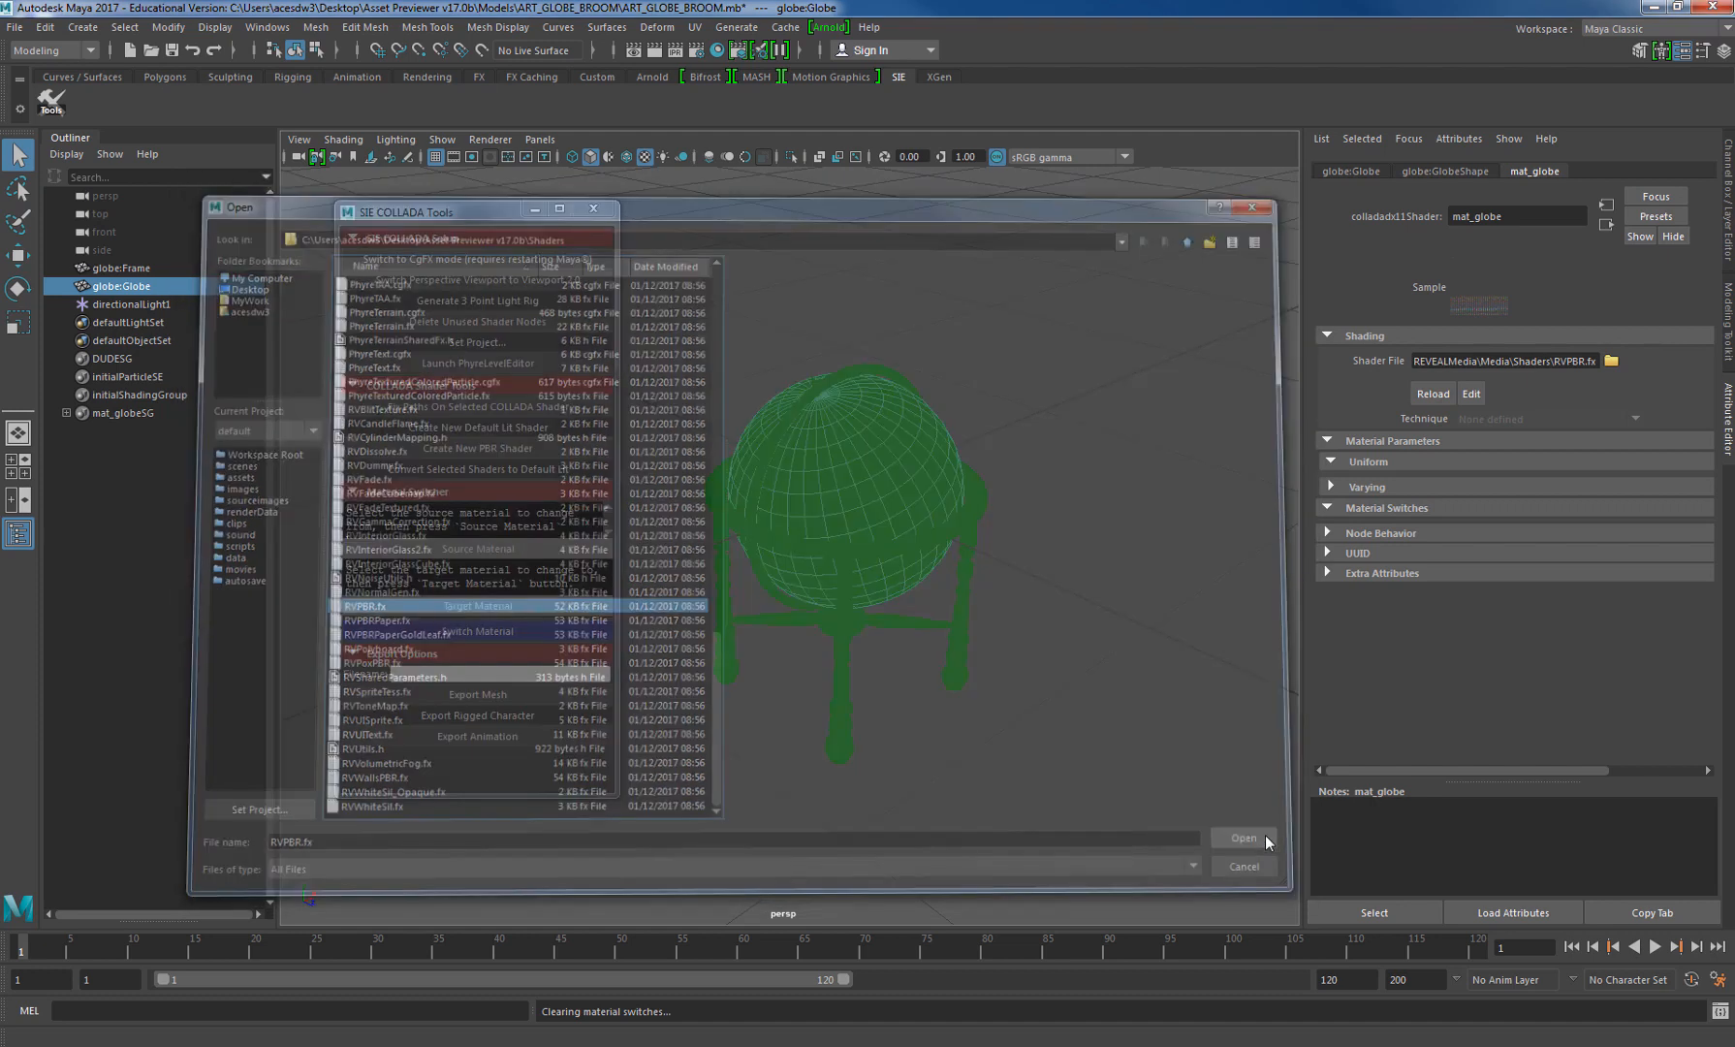
# - Generate a 3 point light rig for the globe scene with the SIE COLLADA Tools
pyautogui.keyDown('alt'); pyautogui.moveTo(1080, 510); pyautogui.dragTo(1038, 504); pyautogui.keyUp('alt')
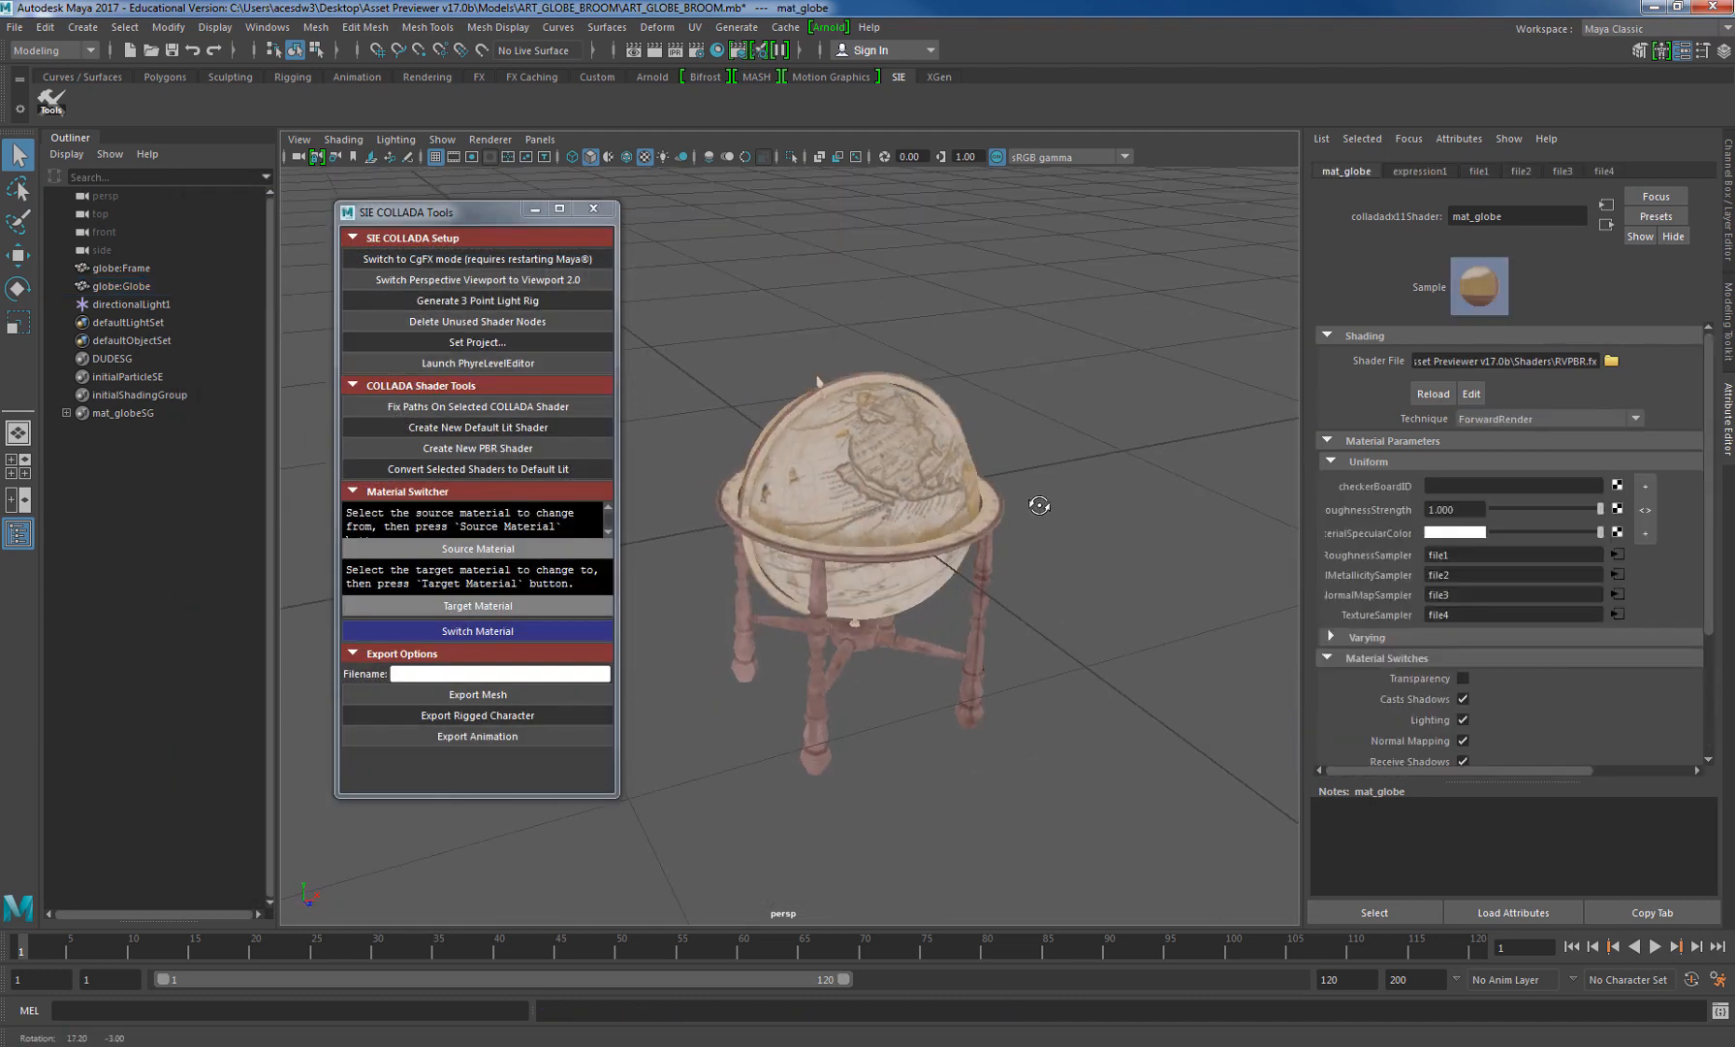
pyautogui.click(471, 309)
pyautogui.keyDown('alt'); pyautogui.moveTo(1213, 565); pyautogui.dragTo(945, 578); pyautogui.keyUp('alt')
pyautogui.keyDown('alt'); pyautogui.moveTo(945, 579); pyautogui.dragTo(951, 472, button='middle'); pyautogui.keyUp('alt')
pyautogui.keyDown('alt'); pyautogui.moveTo(951, 472); pyautogui.dragTo(960, 591, button='right'); pyautogui.keyUp('alt')
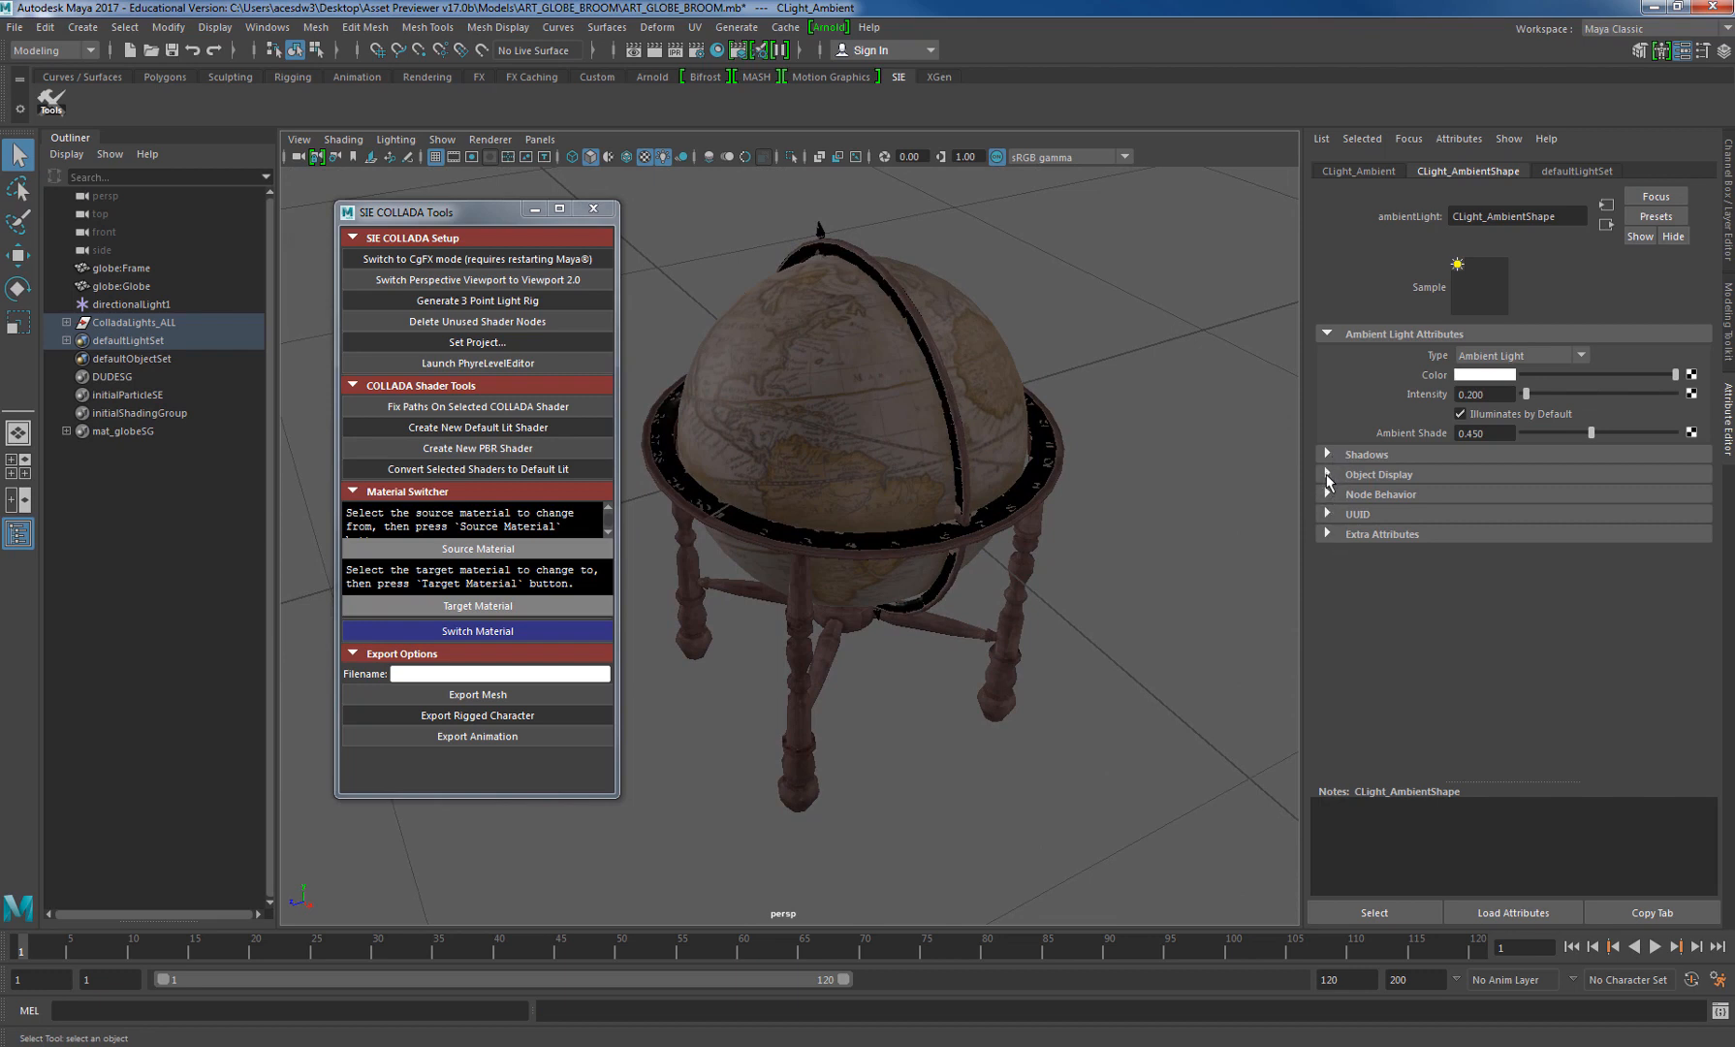
# - Examine mat_globe's texture samplers and material switches, check the roughness texture's image path, then deselect the globe and inspect its shading
pyautogui.click(868, 350)
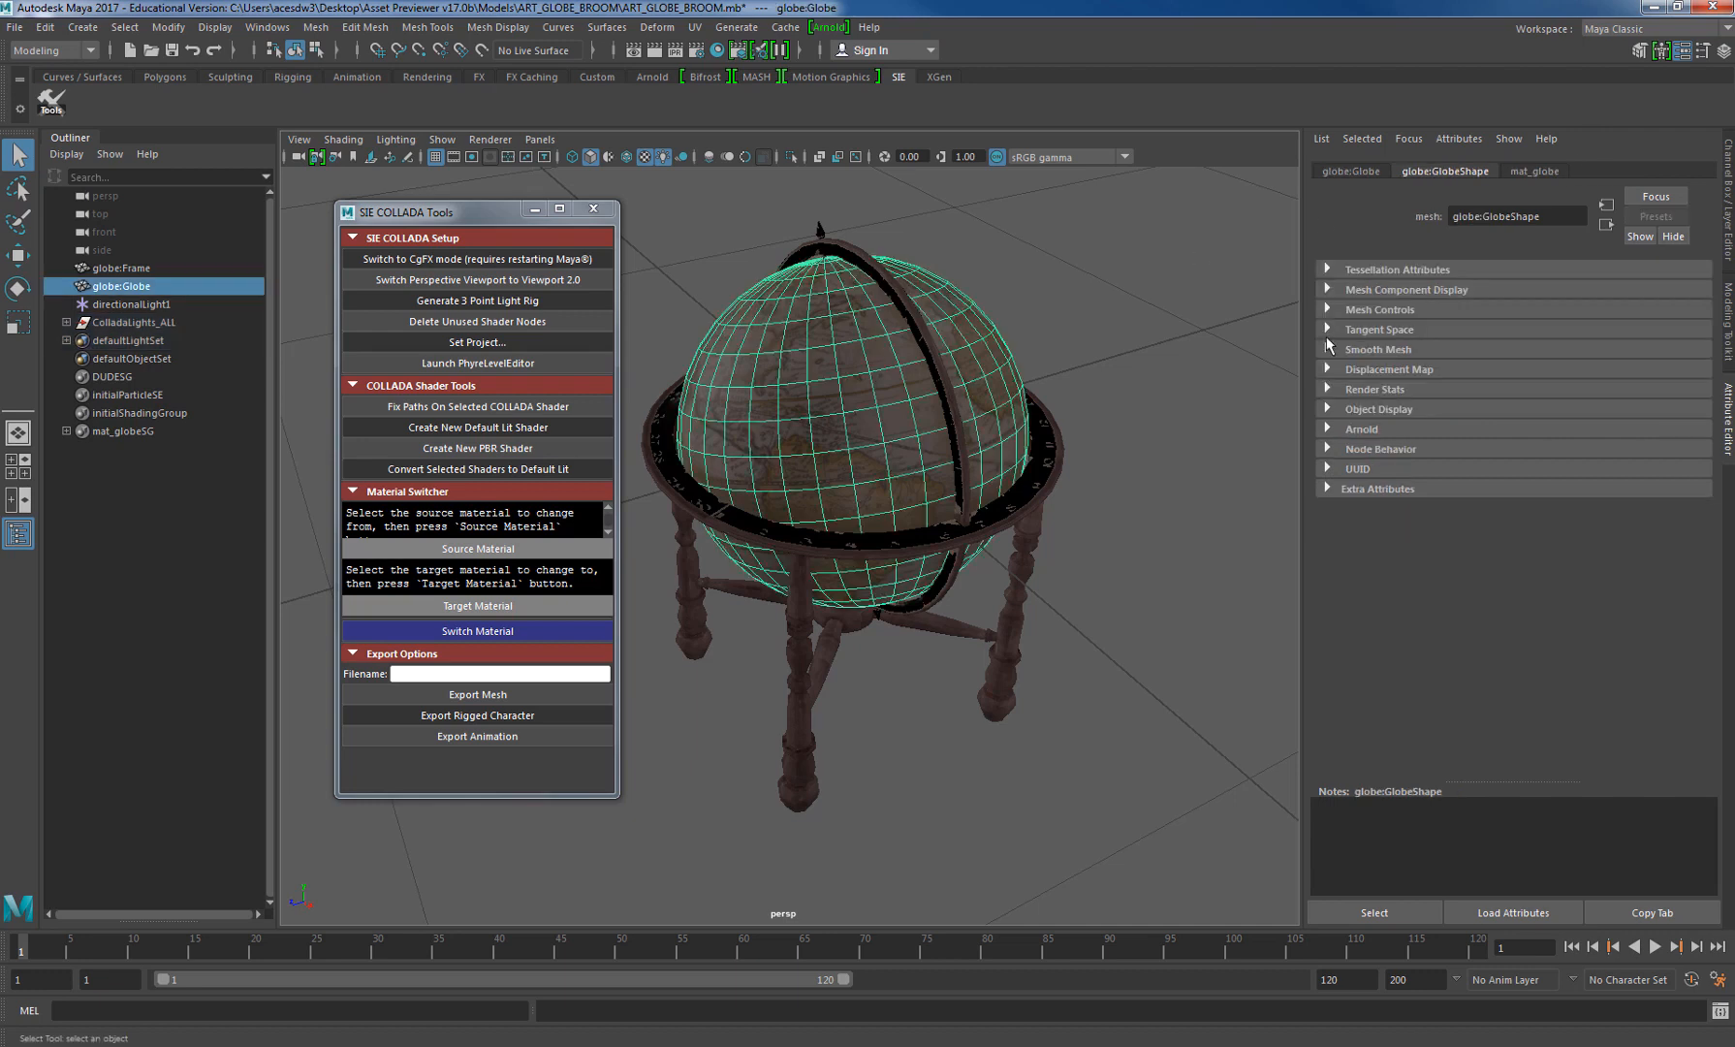
pyautogui.click(1541, 171)
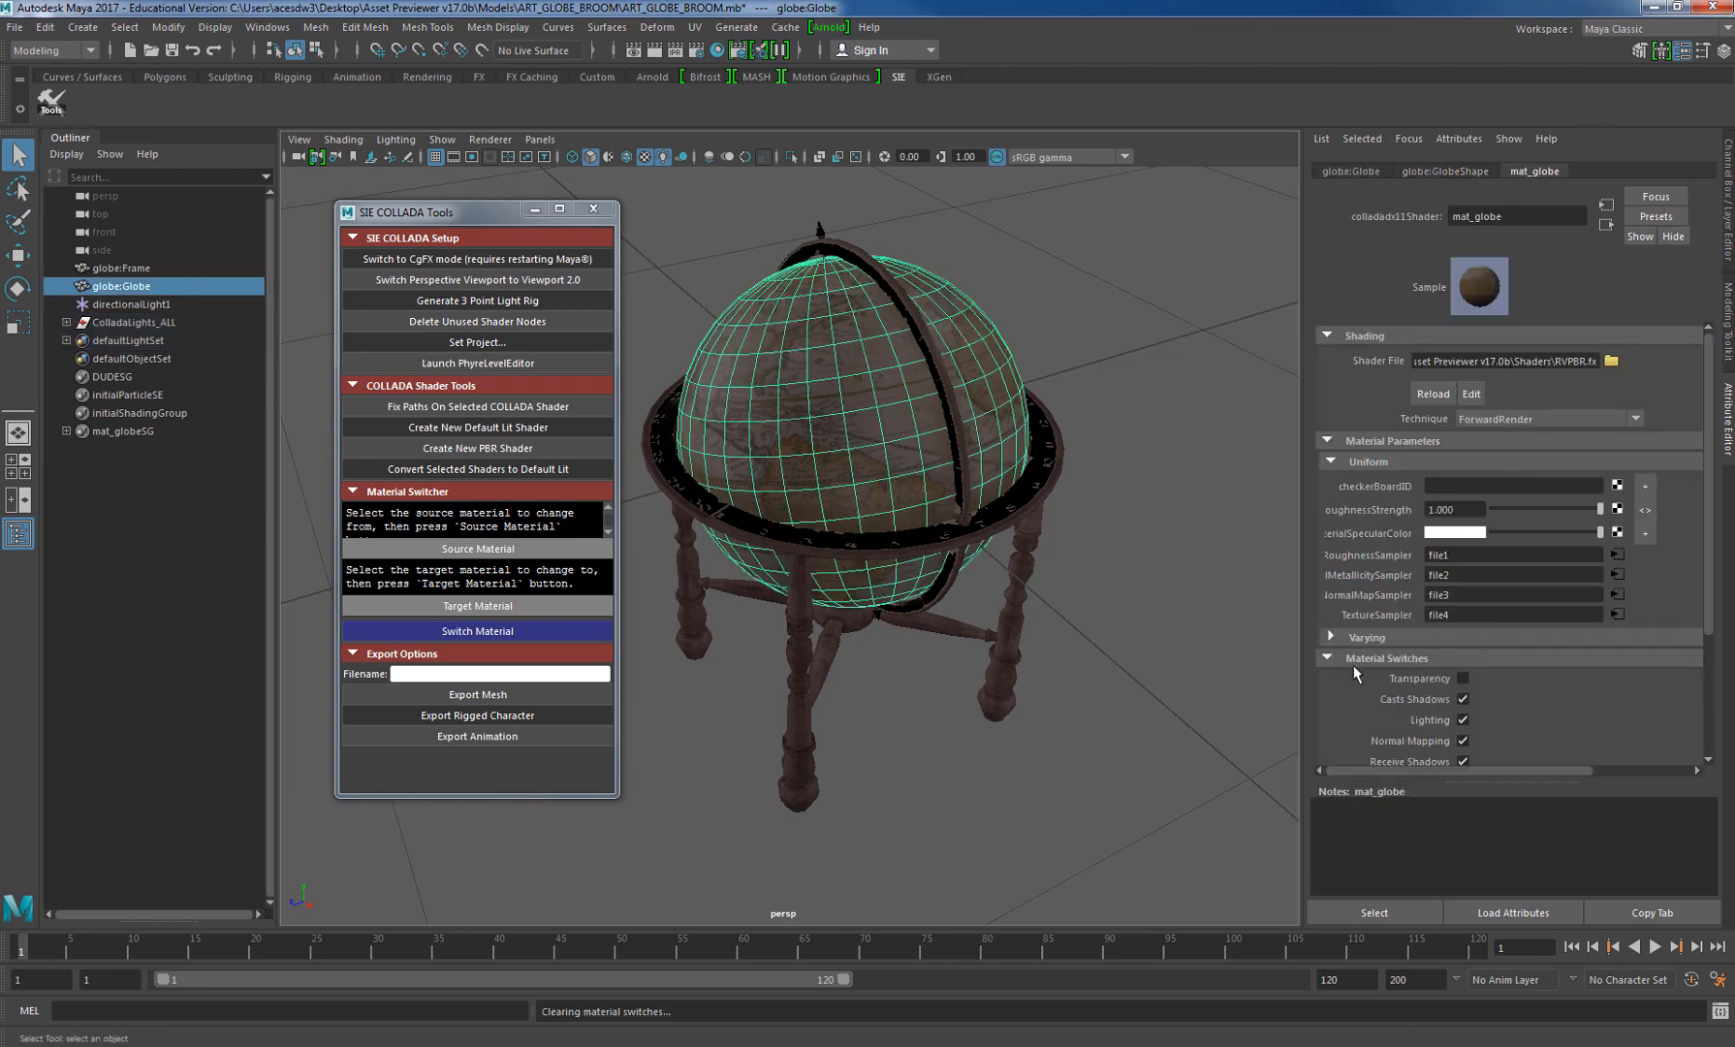
pyautogui.scroll(-3, 1495, 680)
pyautogui.scroll(3, 1495, 679)
pyautogui.scroll(-1, 1513, 585)
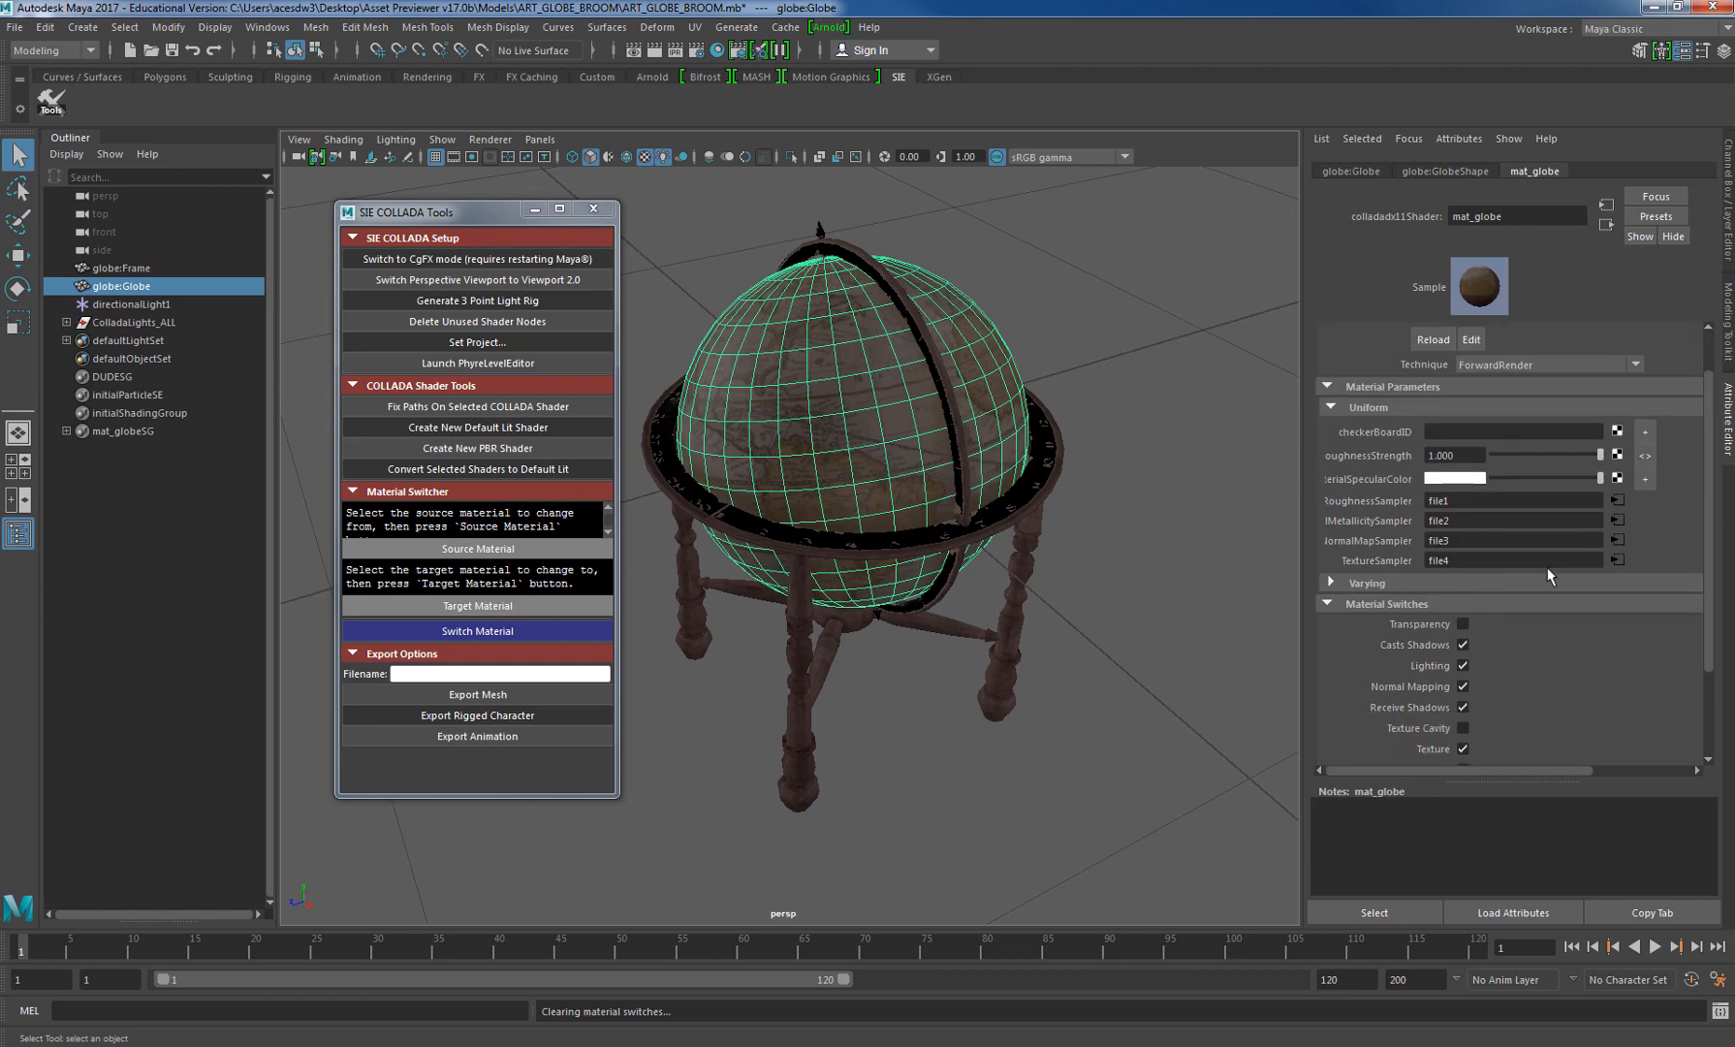
pyautogui.scroll(-2, 1462, 664)
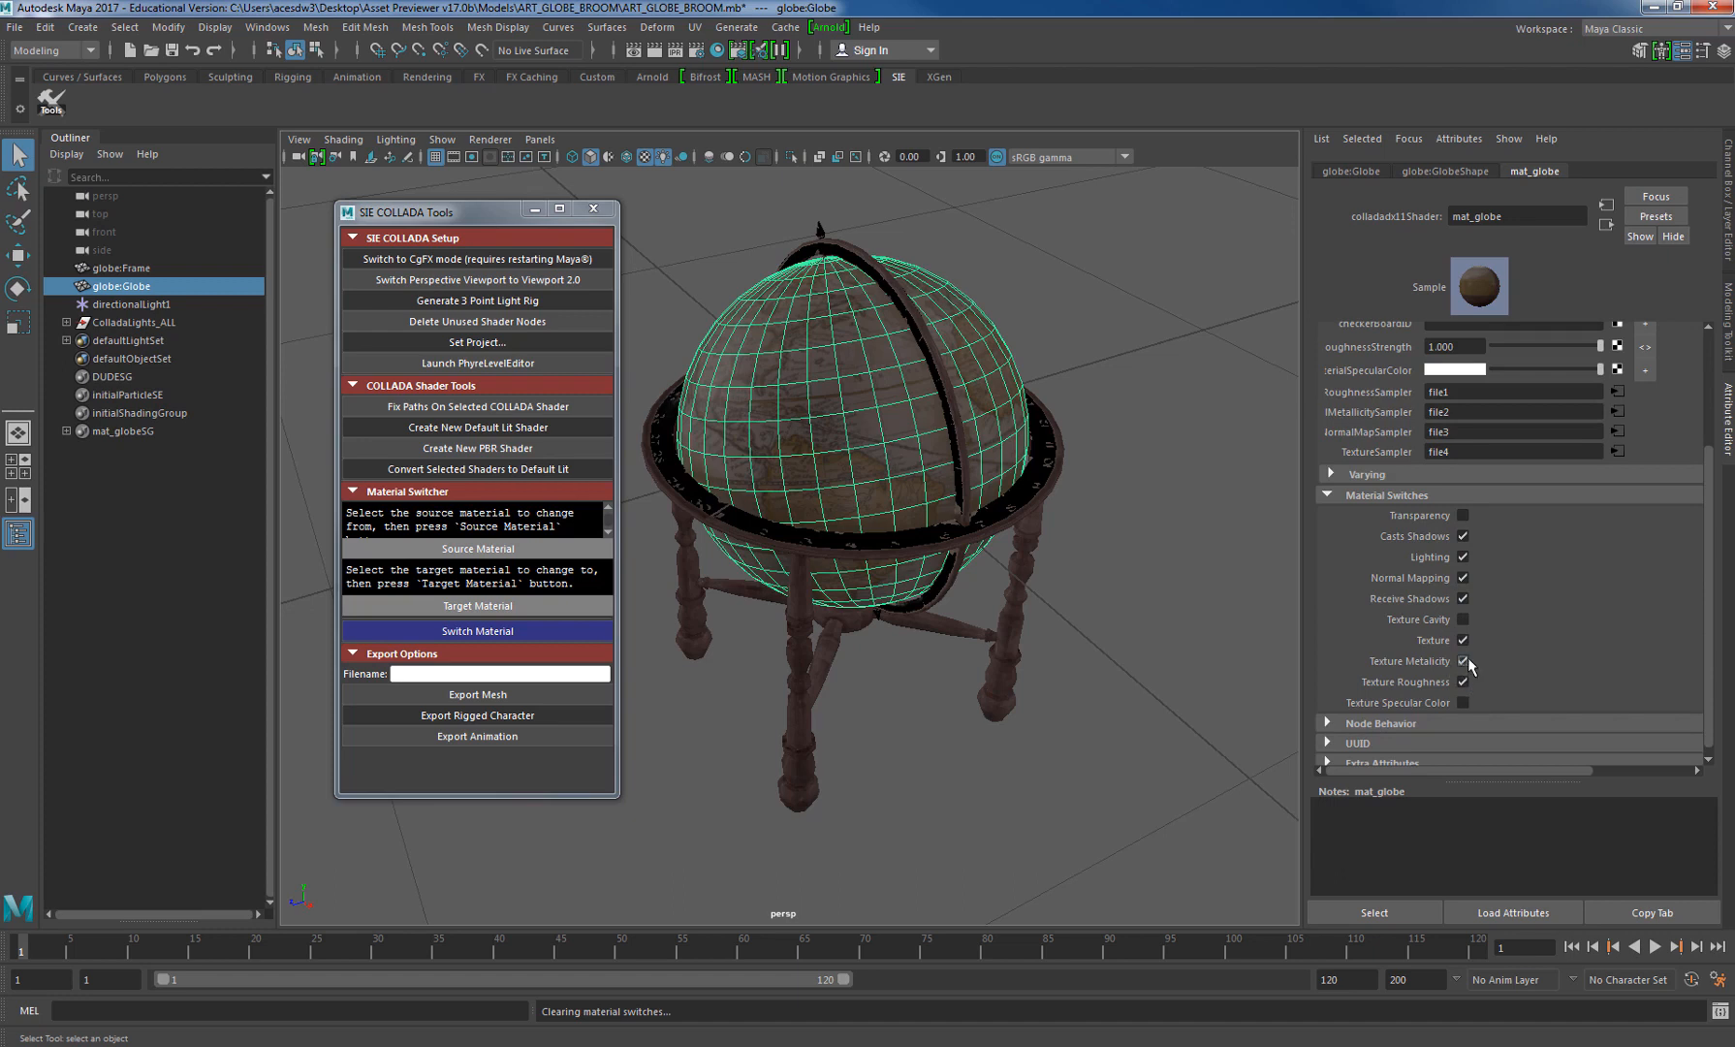
pyautogui.click(1619, 390)
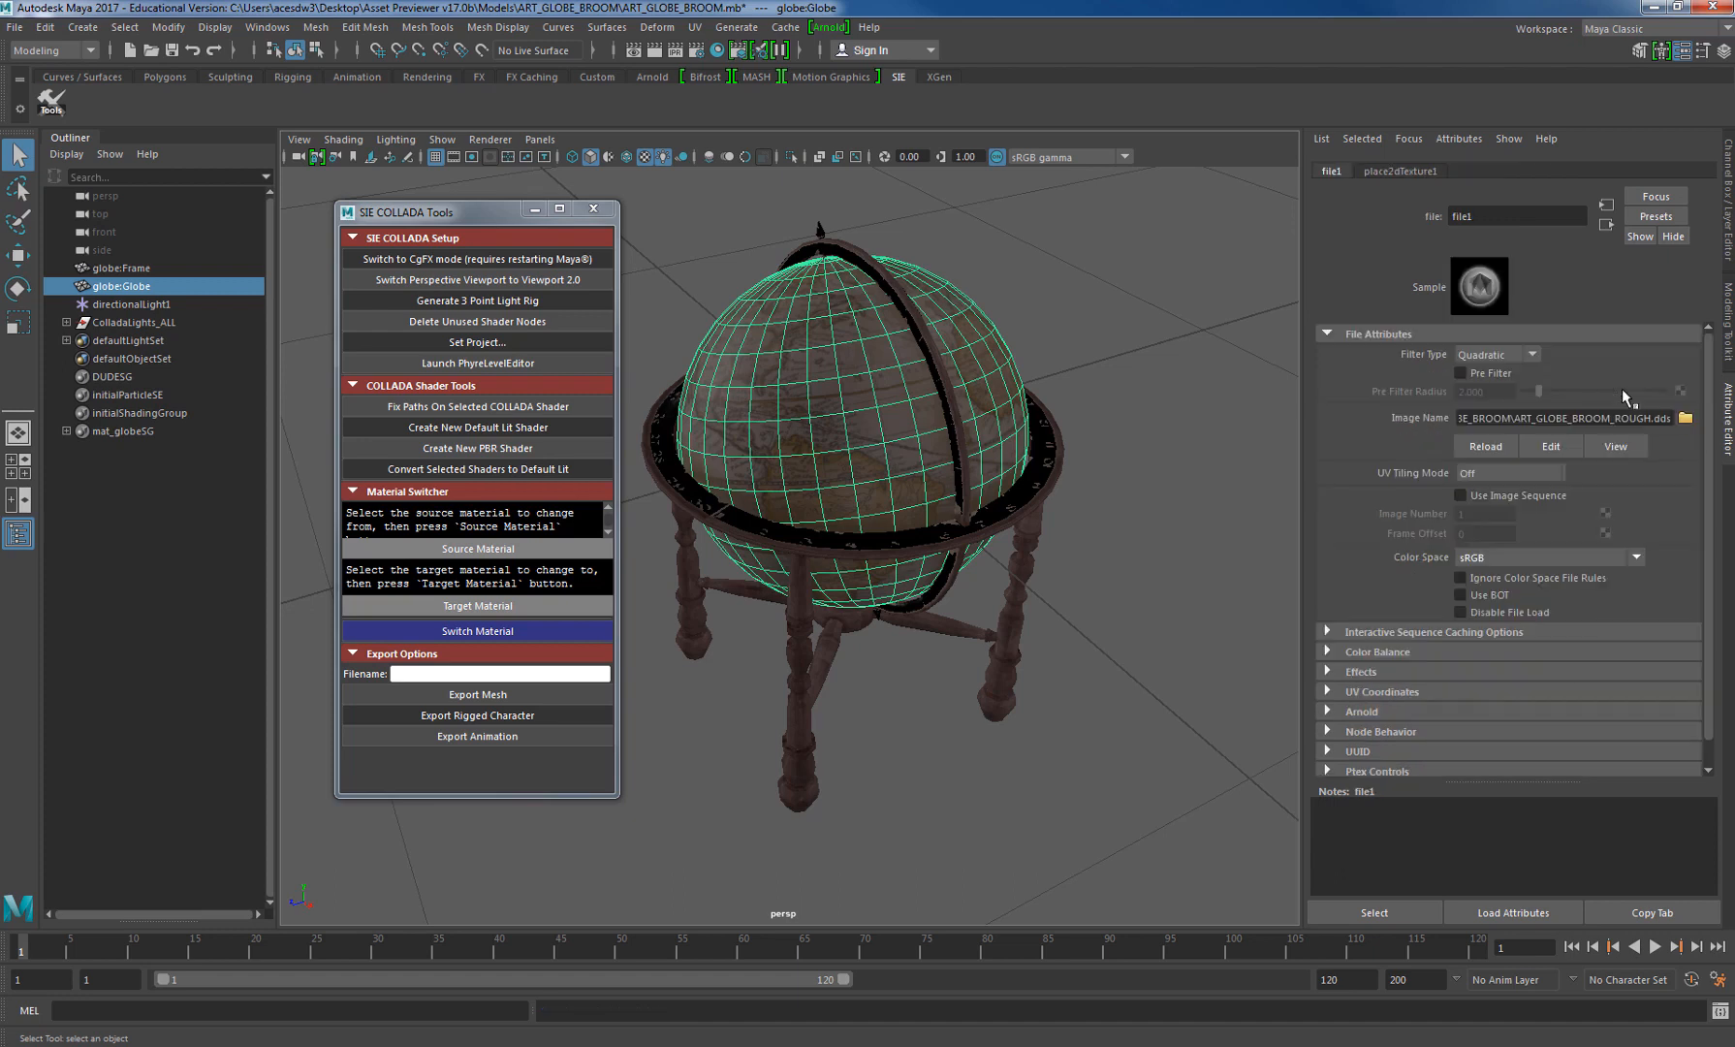
pyautogui.moveTo(1595, 418); pyautogui.dragTo(1363, 409)
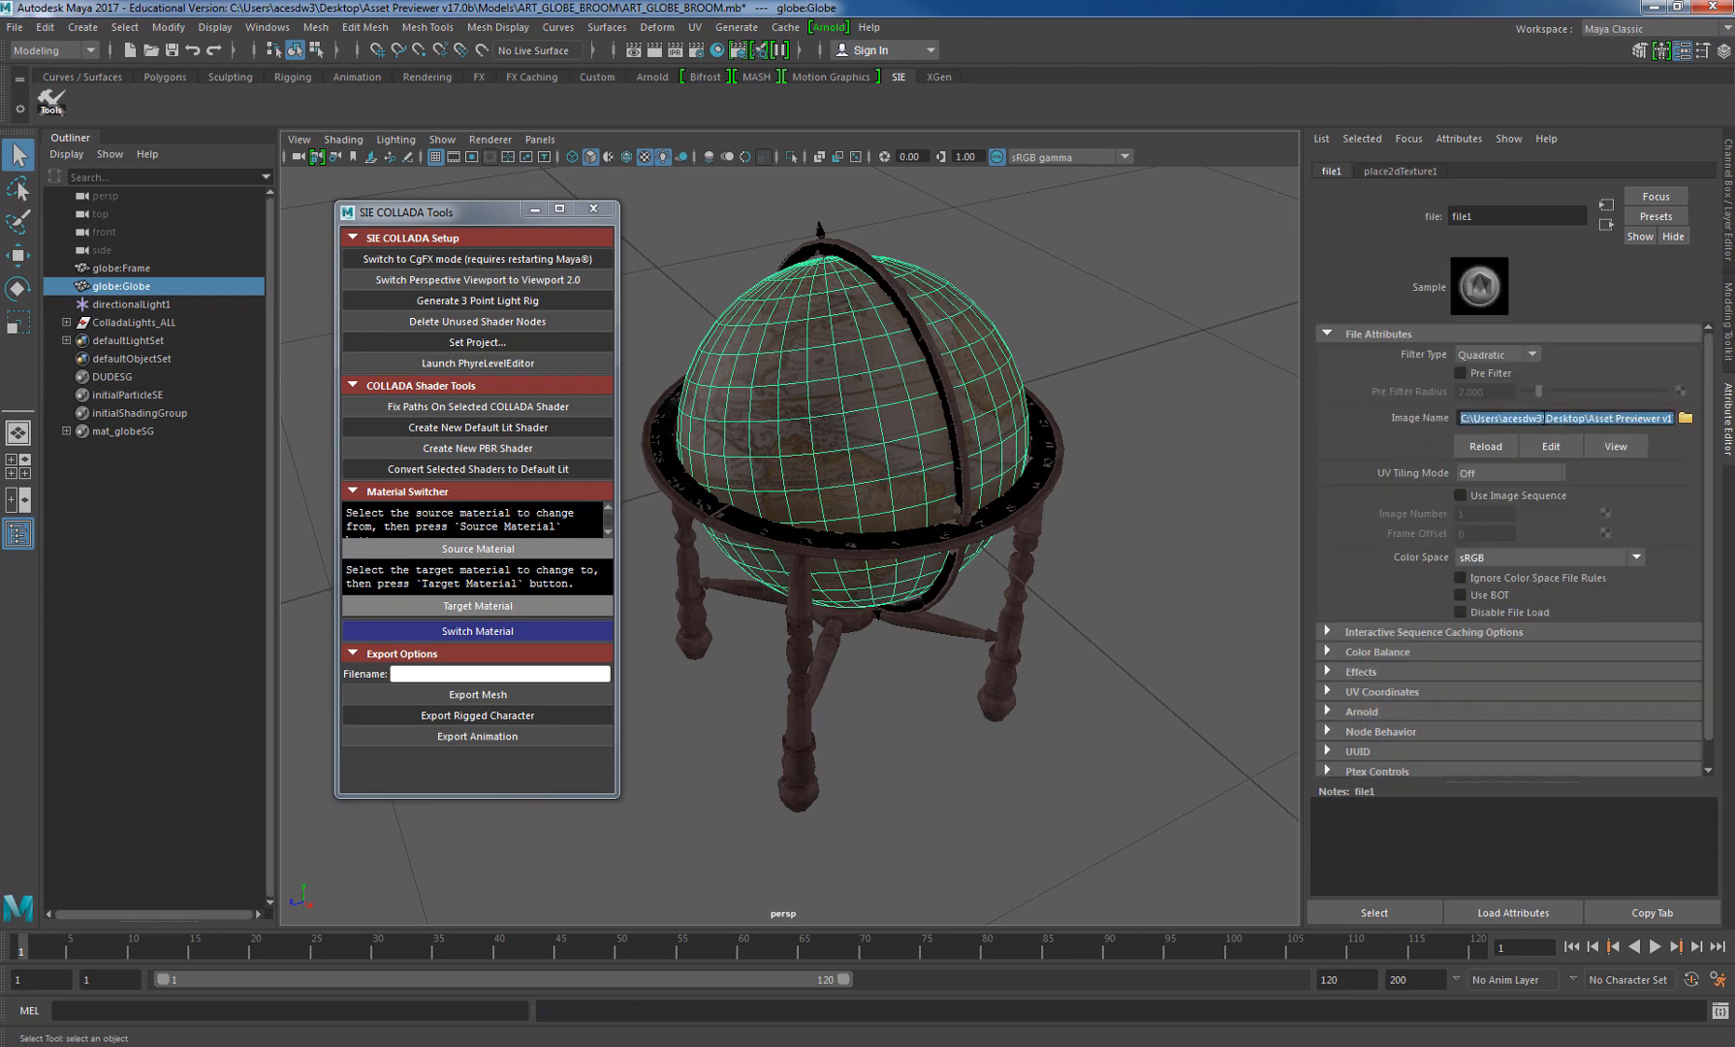
pyautogui.moveTo(1595, 418); pyautogui.dragTo(1728, 416)
pyautogui.click(1102, 534)
pyautogui.keyDown('alt'); pyautogui.moveTo(1047, 475); pyautogui.dragTo(1007, 598); pyautogui.keyUp('alt')
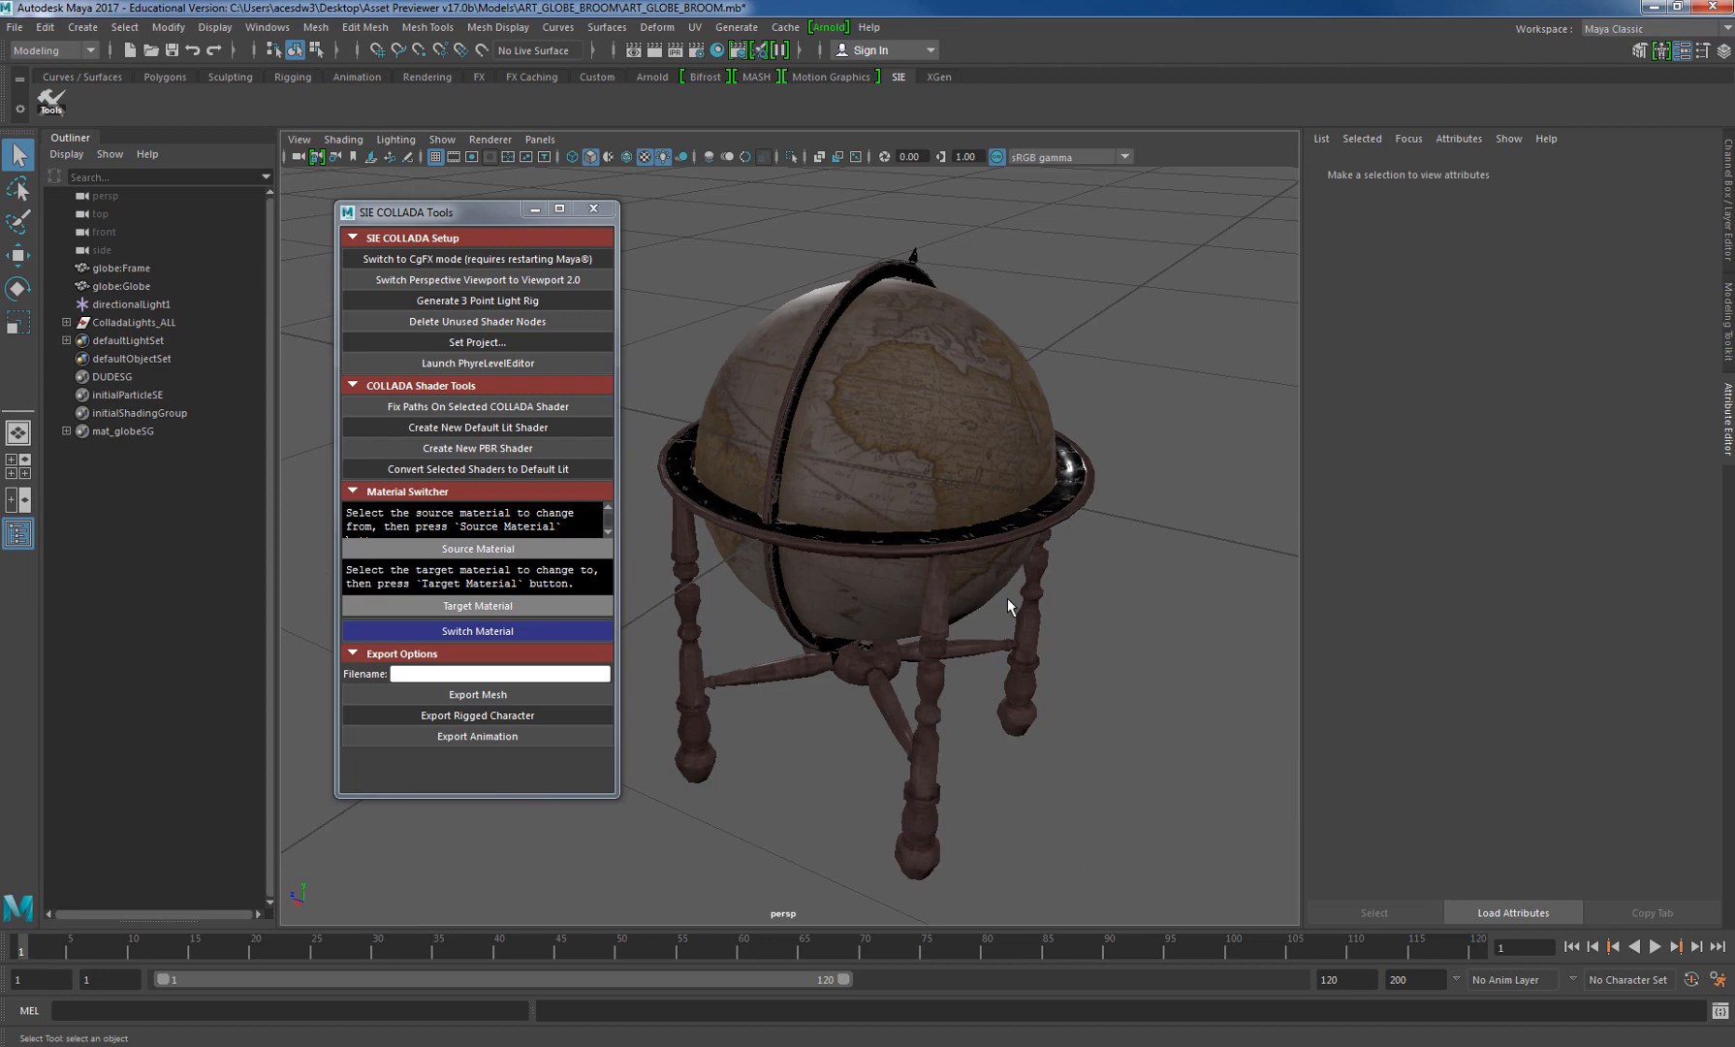